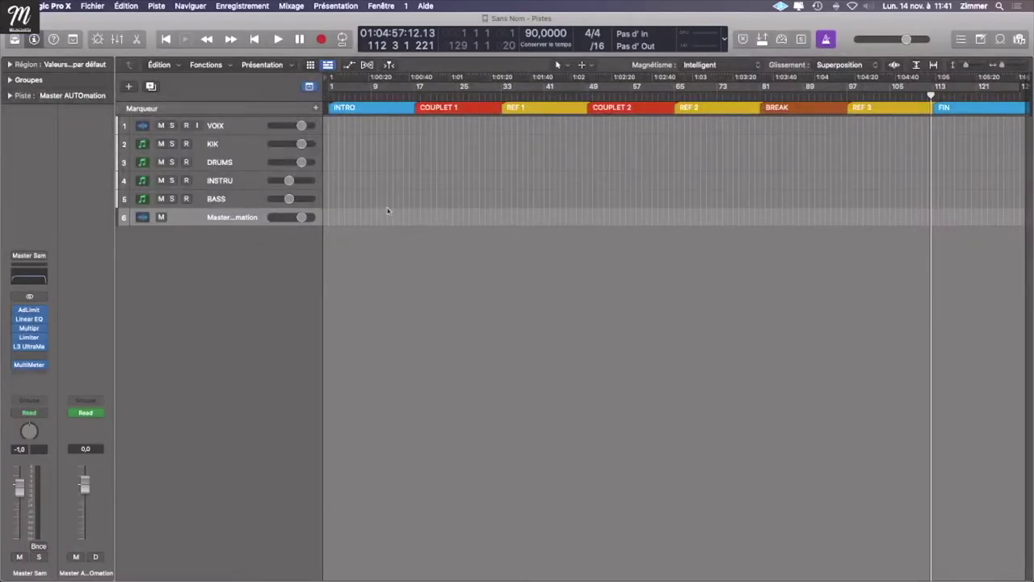
Step: Switch the mixer to the Tracks (Pistes) view, look over the channel strips and close the mixer
key(x)
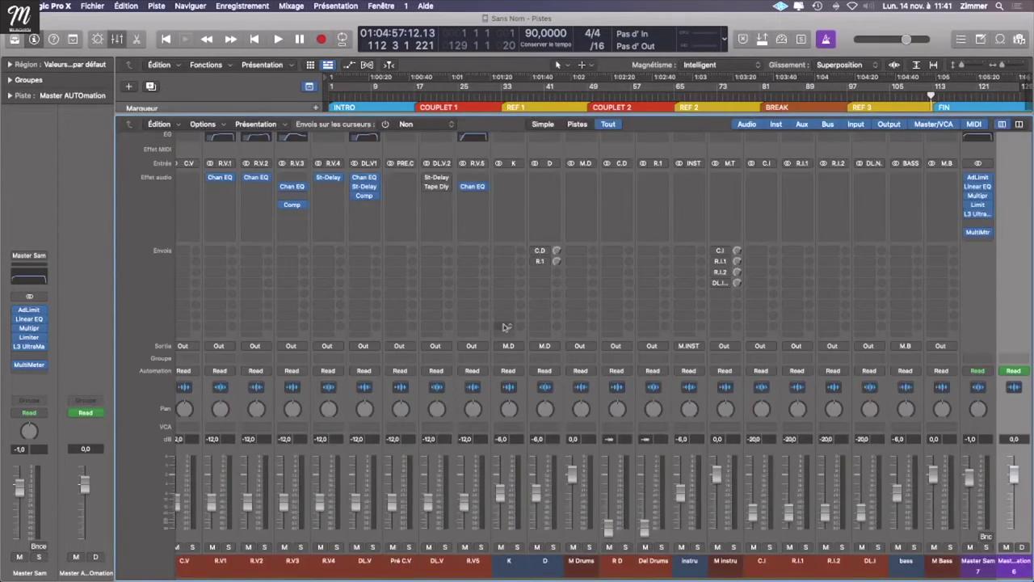
click(577, 125)
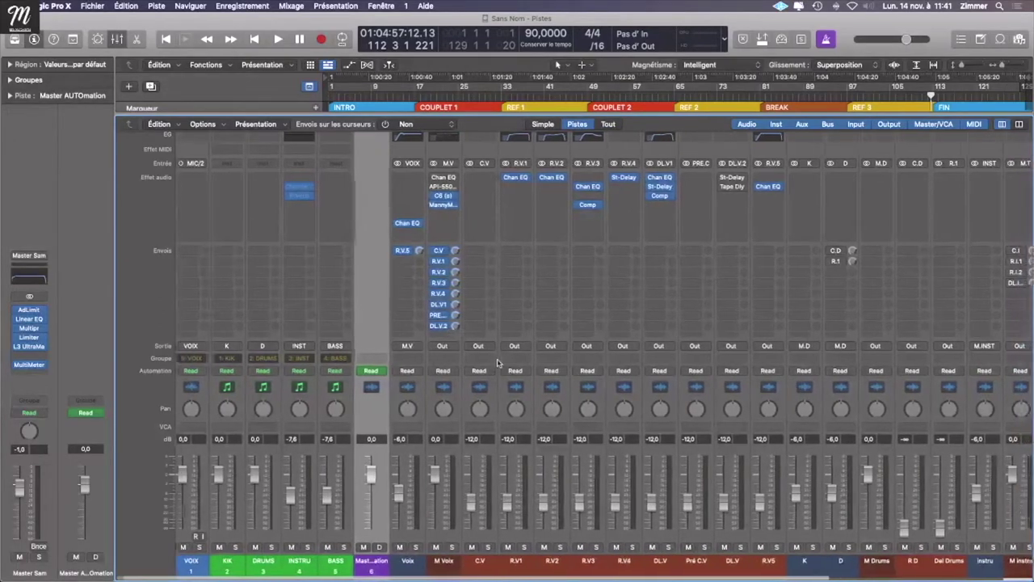
click(603, 124)
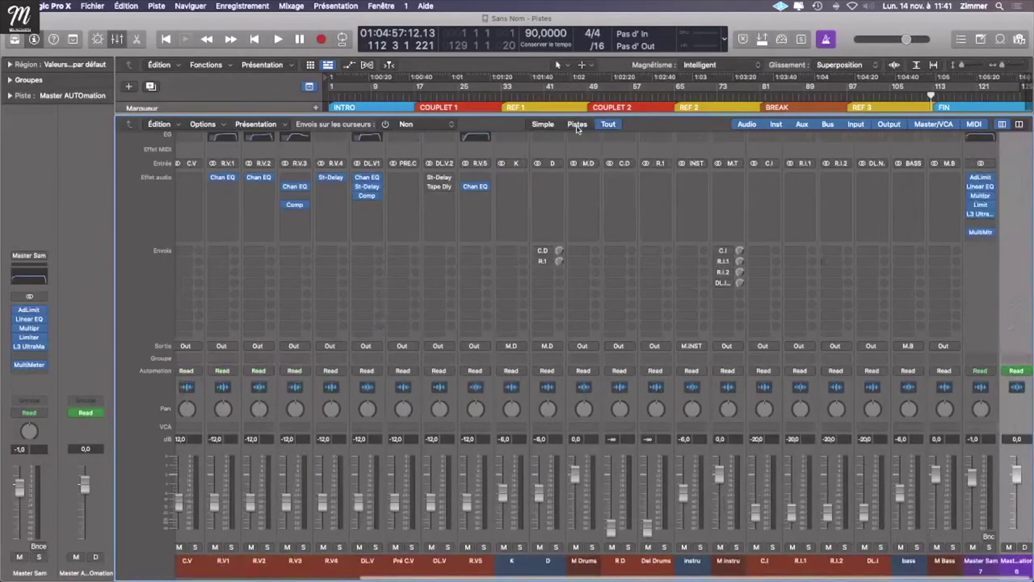
click(577, 126)
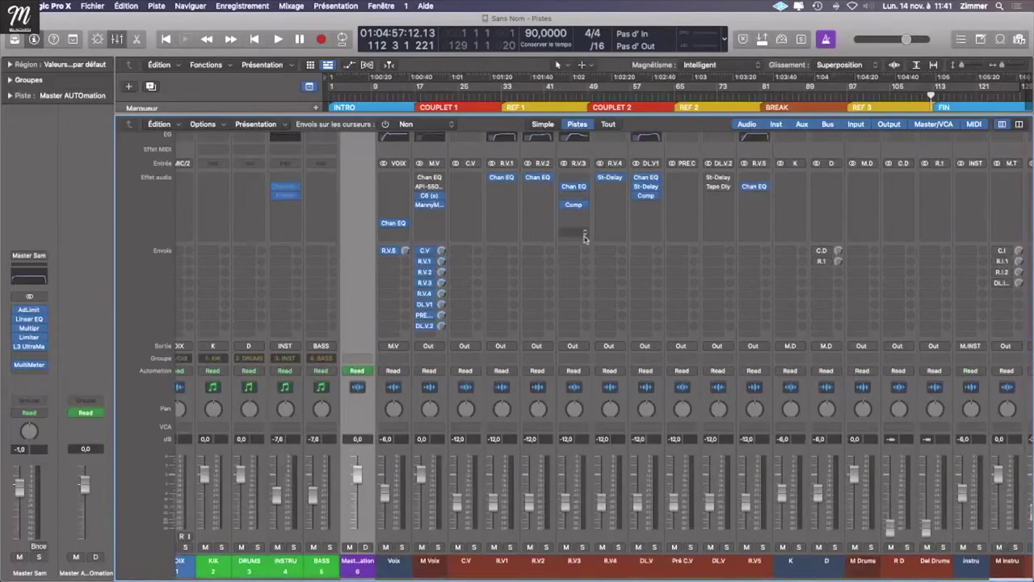
scroll(589, 219, left, 3)
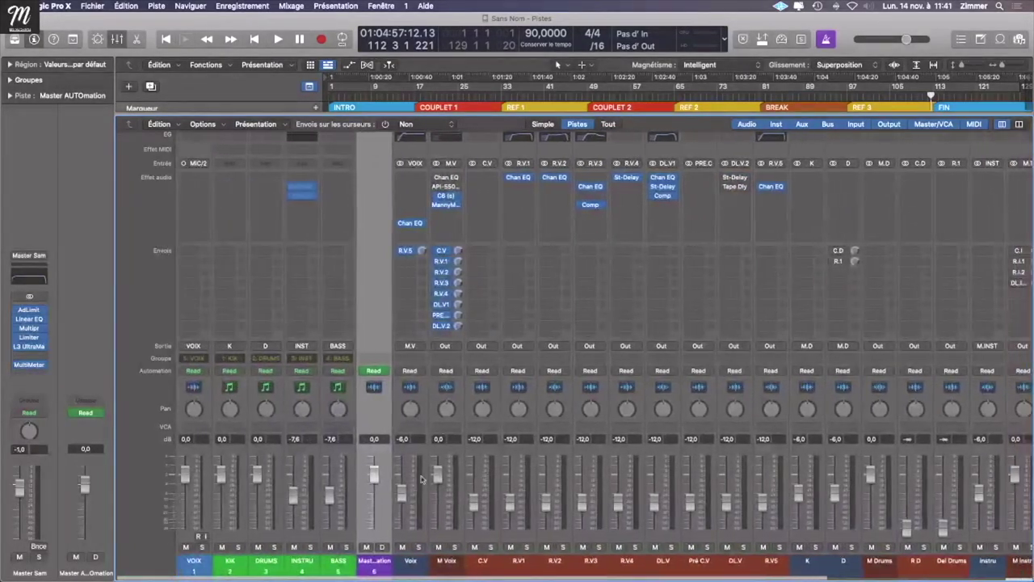
key(x)
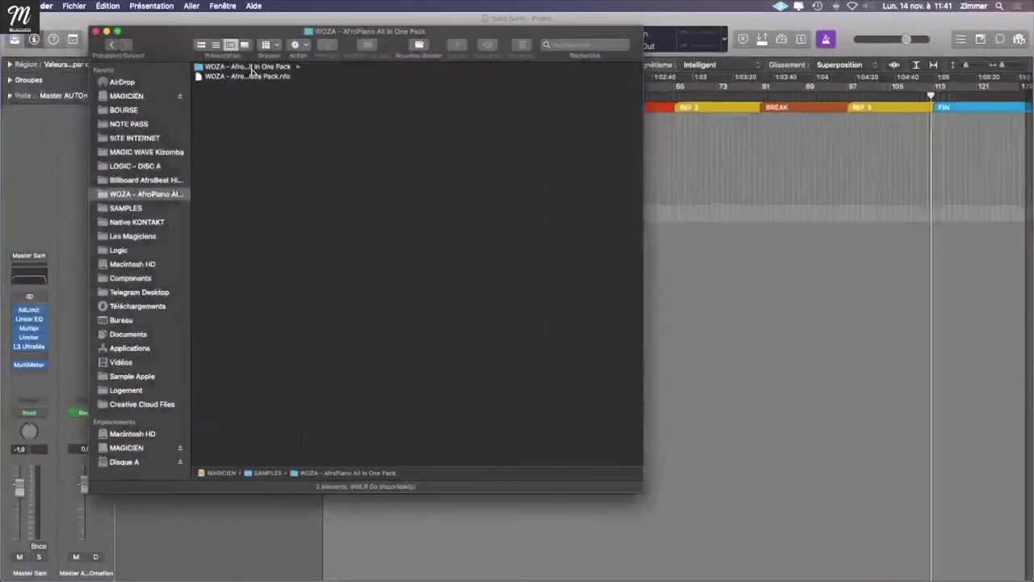
Step: In Finder, open the Drums & Percussions folder of the WOZA - AfroPiano All In One Pack and select all the Mario_114 files
click(275, 68)
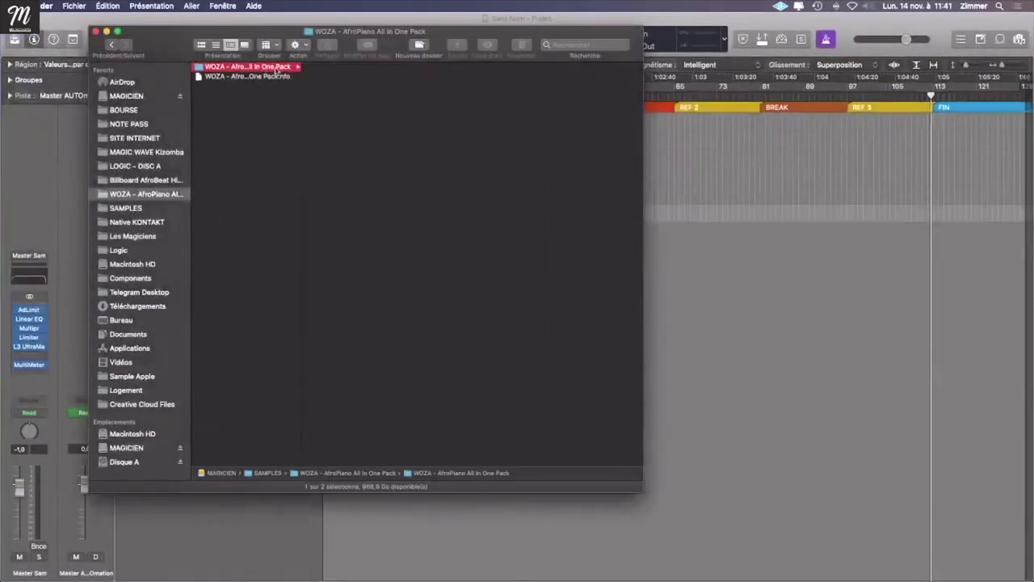
click(358, 68)
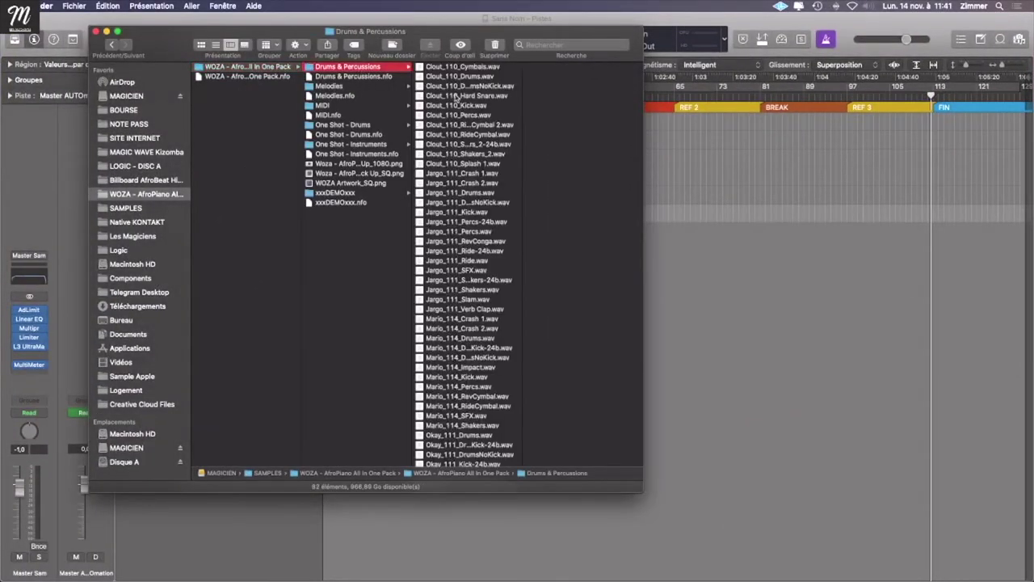
scroll(459, 237, down, 5)
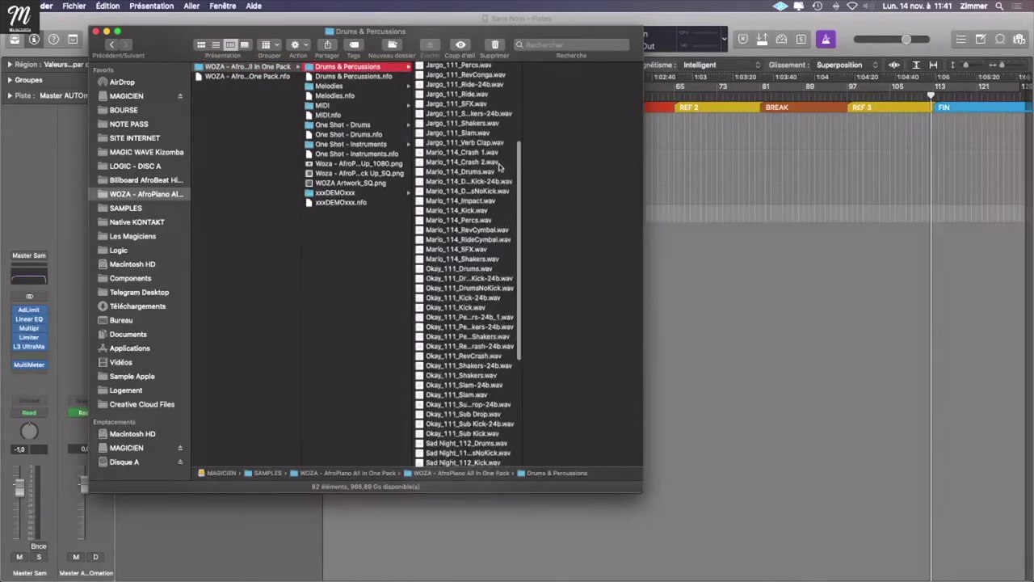
drag(502, 157, 491, 258)
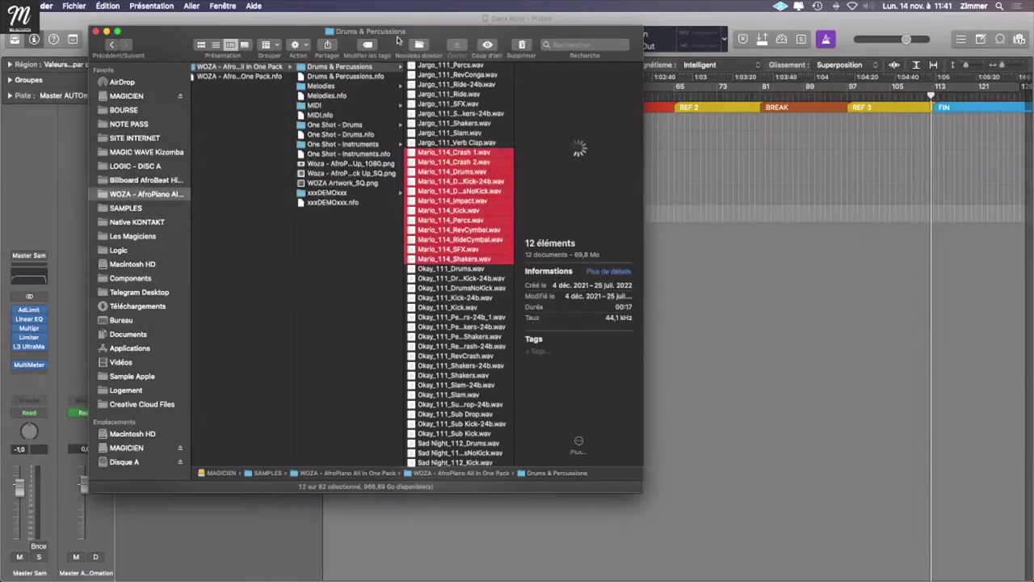
Step: Import the selected Mario_114 samples at bar 1 on newly created tracks and widen the track headers to show the full names
drag(428, 31, 883, 29)
drag(885, 202, 328, 347)
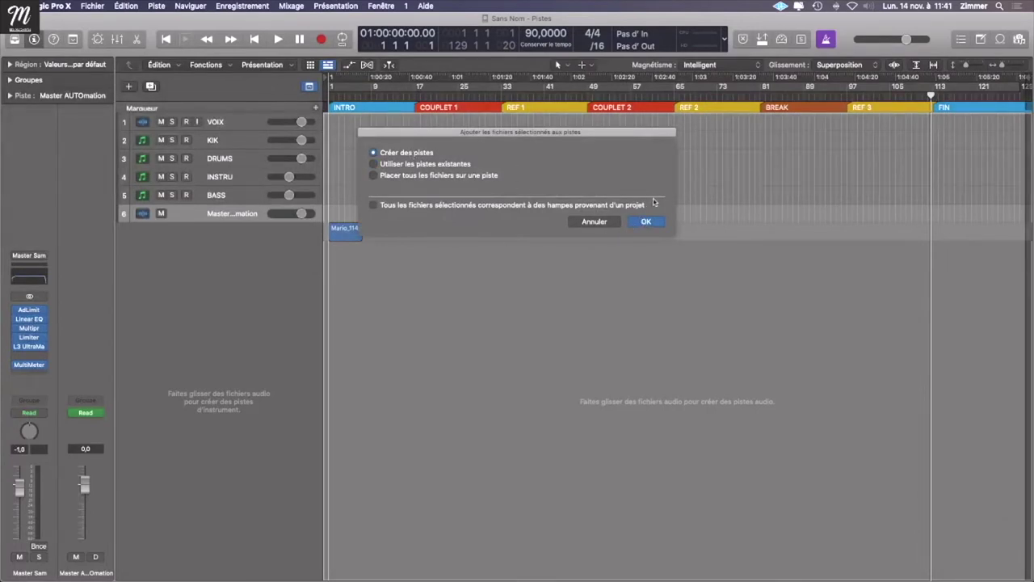
click(646, 221)
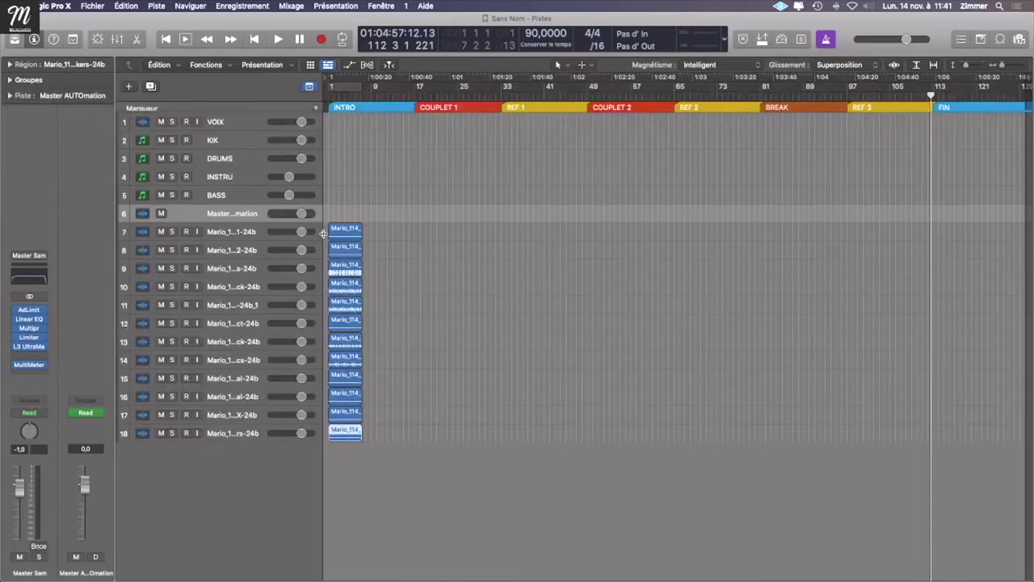
drag(321, 234, 378, 233)
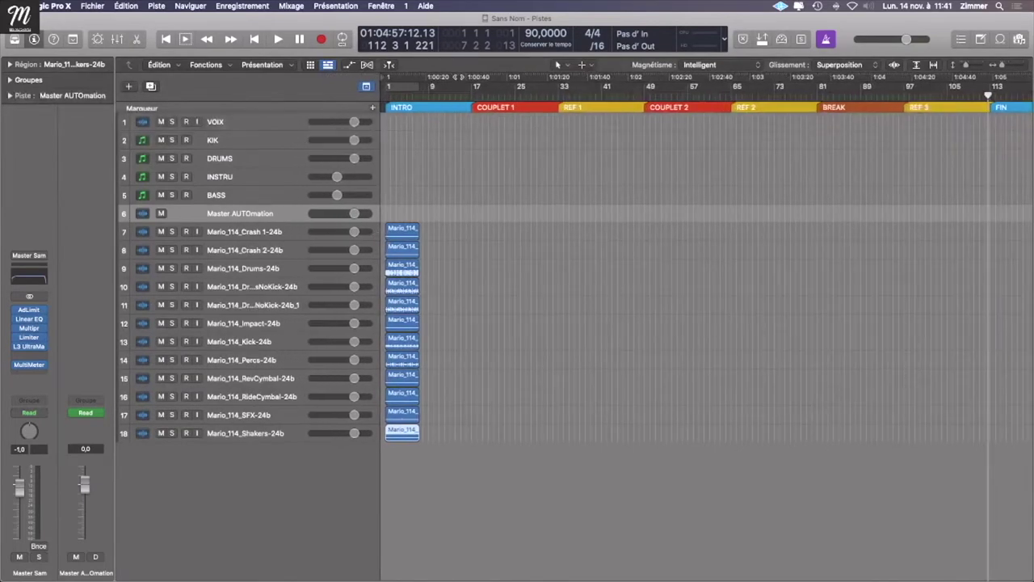
Step: Set the project tempo to 114 and fit the cycle range to the Crash 1 region
double_click(537, 33)
text(114)
key(Return)
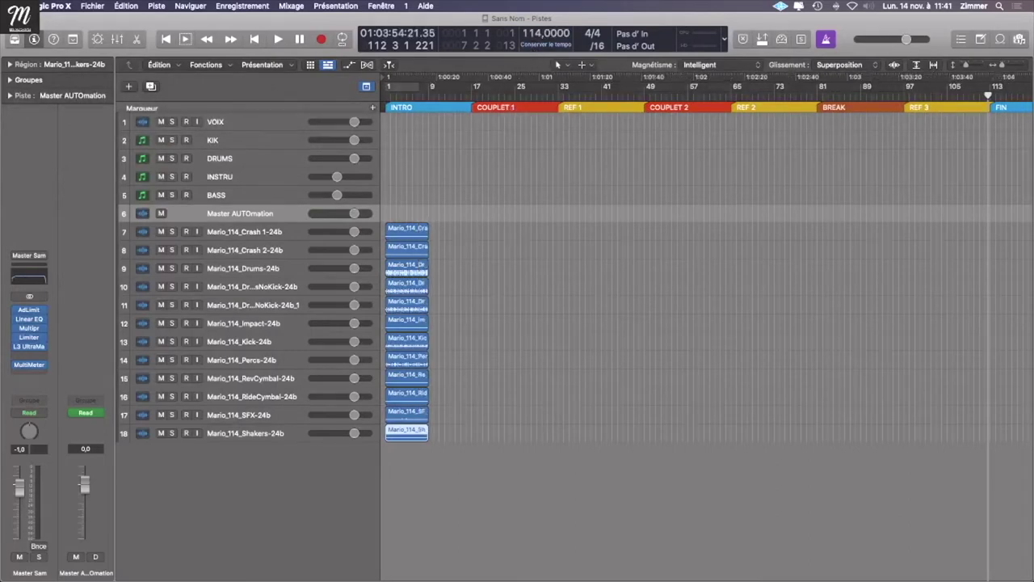
click(415, 229)
key(u)
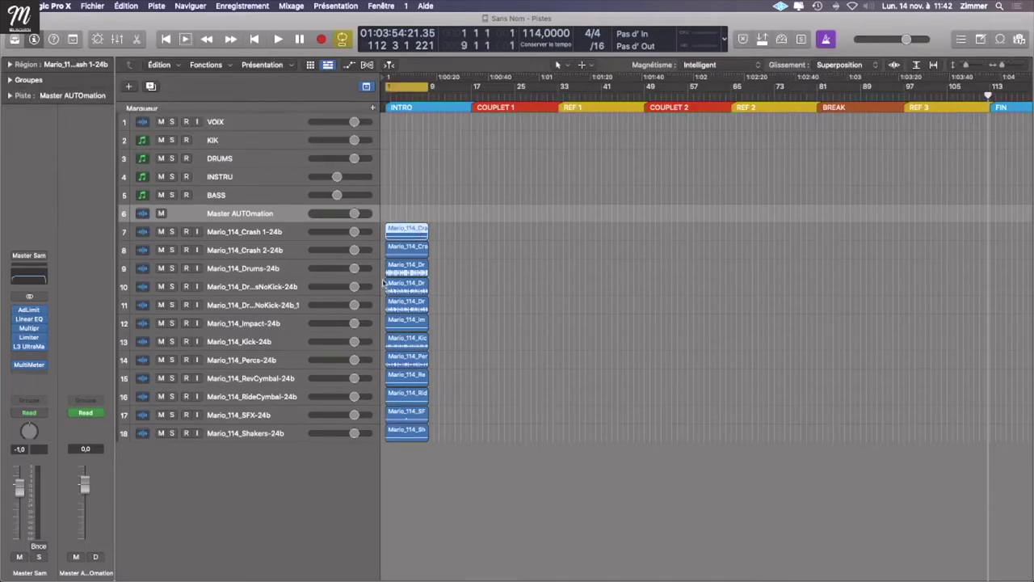
Step: Lower the volume of all the imported Mario_114 tracks together to -8.0 dB in the mixer
key(x)
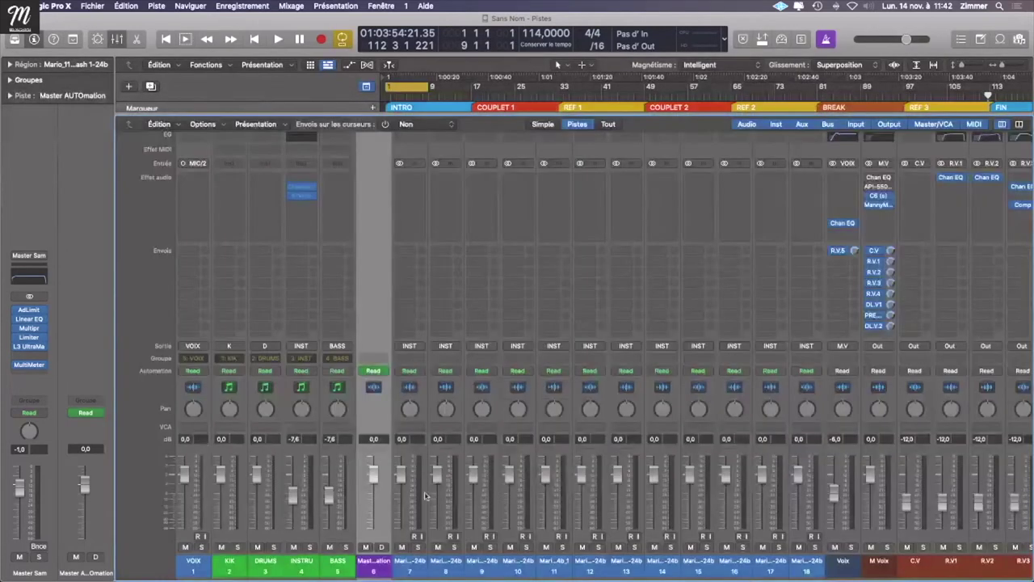
drag(419, 536, 406, 568)
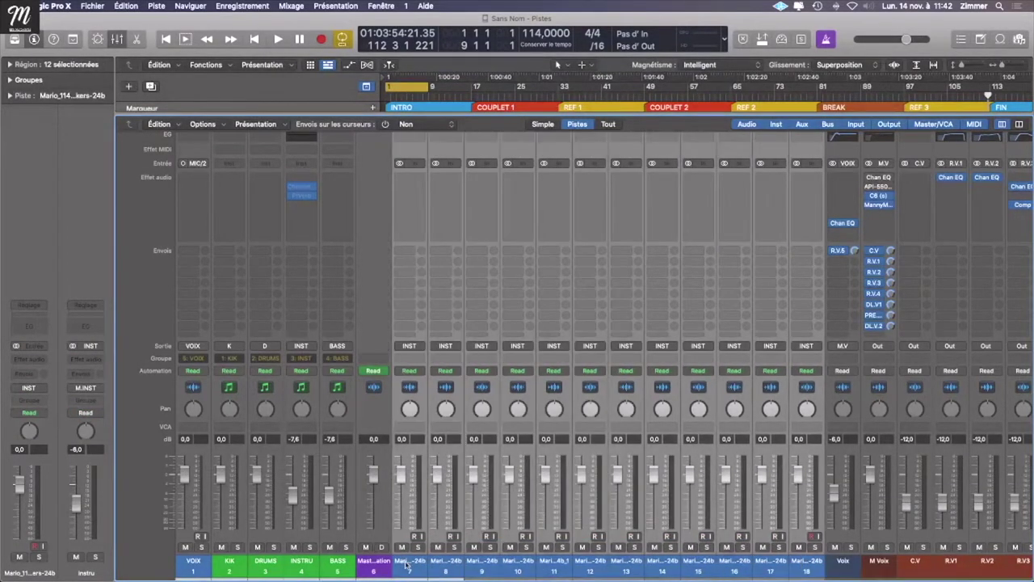
drag(398, 491, 398, 511)
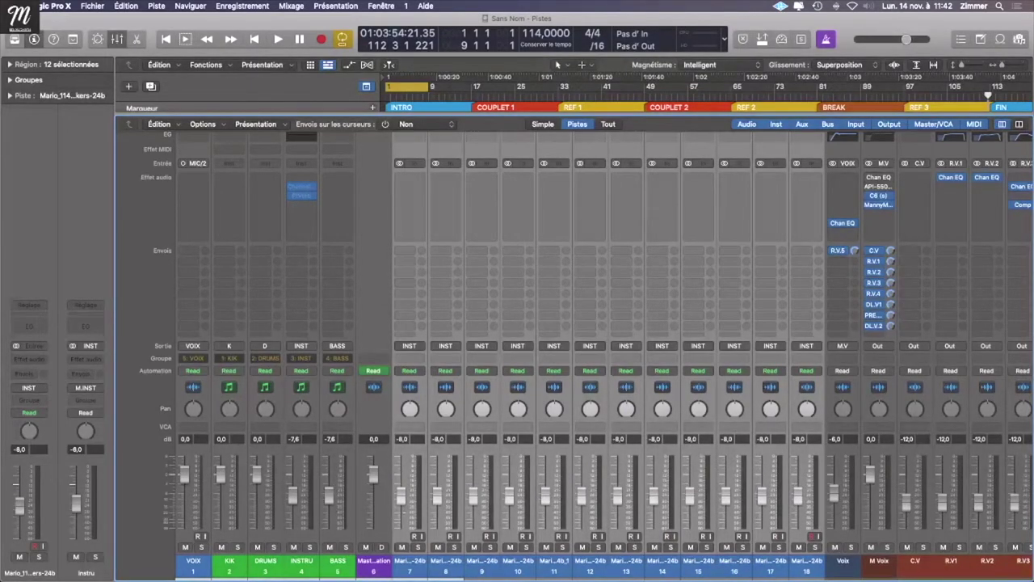
Step: Route the output of all the imported Mario_114 tracks to Bus 2 (D)
click(413, 348)
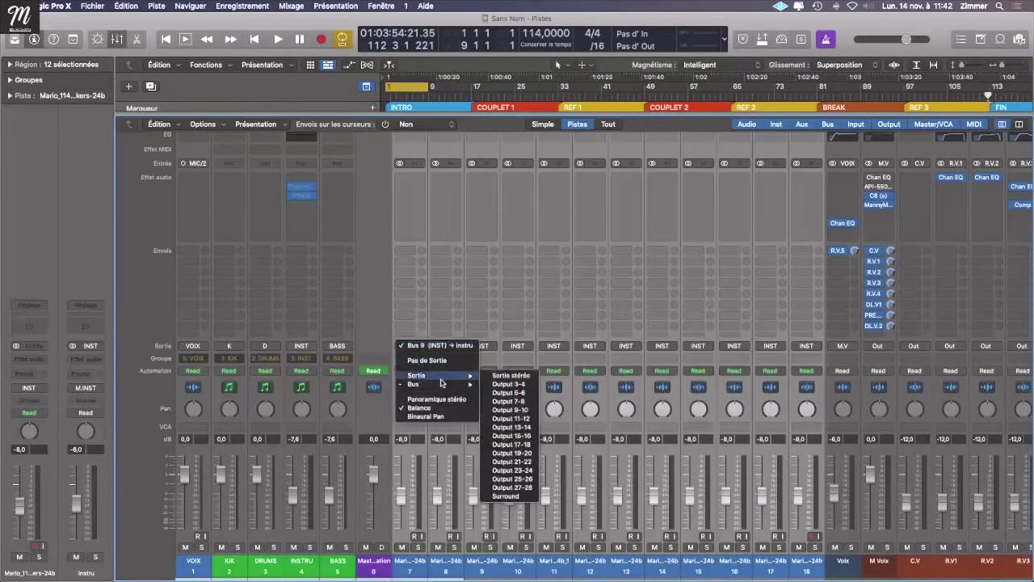
mouse_move(458, 383)
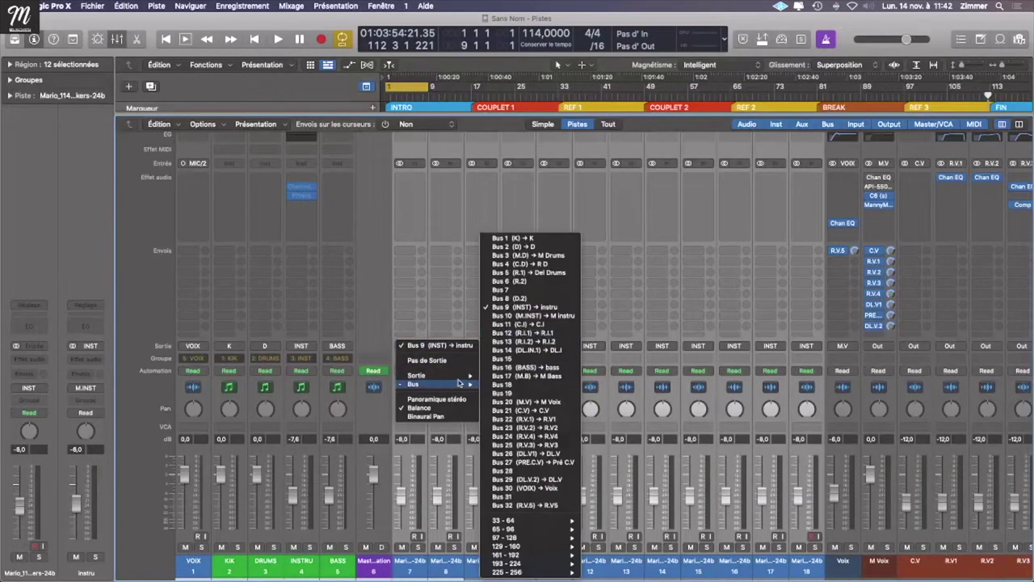
click(540, 254)
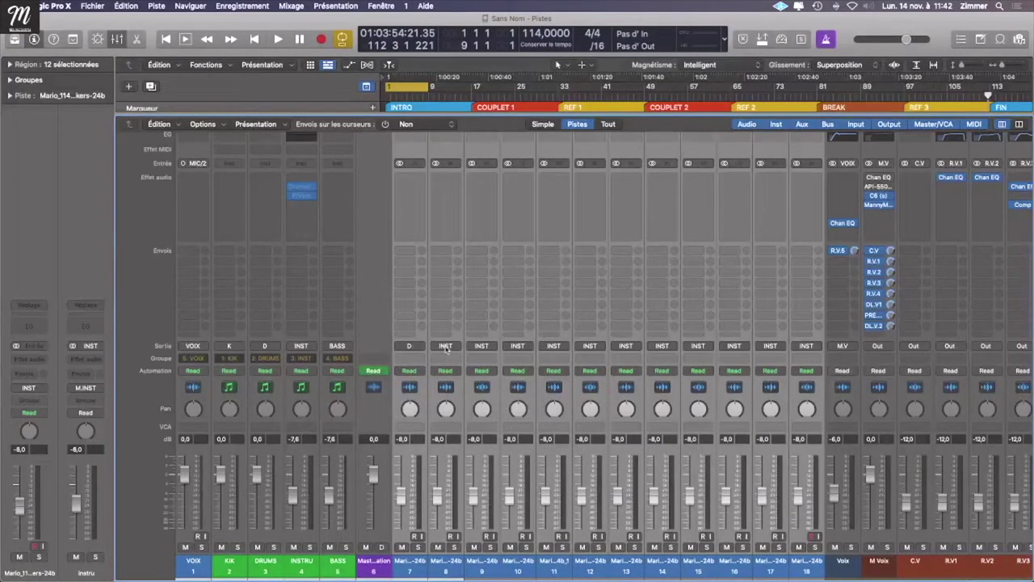
click(445, 346)
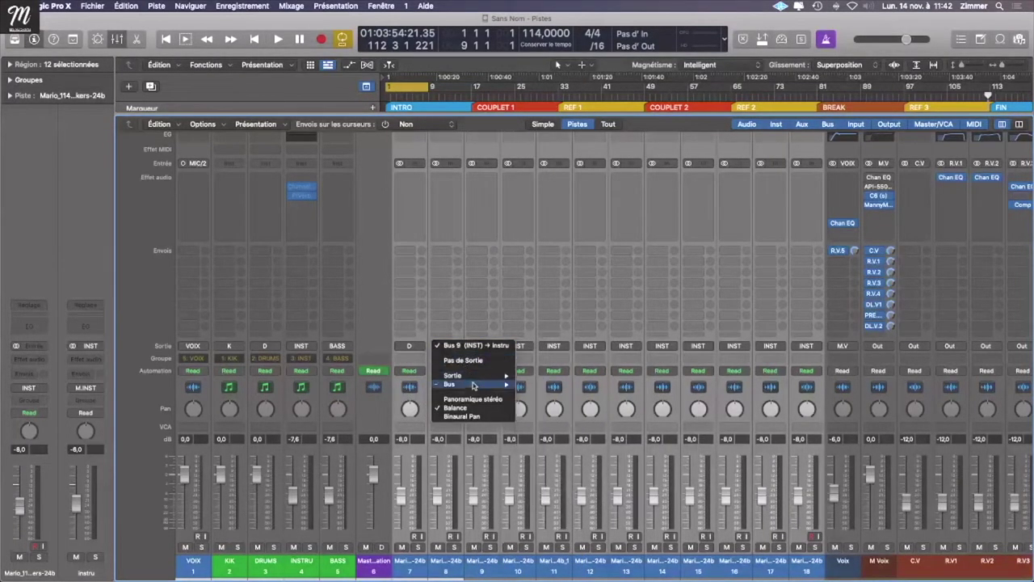
click(550, 249)
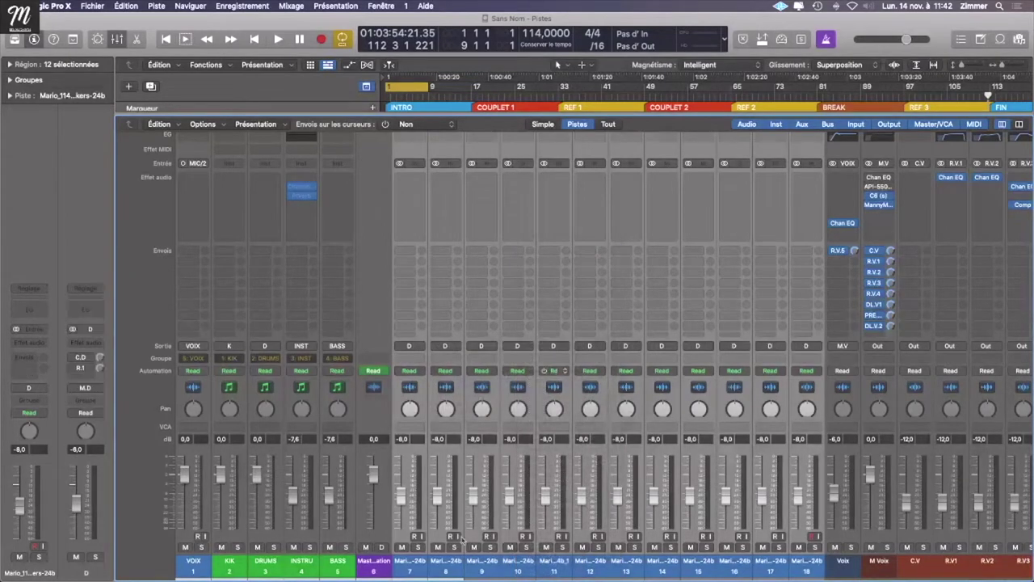
Step: Play the Crash 1 track in solo and turn off the metronome
click(424, 570)
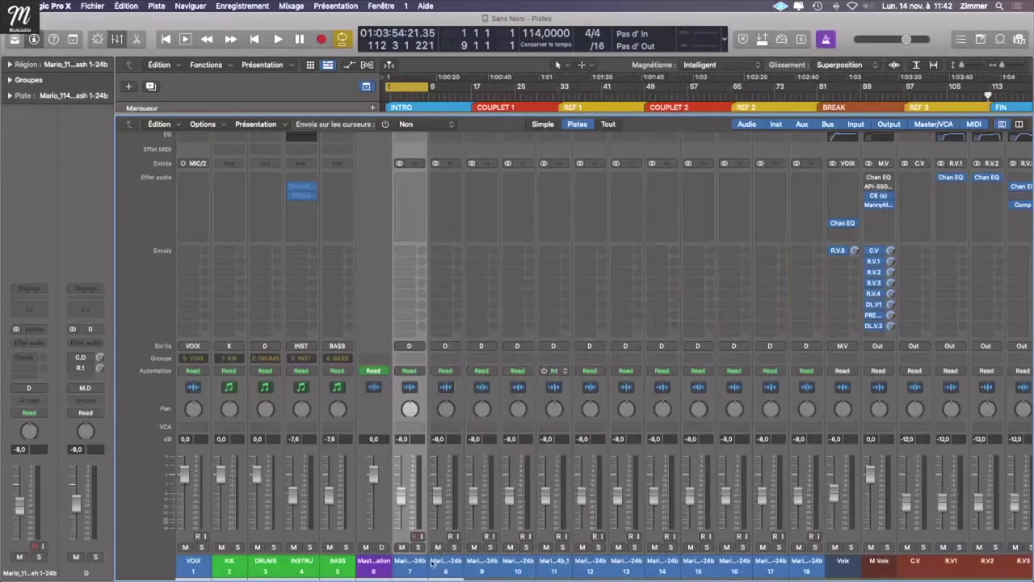
click(417, 548)
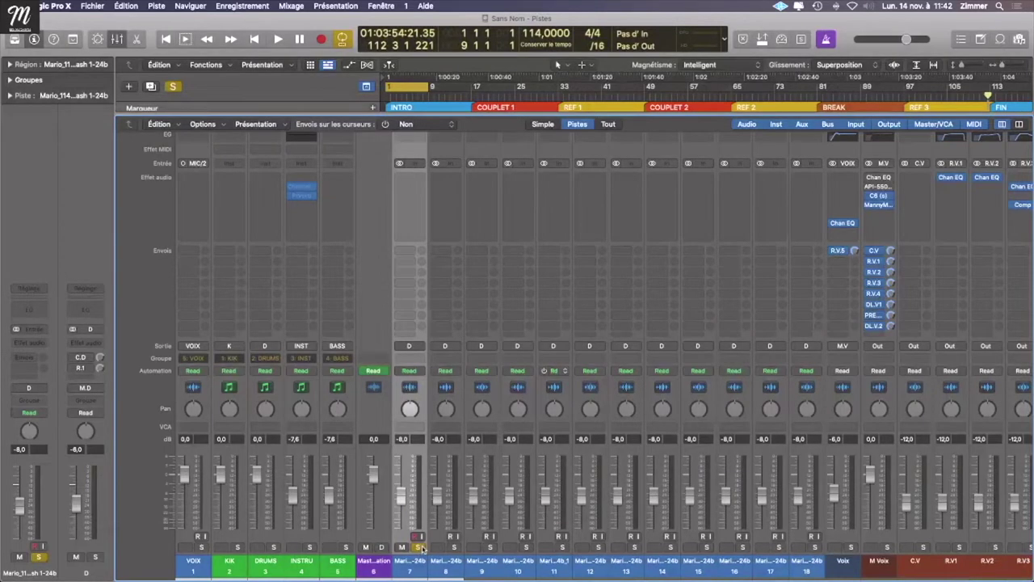
key(space)
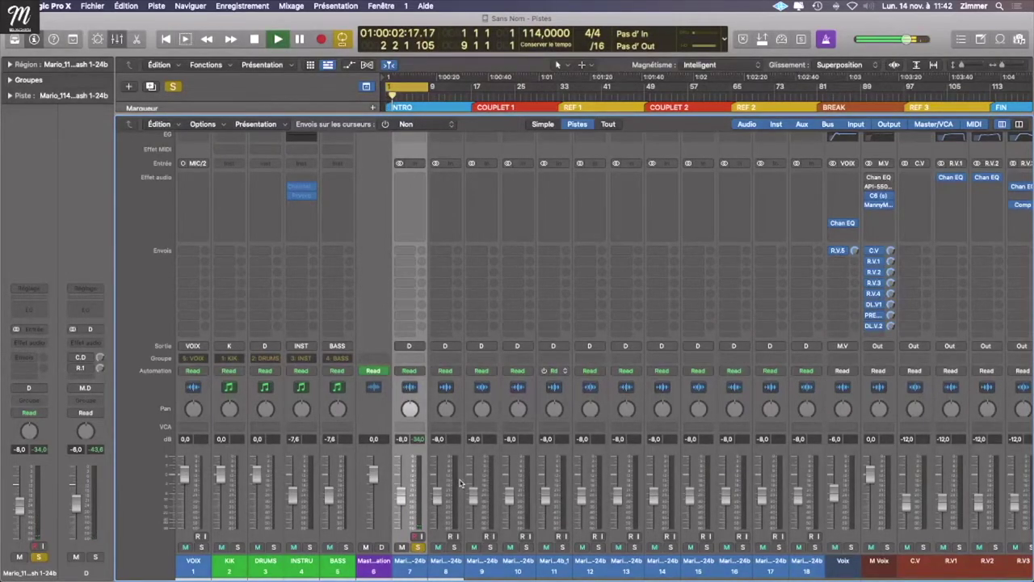
key(k)
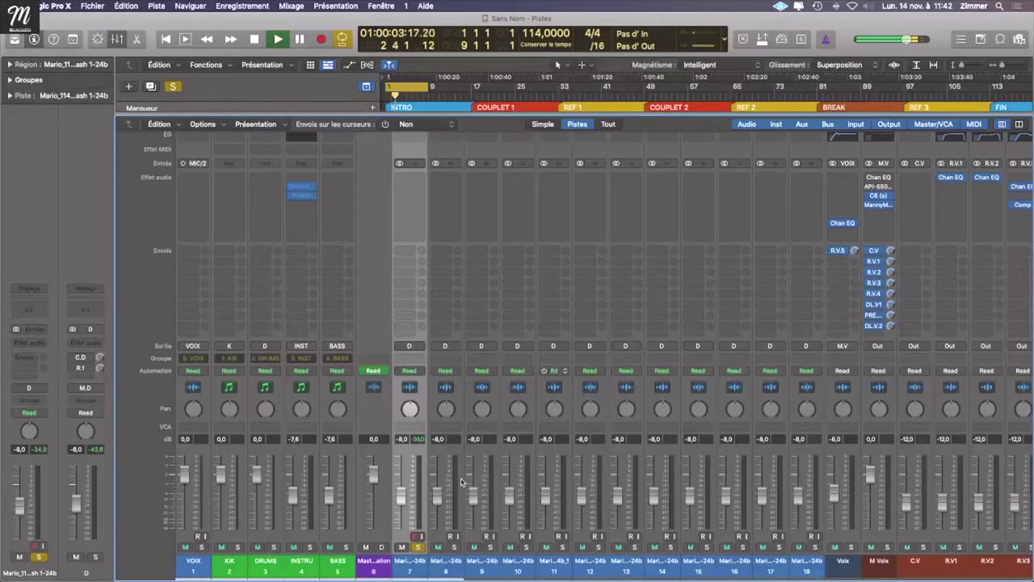
Step: Audition tracks 8 to 14 by adding them to the solo one after another, and clear all solos
click(453, 547)
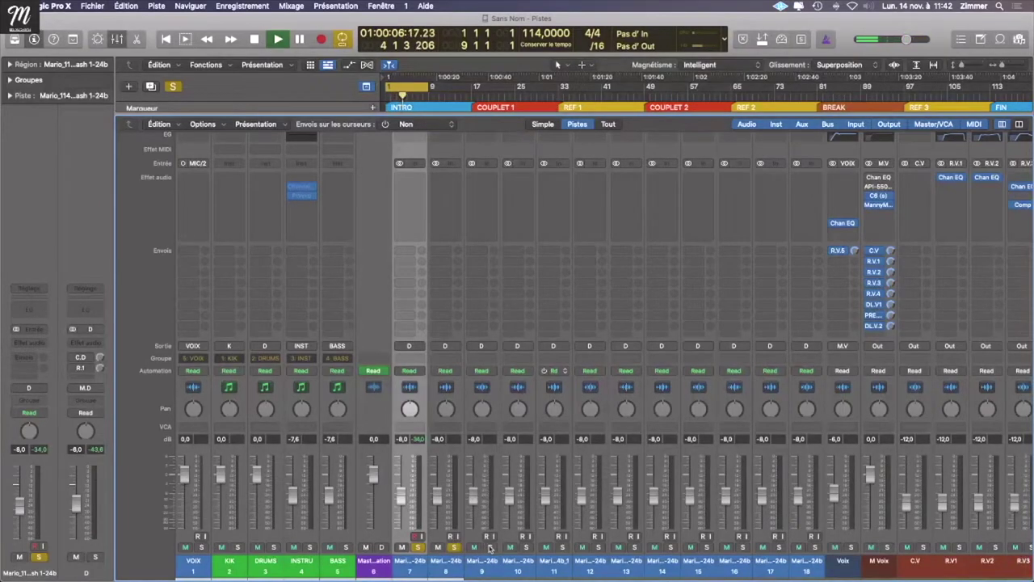
click(489, 547)
click(526, 547)
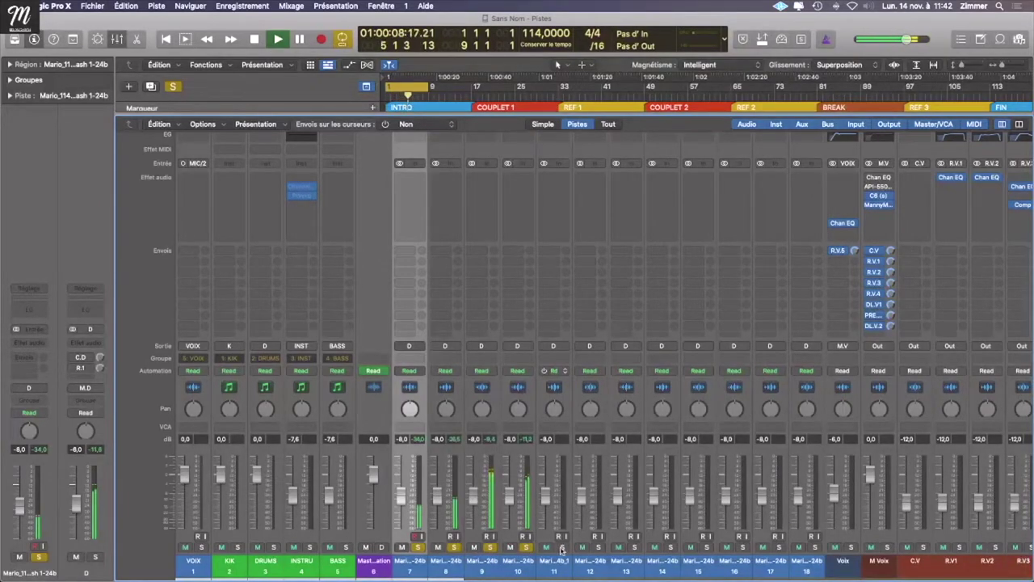
click(562, 547)
click(598, 547)
click(635, 547)
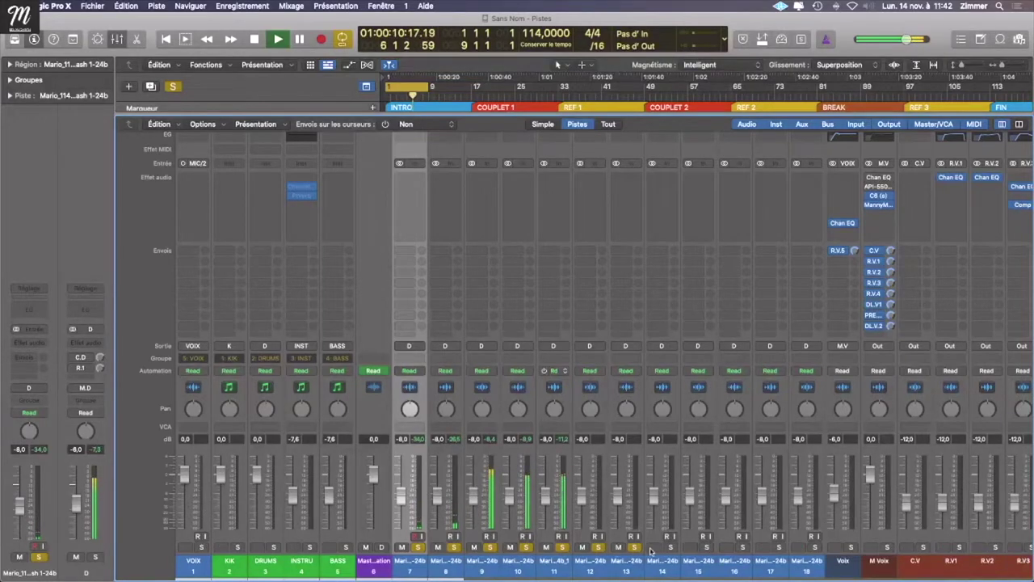
click(671, 547)
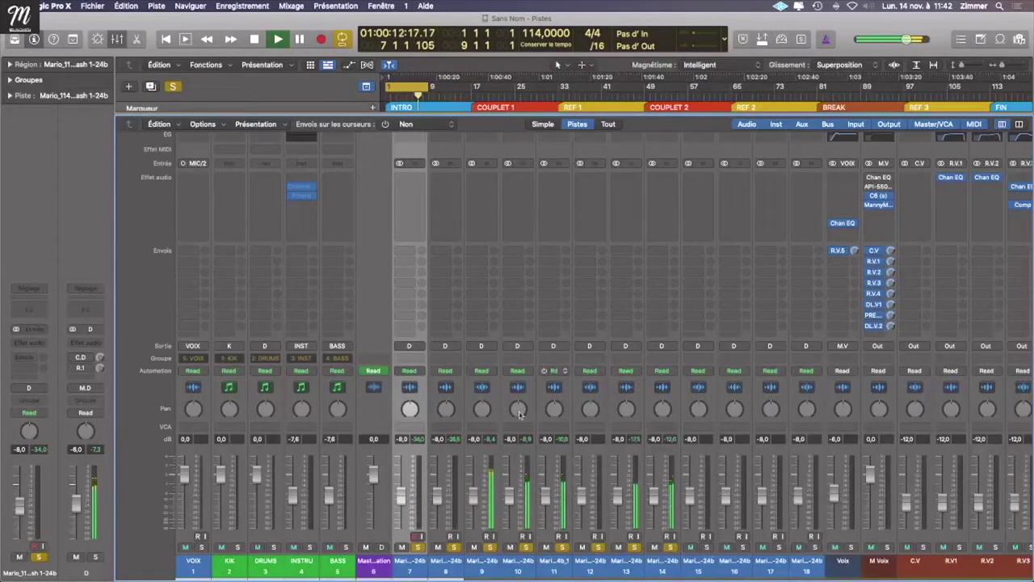
click(173, 86)
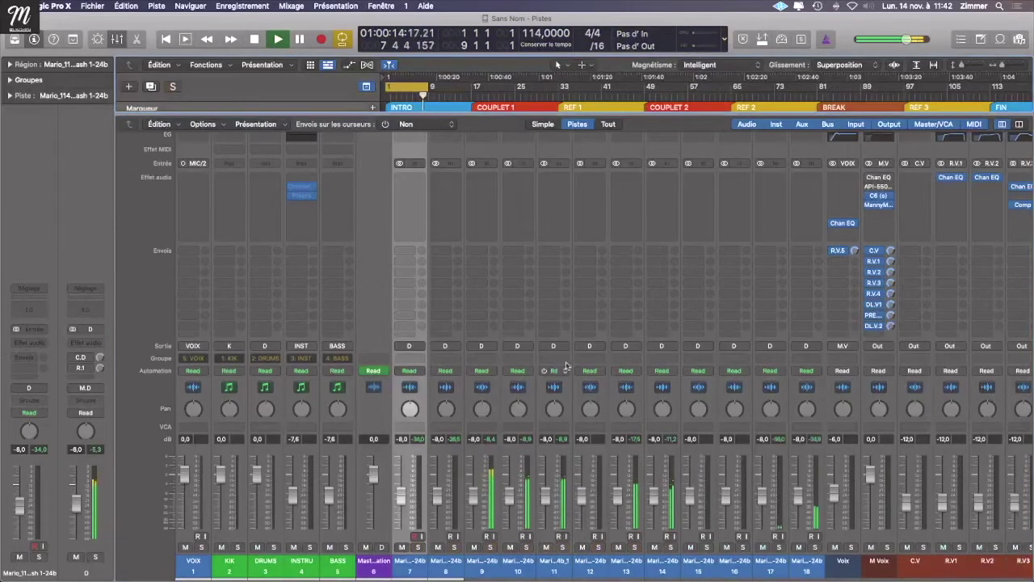
Step: Select the D bus channel in the mixer and replay the loop from the beginning to monitor its level
scroll(640, 393, right, 15)
scroll(641, 393, right, 3)
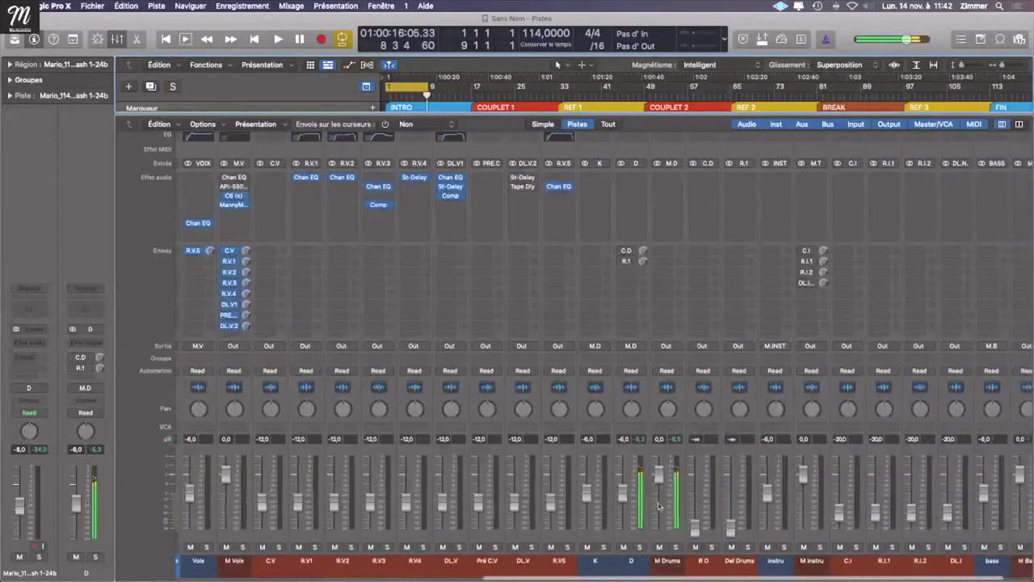
key(space)
click(629, 562)
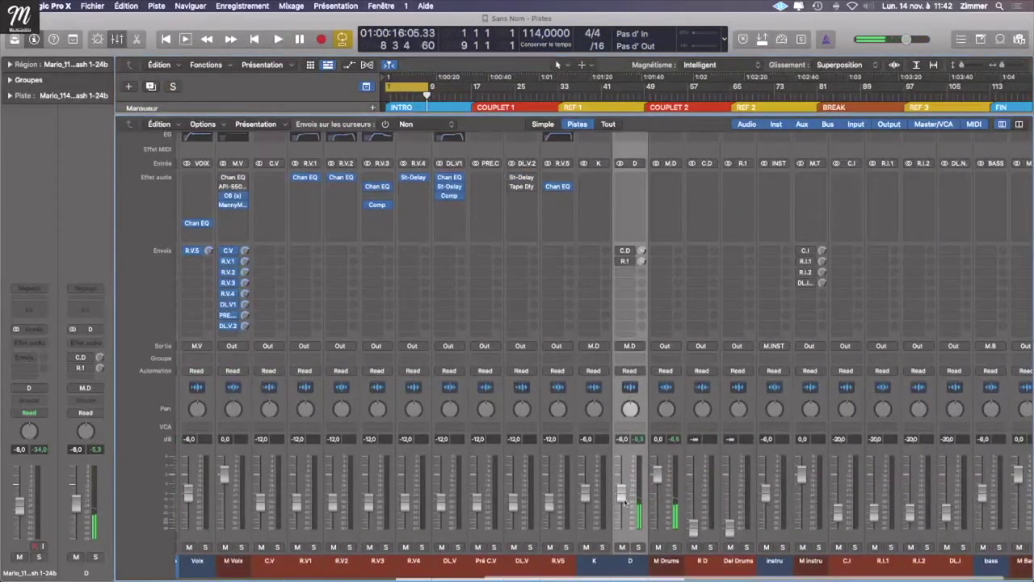
key(Return)
key(space)
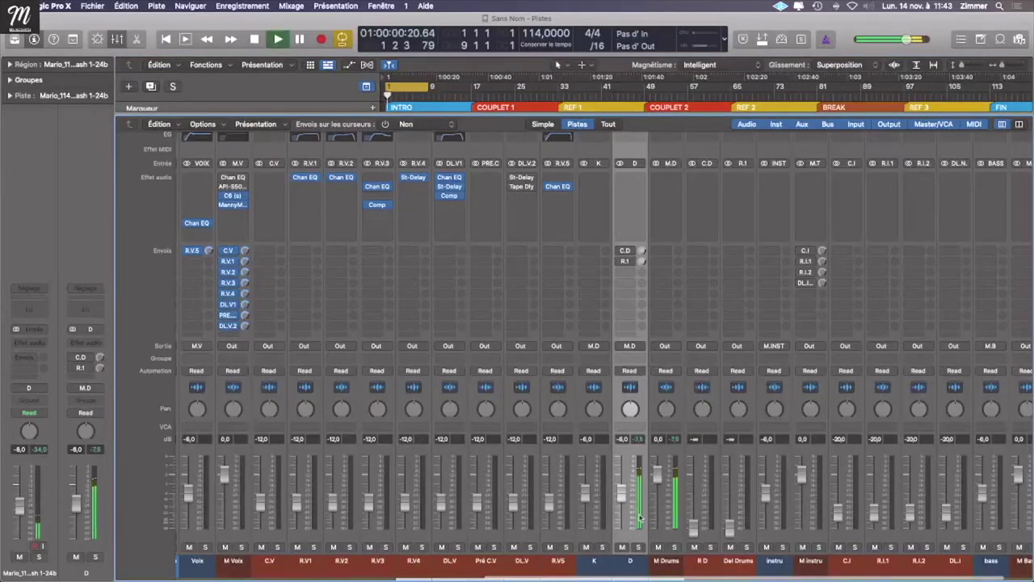
Step: Stop the playback, solo the Mario_114_Kick-24b track and replay the loop from the beginning
scroll(642, 502, left, 10)
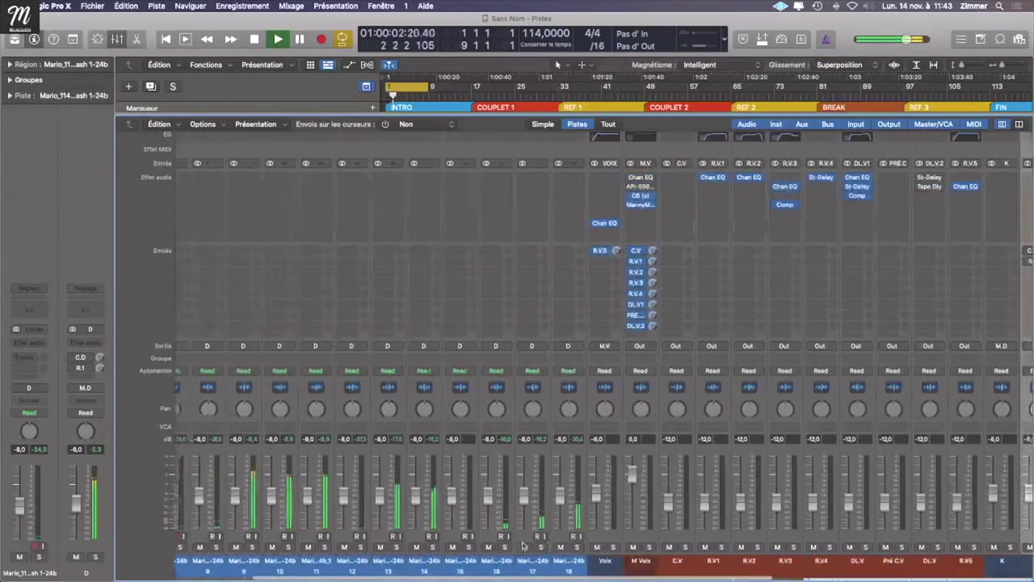
key(x)
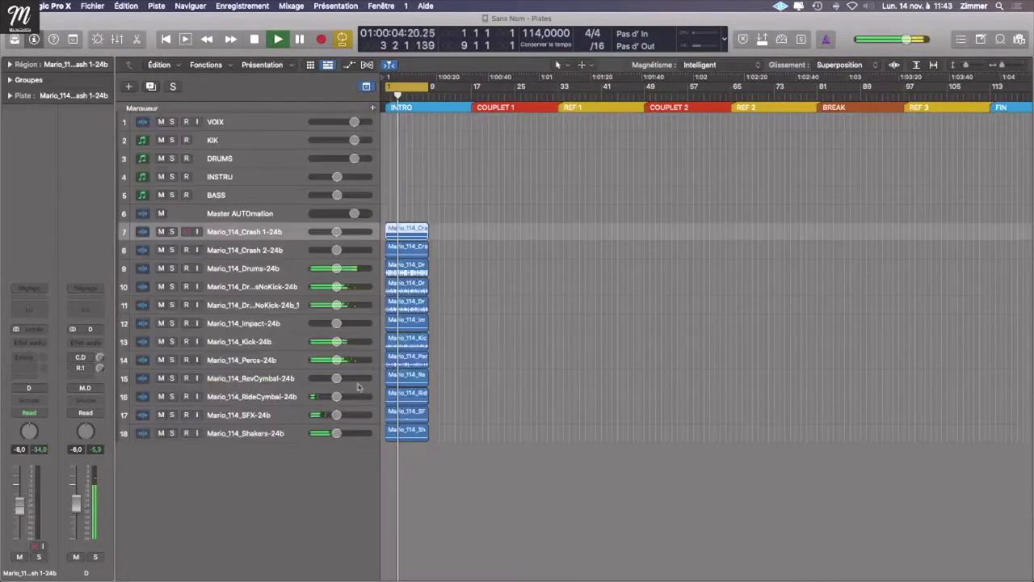
key(space)
click(247, 346)
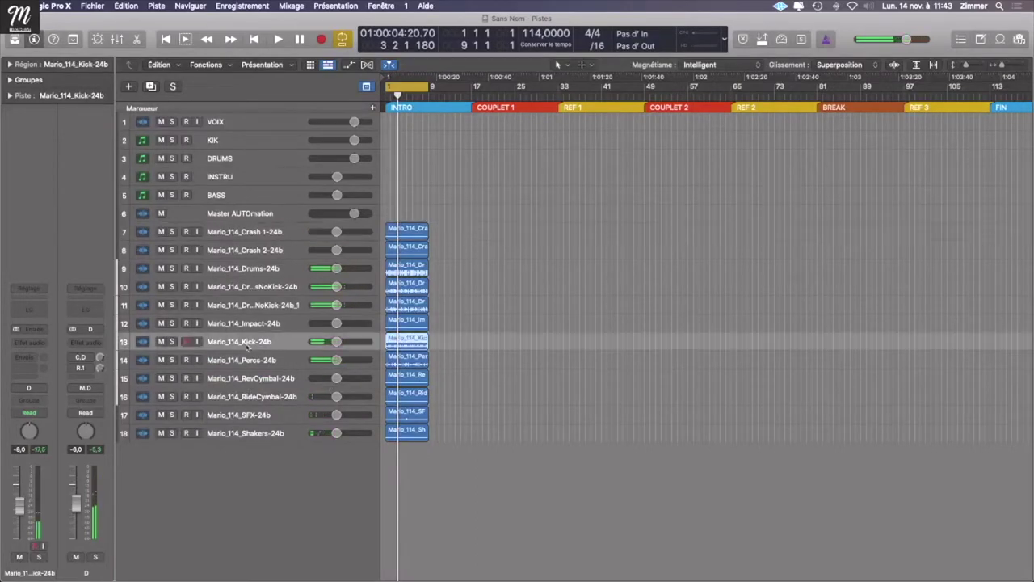
click(172, 342)
key(space)
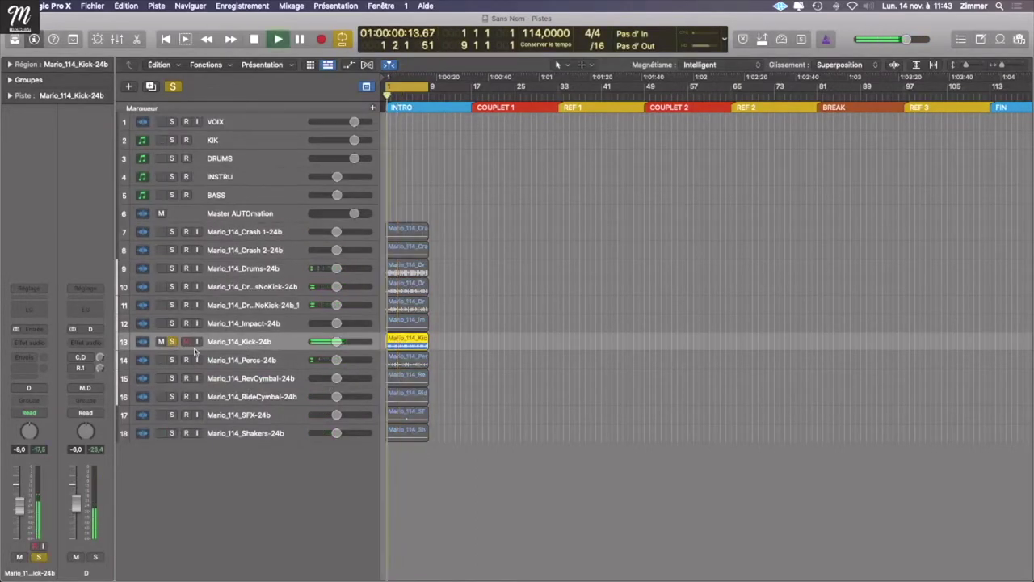
Step: Route the Mario_114_Kick-24b track's output to Bus 1 (K) and move the track directly above Mario_114_Crash 1-24b
key(x)
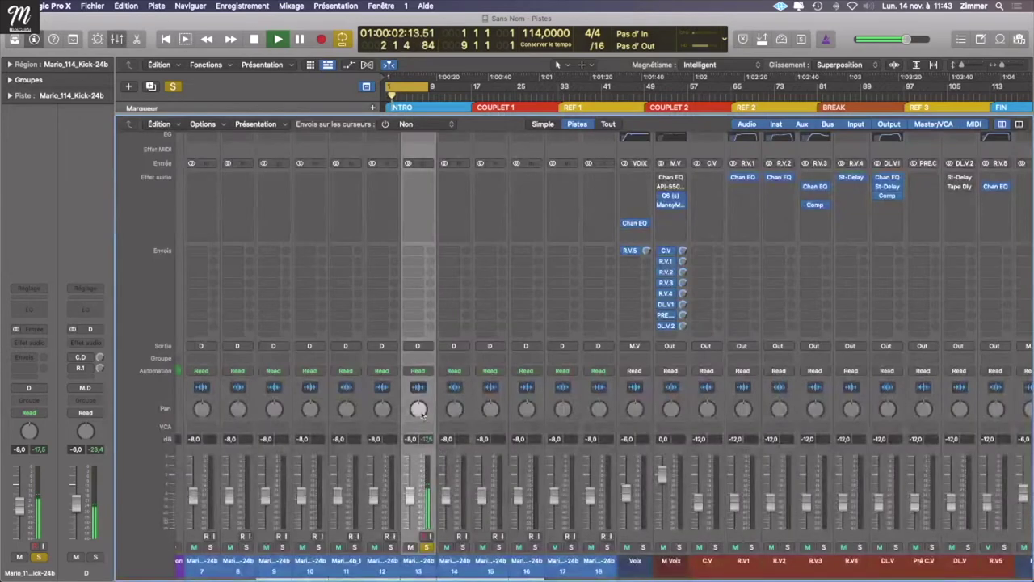
click(421, 349)
mouse_move(445, 383)
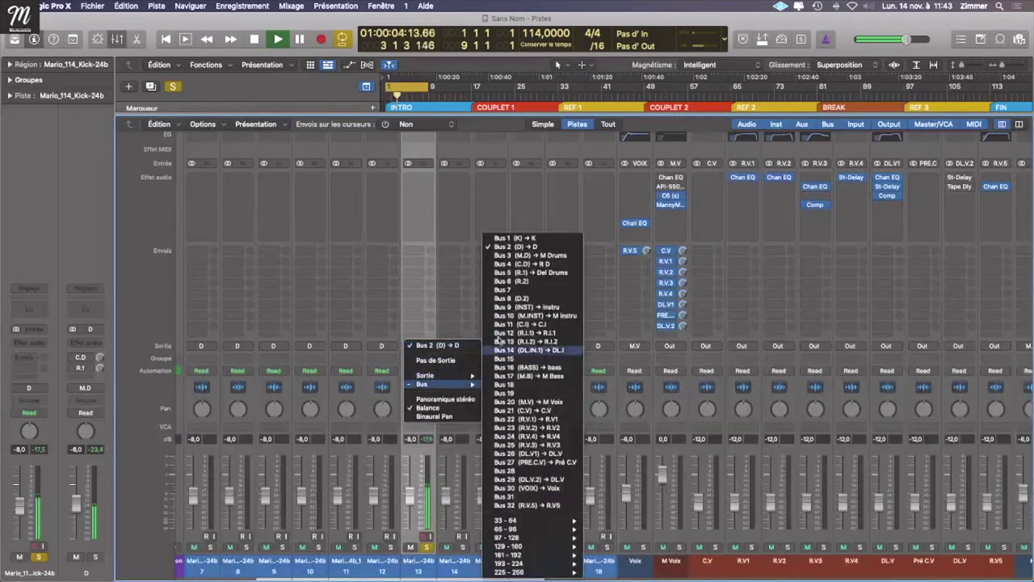
click(509, 239)
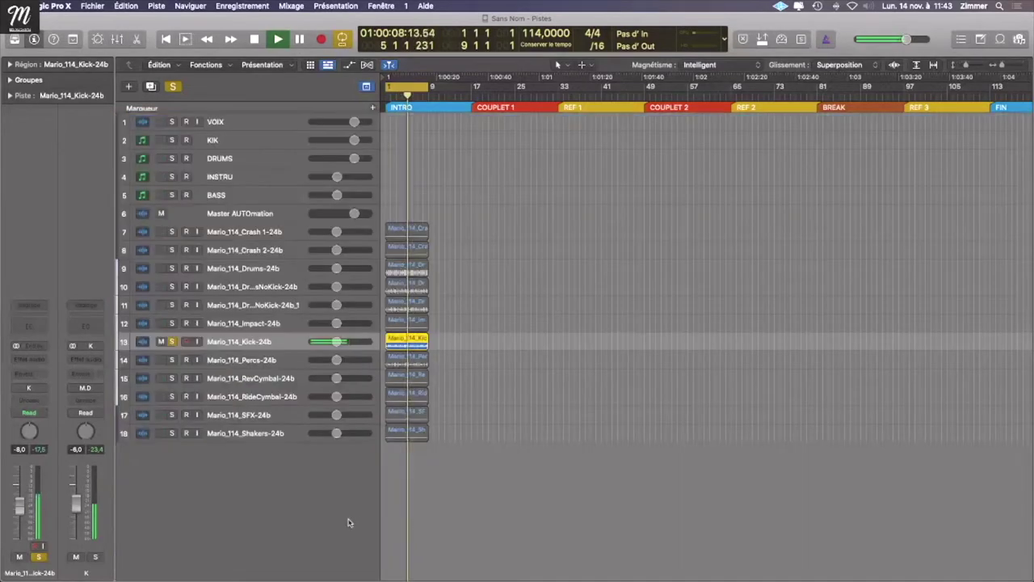
key(x)
drag(274, 333, 307, 232)
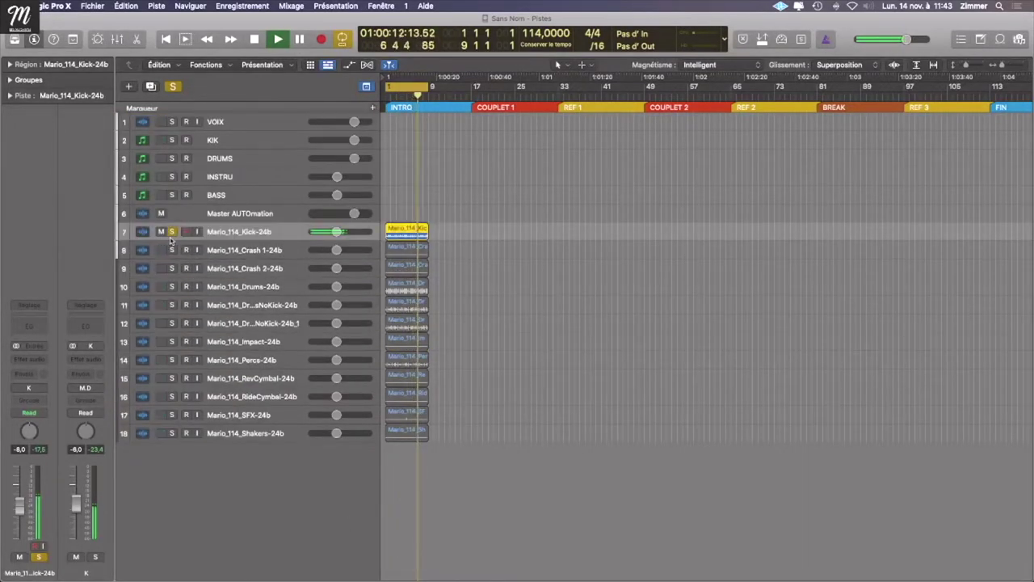
Step: Audition the K bus in solo during playback, and switch the solo over to the D bus
key(x)
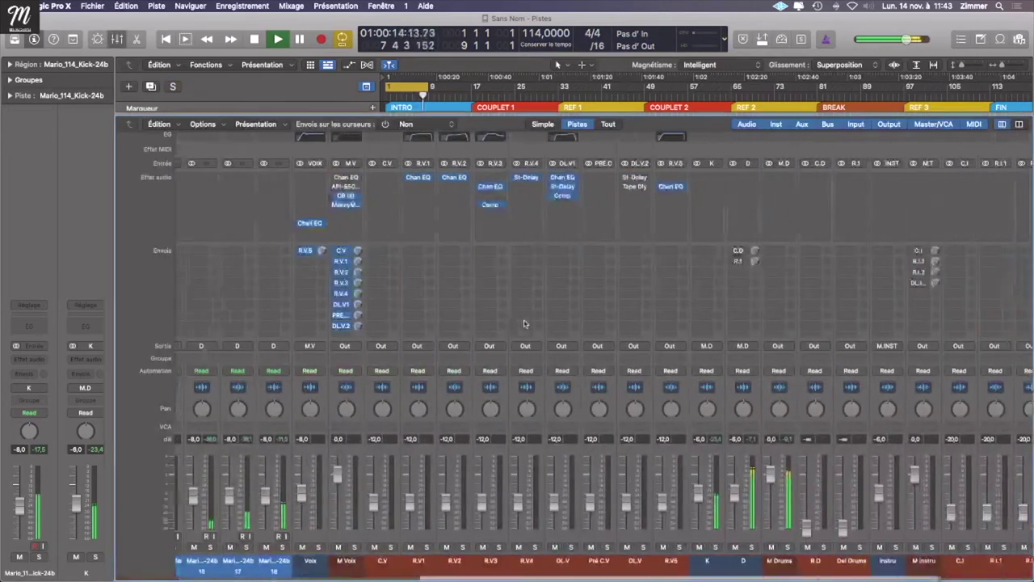
scroll(606, 447, right, 1)
click(596, 547)
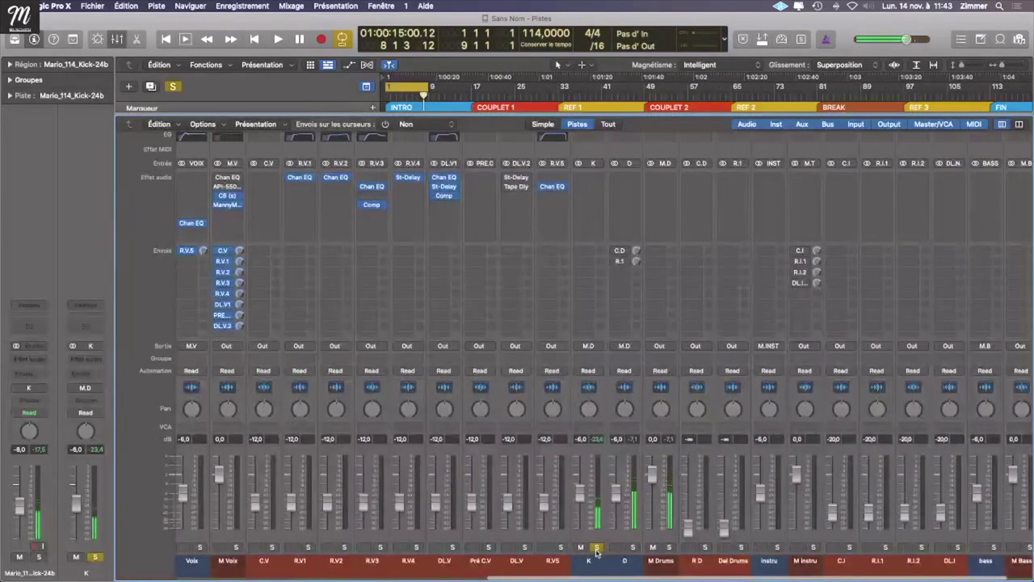
click(602, 561)
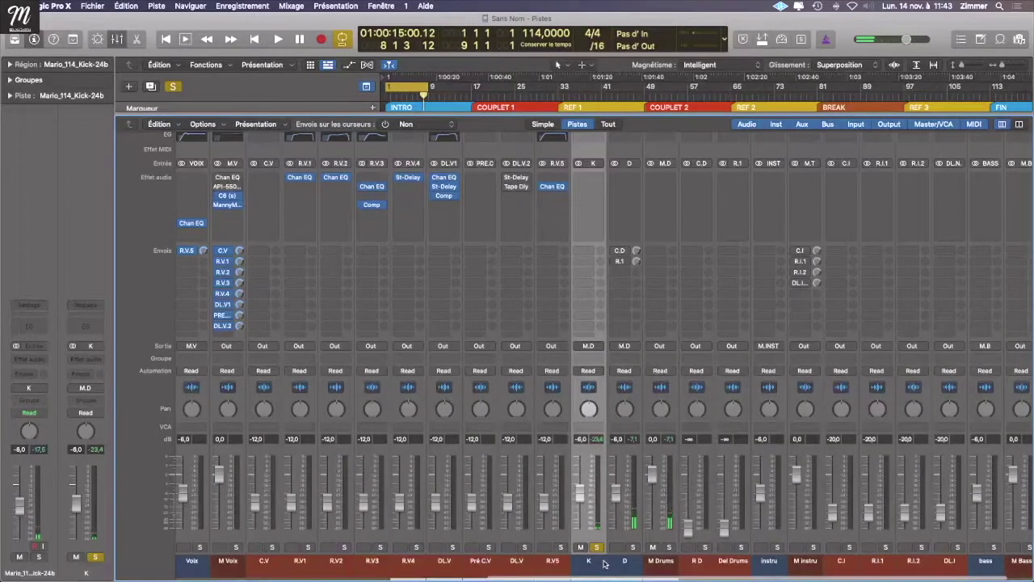
key(space)
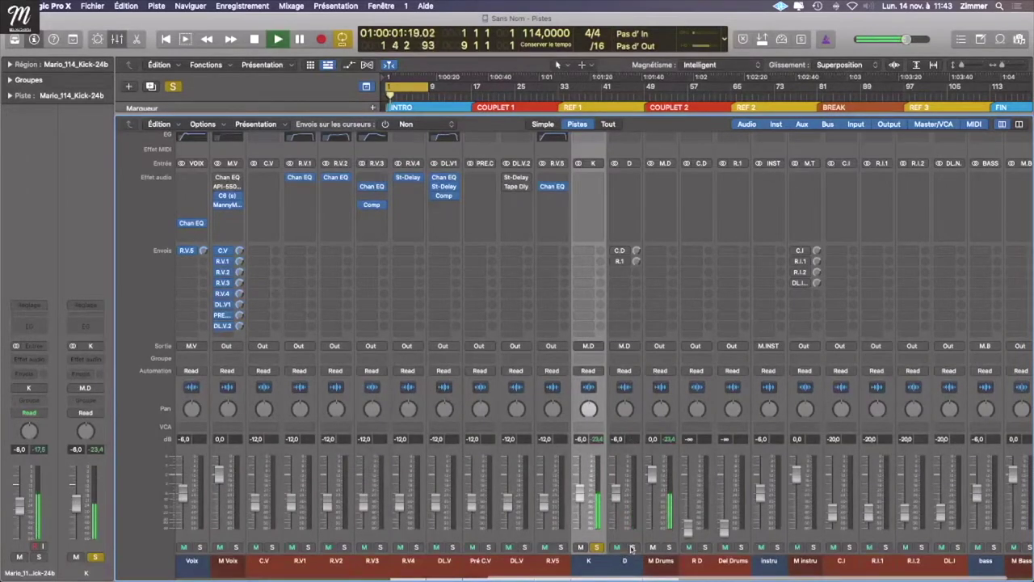
click(632, 547)
click(596, 548)
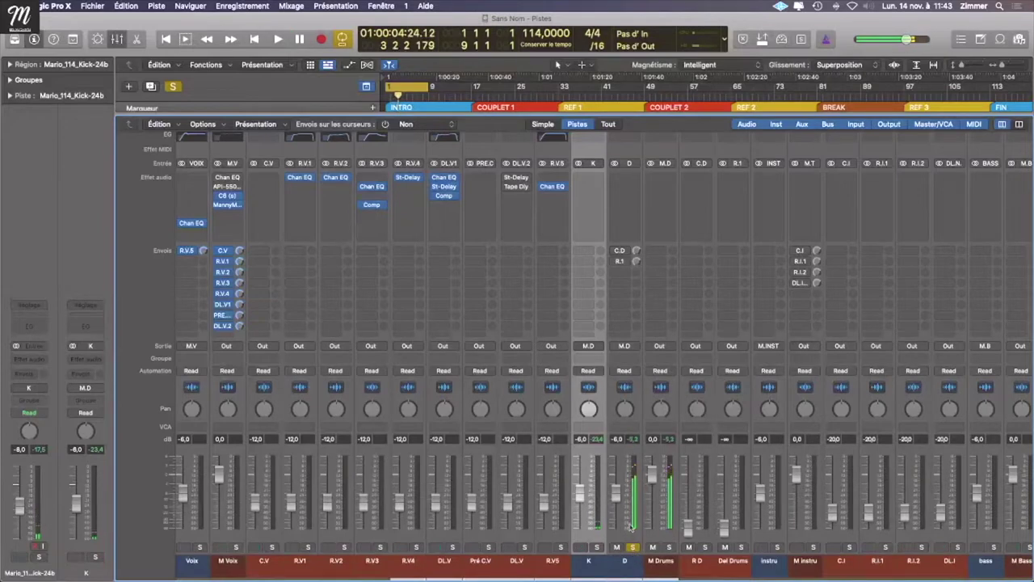
Step: Lower the D bus fader to about -9.6 dB and clear its solo
shift+click(630, 561)
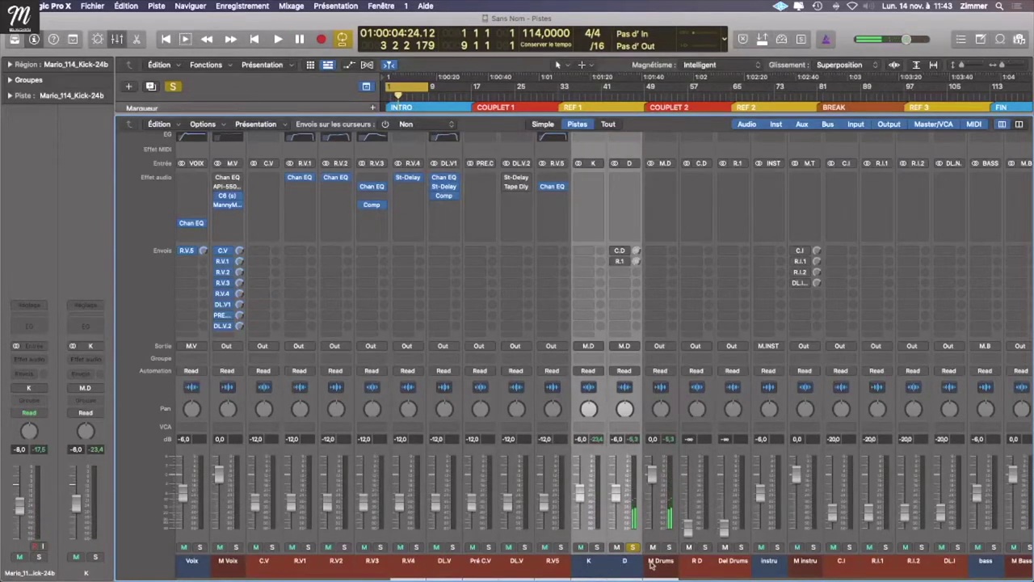
click(655, 565)
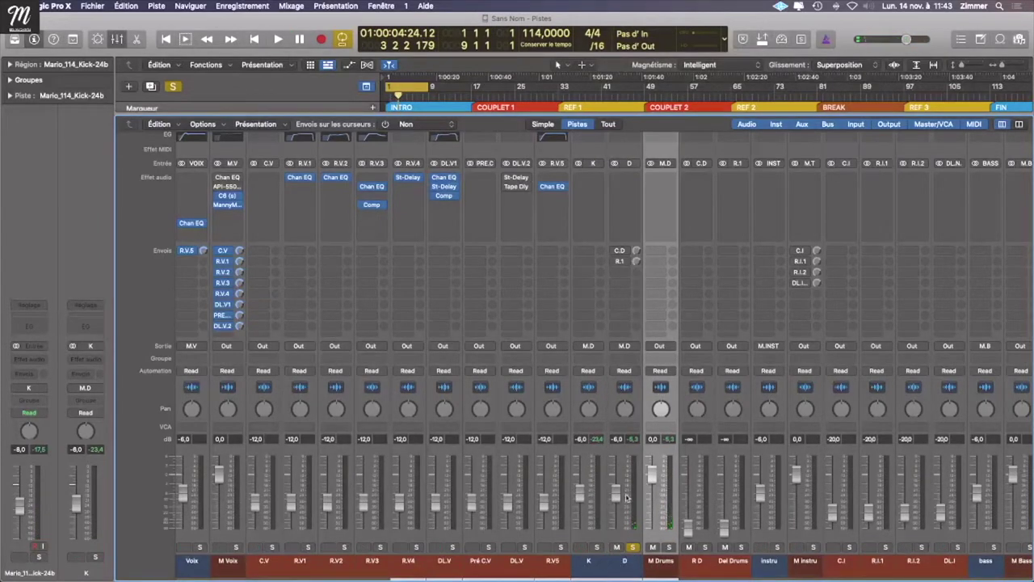
drag(617, 495, 616, 501)
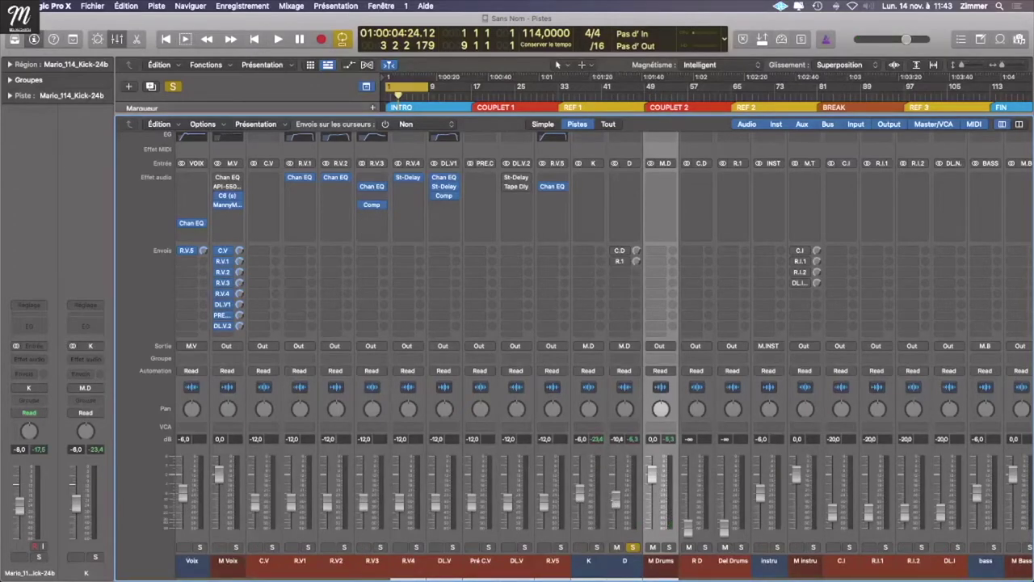
click(632, 547)
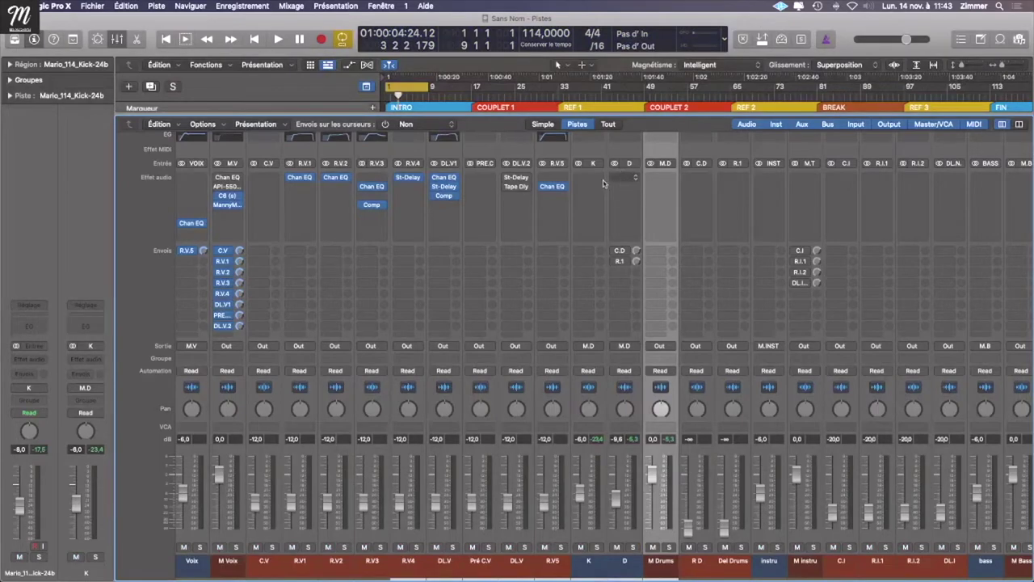
Step: Replay the loop without any solo to check the levels of the K, D and M Drums channels
scroll(666, 227, left, 10)
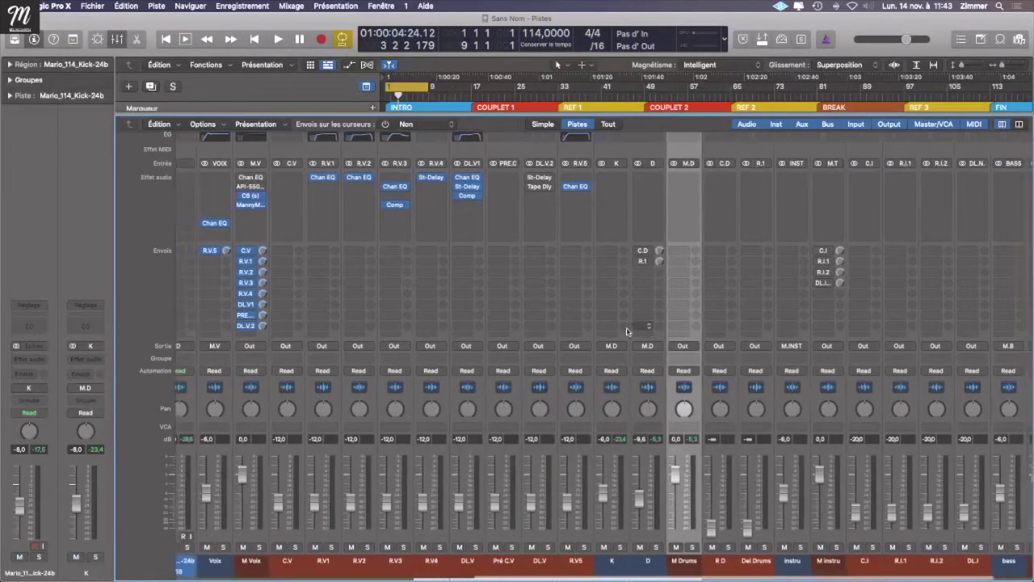
scroll(437, 216, right, 10)
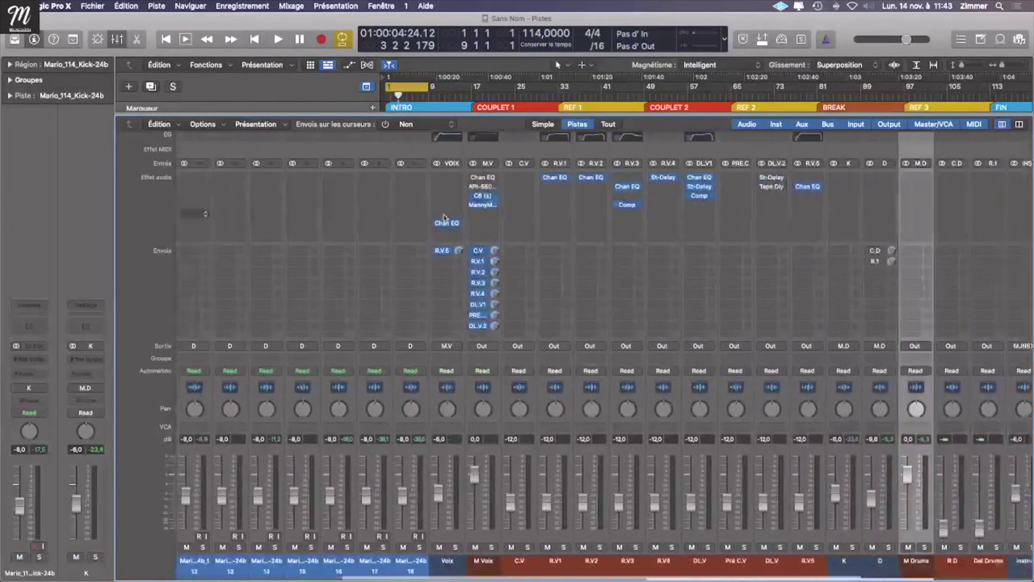
scroll(667, 231, right, 3)
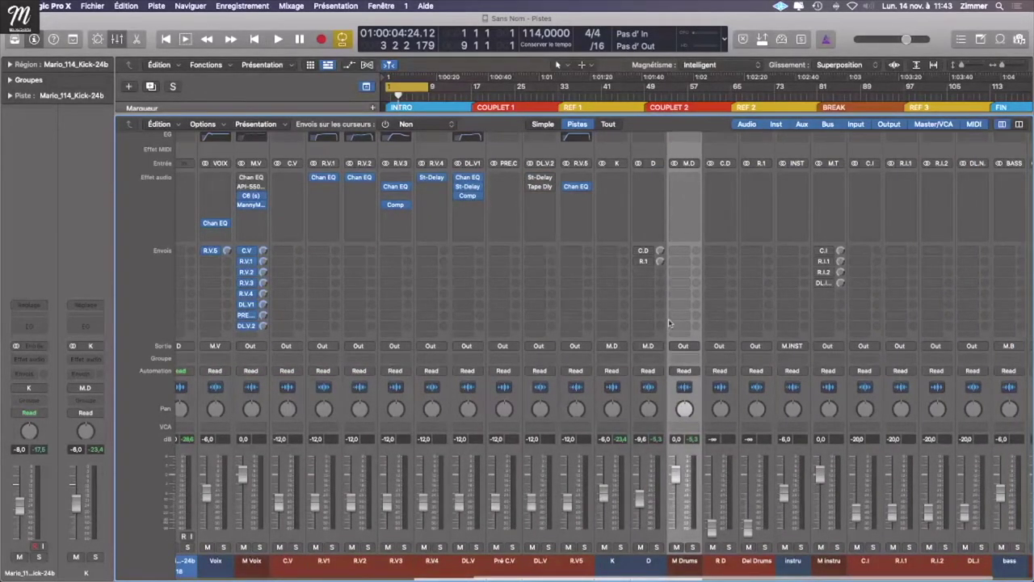
key(space)
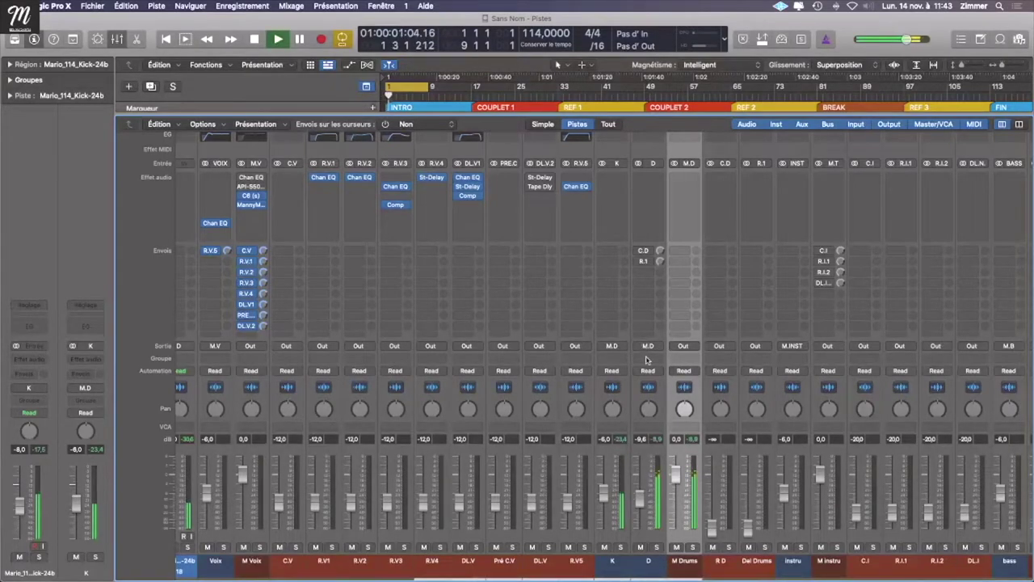
key(space)
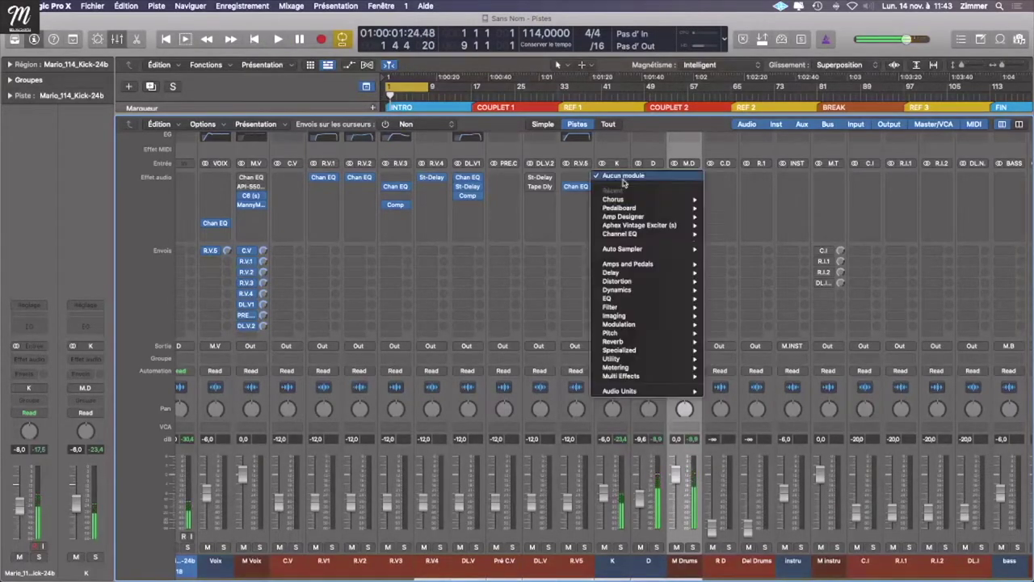
Step: Insert a Compressor in the K bus's first audio effect slot and put the K bus in solo
click(627, 180)
mouse_move(631, 218)
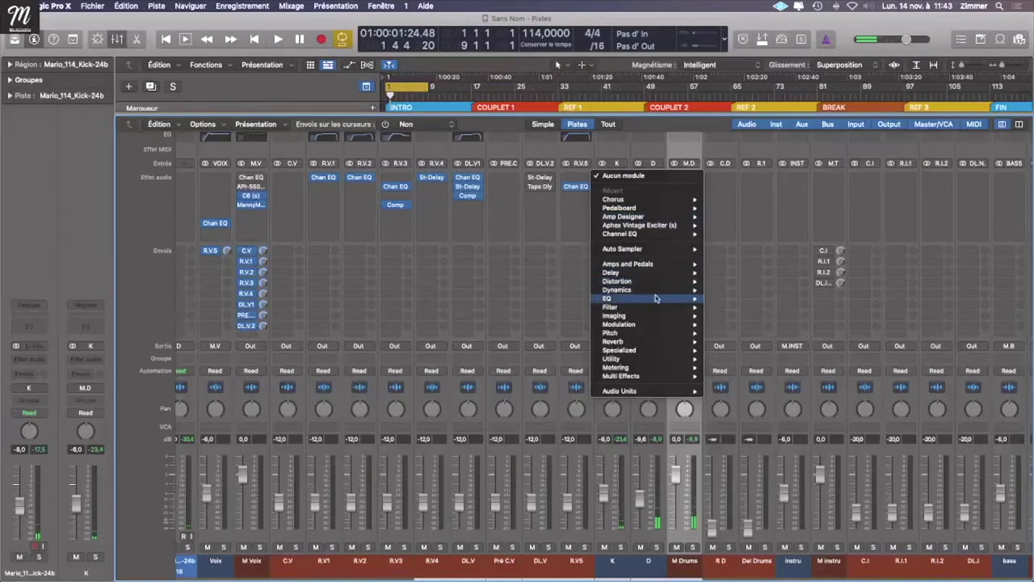
click(722, 290)
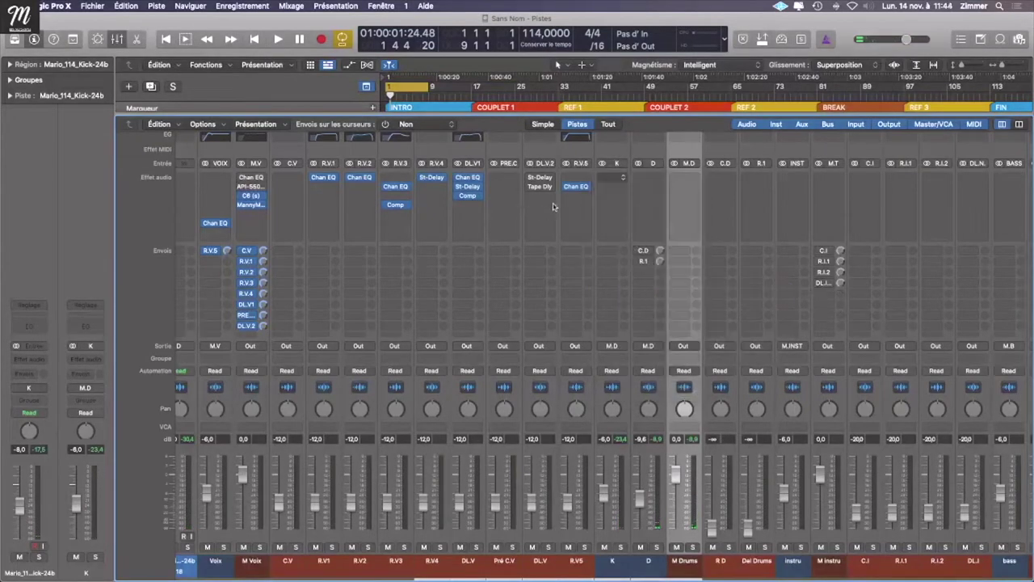
key(space)
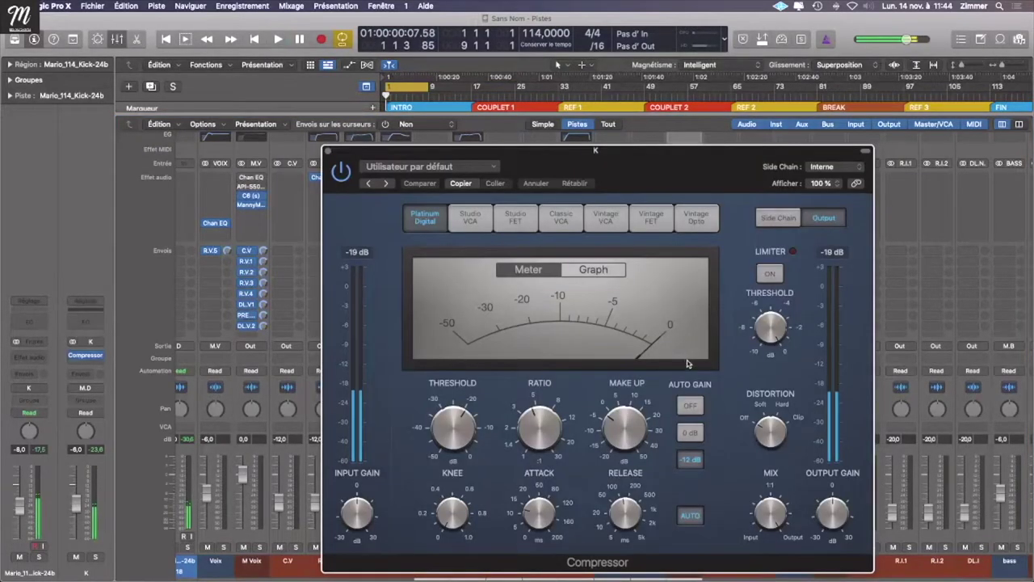
key(super+w)
click(620, 548)
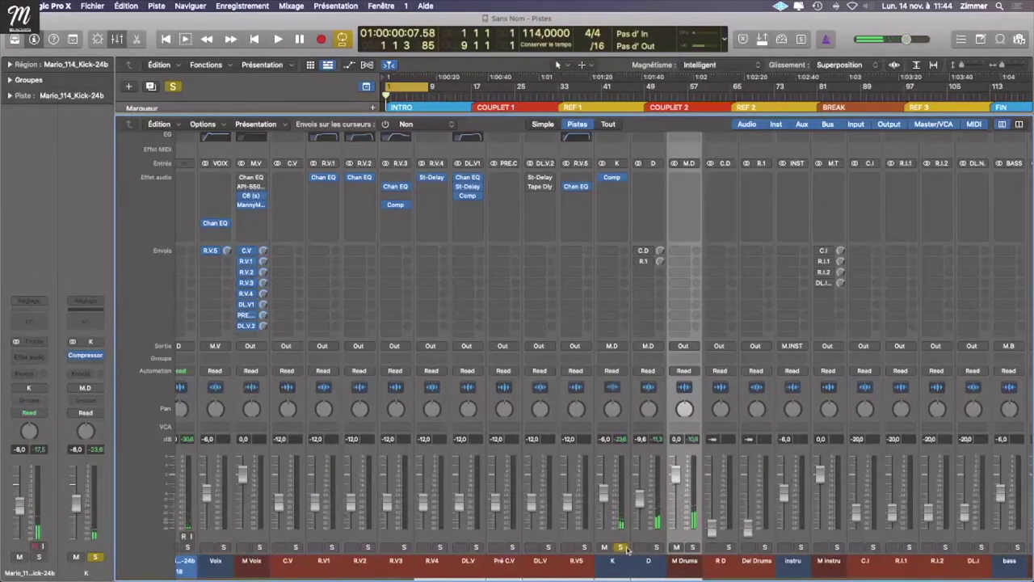
Step: Set the K compressor's threshold to -30.5 dB and make-up to 0.5 dB with a lower ratio, and raise the K fader to about -4.2 dB
click(608, 176)
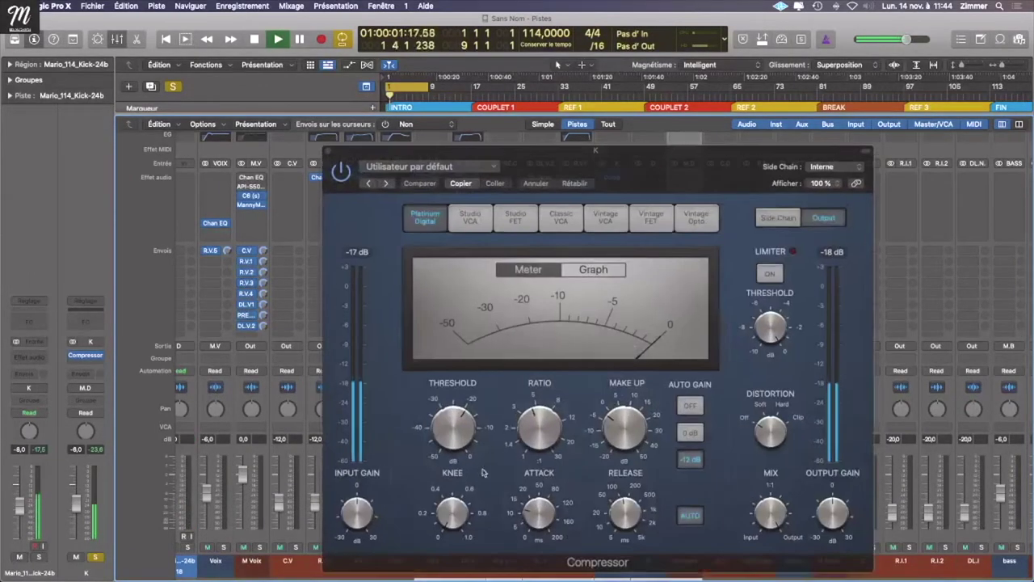
drag(467, 434, 445, 416)
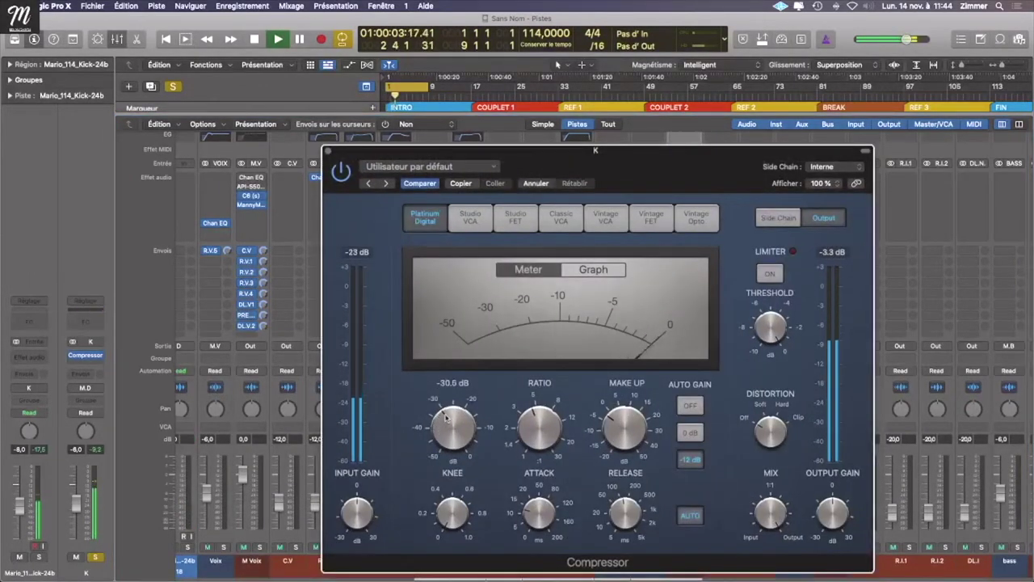
drag(535, 423, 529, 438)
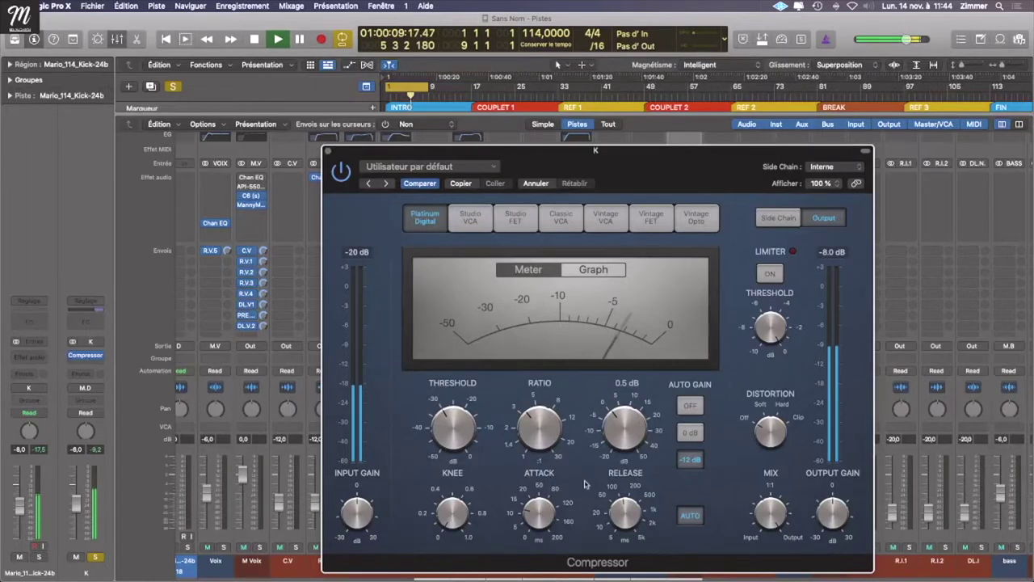
drag(521, 523, 530, 484)
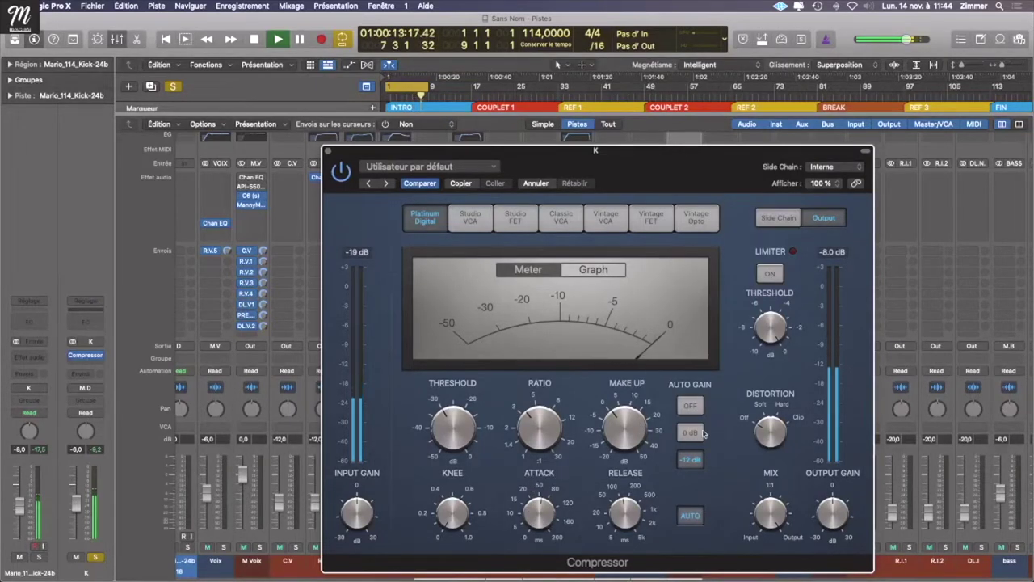
click(328, 152)
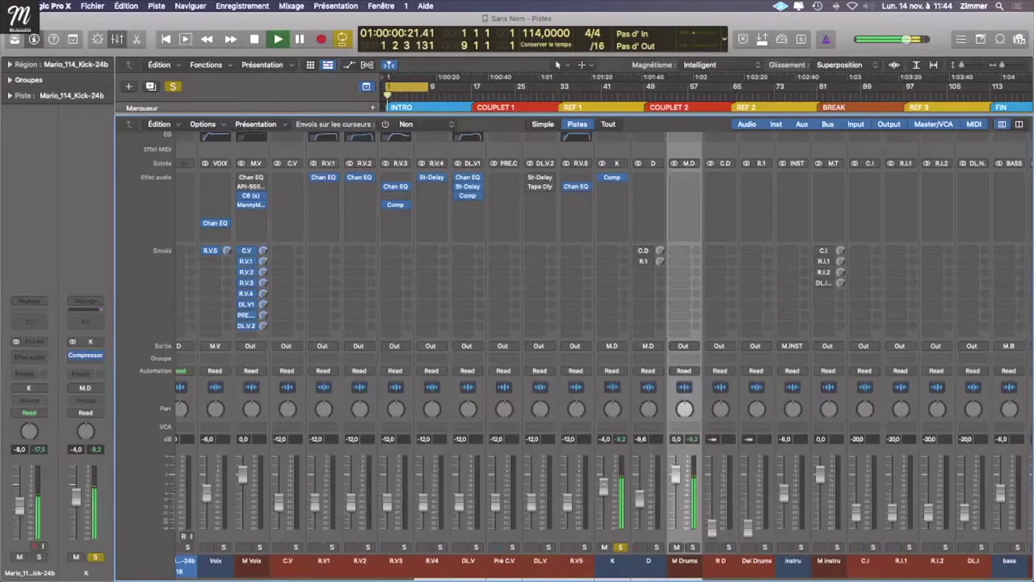
Step: Switch the solo from the K bus to the D bus and insert a stereo Compressor on the D bus
click(657, 548)
click(621, 548)
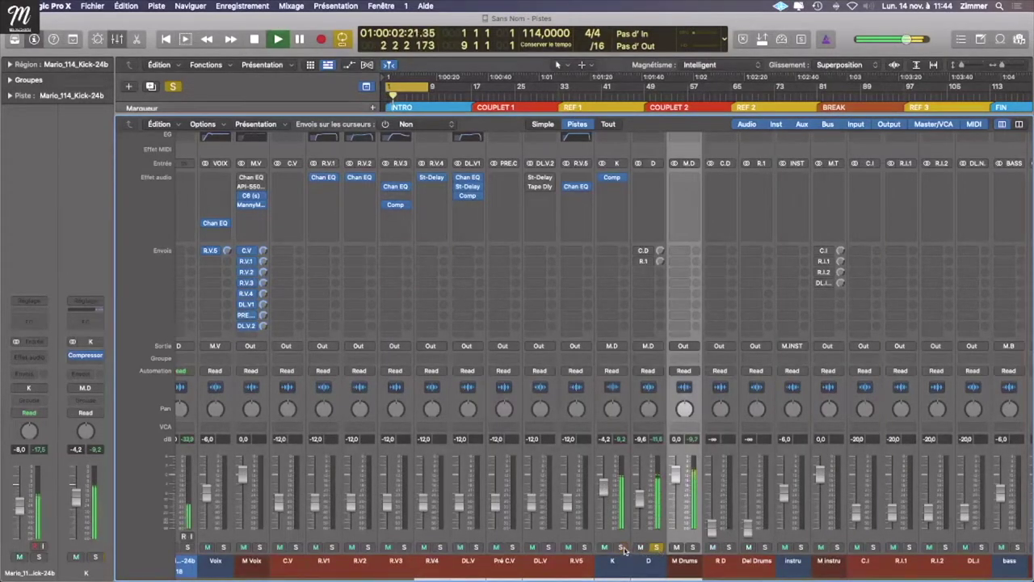
click(654, 182)
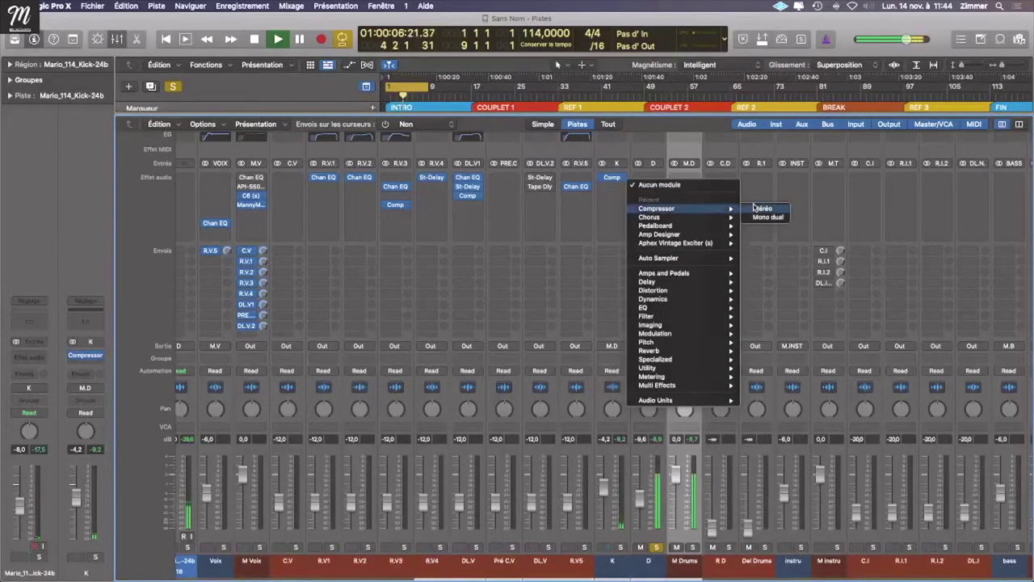
click(621, 214)
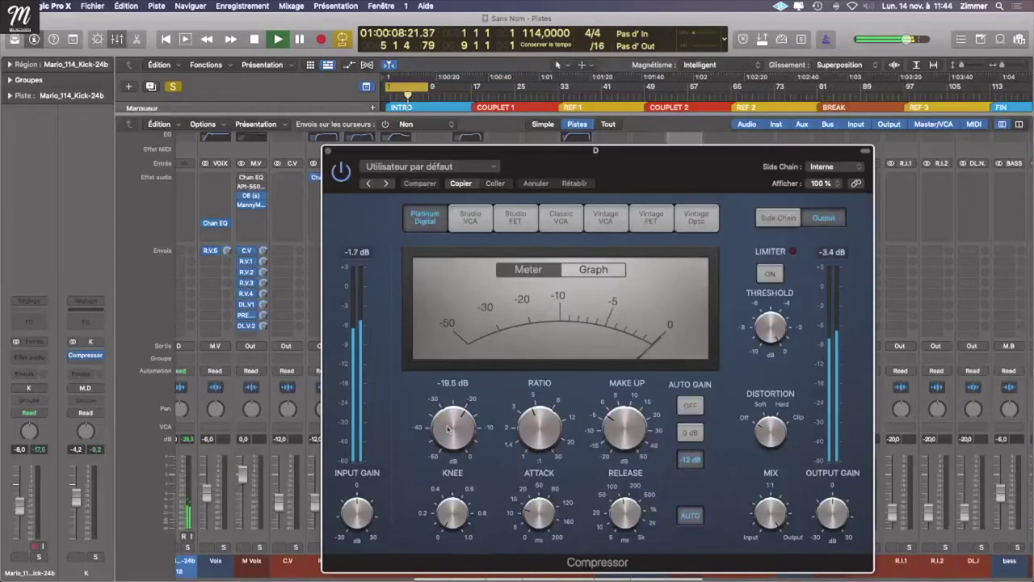
Step: Lower the D bus compressor's threshold and ratio, and set its attack to 110 ms
drag(451, 436, 450, 442)
drag(527, 426, 530, 440)
mouse_move(531, 482)
mouse_down()
mouse_move(536, 381)
mouse_move(538, 495)
mouse_up()
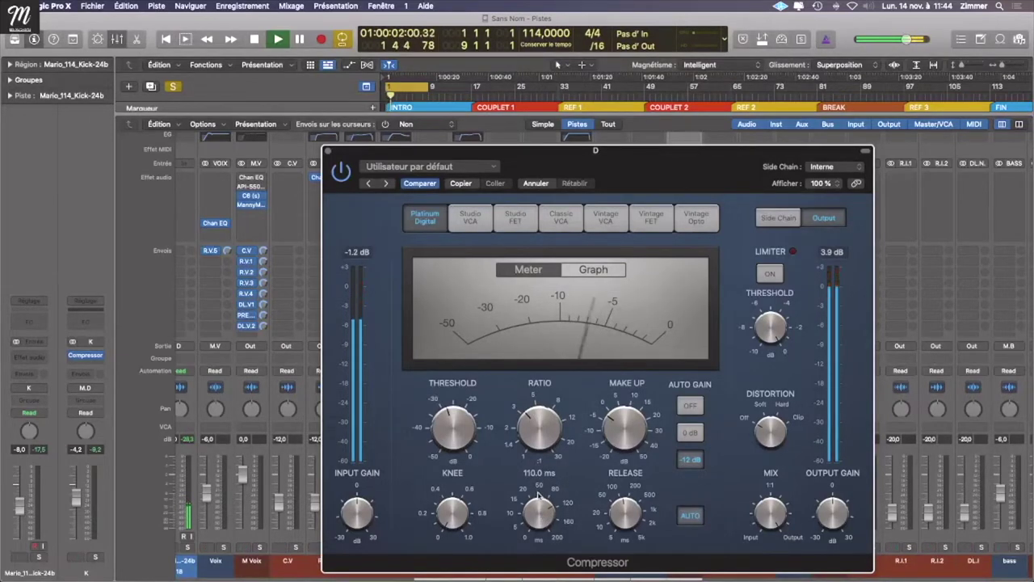
Step: Set the D bus compressor's release to 270 ms and take the D bus out of solo
drag(622, 514, 594, 440)
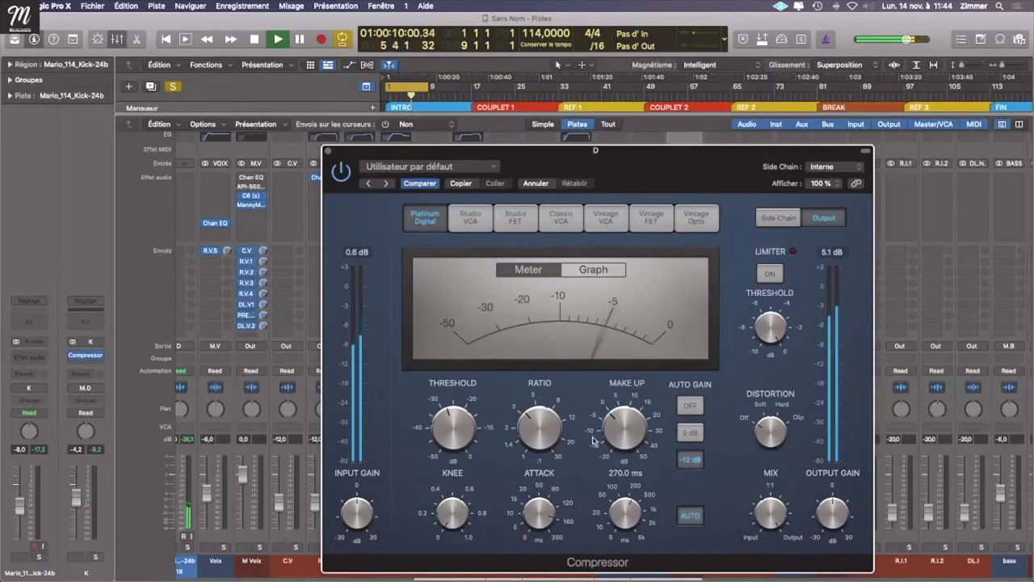
key(super+w)
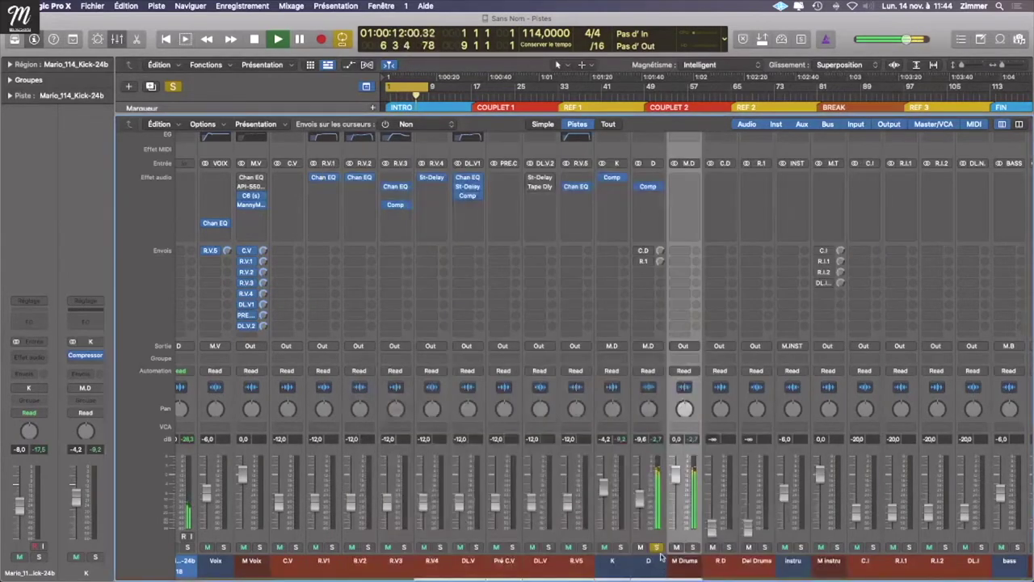
click(656, 547)
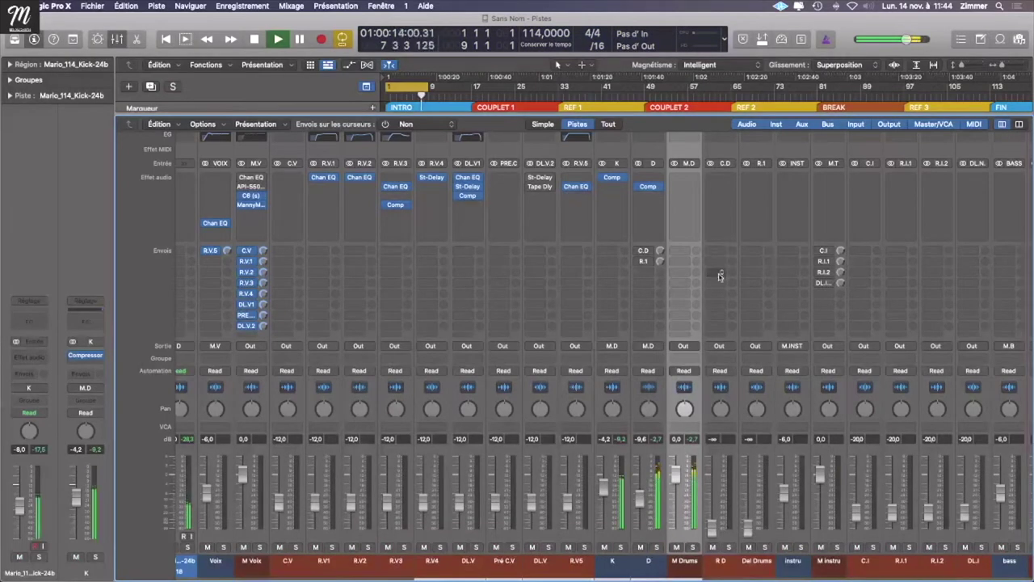
Step: Insert a Limiter in the M Drums bus's first audio effect slot
click(685, 178)
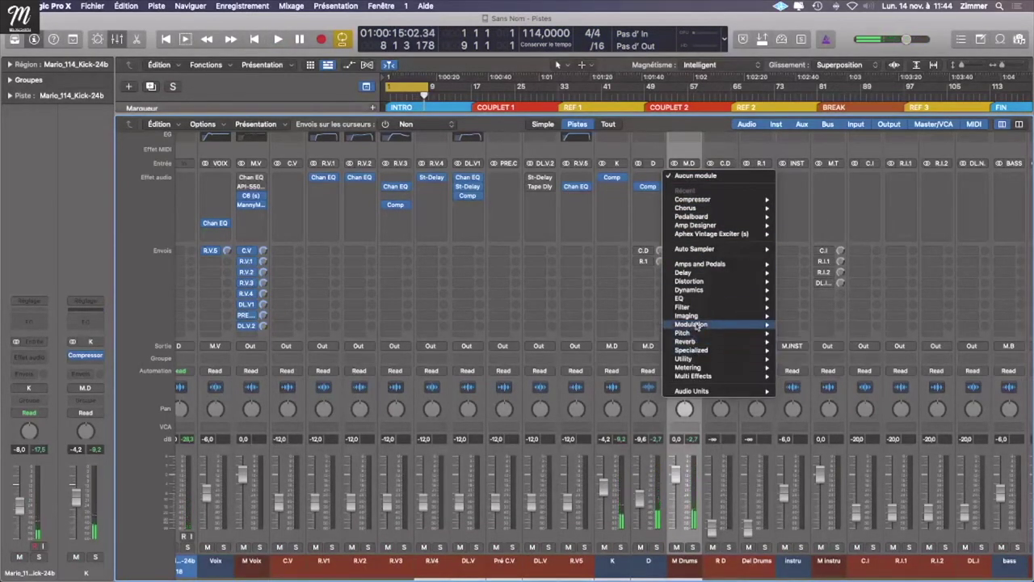
mouse_move(700, 292)
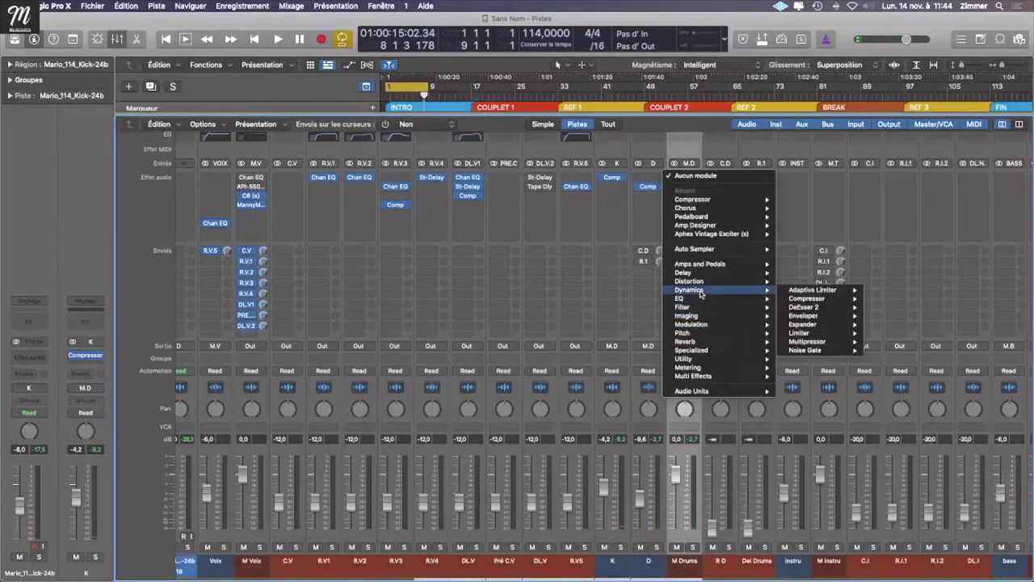
click(497, 282)
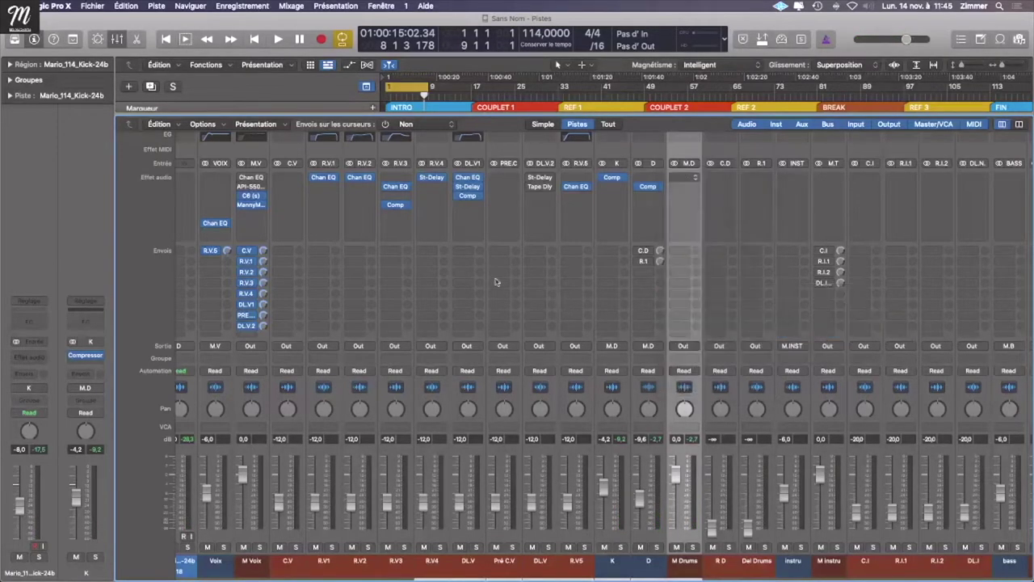
Step: During playback, set the M Drums limiter's gain to about +2.5 dB and its output level to -1.1 dB
key(space)
drag(507, 254, 507, 263)
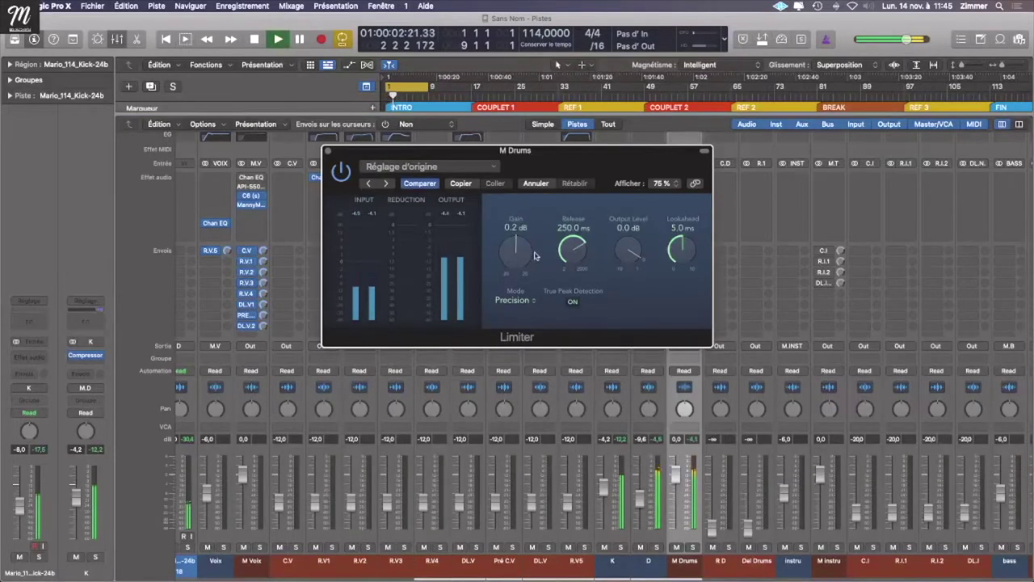
drag(619, 256, 618, 265)
drag(515, 259, 515, 255)
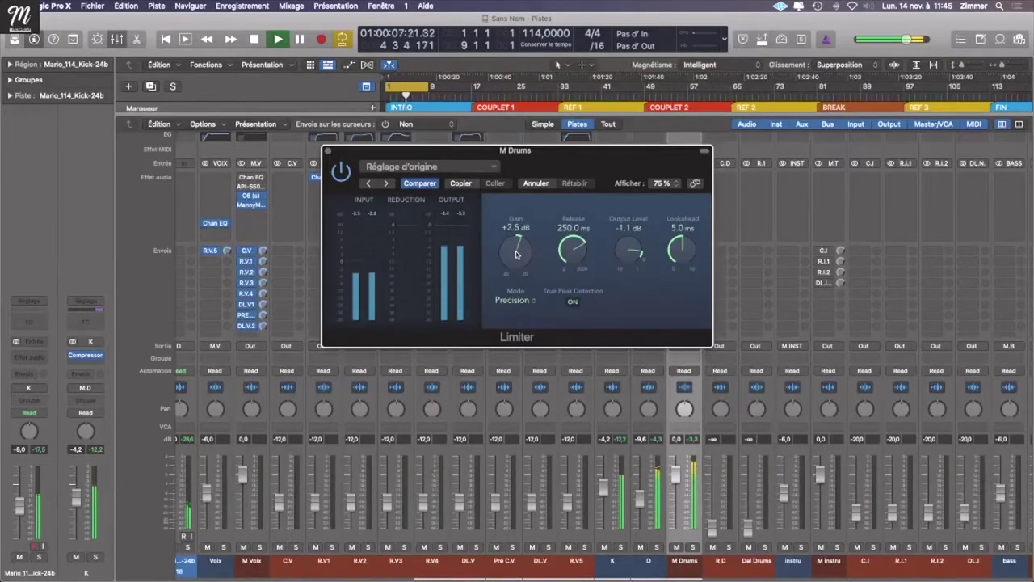
click(326, 152)
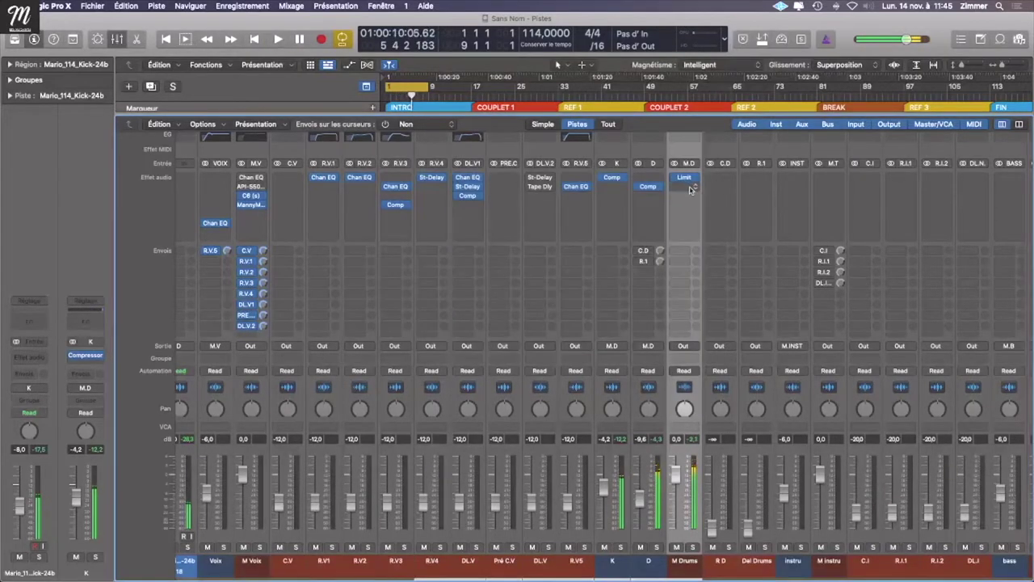
Step: Insert a stereo Multipressor on the M Drums bus and place it before the Limiter
click(692, 189)
mouse_move(710, 299)
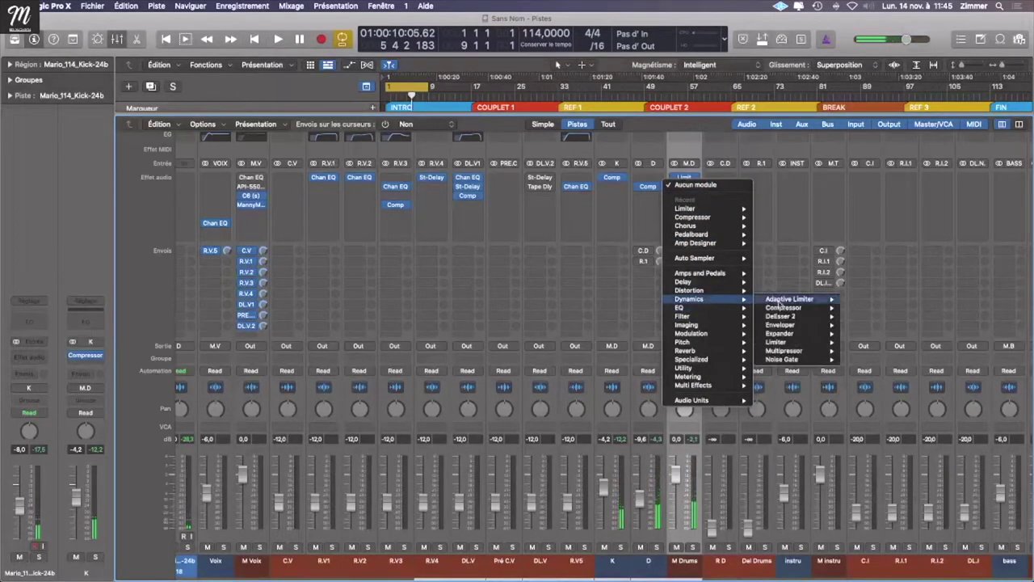
mouse_move(783, 350)
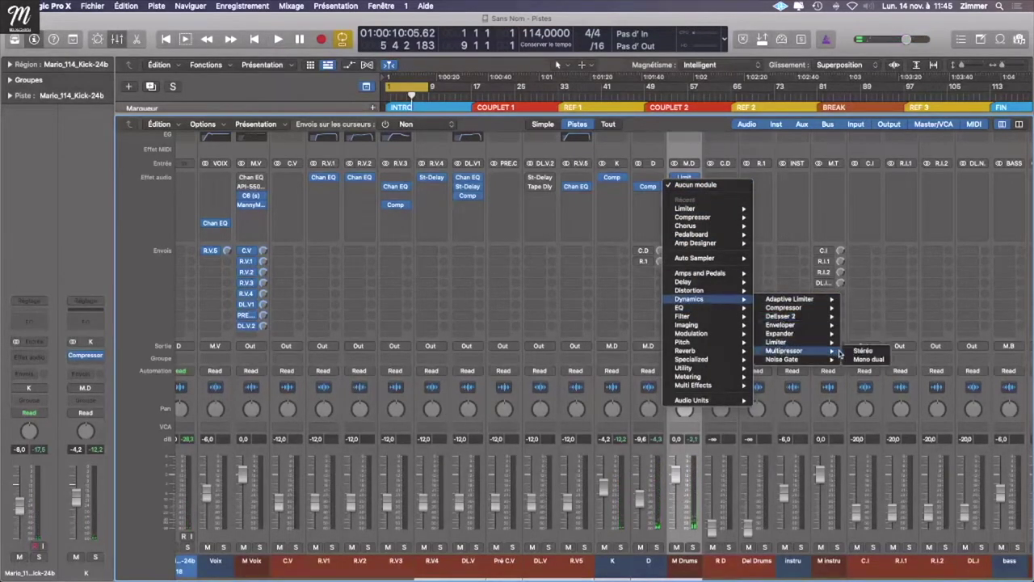
click(862, 352)
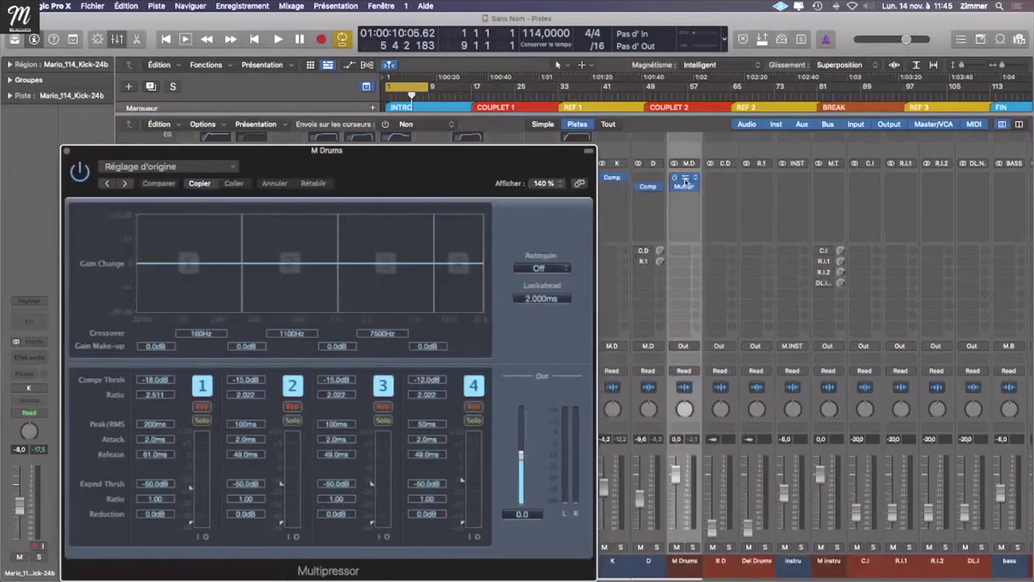
drag(684, 181, 685, 194)
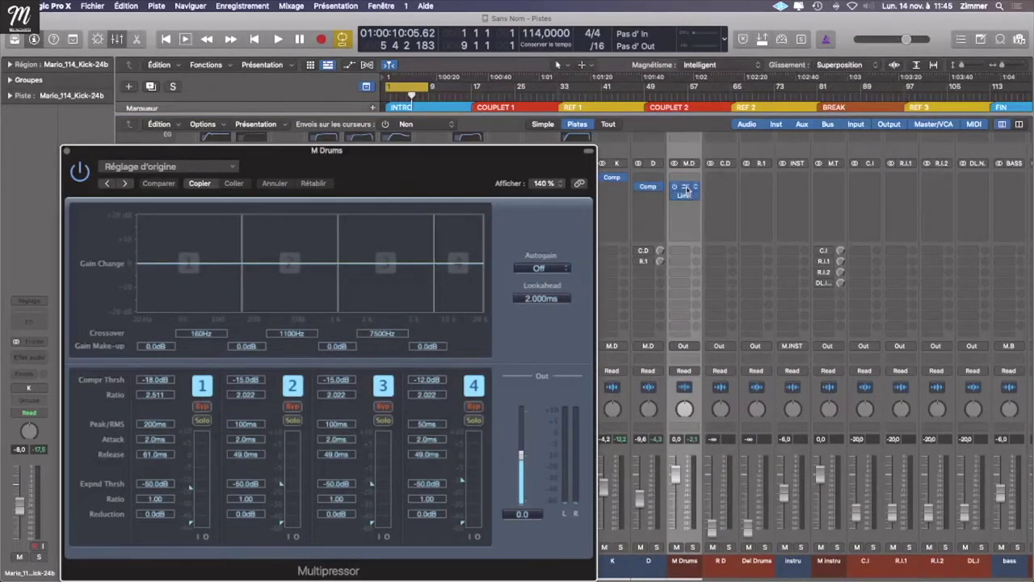
click(686, 179)
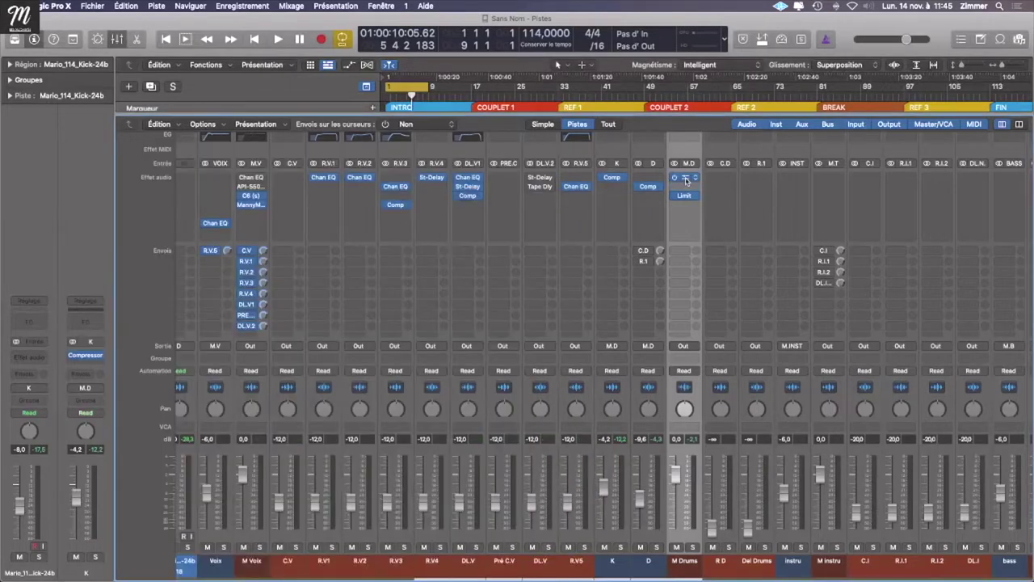
drag(686, 187, 684, 185)
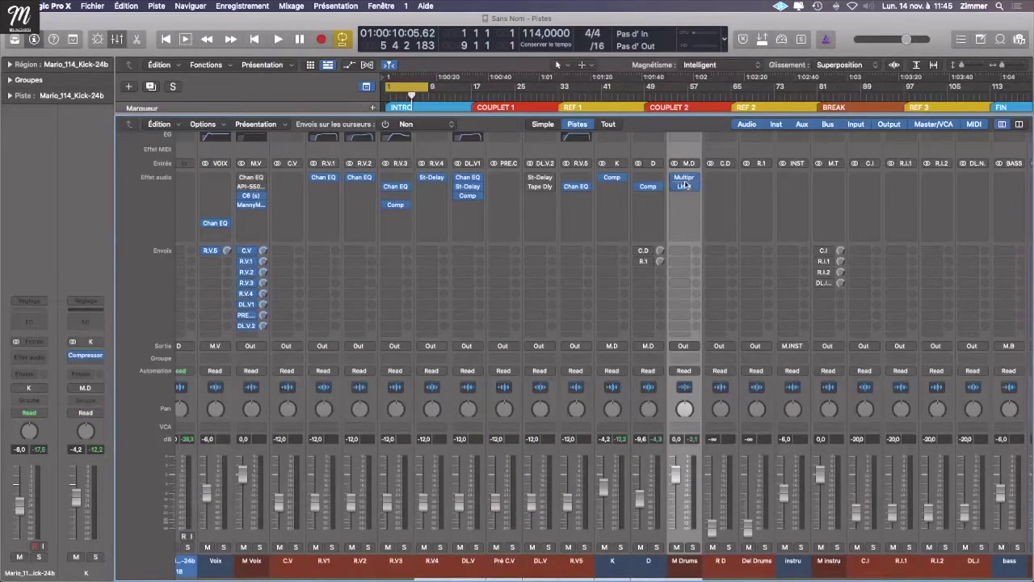
Step: Set the M Drums Multipressor's gain make-up to 2.5, 4.5, 3.0 and 4.5 dB for bands 1 to 4 during playback
click(685, 178)
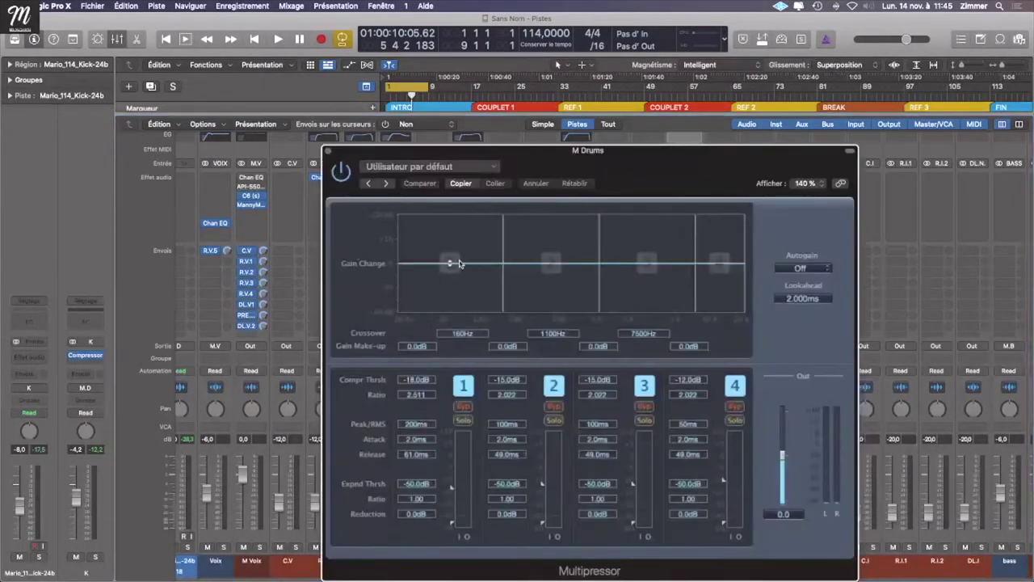
key(space)
drag(450, 263, 451, 257)
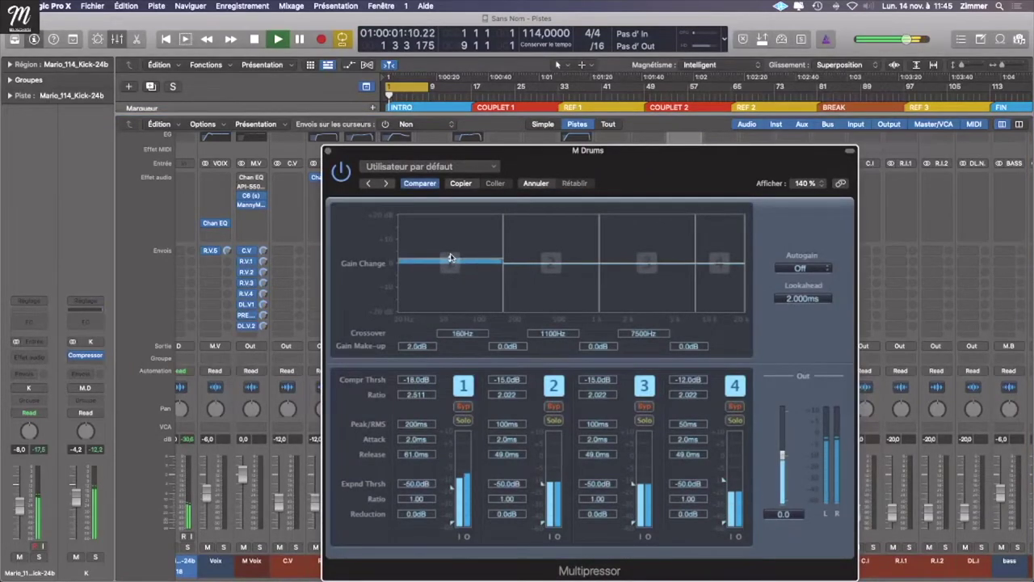
mouse_move(546, 266)
mouse_down()
mouse_move(548, 234)
mouse_move(548, 262)
mouse_up()
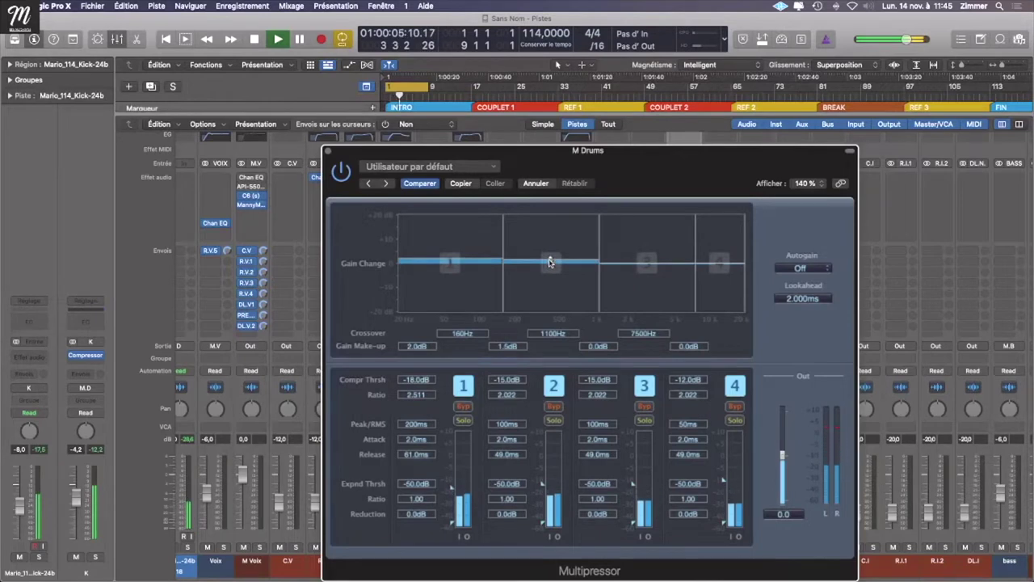
mouse_move(639, 267)
mouse_down()
mouse_move(637, 216)
mouse_move(638, 259)
mouse_up()
drag(714, 263, 714, 254)
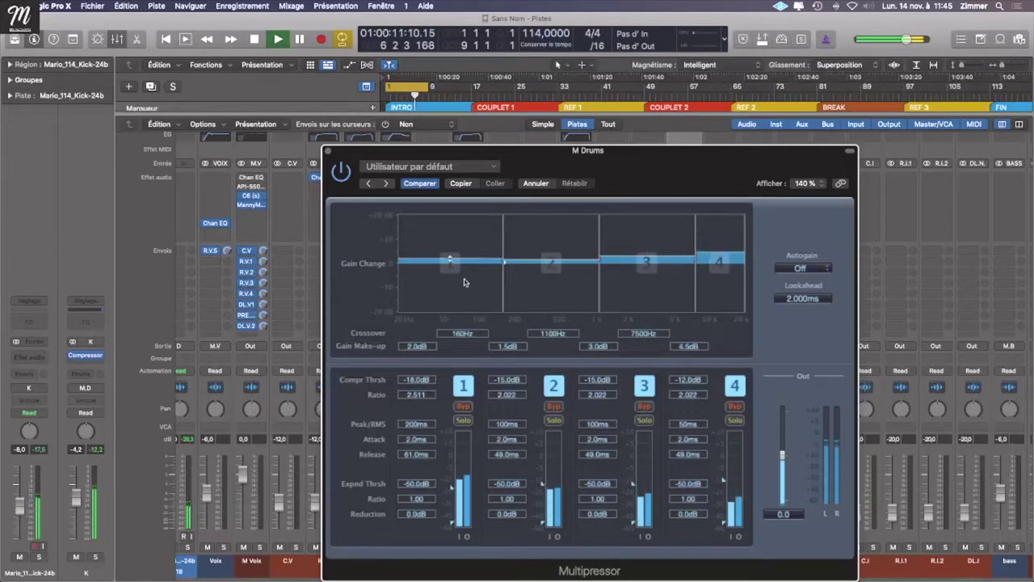
drag(449, 261, 449, 259)
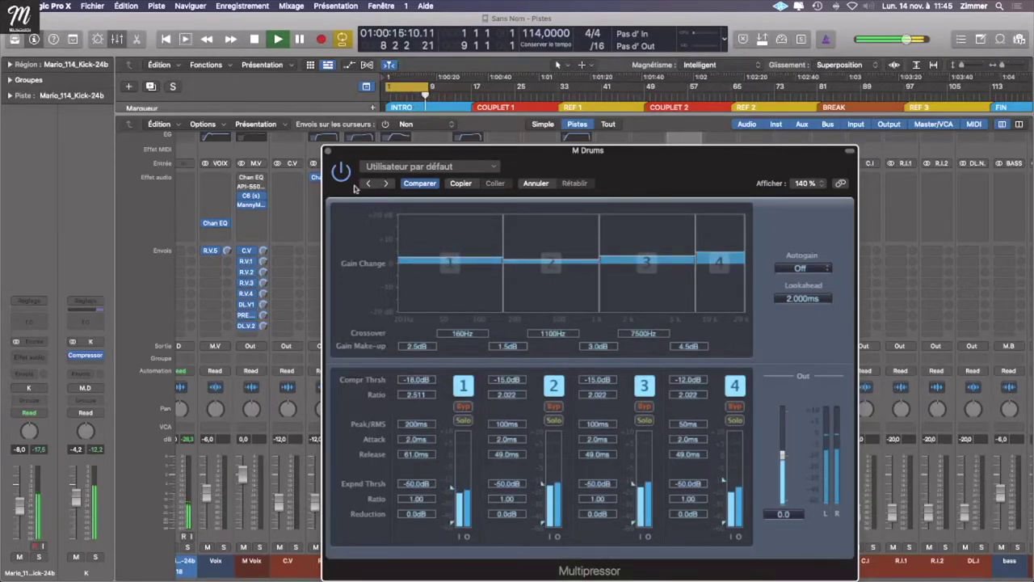
mouse_move(552, 261)
mouse_down()
mouse_move(552, 236)
mouse_move(560, 255)
mouse_up()
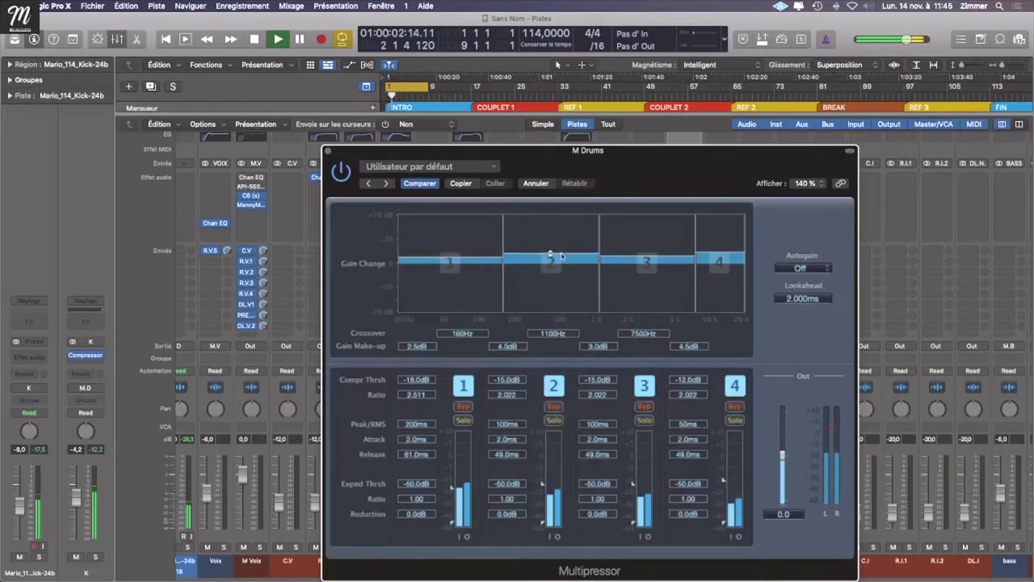
click(327, 151)
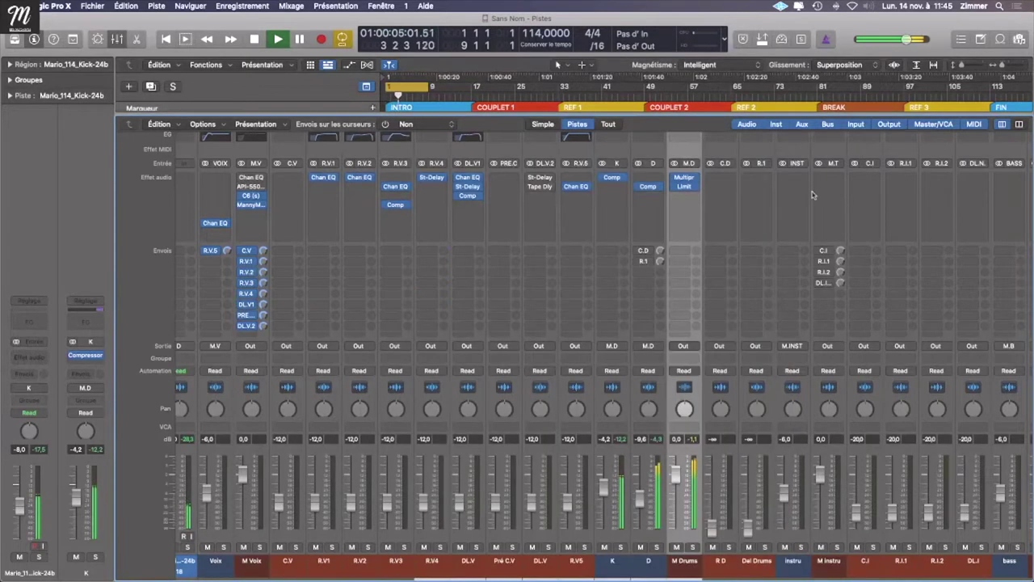
Step: Insert a Channel EQ after the K bus compressor and boost its low shelf by about 4.3 dB at 77 Hz
click(619, 189)
click(617, 151)
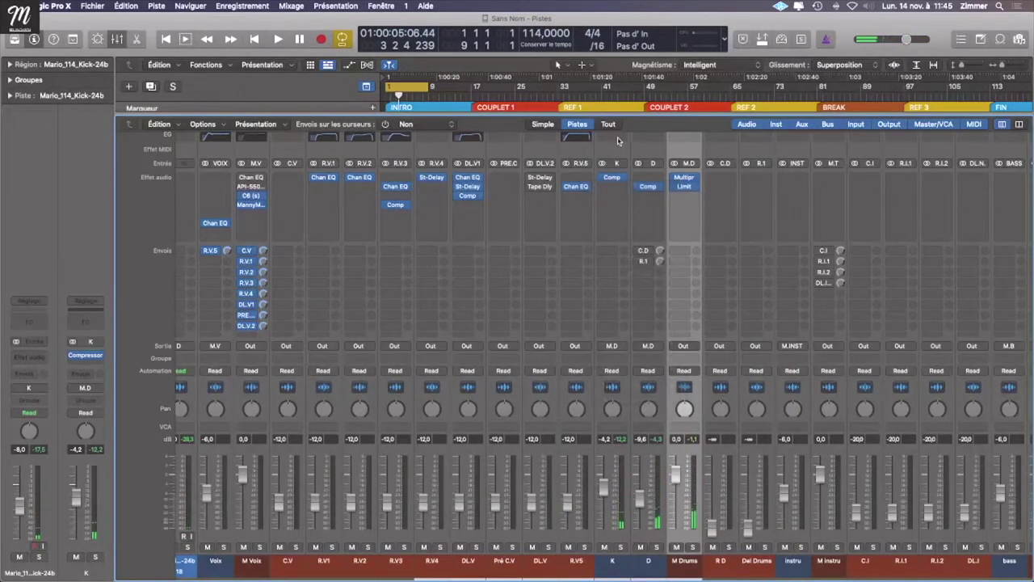
drag(565, 151, 511, 137)
drag(358, 268, 361, 255)
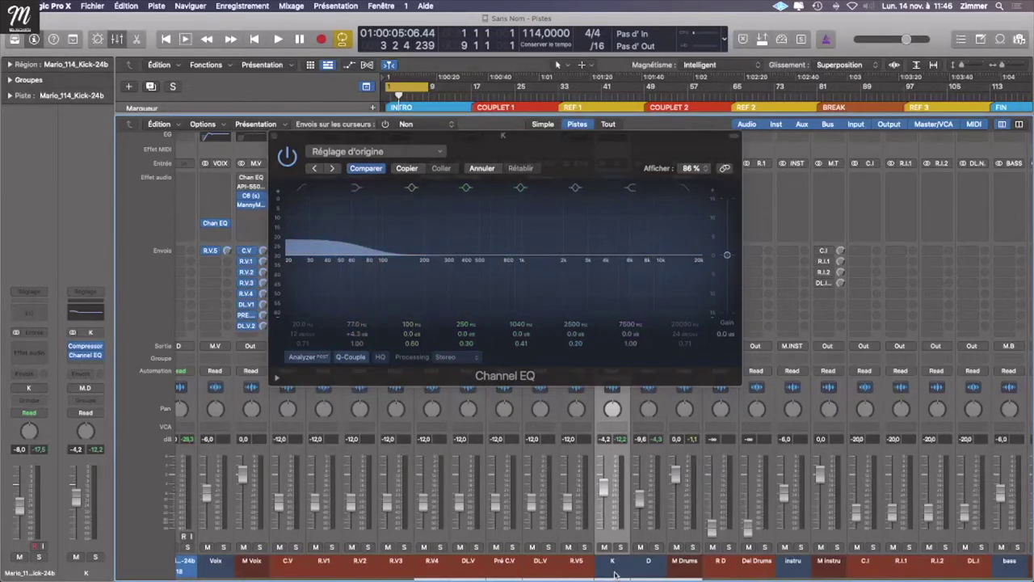
drag(618, 154, 450, 153)
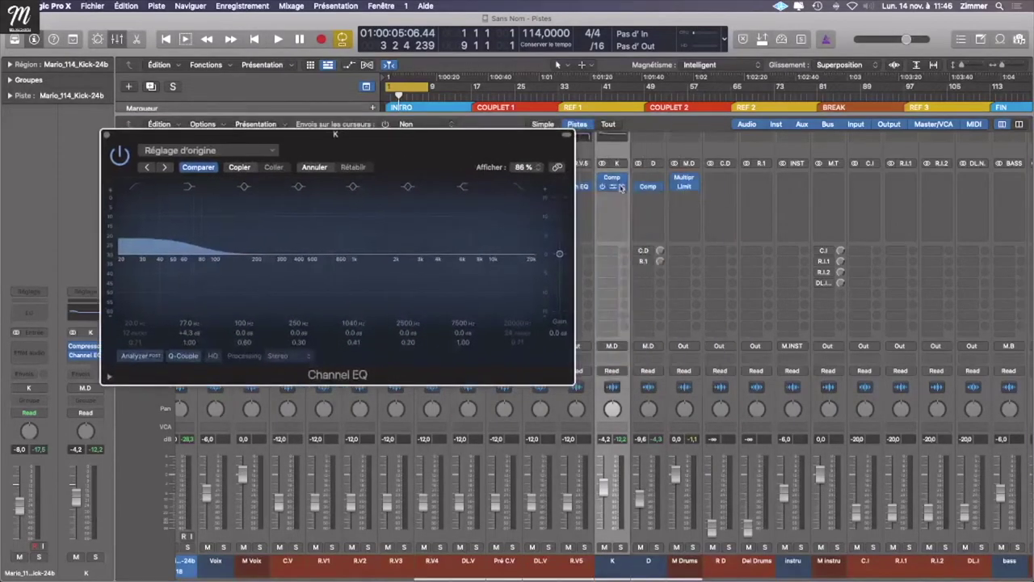
Step: Raise the K EQ's low shelf to about +8.5 dB, enable its low cut, and boost the third band about 6.7 dB near 169 Hz
key(space)
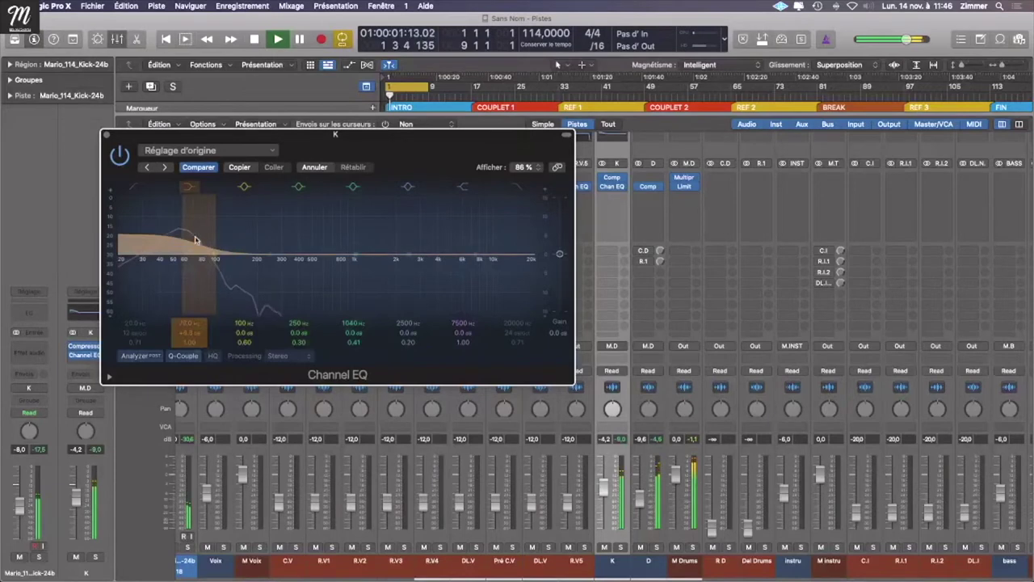
drag(194, 240, 194, 223)
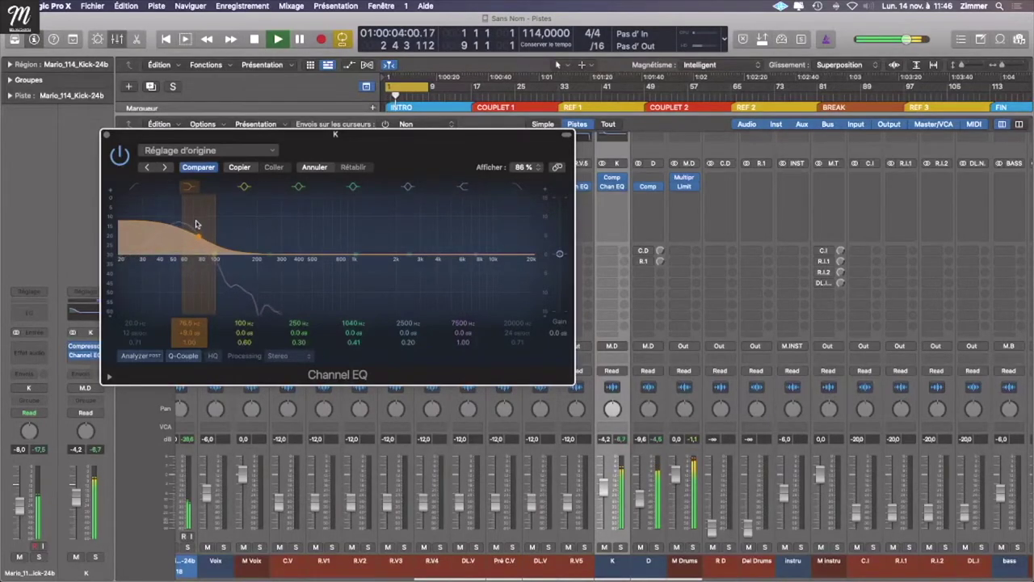
click(137, 193)
drag(233, 255, 253, 226)
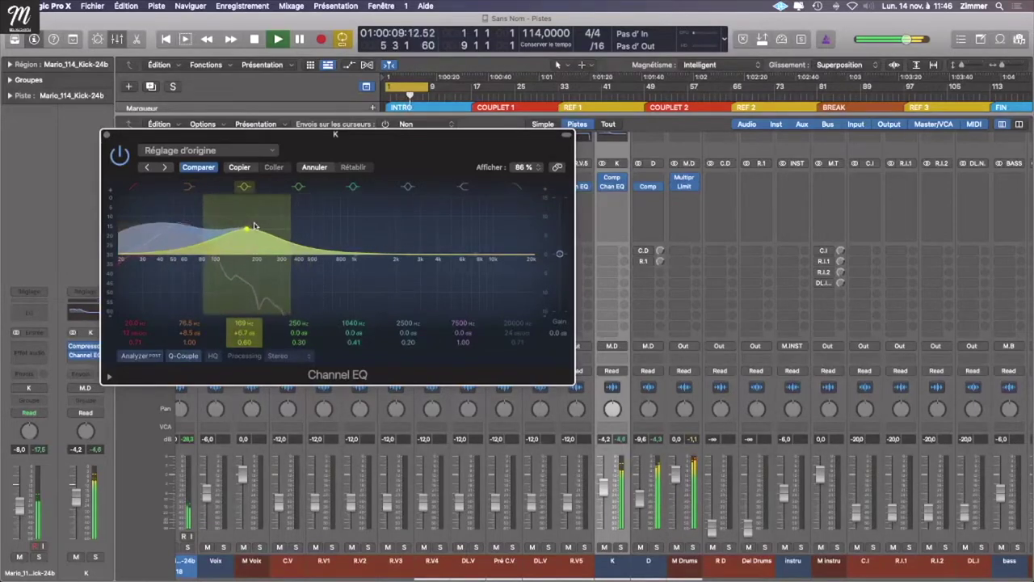
key(super+w)
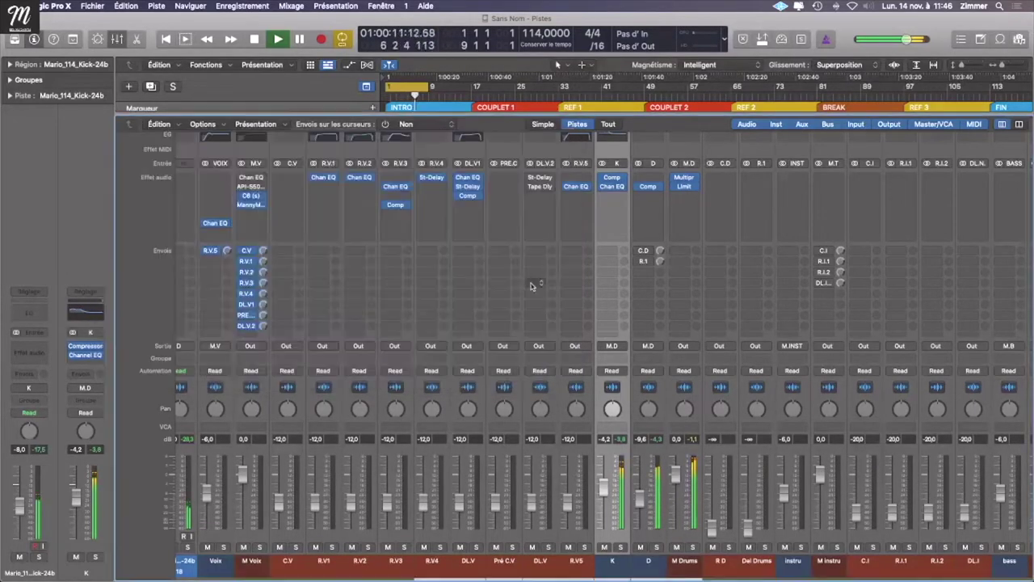
Step: Compare the drums with the K, D and M Drums plug-ins bypassed and re-enabled, and return to the tracks view
key(space)
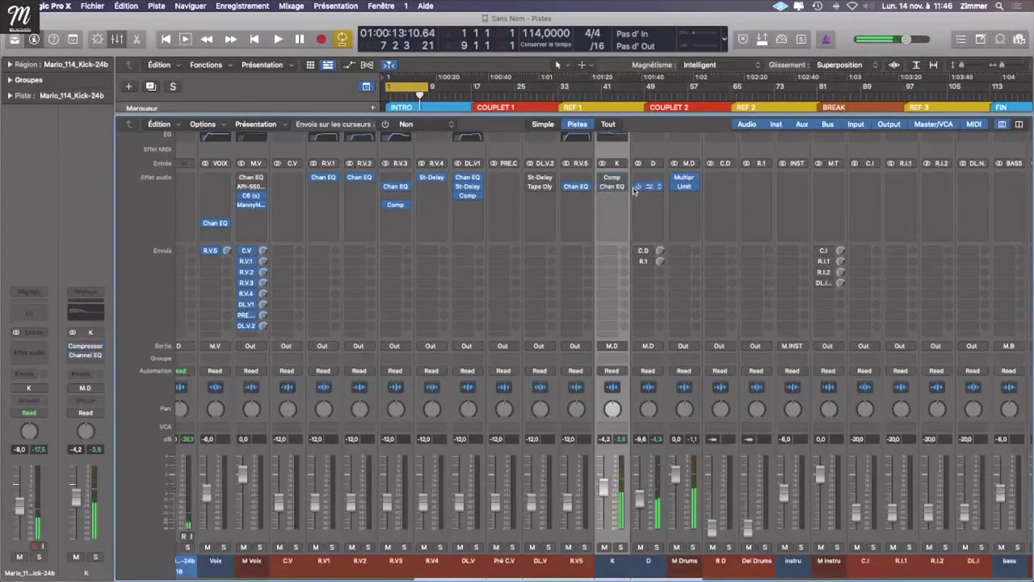
key(space)
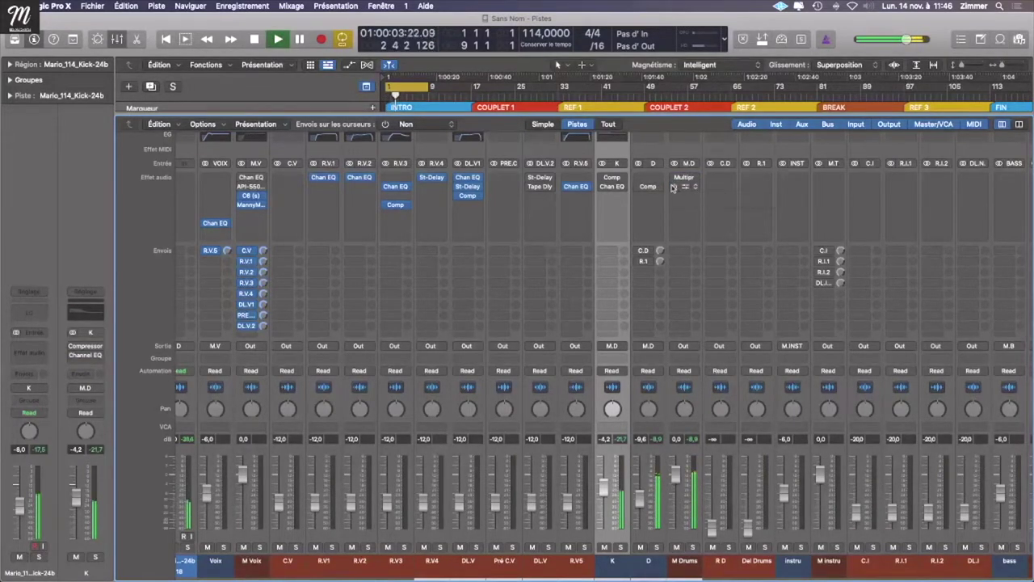
key(space)
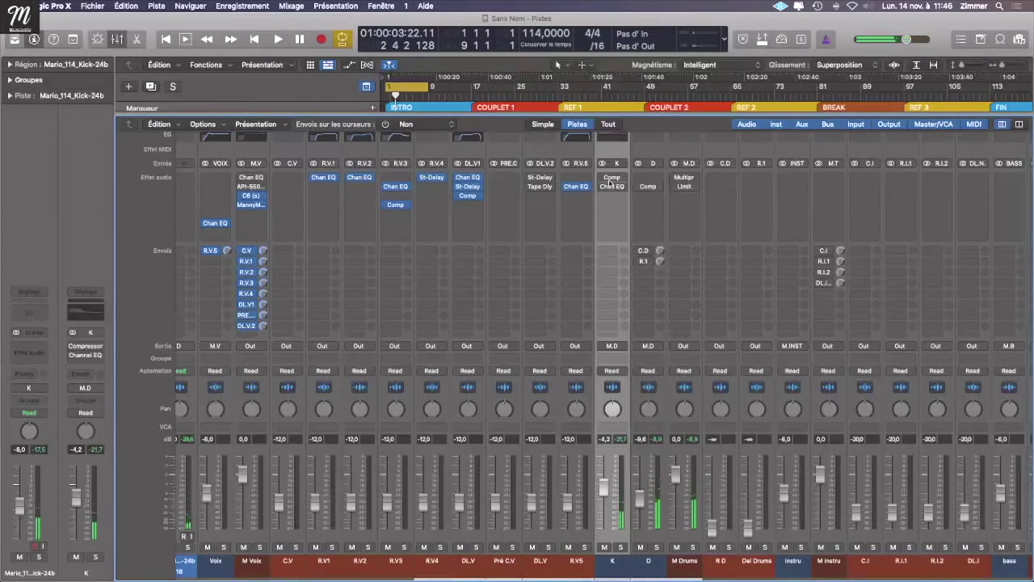
click(601, 186)
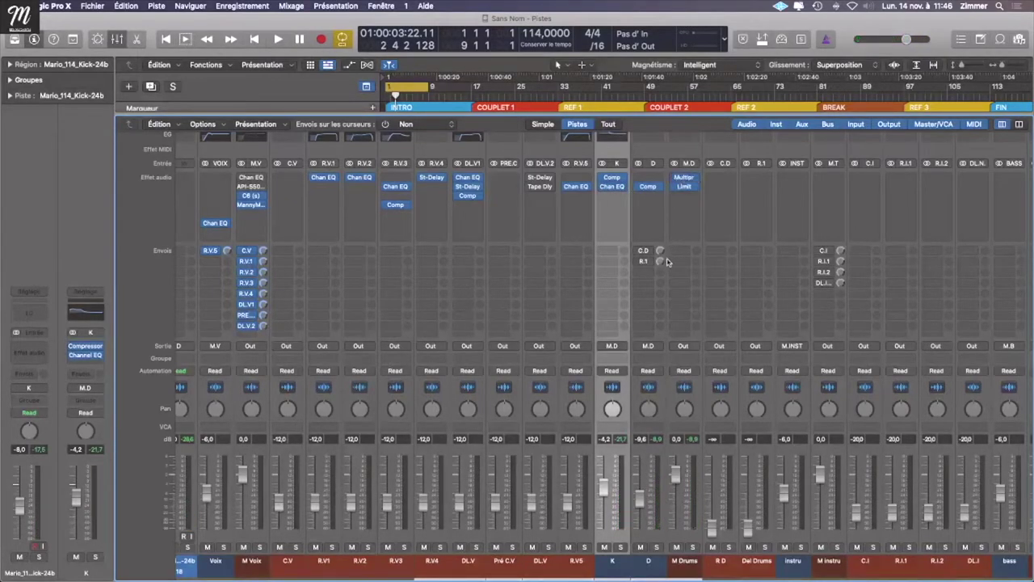
key(space)
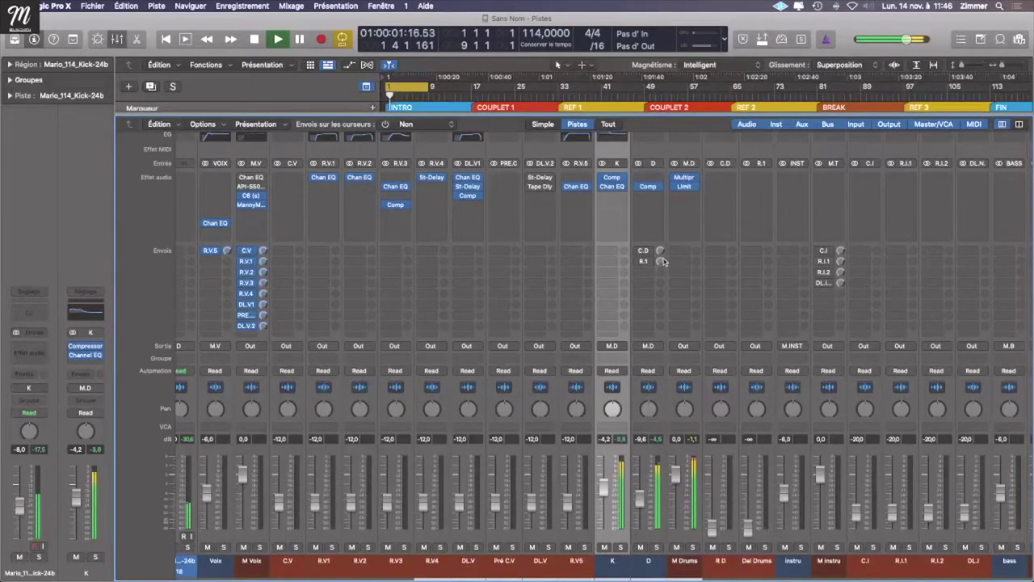
key(x)
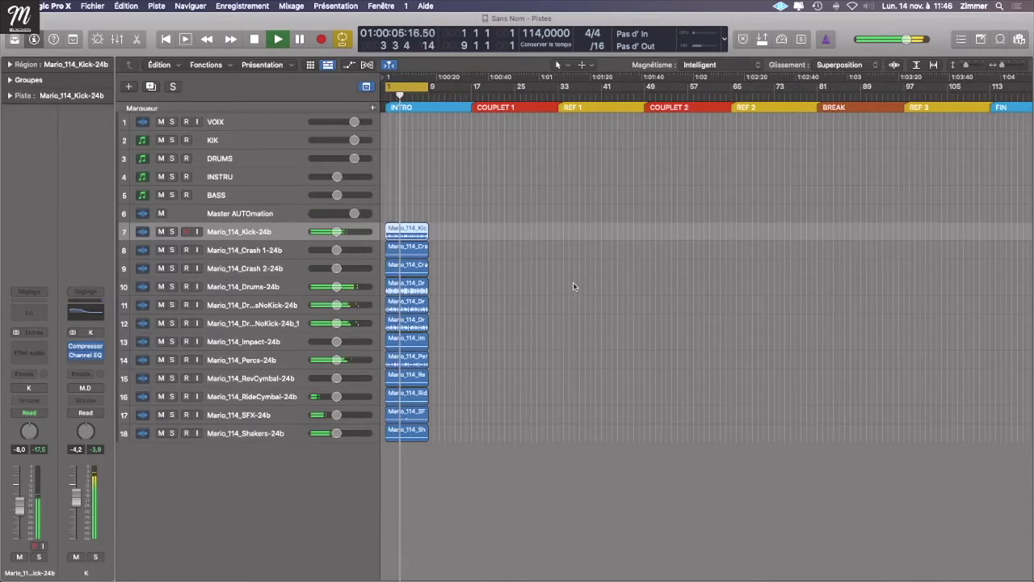
Step: Play the drums with the mixer open and examine the levels from the drum tracks through to the bus channels
key(x)
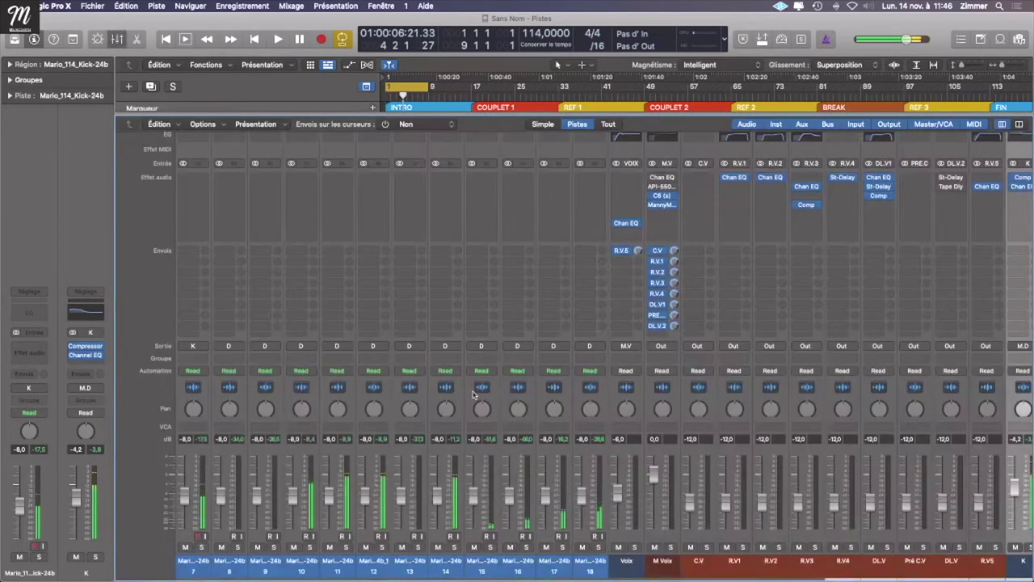
key(space)
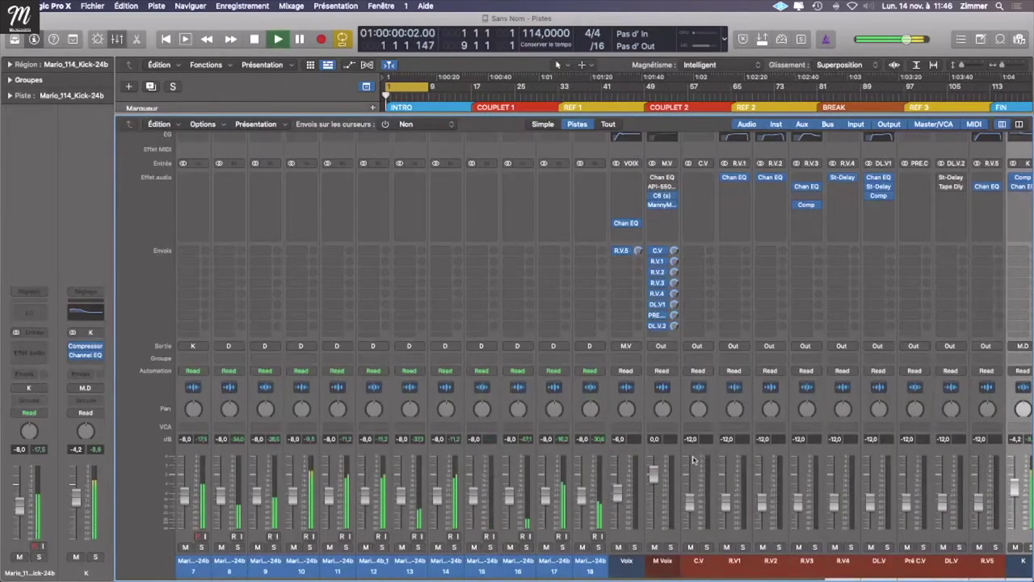
scroll(622, 489, right, 3)
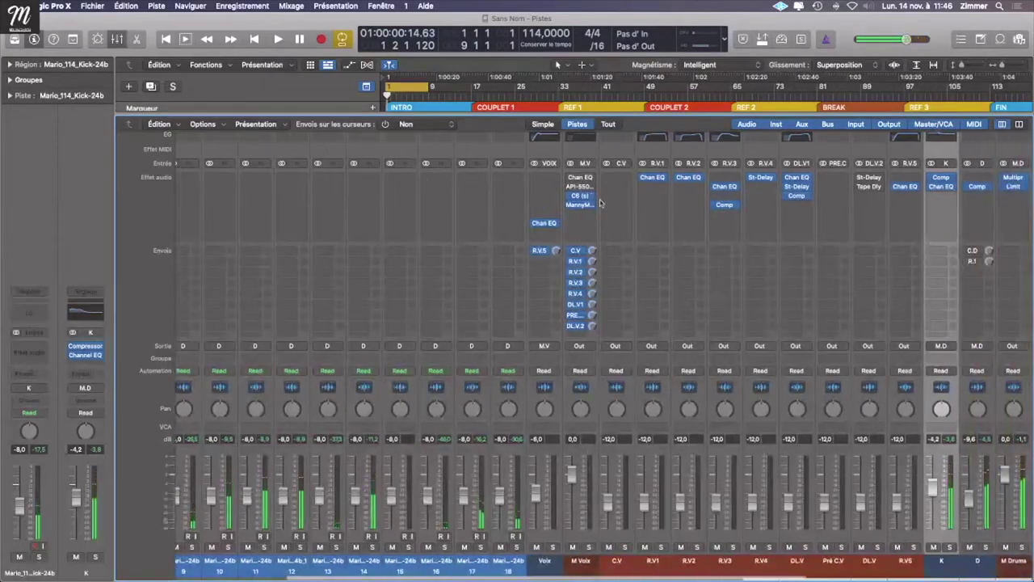
scroll(656, 477, right, 10)
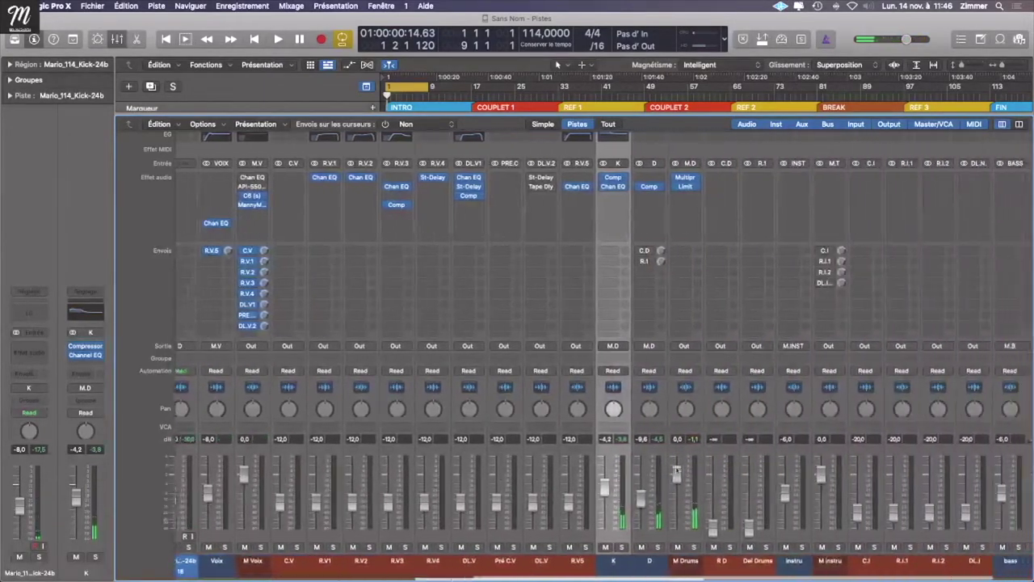
scroll(677, 468, left, 10)
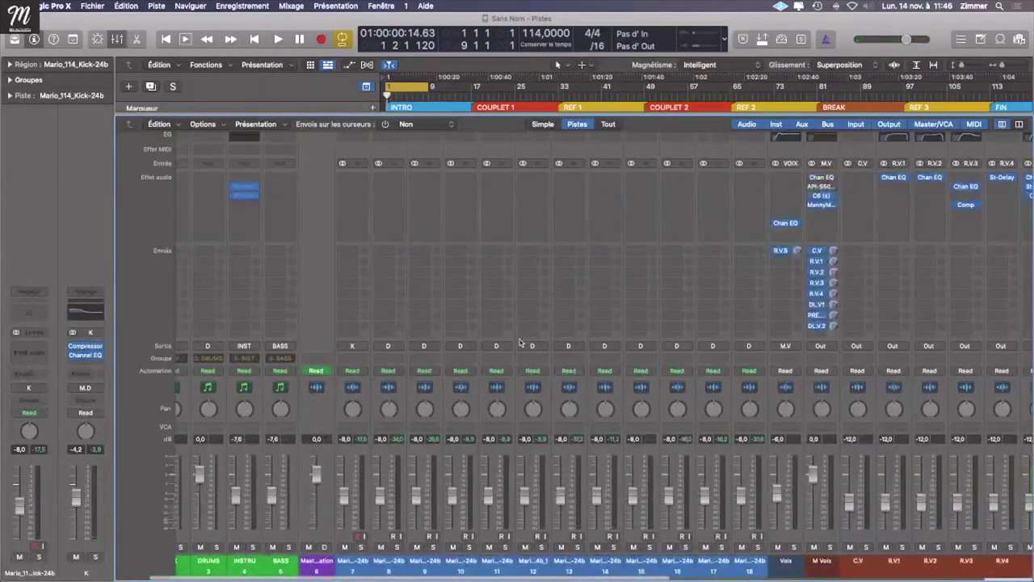
Step: Review the bus choices for a drum track's output and the mixer's aux channels, and return to the tracks view
click(552, 347)
mouse_move(557, 387)
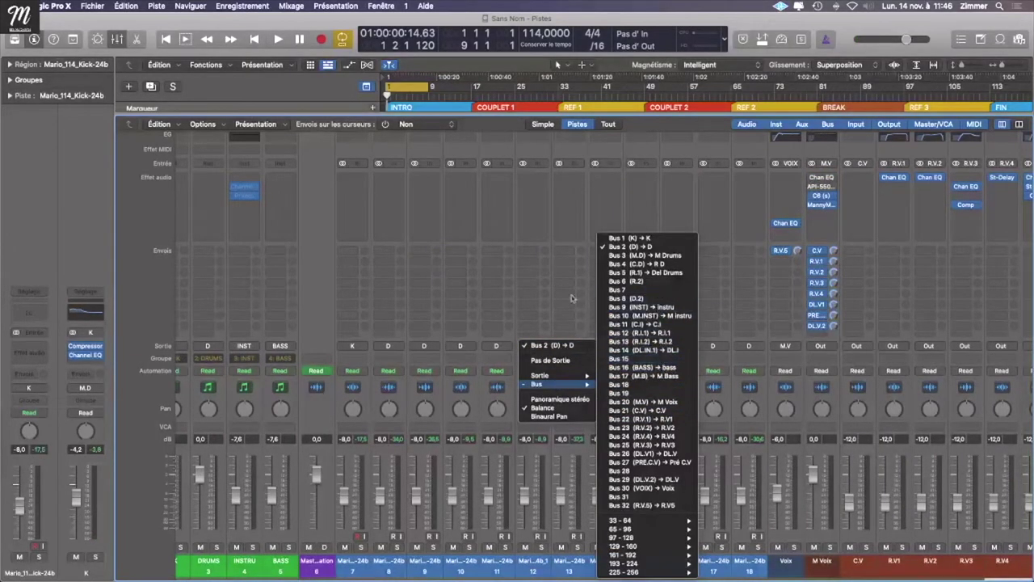
click(498, 315)
scroll(552, 332, right, 6)
scroll(824, 232, right, 12)
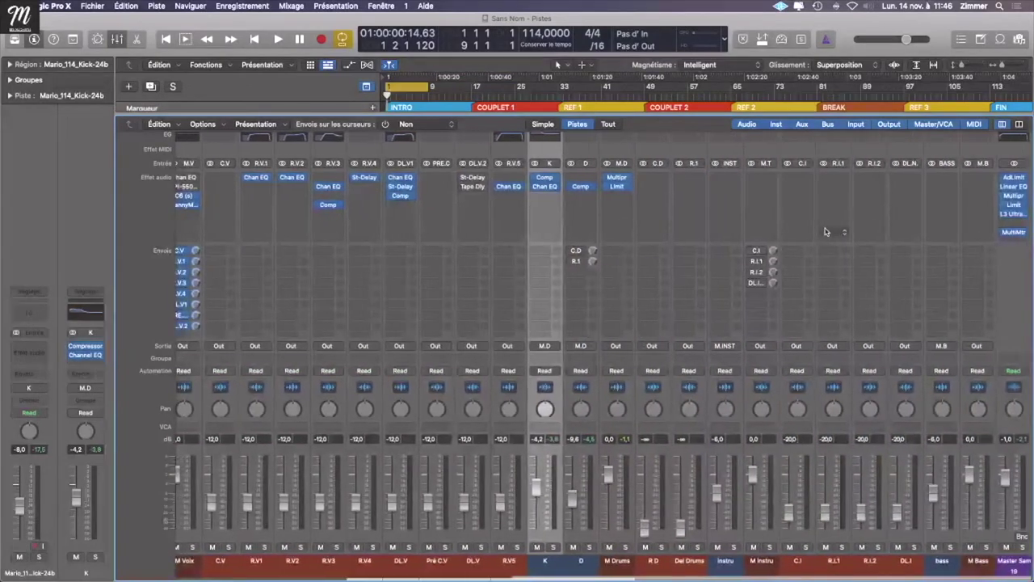
scroll(824, 232, left, 15)
scroll(825, 232, right, 1)
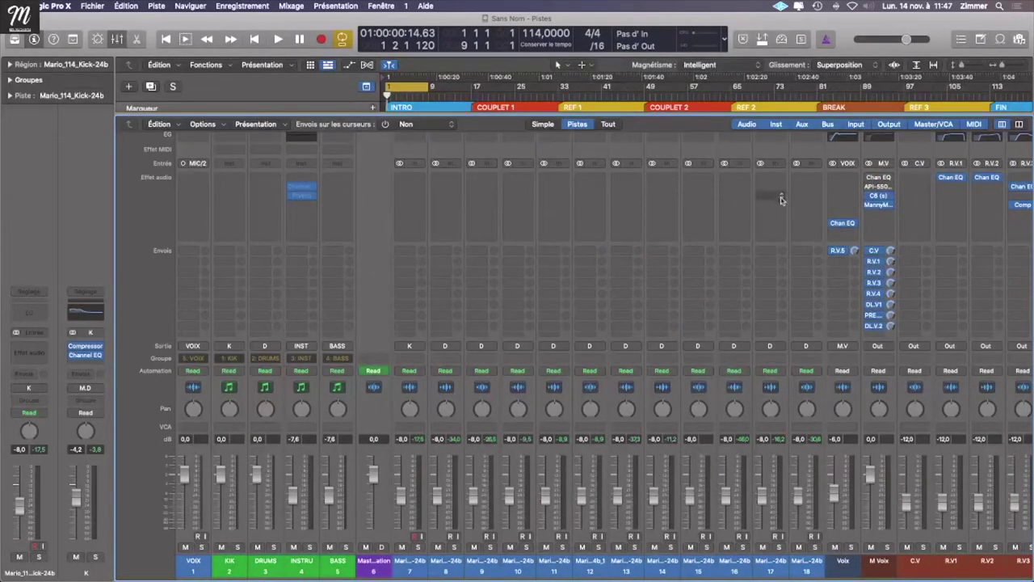
scroll(465, 194, up, 1)
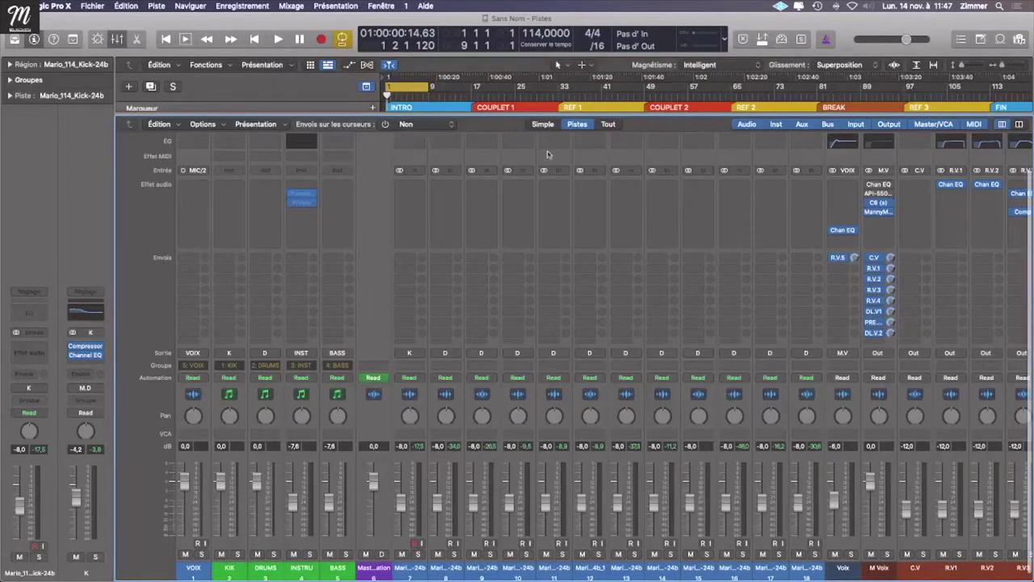
key(x)
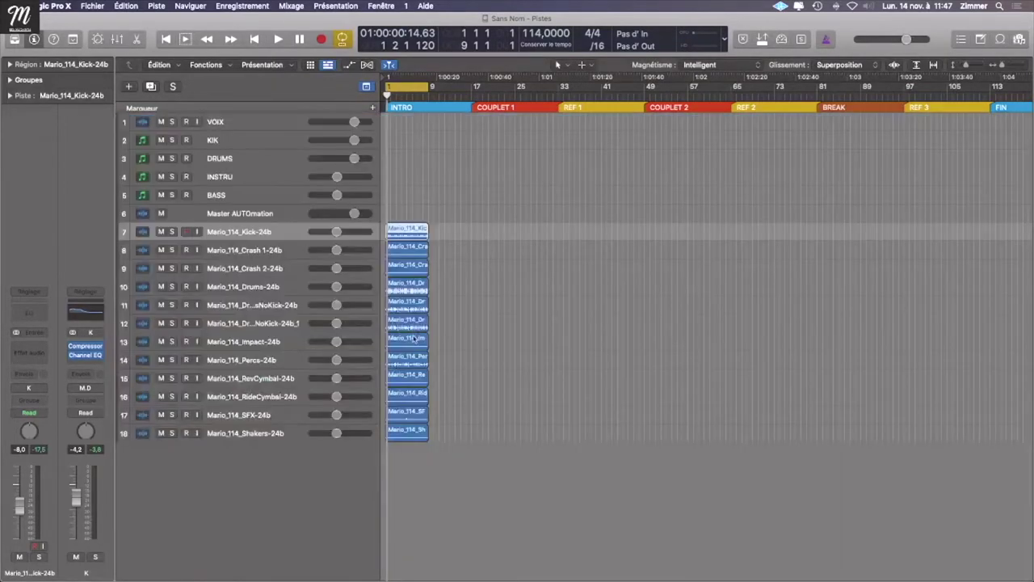
Step: Examine the Master AUTOmation track's volume automation through to the end of the song, and hide automation again
key(a)
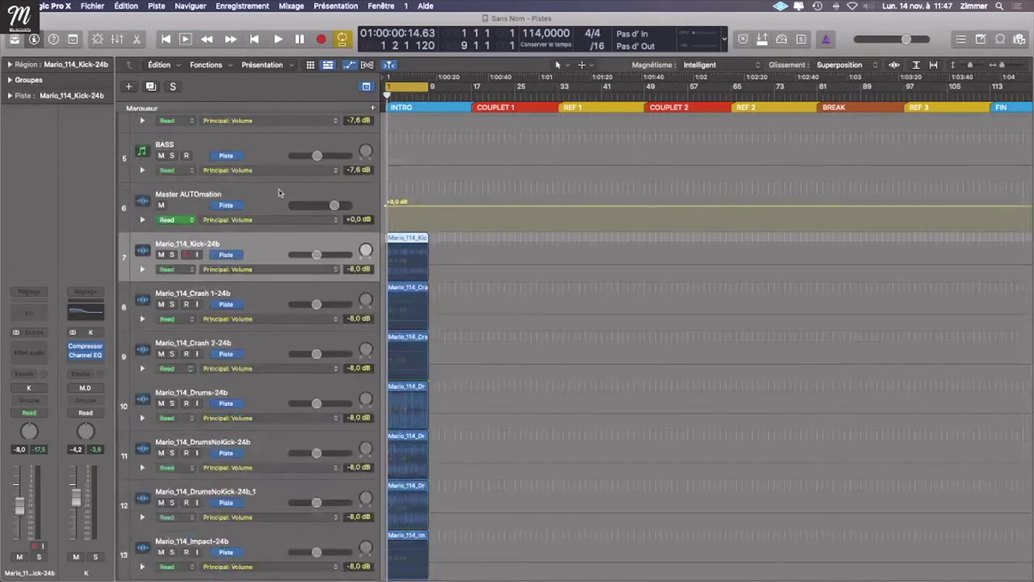
click(334, 214)
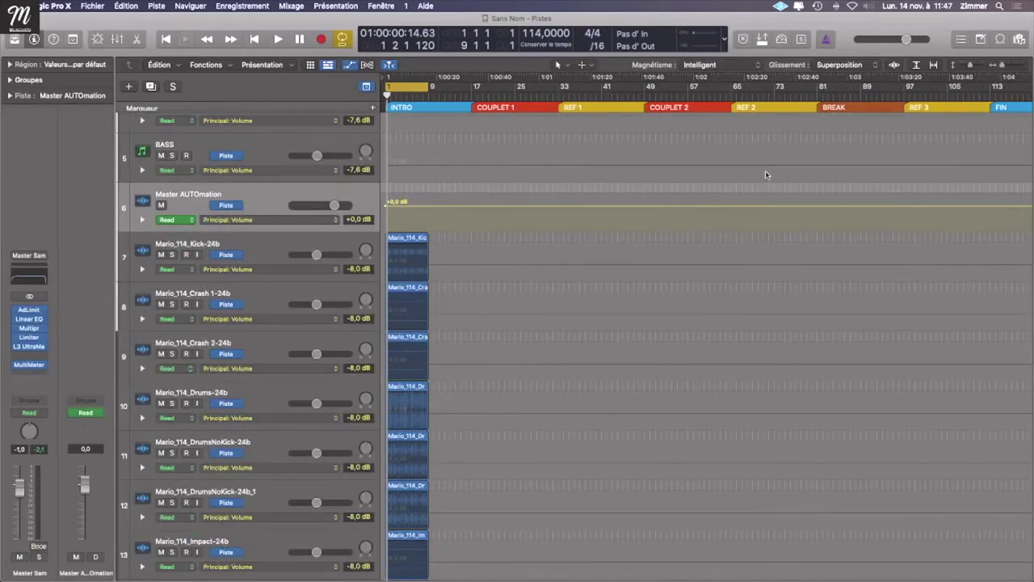
key(super+Left)
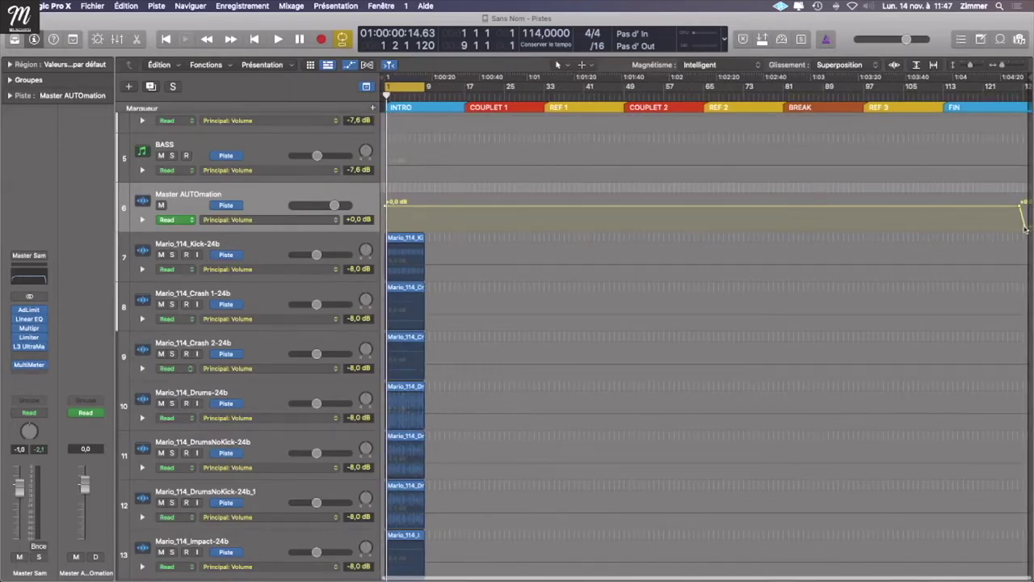
key(super+Up)
key(a)
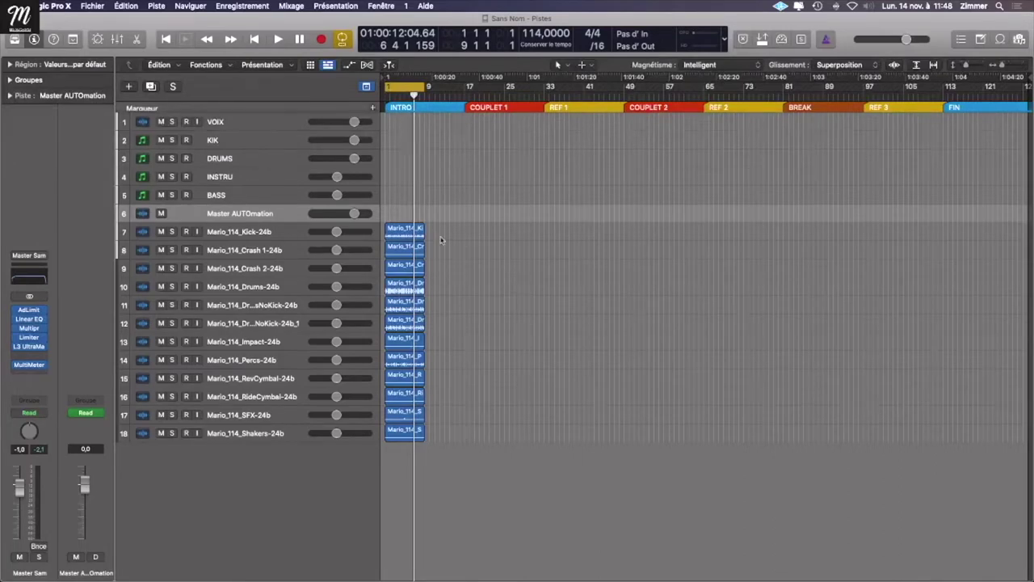
Step: Import the selected Mario_114 files from the Finder's Melodies folder below the drums at bar 1, creating new tracks
drag(441, 239, 422, 413)
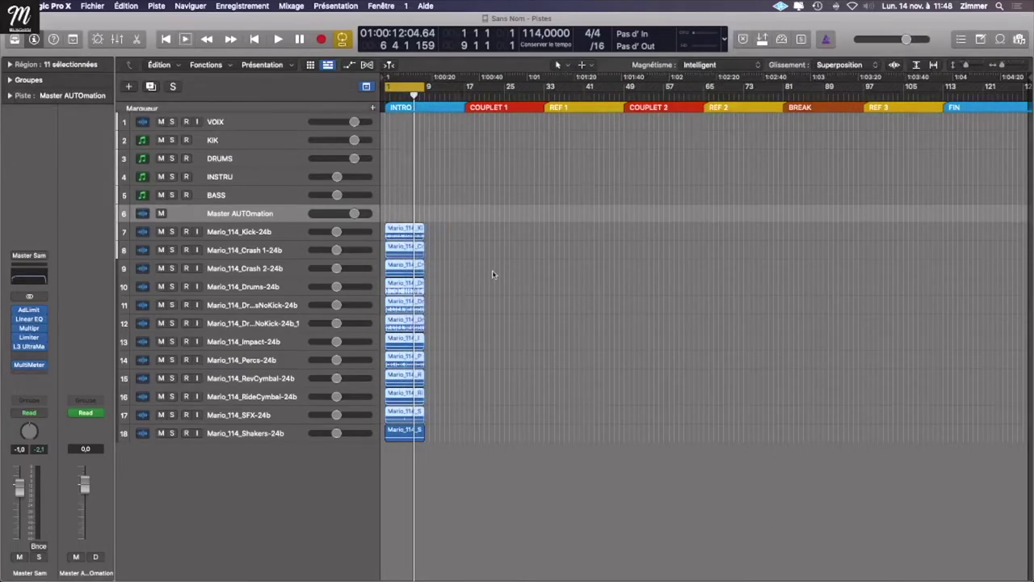
key(ctrl+Up)
click(899, 249)
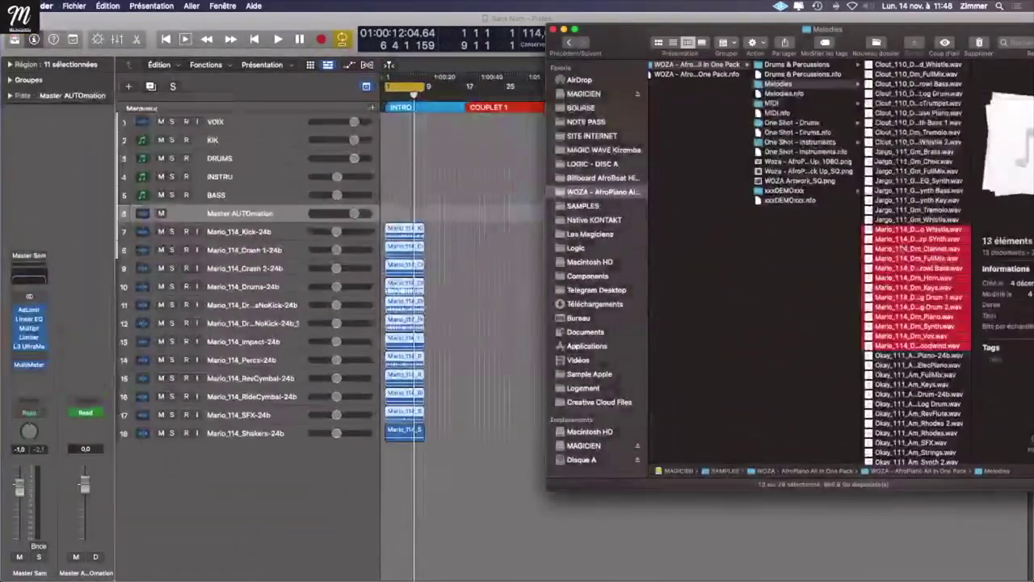
drag(899, 248, 385, 489)
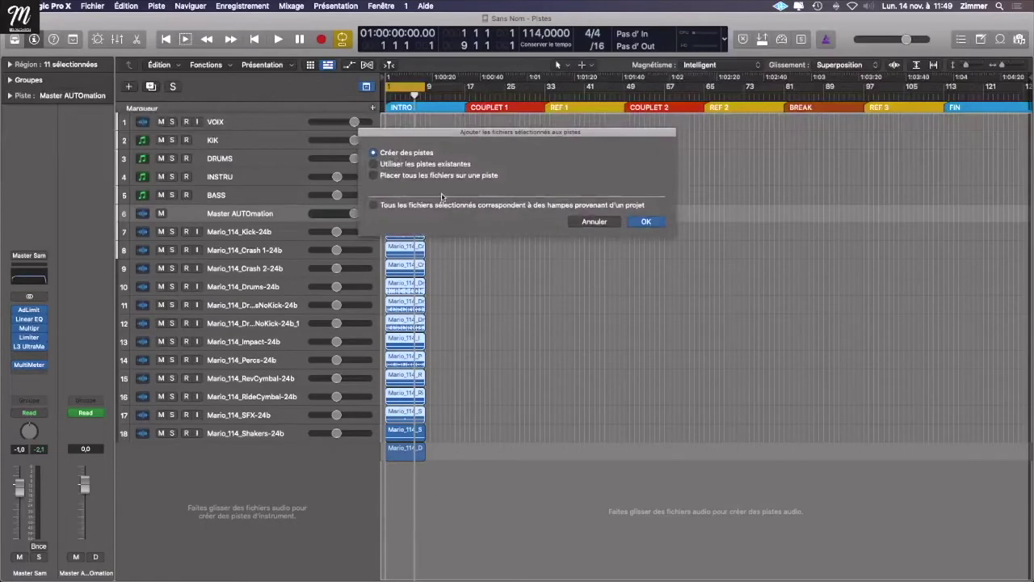
click(646, 221)
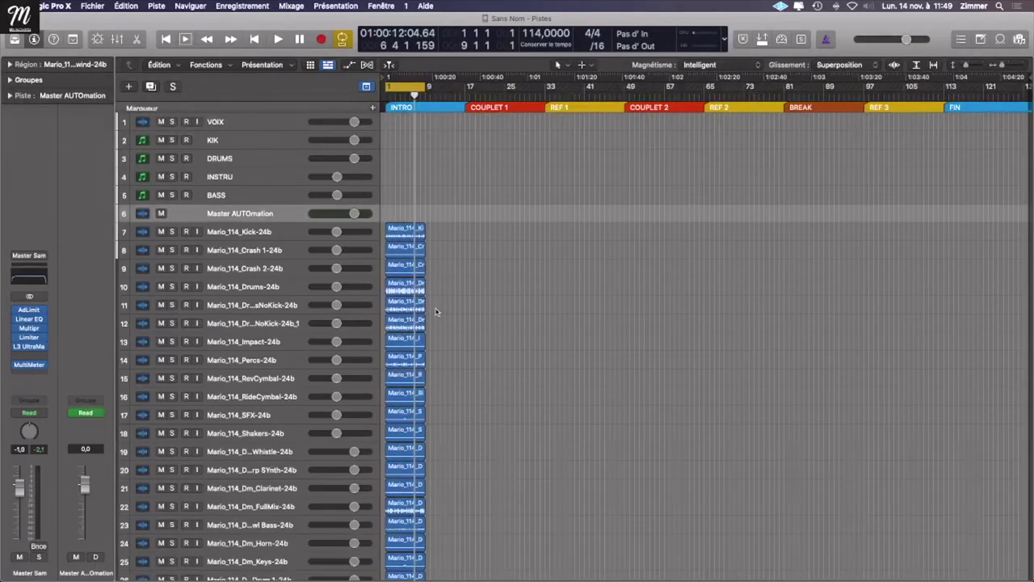
Step: Colour the drum channels 7 to 18 orange in the mixer
key(x)
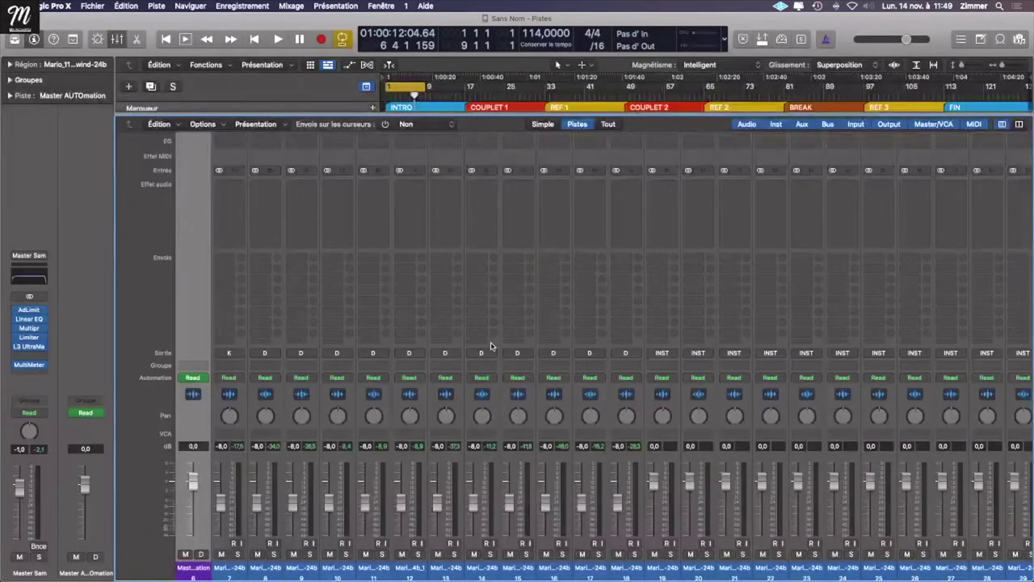
scroll(490, 346, down, 1)
drag(625, 566, 482, 565)
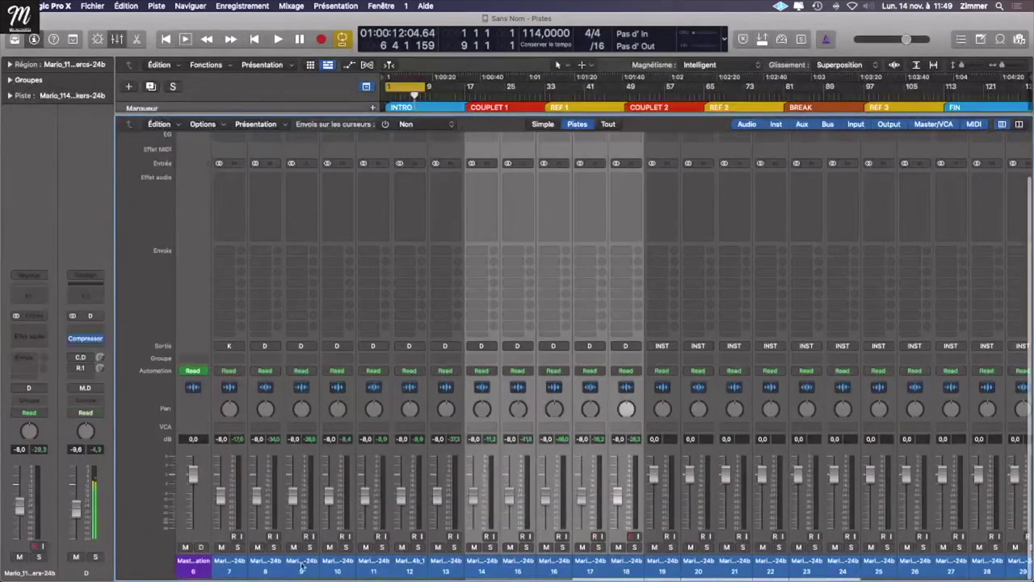
drag(301, 568, 229, 568)
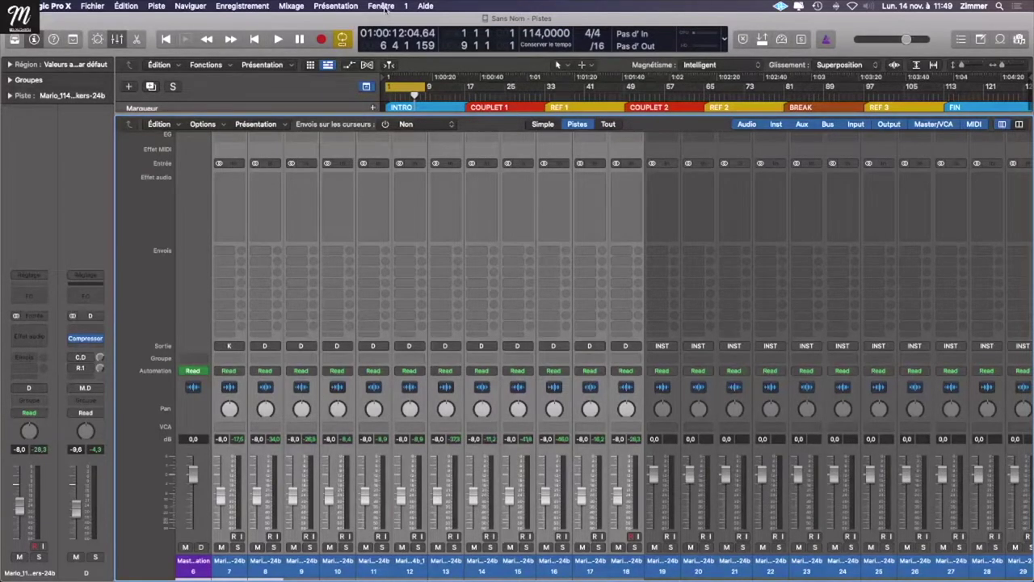
click(383, 6)
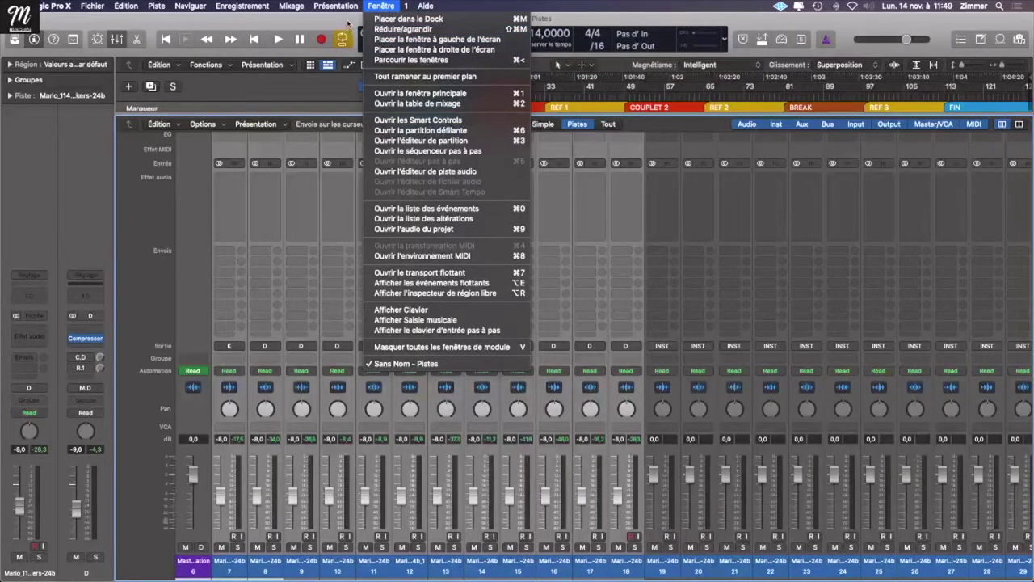
mouse_move(336, 7)
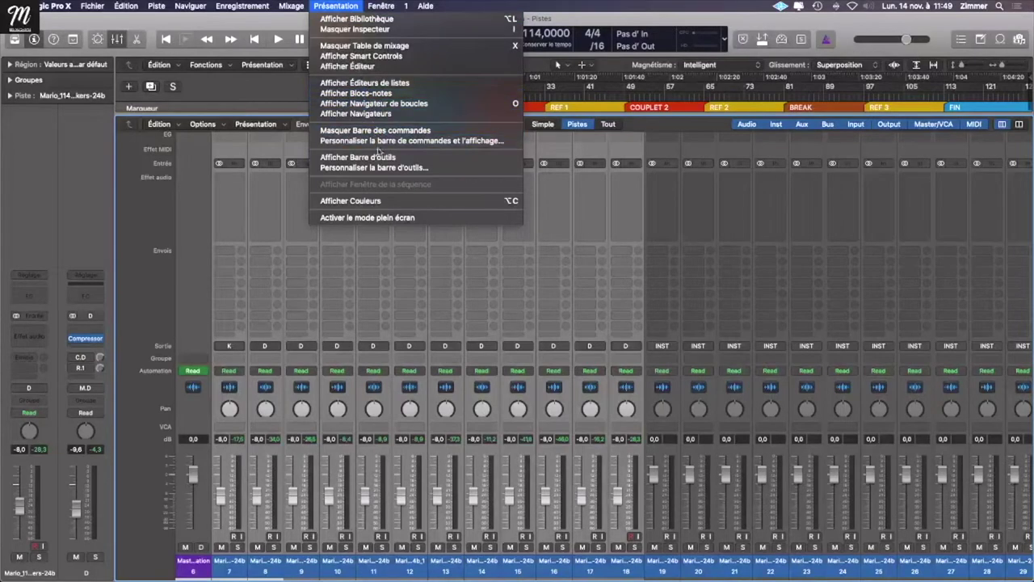
click(380, 200)
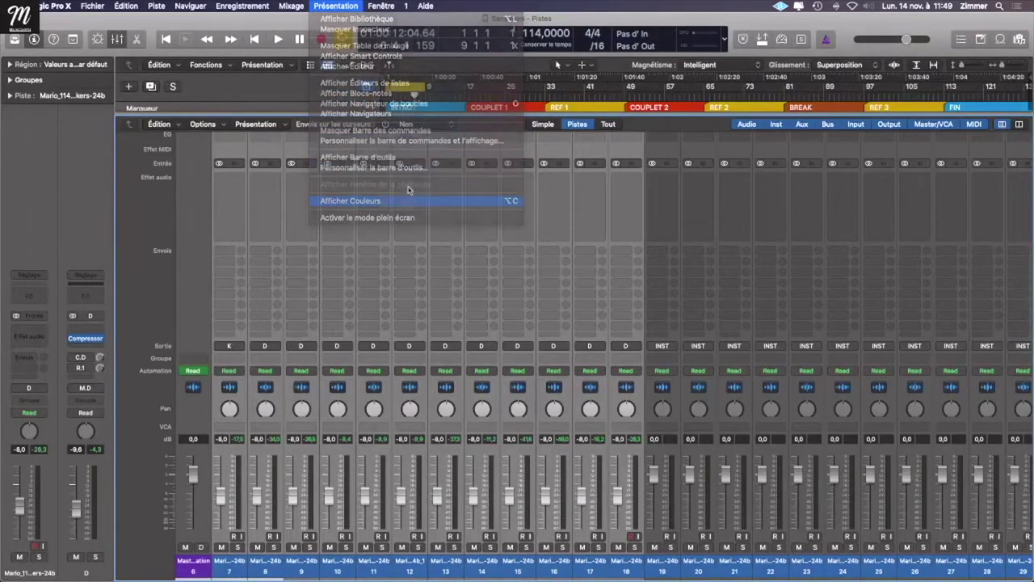
click(576, 363)
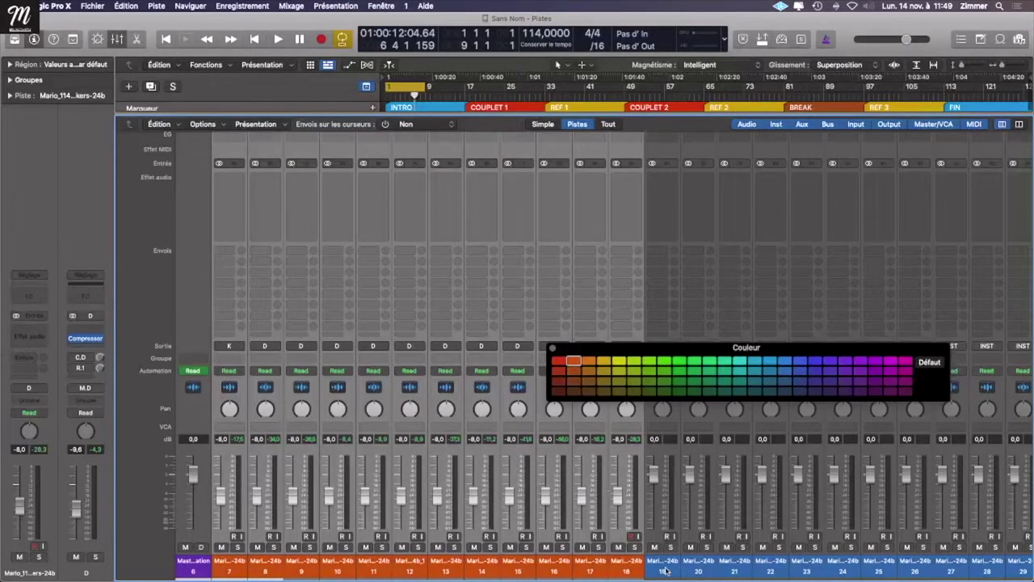
Step: Colour the melody channels 19 to 31 purple and close the colour palette
drag(674, 574, 909, 560)
scroll(909, 560, right, 5)
shift+click(897, 568)
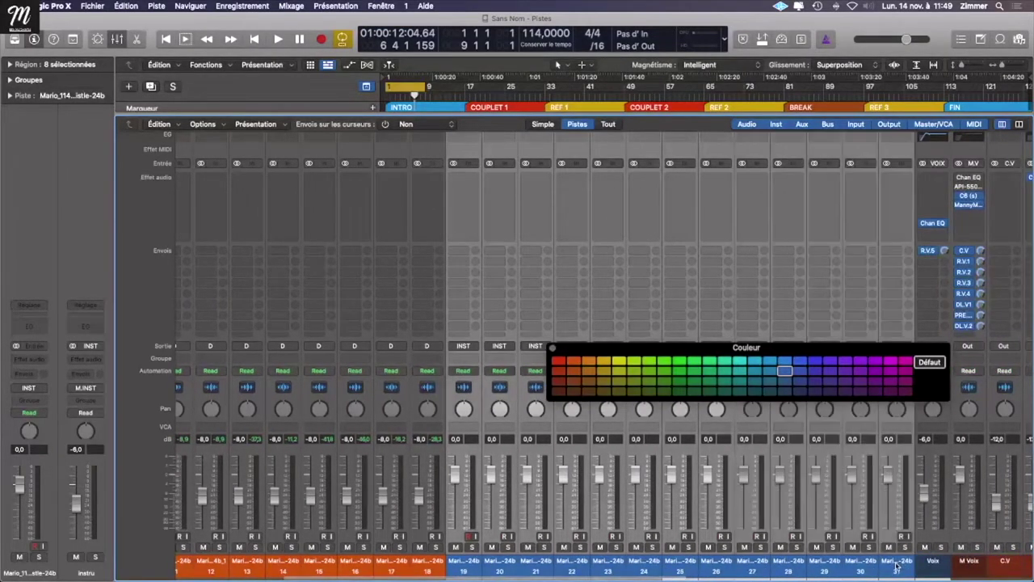
click(832, 372)
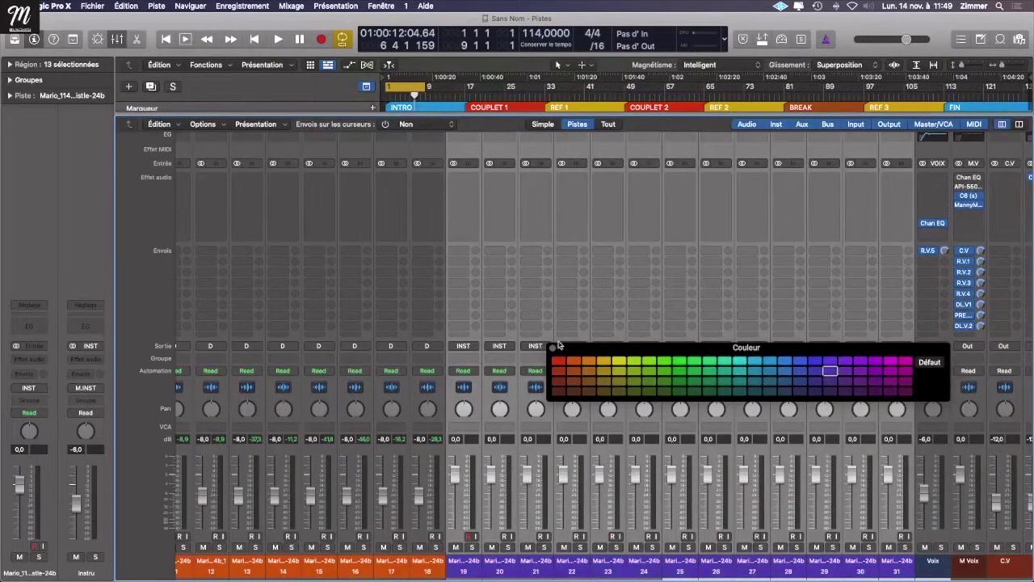
drag(565, 348, 20, 40)
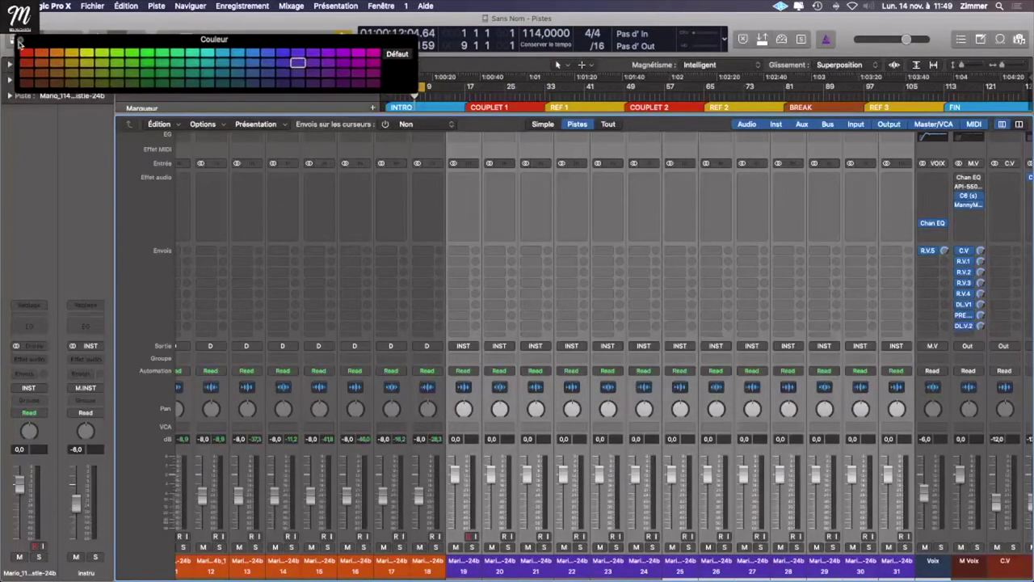
click(19, 41)
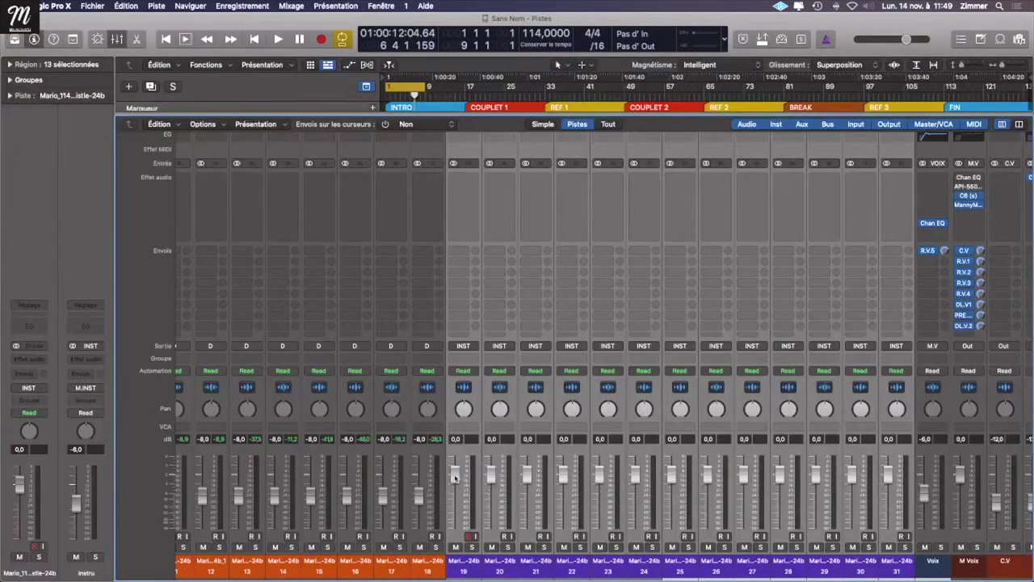
Step: Lower the faders of melody channels 19 to 31 together to -13.6 dB and check their output bus assignment
drag(455, 476, 455, 527)
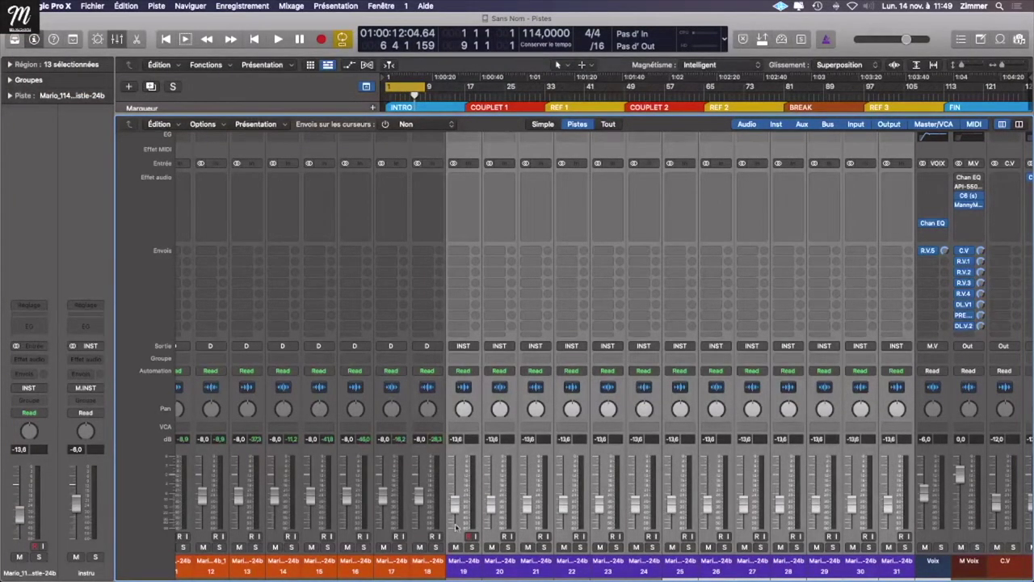
click(463, 345)
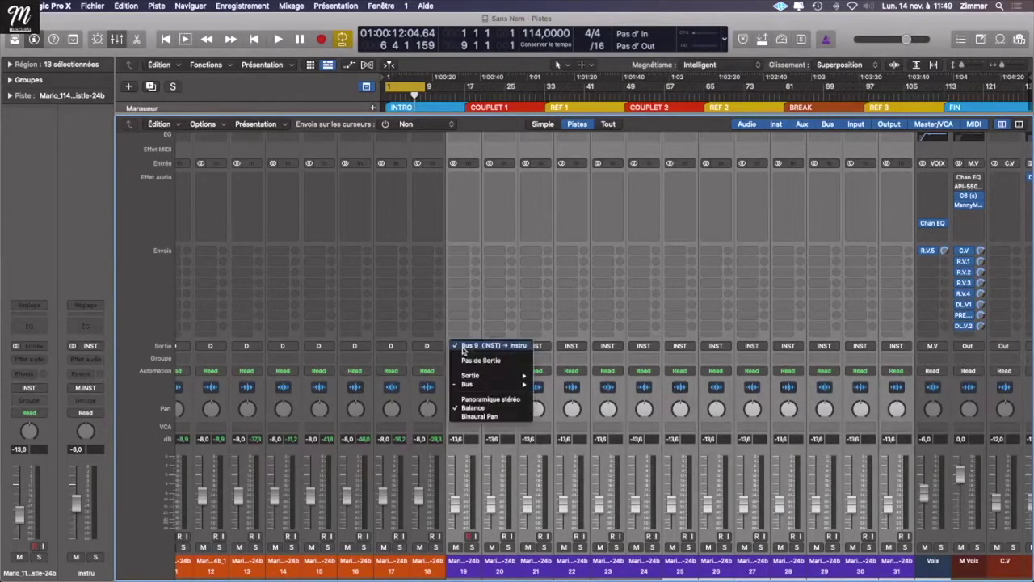
mouse_move(475, 384)
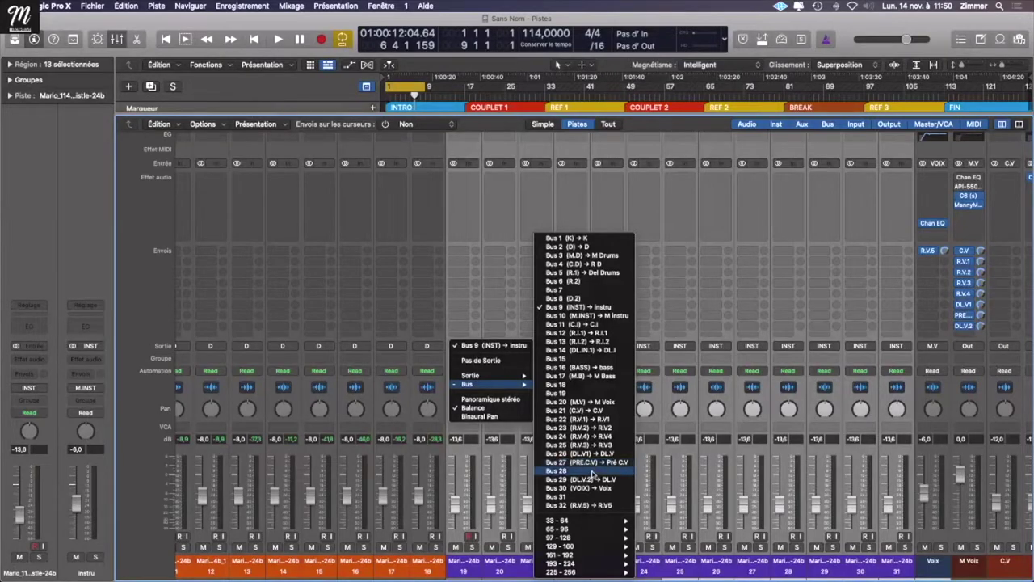
click(489, 235)
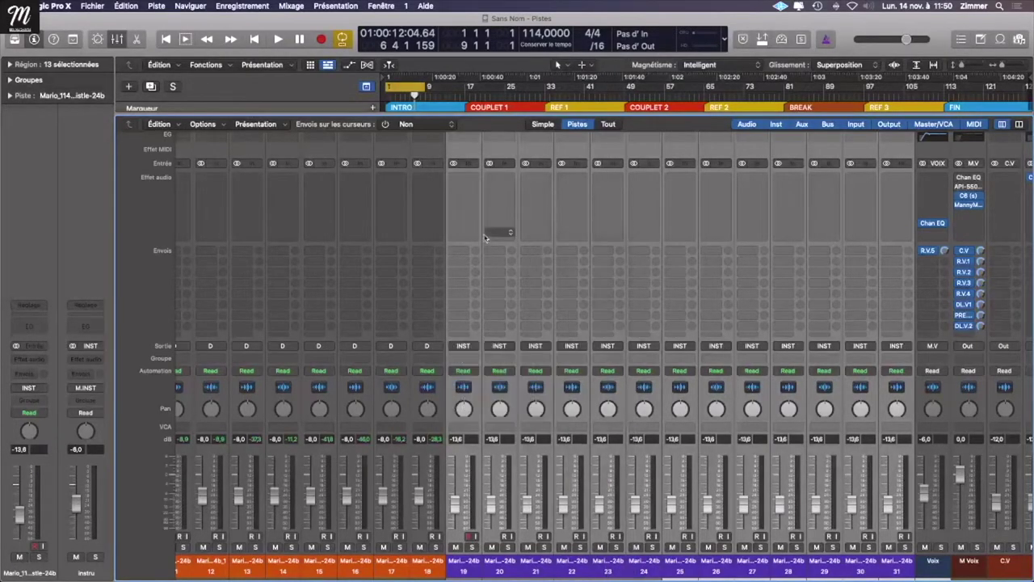
Step: Solo melody channels 19 to 31 together and start playback
scroll(490, 232, right, 6)
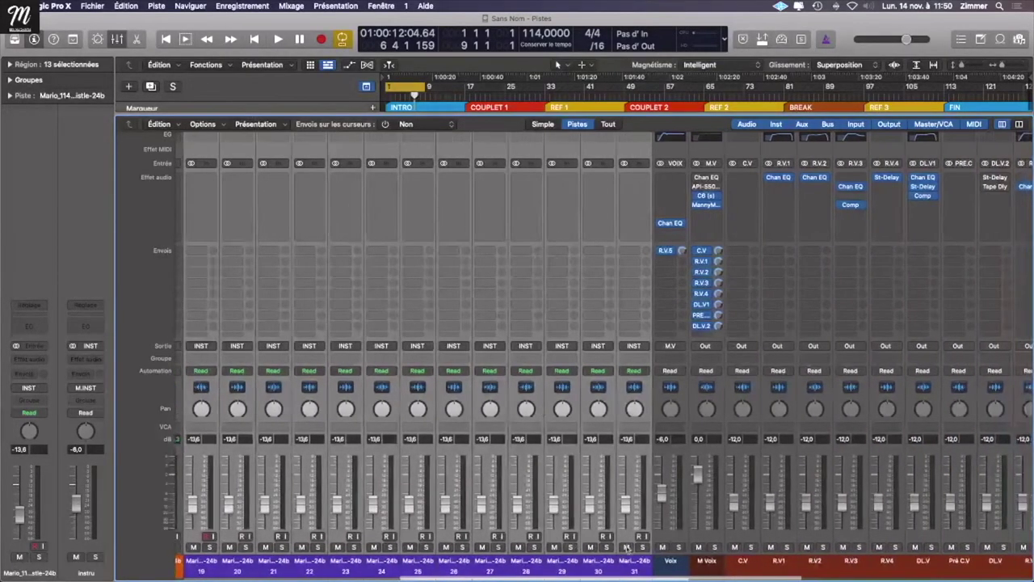
click(605, 548)
key(space)
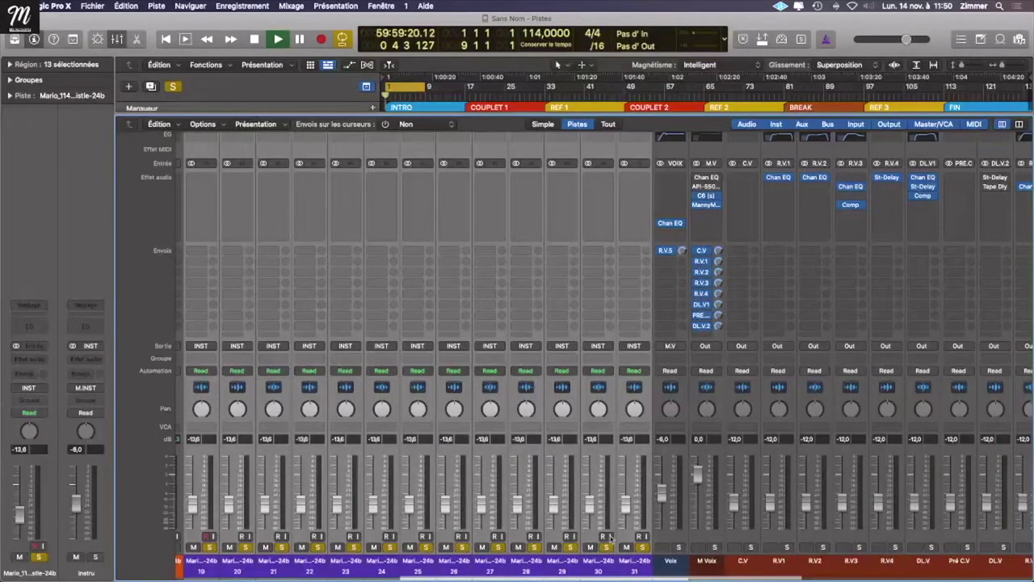
Step: Check the levels of the soloed melody channels across the mixer, then stop playback and close the mixer
scroll(588, 504, right, 5)
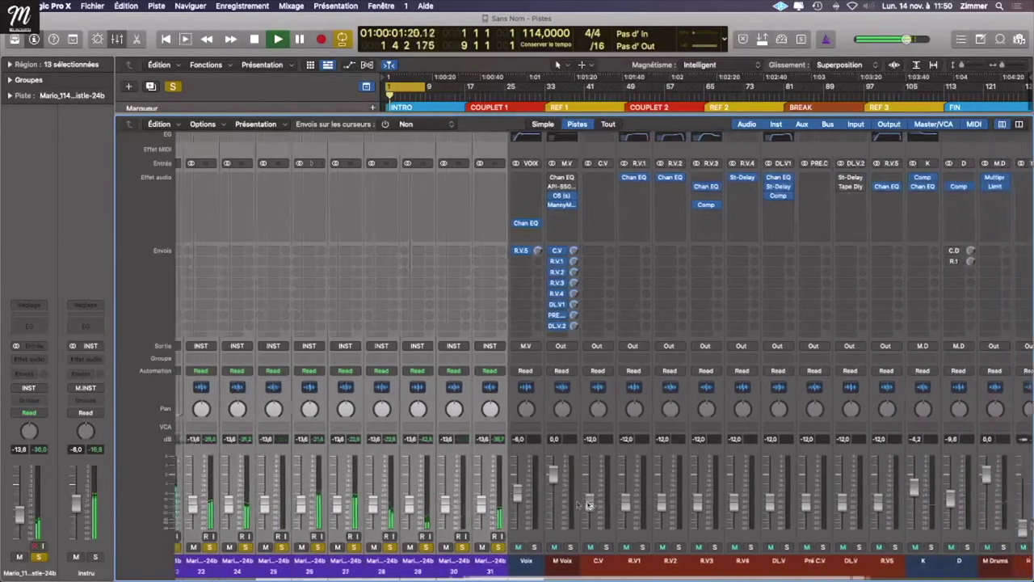
scroll(588, 505, left, 6)
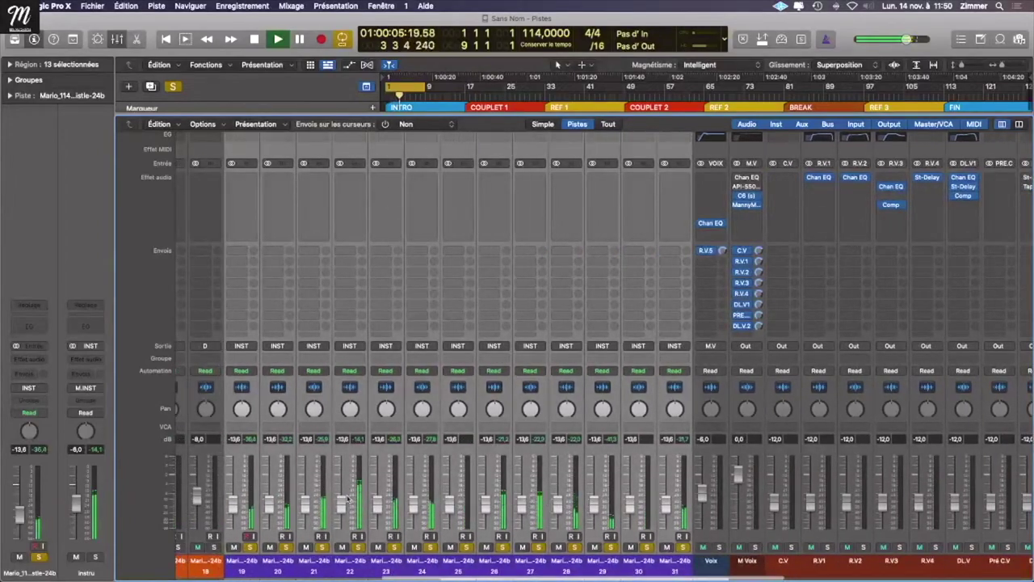
key(space)
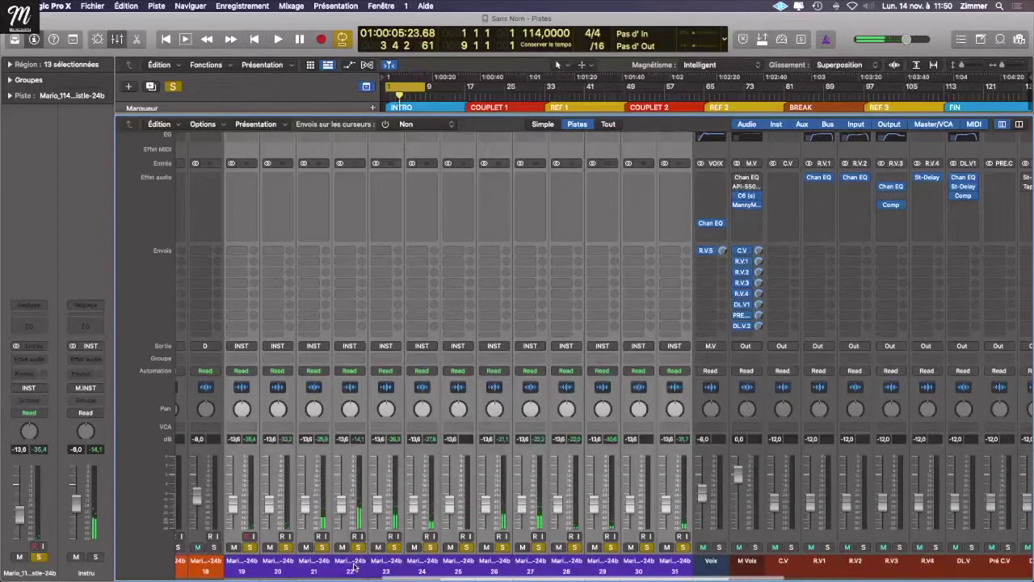
key(x)
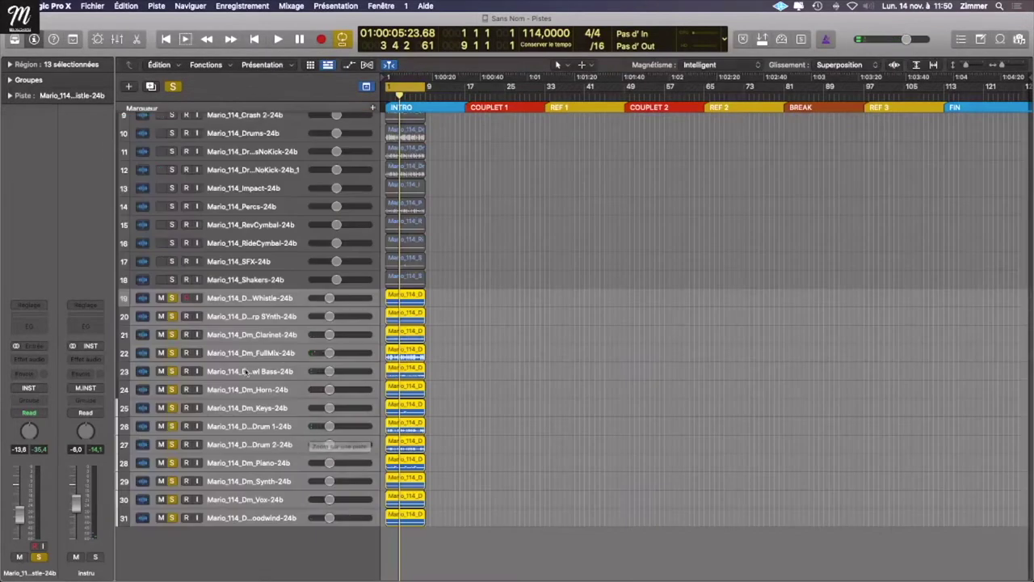
Step: Clear all solos, start playback and solo tracks 23, 24 and 25 one after another to audition them
click(247, 409)
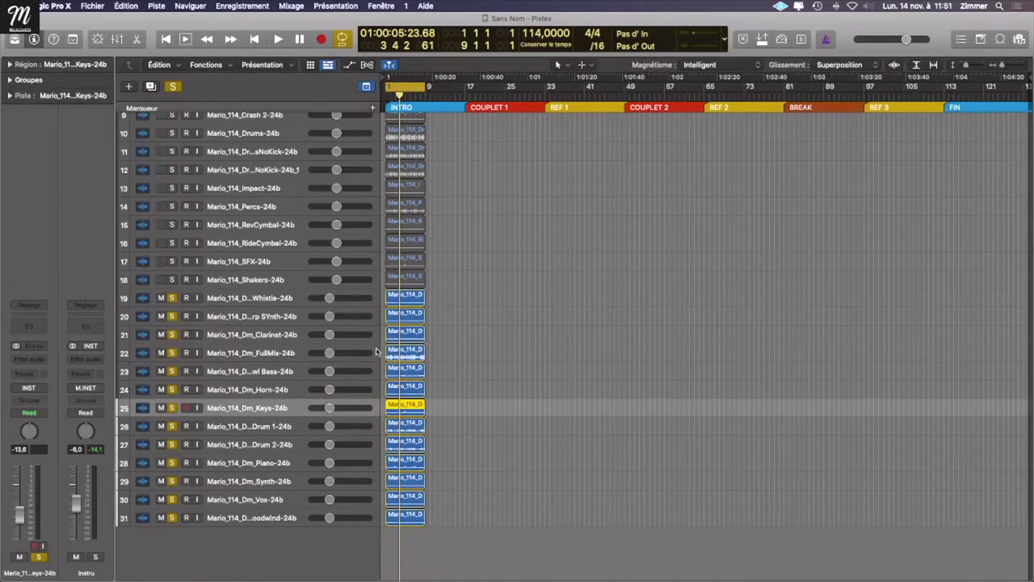
drag(378, 334, 379, 333)
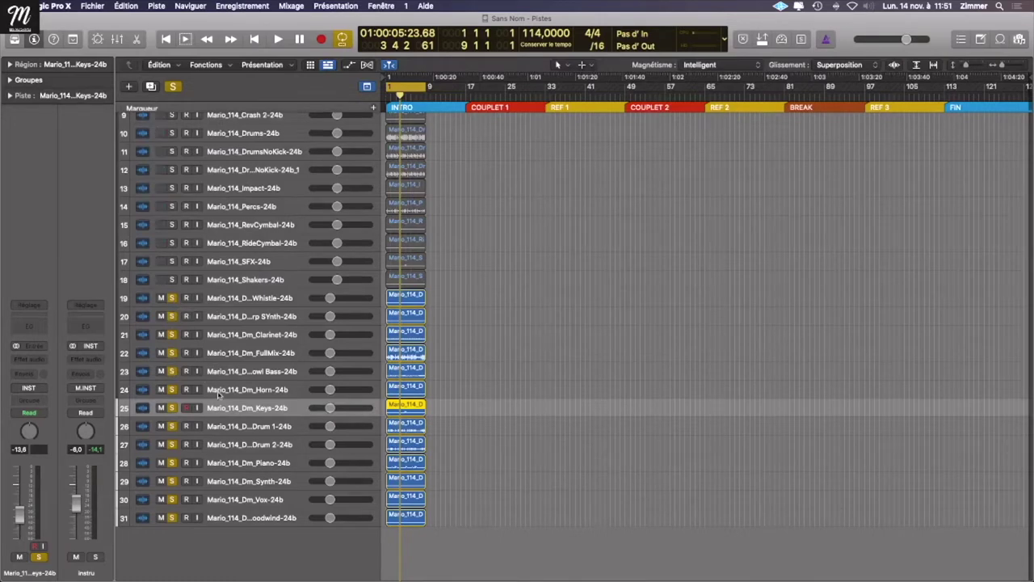
click(265, 428)
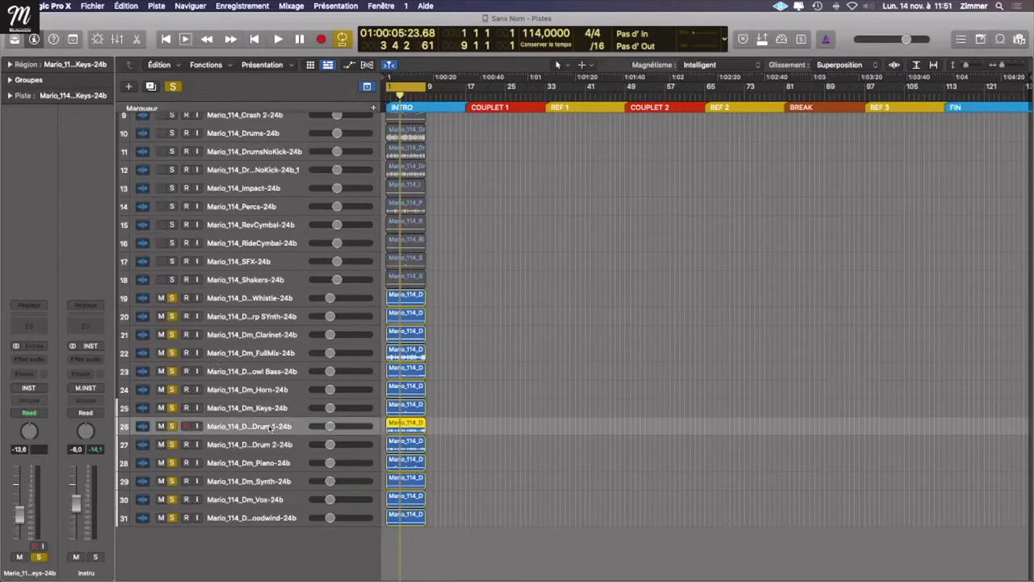
click(172, 85)
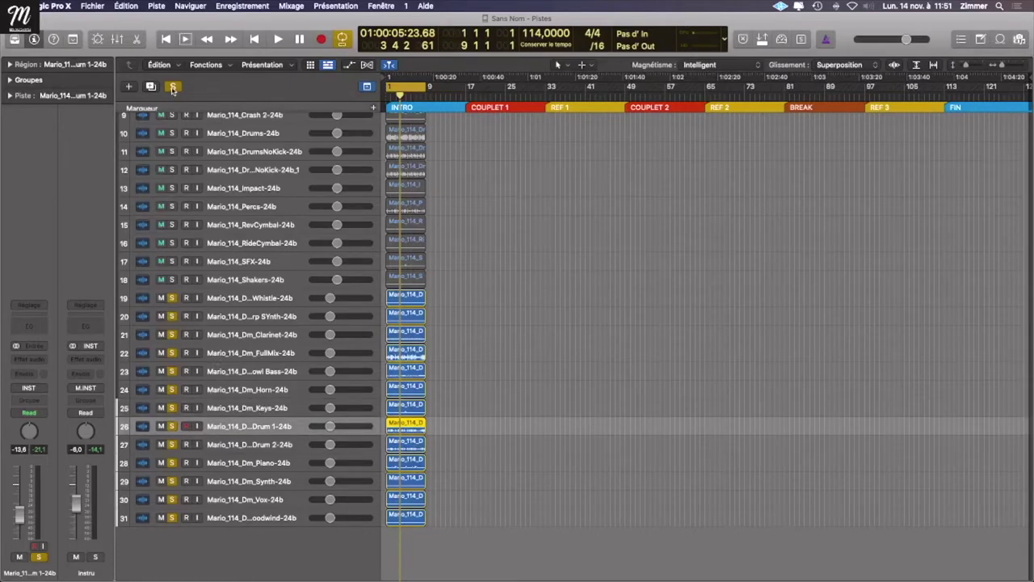
click(172, 371)
key(space)
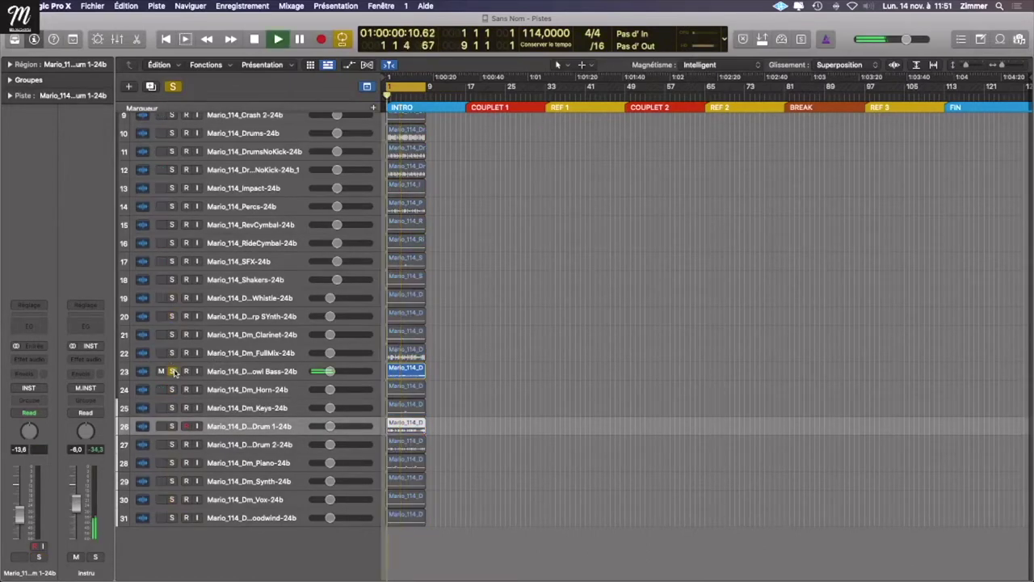
click(172, 389)
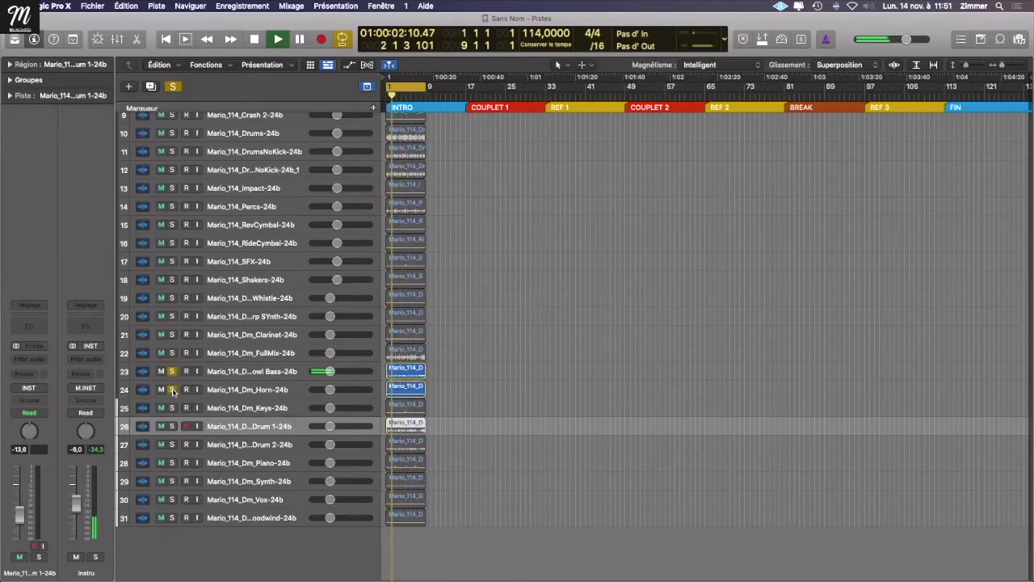
click(172, 407)
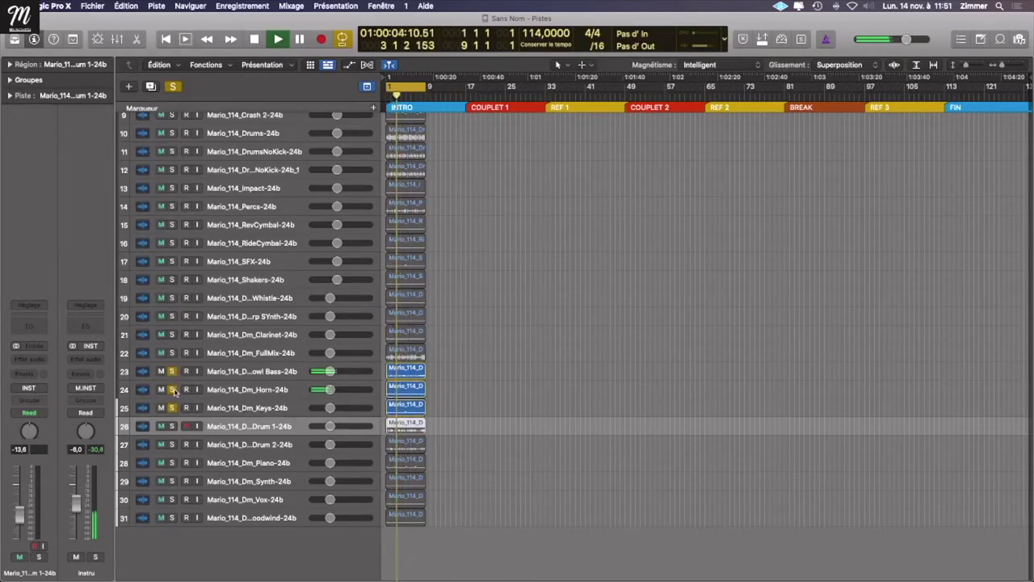
Step: Remove the solos from tracks 23 to 25 and leave only the Drum 1 track 26 soloed
click(172, 389)
click(172, 371)
click(172, 407)
click(172, 426)
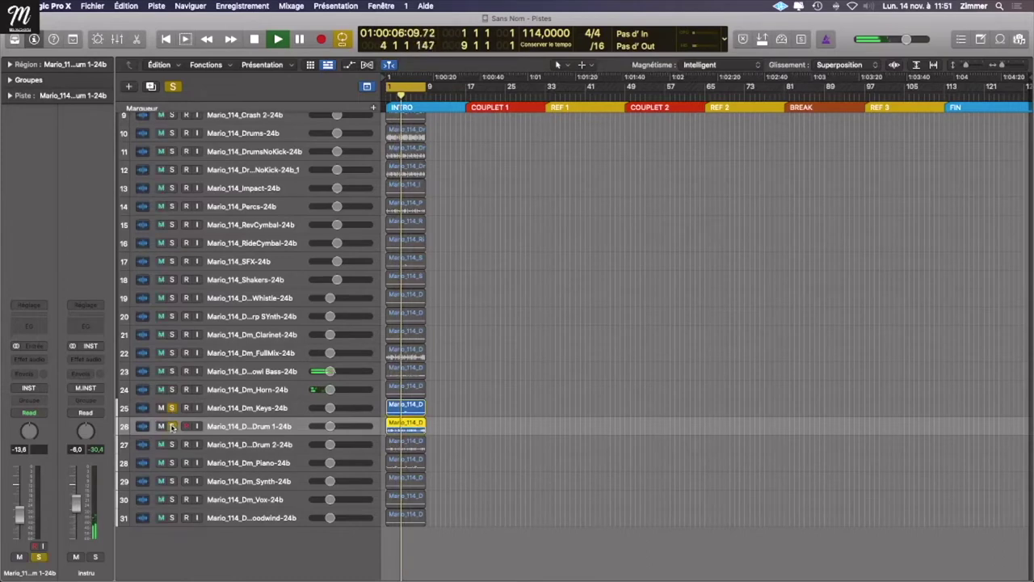
click(172, 407)
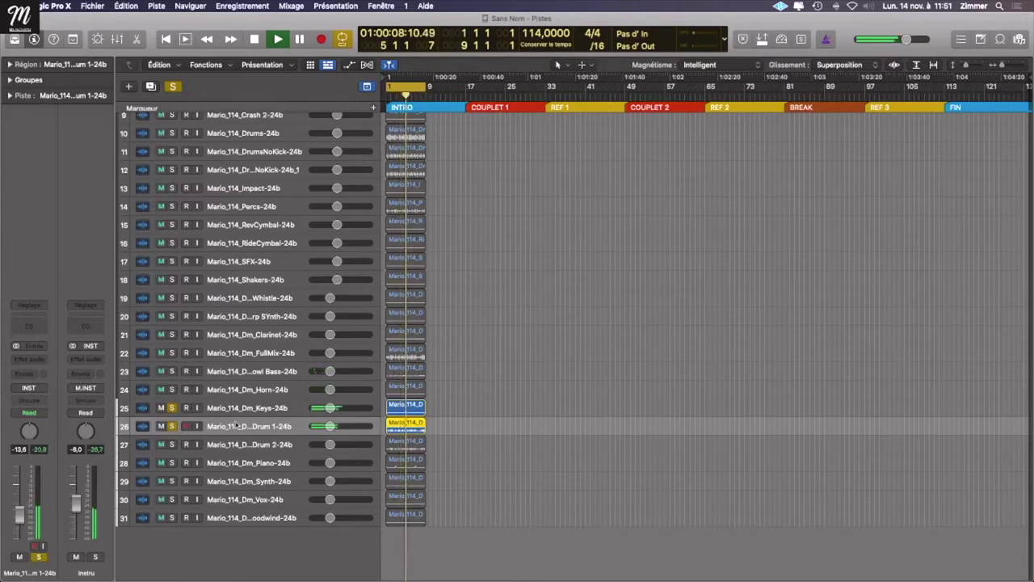
click(172, 407)
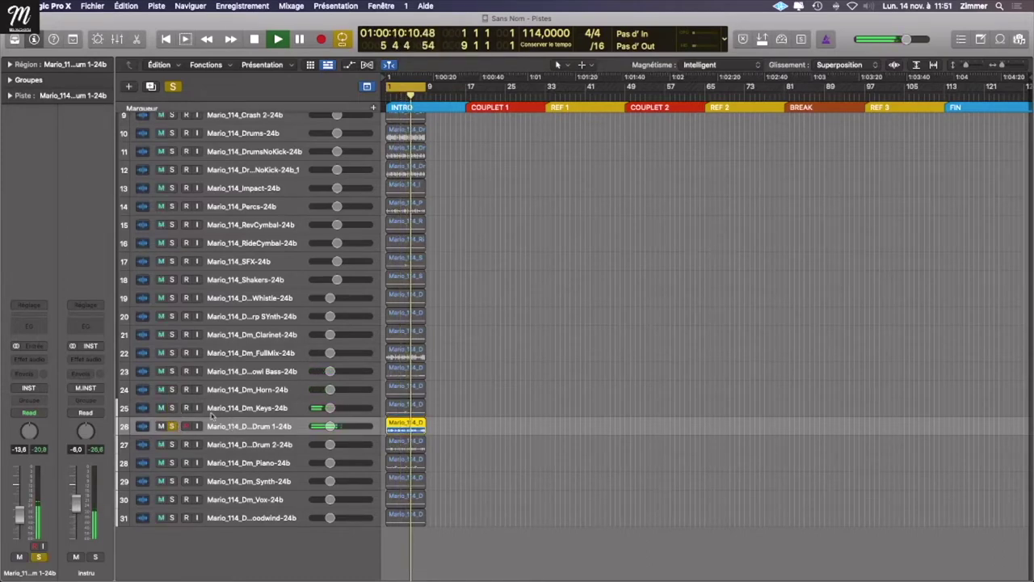
Step: Route the output of the soloed Drum 1 track to Bus 16 (BASS)
click(28, 389)
mouse_move(57, 426)
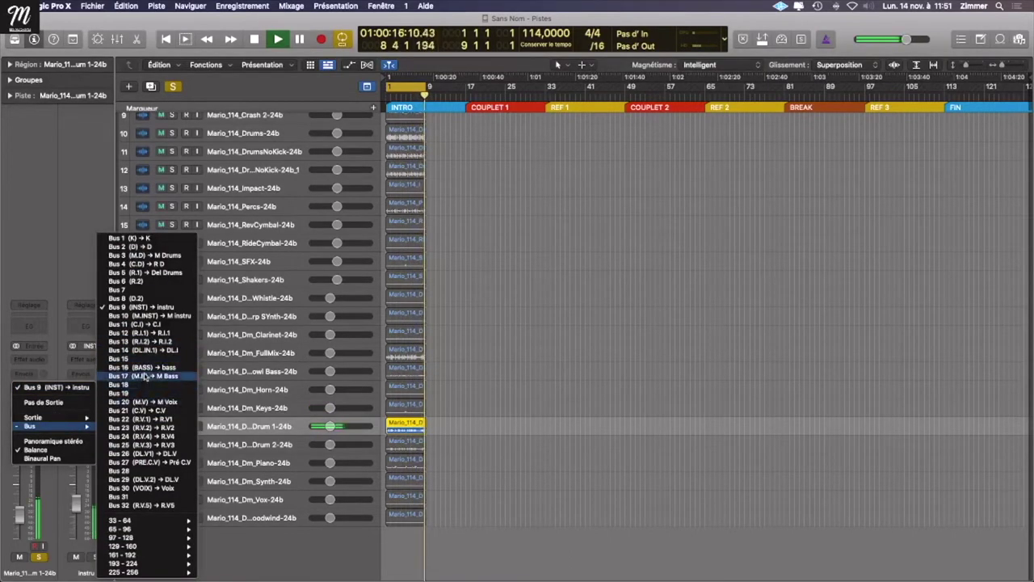
click(142, 366)
click(171, 425)
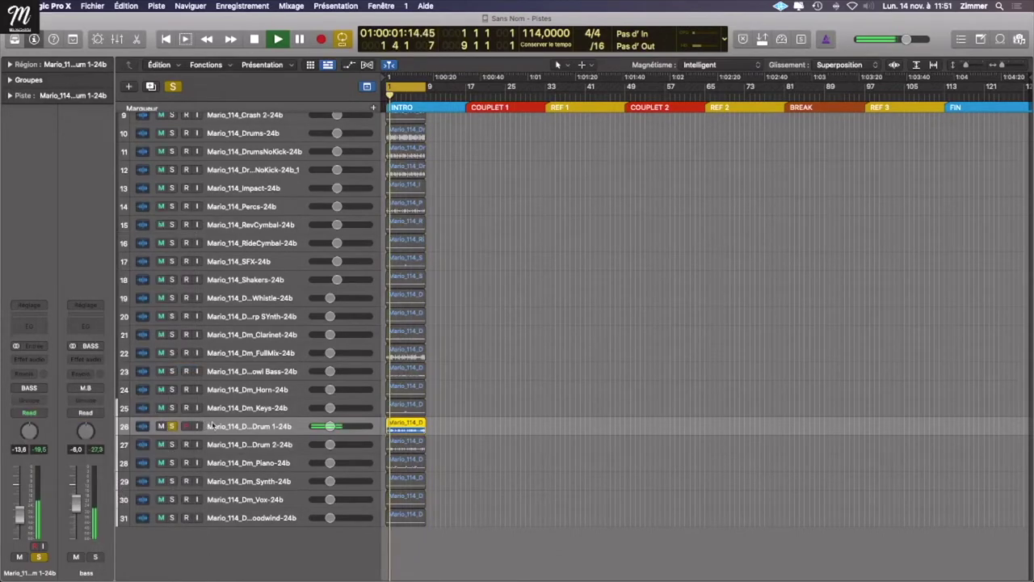
drag(213, 426, 216, 426)
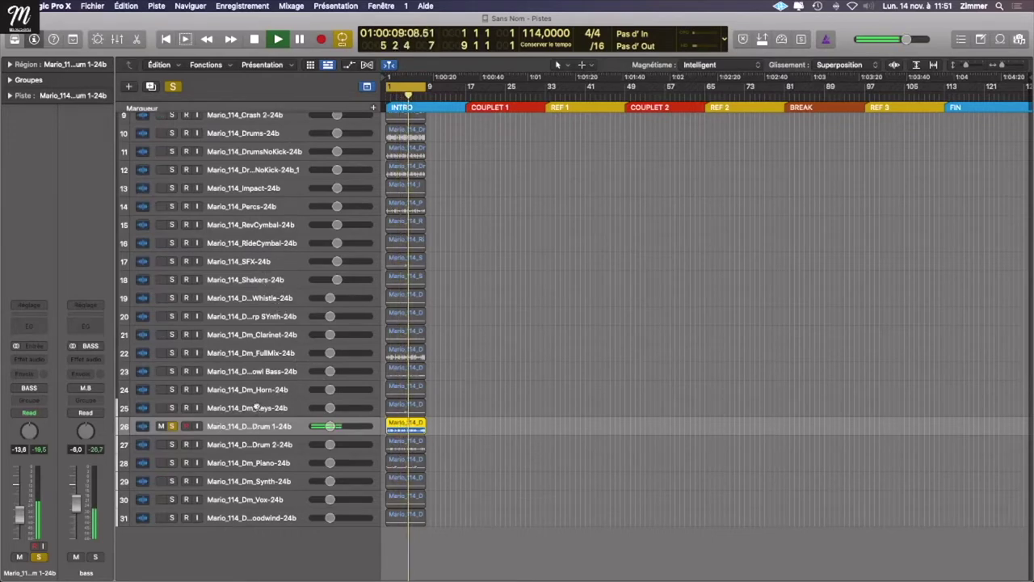
Step: Move the Drum 1 track directly above the Whistle track and insert one empty audio track below Shakers as a separator
drag(256, 422, 270, 295)
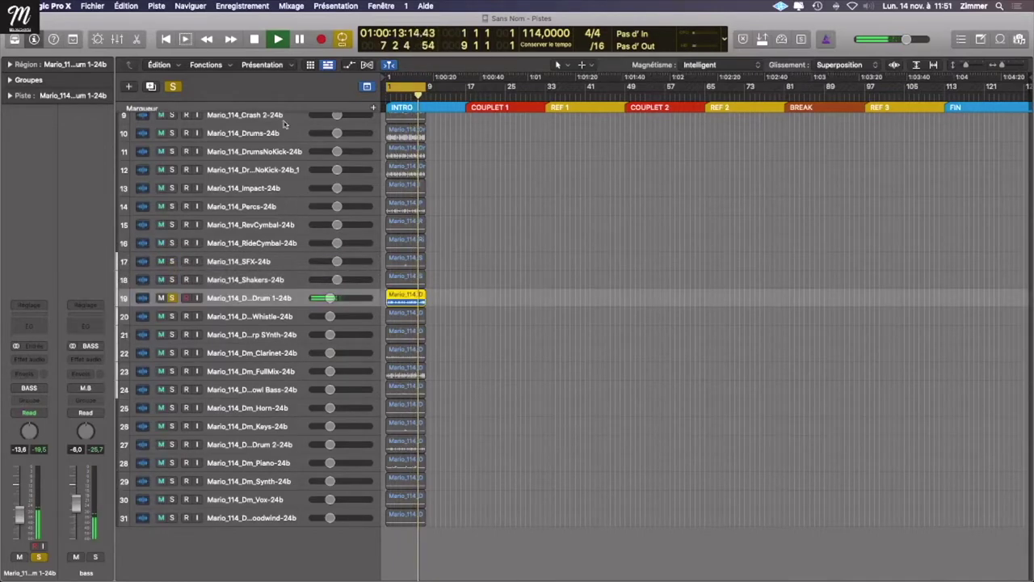
click(258, 279)
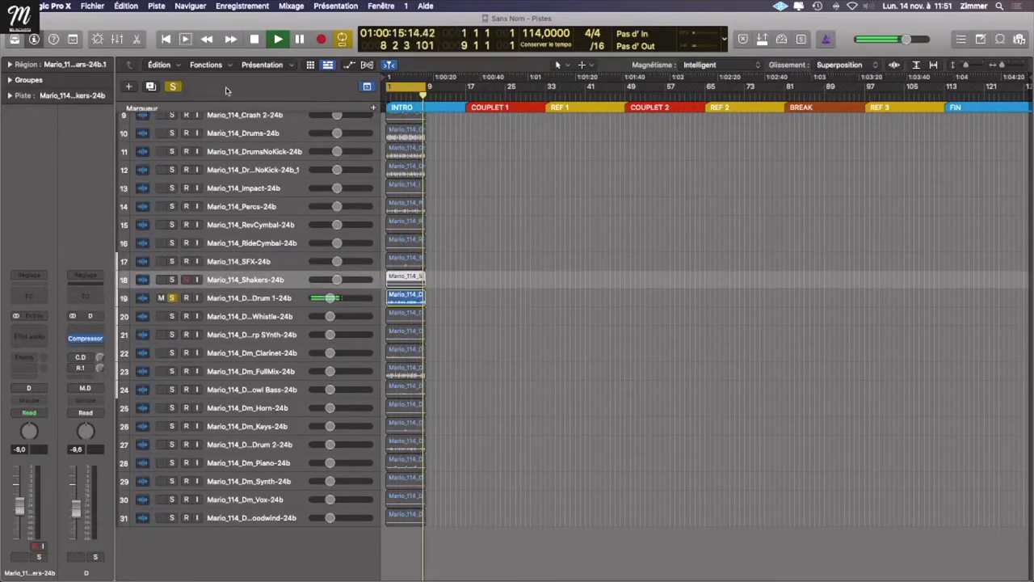
click(128, 87)
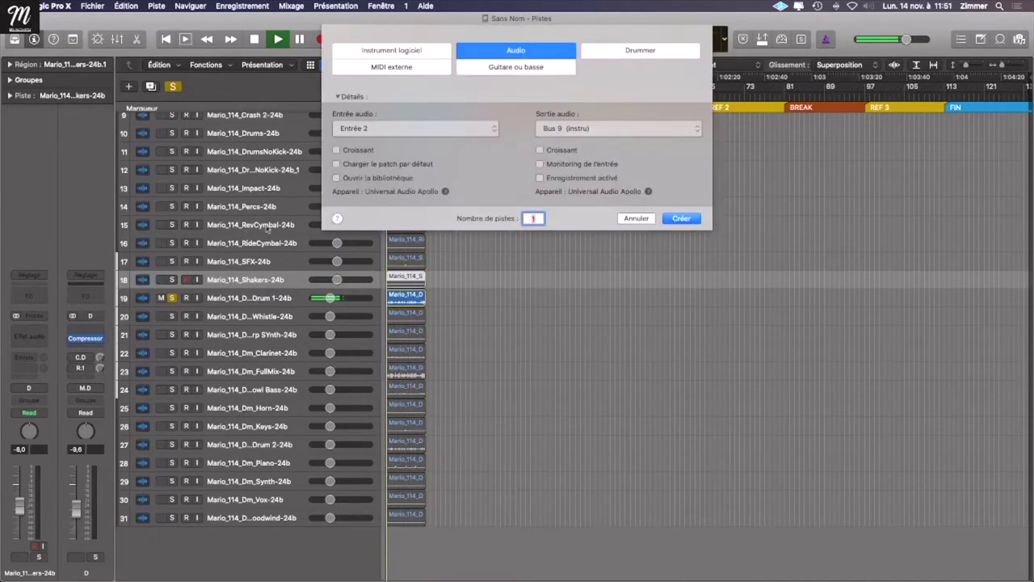
click(679, 218)
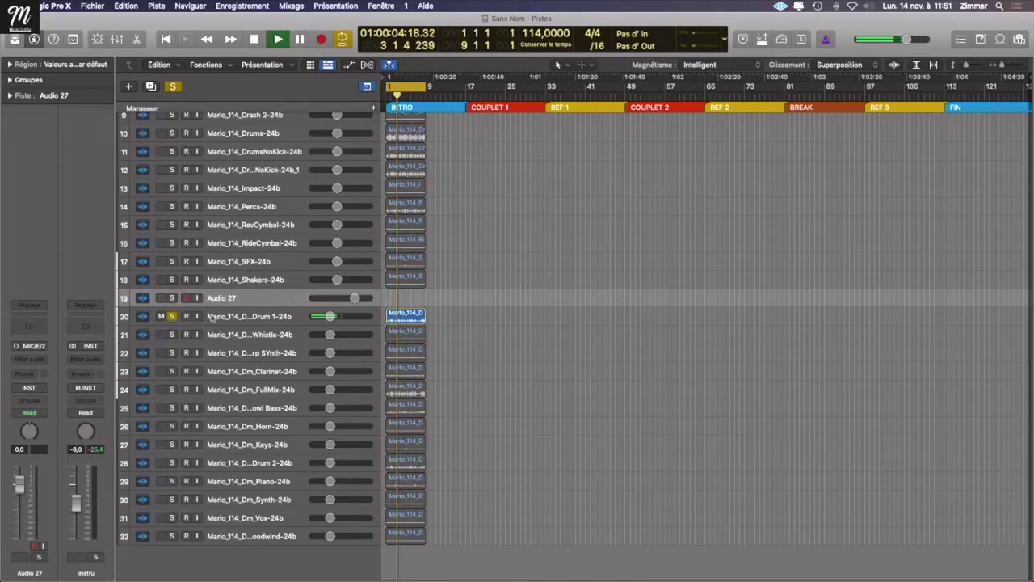
Step: Create another empty audio track and place it between the Drum 1 and Whistle tracks
click(234, 320)
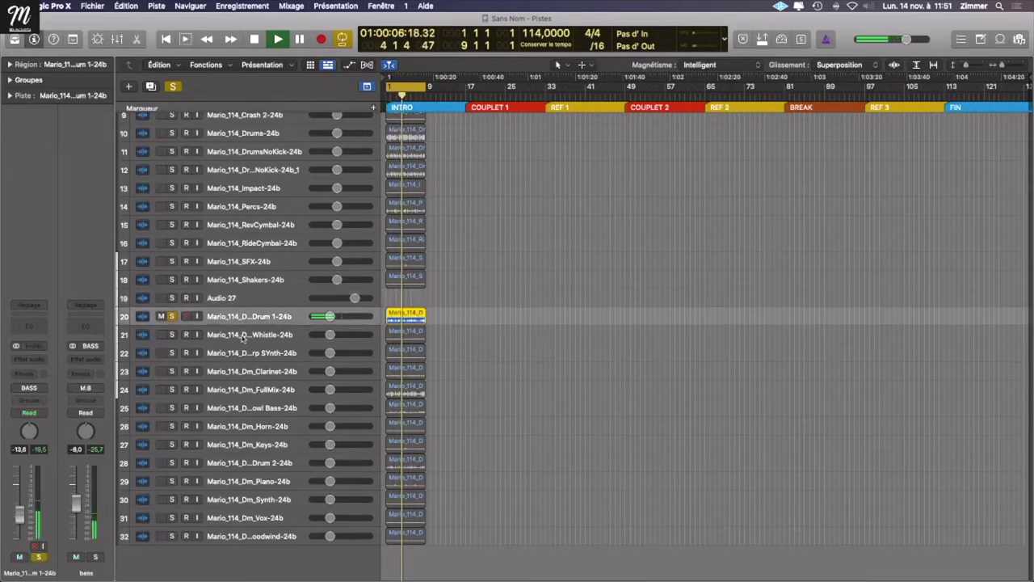
click(249, 332)
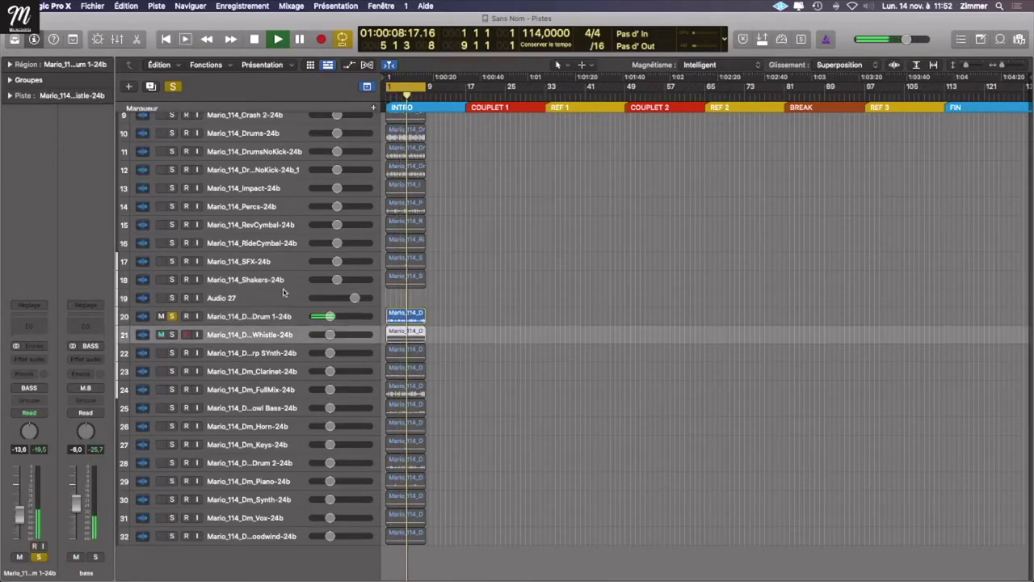
key(alt+super+n)
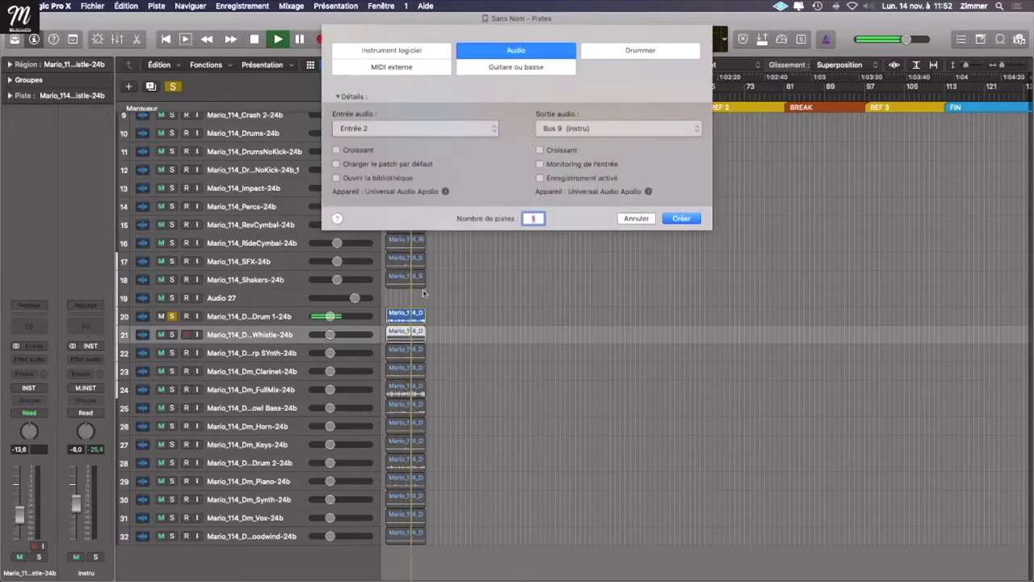
click(680, 218)
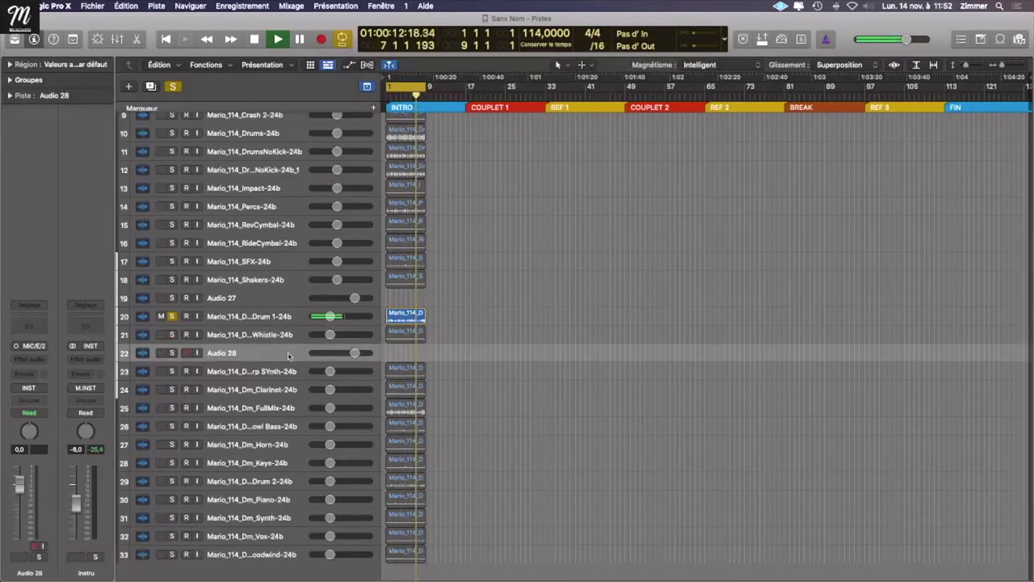
click(254, 337)
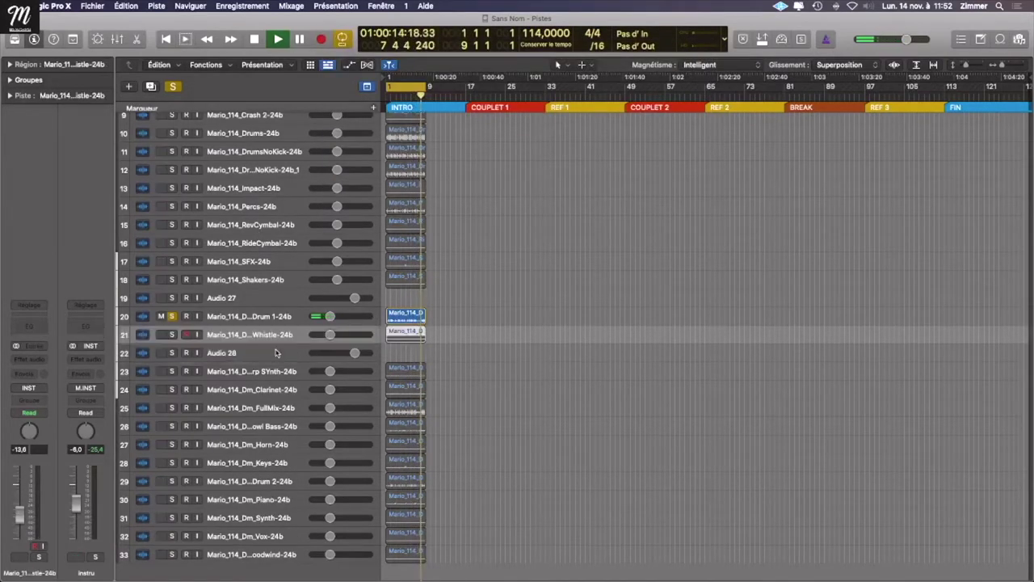
drag(253, 339, 251, 350)
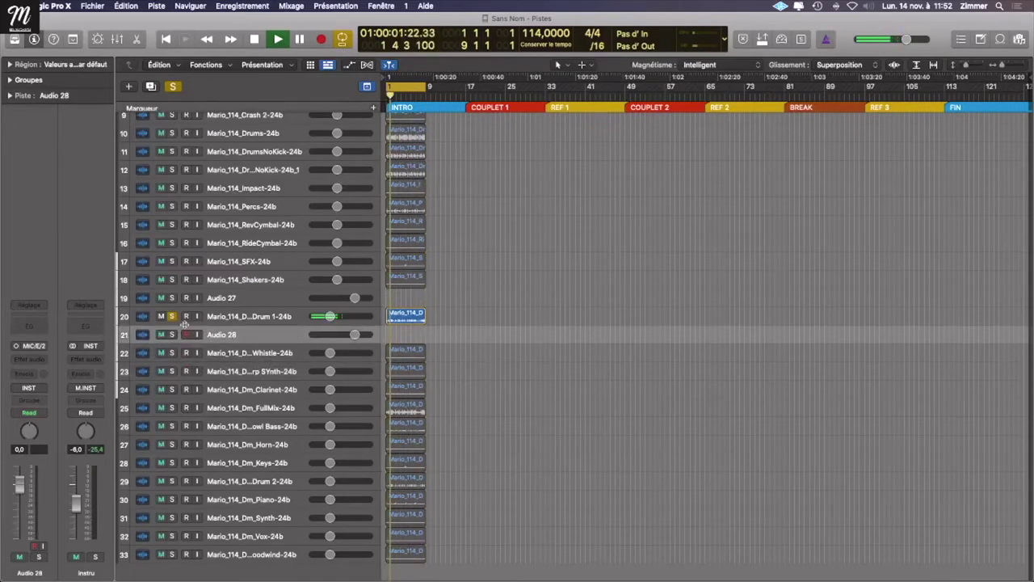
Step: Show only the Drum 1 channel's signal path in the mixer and inspect its bass and M Bass buses
key(x)
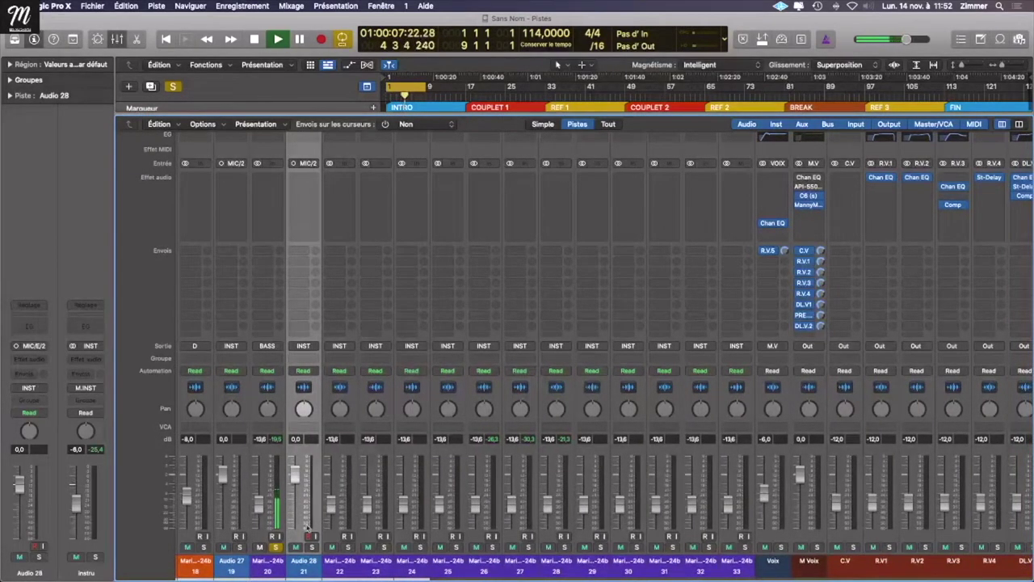
key(Up)
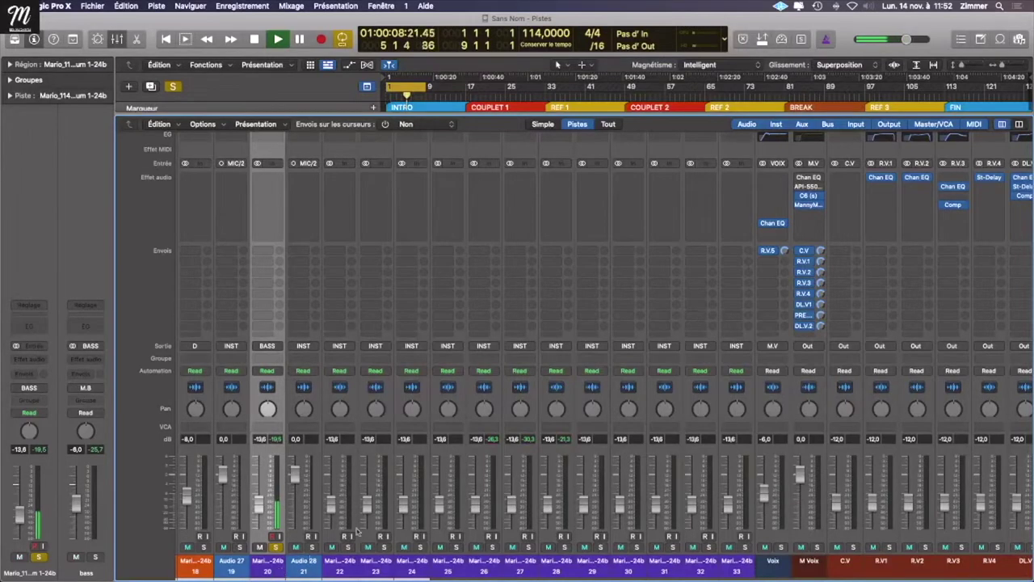
click(537, 125)
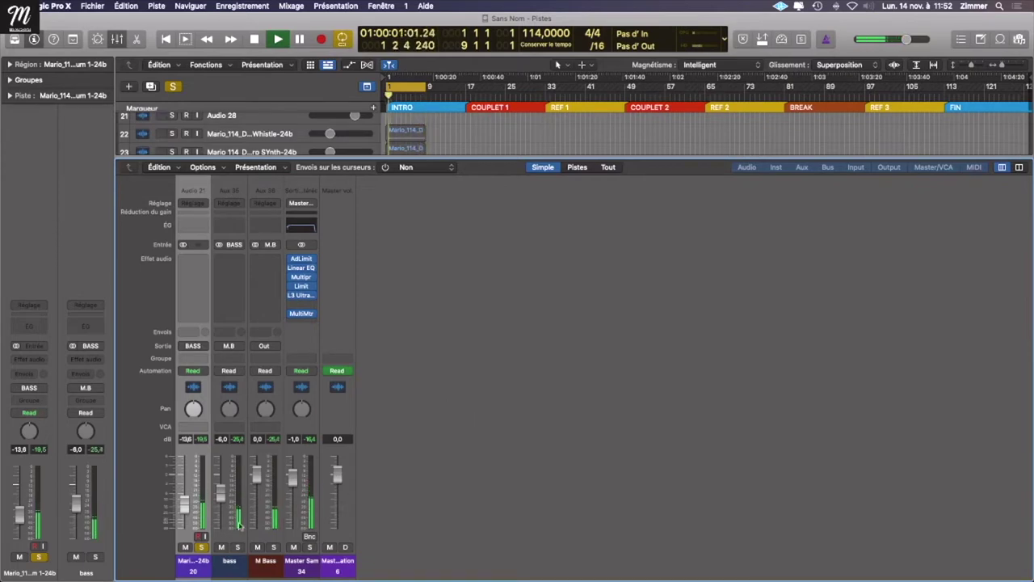
click(240, 565)
click(267, 566)
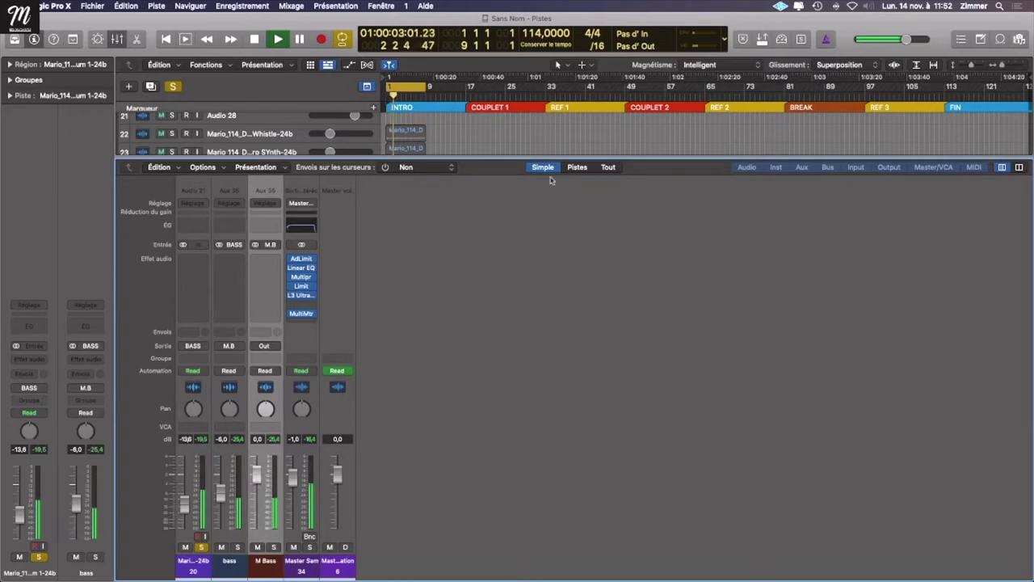
Step: Inspect the Whistle channel's signal path through the instru buses, then return to the mixer view of all tracks
click(577, 167)
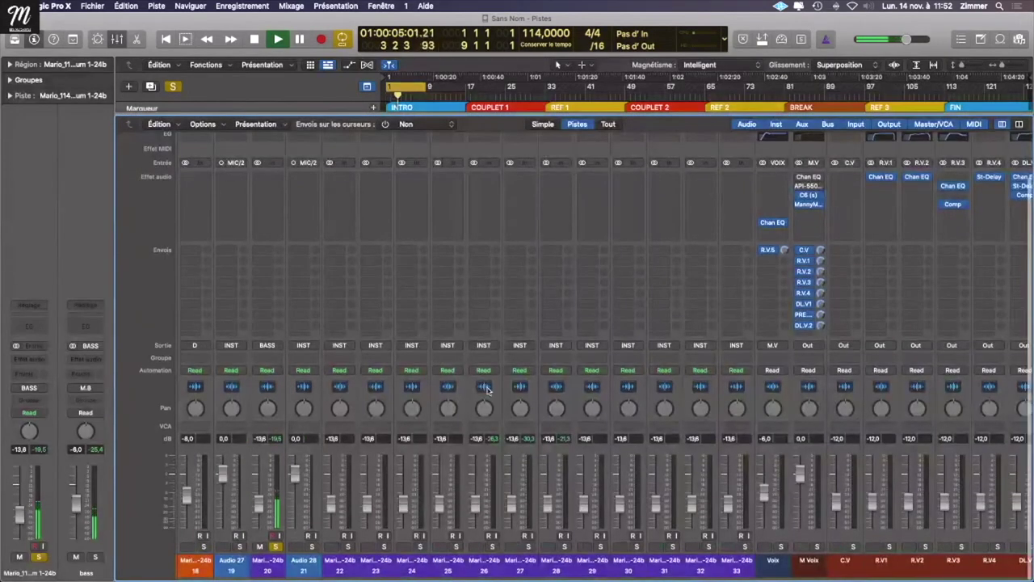
click(347, 569)
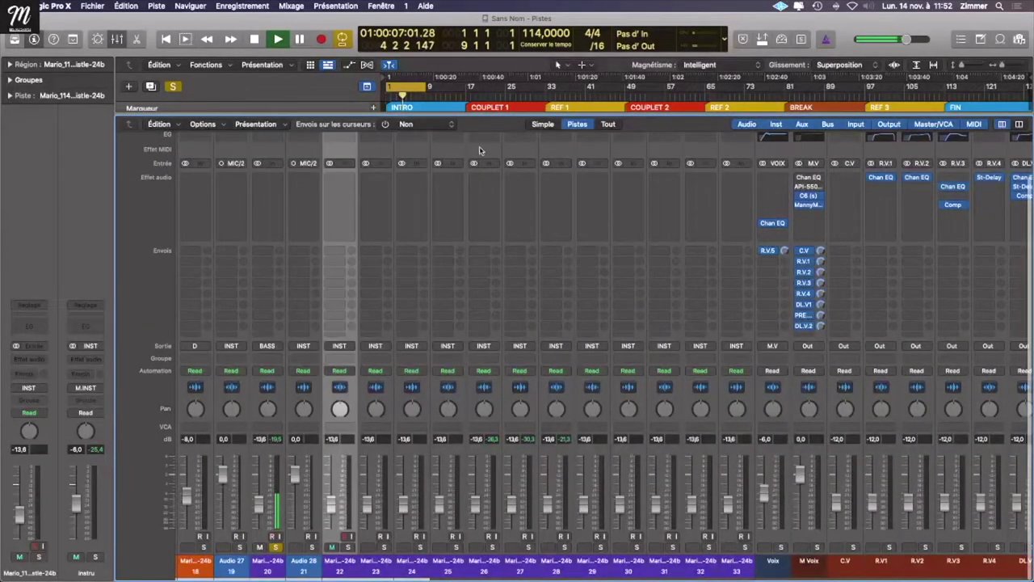
click(543, 125)
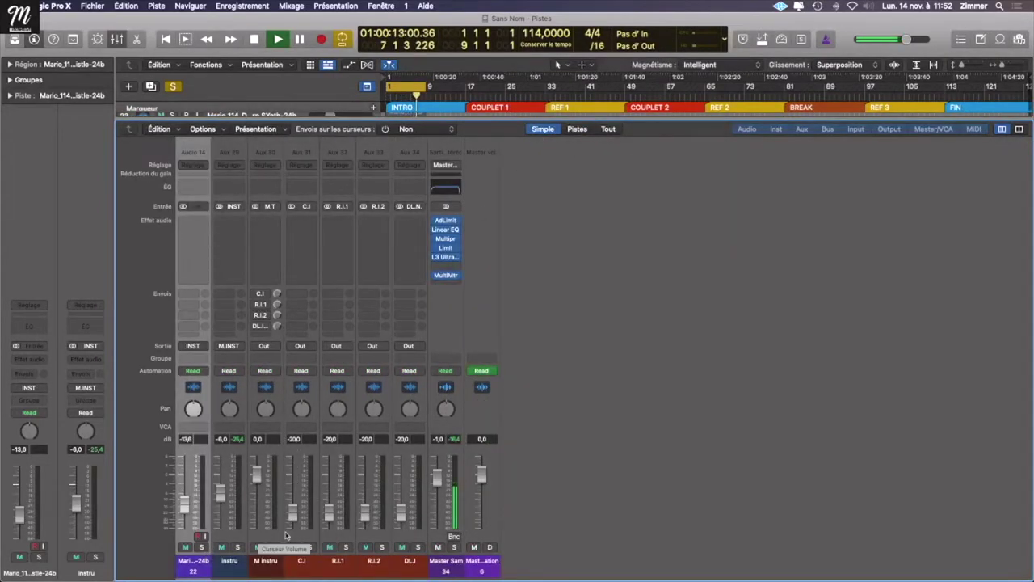
click(574, 130)
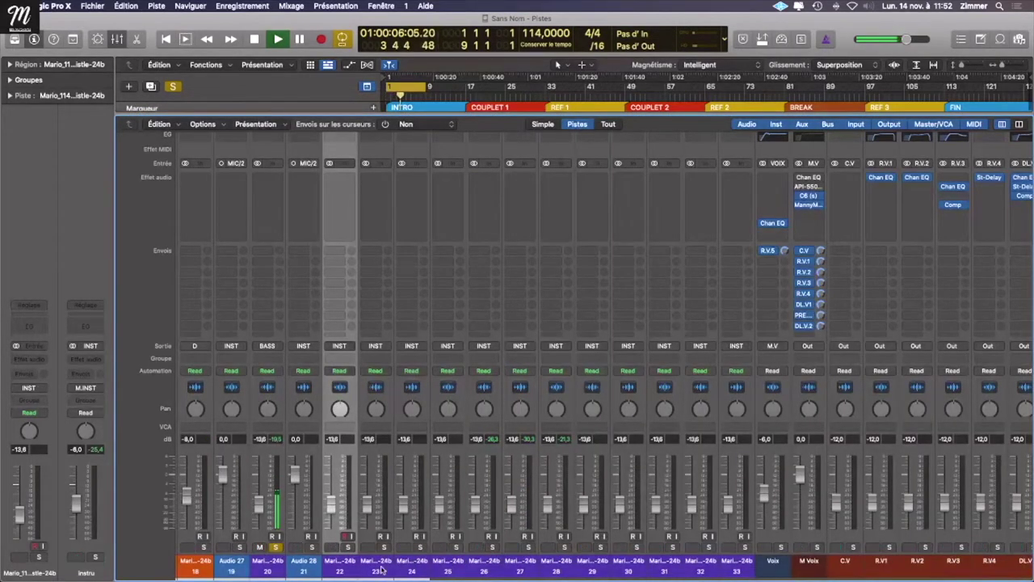
Step: Stop playback and take the Drum 1 channel out of solo
scroll(284, 566, right, 2)
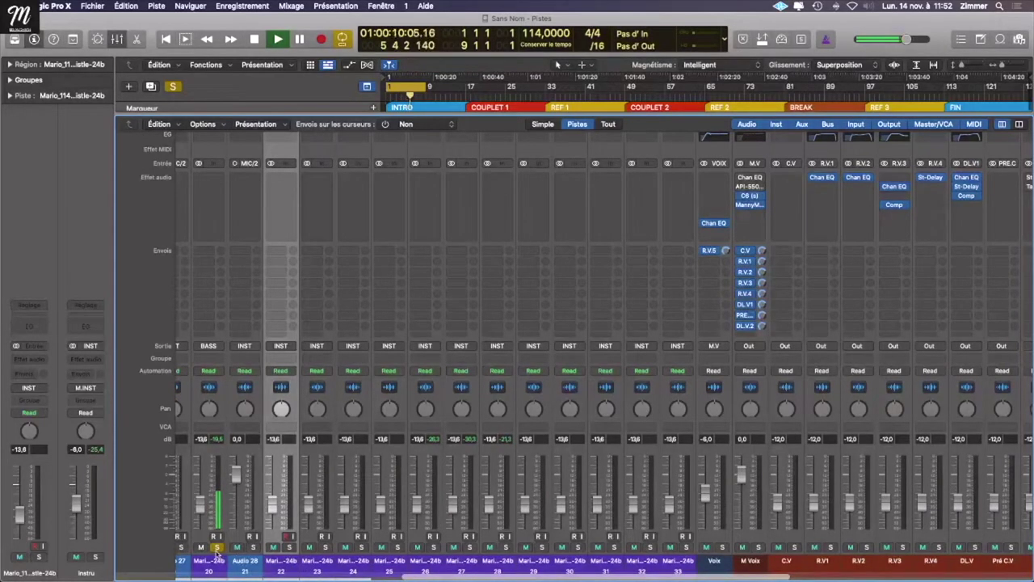
key(space)
click(216, 548)
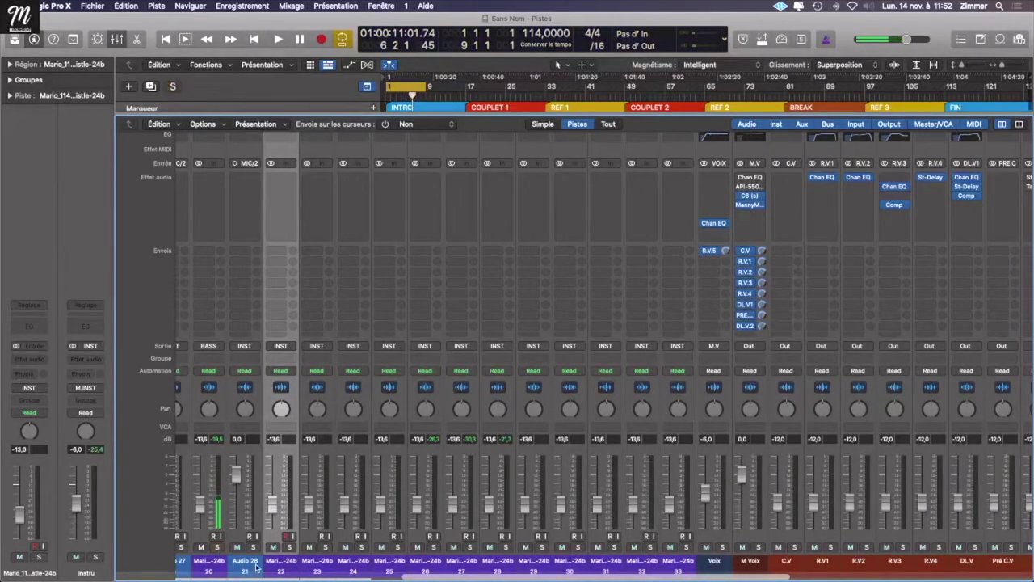
Step: Return to the tracks view, expand the Groups list in the inspector and review its entries, then deselect the Whistle region
key(x)
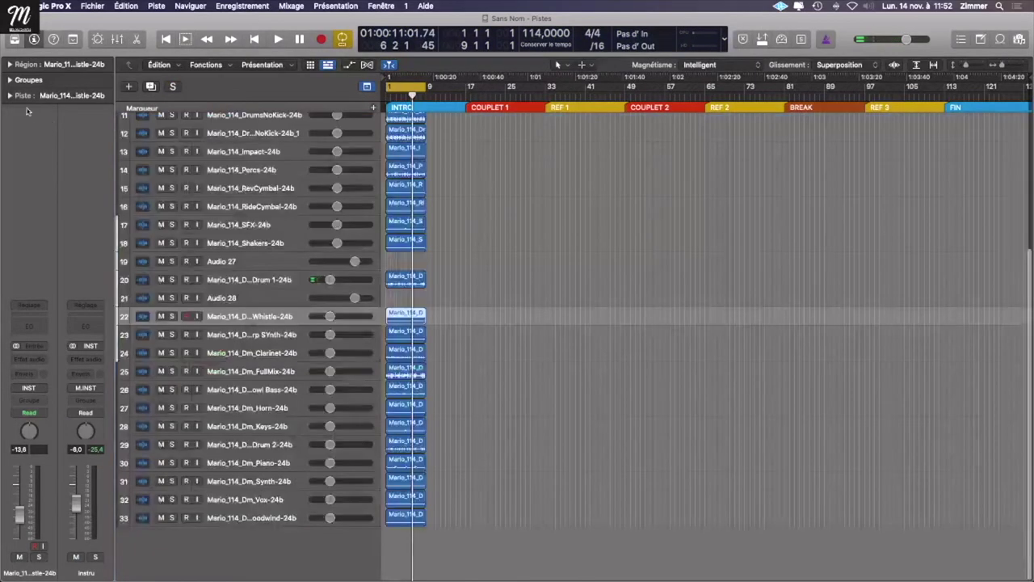
click(11, 65)
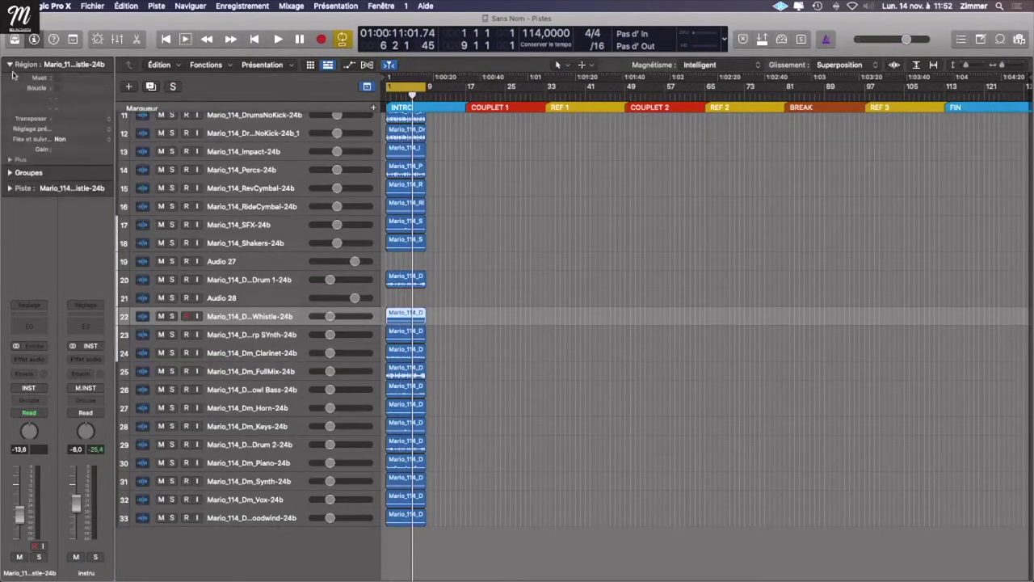
click(10, 65)
click(13, 81)
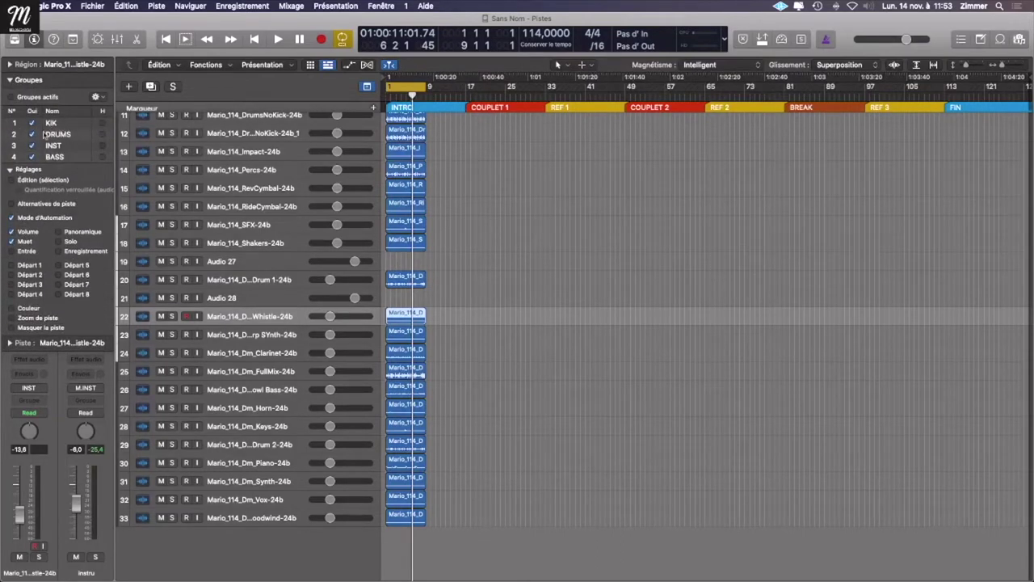
scroll(64, 142, down, 2)
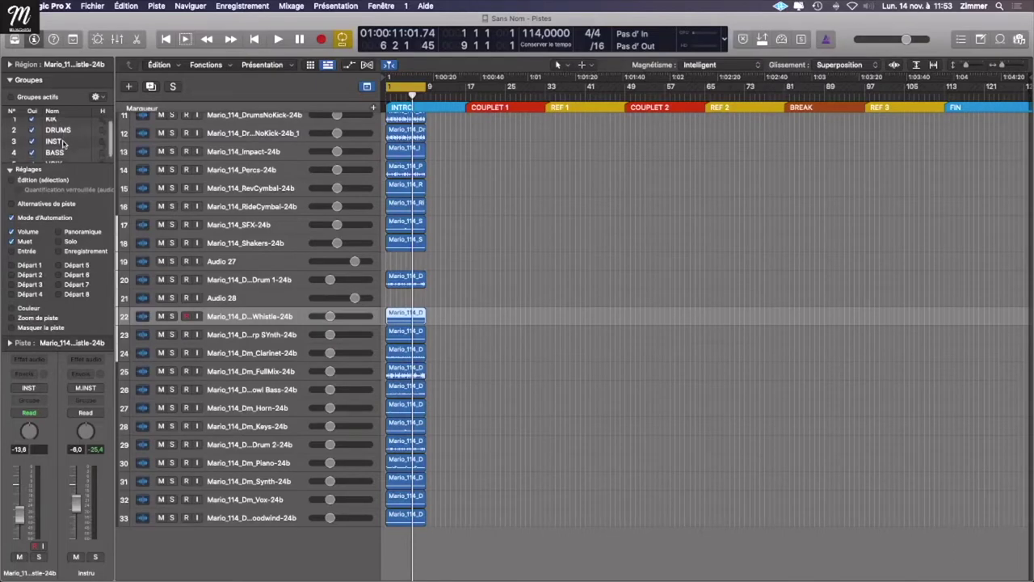
scroll(65, 143, down, 1)
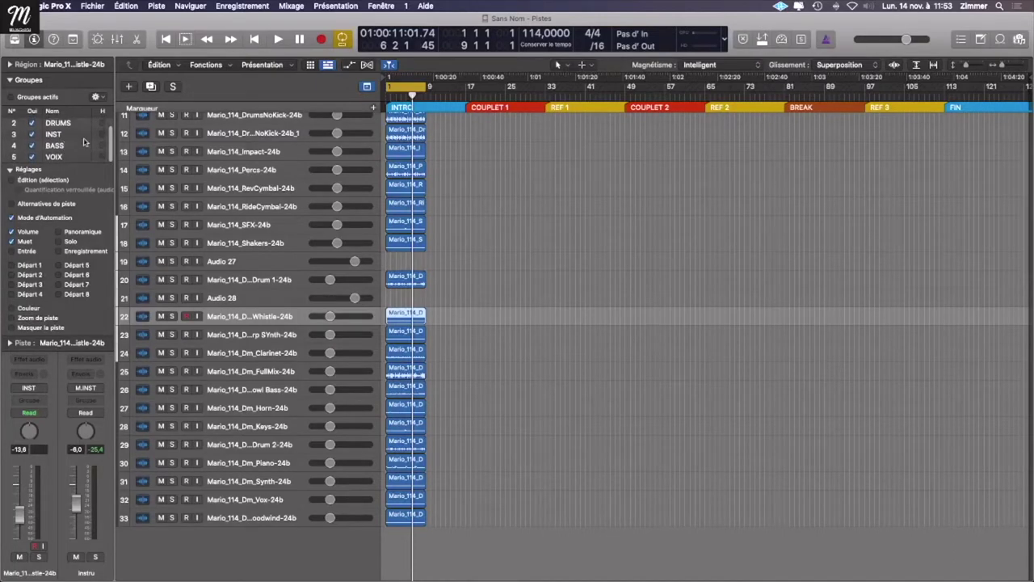
click(492, 295)
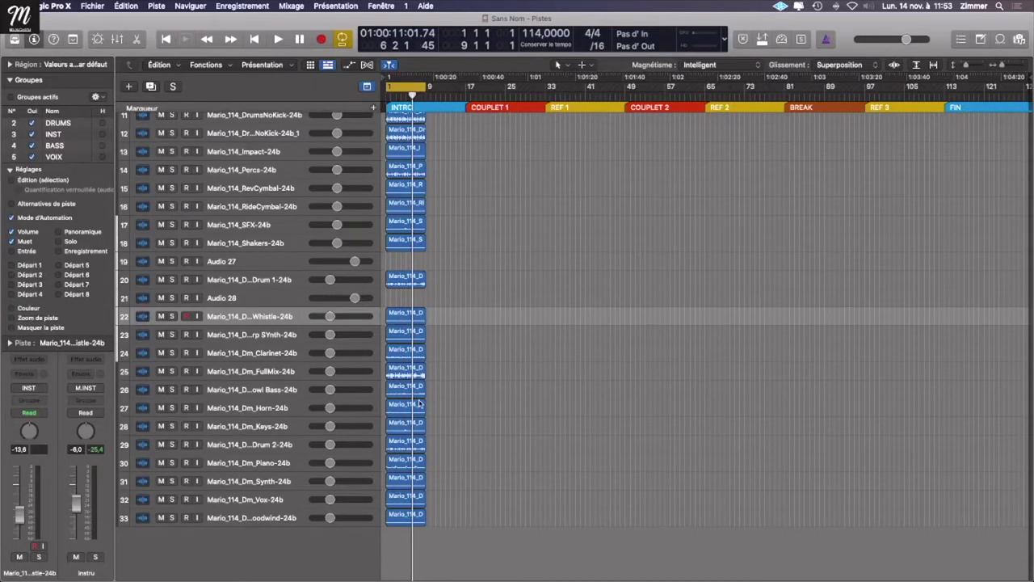
Step: Reopen the mixer, play the session briefly and leave the mixer groups active after checking the first channels' group assignments
key(x)
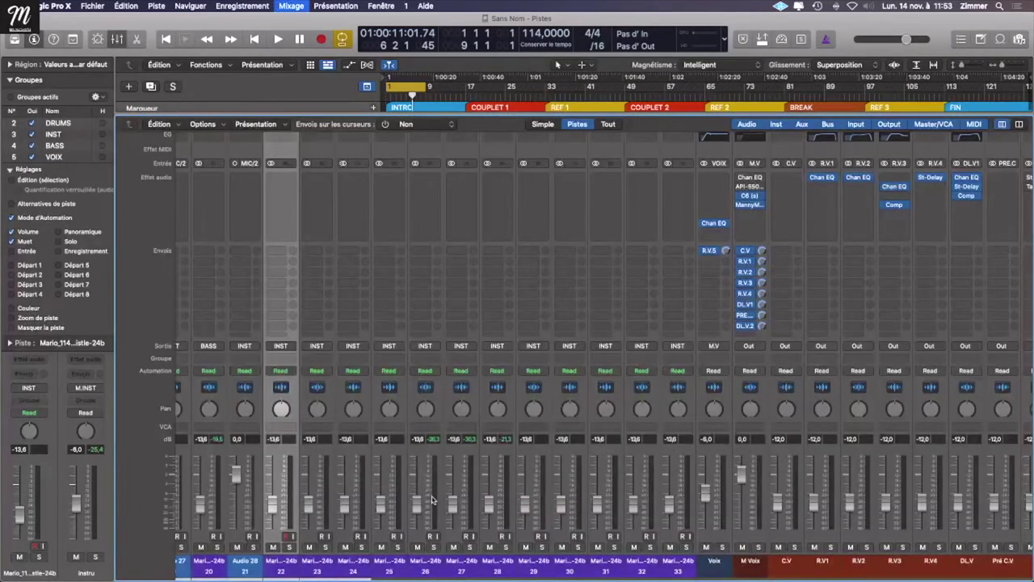
scroll(442, 470, left, 5)
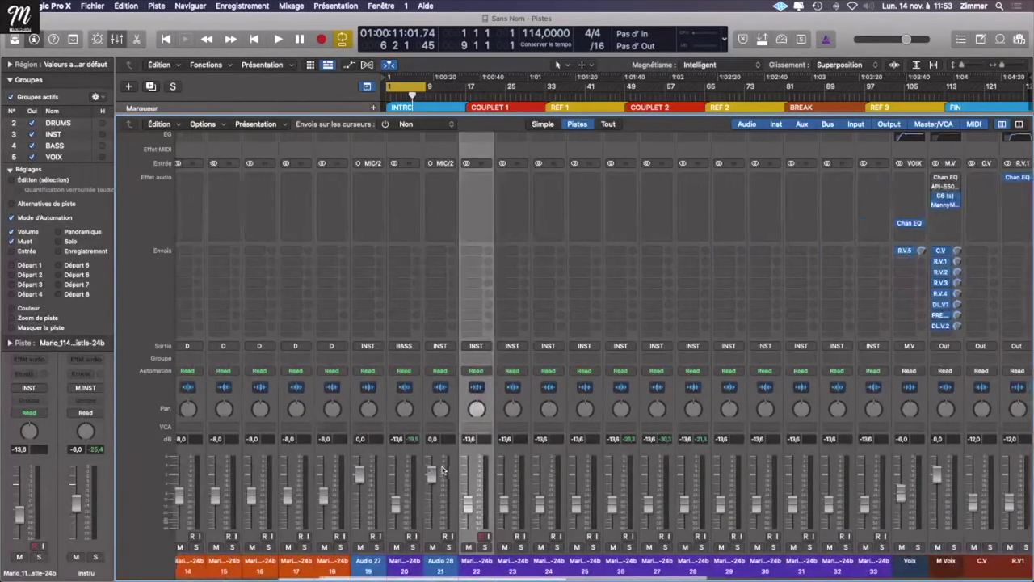
scroll(432, 567, left, 8)
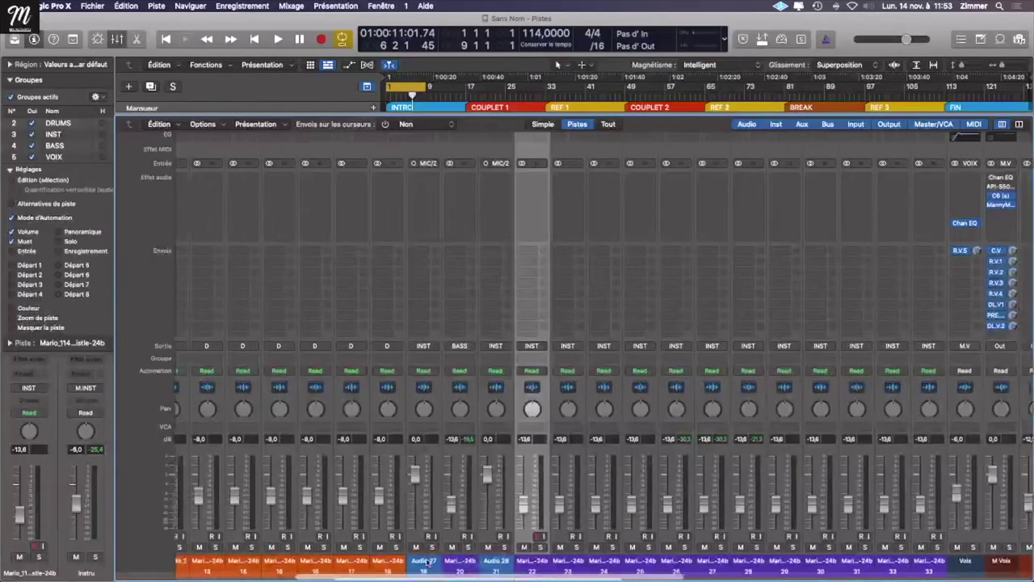
scroll(422, 565, left, 5)
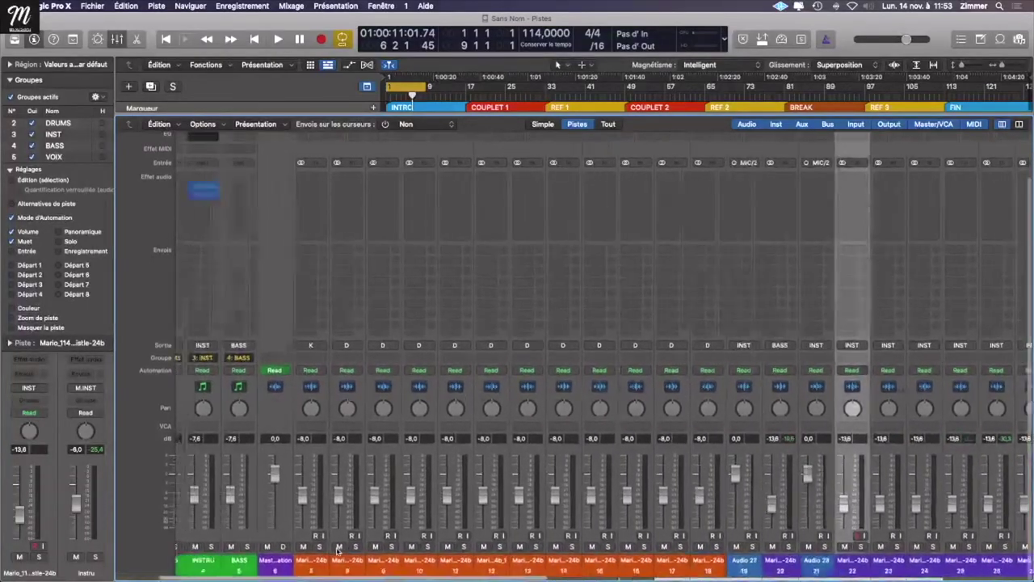
key(space)
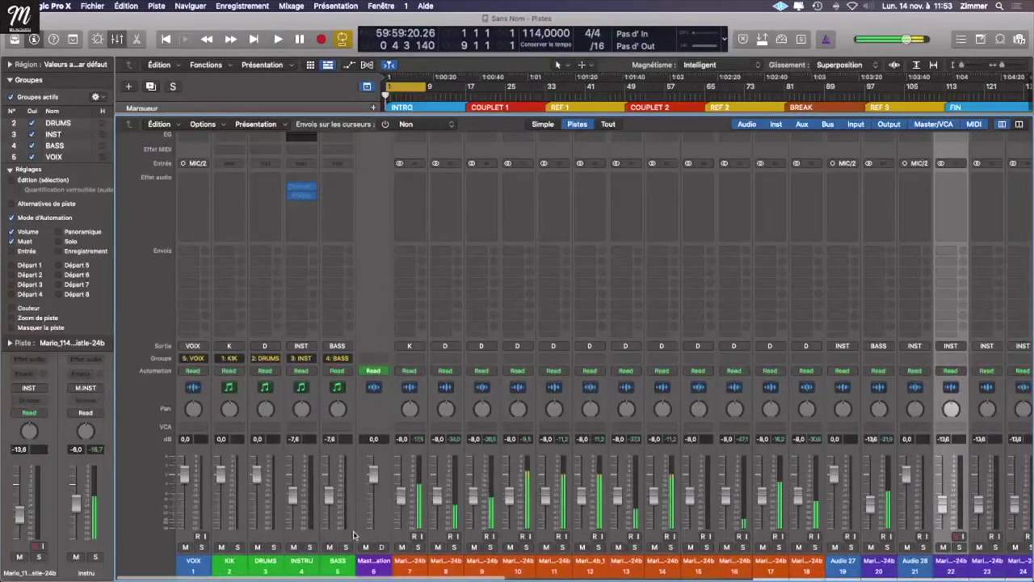
key(g)
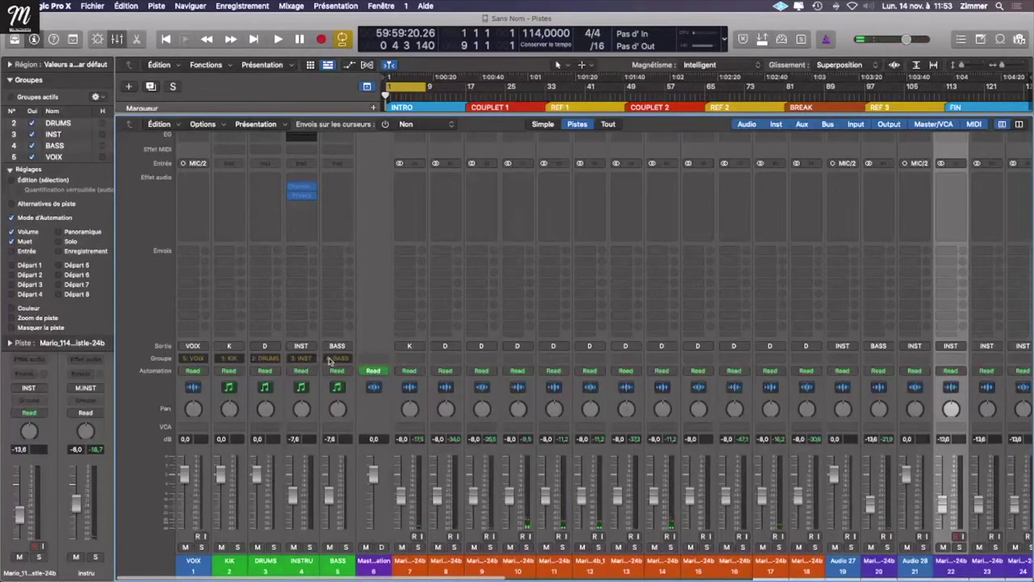
key(g)
Step: Assign the Kick channel to group 1 KIK and drum channels 8 to 18 to group 2 DRUMS
mouse_move(414, 568)
mouse_down()
mouse_move(565, 566)
mouse_move(414, 570)
mouse_up()
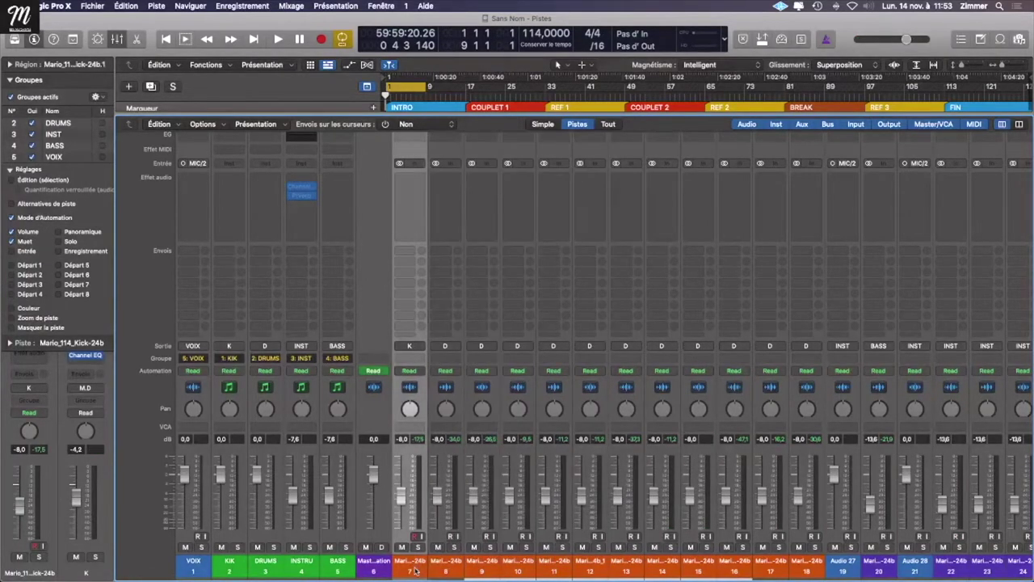
click(420, 360)
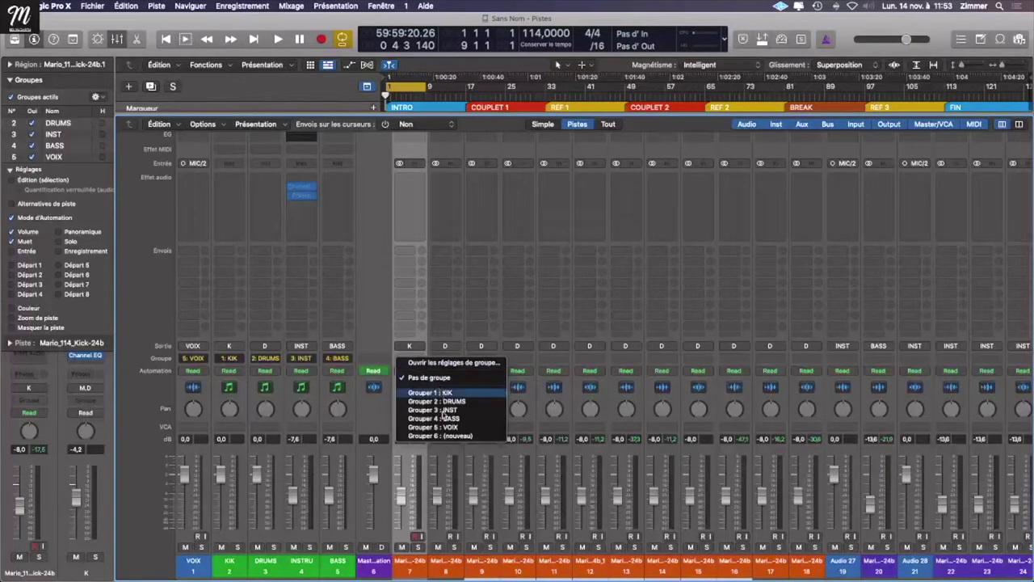
click(432, 392)
drag(454, 568, 805, 561)
click(450, 358)
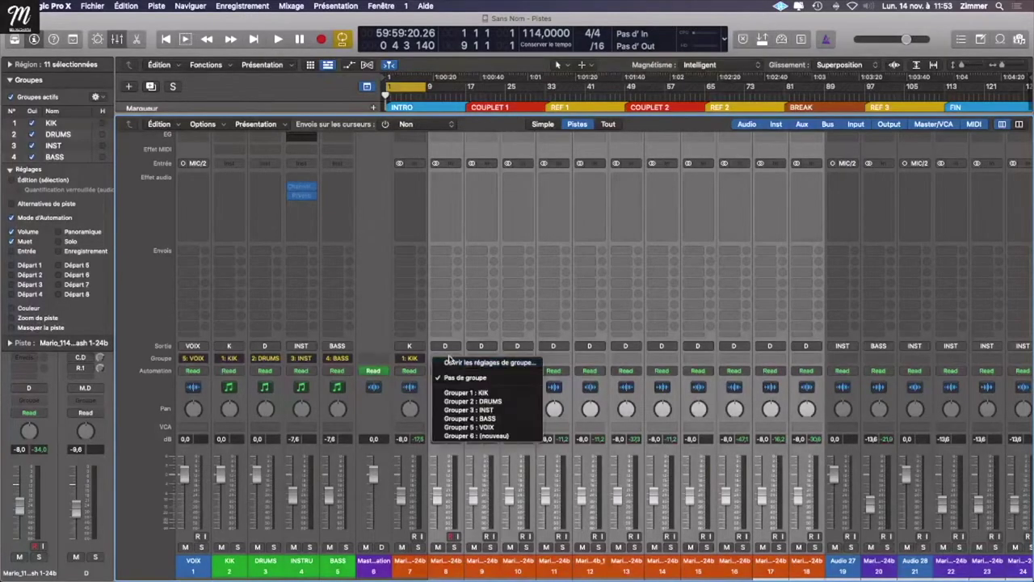
click(481, 401)
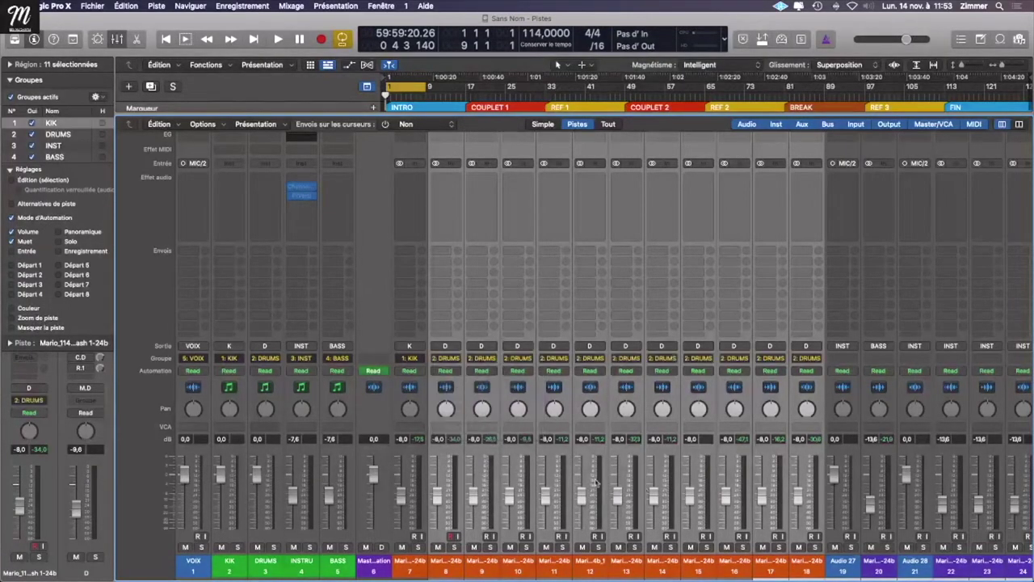
Step: Assign the Drum 1 channel to group 4 BASS and melody channels 22 to 33 to group 3 INST
scroll(693, 575, right, 5)
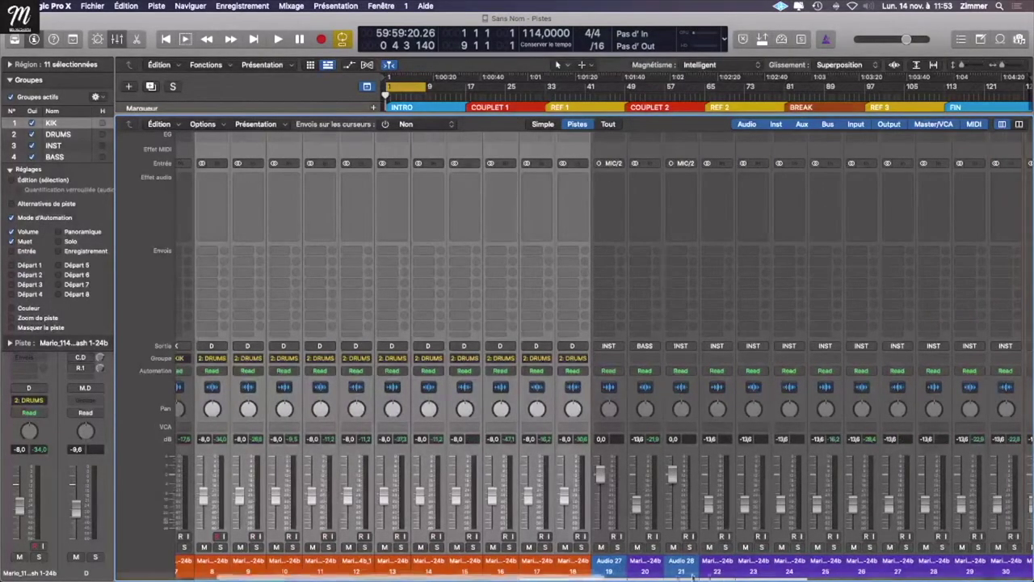
click(645, 565)
click(643, 357)
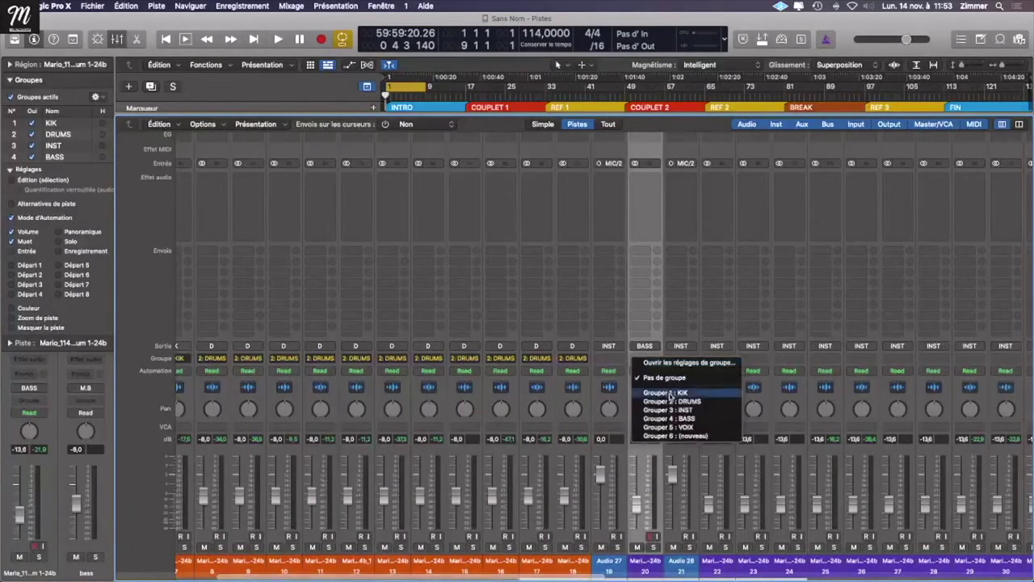
click(711, 418)
scroll(458, 577, right, 5)
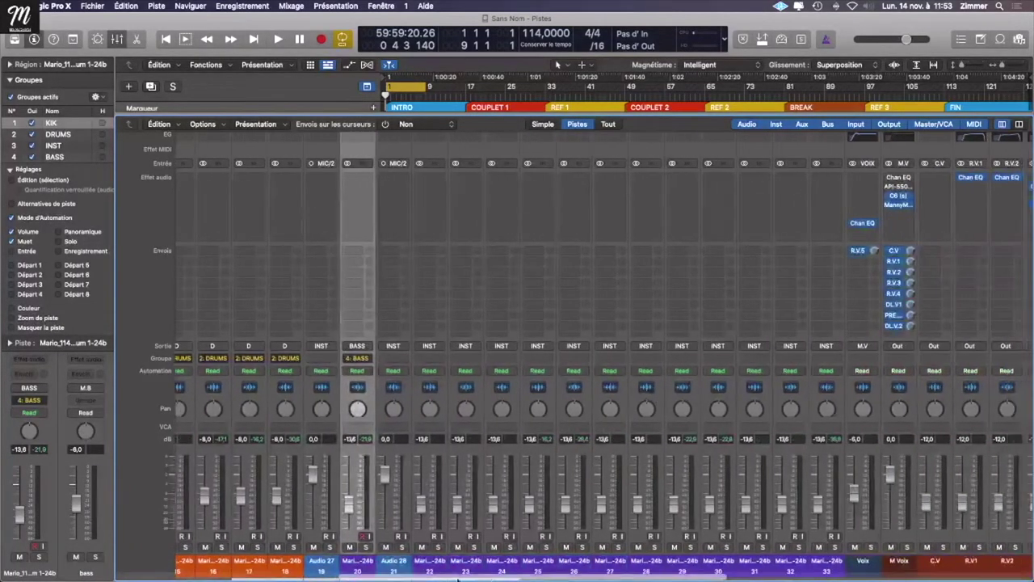
drag(433, 565, 848, 473)
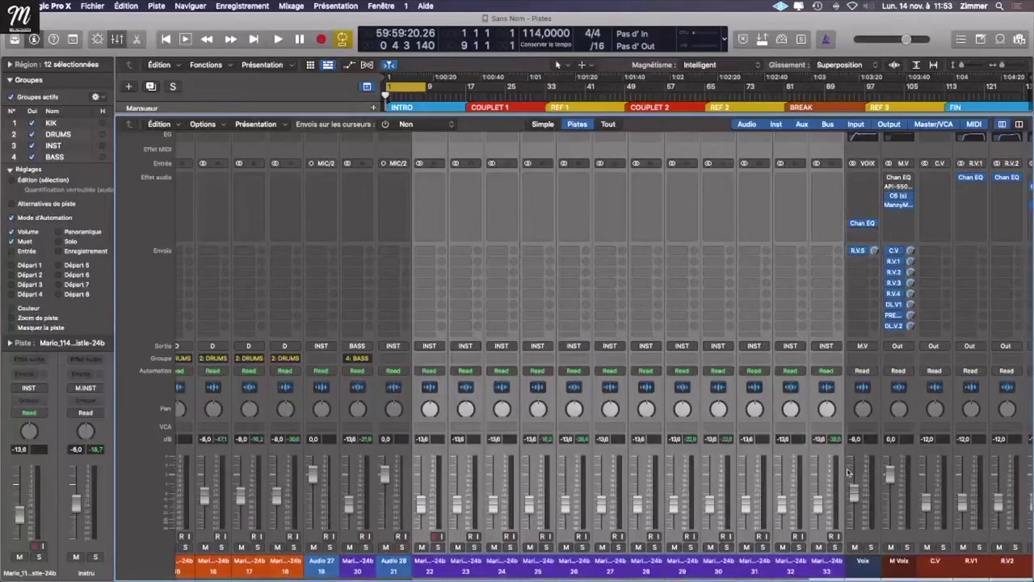
click(826, 358)
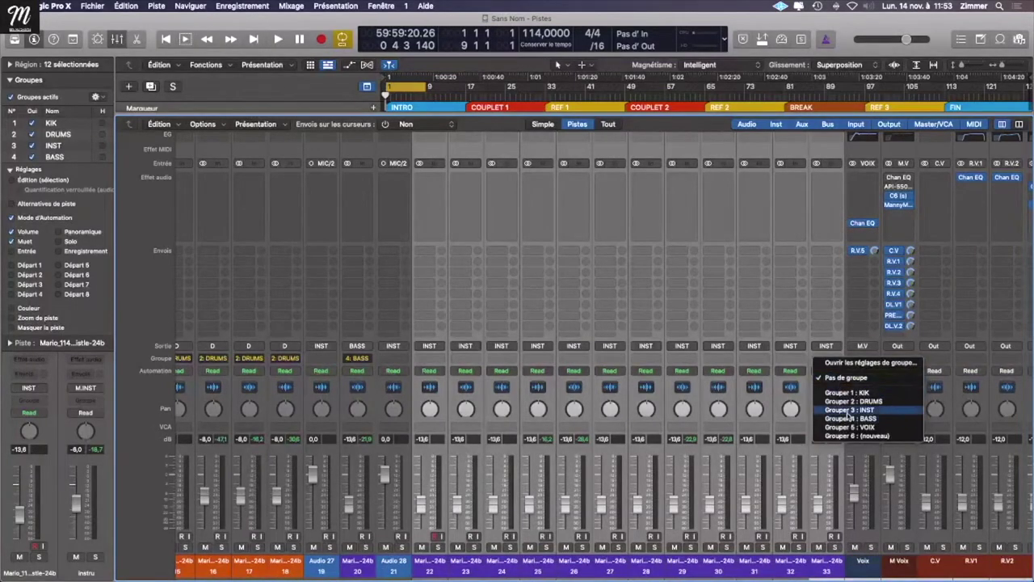
click(848, 410)
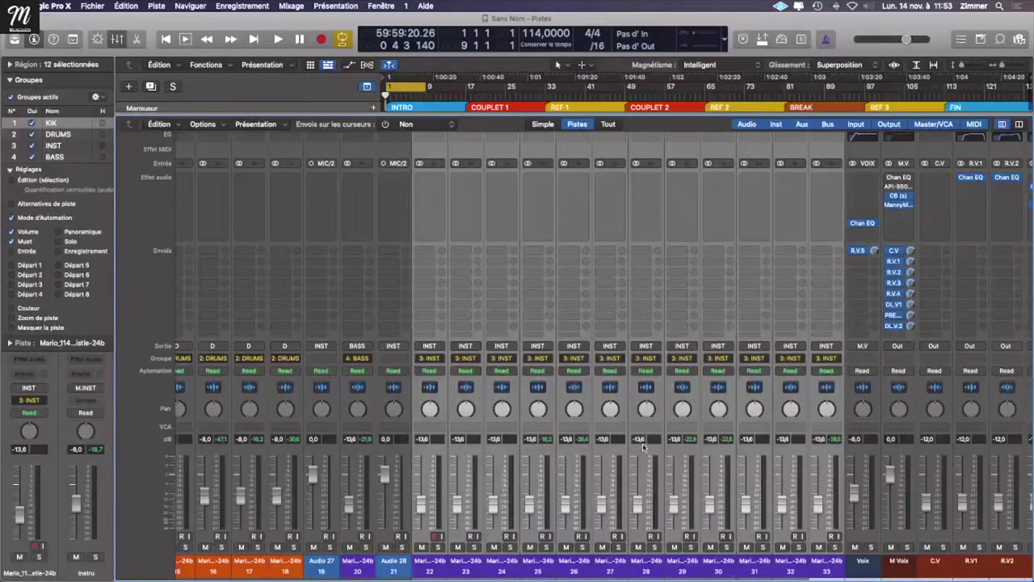
Step: Enable solo linking for the INST group, audition the group by soloing the Whistle channel, then release the solo and stop playback
key(super+g)
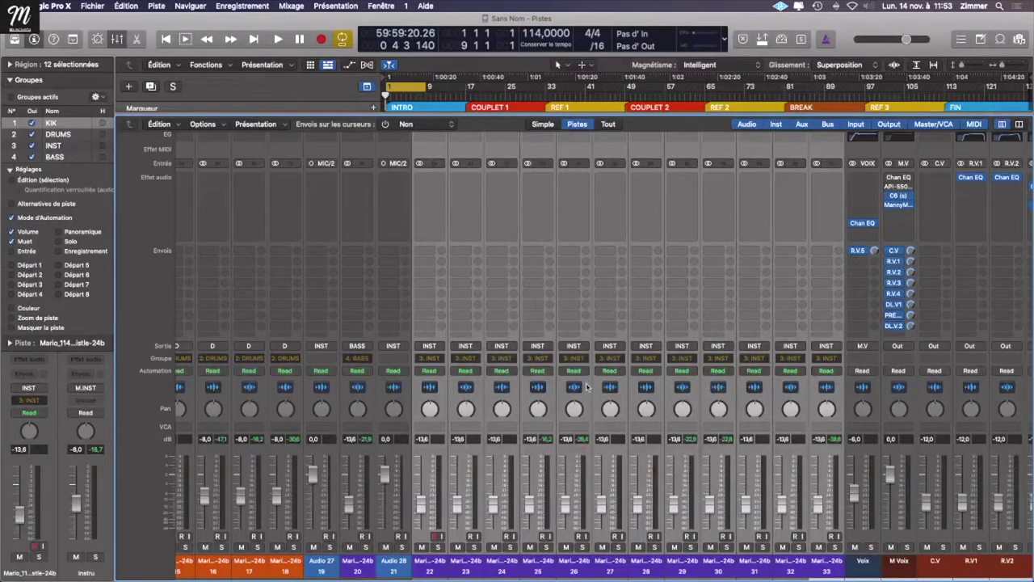
click(444, 570)
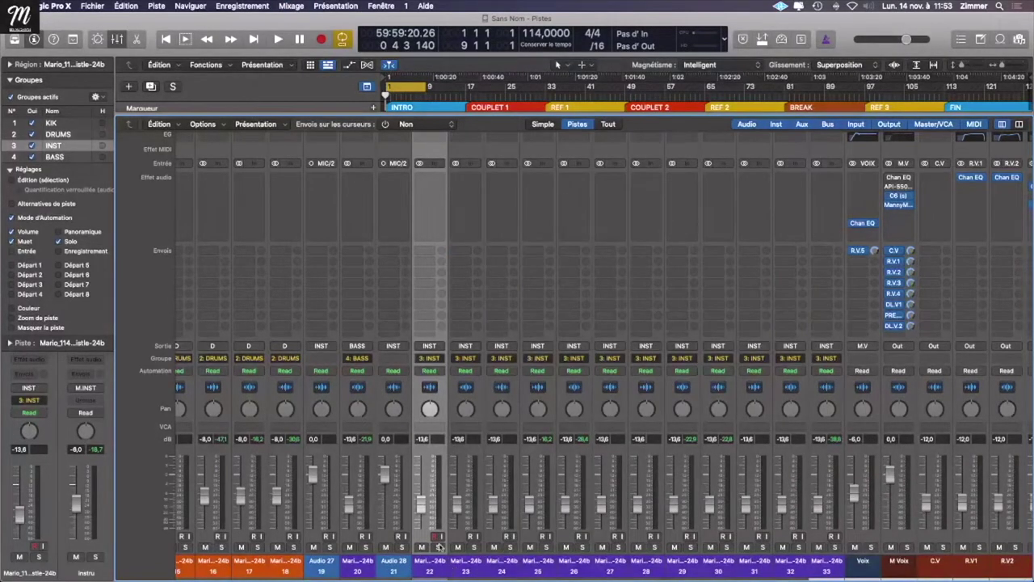
click(437, 547)
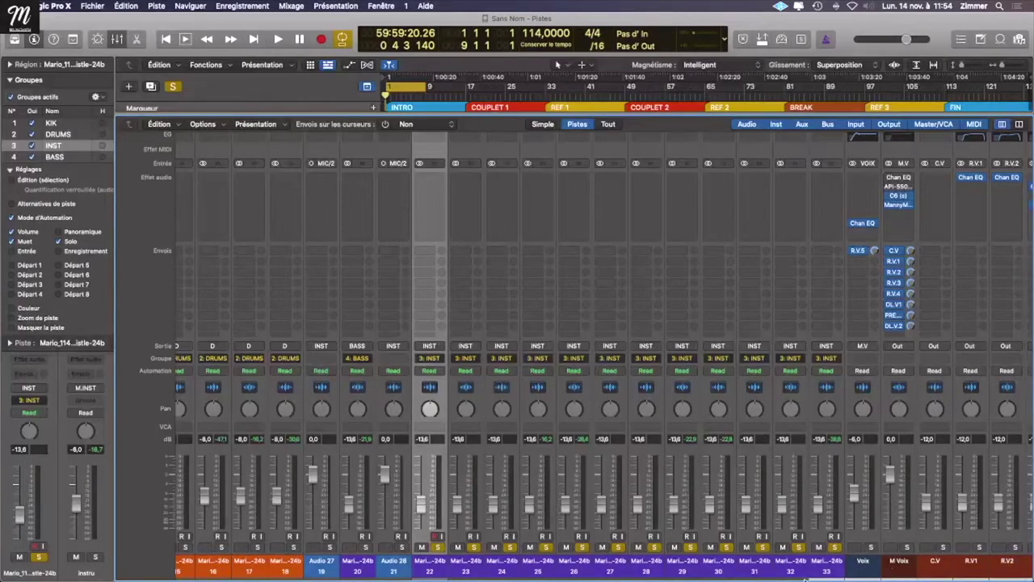
key(space)
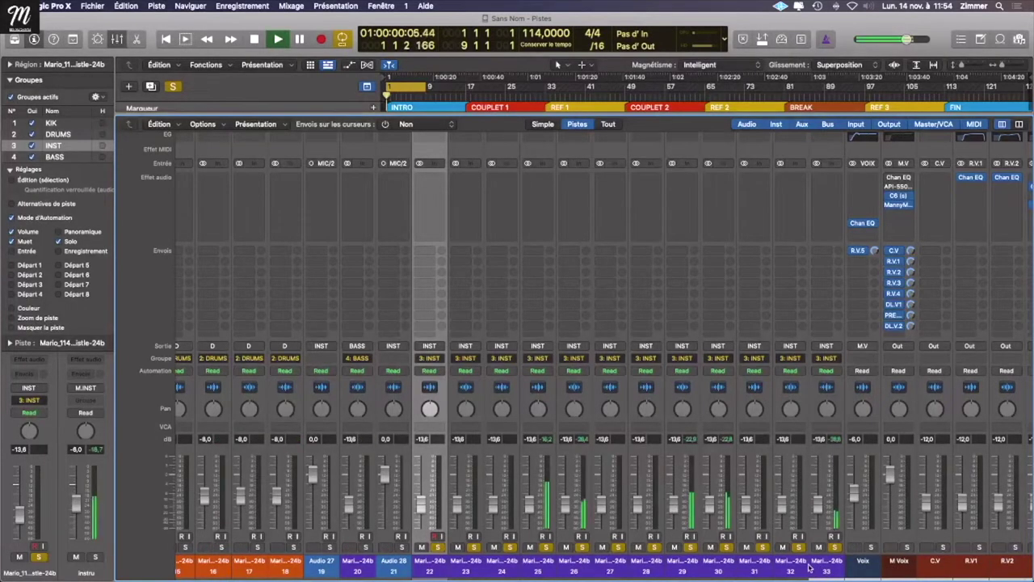
click(437, 547)
scroll(446, 549, left, 10)
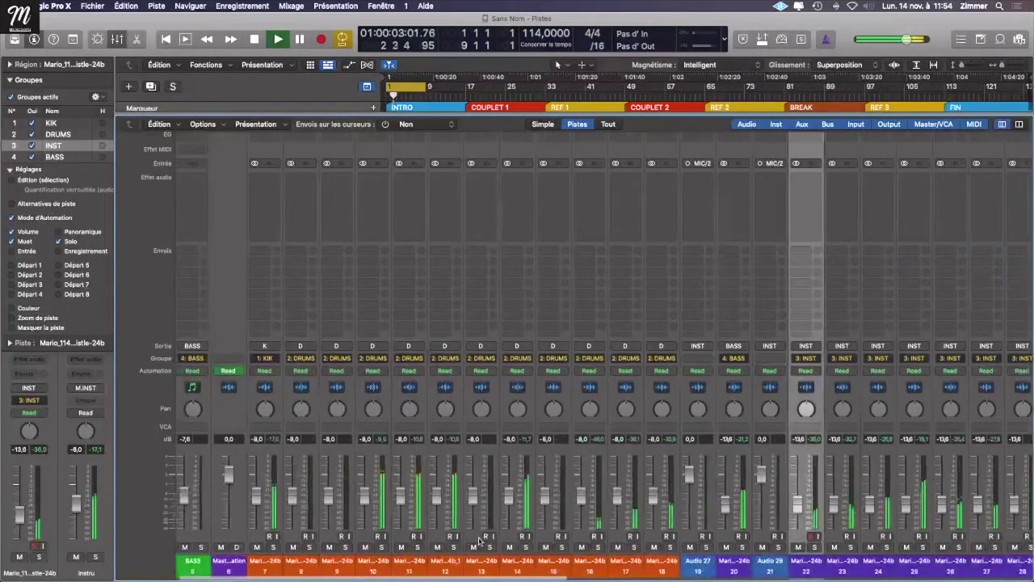
key(space)
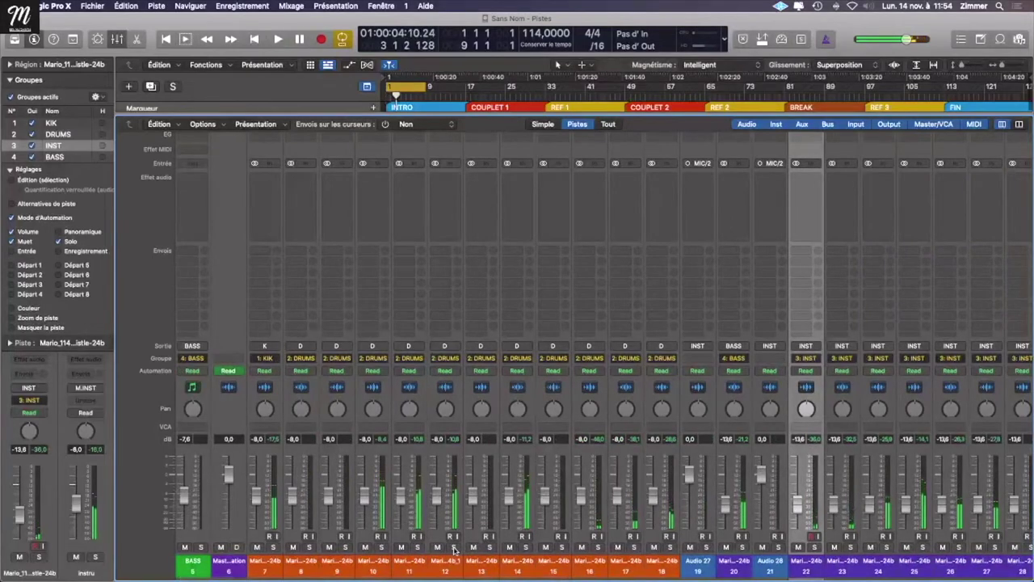
Step: Solo the whole DRUMS group from drum channel 12 and audition the linked drum channels
click(454, 547)
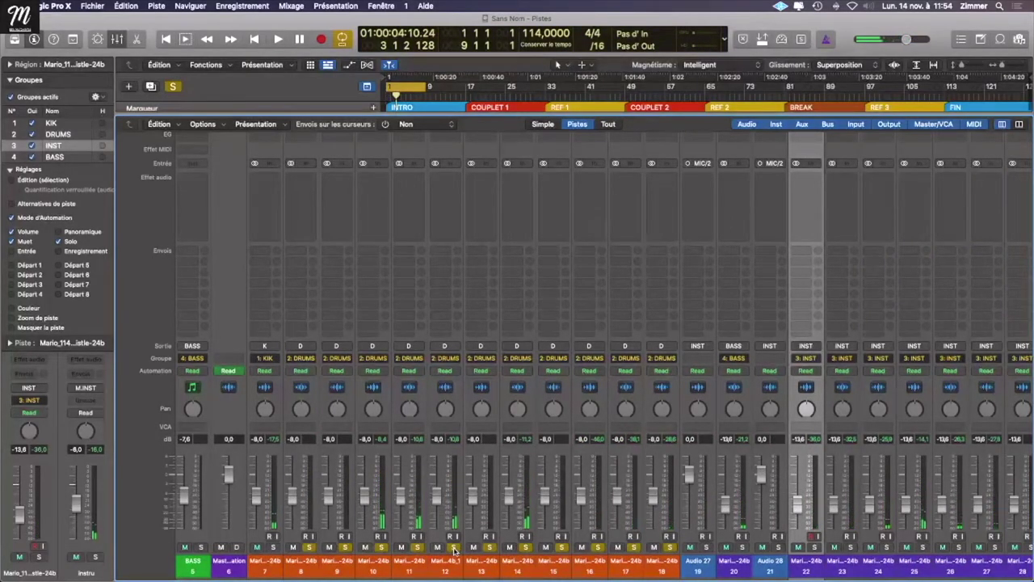
key(space)
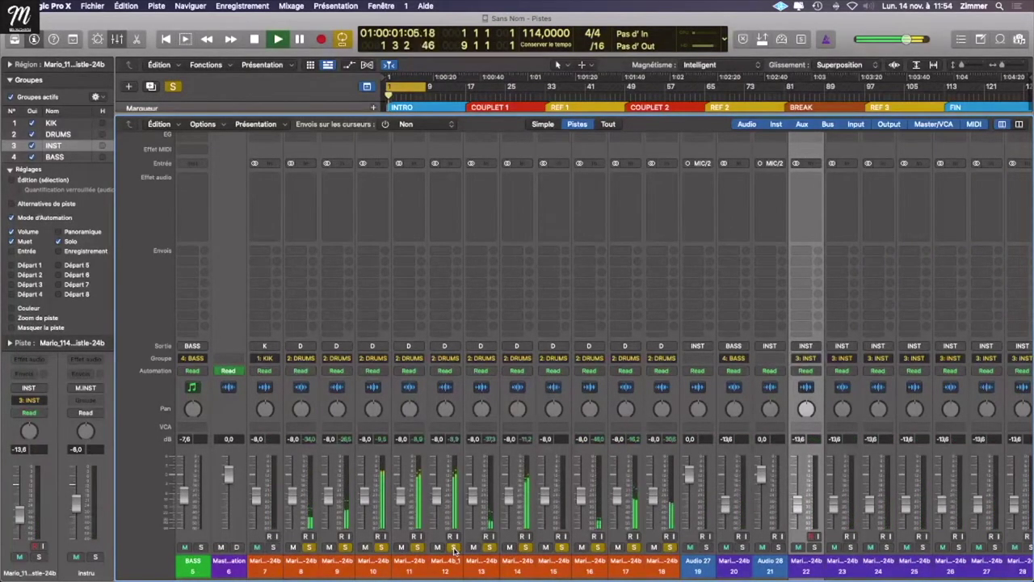
key(space)
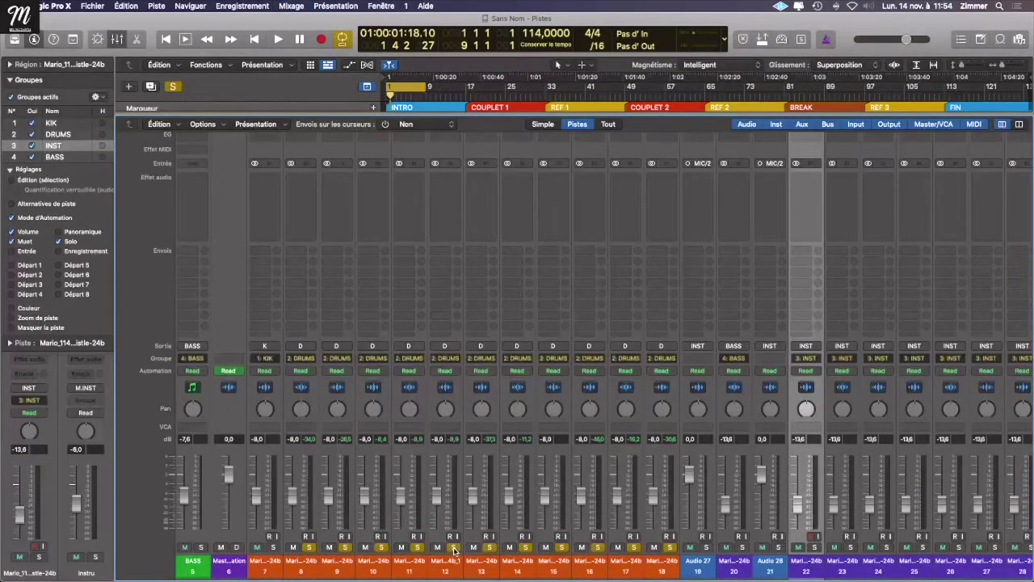
key(space)
scroll(484, 525, right, 4)
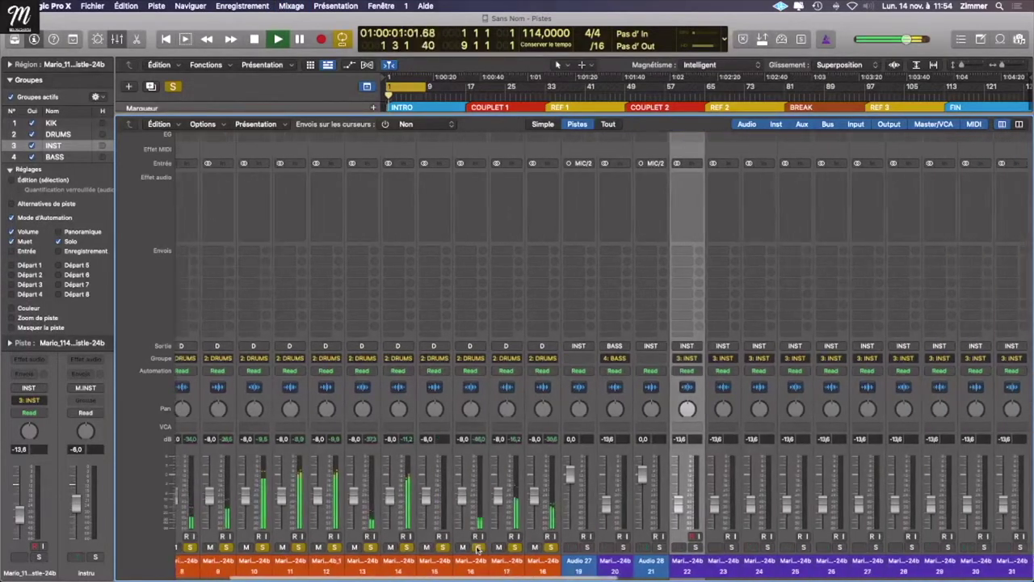
key(space)
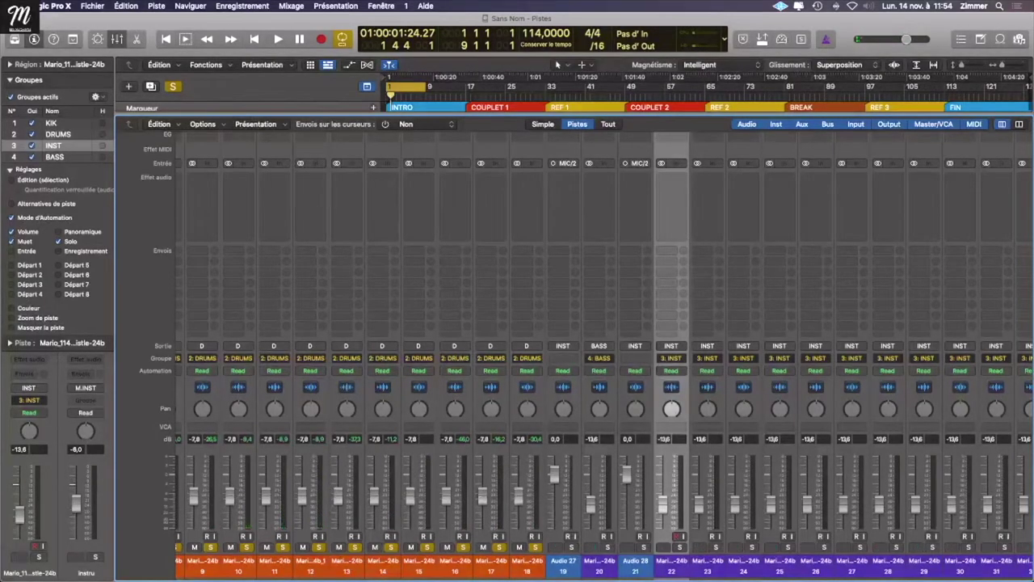
Step: Raise the linked DRUMS group faders to -5.0 dB from drum channel 17 while auditioning the playback
drag(481, 495, 482, 491)
key(space)
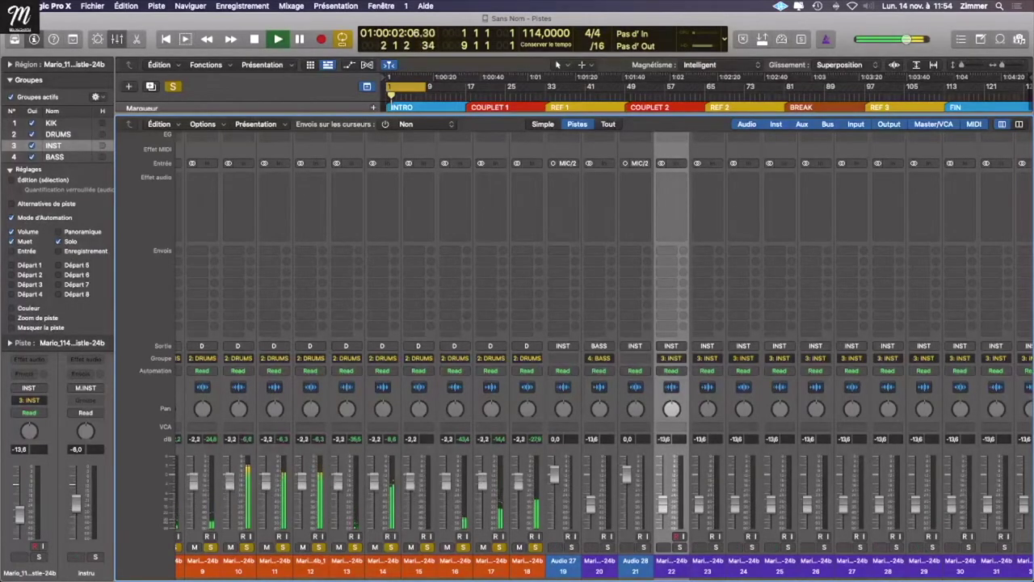
drag(481, 491, 482, 489)
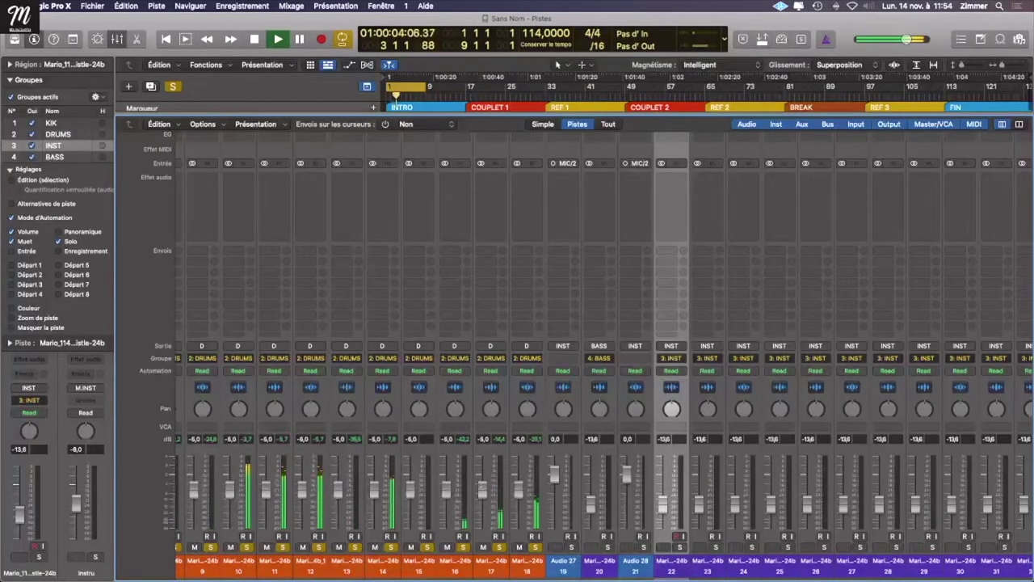
key(space)
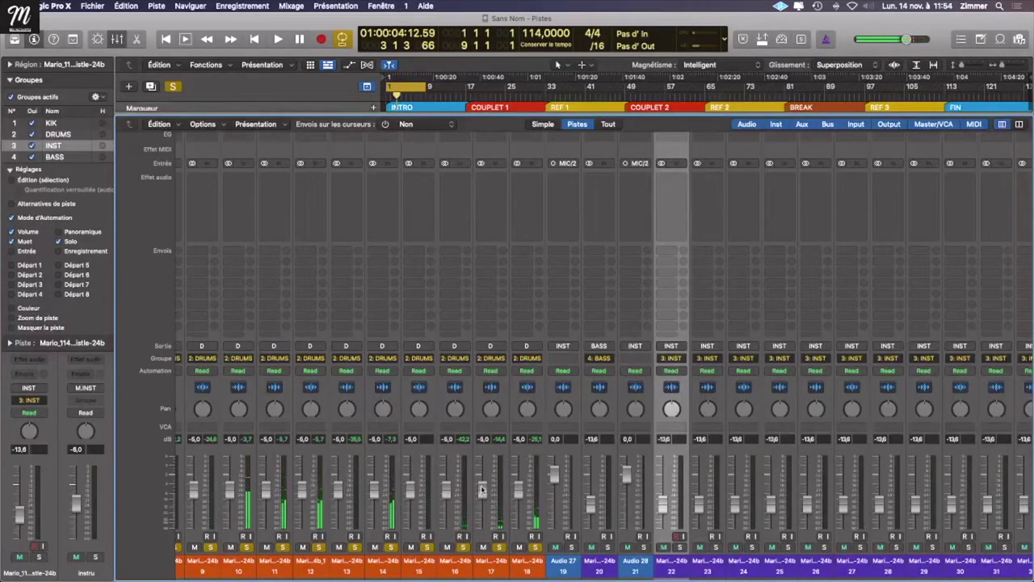
Step: Suspend the groups to raise channel 17 alone to -4.1 dB, and reactivate them to raise the other DRUMS faders to -4.7 dB
key(g)
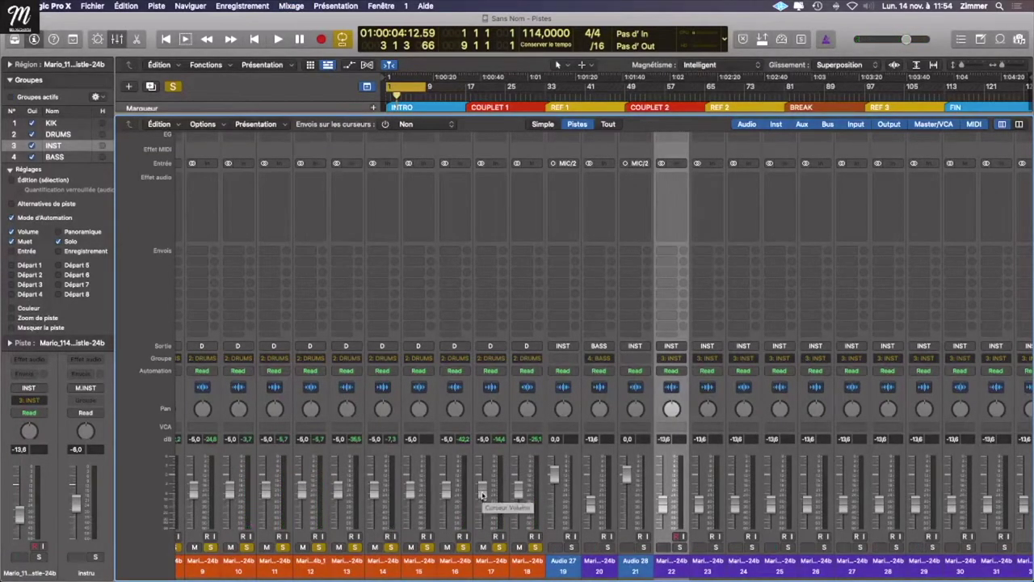
drag(482, 494, 482, 487)
click(484, 562)
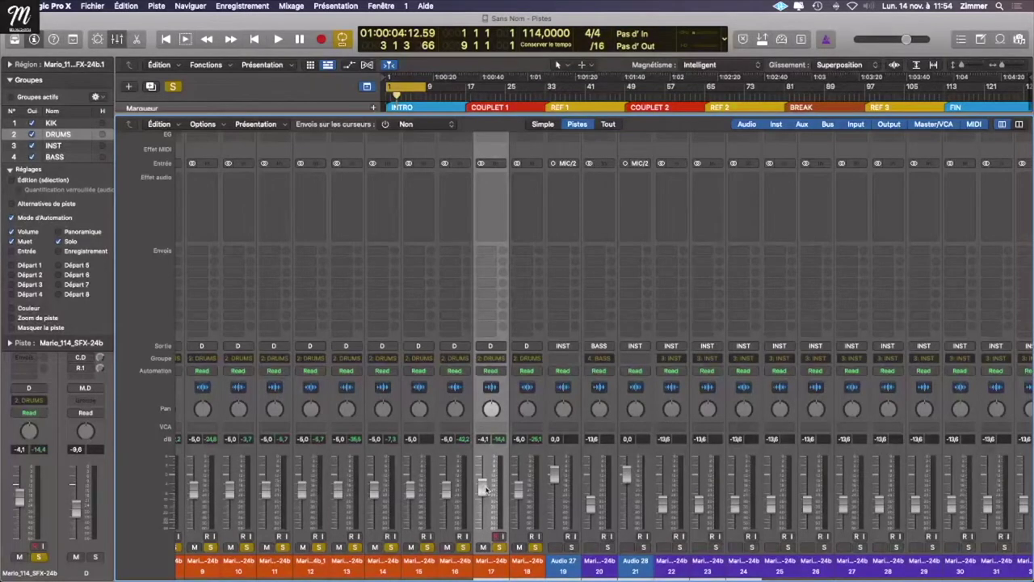
key(super+g)
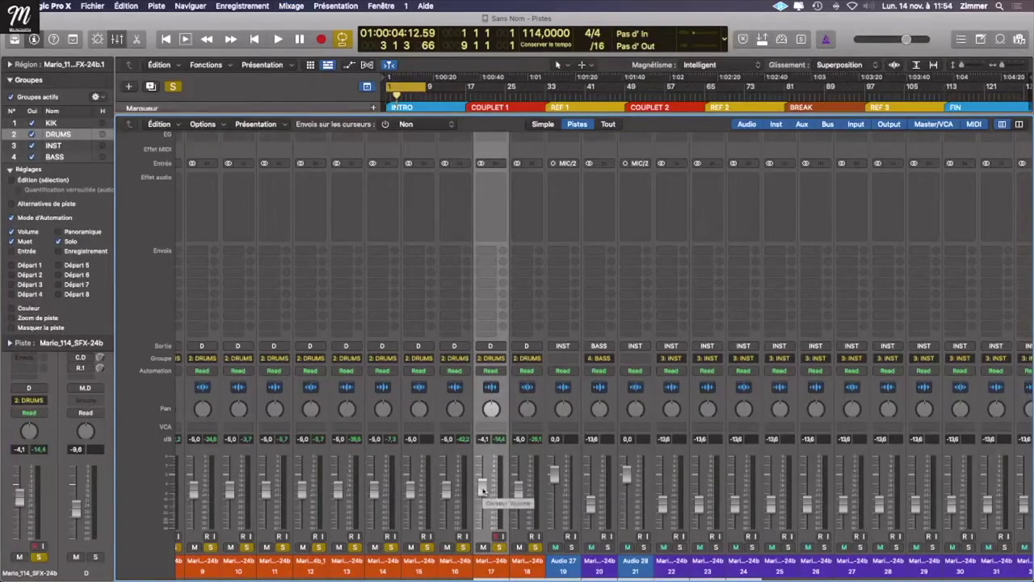
drag(482, 488, 481, 487)
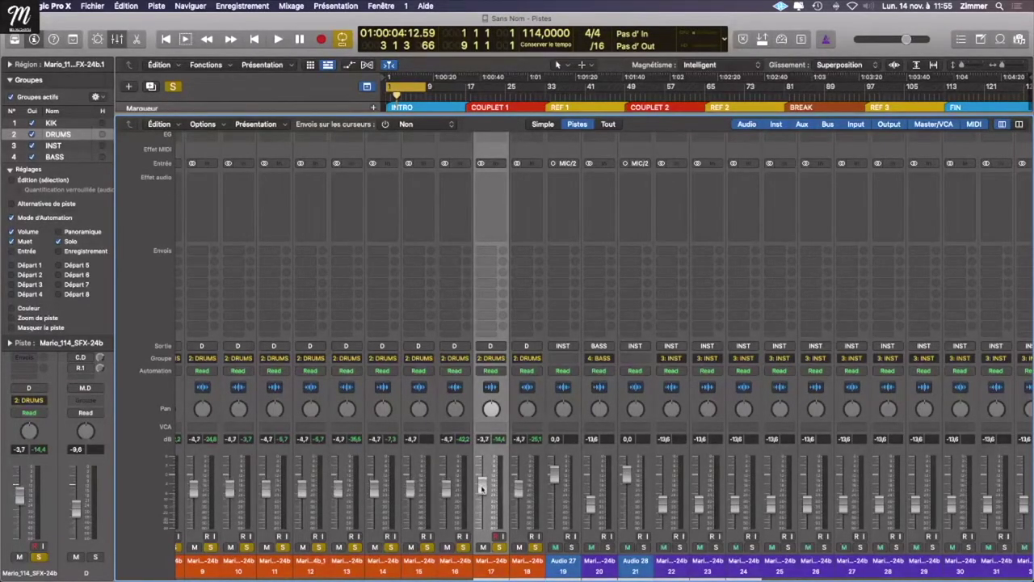
Step: Audition the DRUMS group together with the soloed INST group at -10.8 dB
key(space)
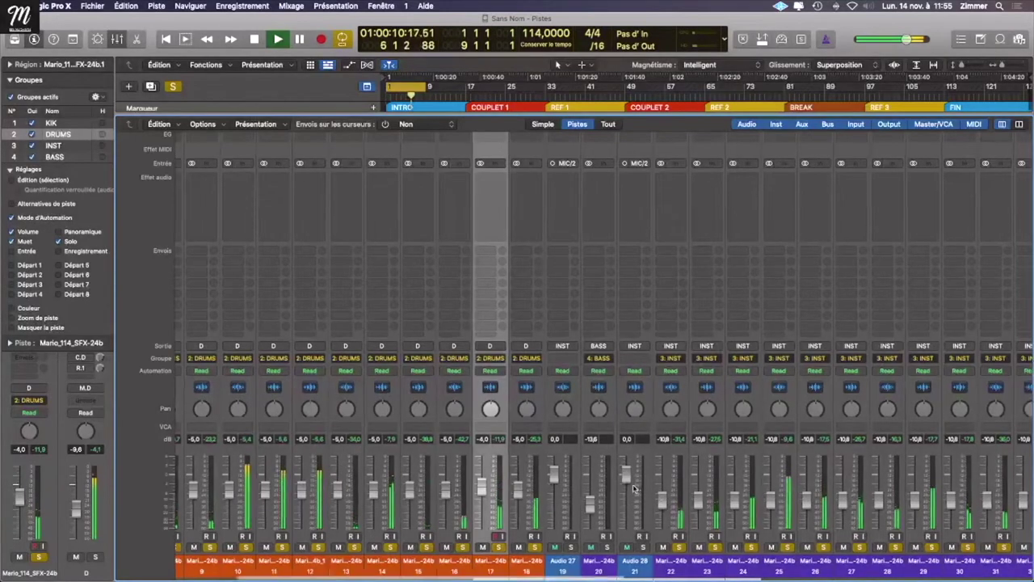
scroll(634, 488, right, 5)
key(space)
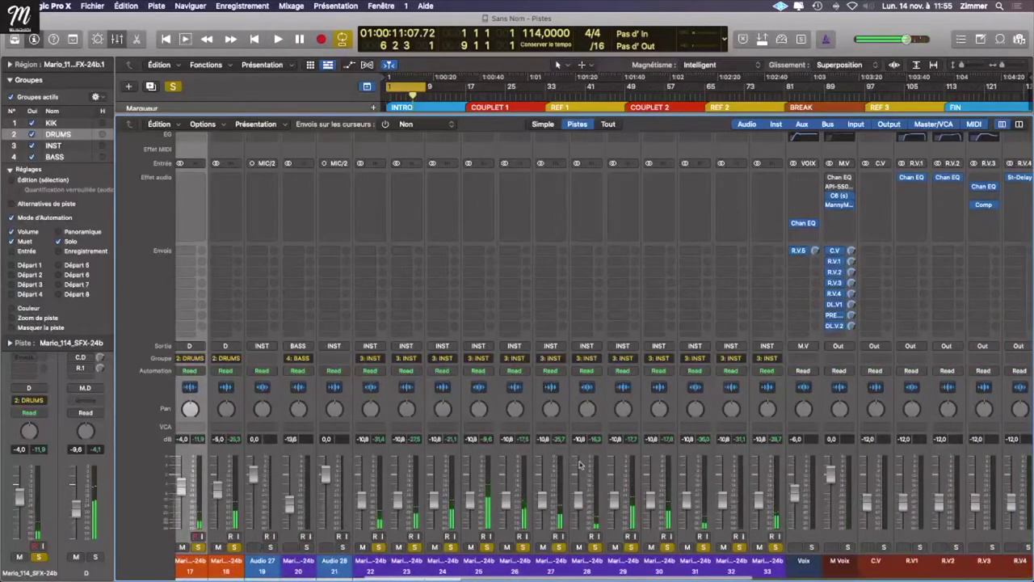
scroll(574, 466, right, 5)
scroll(575, 461, right, 6)
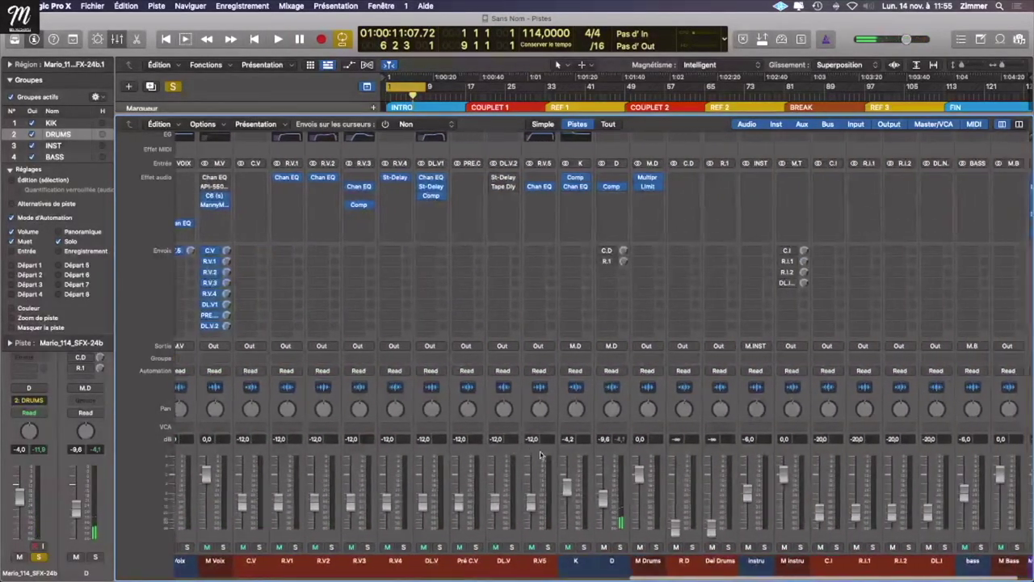
scroll(564, 449, left, 8)
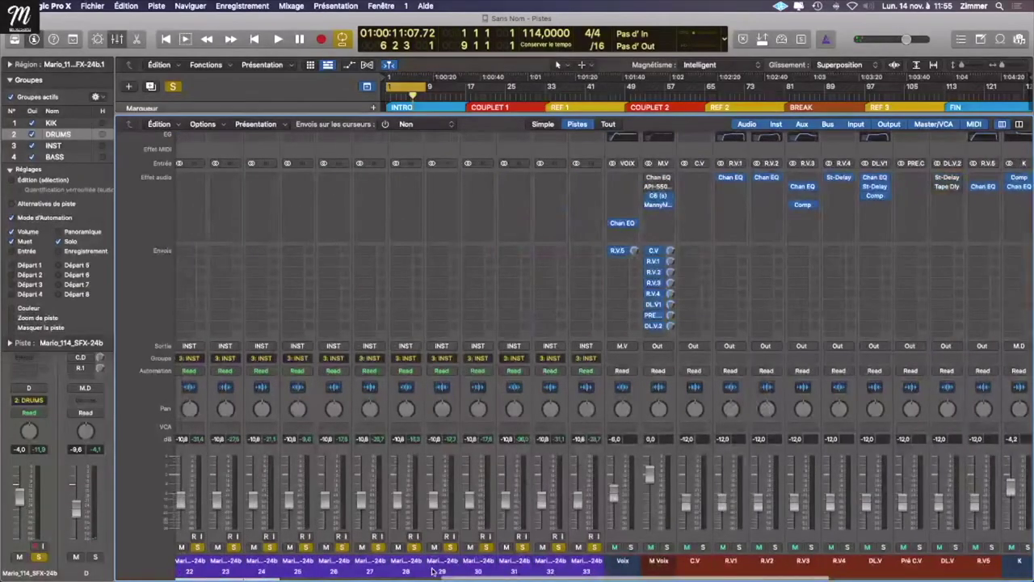
scroll(432, 566, left, 10)
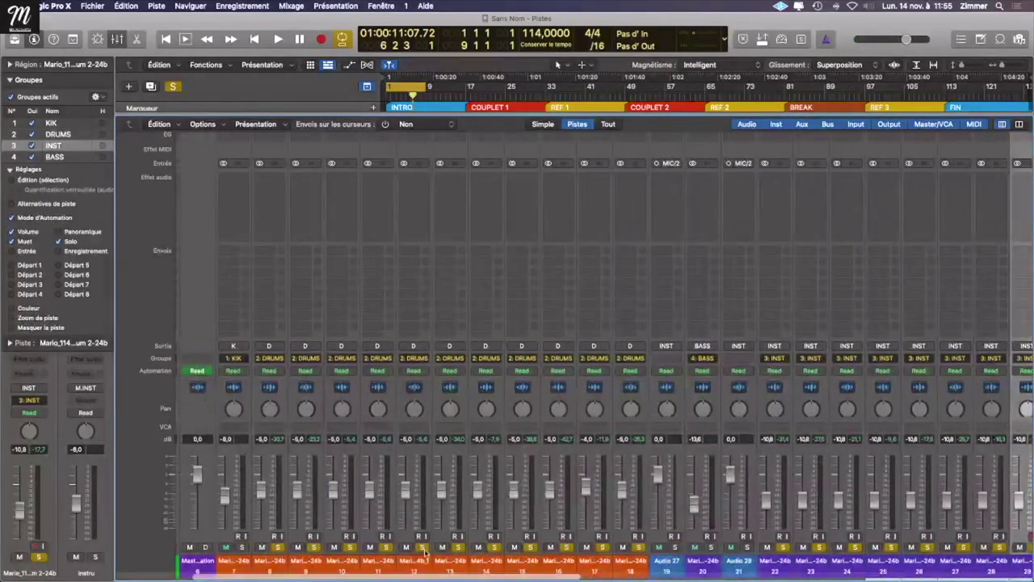
Step: Release the DRUMS group solo from channel 12 and play the soloed INST group through its buses
click(423, 548)
scroll(401, 548, right, 12)
key(space)
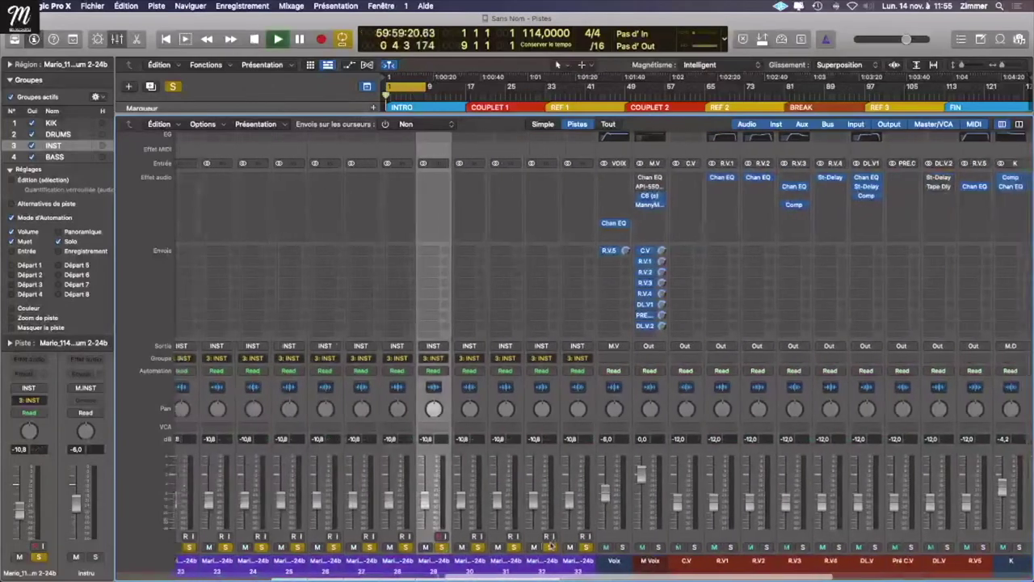
scroll(552, 536, right, 5)
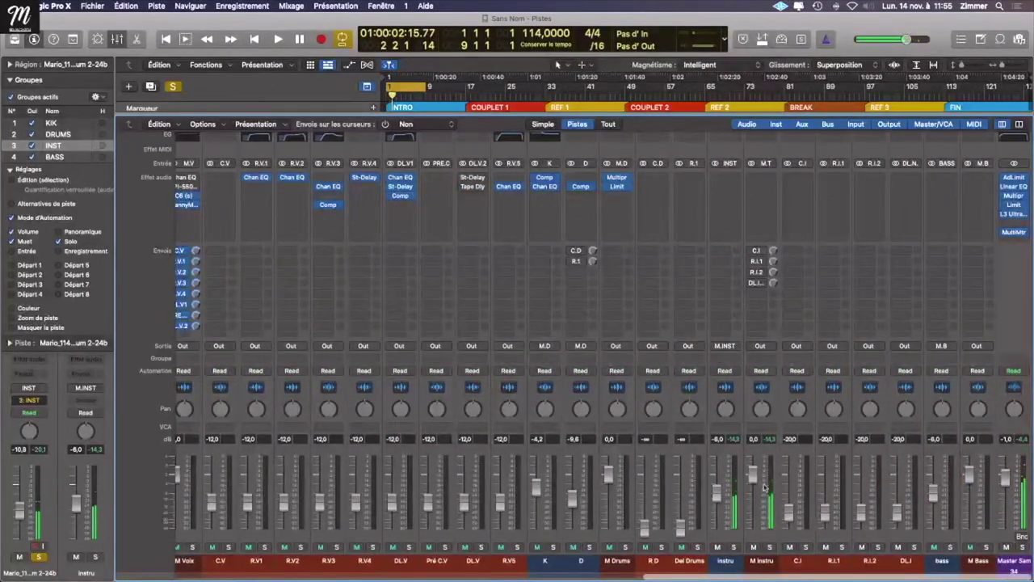
Step: Examine the routing from the Instru bus channel to the M Instru channel
click(732, 560)
click(764, 562)
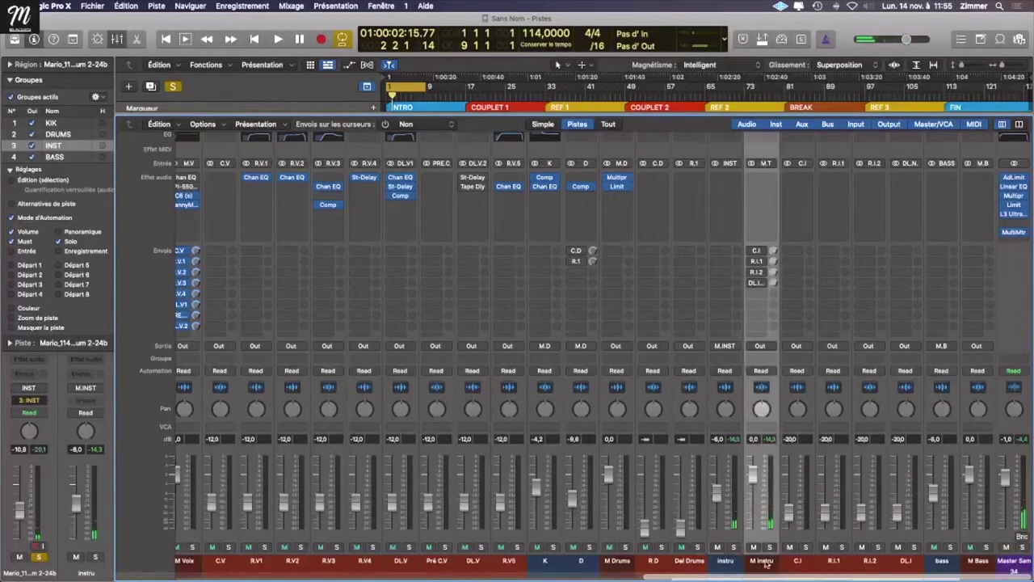
click(733, 563)
click(760, 563)
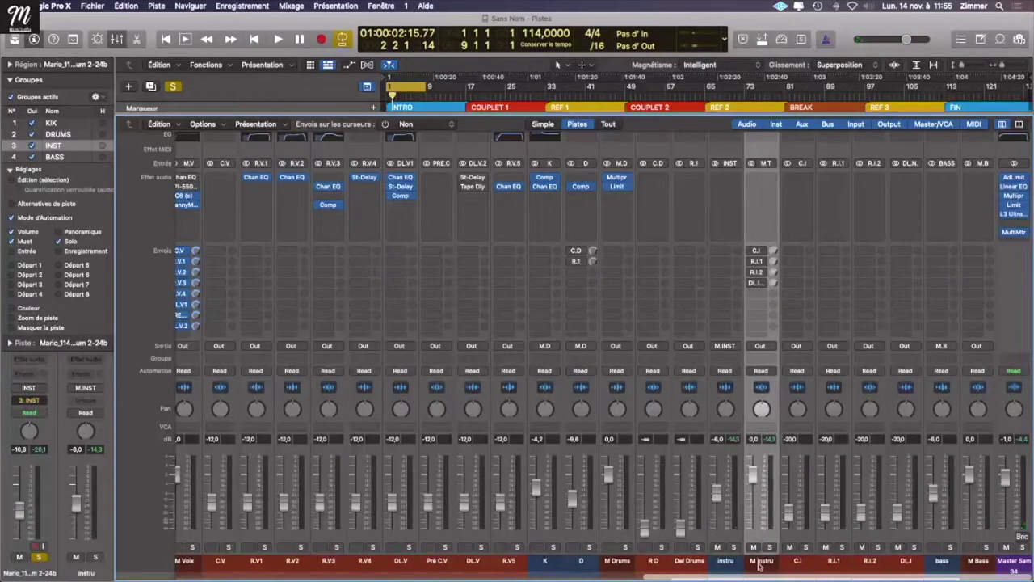
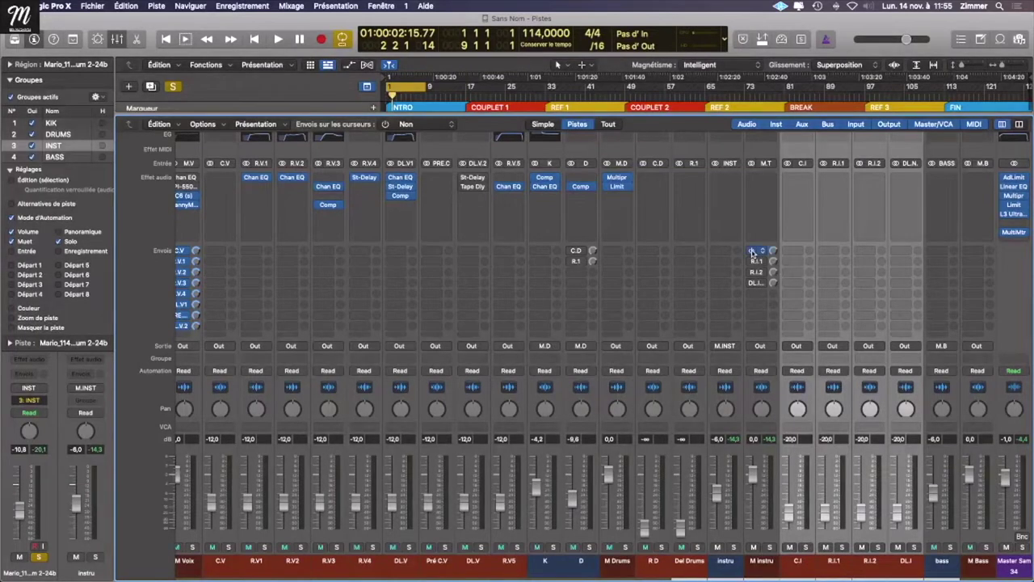
Step: Audition the C.I send on M Instru, raising the four instrument return faders to -16.0 dB and C.I to -14.2 dB
key(space)
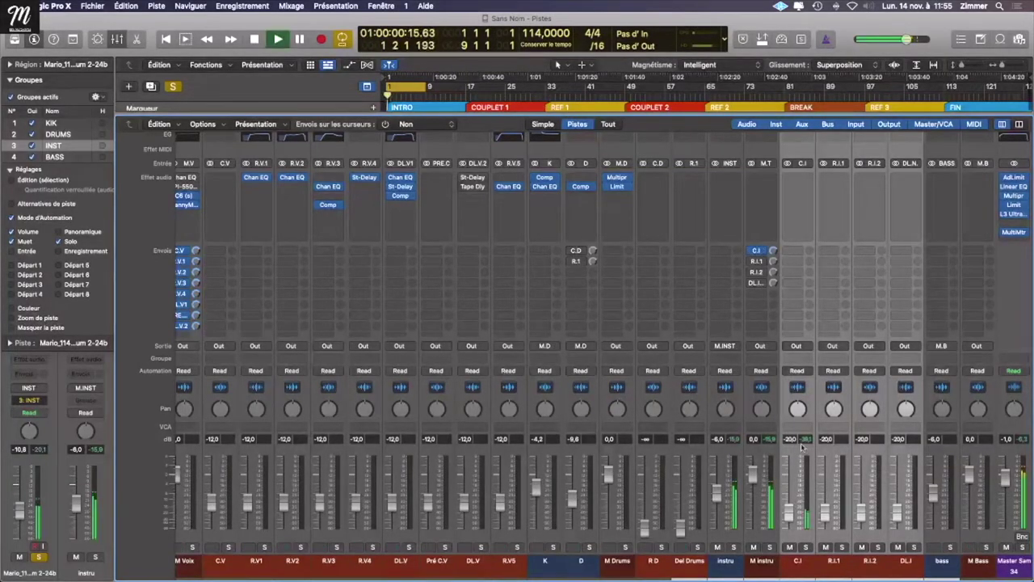
drag(791, 517, 789, 507)
key(g)
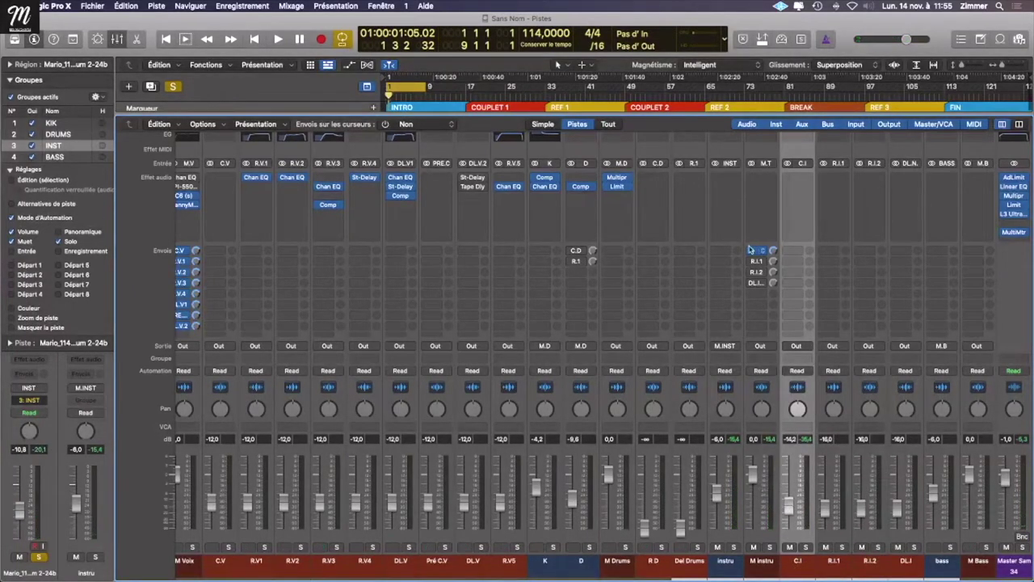
key(space)
key(Return)
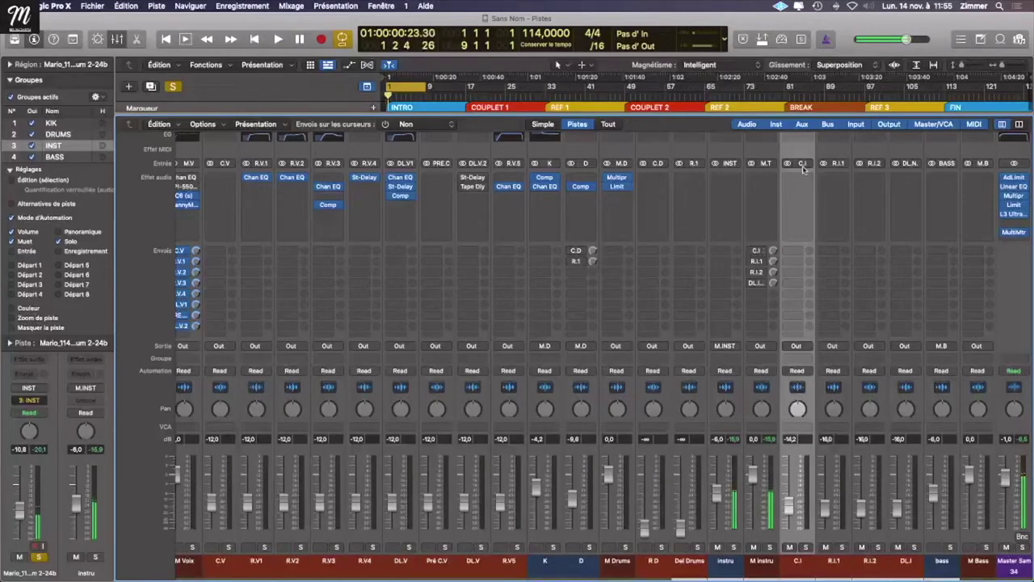
Step: Insert a stereo Compressor on the C.I return channel and move its window clear of the instrument channels
click(801, 176)
mouse_move(800, 227)
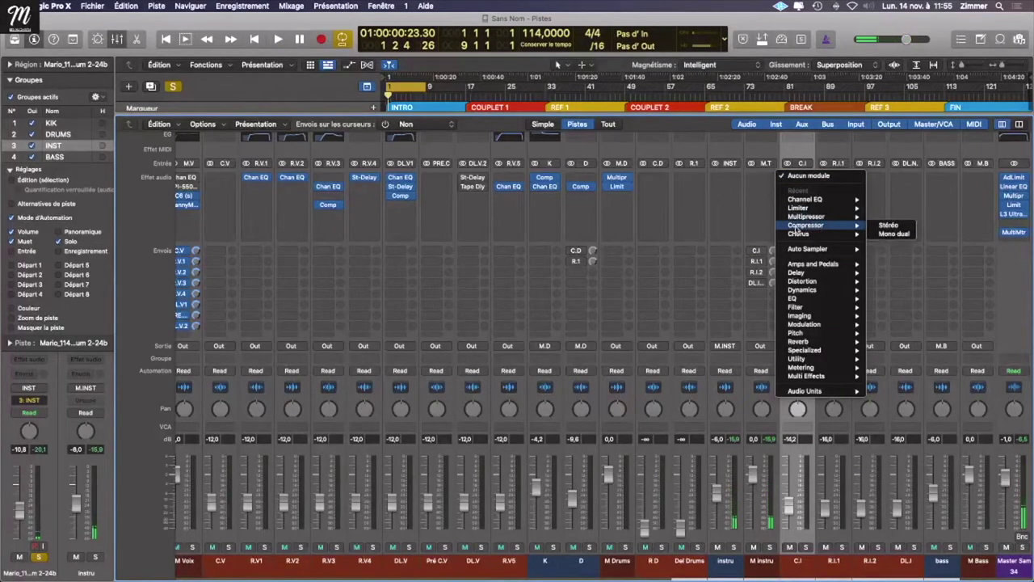
click(887, 224)
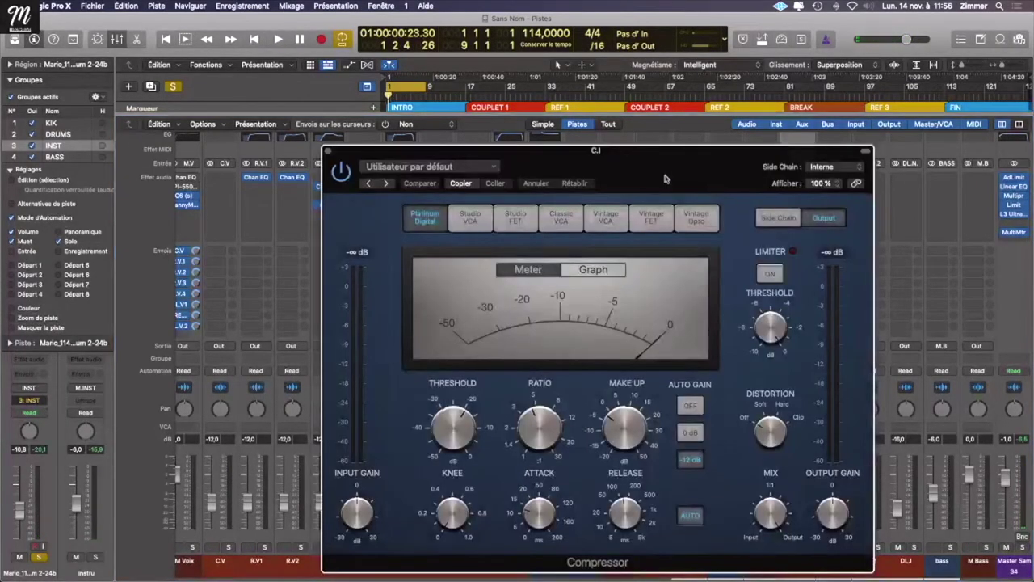
drag(664, 178, 370, 128)
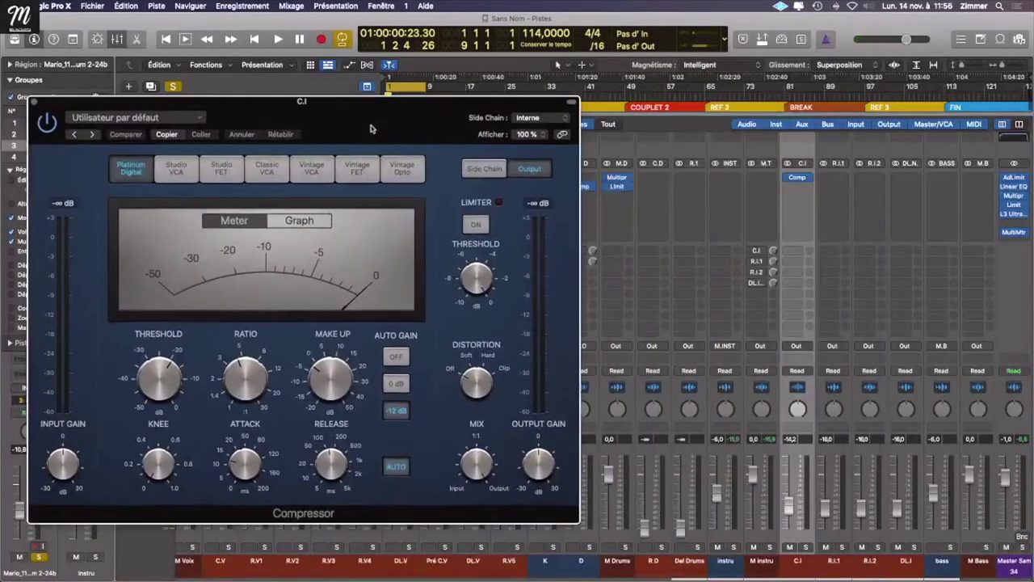
Step: Solo the C.I return and adjust the compressor's threshold and ratio, to about 3.2:1, while listening to the playback
click(807, 548)
key(space)
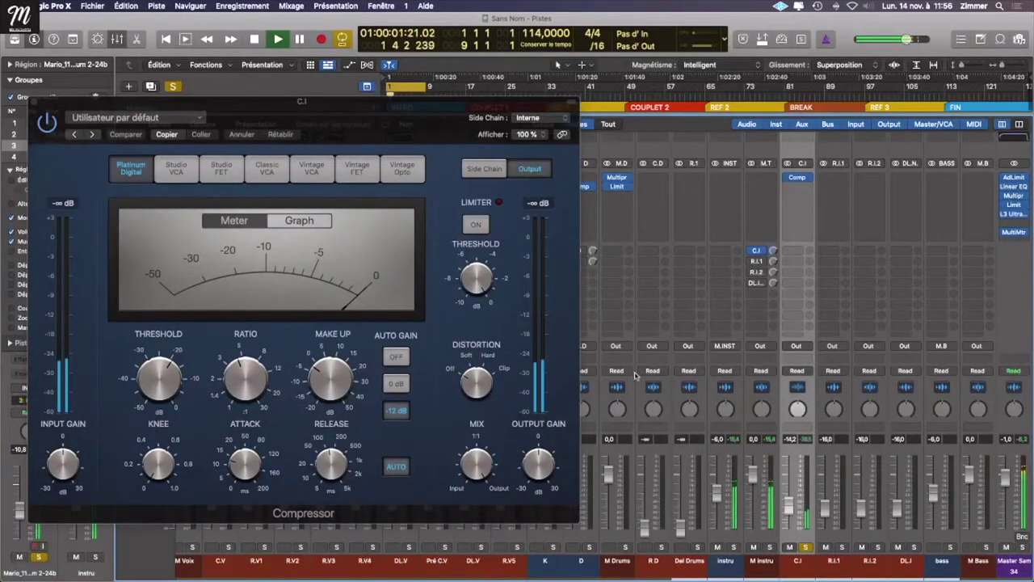
drag(169, 374, 170, 367)
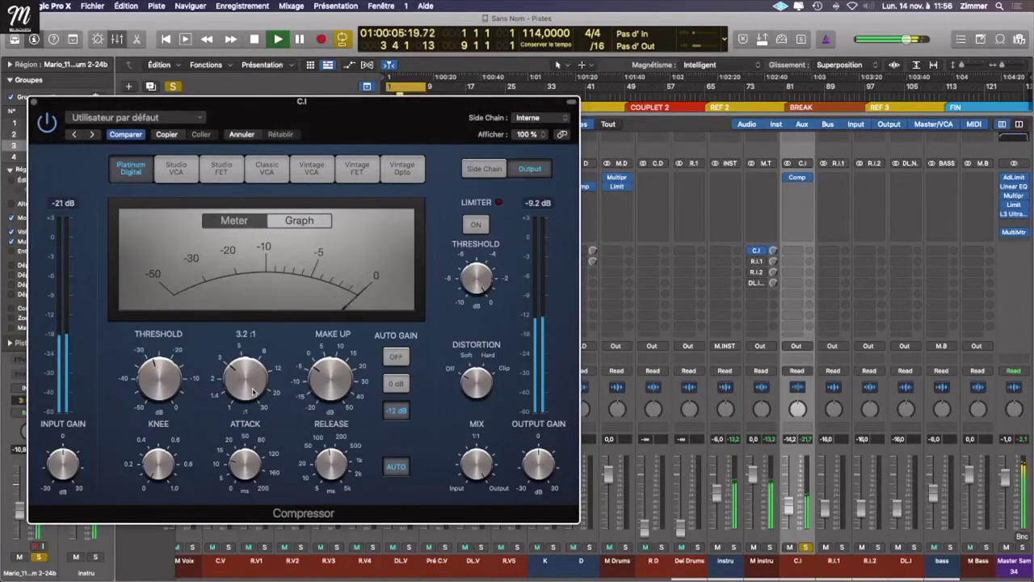
key(super+w)
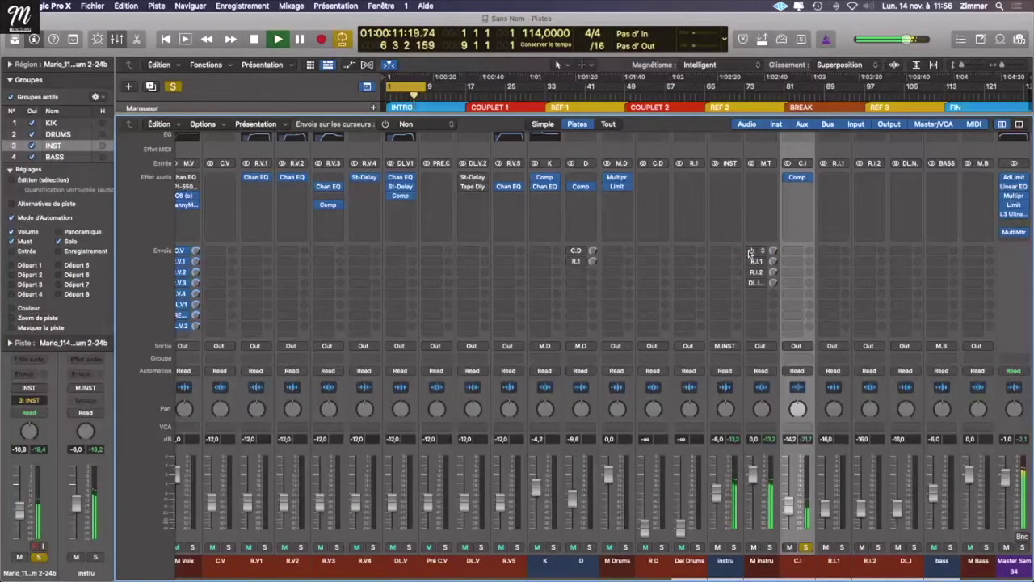
key(space)
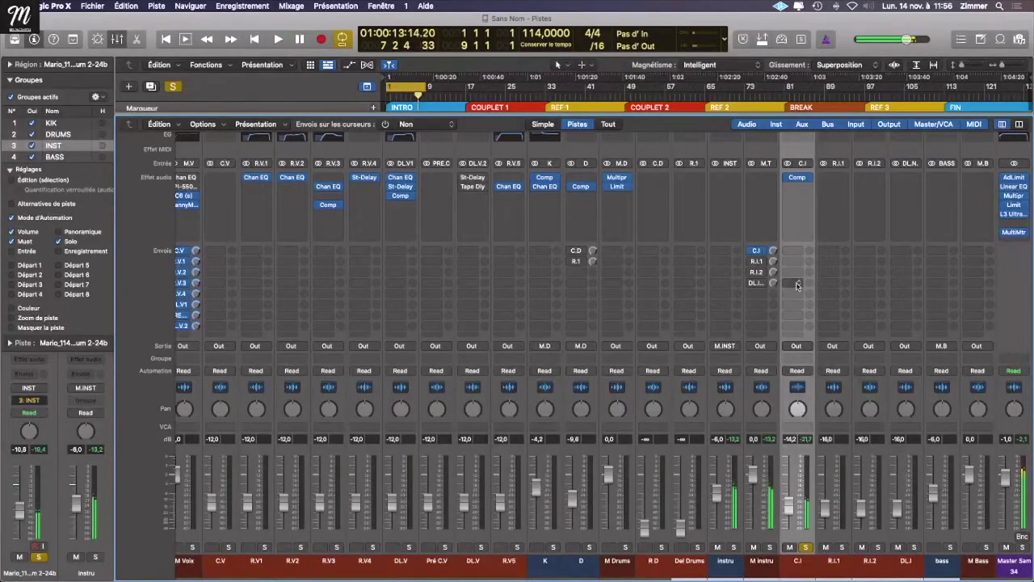
Step: Insert a Space Designer reverb on the R.I.1 return channel
click(836, 179)
mouse_move(859, 309)
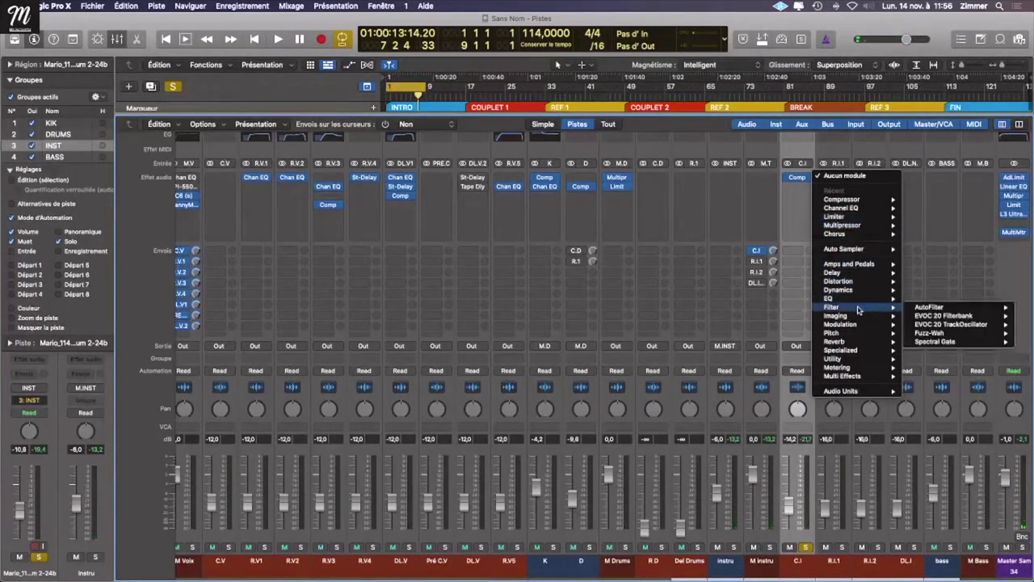
mouse_move(858, 341)
mouse_move(961, 352)
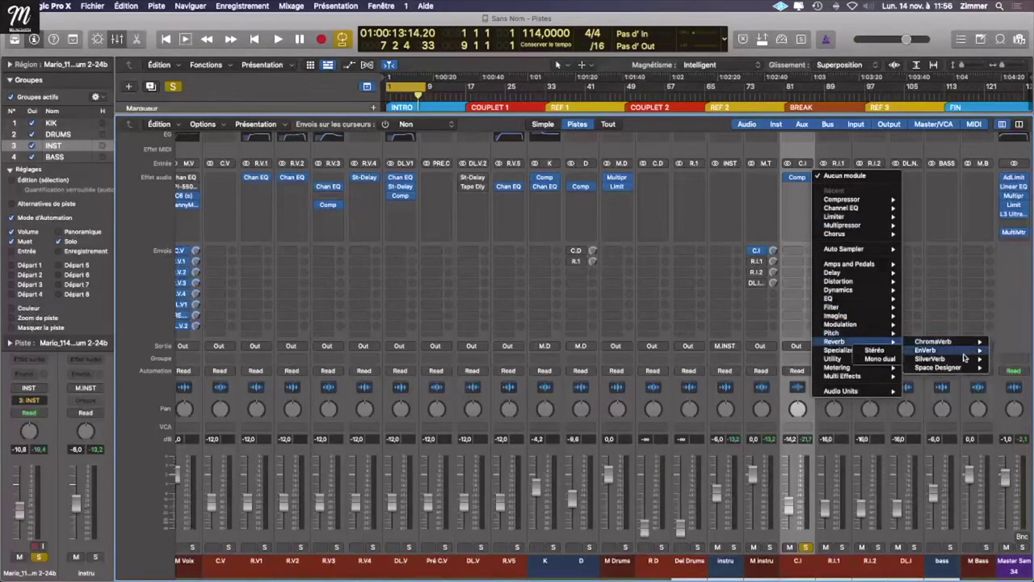
key(Escape)
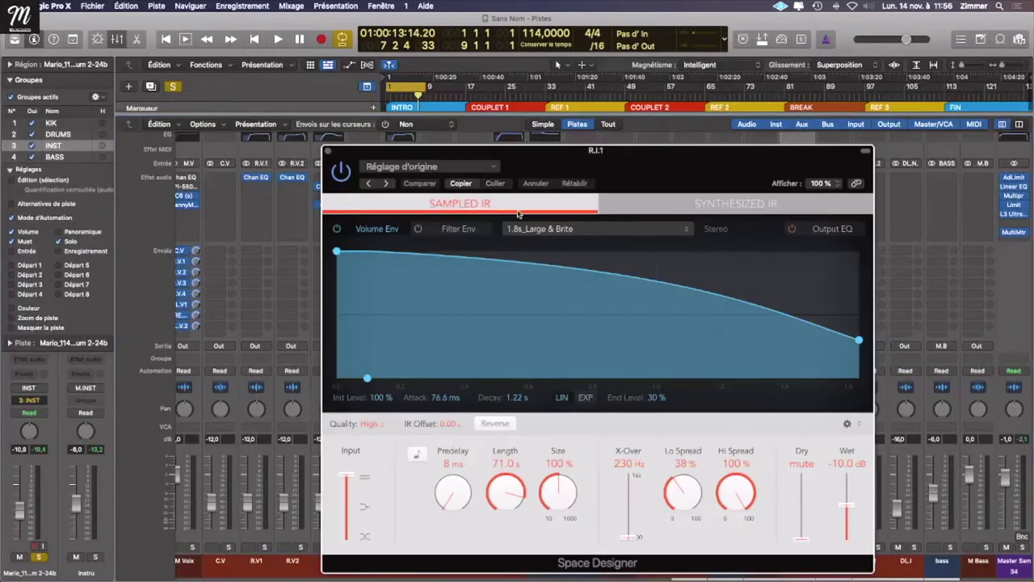
Step: Load the Large Spaces room preset 01.8s Bright Chamber in the R.I.1 reverb and set its Wet level to 0.0 dB
drag(442, 170, 391, 161)
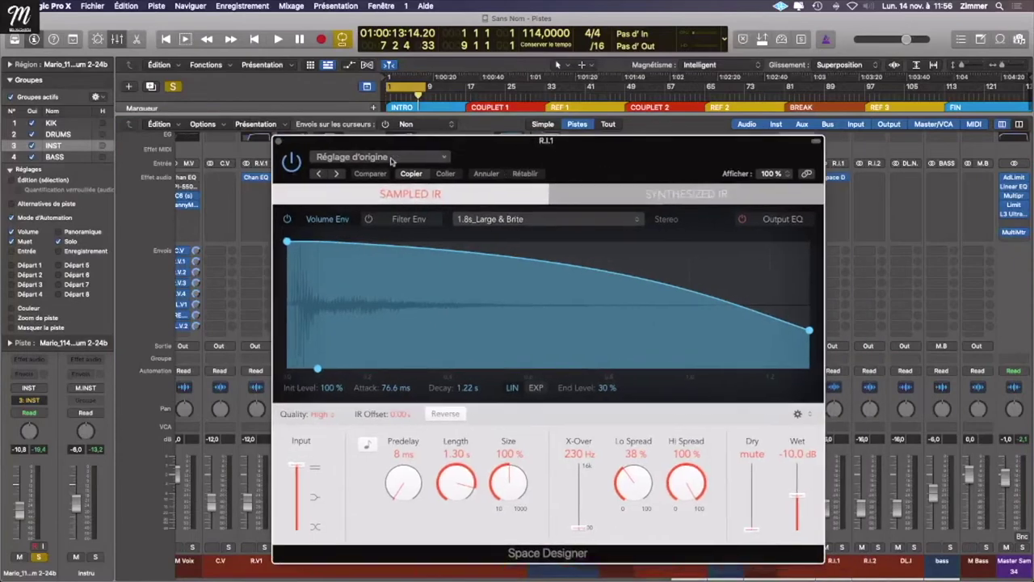
click(391, 161)
mouse_move(481, 369)
mouse_move(664, 368)
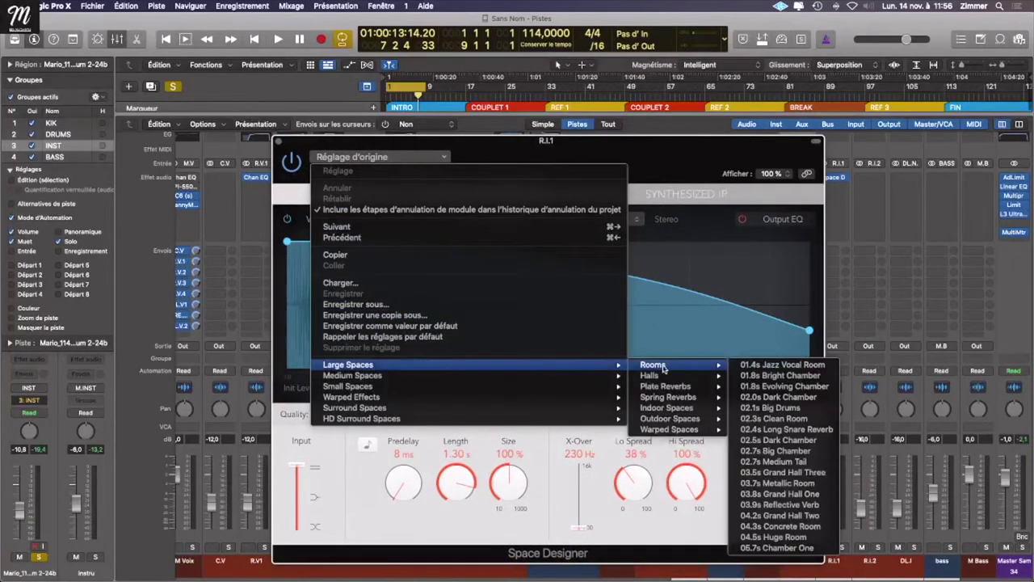
click(799, 375)
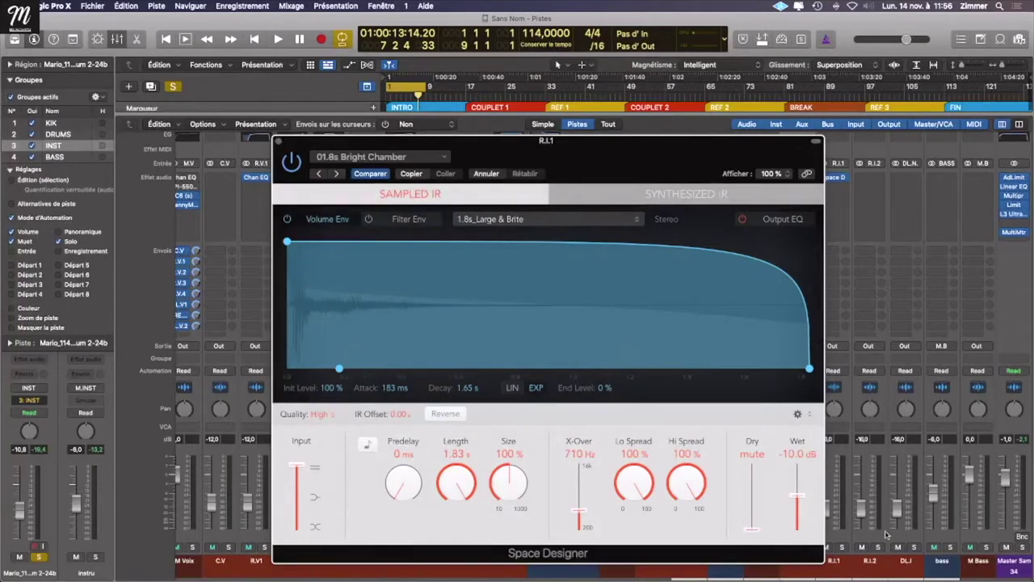
drag(800, 501, 776, 363)
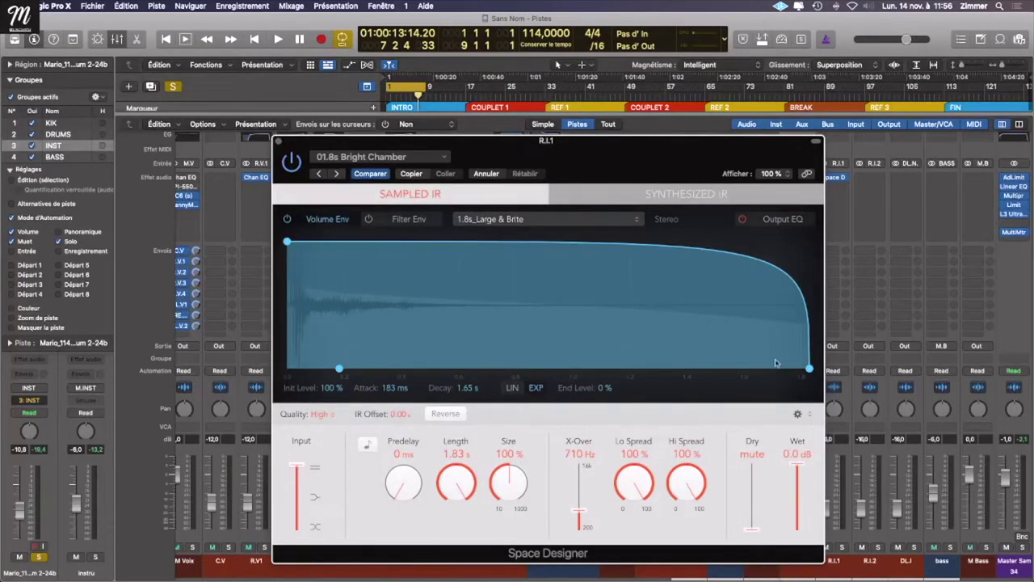
click(279, 142)
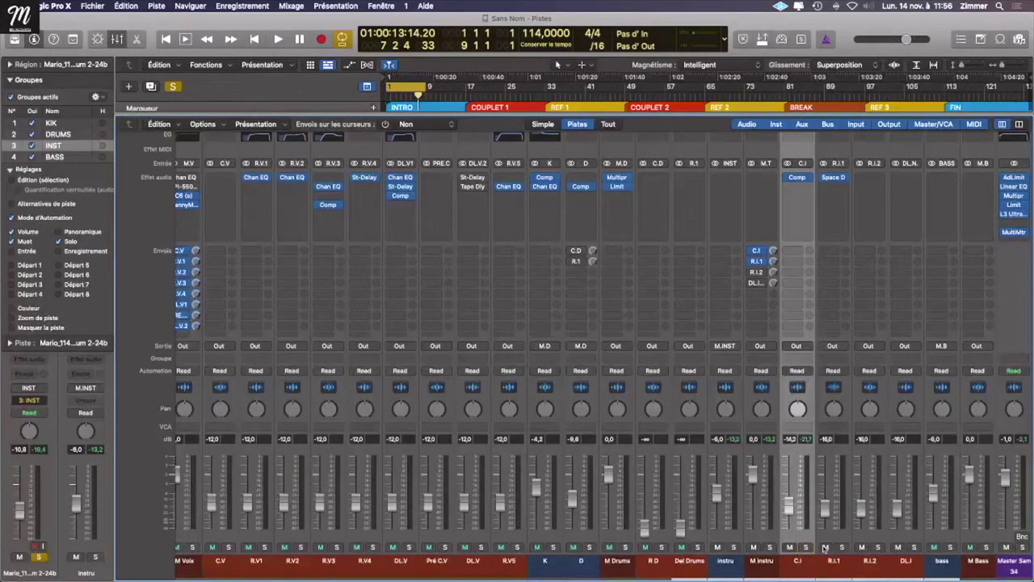
Step: Solo the R.I.1 return without the instrument tracks and set its fader to -15.6 dB while listening
key(space)
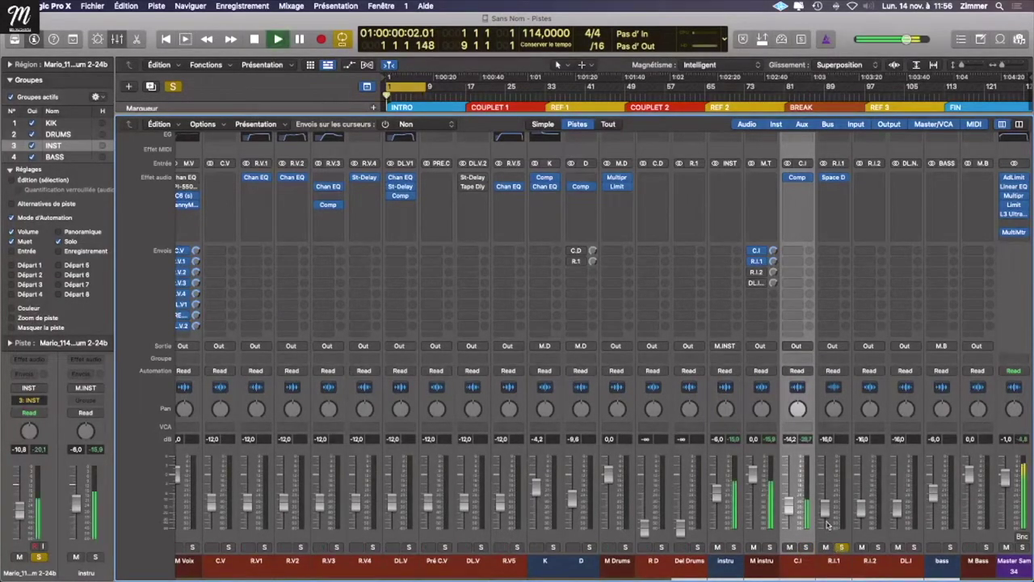
scroll(612, 557, left, 10)
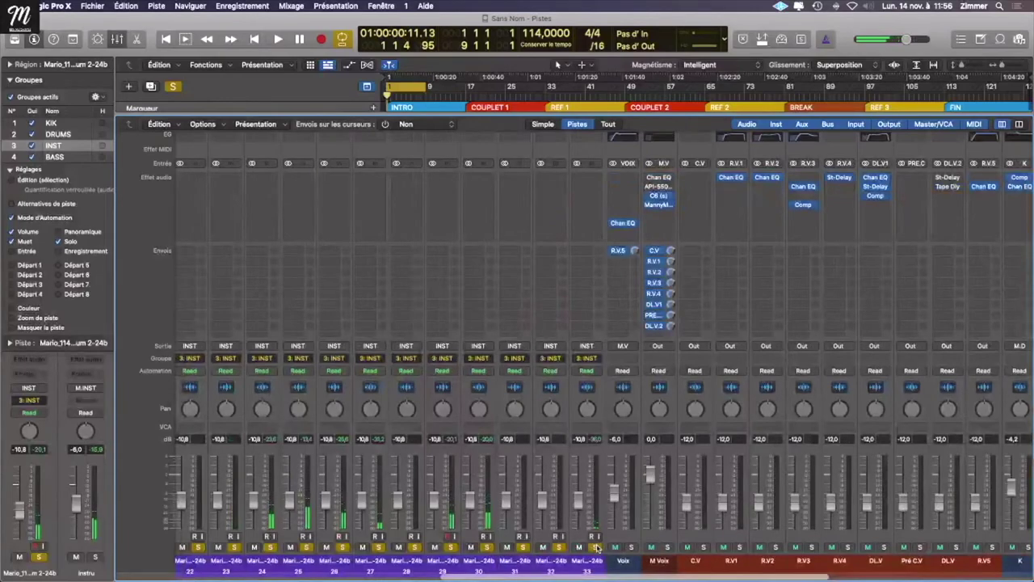
scroll(612, 574, right, 10)
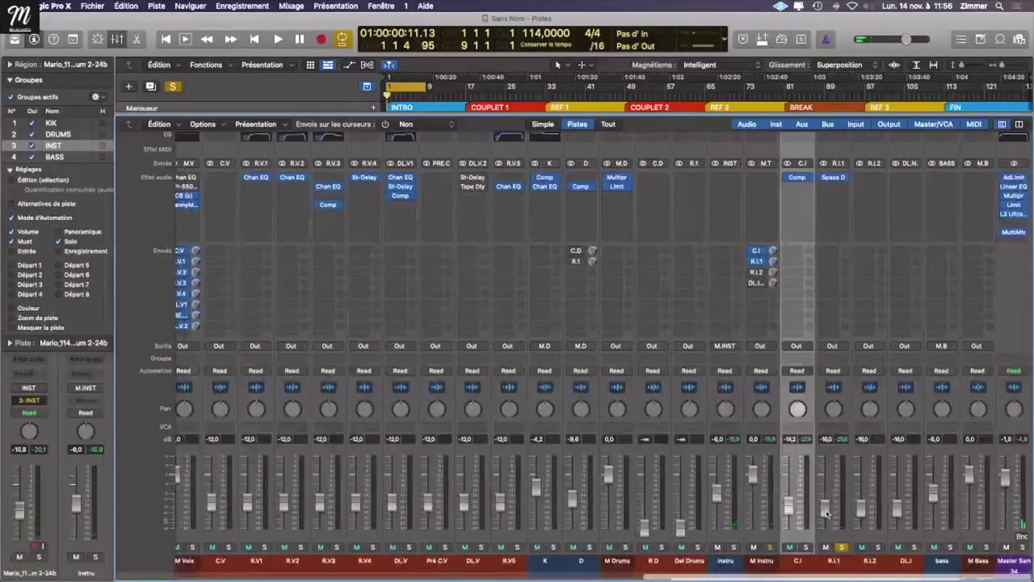
key(space)
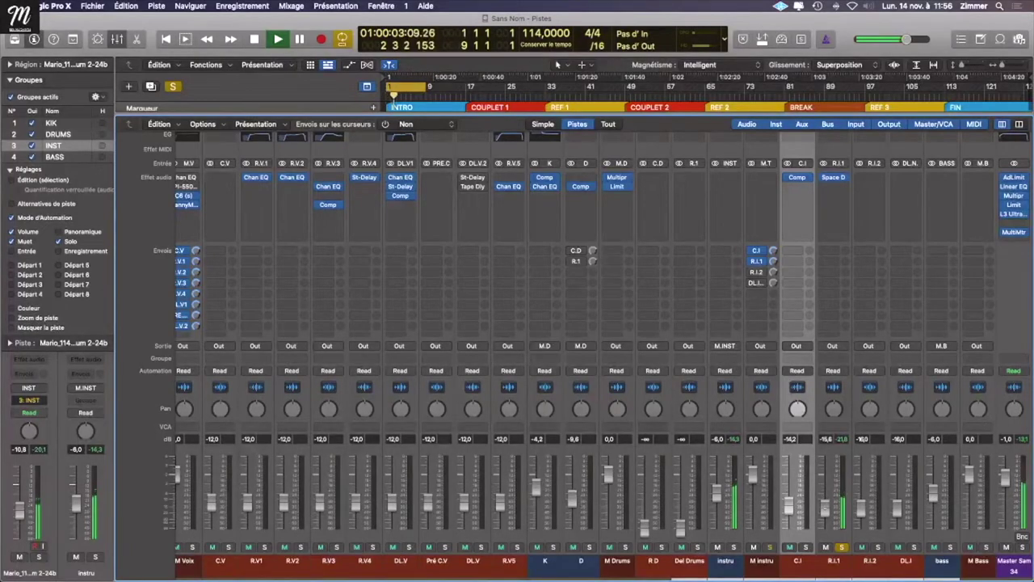
Step: Insert a Channel EQ on the R.I.1 return and load the EQ 2 ratio preset
scroll(839, 159, up, 2)
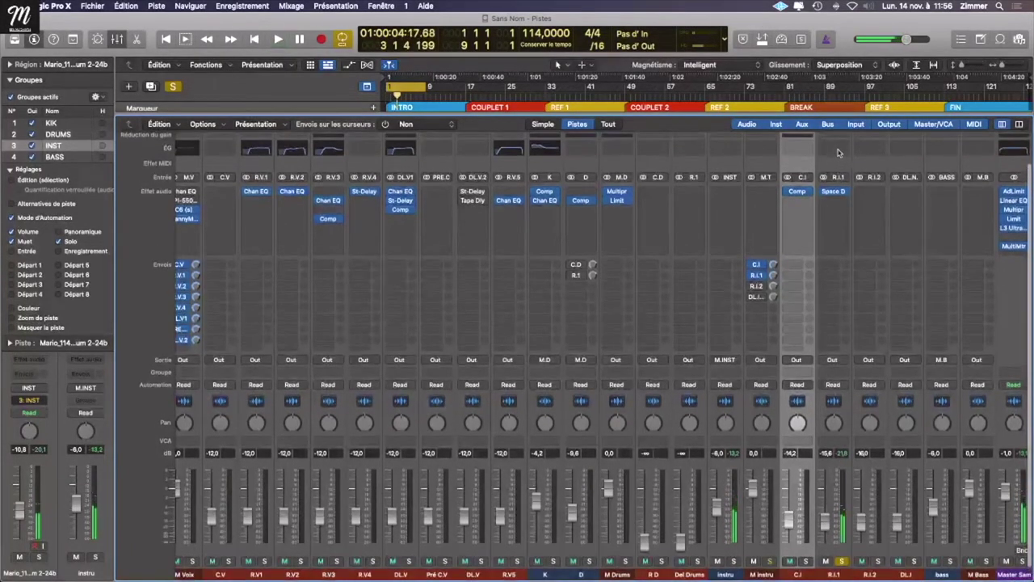
click(838, 150)
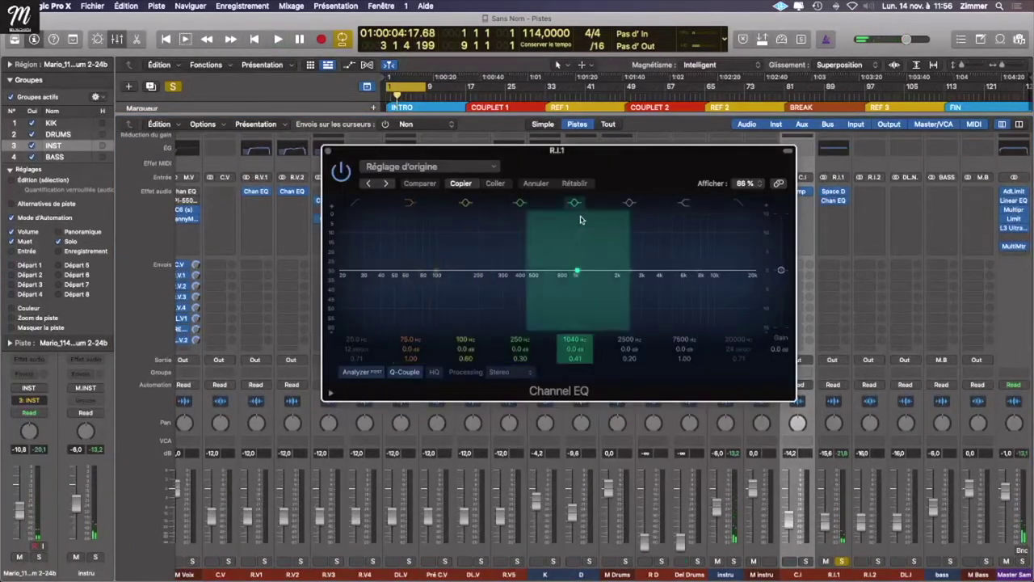
drag(653, 175, 570, 162)
click(302, 169)
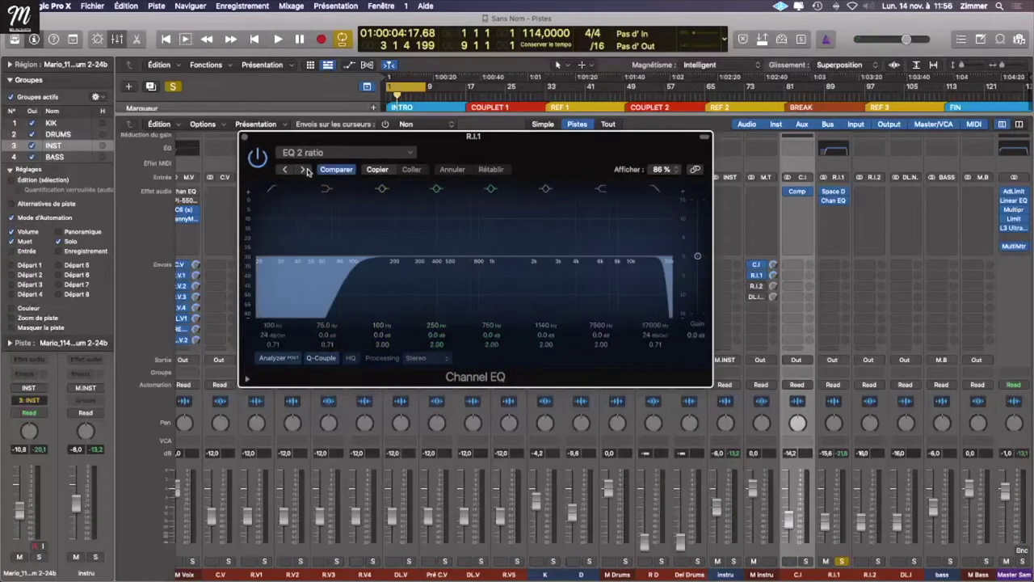
Step: Raise the low cut of the R.I.1 EQ and boost its high mids during playback, ending with the EQ window closed
drag(366, 265, 436, 261)
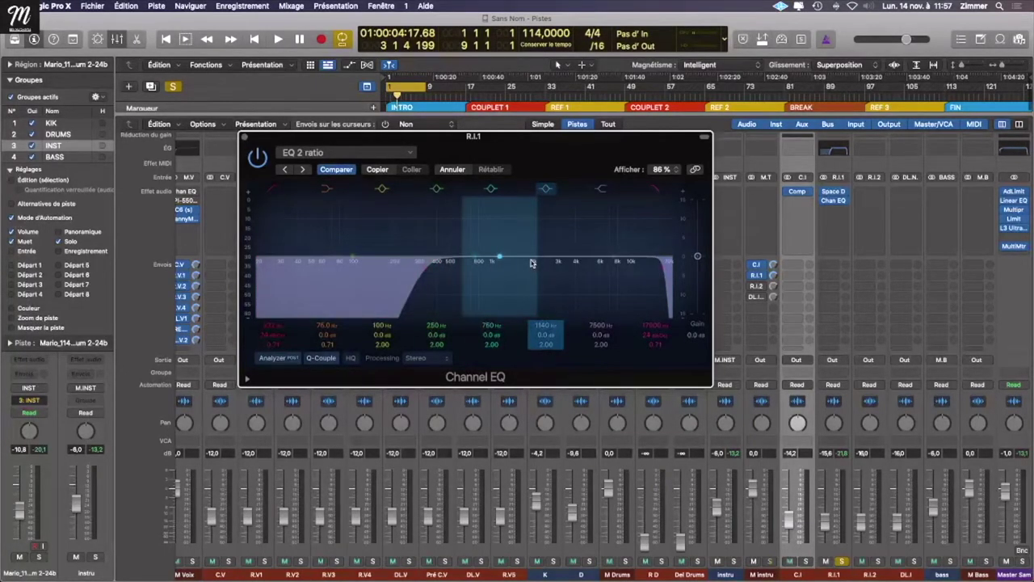
key(space)
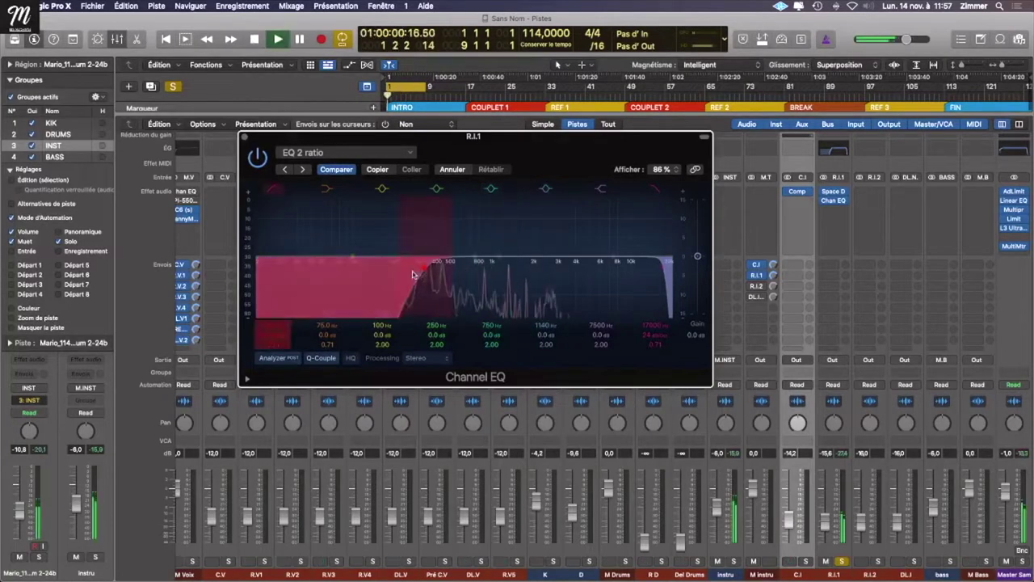
drag(548, 268, 592, 247)
key(space)
click(243, 139)
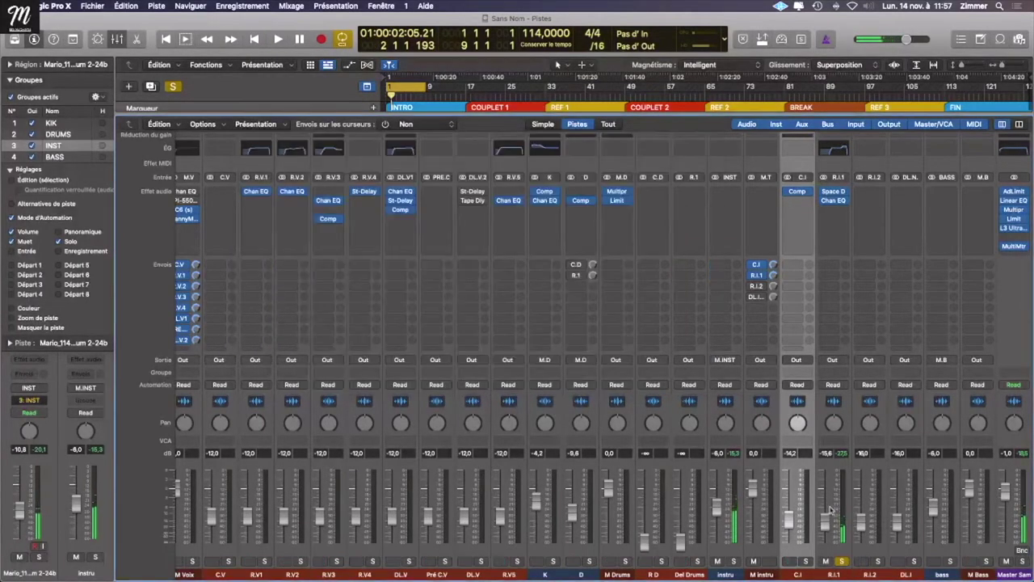
Step: Remove the solo from the R.I.1 return, listen to the full mix briefly, and solo the INST group
click(842, 562)
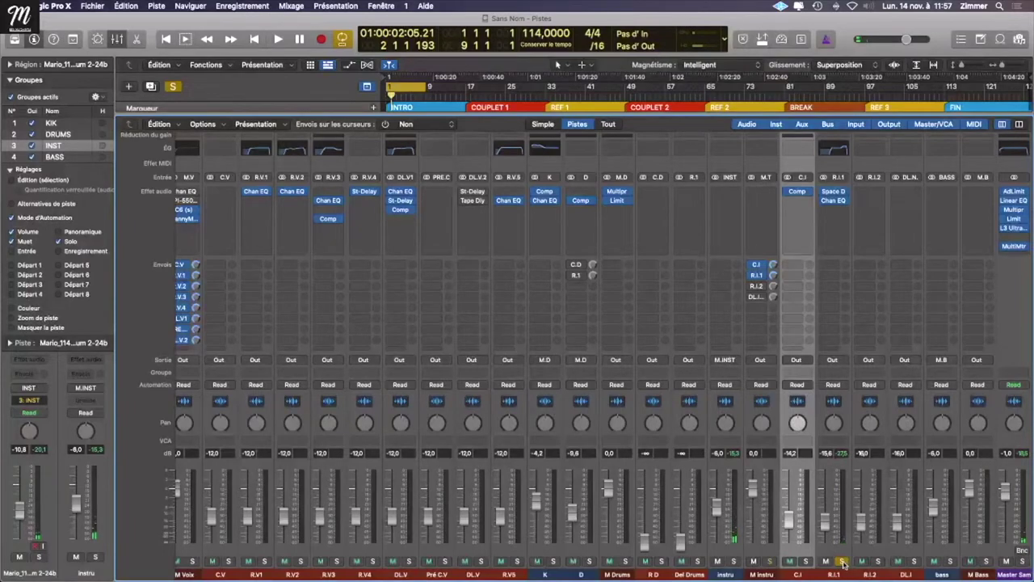
key(space)
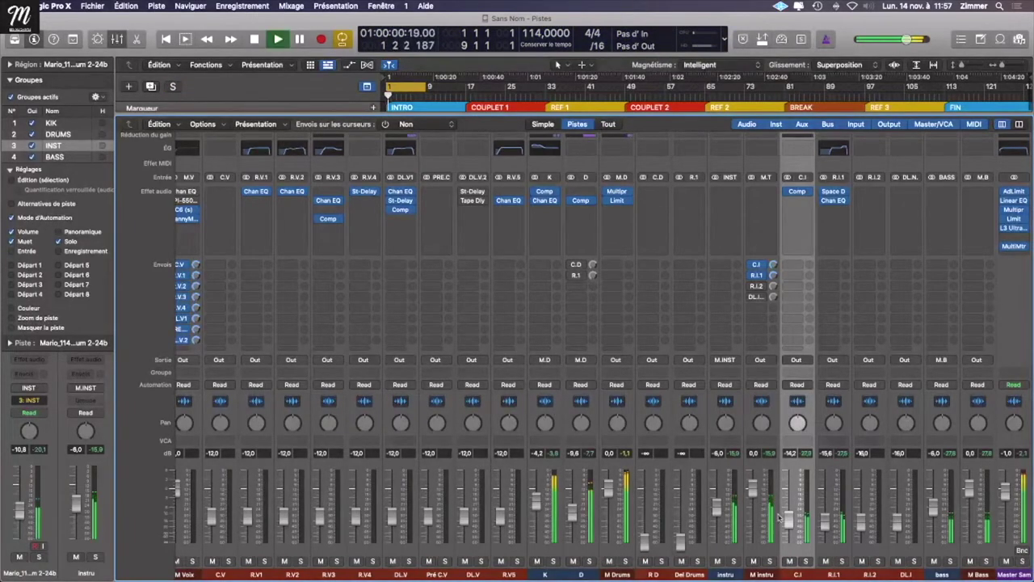
key(space)
scroll(780, 517, left, 10)
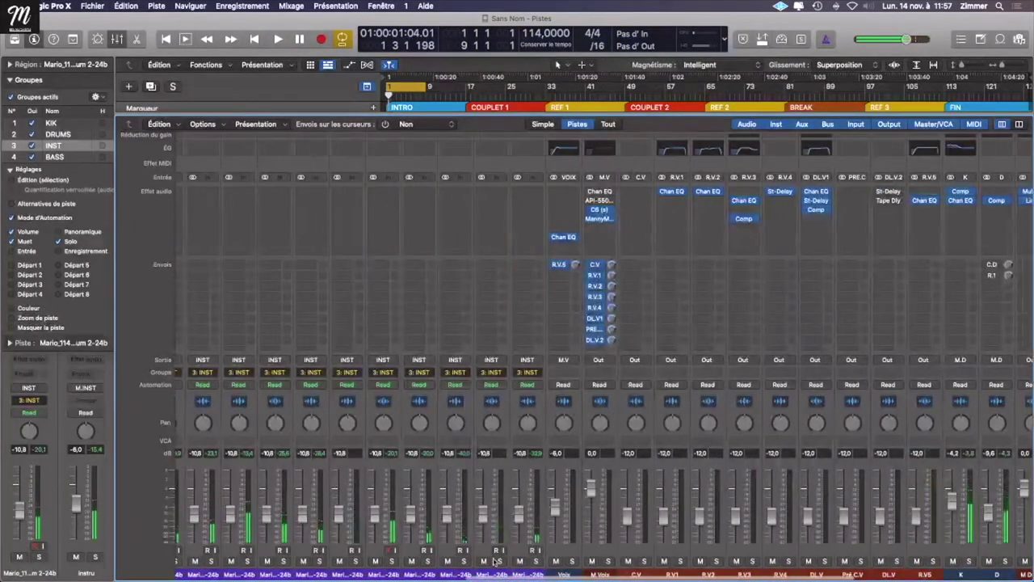
click(498, 561)
Step: Balance the returns against the soloed instruments, setting C.I to -9.2 dB and R.I.1 to -13.0 dB during playback
scroll(456, 484, right, 9)
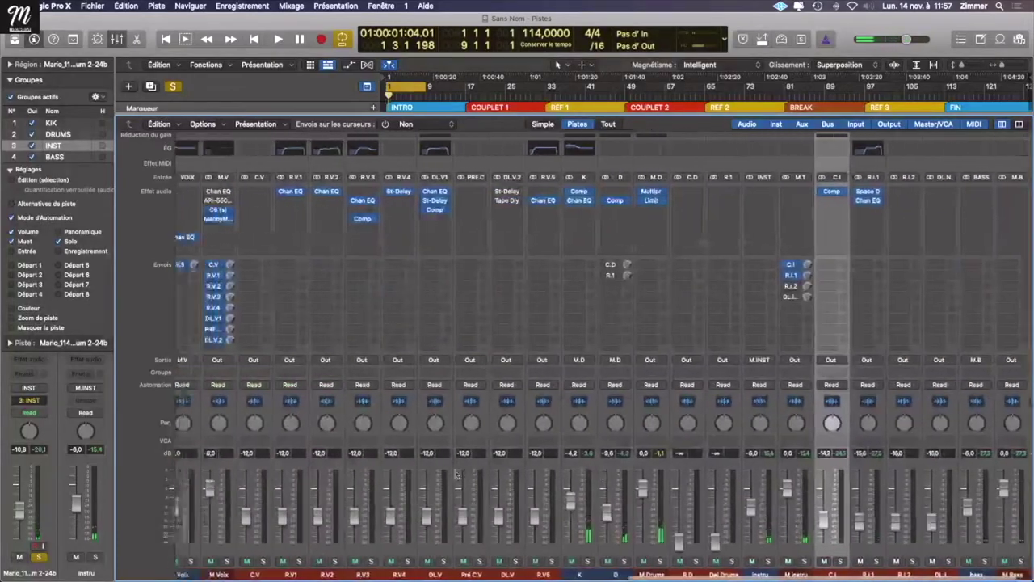
scroll(456, 475, right, 2)
key(space)
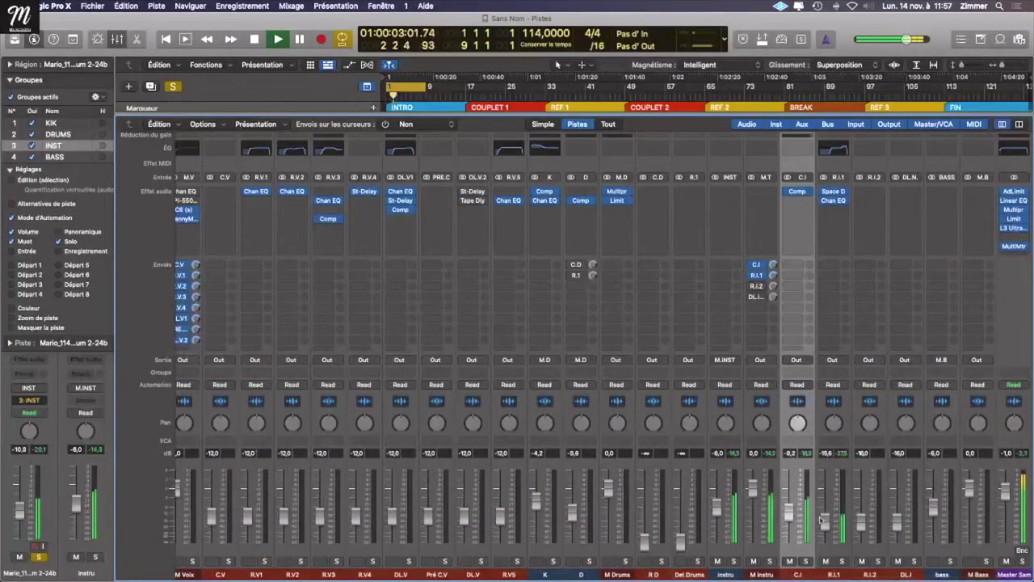
mouse_move(821, 520)
mouse_down()
mouse_move(825, 494)
mouse_move(825, 514)
mouse_up()
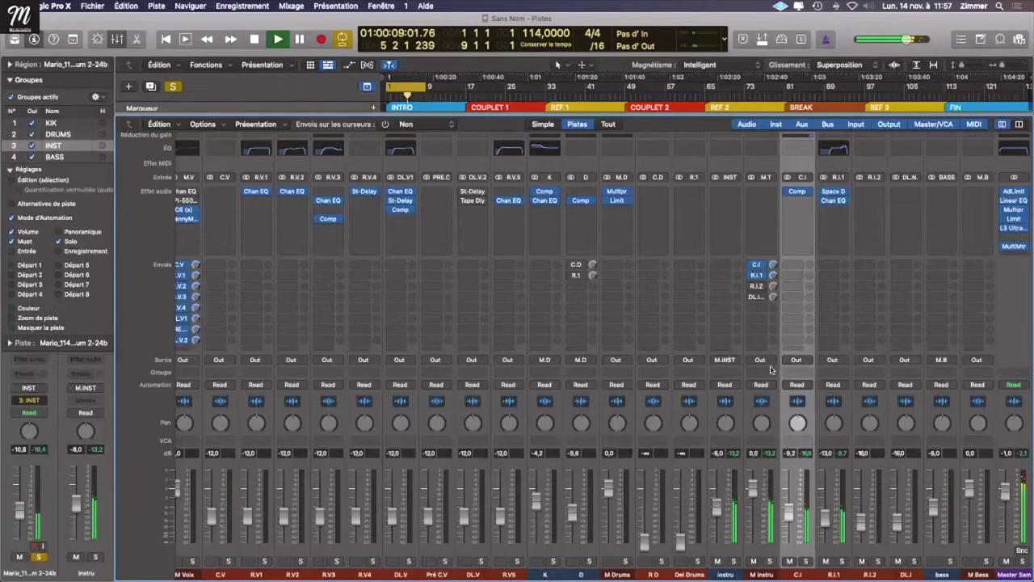
Step: Clear all active solos at once, listen to the whole mix, and stop playback
scroll(766, 344, left, 5)
scroll(765, 344, left, 6)
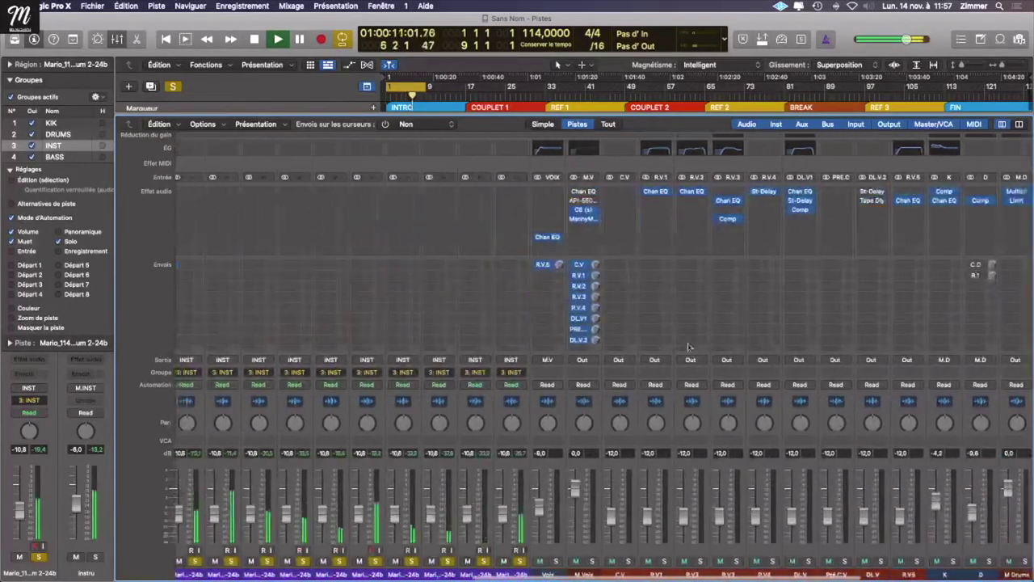
click(173, 87)
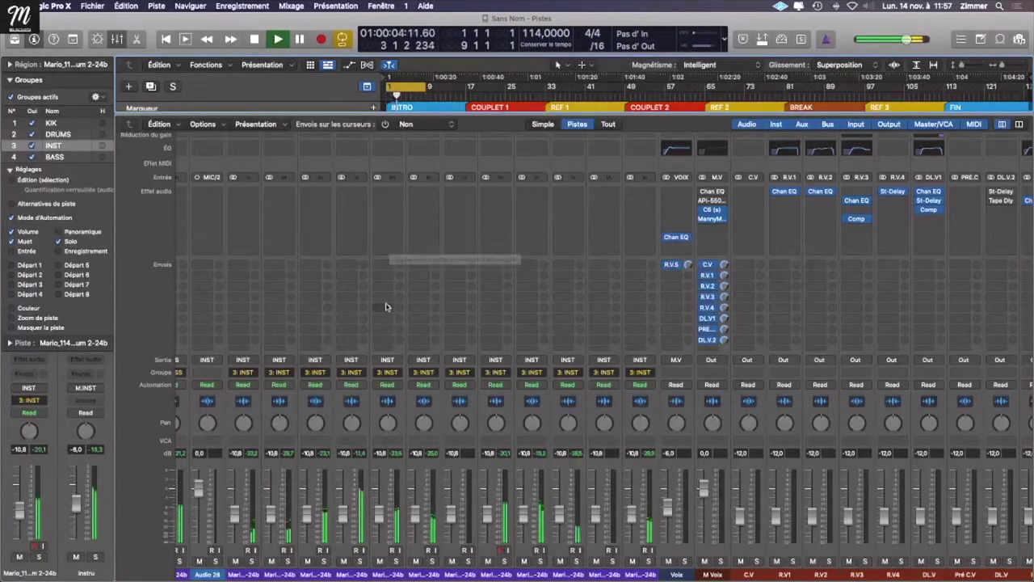
key(space)
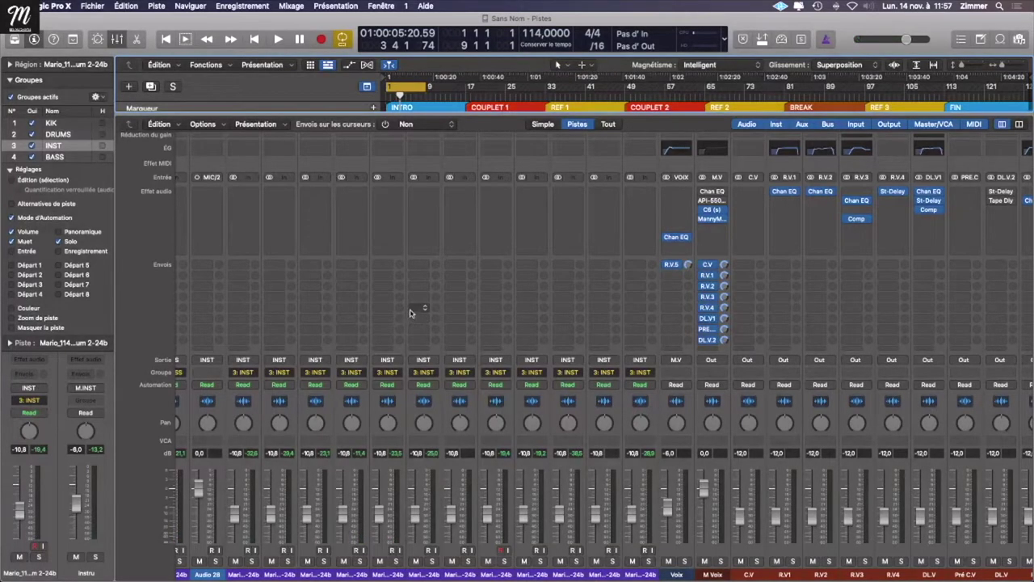
key(ctrl+Right)
key(ctrl+Left)
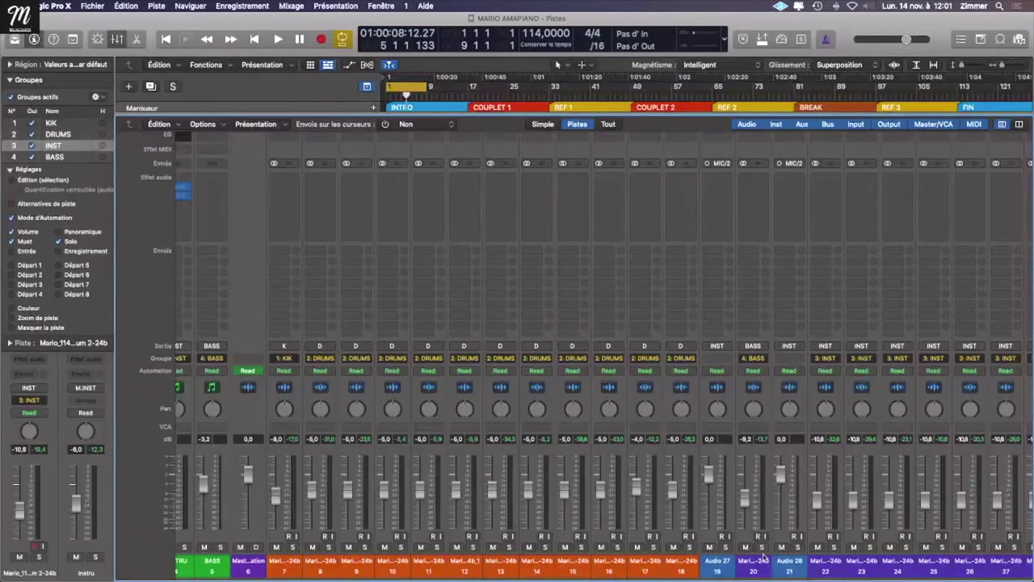
Step: Solo the bass sample on track 20 and limit the mixer to that track's own signal path
click(761, 548)
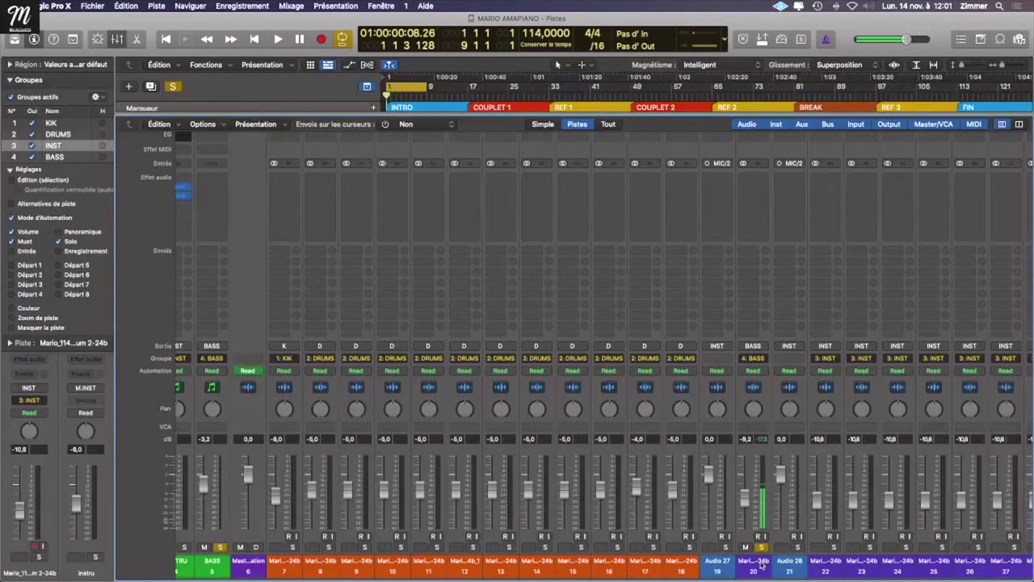
click(760, 566)
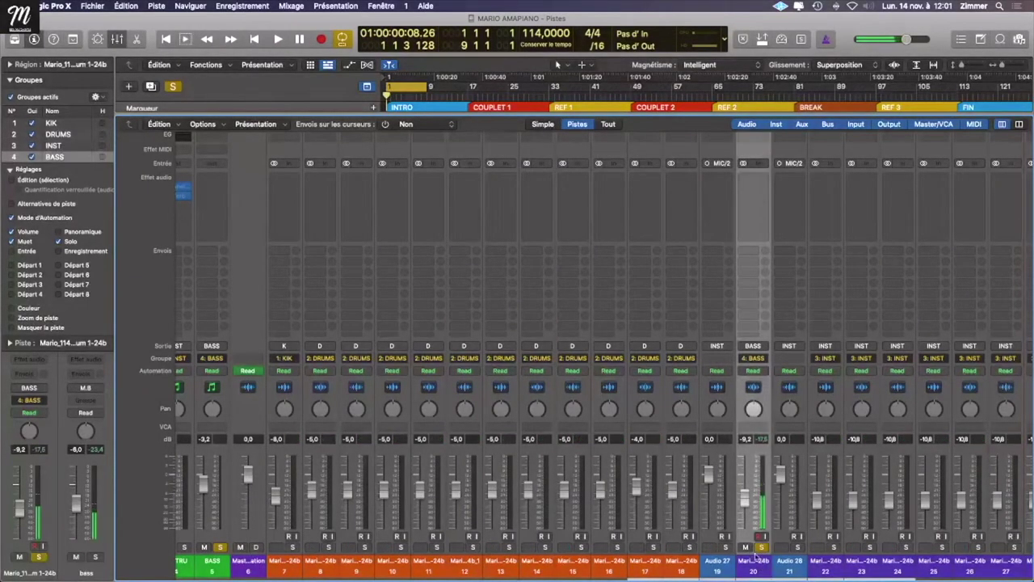
click(542, 124)
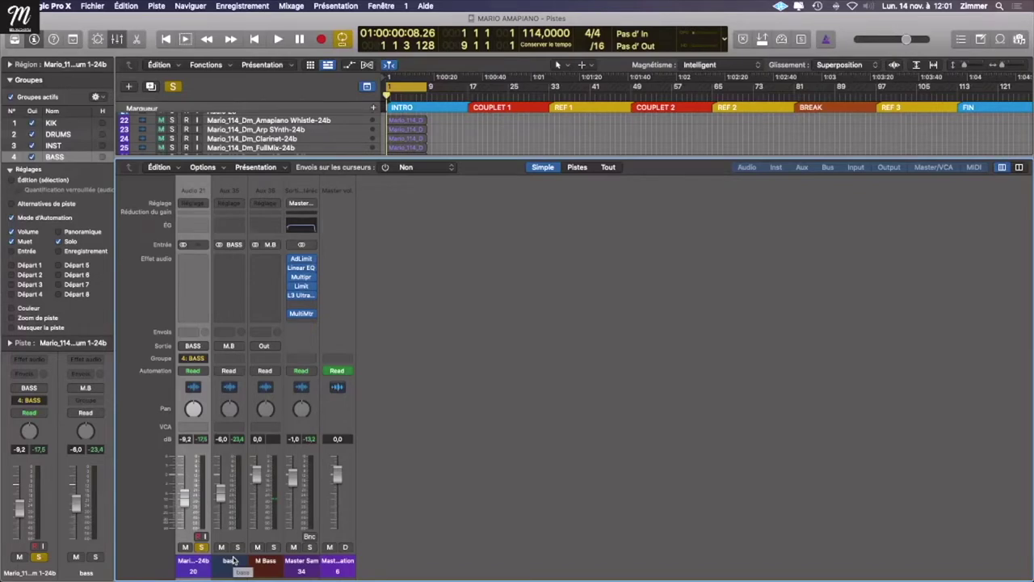
key(space)
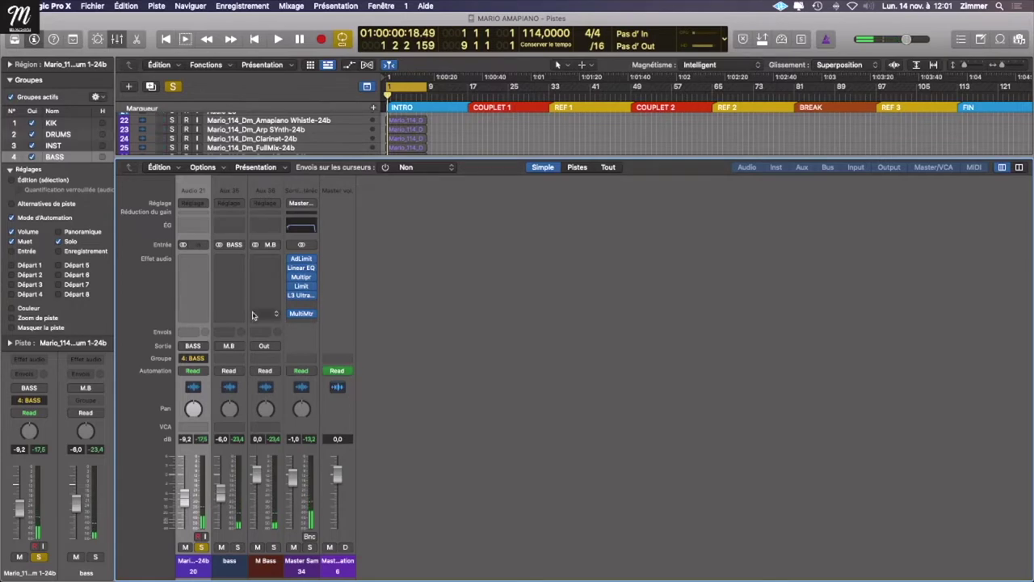
Step: Insert a stereo Compressor on the bass bus channel
click(234, 264)
mouse_move(245, 301)
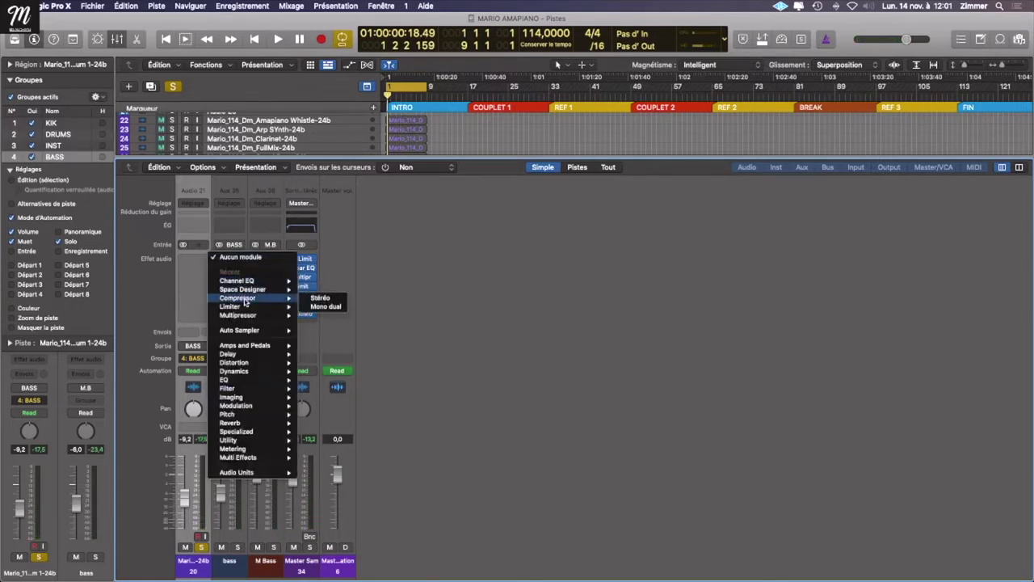
click(343, 299)
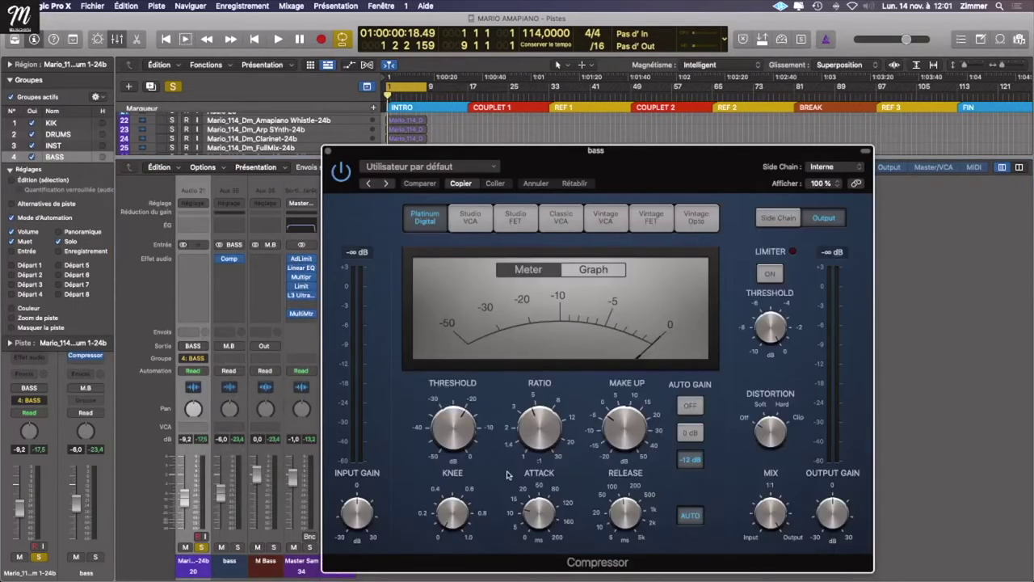
Step: Lower the bass compressor's threshold and set the ratio to about 3.6:1 and the release to about 880 ms during playback
mouse_move(544, 420)
key(space)
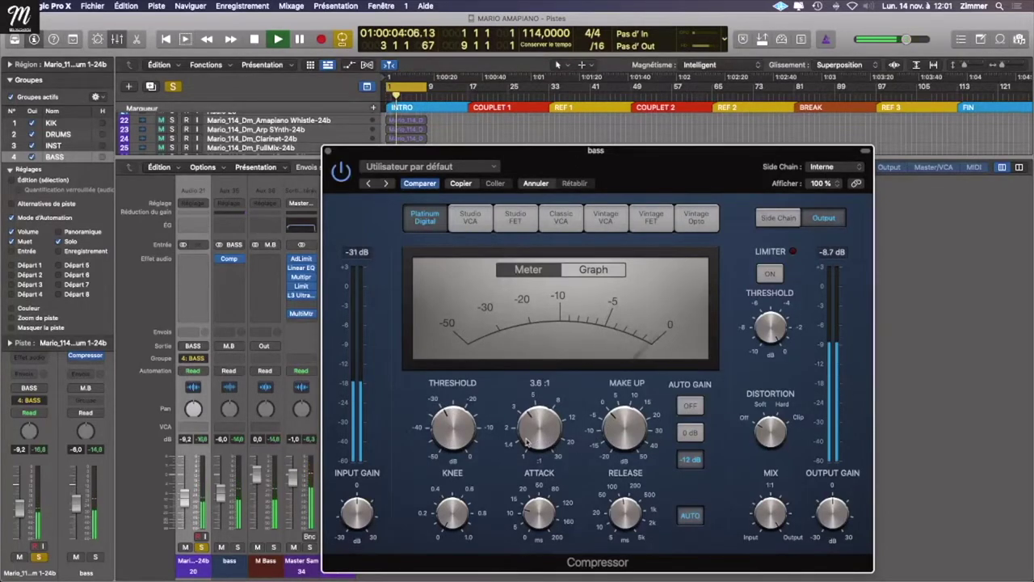
mouse_move(612, 513)
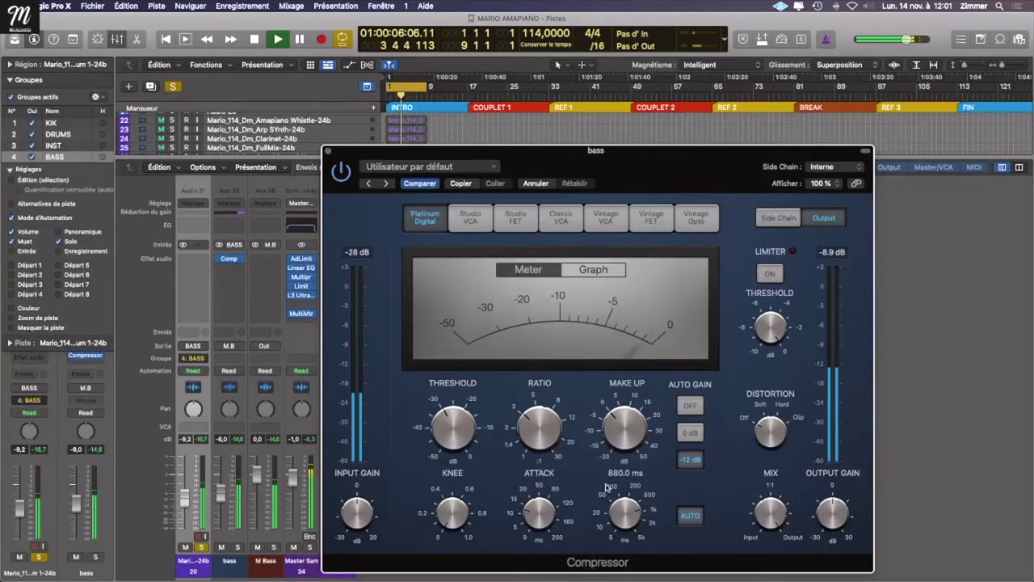
drag(612, 513, 629, 515)
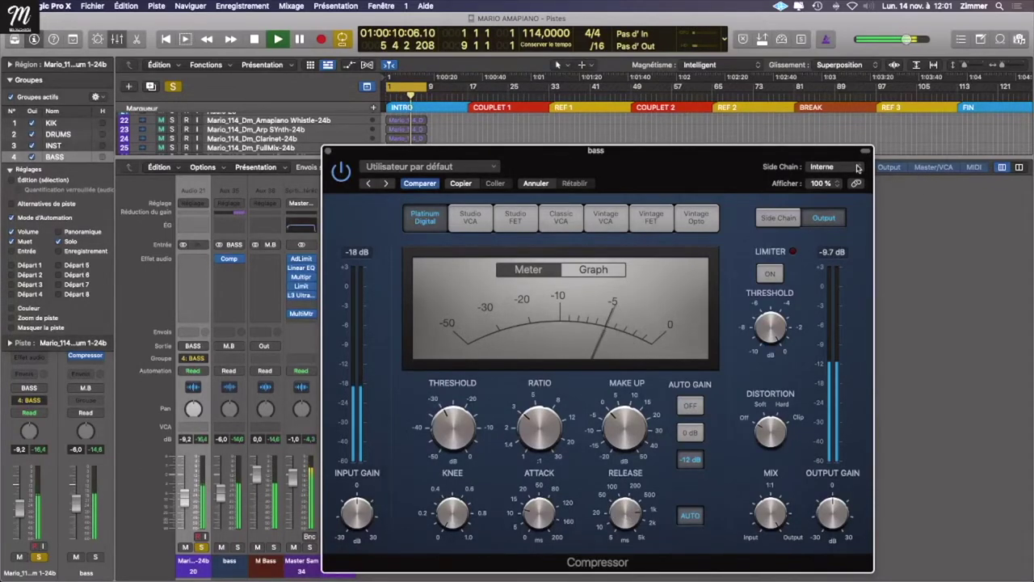
key(space)
Step: Set the bass compressor's side chain source to Bus 1 (K), show its side chain settings, and listen to the bass
click(832, 167)
mouse_move(843, 213)
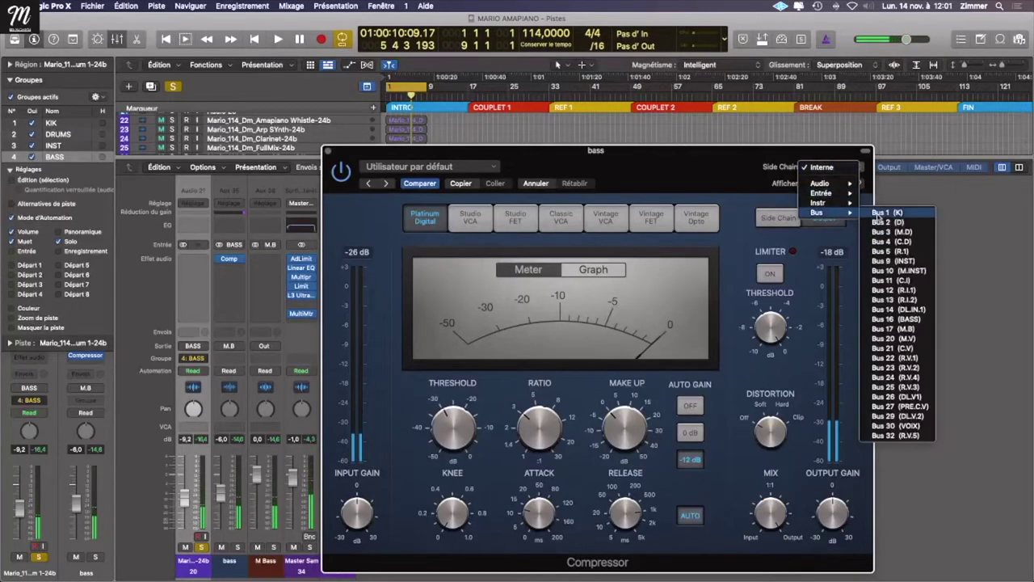
click(877, 213)
click(778, 218)
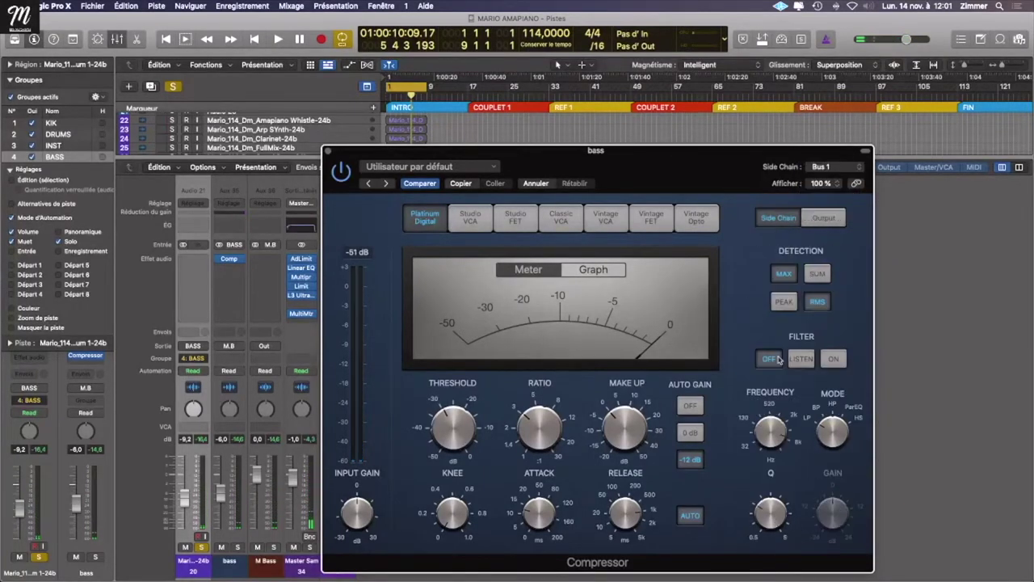
key(space)
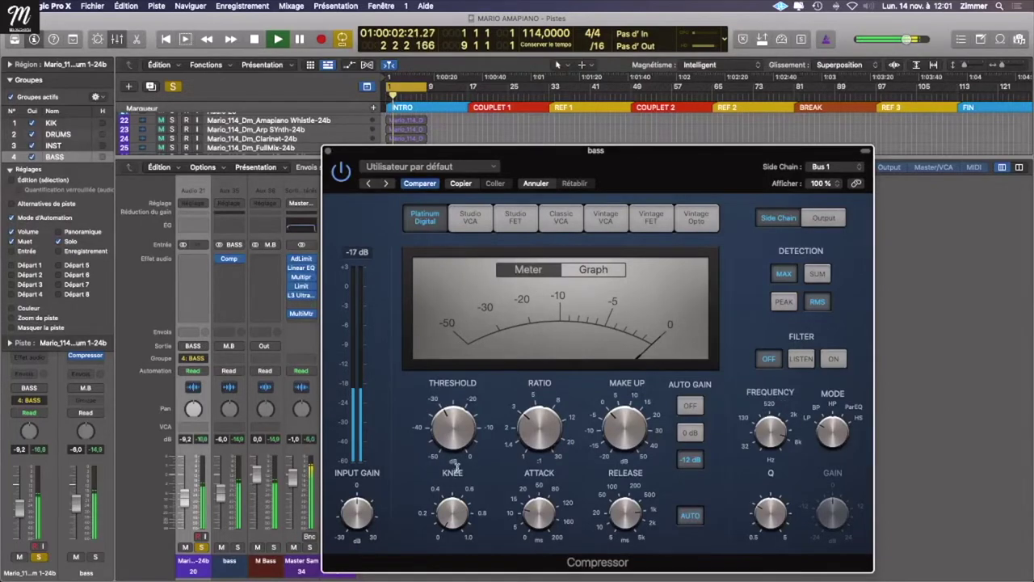
key(space)
Step: Move the compressor window aside, show all tracks in the mixer, and play the kick on track 7 soloed with the bass
drag(662, 150, 965, 159)
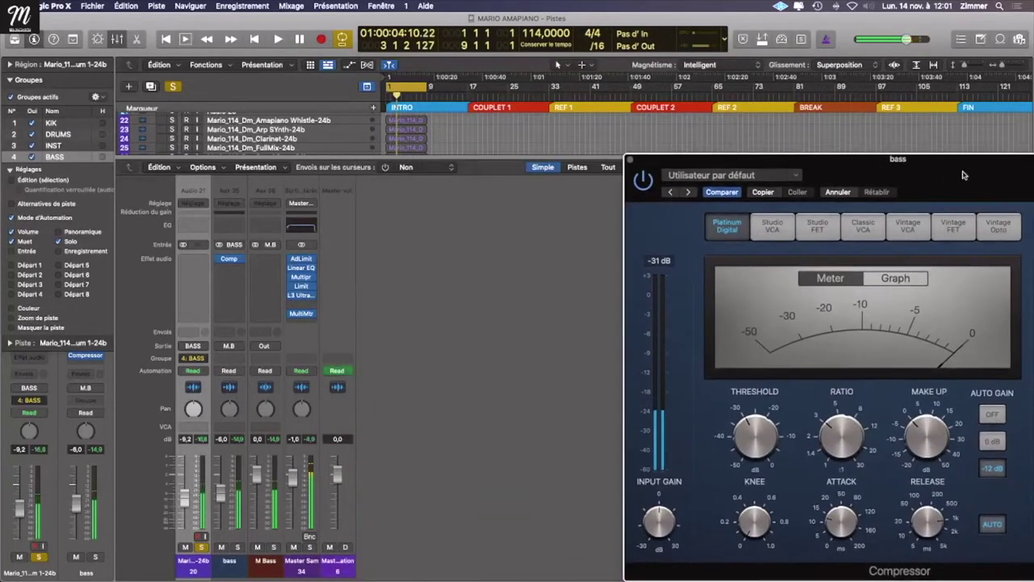
click(576, 167)
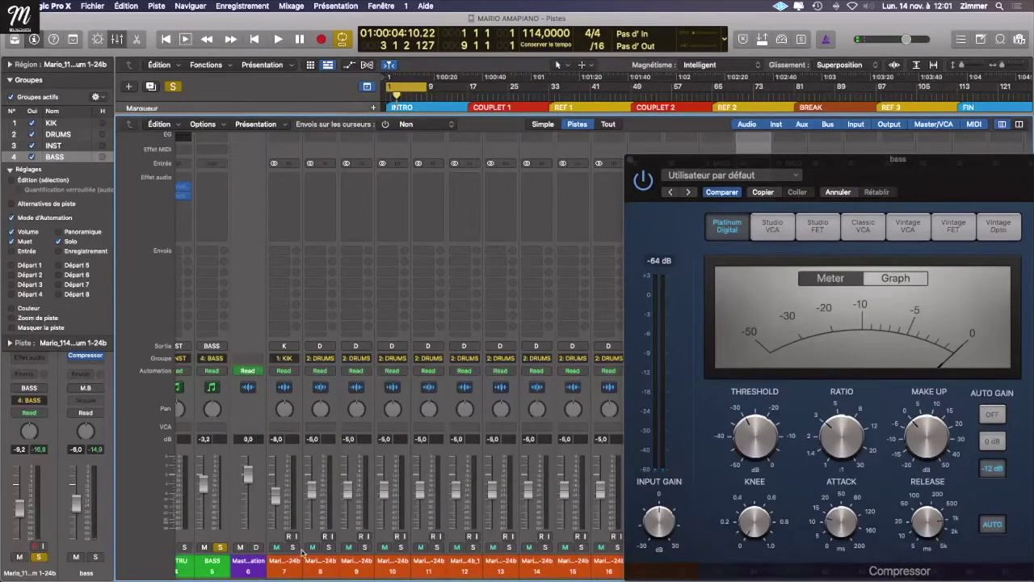
key(space)
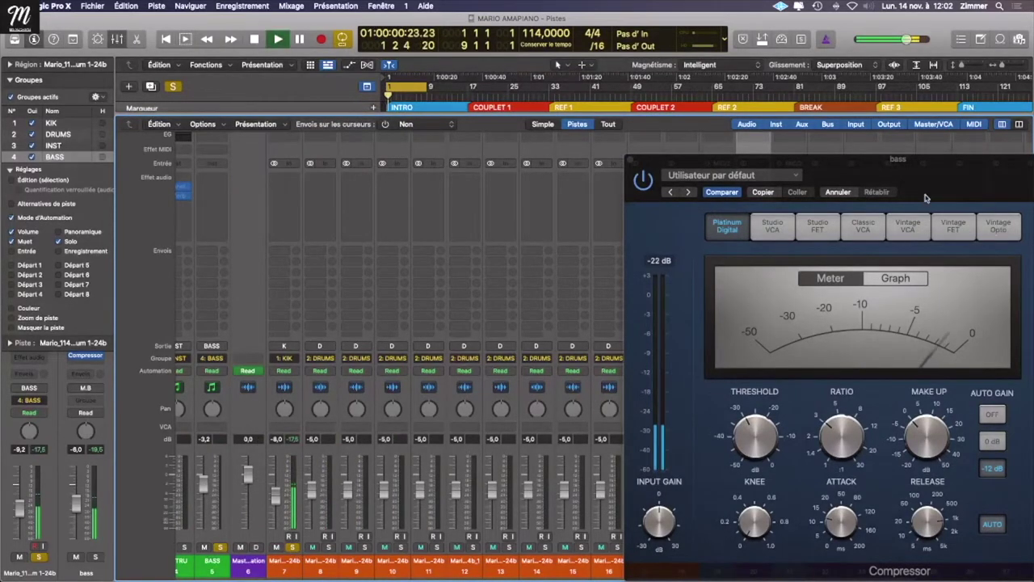
Step: Bring the bass compressor window back into full view, check its gain reduction during playback, and close it
drag(927, 197, 652, 198)
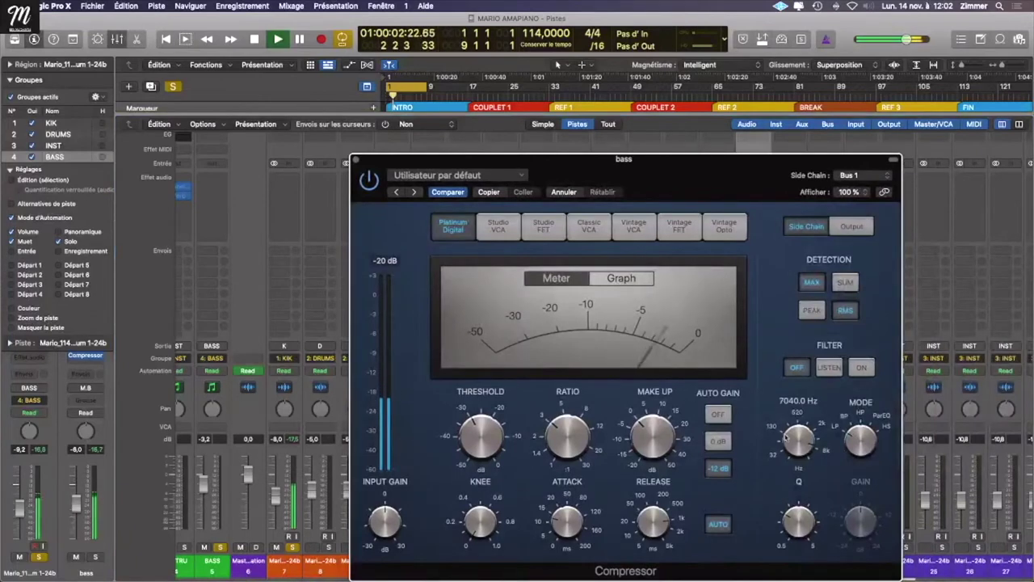
mouse_move(643, 440)
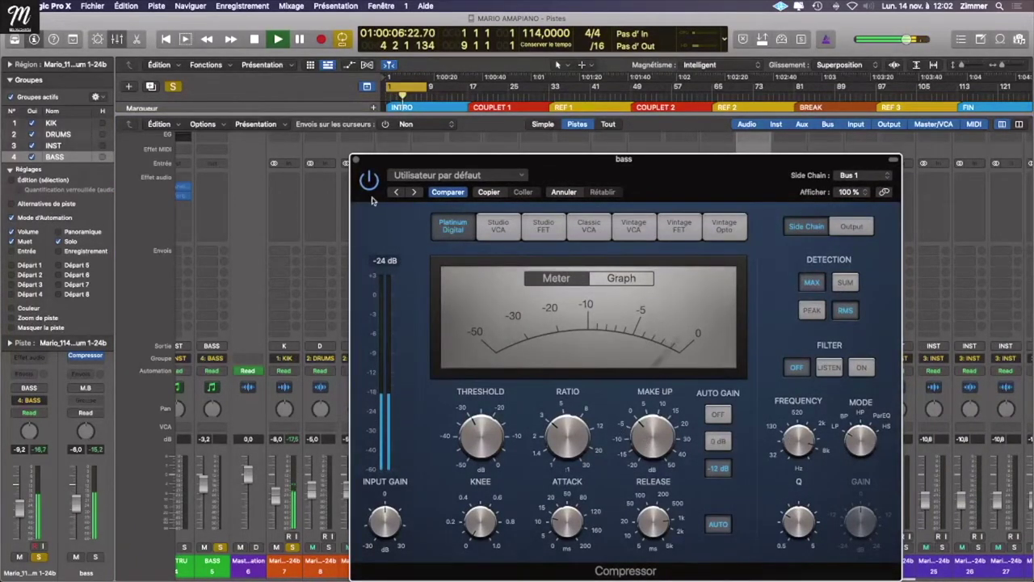
click(357, 159)
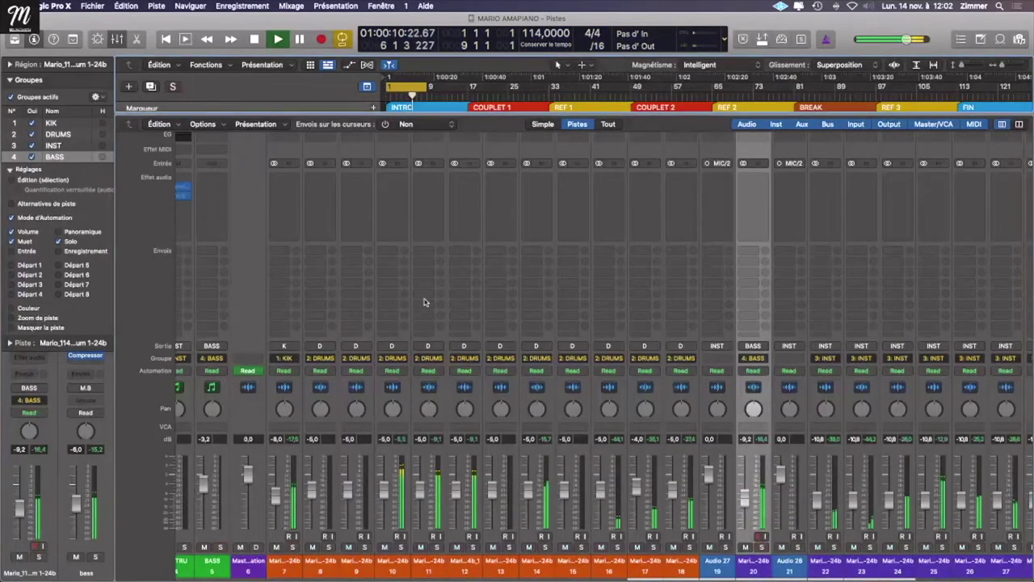
Step: Insert a stereo Multipressor on the M Bass channel in the mixer
scroll(452, 315, right, 10)
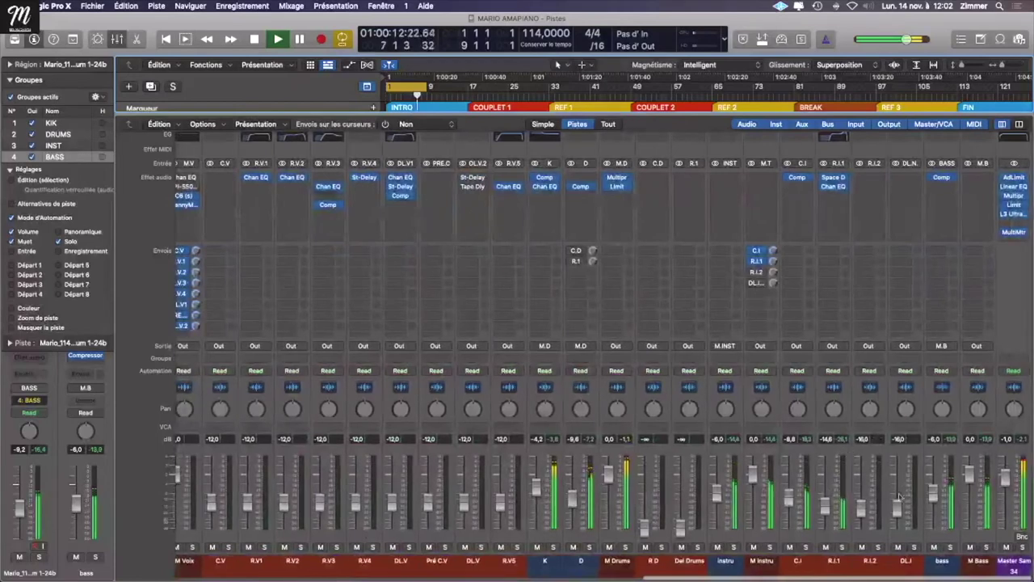
click(984, 179)
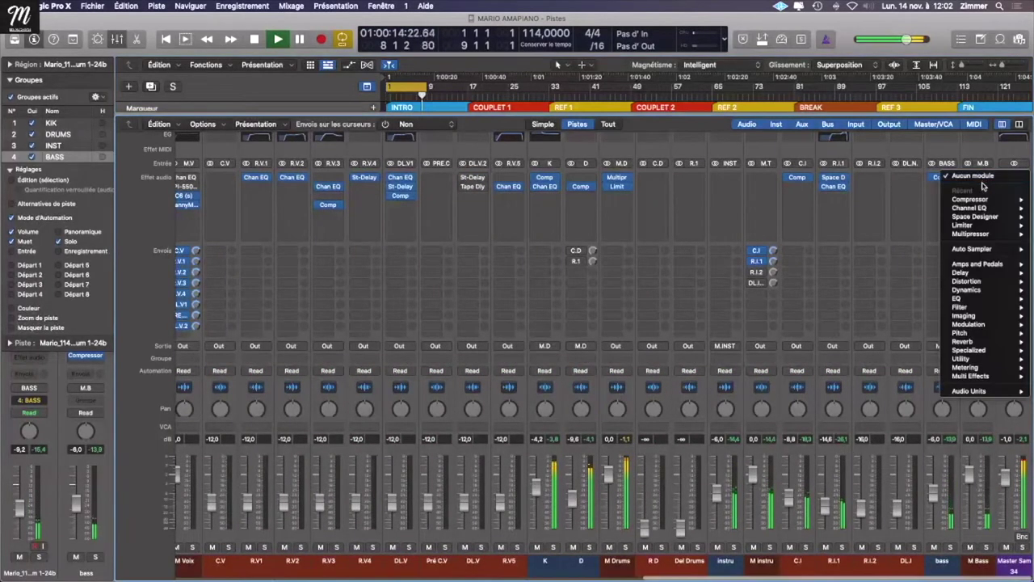
mouse_move(984, 217)
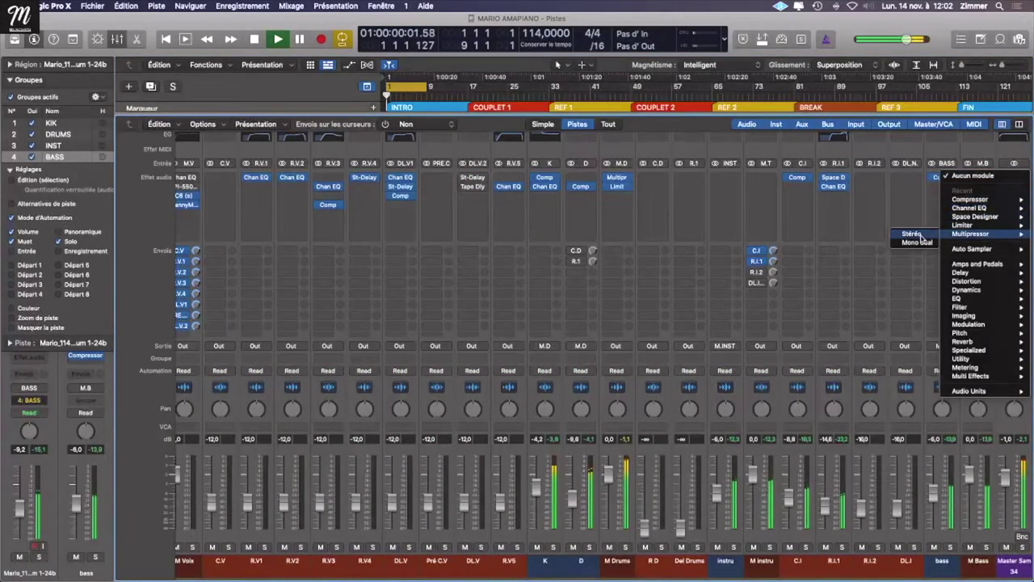
click(917, 236)
Step: With M Bass soloed for listening, set the Multipressor's gain make-up to 4.0, 5.5, -5.5 and -7.5 dB for bands 1 to 4
drag(457, 270, 456, 263)
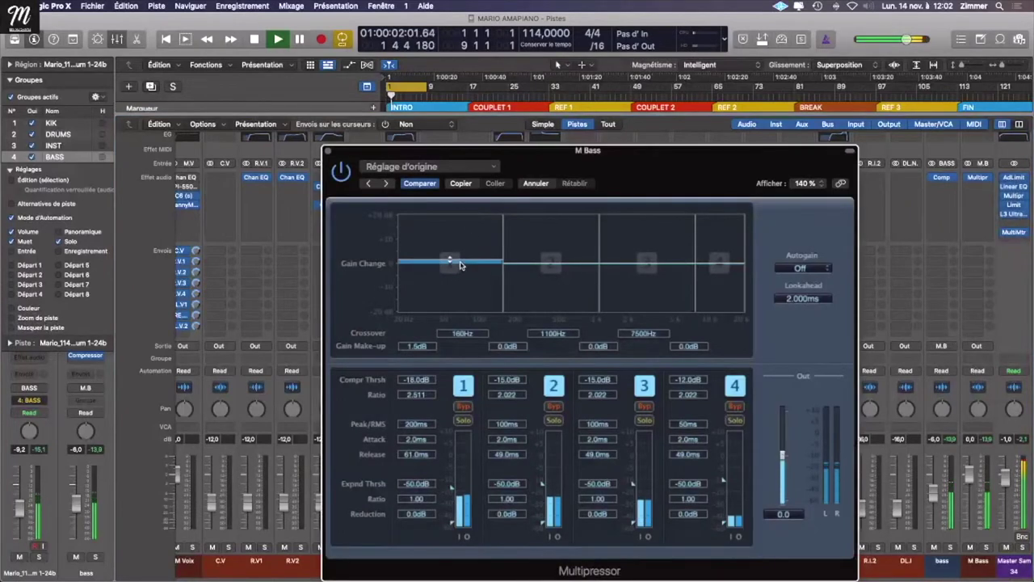
click(986, 547)
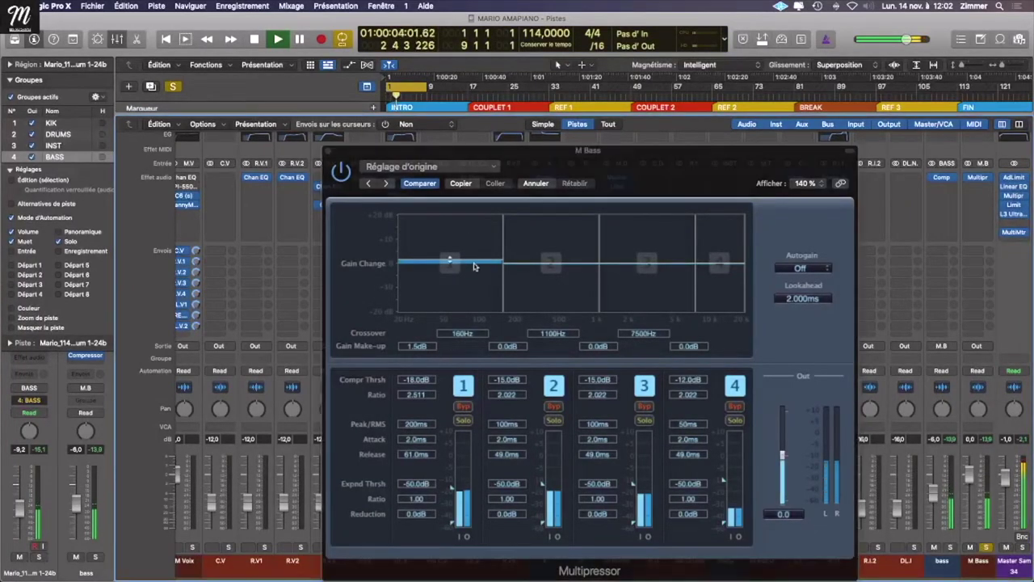
drag(467, 268, 447, 254)
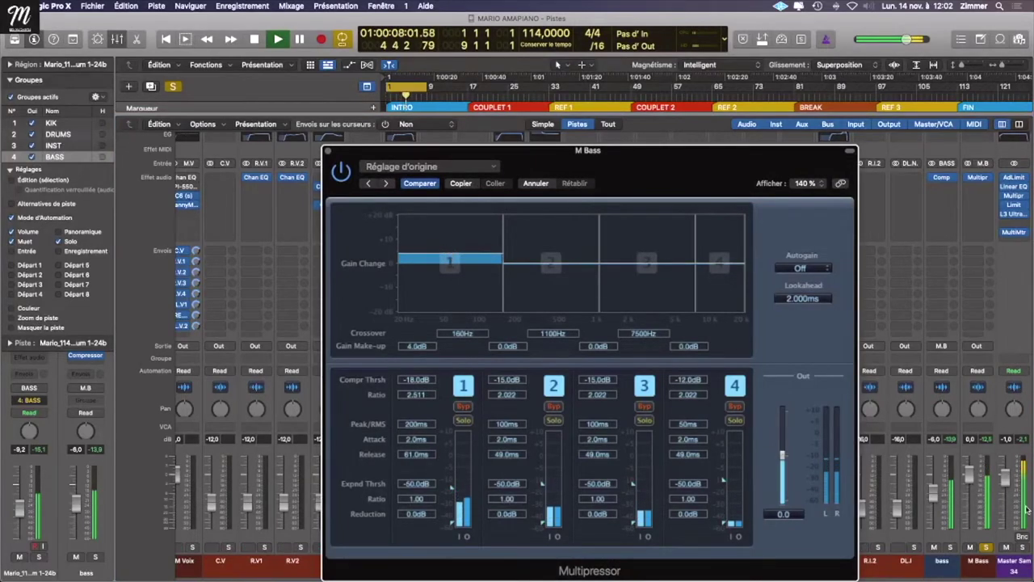
drag(725, 272, 648, 278)
mouse_move(588, 264)
mouse_down()
mouse_move(584, 288)
mouse_move(591, 243)
mouse_move(593, 257)
mouse_up()
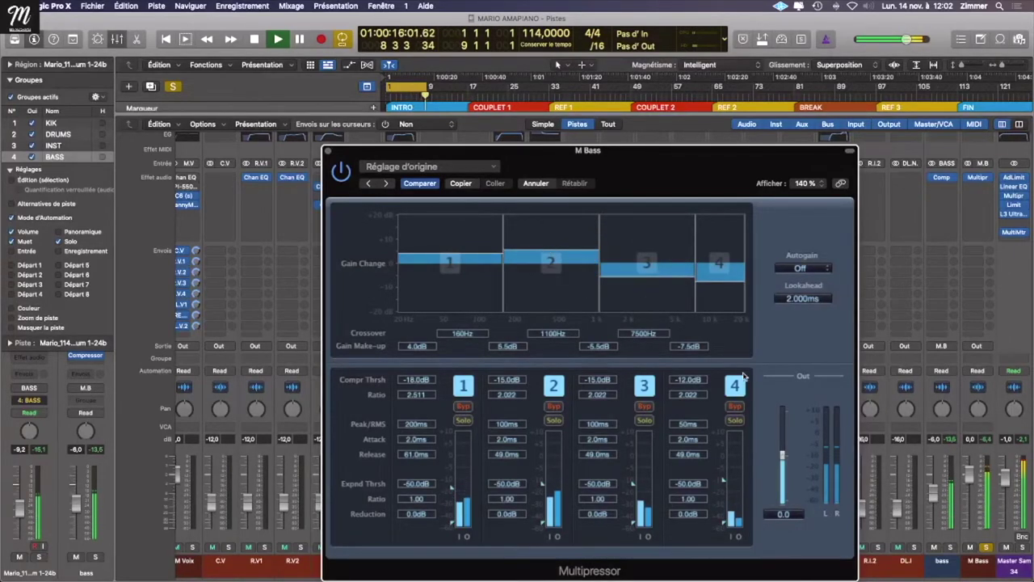
click(985, 547)
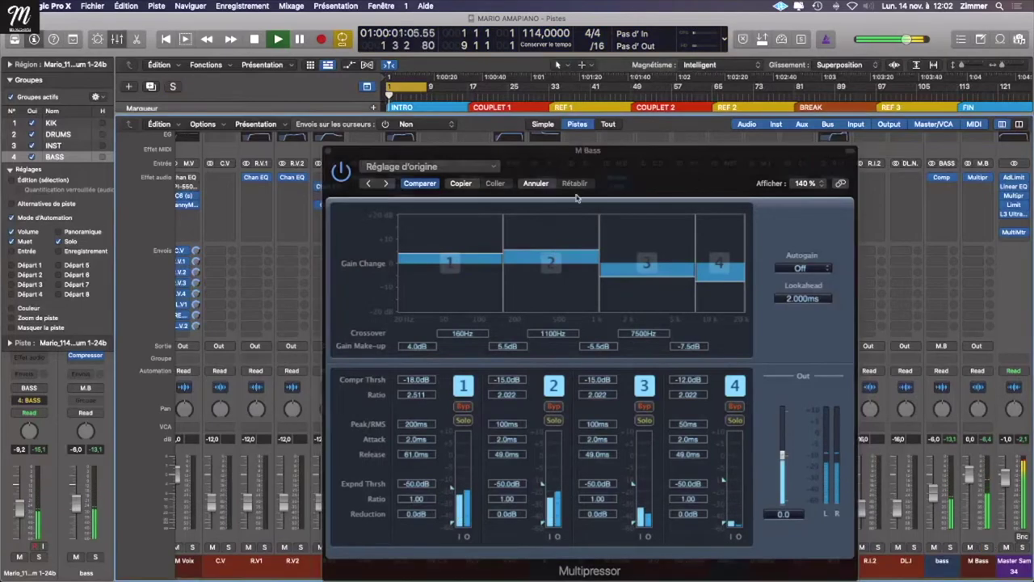
click(329, 155)
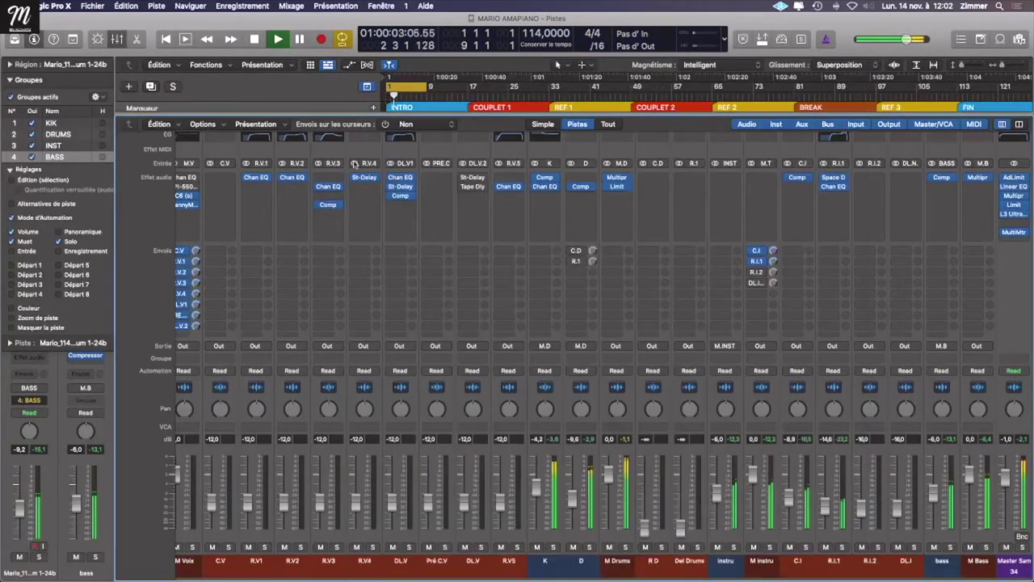
Step: Check the K and bass bus channels by toggling their solos during playback
click(554, 547)
key(s)
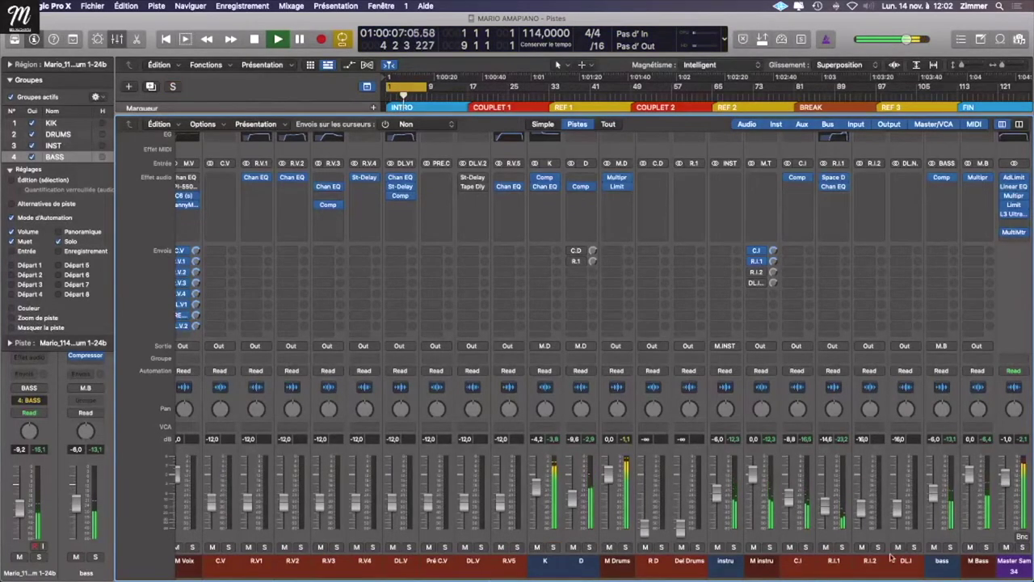
click(950, 548)
click(950, 548)
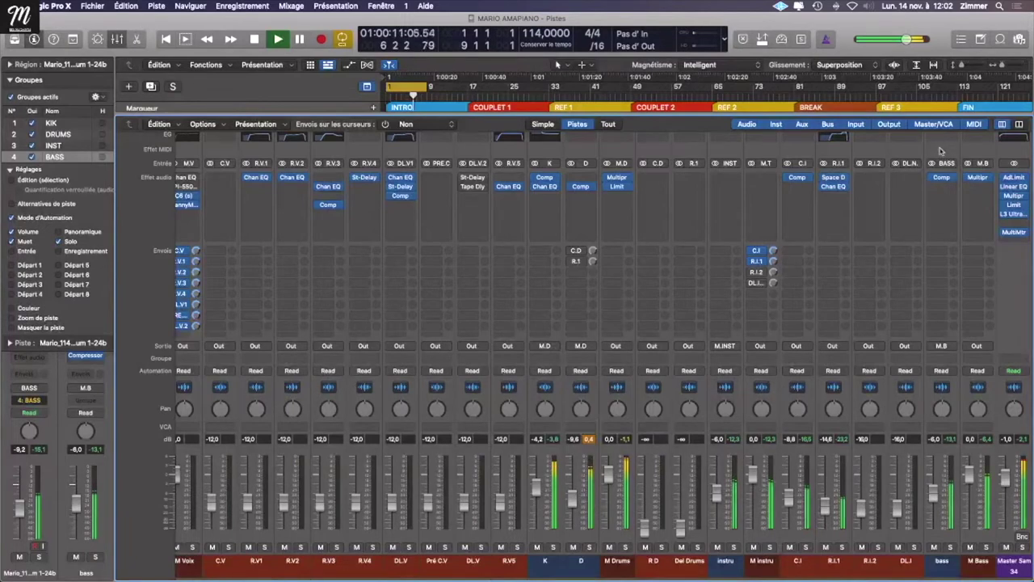
Step: Insert a stereo Limiter after the Multipressor on M Bass and set its output level to -0.1 dB
click(980, 188)
mouse_move(966, 242)
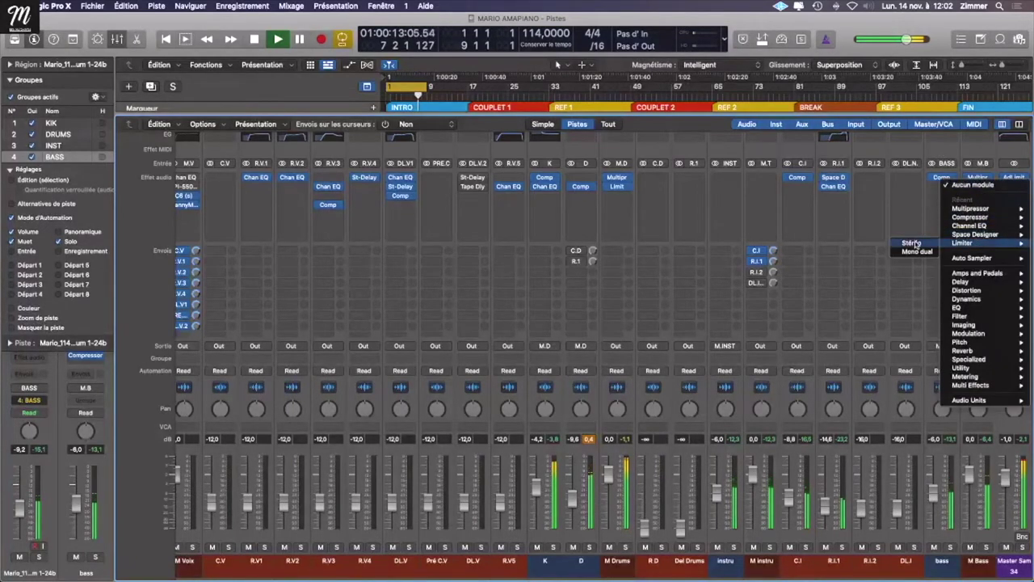
click(911, 242)
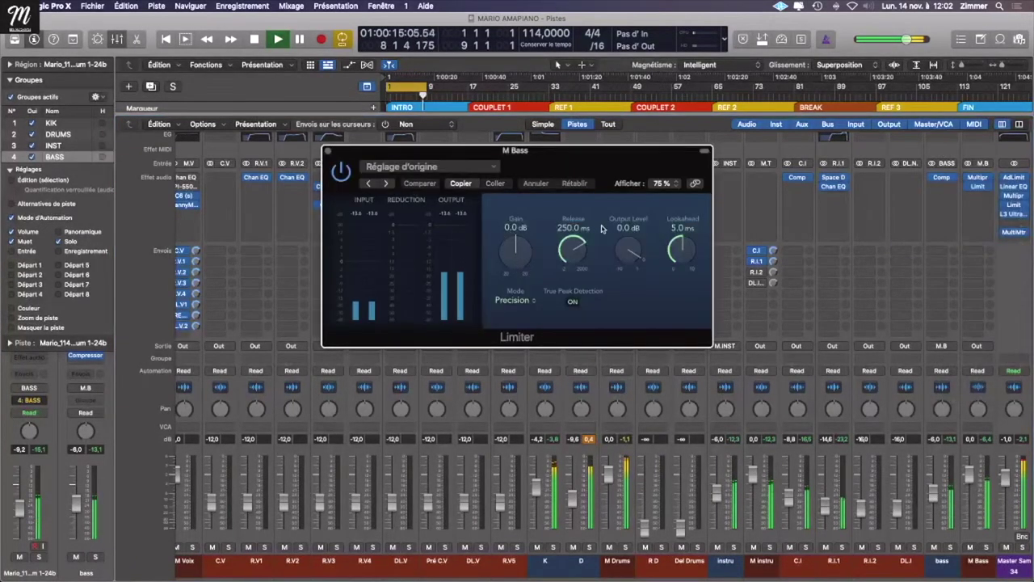
drag(623, 249, 625, 252)
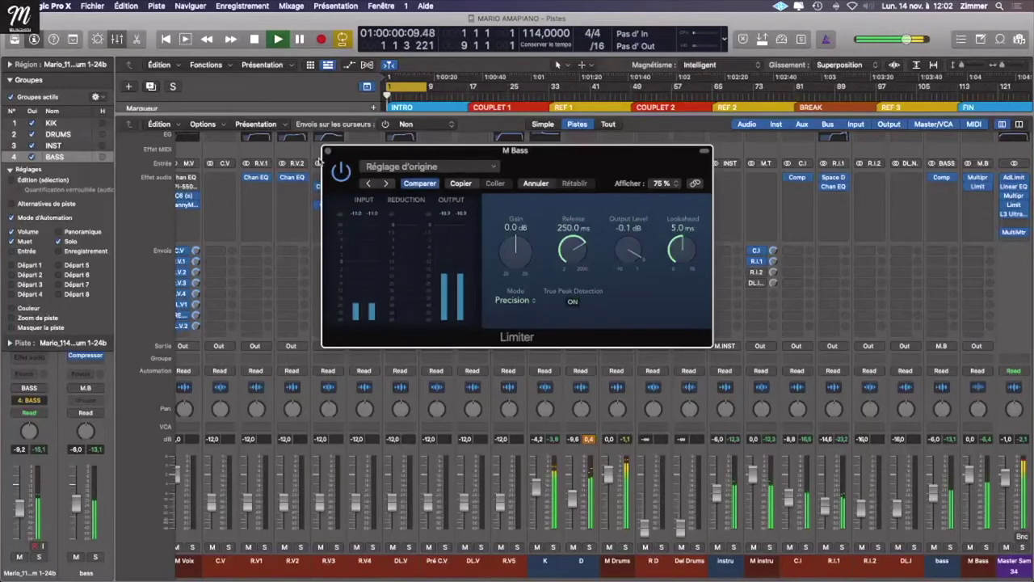
click(327, 153)
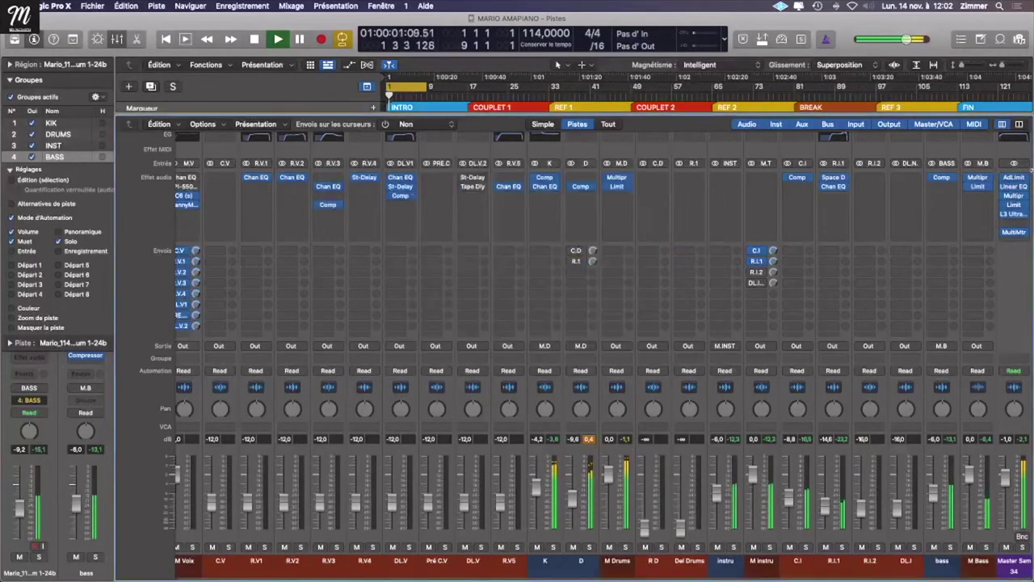
Step: Add a Channel EQ to the bass bus with the low cut enabled and a -7.0 dB cut at 1930 Hz
click(945, 136)
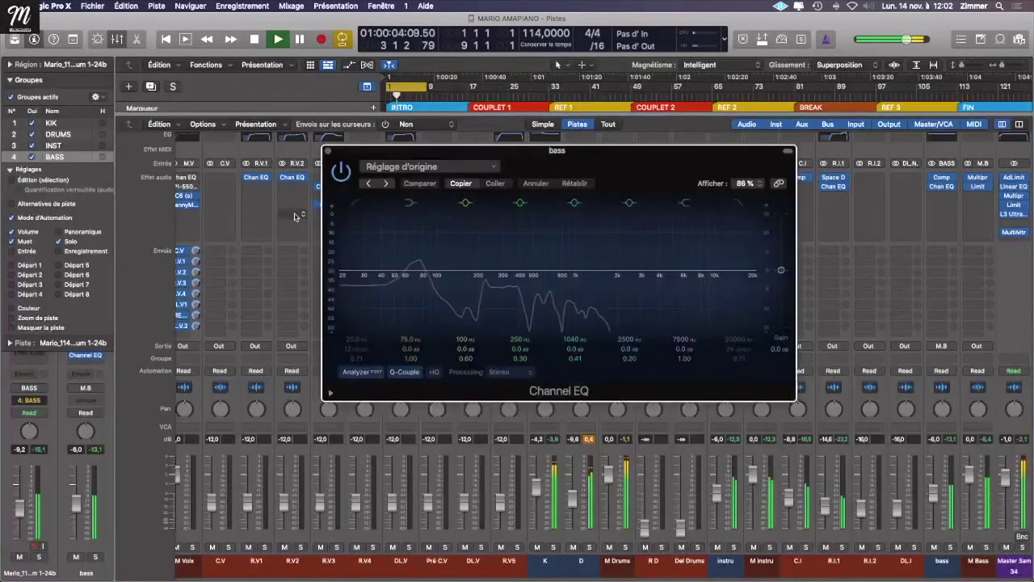
click(353, 203)
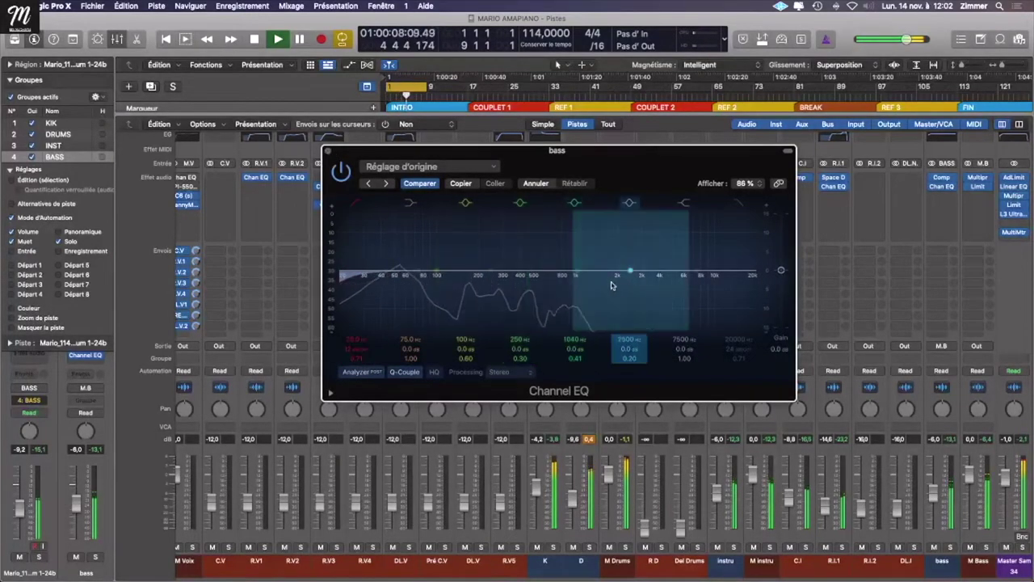
mouse_move(612, 285)
mouse_down()
mouse_move(598, 286)
mouse_move(612, 297)
mouse_up()
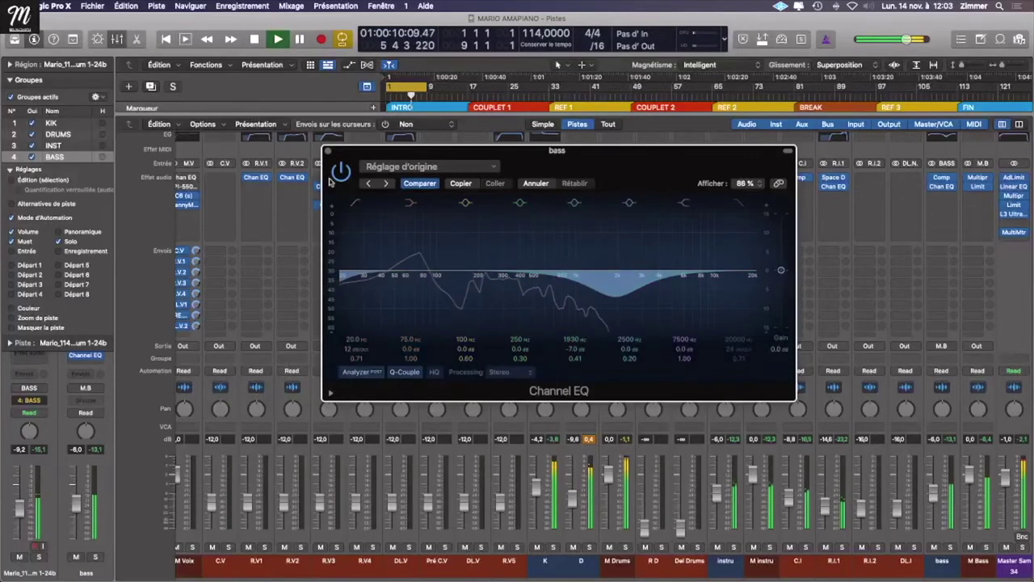
click(328, 150)
Step: Hide the mixer, briefly solo the kick track, and stop playback at the start of the project
key(x)
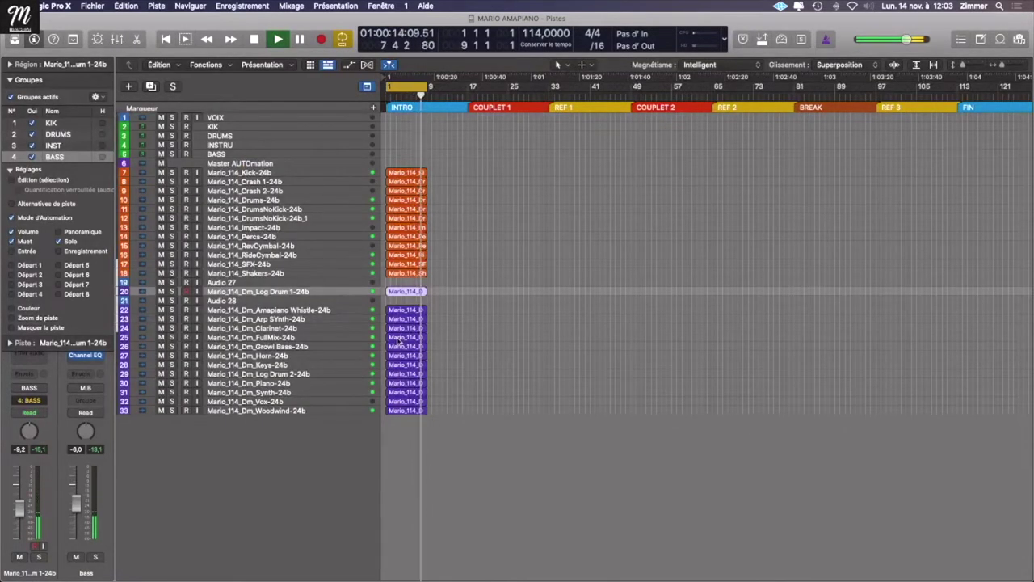
click(171, 172)
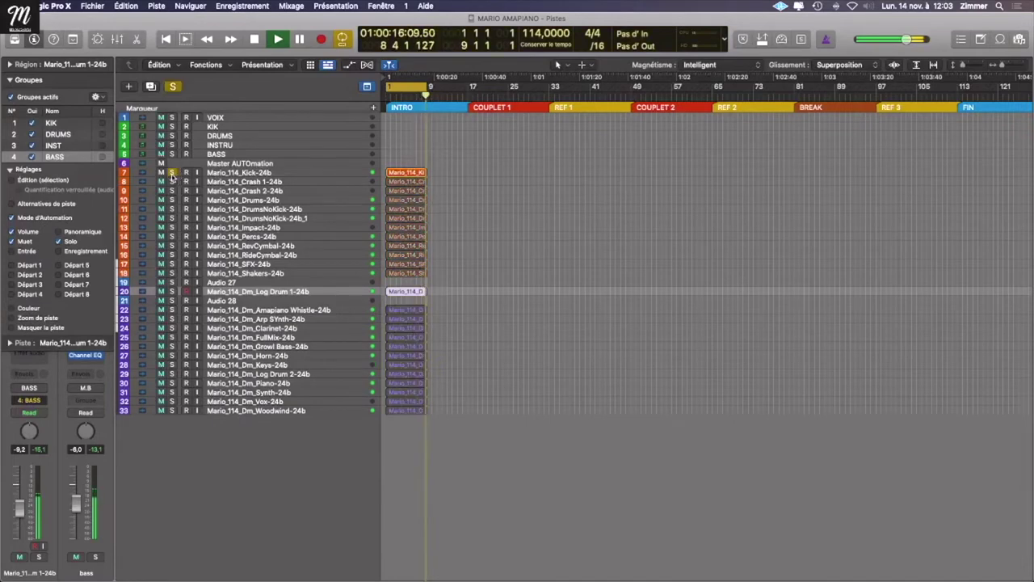
click(171, 172)
key(Return)
key(space)
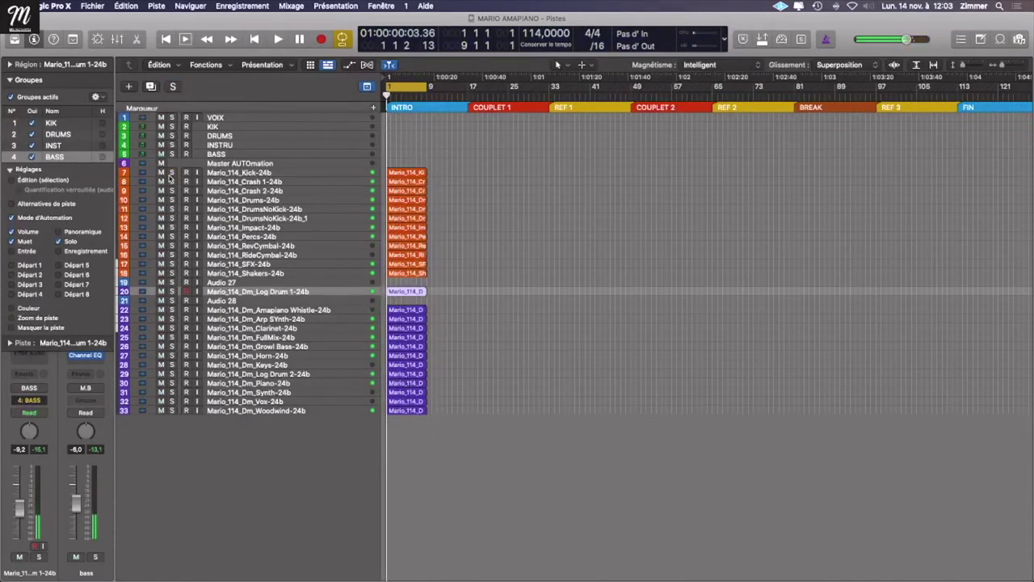
click(171, 173)
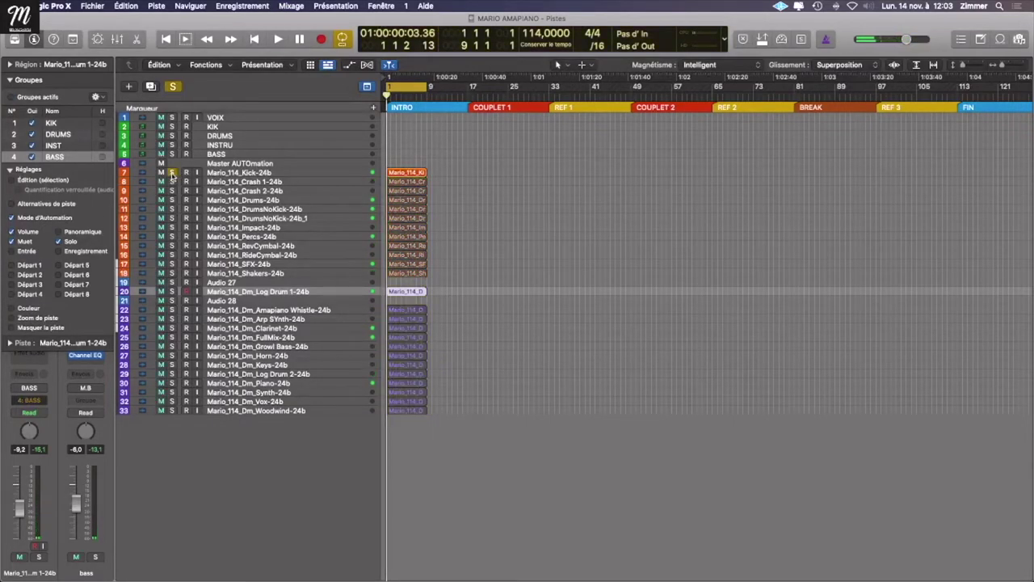
click(171, 174)
key(x)
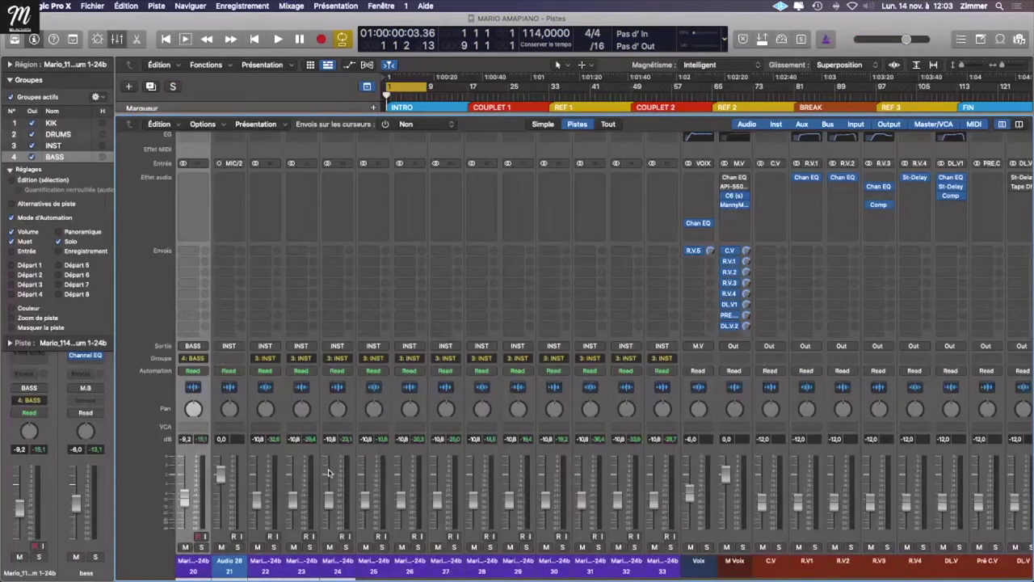
key(x)
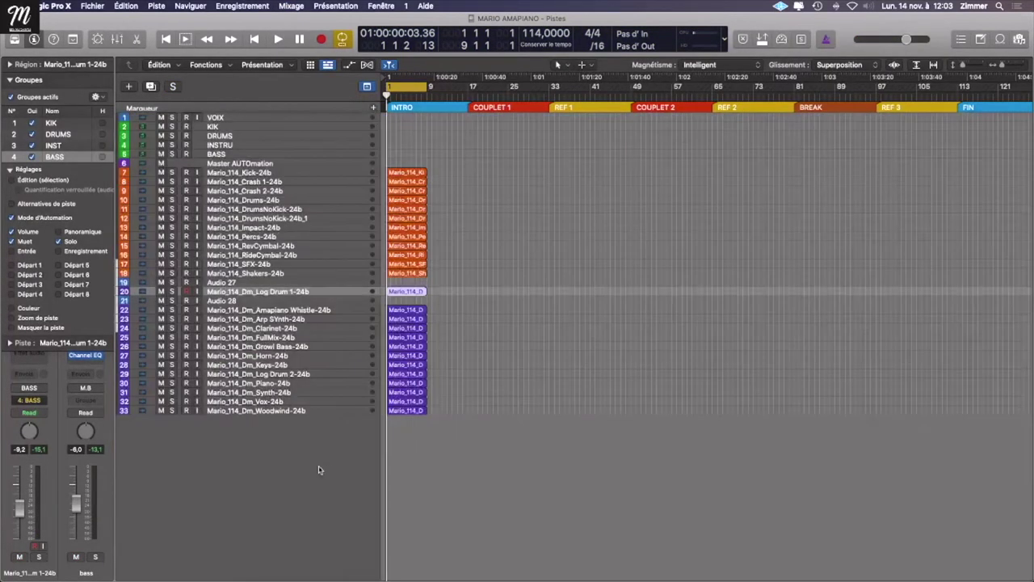
click(171, 173)
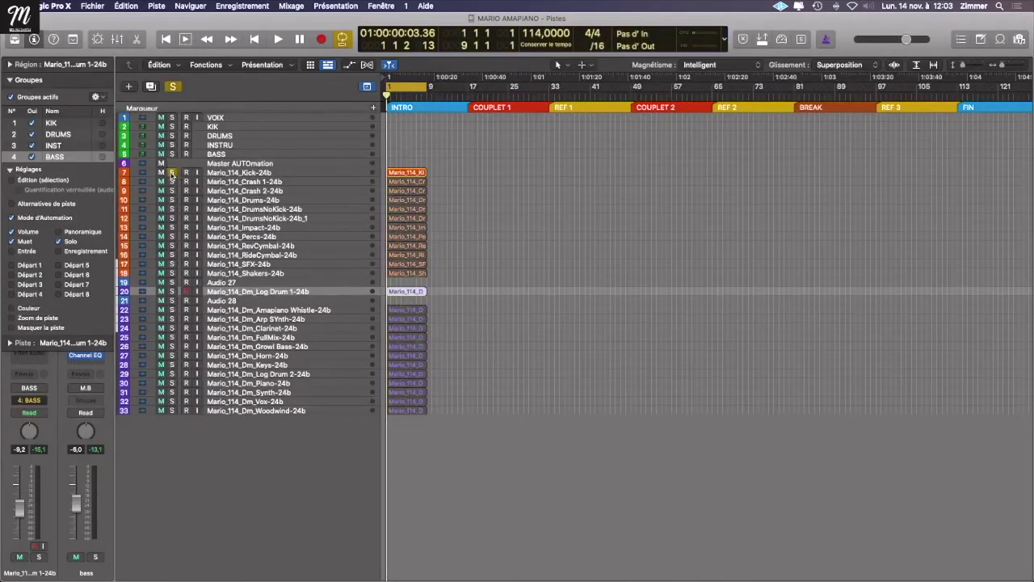
click(171, 173)
Step: Play the session with solo combinations of drums, Log Drum 1 bass, kick and instrument groups, and clear all solos
click(171, 209)
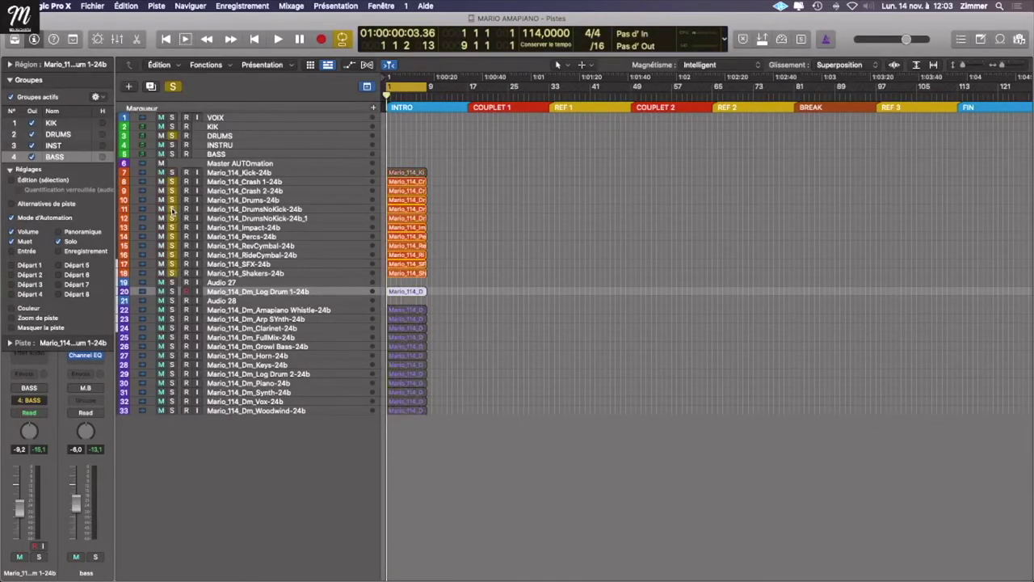
key(space)
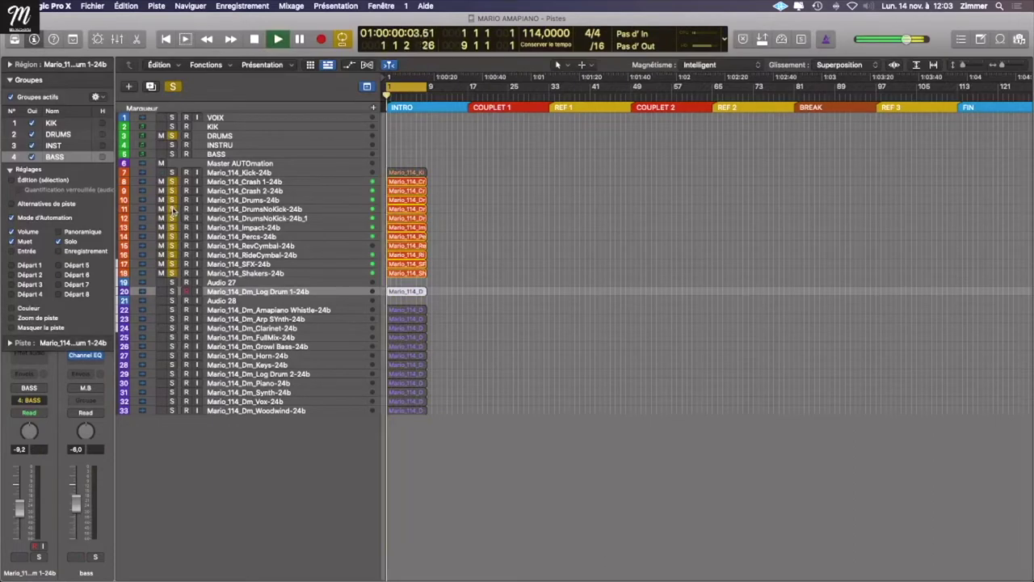
click(171, 291)
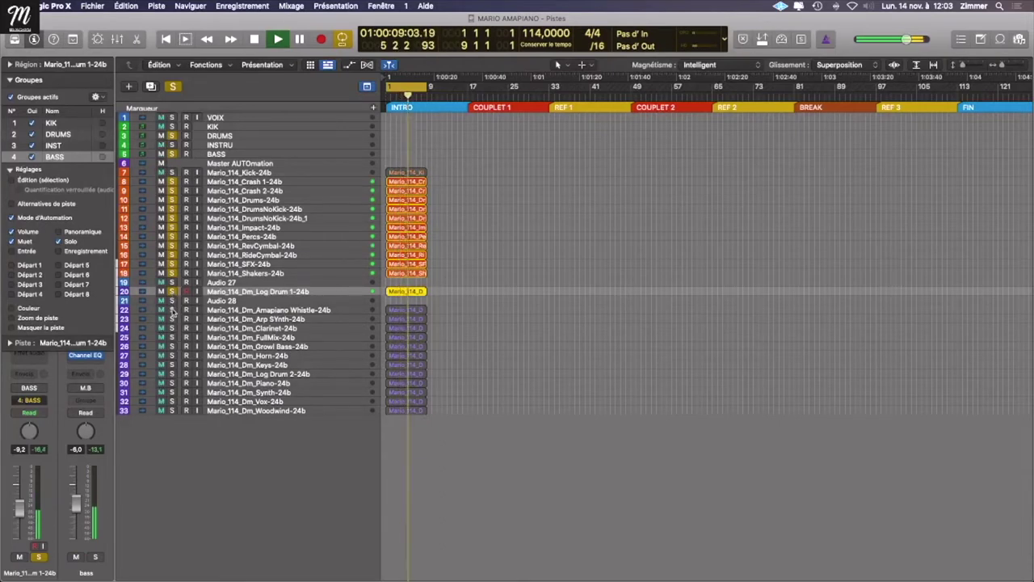
alt+click(172, 173)
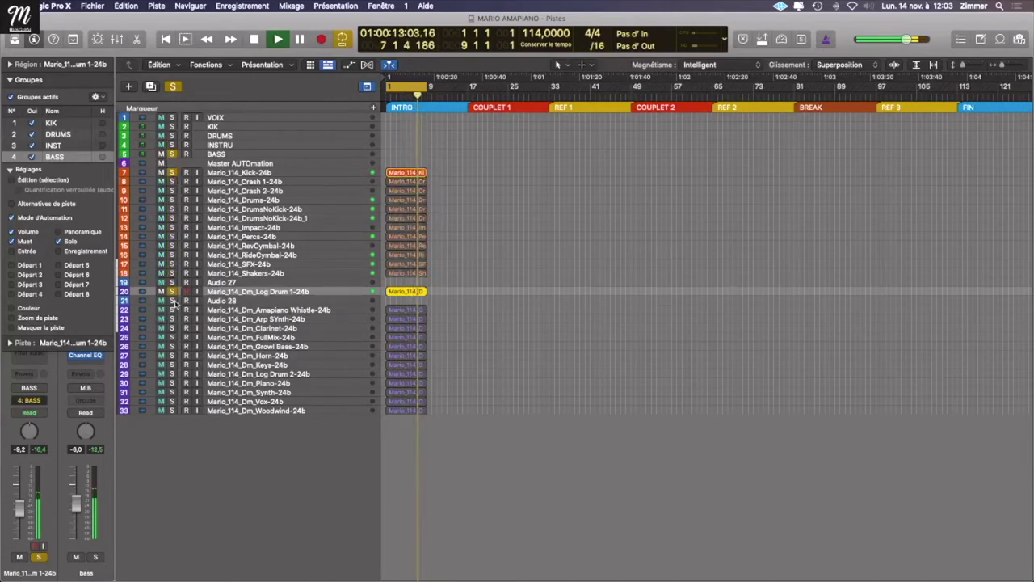
click(172, 309)
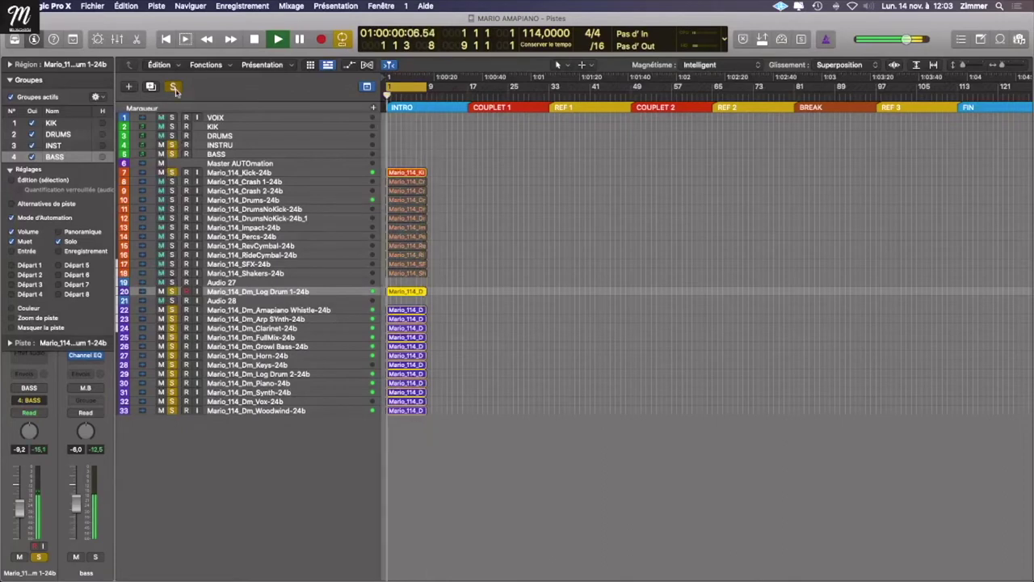
click(173, 88)
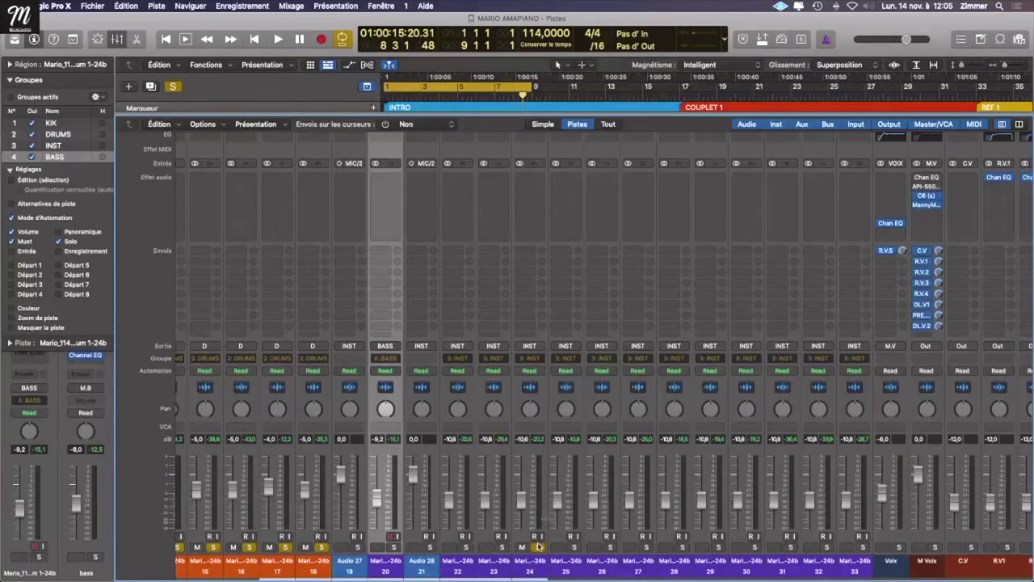
Step: Play the drums with instrument track 24 soloed and set that track's volume to about -7.6 dB
key(space)
scroll(533, 516, left, 10)
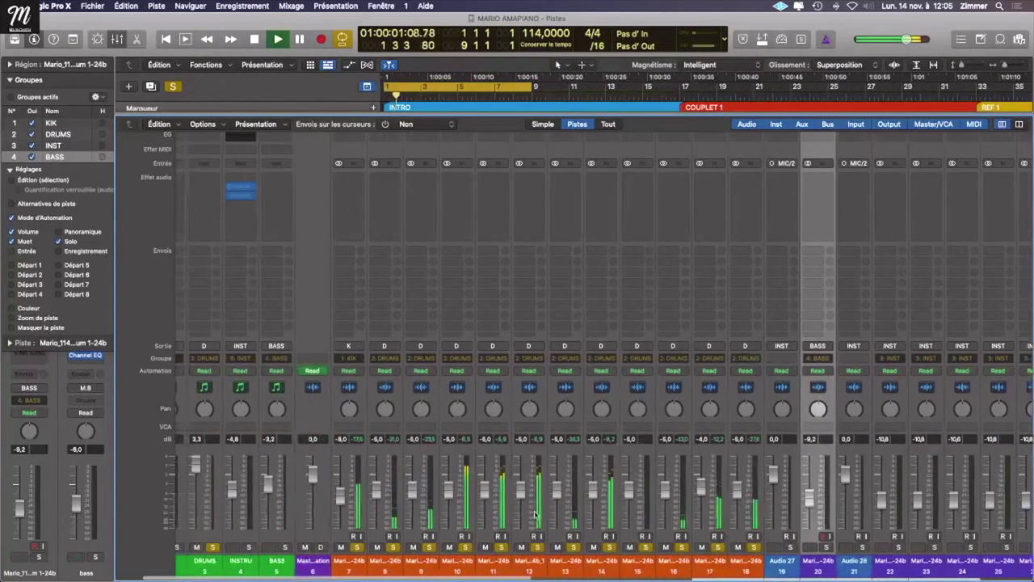
scroll(406, 498, right, 7)
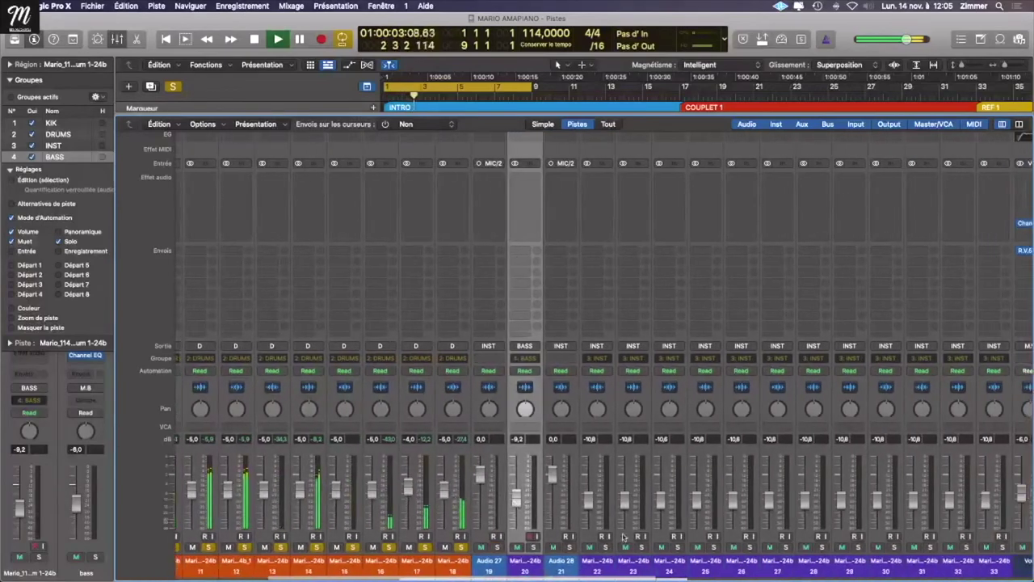
click(678, 548)
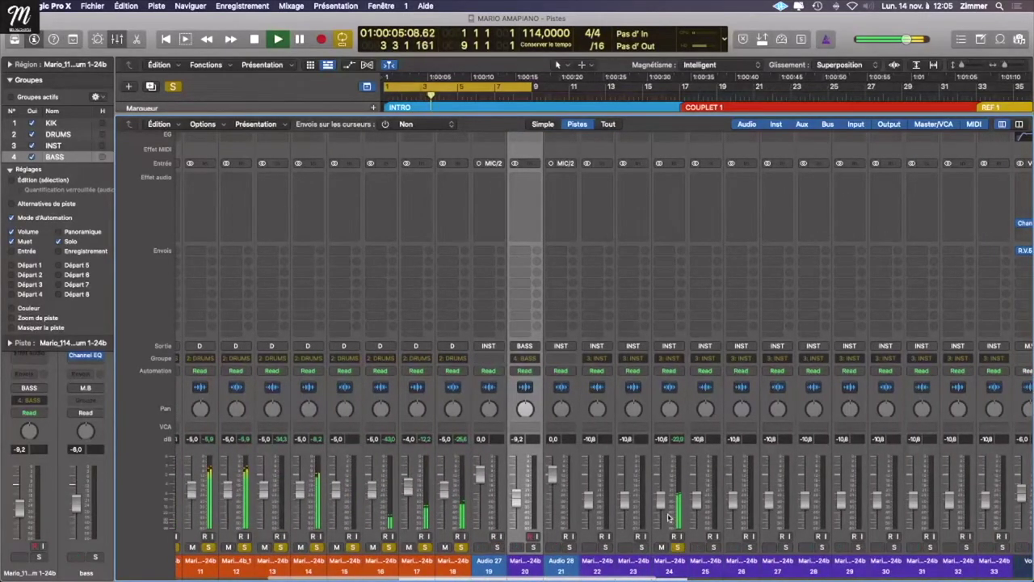
drag(662, 512, 661, 490)
scroll(638, 566, right, 1)
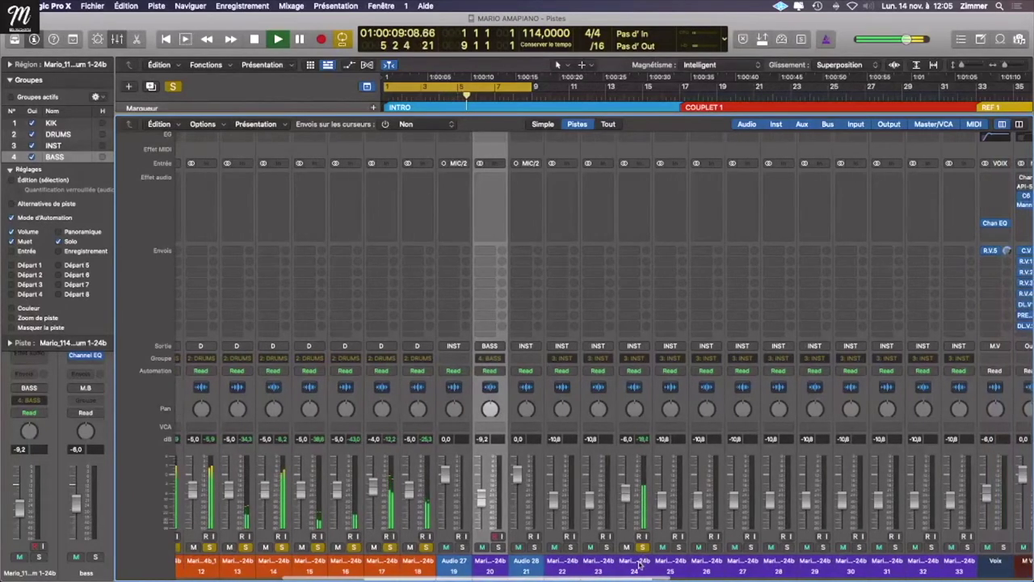
click(638, 566)
scroll(614, 533, right, 1)
drag(588, 496, 588, 498)
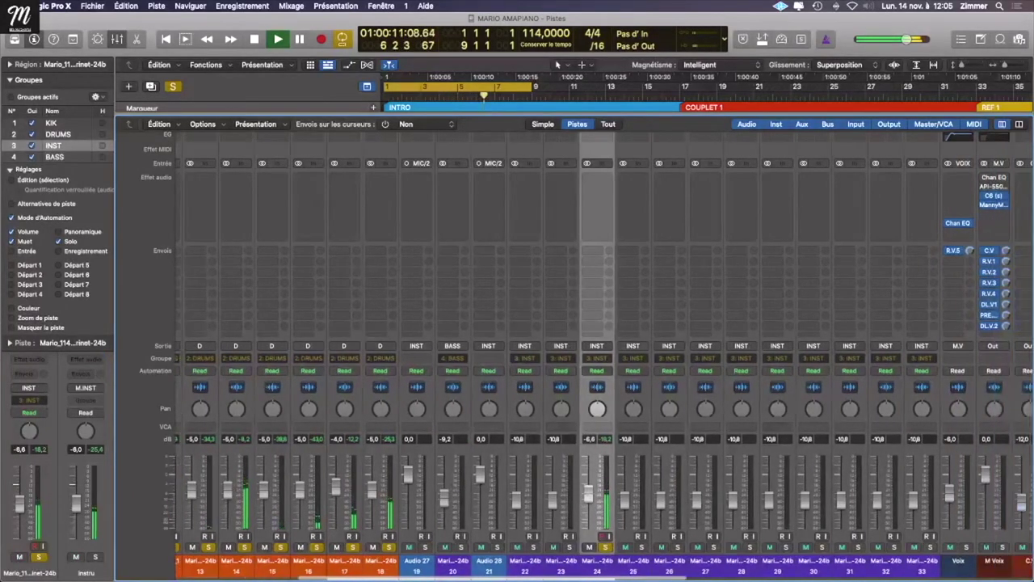
Step: Solo track 25 and lower it to -15.6 dB, then replace its solo with track 26 at -10.2 dB
click(641, 547)
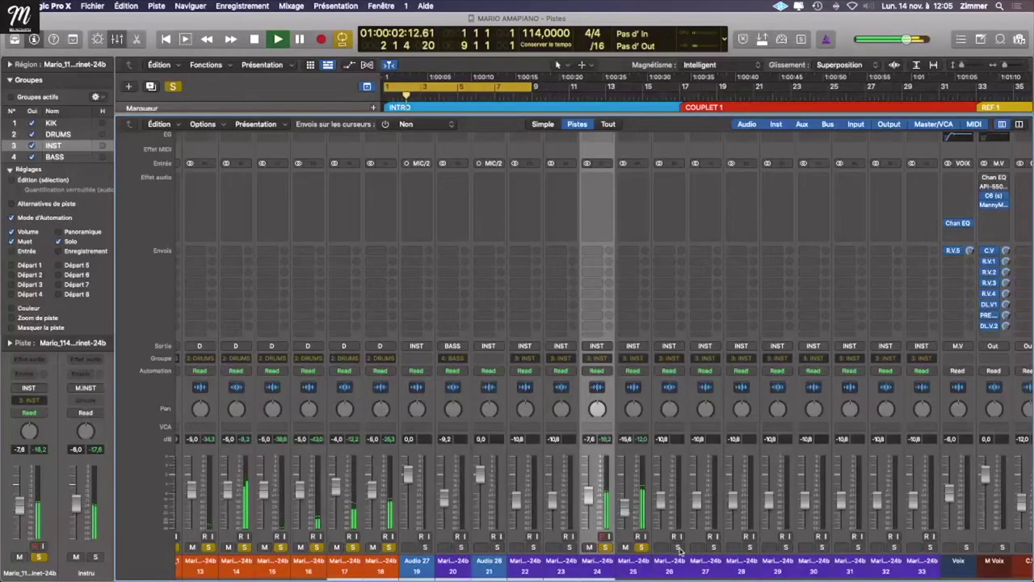
scroll(678, 531, right, 3)
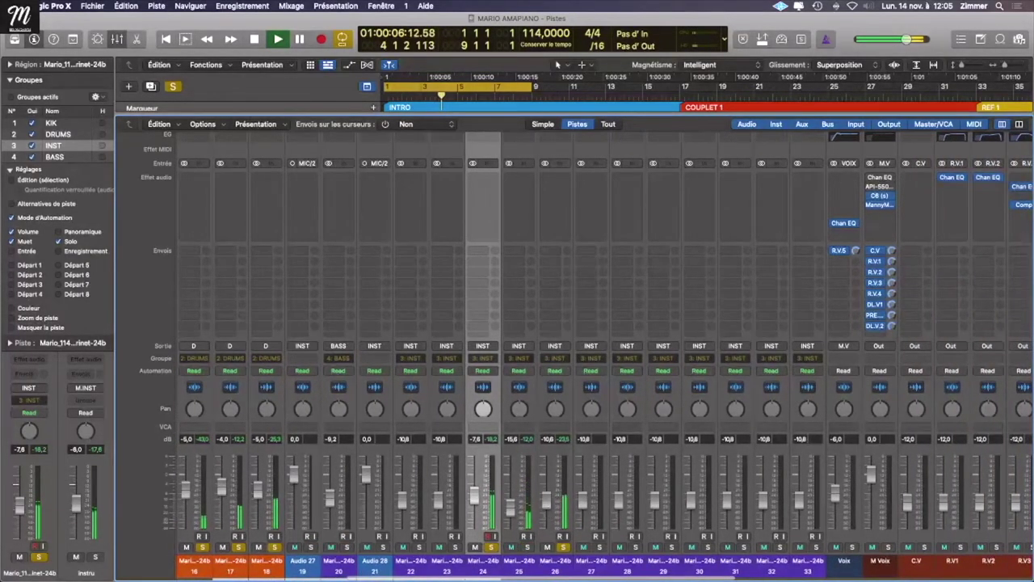
scroll(537, 517, up, 2)
scroll(525, 555, up, 1)
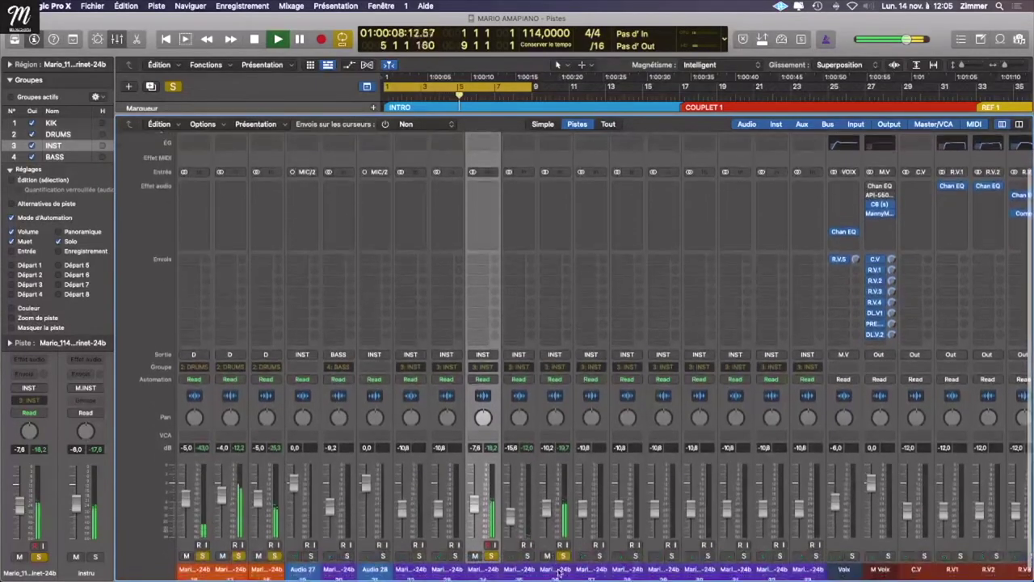
Step: Add a Channel EQ to the Growl Bass track with boosts of +4.5 dB at 76.5 Hz and +3.2 dB at 222 Hz
click(555, 550)
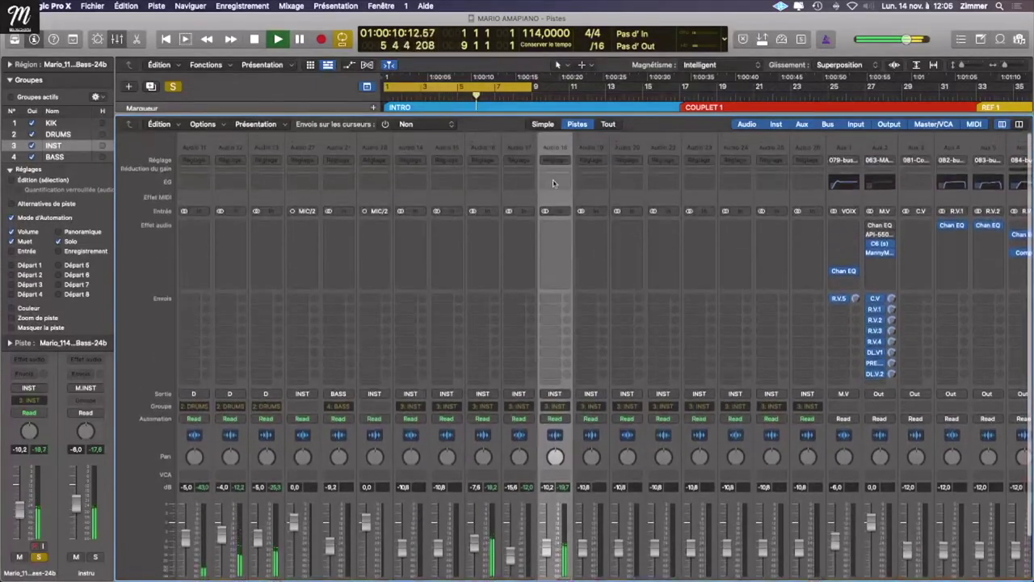
click(553, 183)
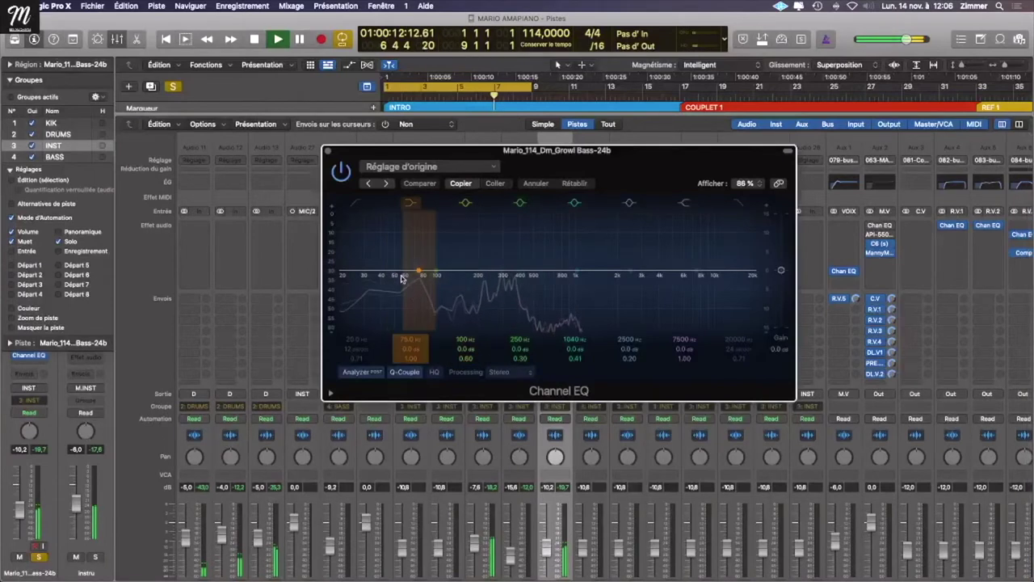
drag(402, 278, 403, 263)
mouse_move(474, 269)
mouse_down()
mouse_move(494, 241)
mouse_move(466, 257)
mouse_up()
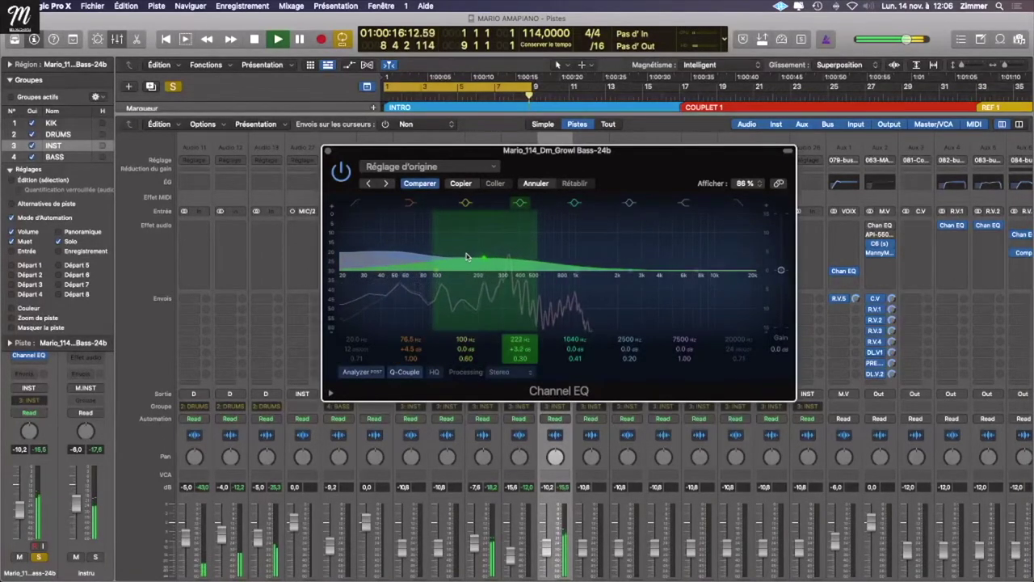
key(super+w)
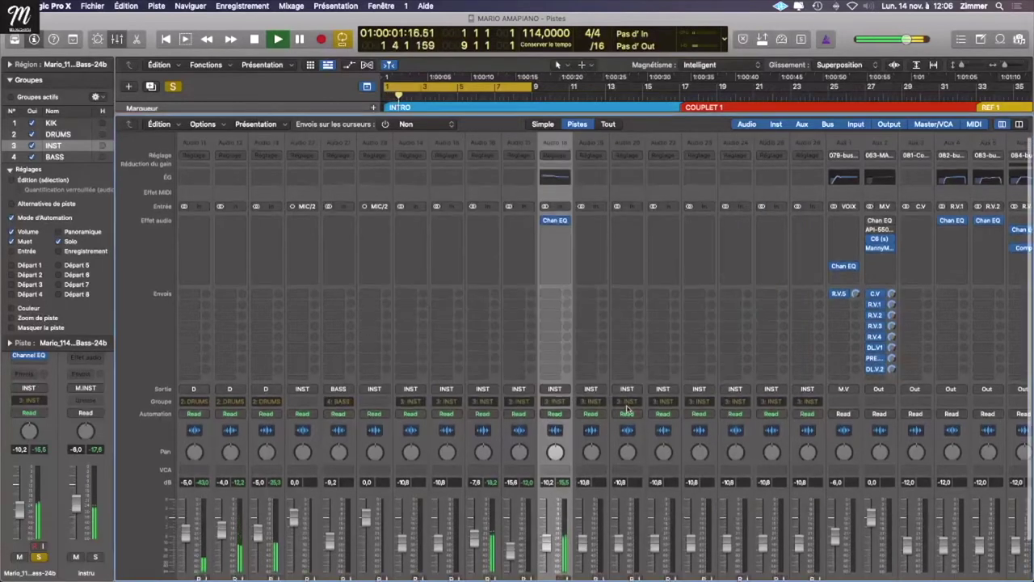
Step: Raise the Growl Bass track to -7.4 dB and track 24 to -5.1 dB
scroll(627, 407, down, 1)
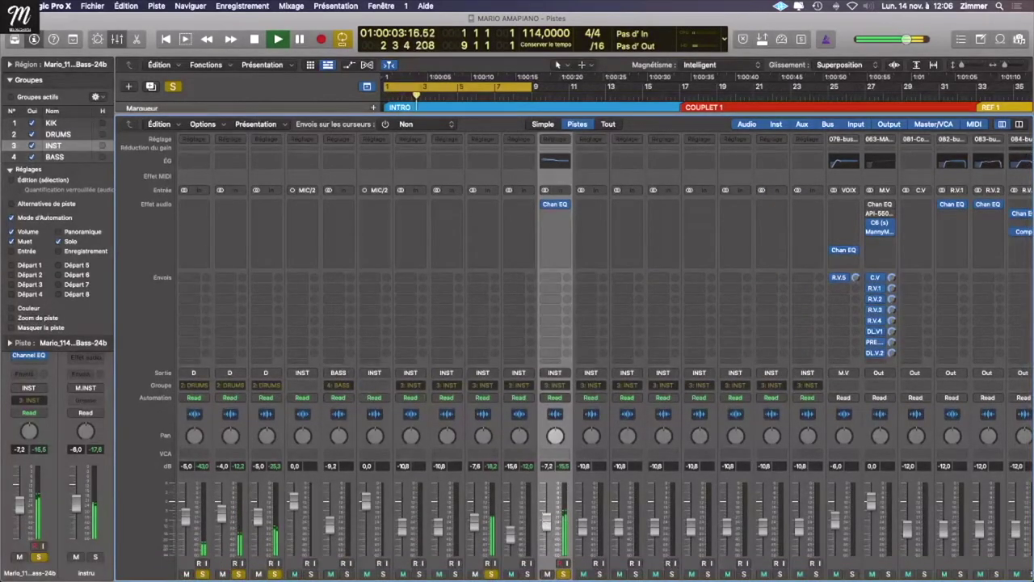
drag(475, 523, 475, 516)
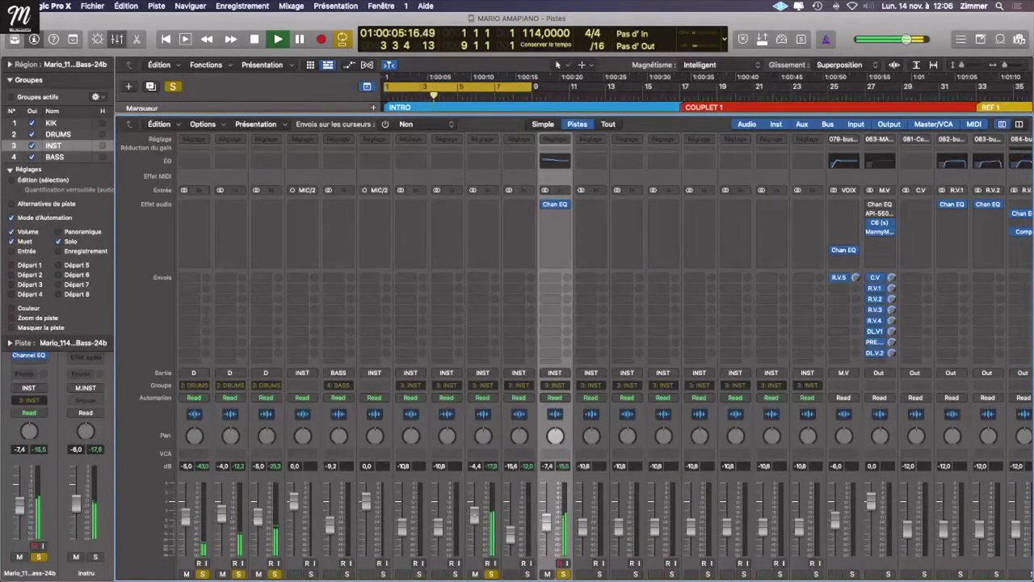
scroll(569, 564, down, 1)
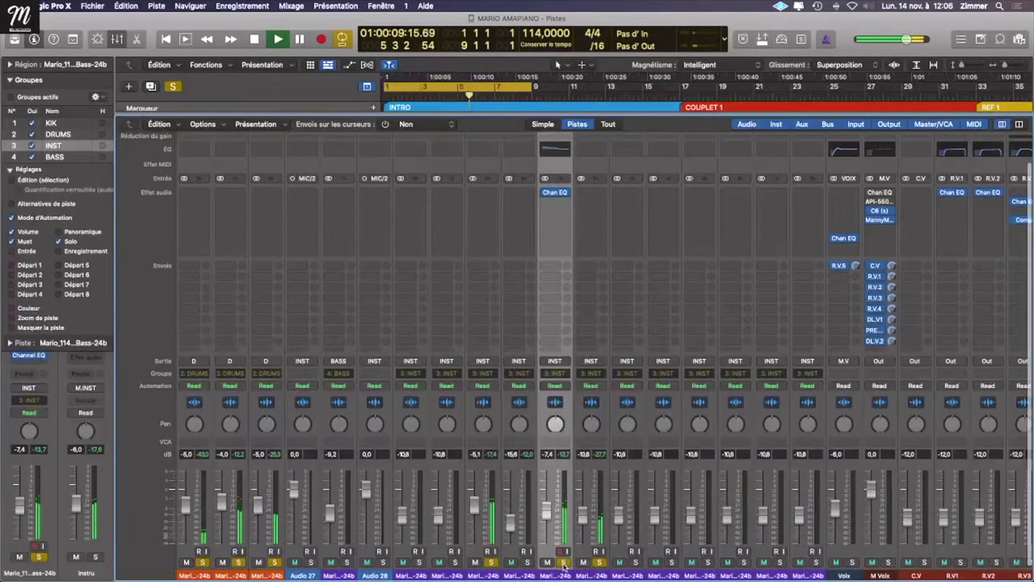
Step: Unsolo Growl Bass, set track 27 to -11.0 dB with pan +13, and audition tracks 28 and 29 with the drums
click(563, 563)
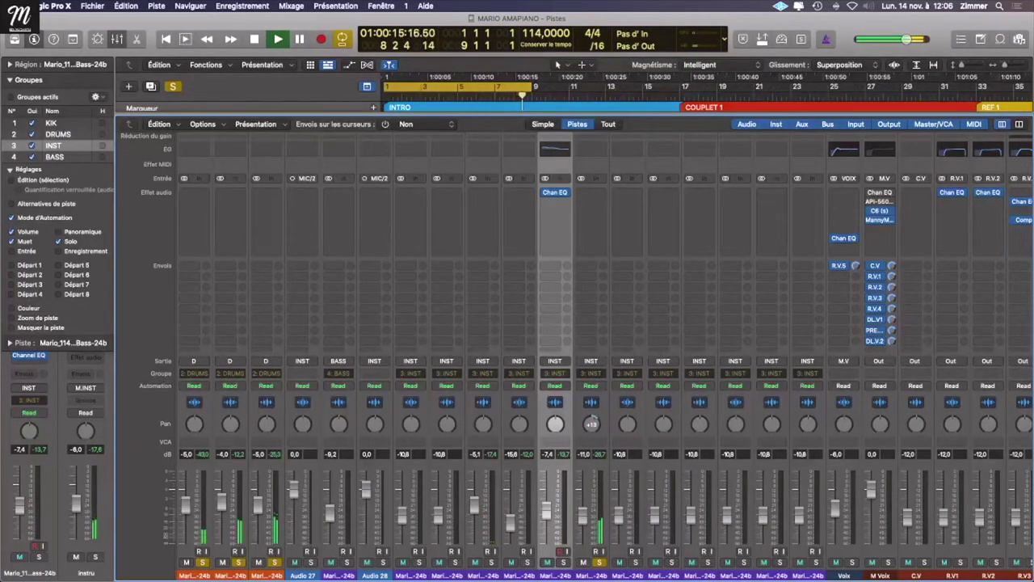
click(671, 562)
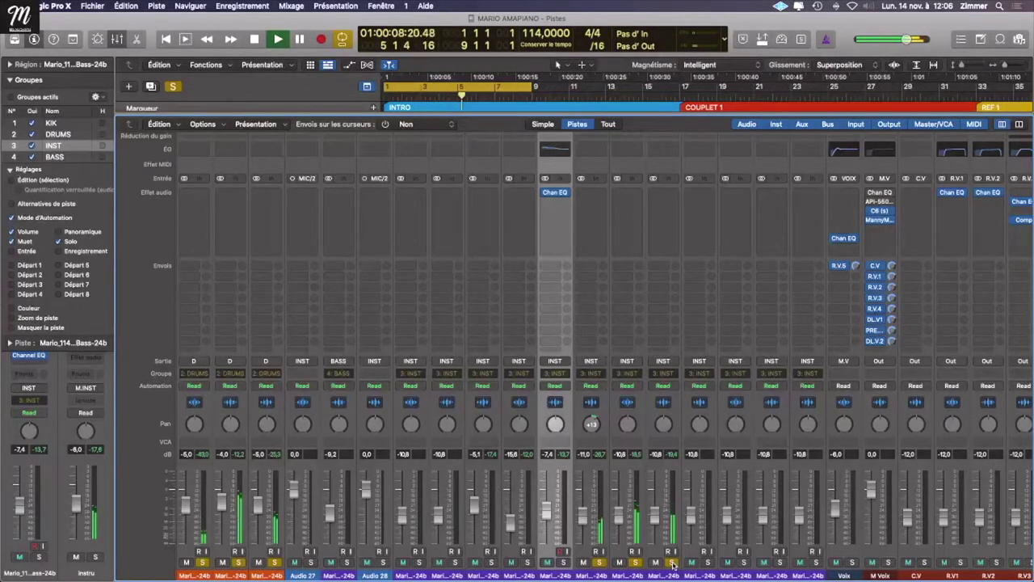
click(672, 562)
scroll(705, 561, down, 1)
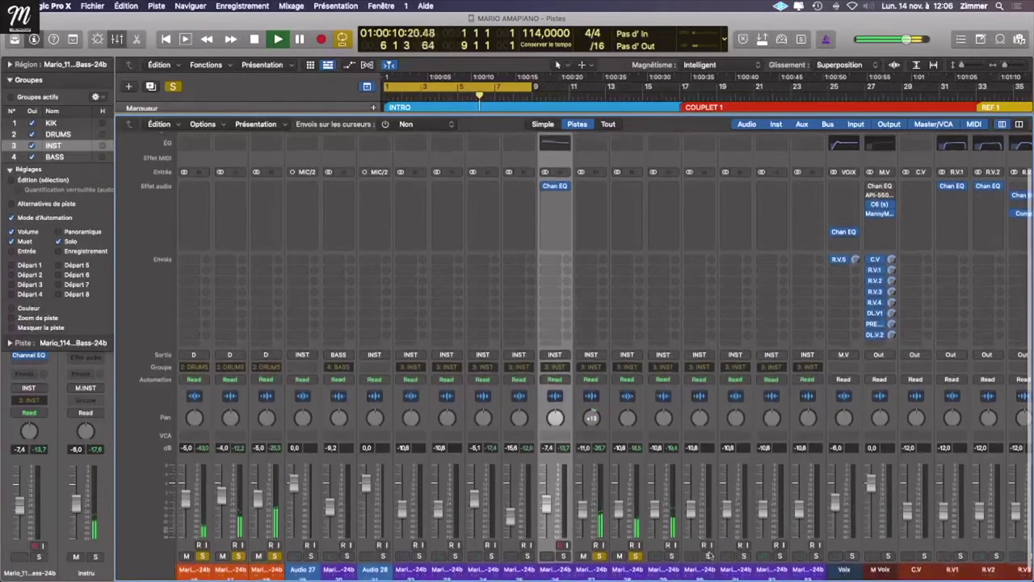
Step: Add Piano track 30 and Growl Bass track 26 to the soloed tracks, setting Piano to pan +13 and -5.5 dB, and Growl Bass to -8.6 dB
click(708, 556)
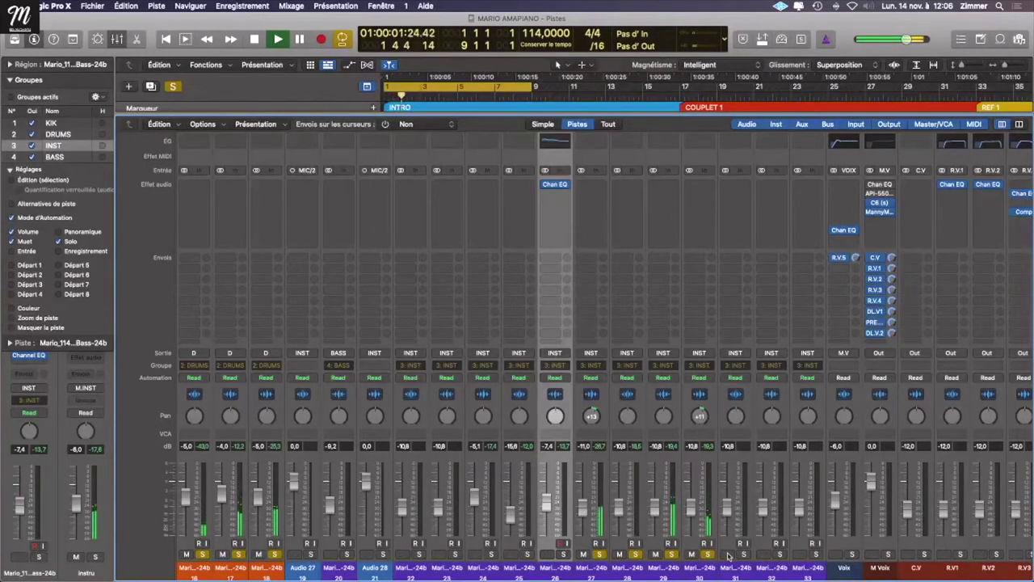
click(563, 554)
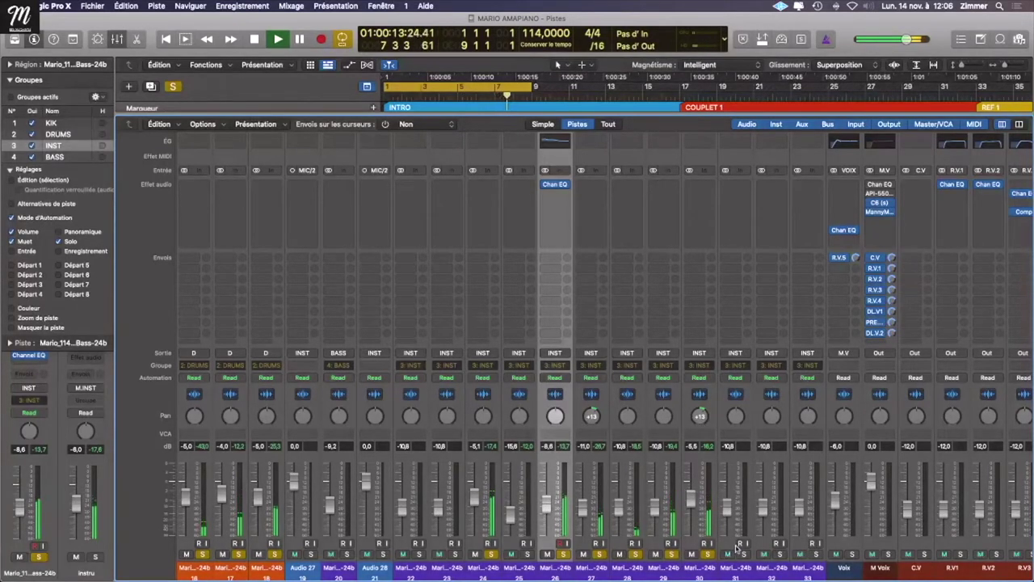
scroll(745, 525, right, 3)
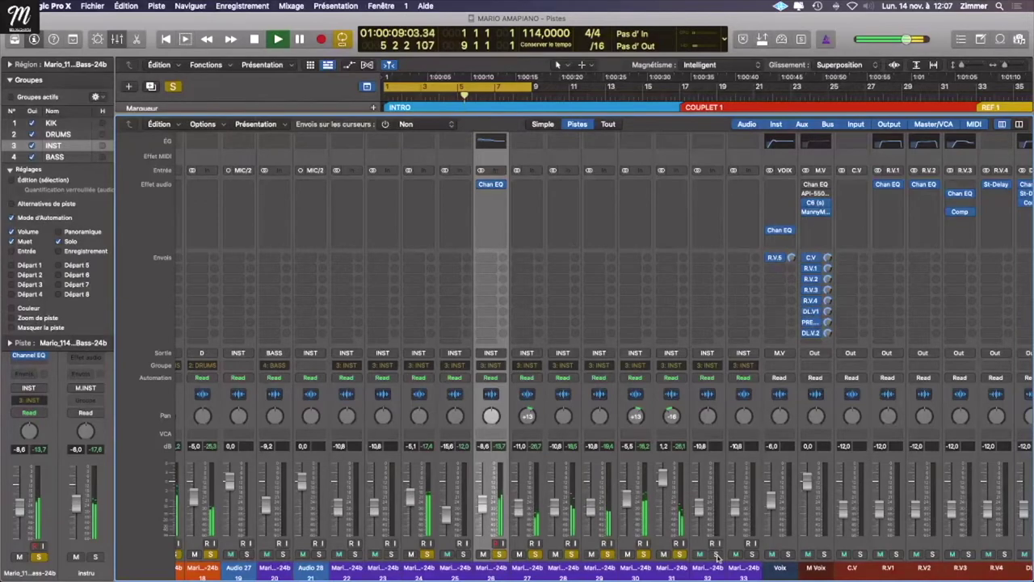
Step: Insert a stereo Compressor on Synth track 31 and set its make-up gain to -2 dB
click(669, 194)
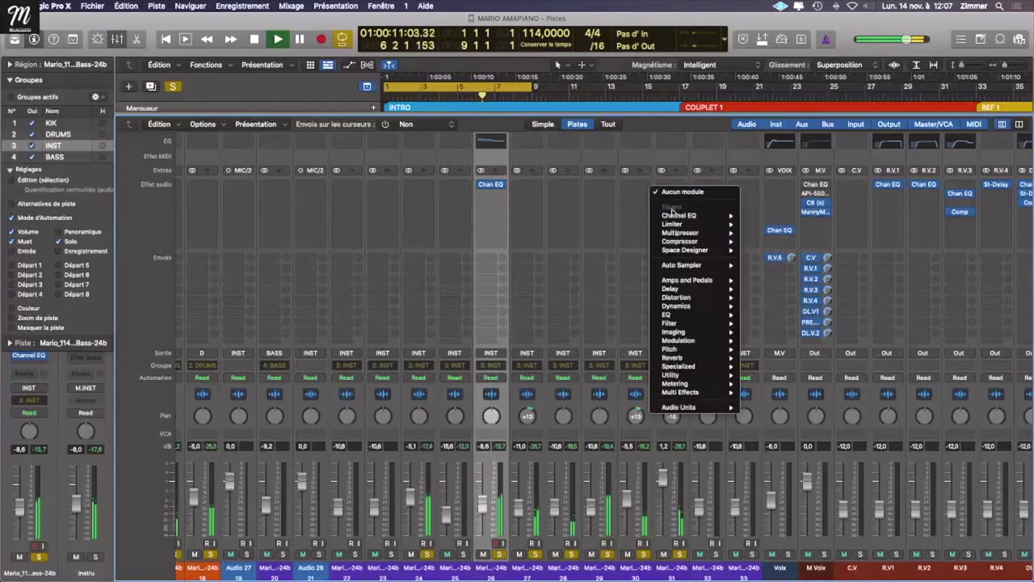
mouse_move(681, 235)
click(762, 242)
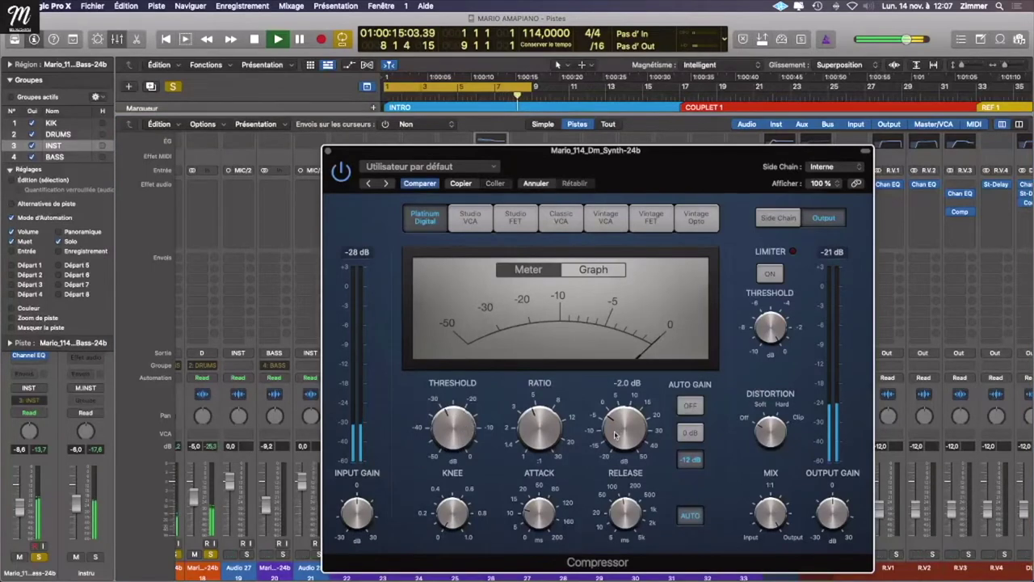
drag(622, 433, 618, 428)
drag(832, 511, 826, 526)
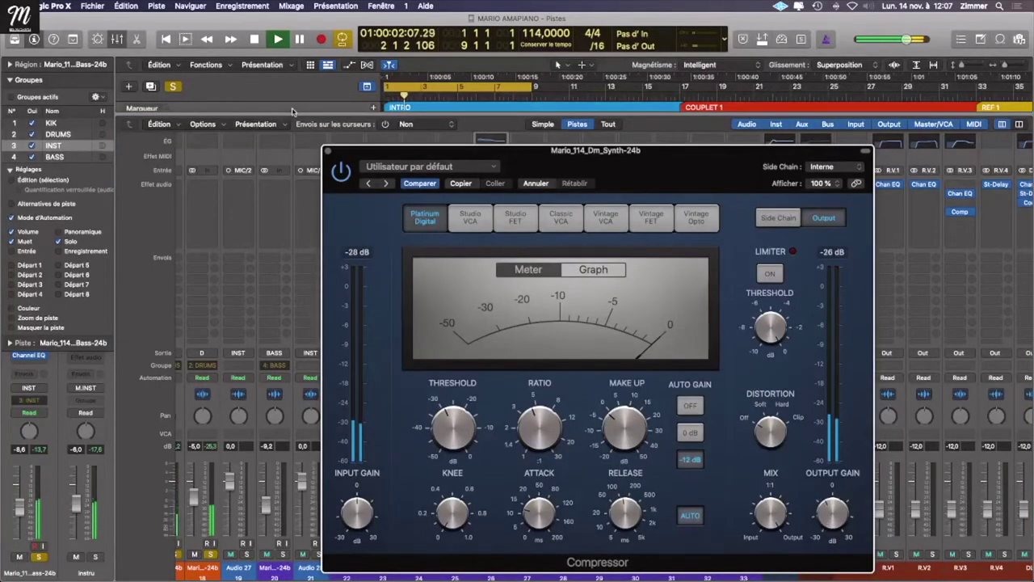
click(331, 152)
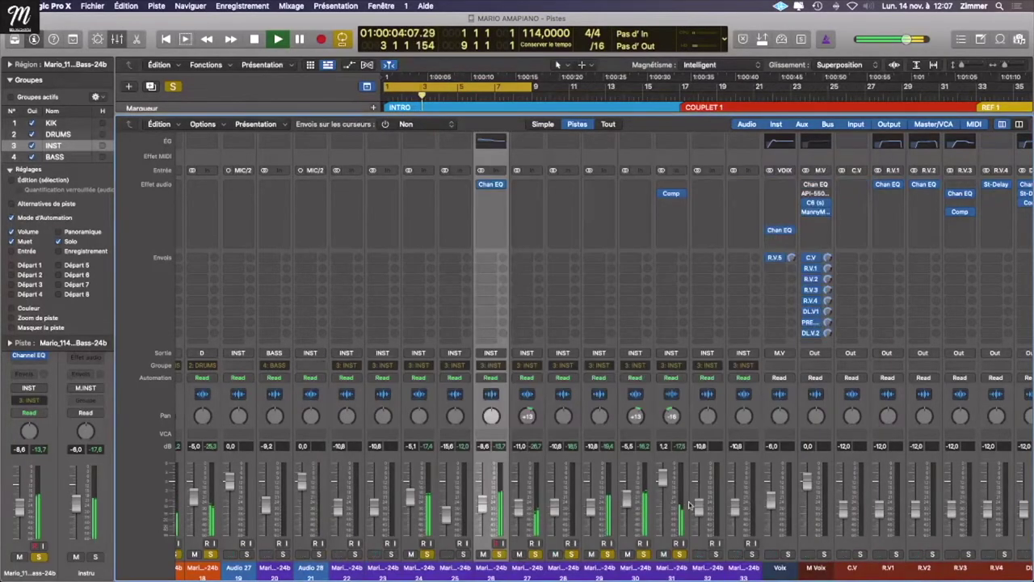
Step: Set the volume of Synth track 31 to -1.5 dB and Vox track 32 to 2.9 dB
drag(664, 478, 663, 484)
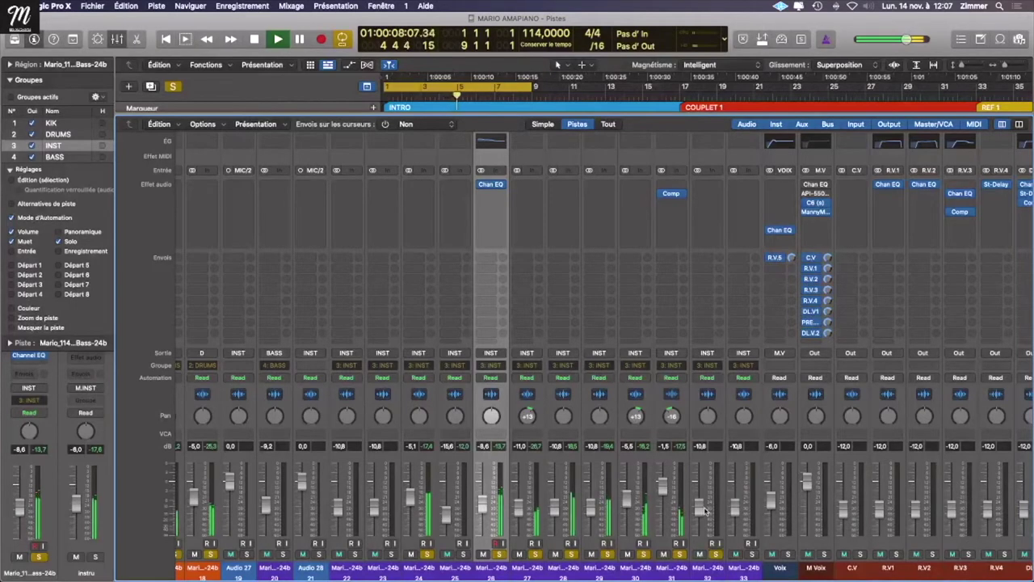
drag(701, 509, 700, 474)
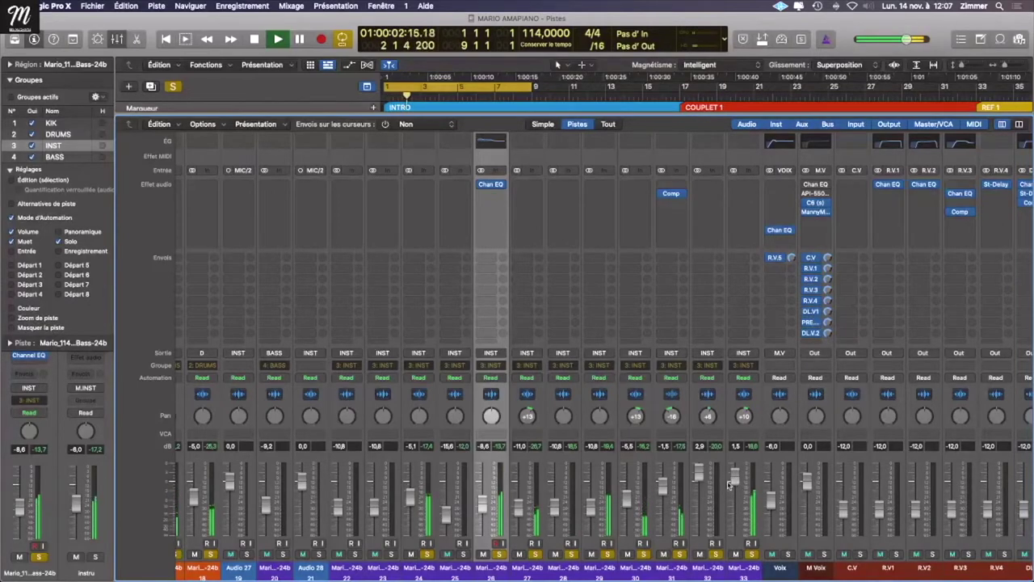
Step: Replay the loop from the start and lower Woodwind track 33's volume to -1.4 dB
key(space)
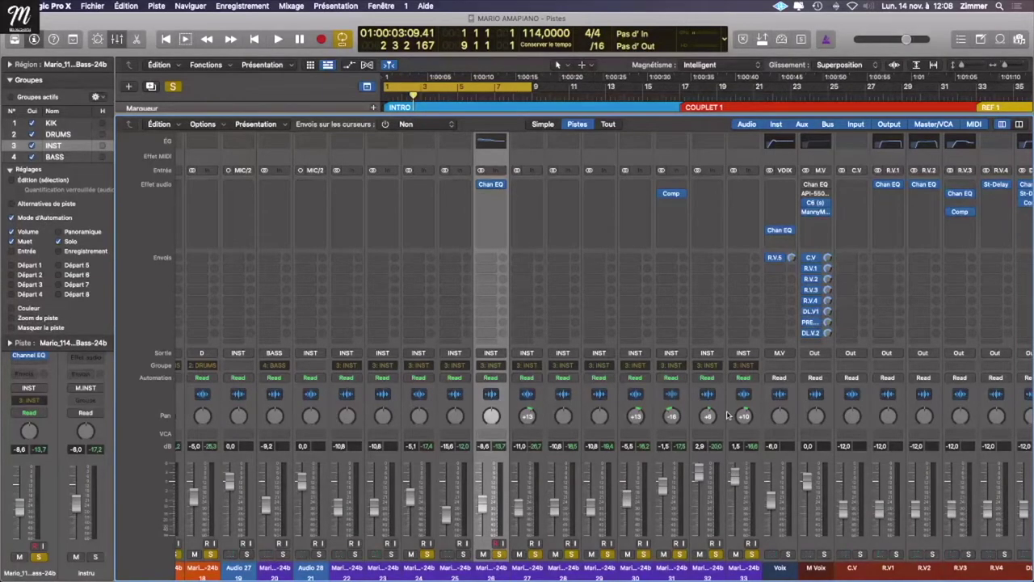
key(space)
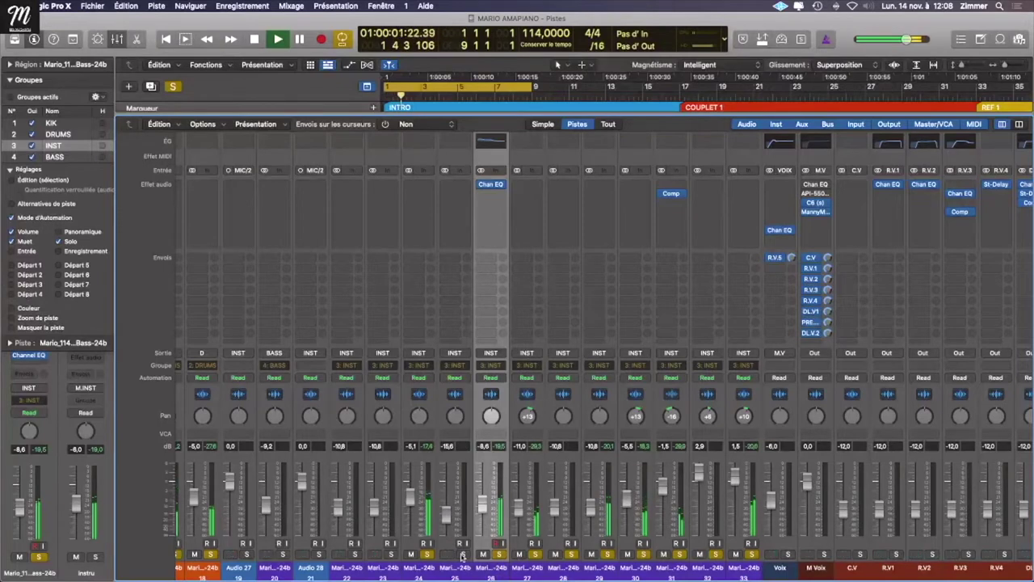
key(space)
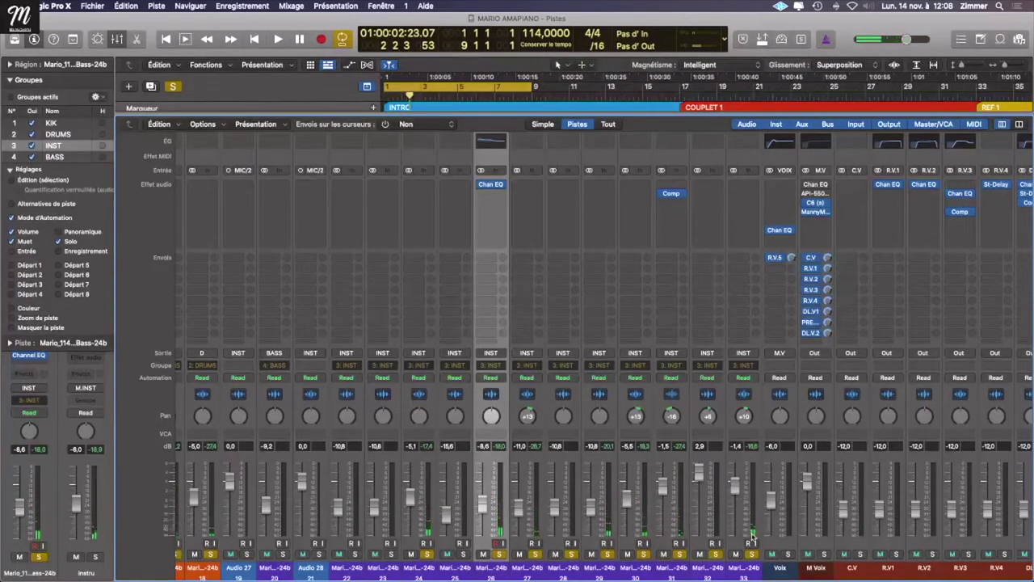
Step: Audition Woodwind track 33 alone and insert a stereo Compressor on it with the threshold at -30 dB
click(751, 572)
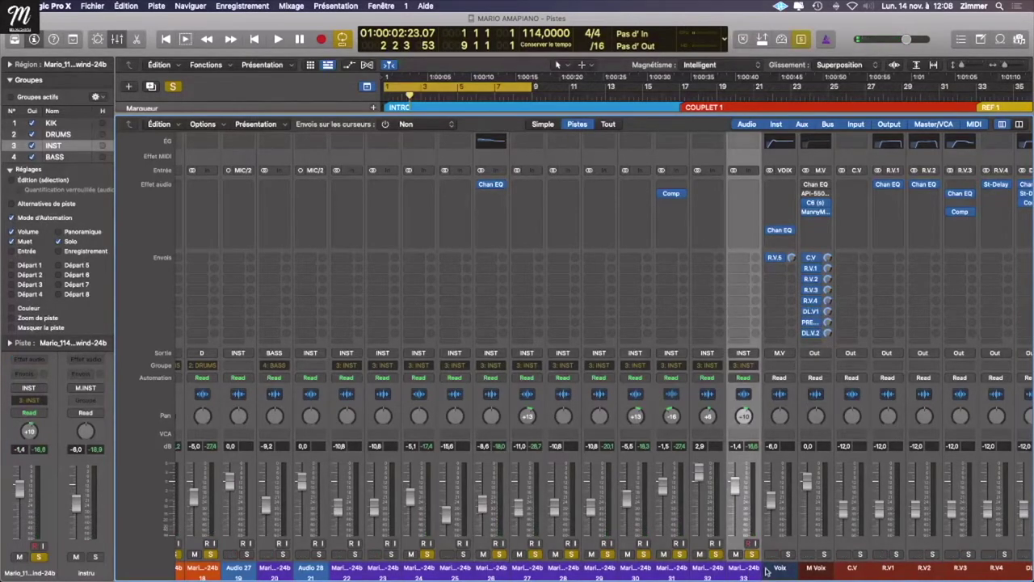
key(space)
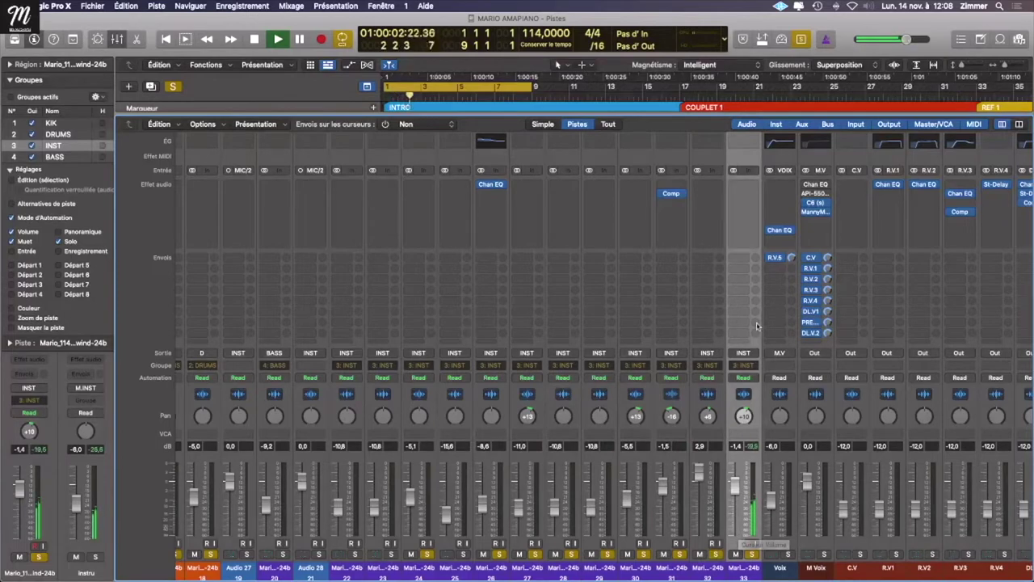
click(750, 196)
mouse_move(775, 215)
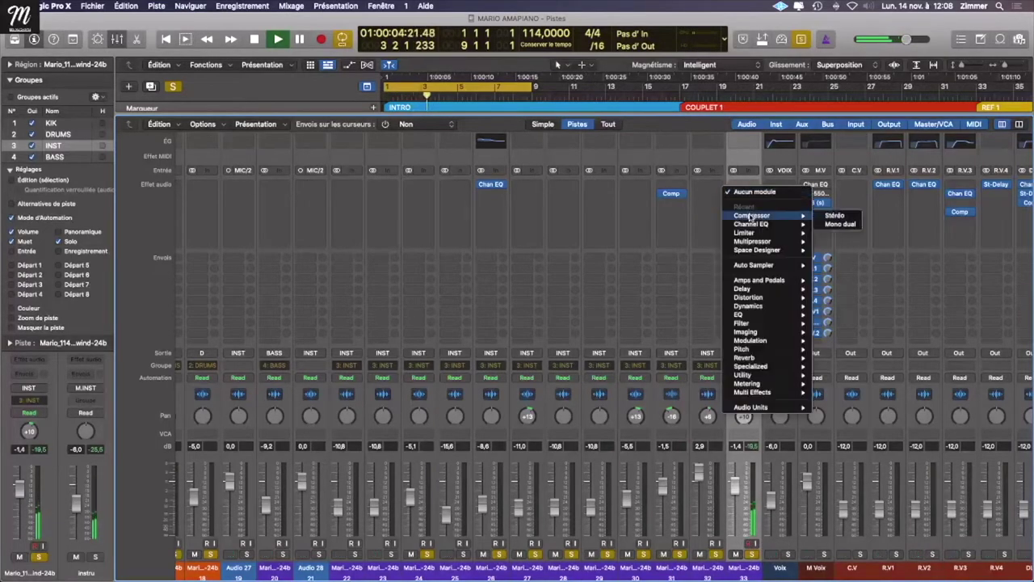
click(834, 214)
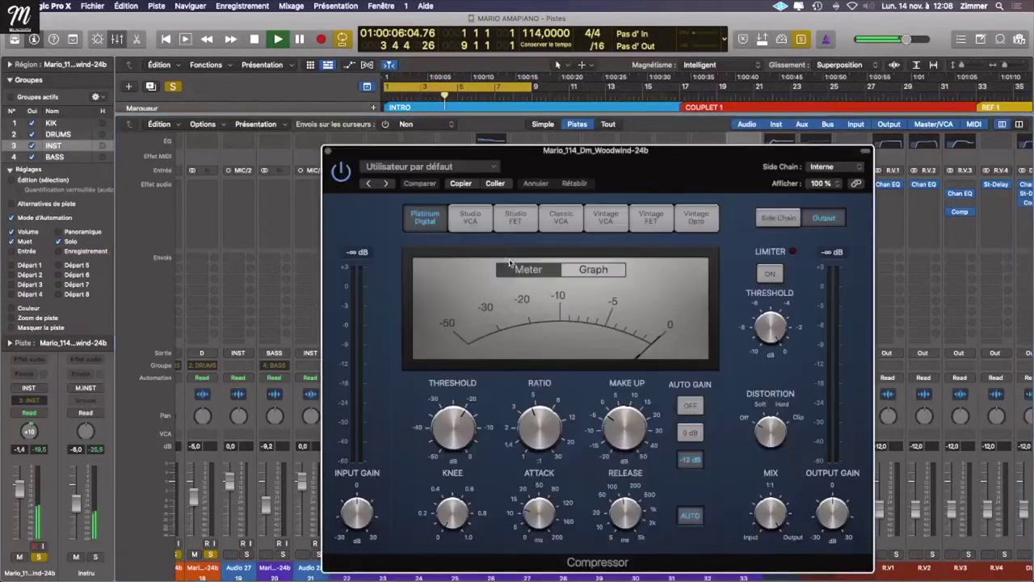
drag(470, 392, 469, 402)
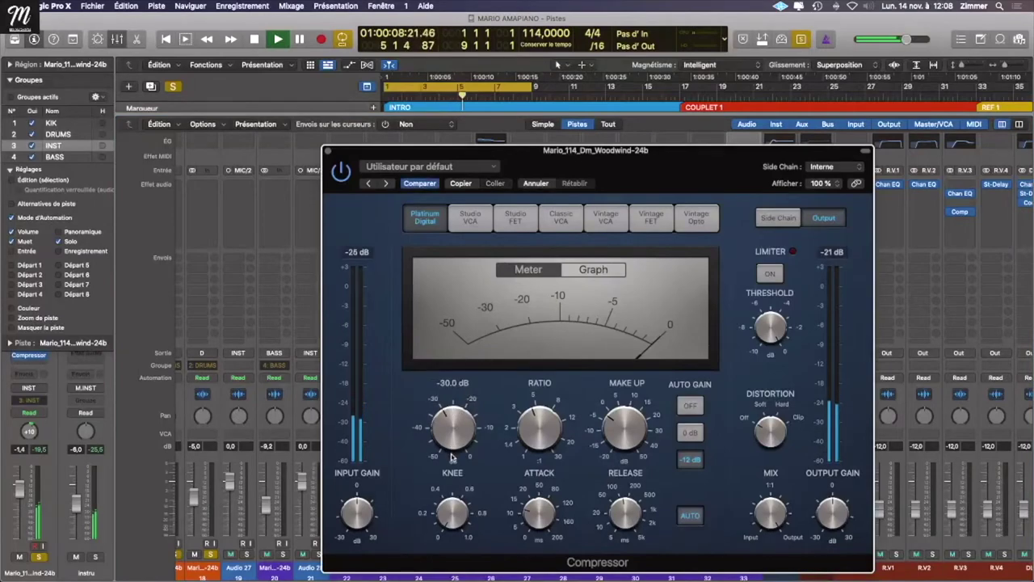
click(327, 151)
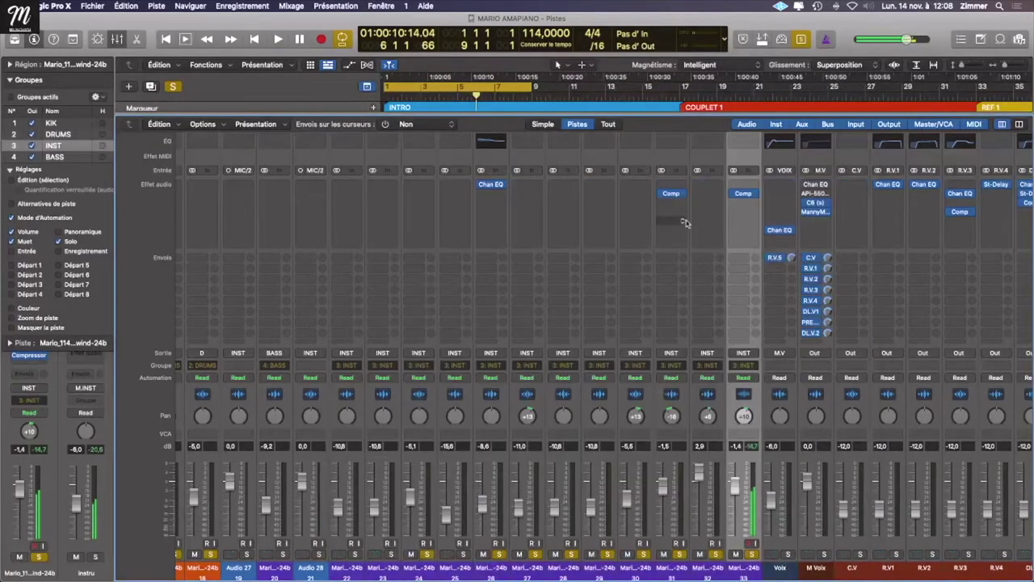
Step: Replay the soloed mix from the start and lower the Woodwind track's volume to -5.9 dB
scroll(777, 494, right, 10)
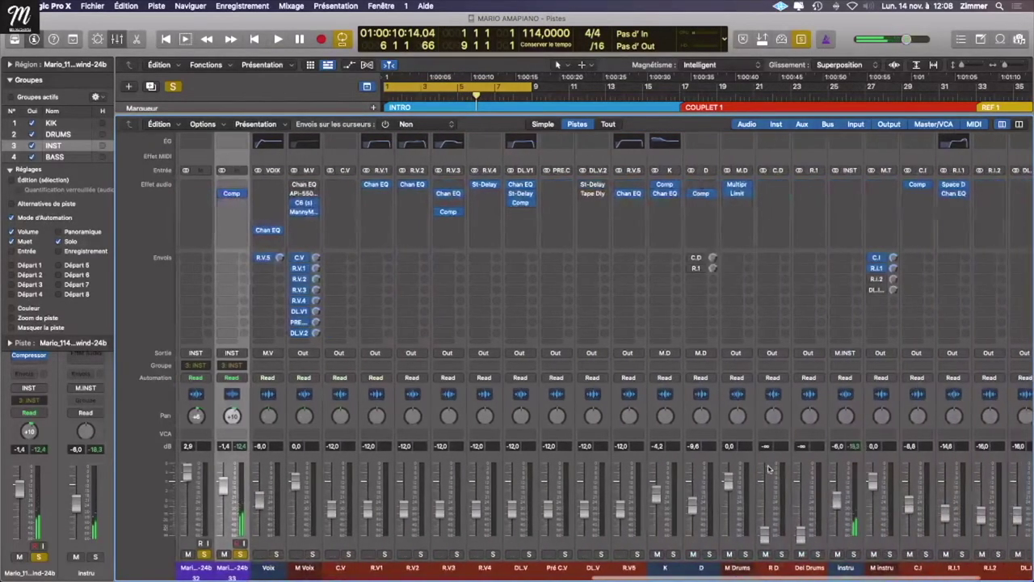
scroll(814, 482, left, 6)
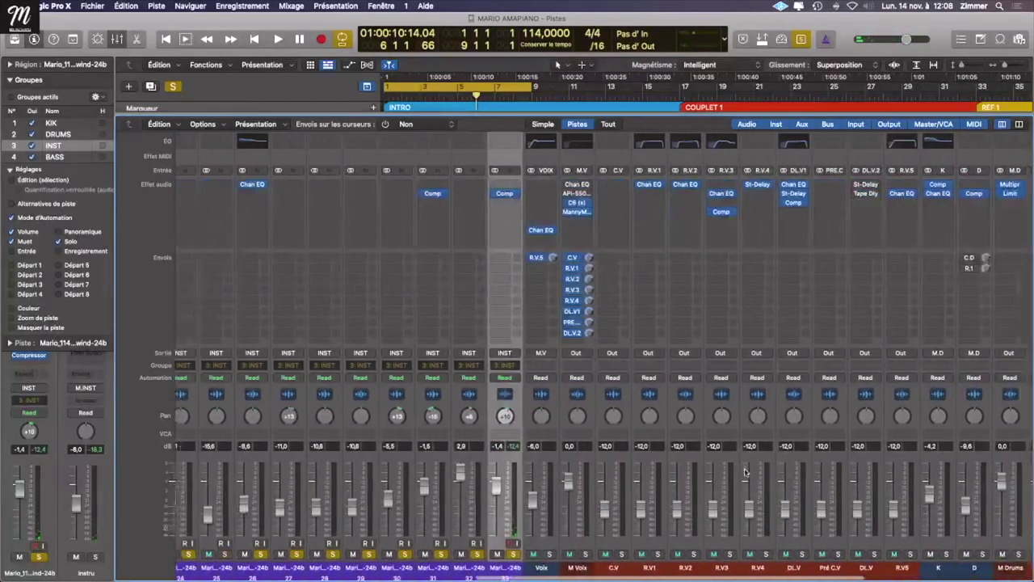
key(Return)
key(space)
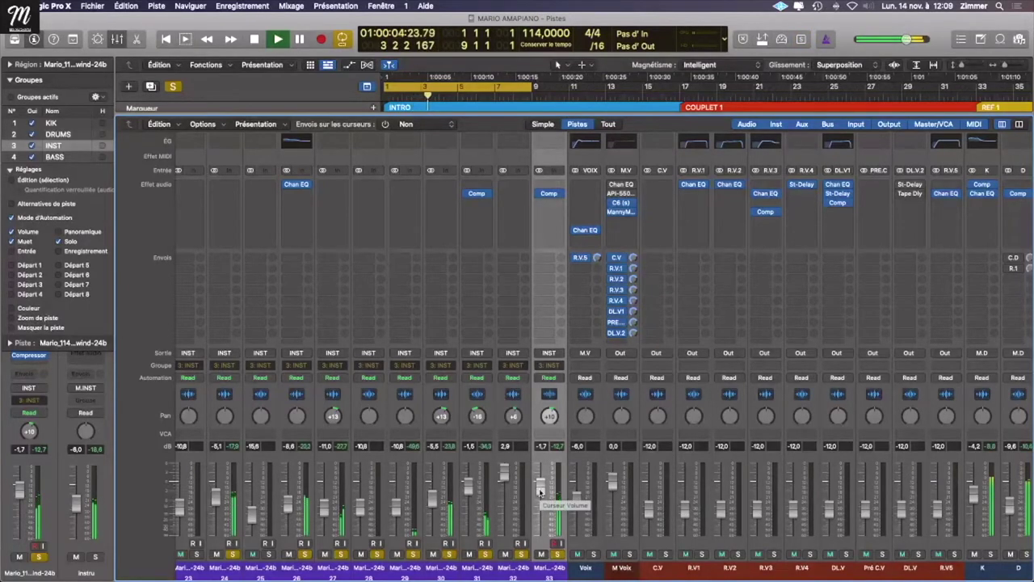
drag(540, 490, 540, 498)
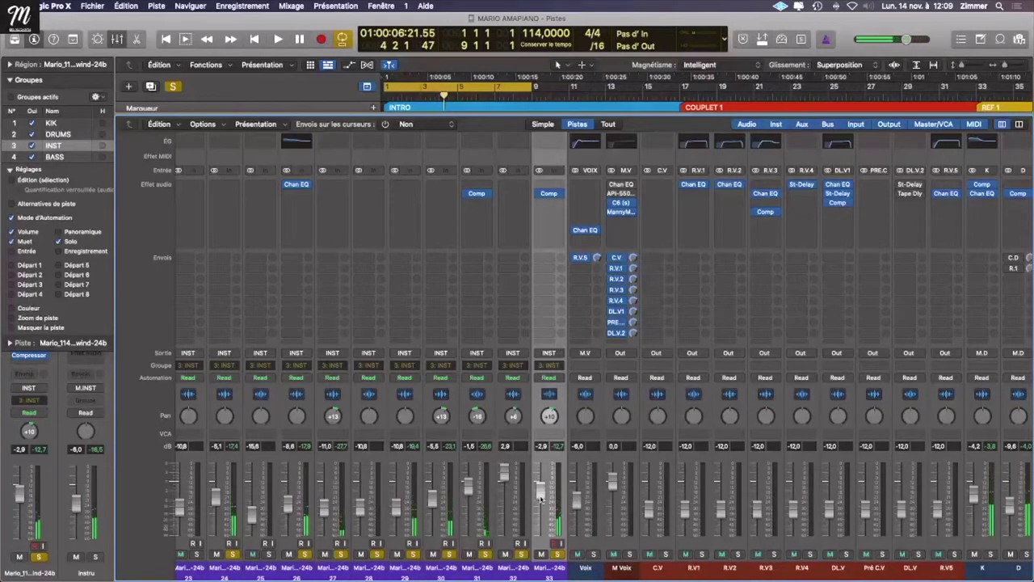
key(Return)
key(space)
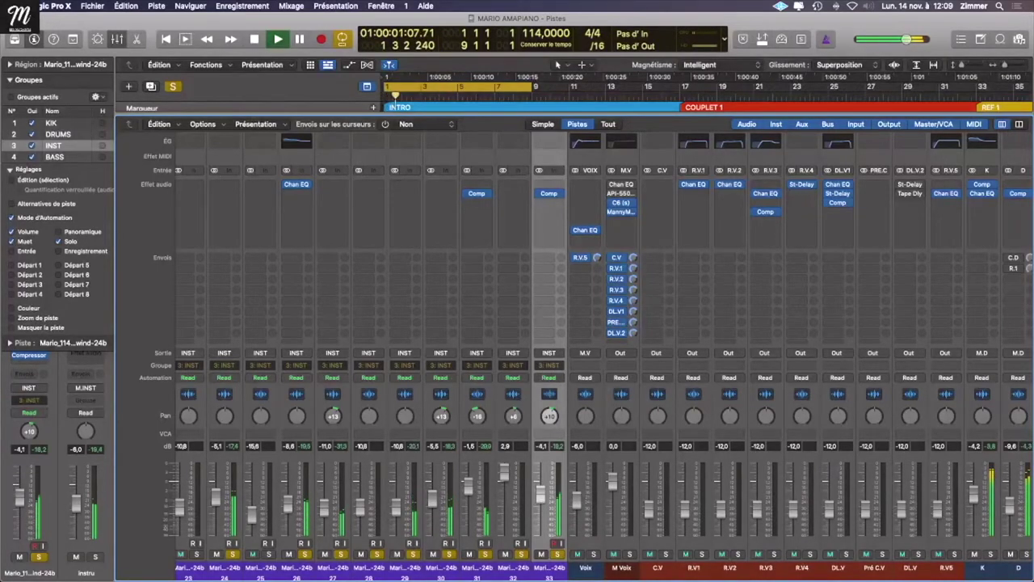
key(space)
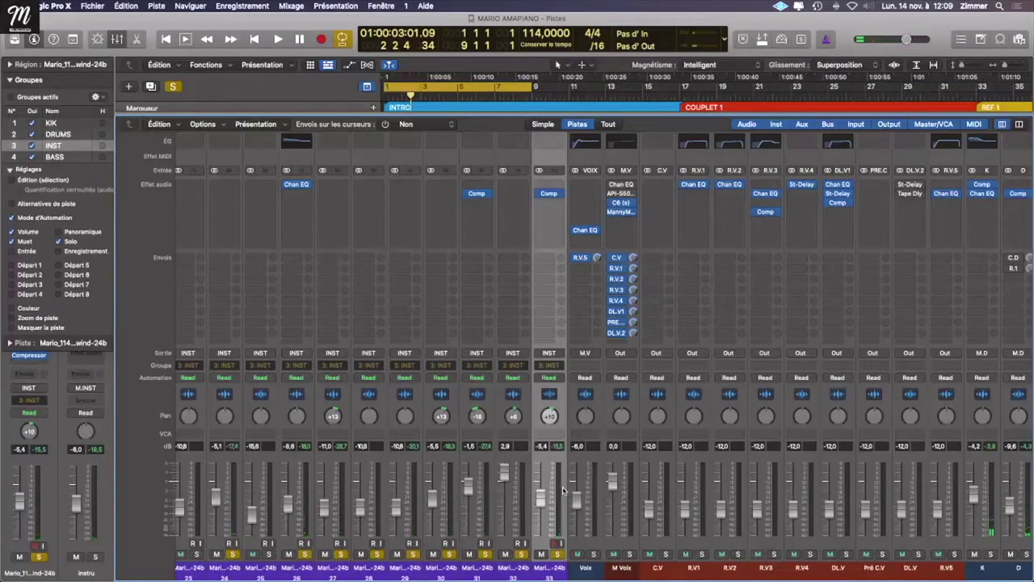
key(Return)
key(space)
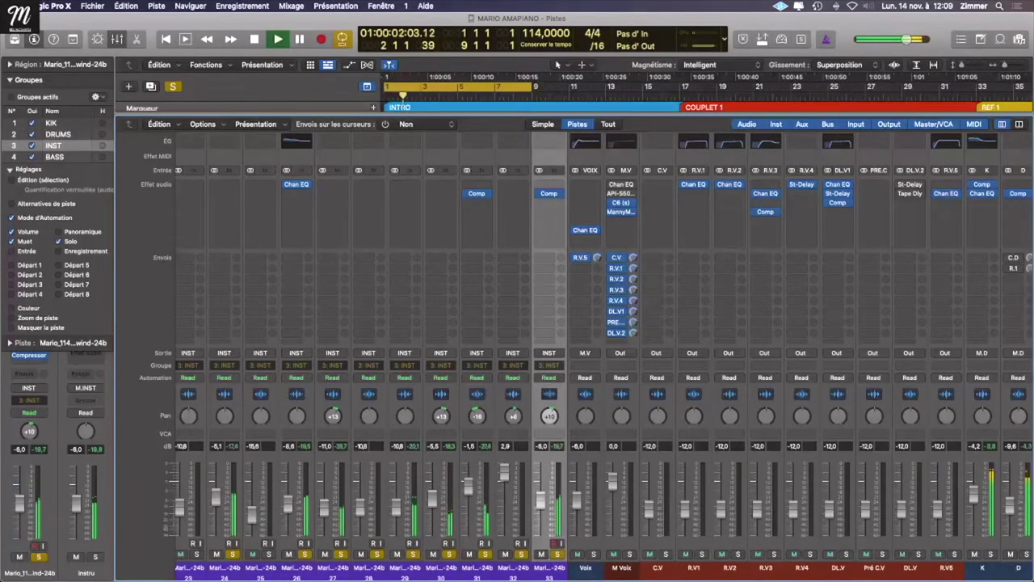
scroll(564, 507, left, 3)
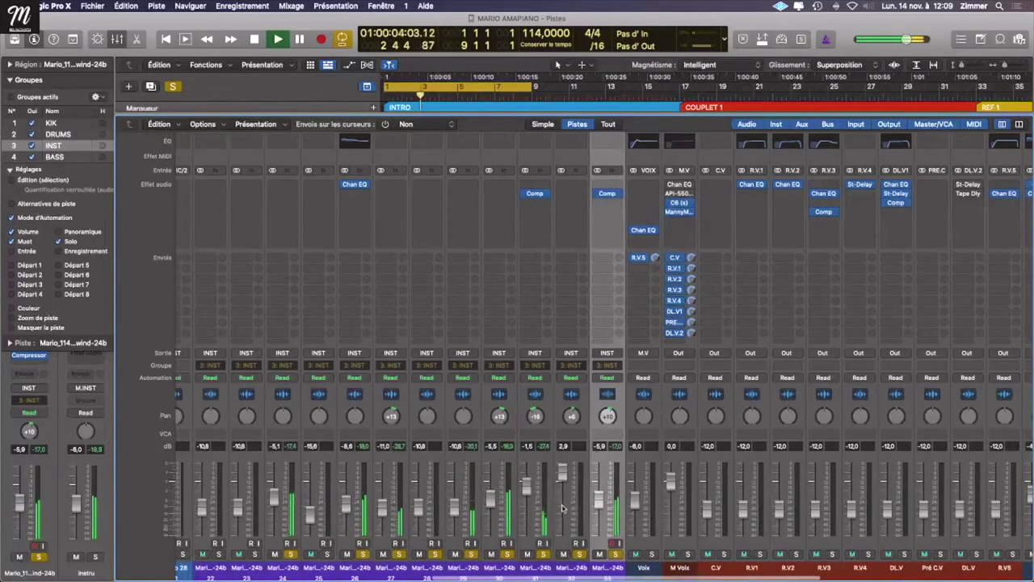
scroll(598, 511, left, 2)
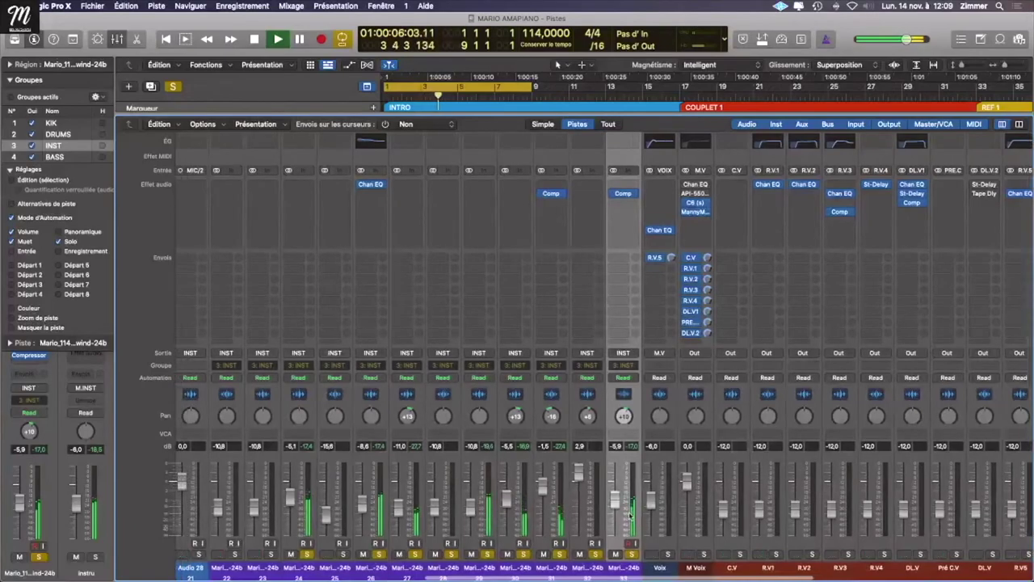
scroll(628, 515, left, 1)
Step: Close the mixer and play the Shakers track alone from the start of the intro
key(x)
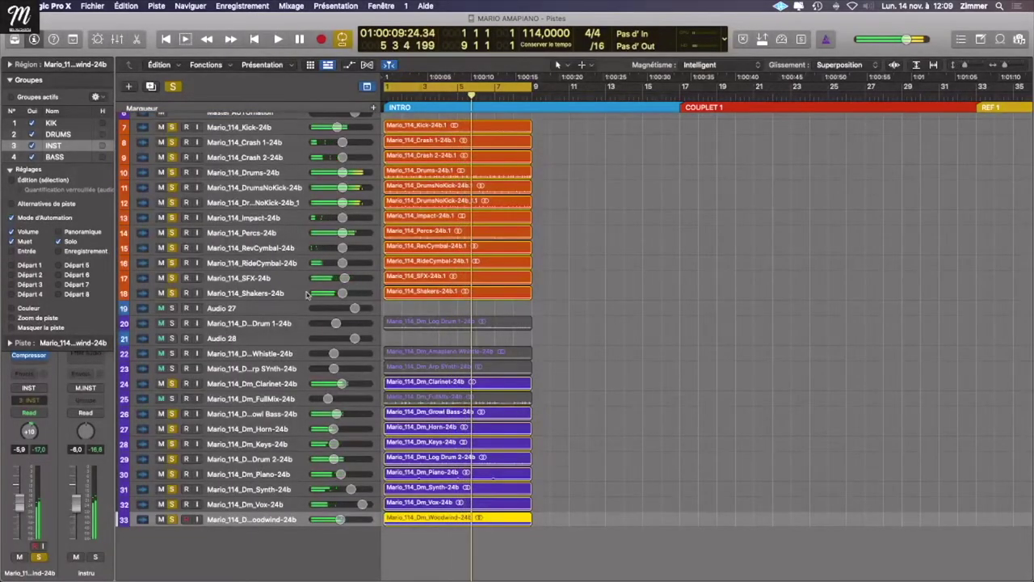
click(231, 294)
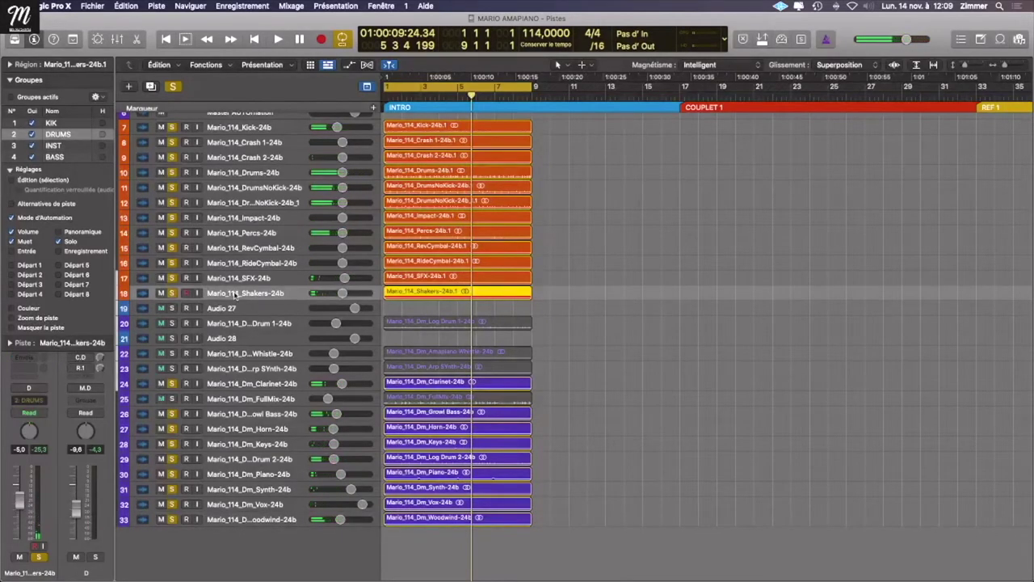
key(s)
key(Return)
key(space)
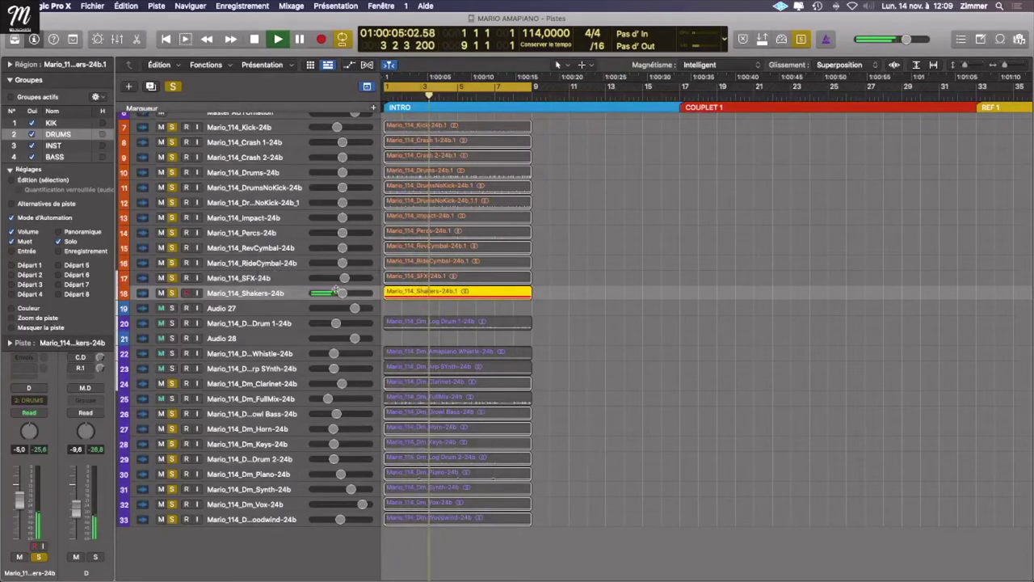
key(super+Right)
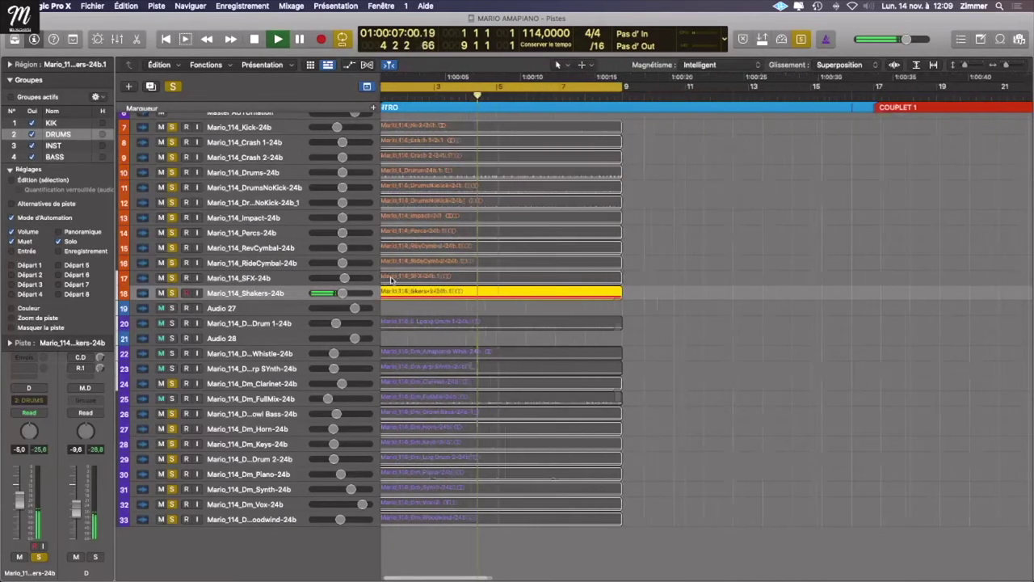
key(super+Down)
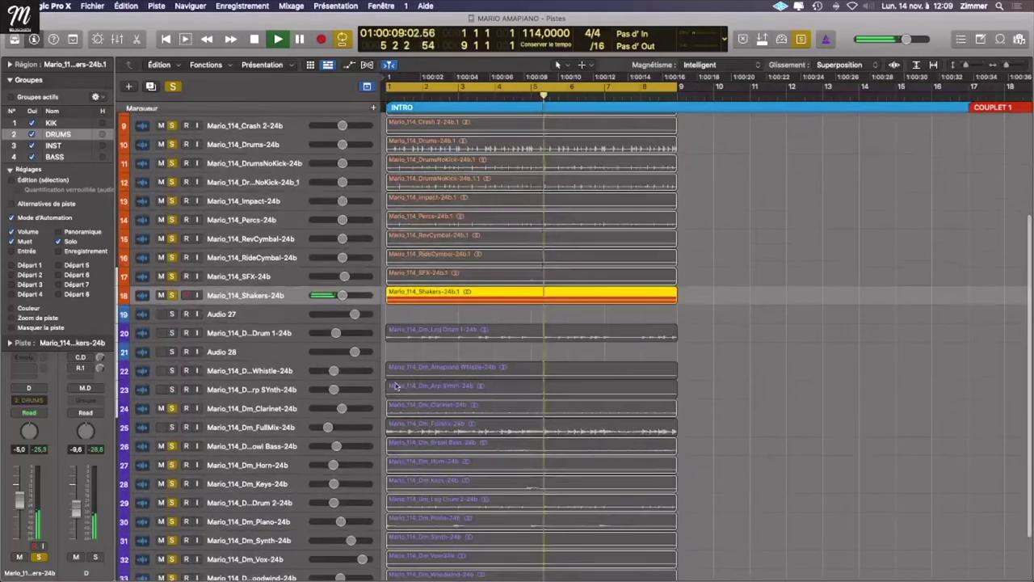
scroll(294, 445, down, 3)
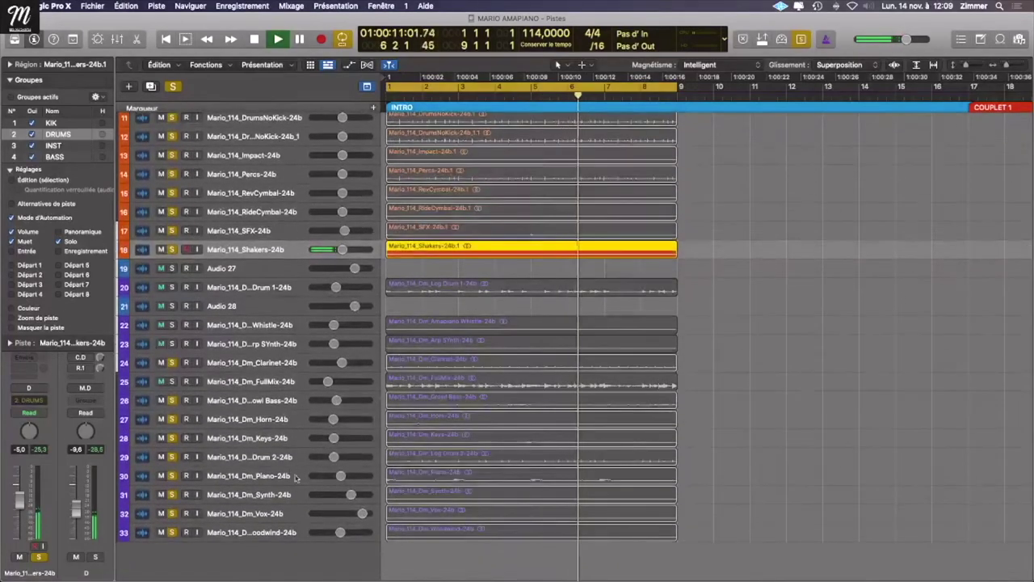
Step: Play the Vox track alone from the start and enlarge the track heights to examine its waveform
click(277, 514)
key(Return)
key(space)
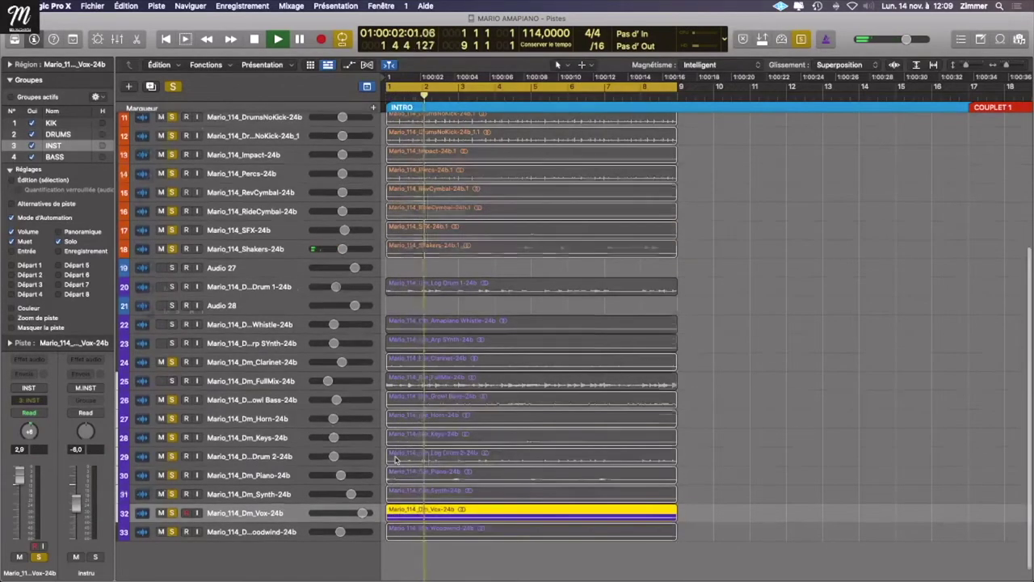
key(super+Down)
key(super+Down)
key(super+Down)
scroll(422, 464, down, 5)
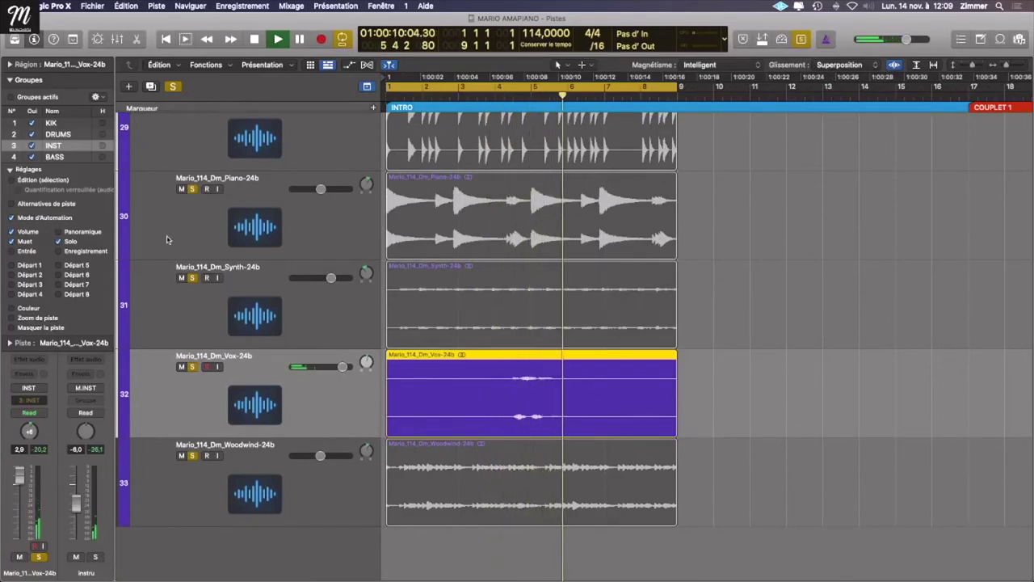
Step: Insert a Compressor on Vox track 32 in the mixer
key(x)
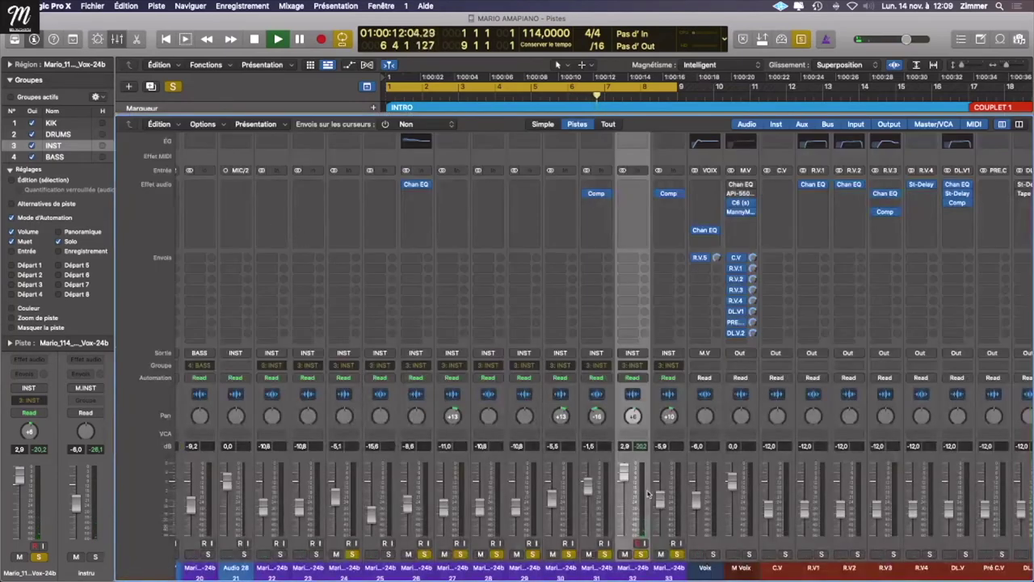
click(637, 200)
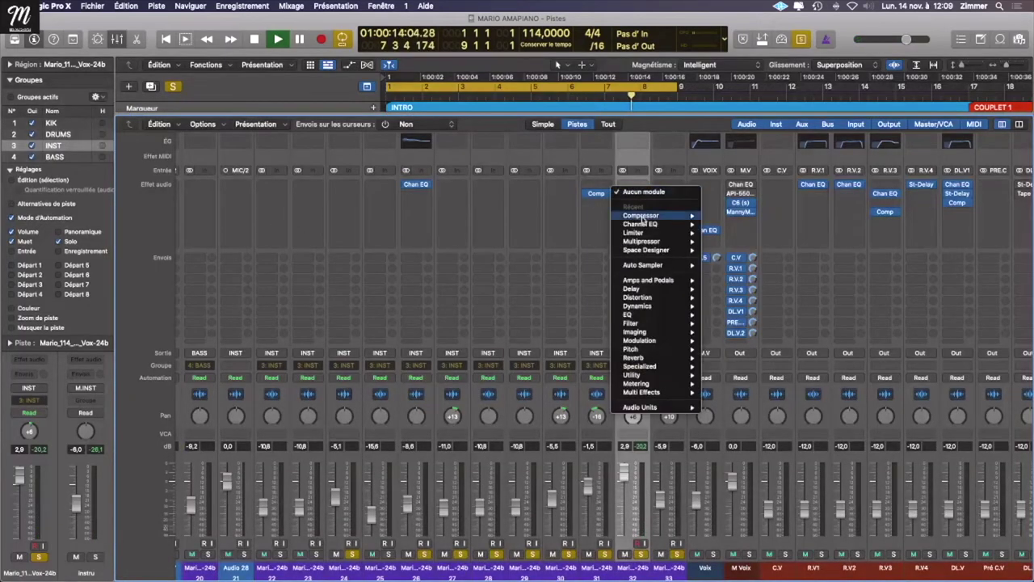
mouse_move(646, 215)
click(713, 217)
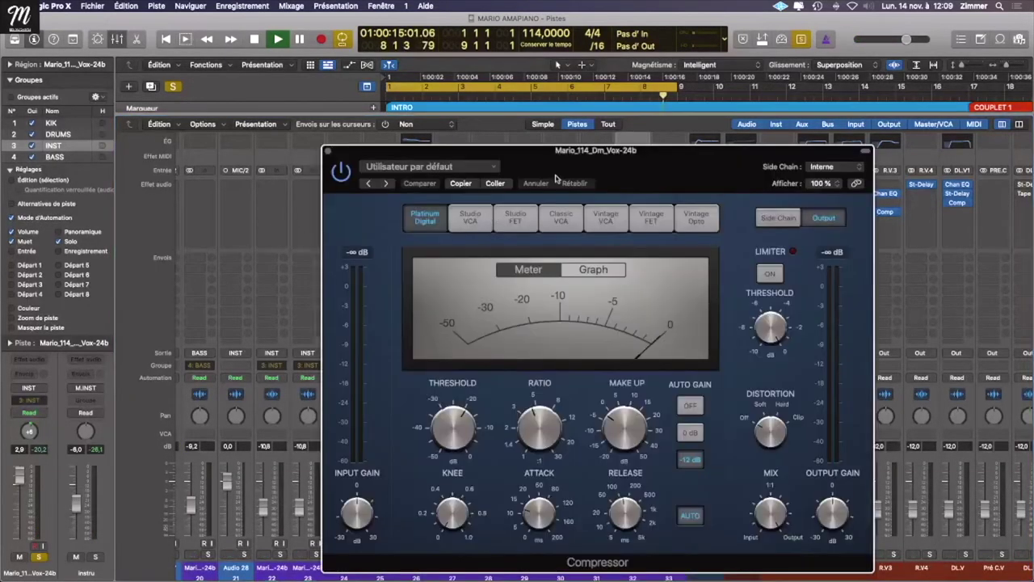
Step: Limit the cycle range to bars 4 to 6 around the vocal passage and loop it with the Vox track's Compressor open
key(x)
key(space)
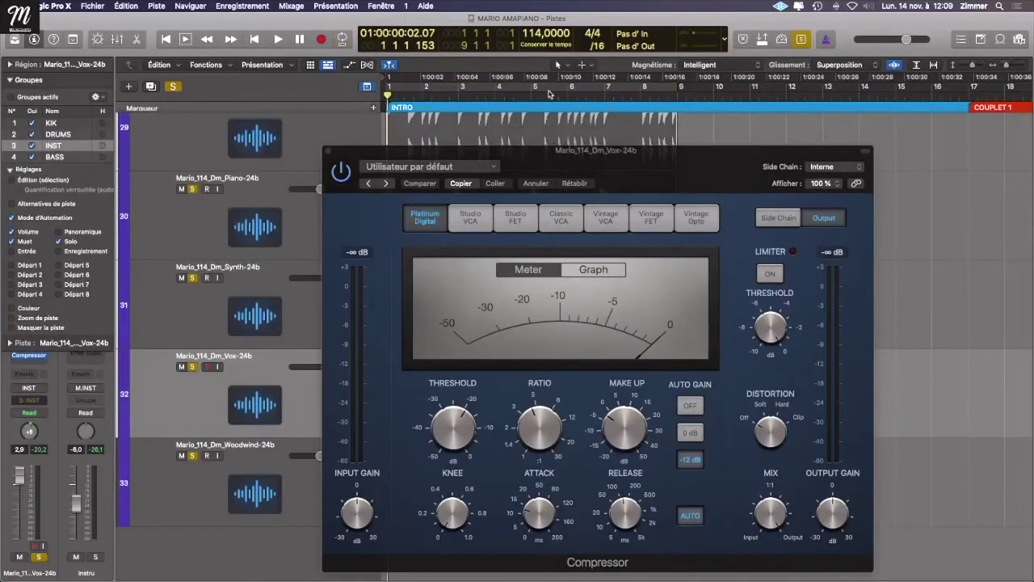
key(super+w)
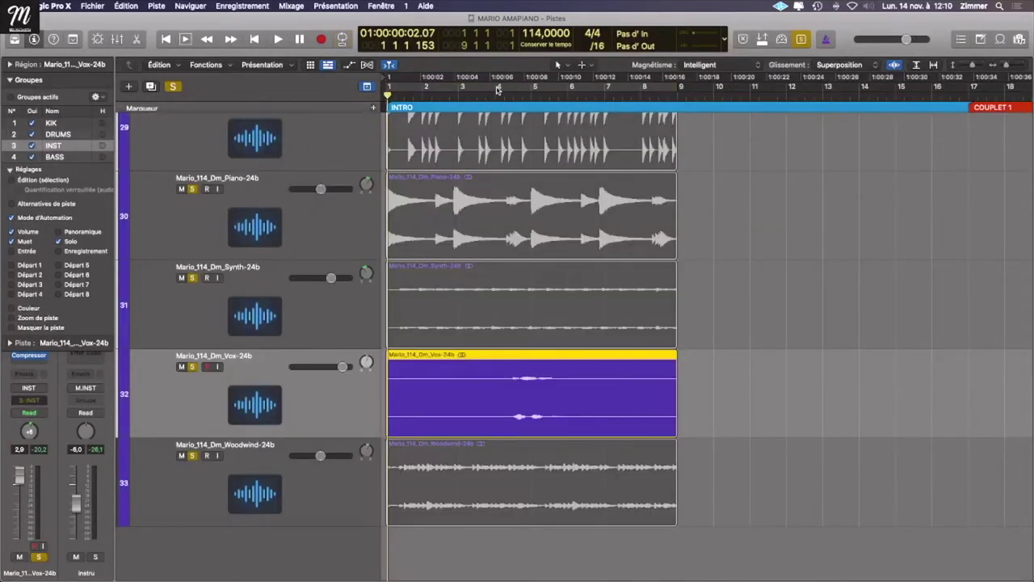
drag(499, 90, 571, 98)
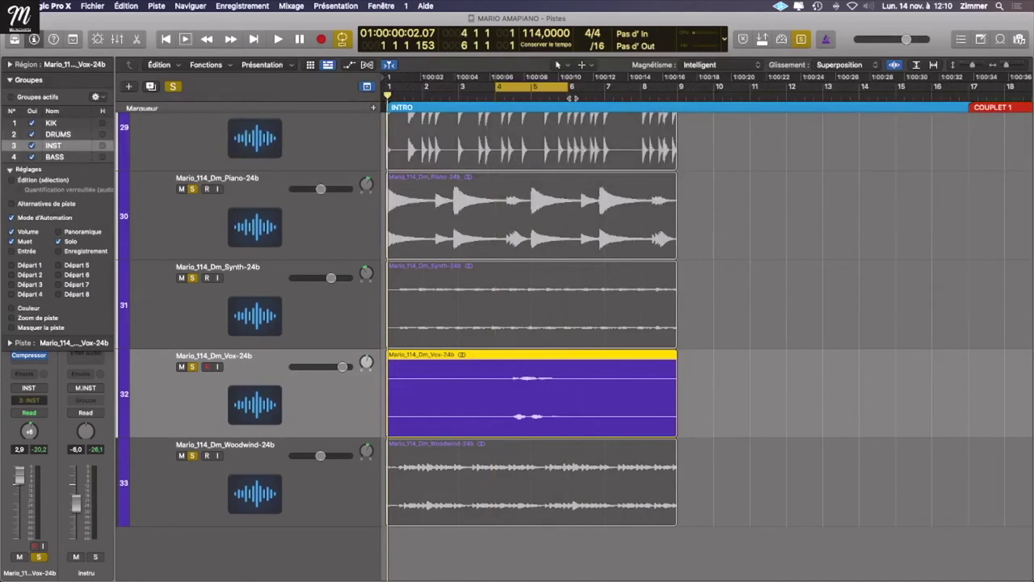
key(v)
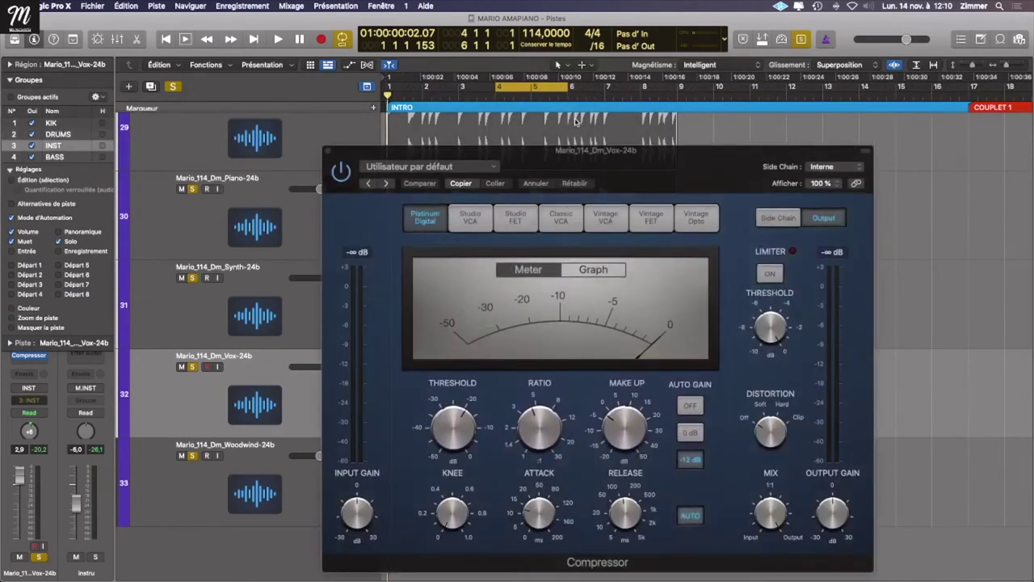
key(space)
Step: Set the Vox Compressor's threshold to -30 dB and slightly raise its make-up gain while the passage loops
drag(452, 424, 451, 460)
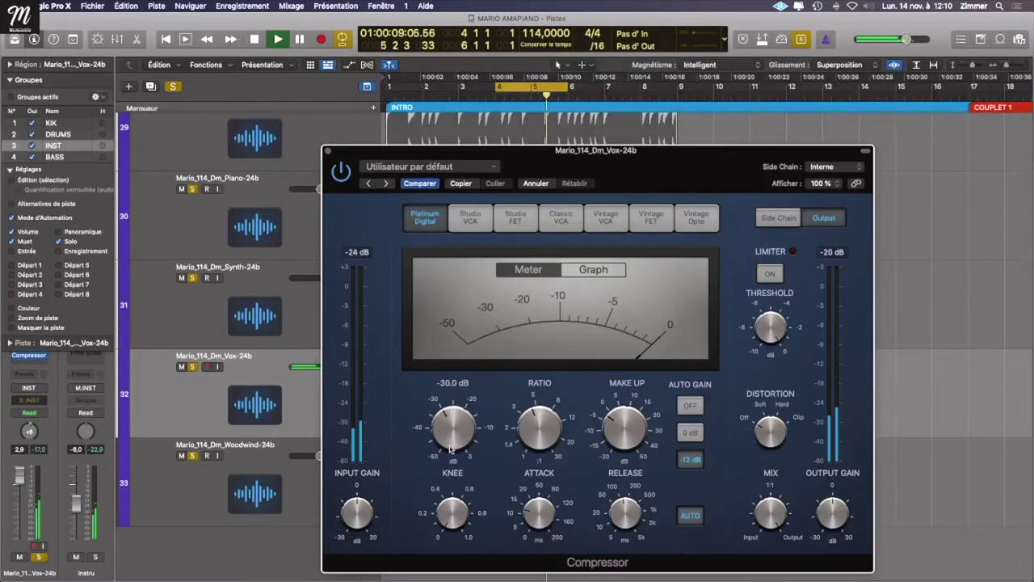
click(623, 438)
drag(621, 433, 622, 427)
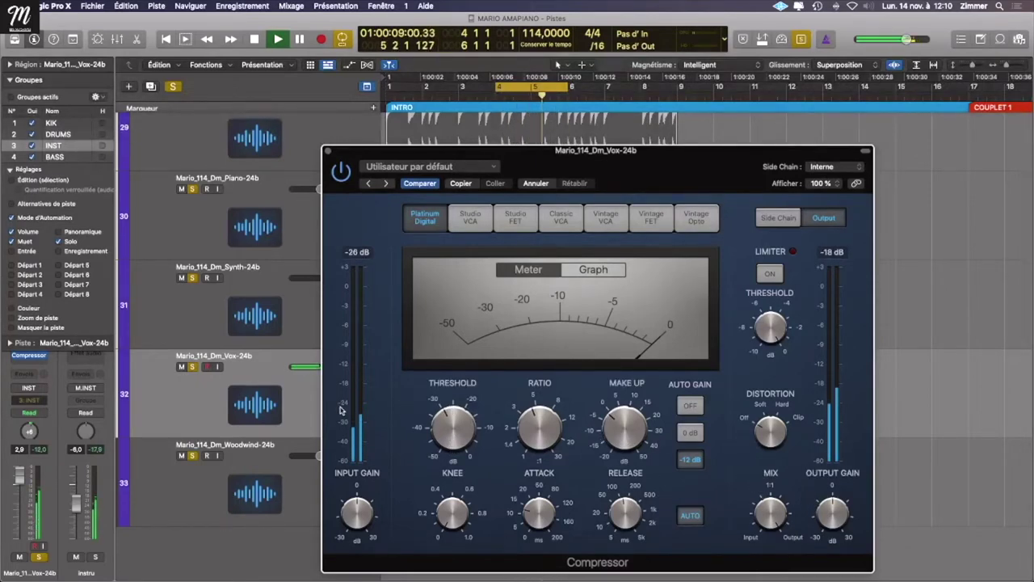
key(space)
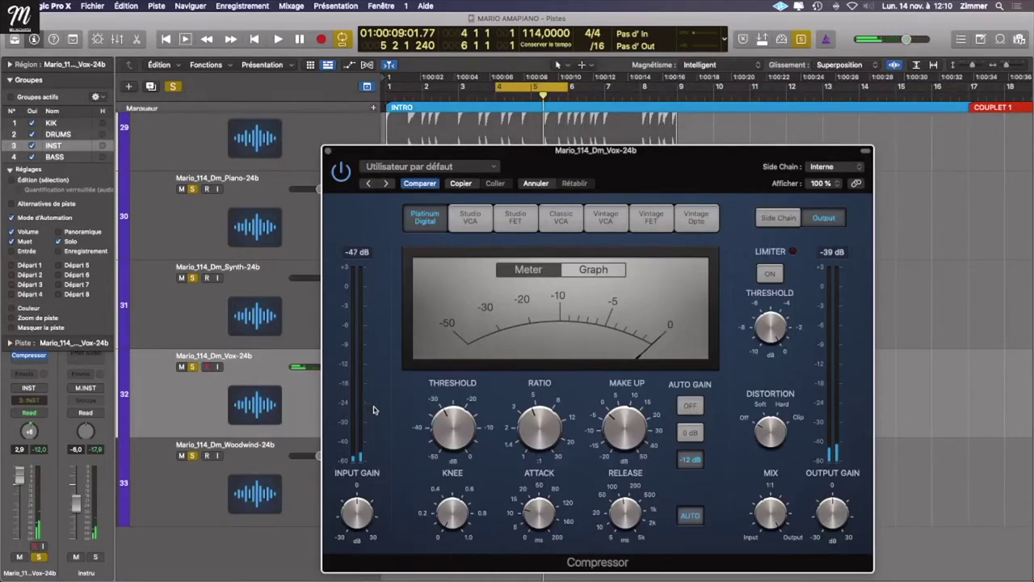
Step: Replay bars 4 to 6 with the other soloed tracks and lower the Vox track's volume to -0.5 dB
key(x)
key(v)
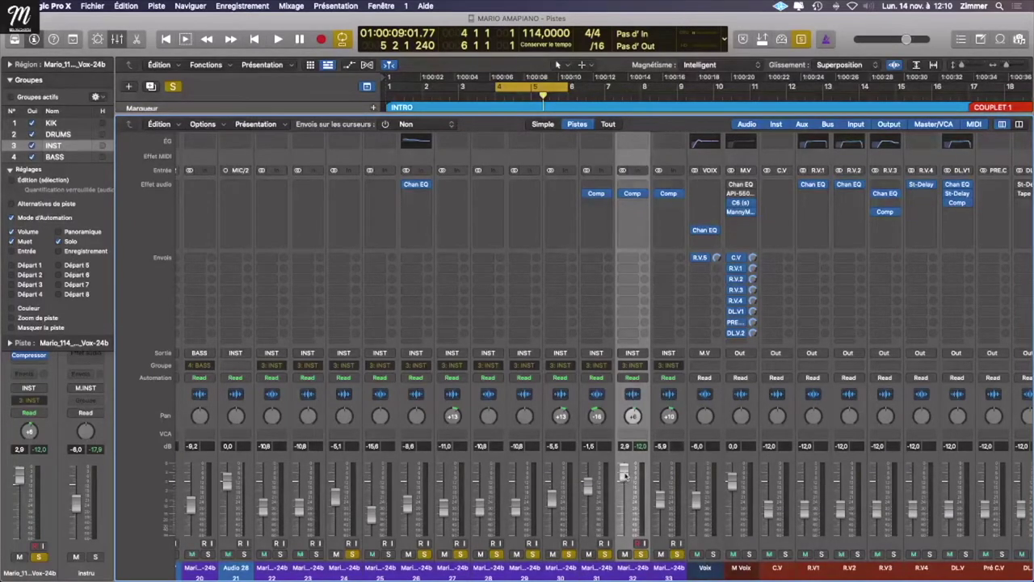
key(space)
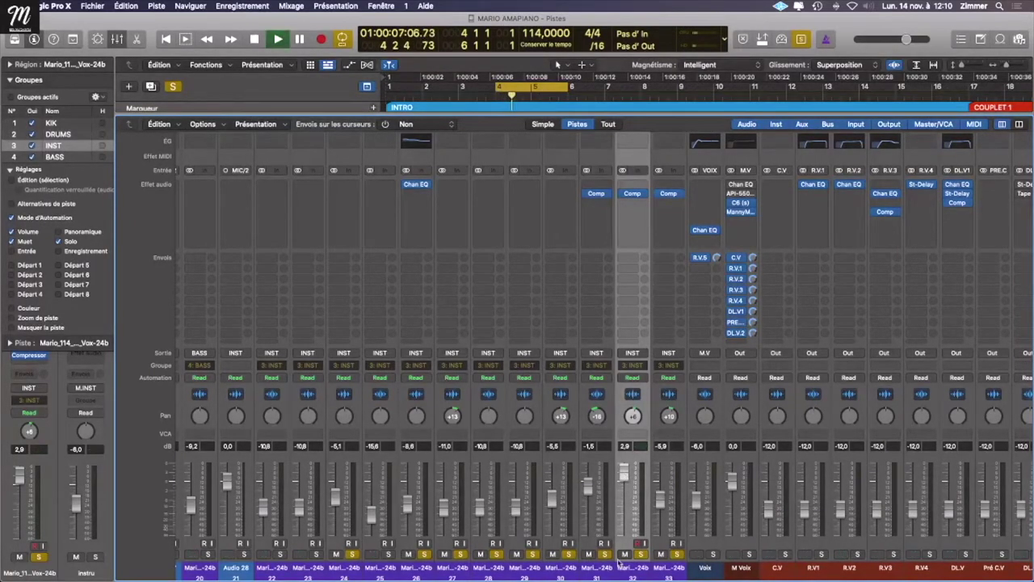
key(space)
key(space)
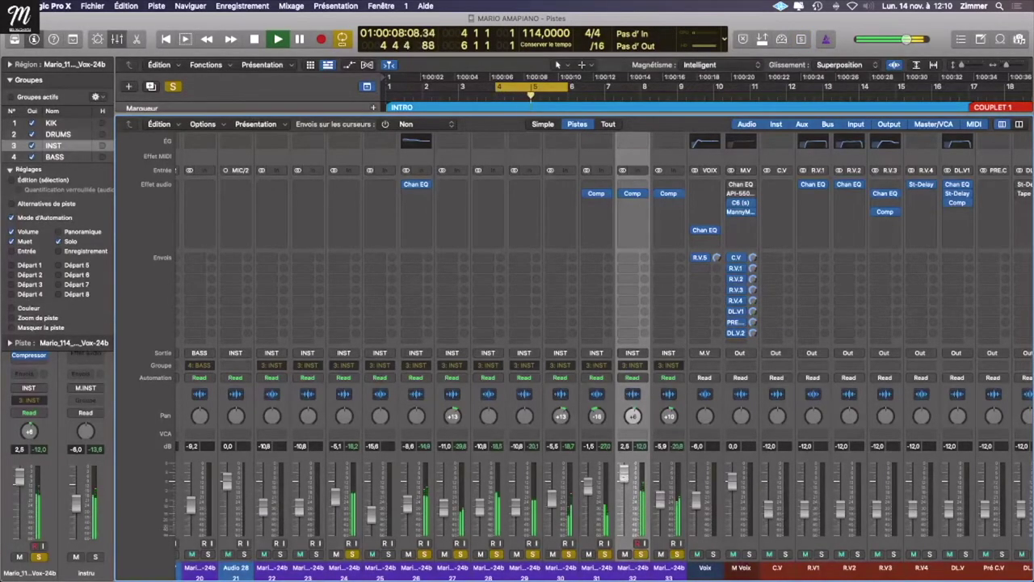
drag(623, 473, 623, 483)
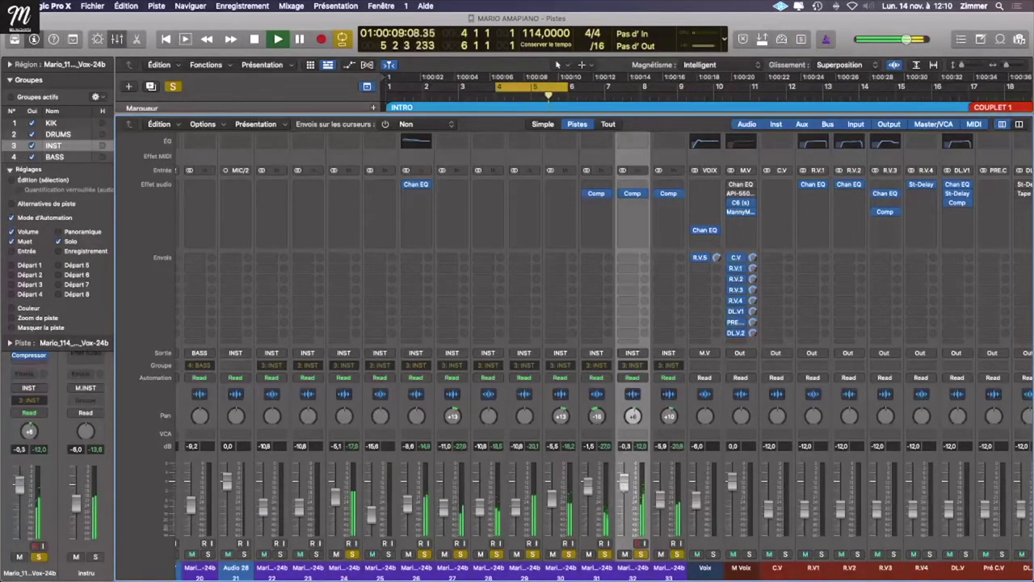
Step: Insert a stereo Chorus below the Compressor on the Vox track and close both plug-in windows
click(632, 203)
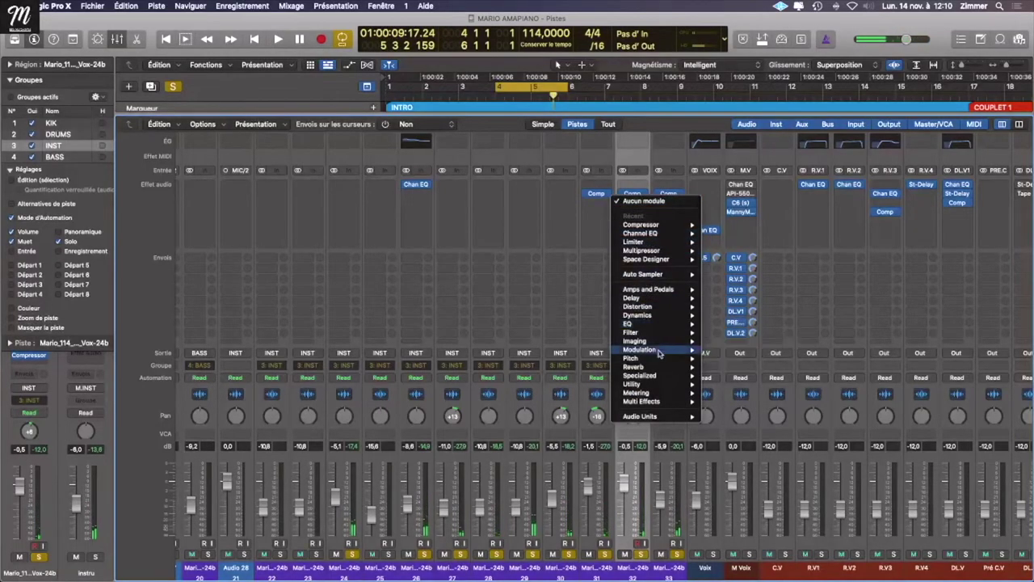
mouse_move(654, 349)
mouse_move(737, 353)
click(813, 349)
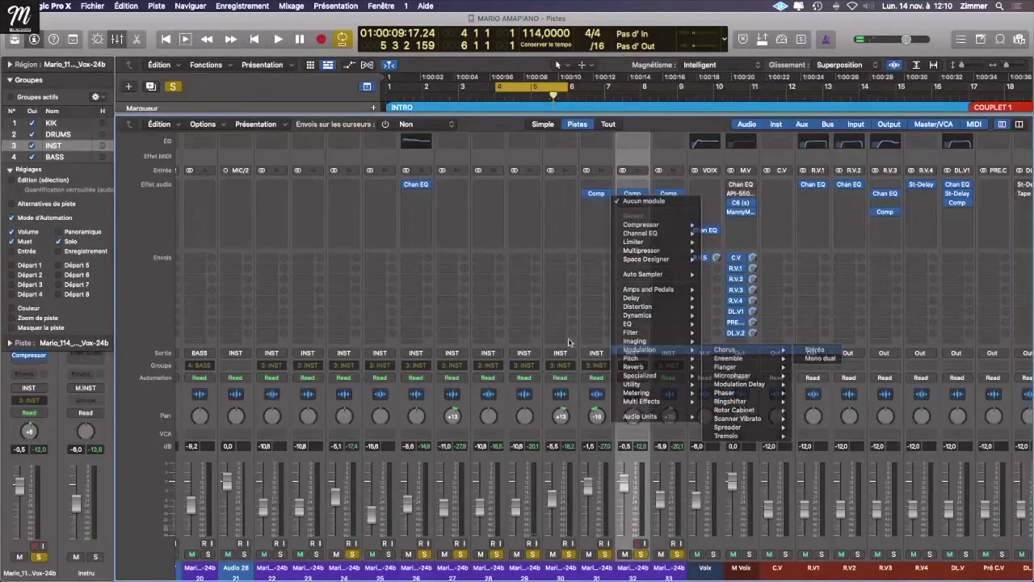
drag(507, 267, 376, 159)
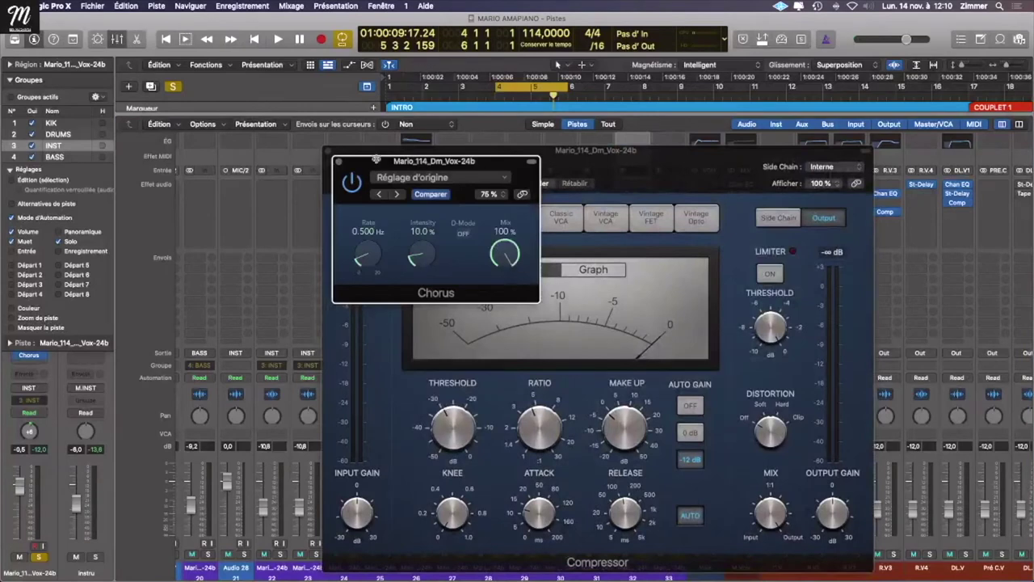
click(339, 163)
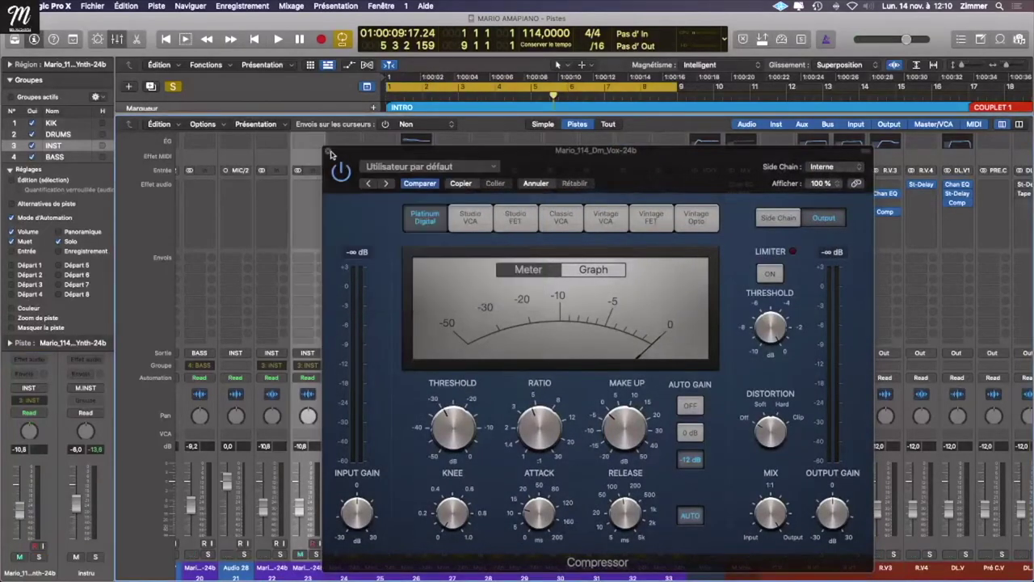
click(323, 151)
Step: Play the soloed mix from the start of the intro to hear the Synth and Vox tracks in context
click(596, 570)
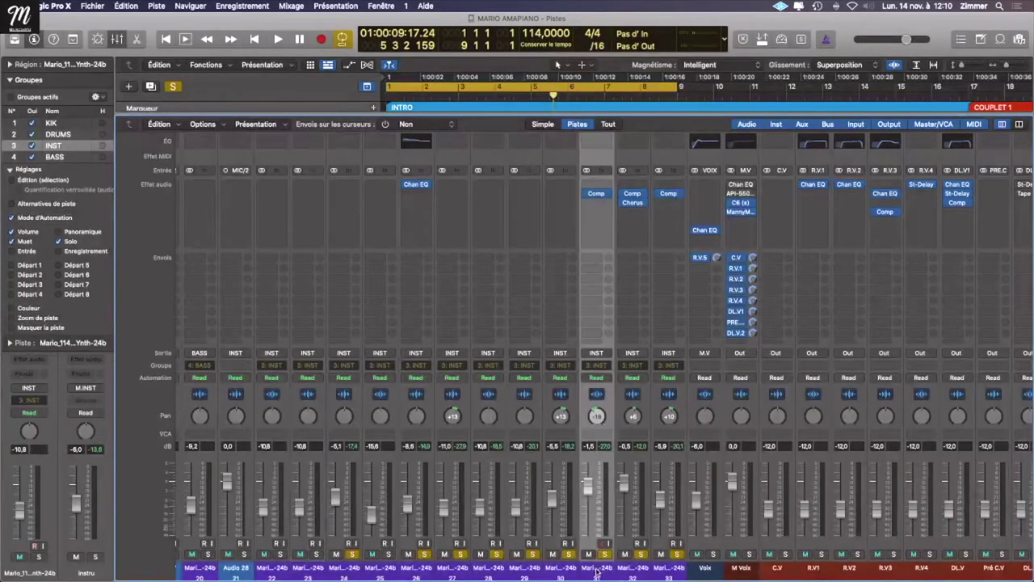
key(space)
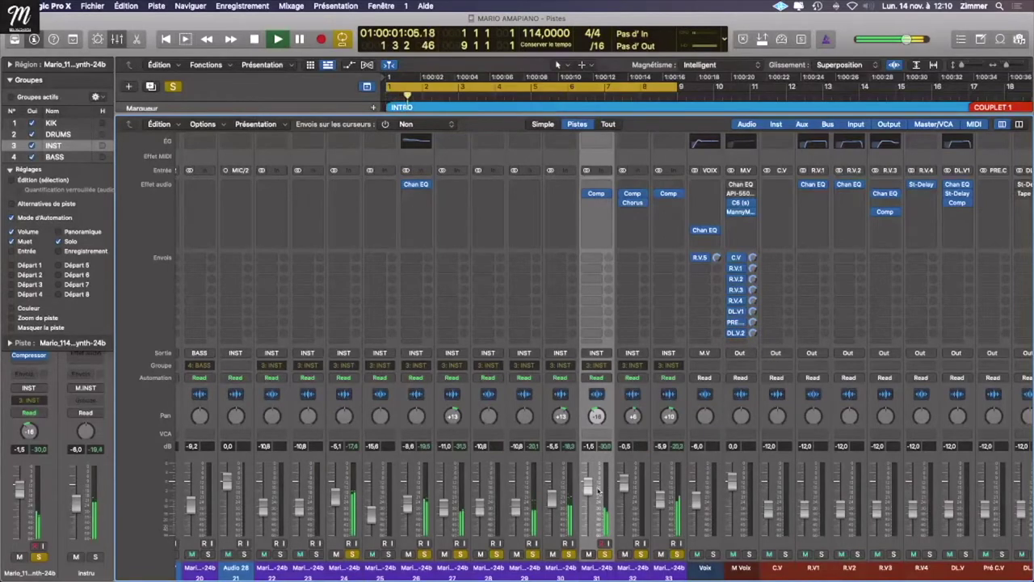
click(626, 483)
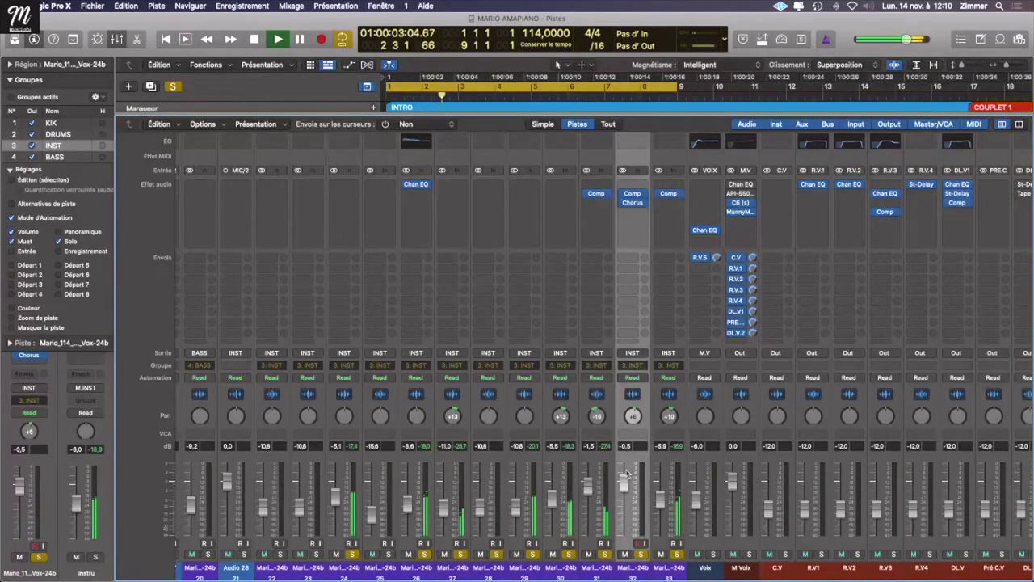
key(c)
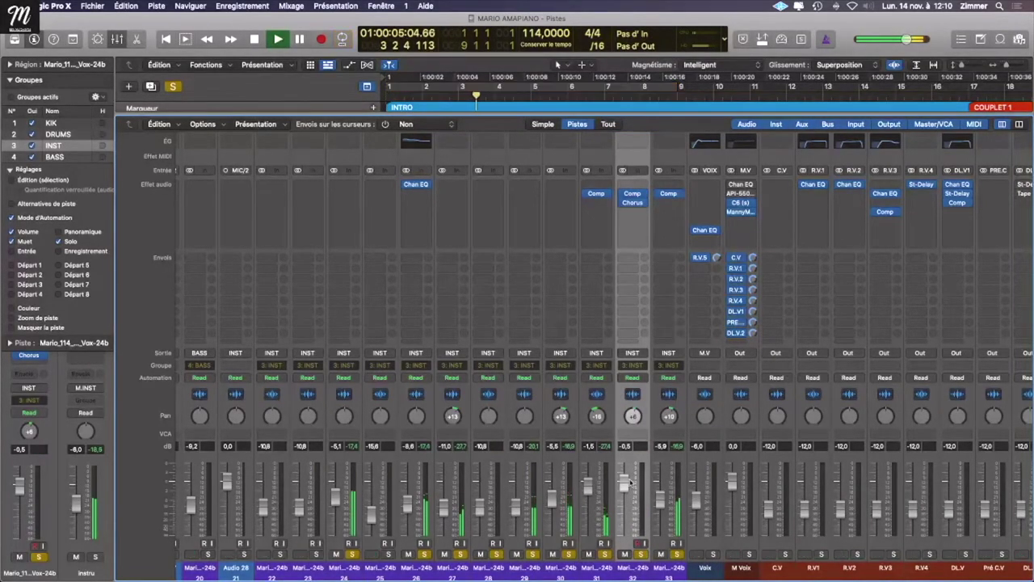
key(space)
Step: Loop bars 4 to 6 again with the mixer open and reset the Vox track's volume to 0.0 dB
key(x)
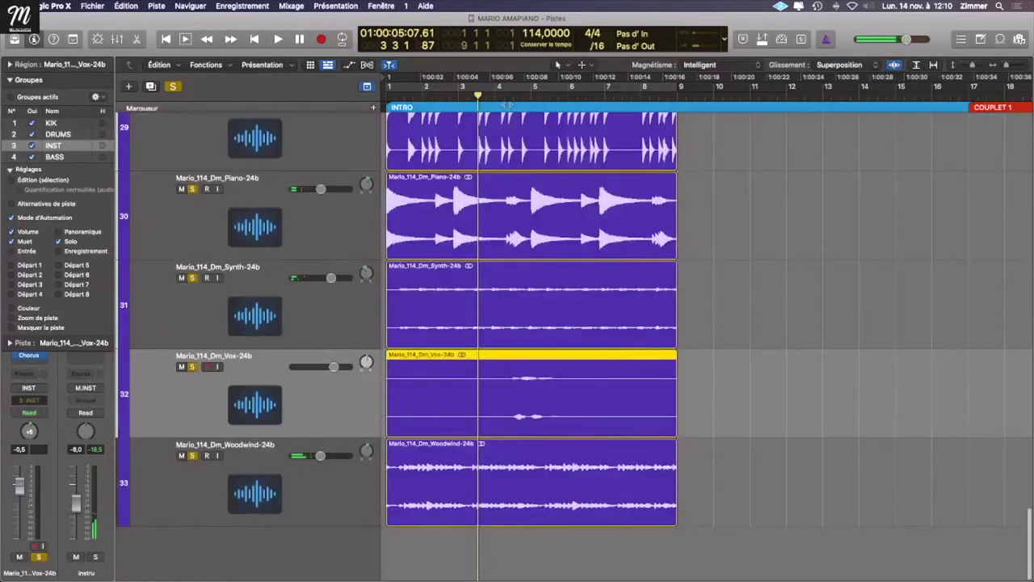
drag(499, 91, 569, 91)
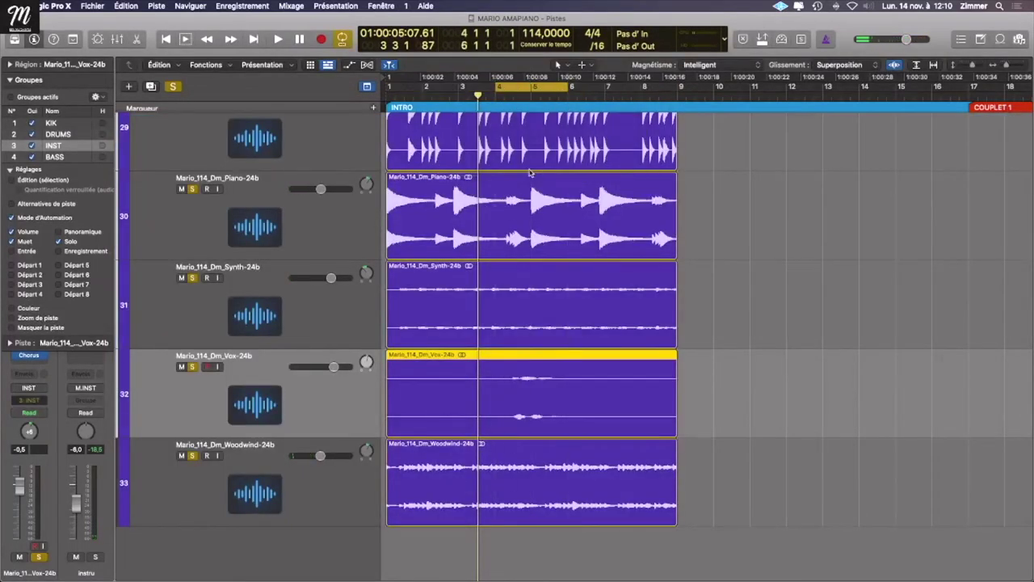
key(x)
key(space)
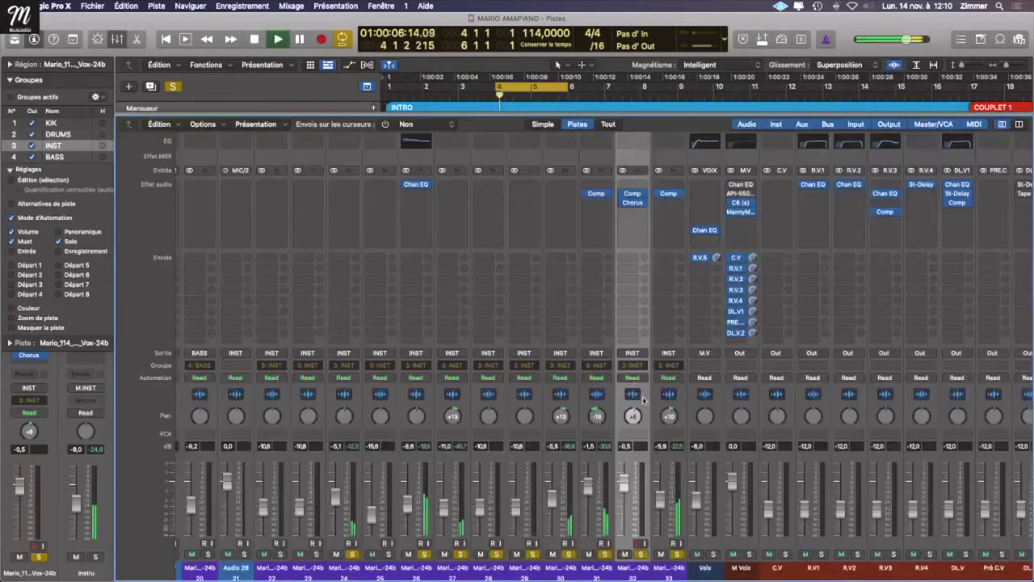
alt+click(624, 483)
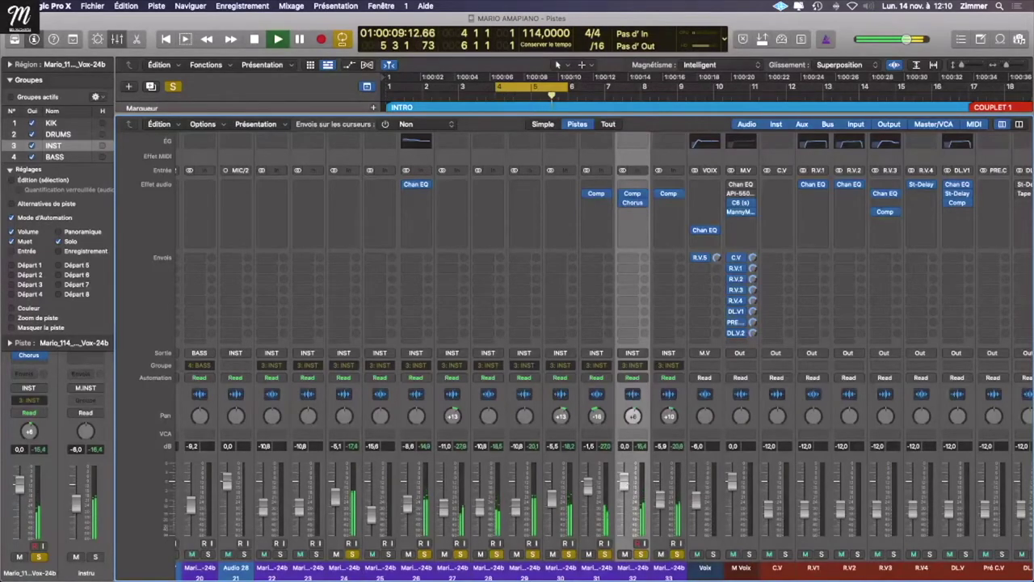
Step: Add FullMix track 25 to the soloed tracks and replay the loop from bar 4
scroll(519, 488, left, 3)
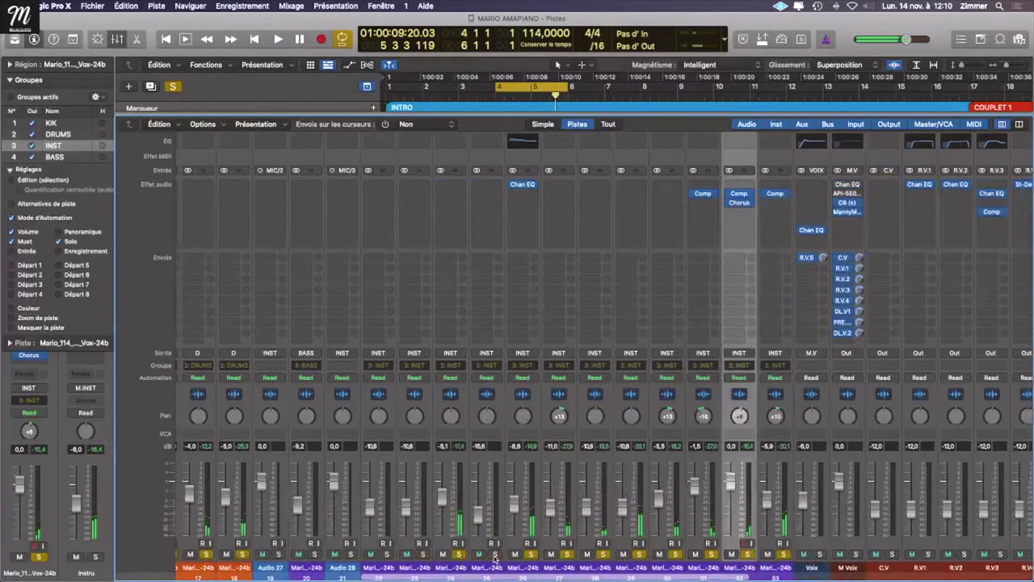
key(space)
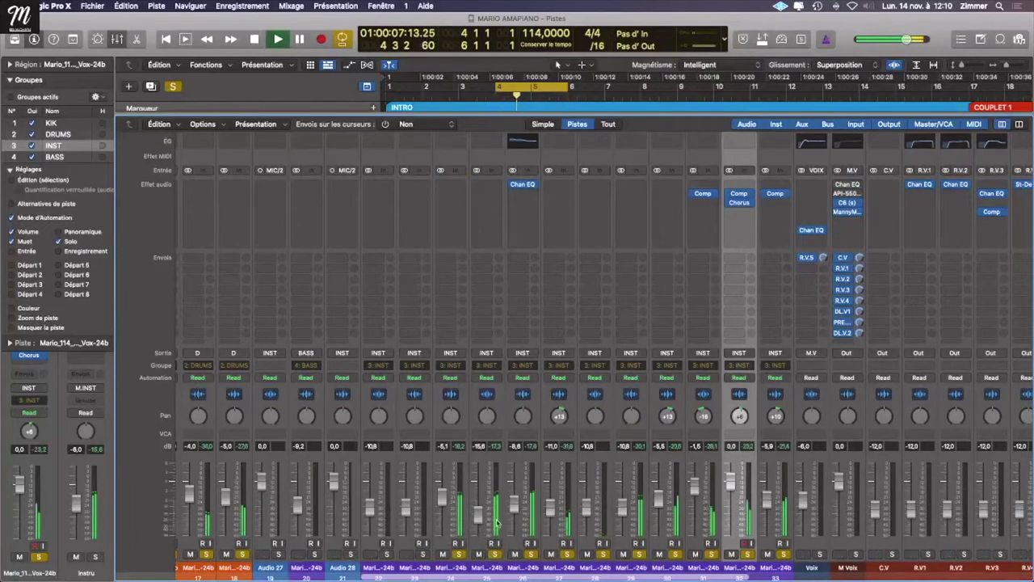
key(space)
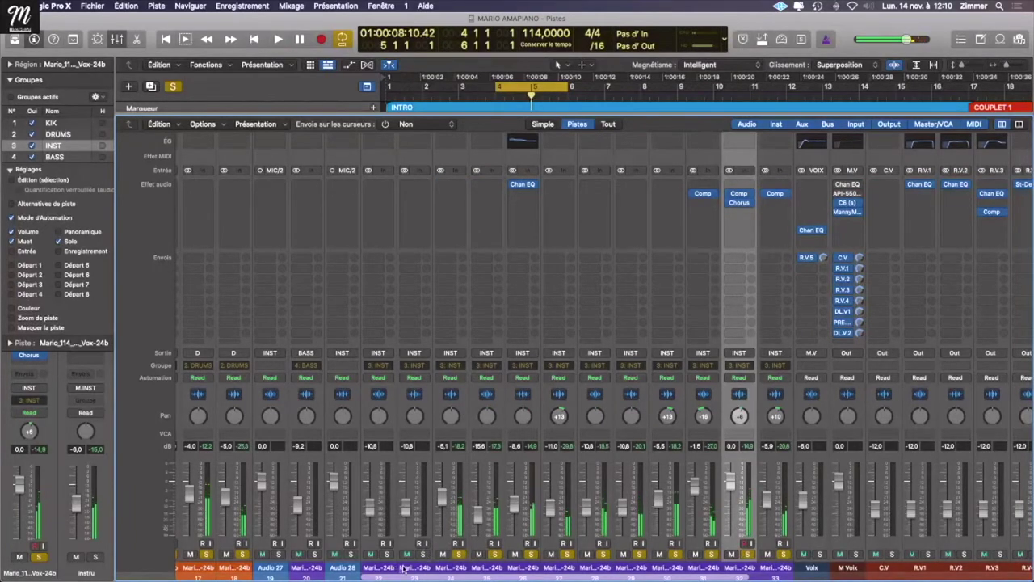
Step: Add tracks 22 and 23 to the soloed tracks and audition the pair from the start of the intro
click(404, 568)
click(422, 547)
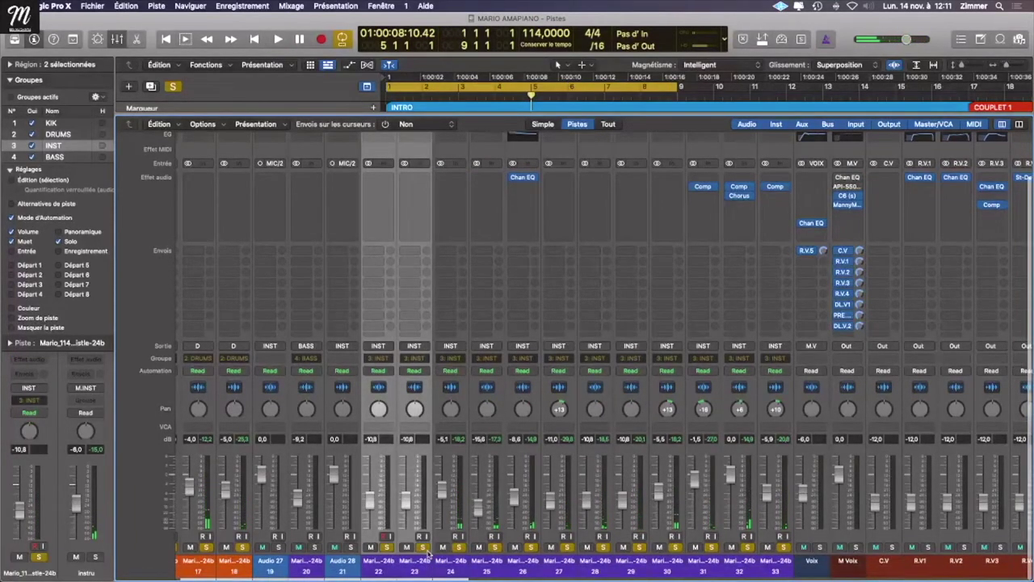
key(space)
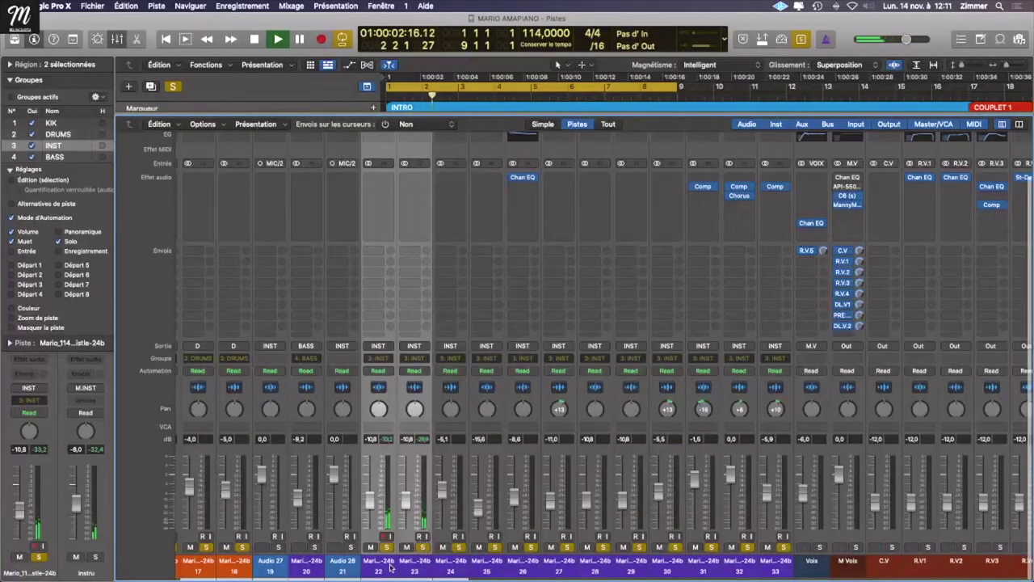
super+click(412, 570)
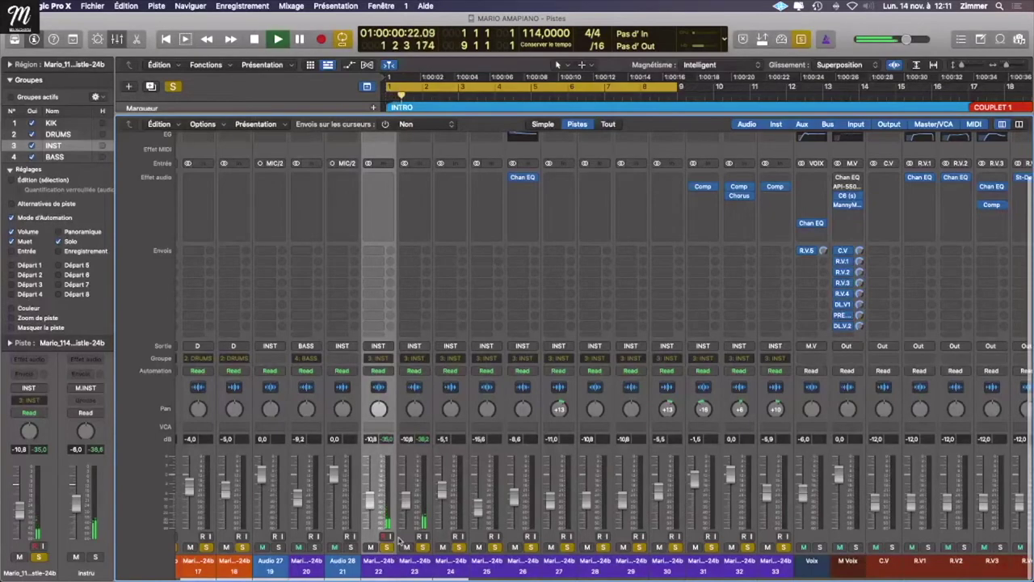
key(space)
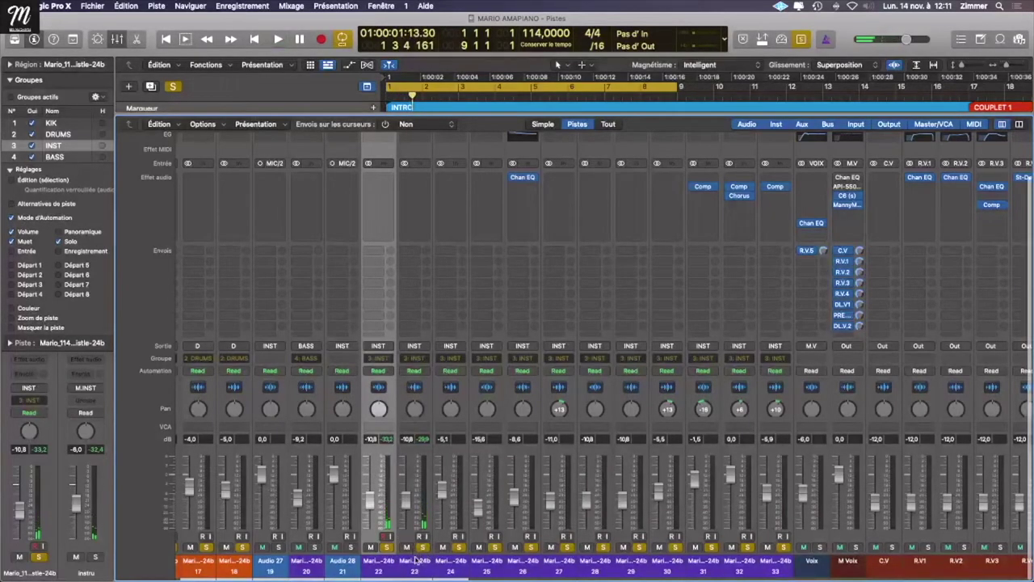
Step: Locate Amapiano Whistle track 22 in the arrangement and audition it alone from the start of the intro
key(x)
scroll(798, 288, up, 5)
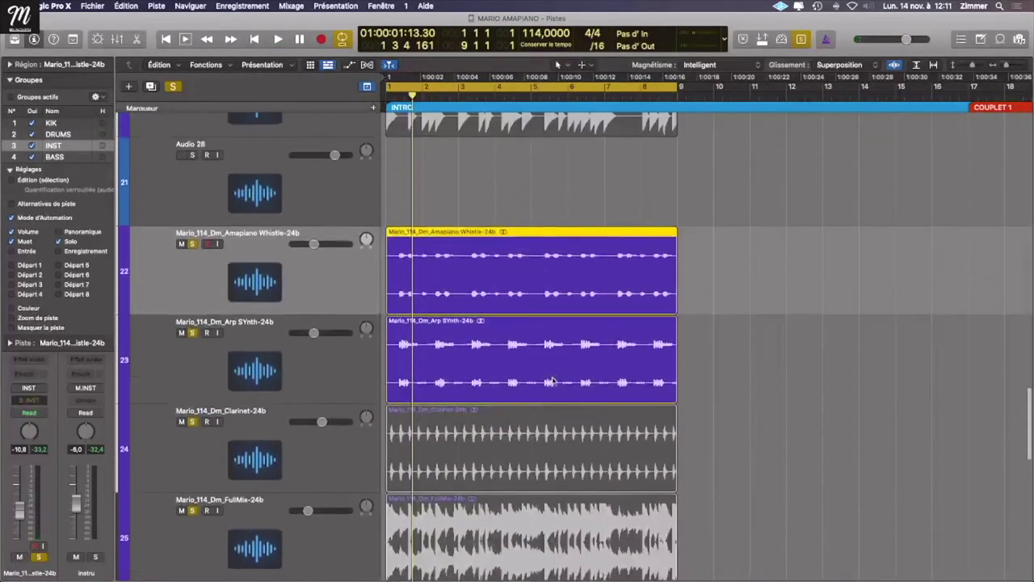
click(798, 288)
click(244, 278)
key(space)
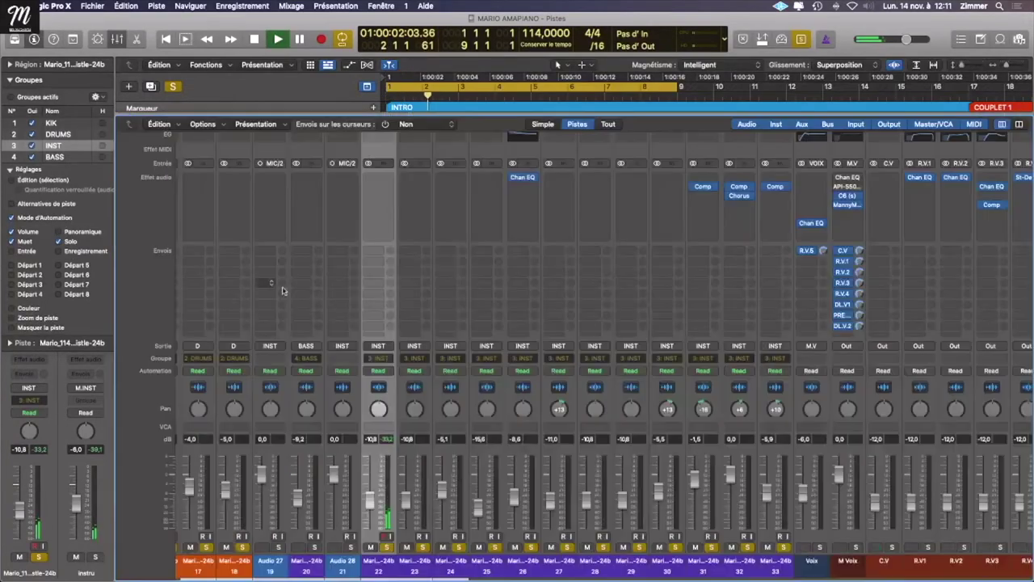
Step: Add a stereo Compressor with a -30.5 dB threshold to track 22 and set the track's volume to -16.6 dB and pan to -12
key(x)
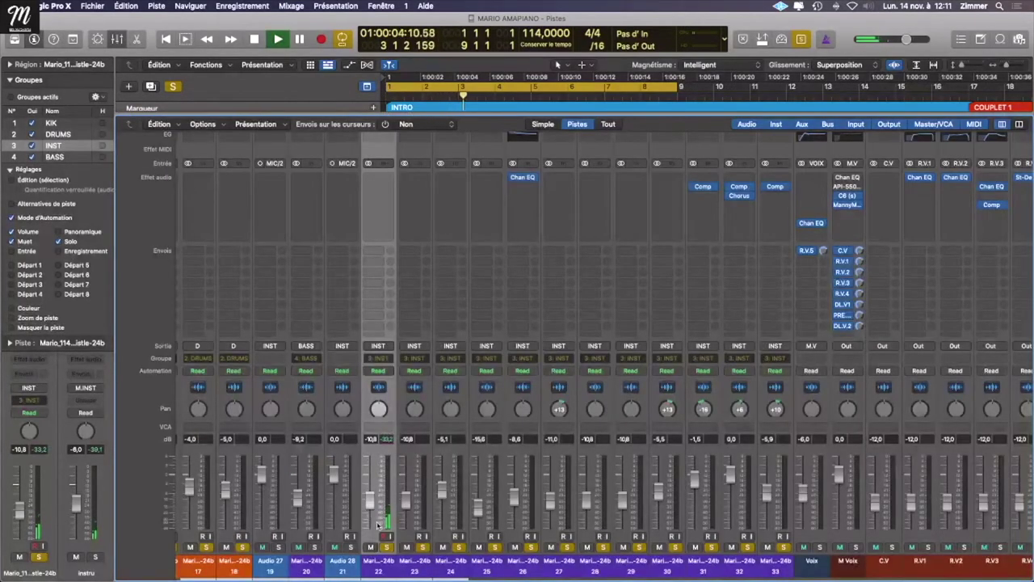
key(space)
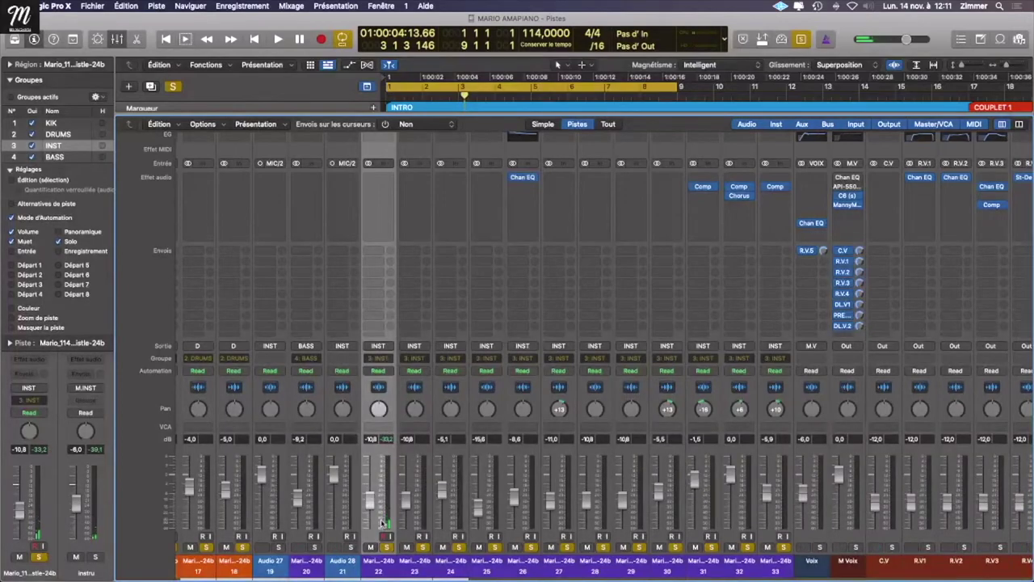
click(370, 204)
mouse_move(428, 216)
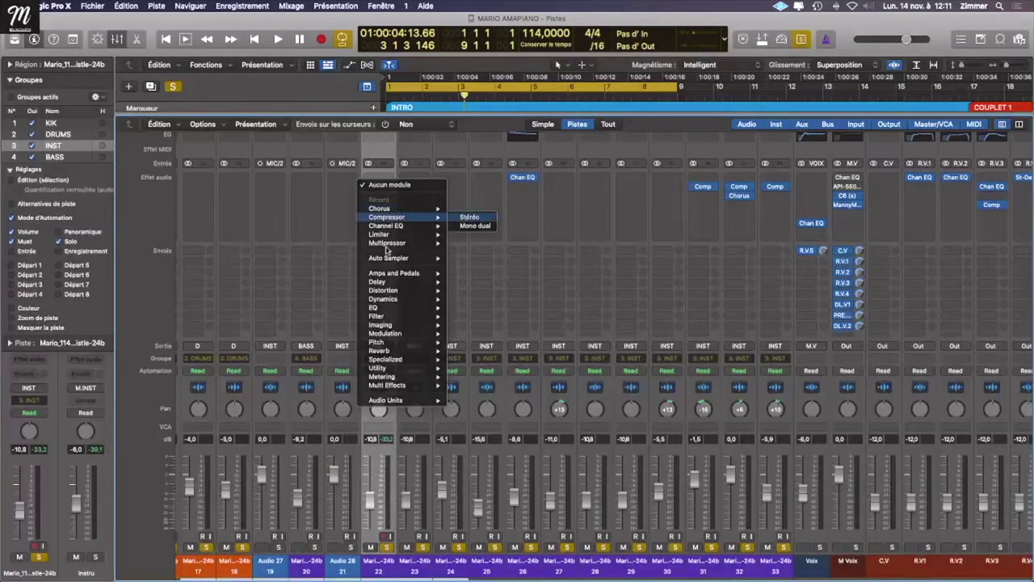
click(469, 216)
drag(586, 167, 527, 161)
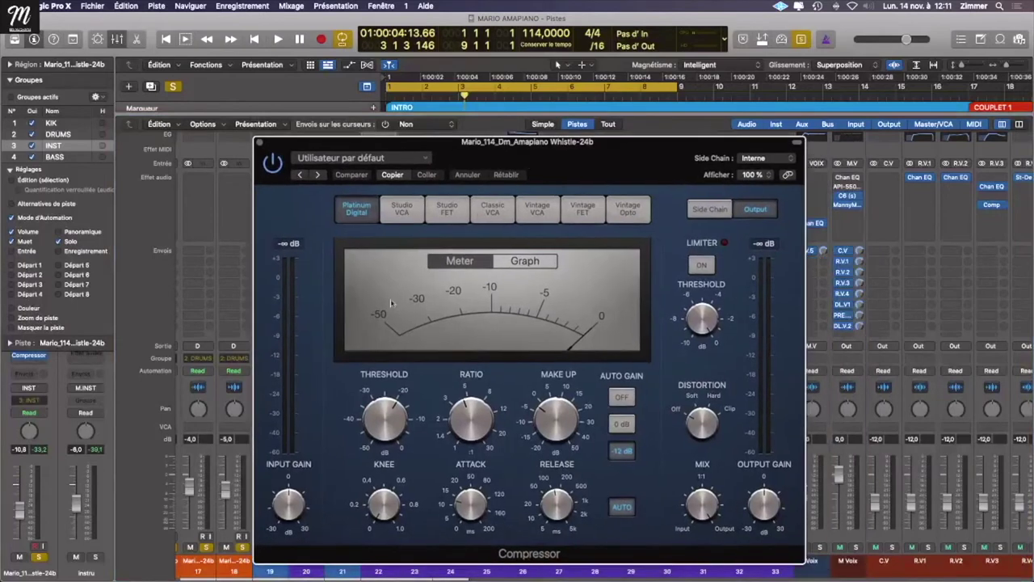
drag(375, 416, 376, 426)
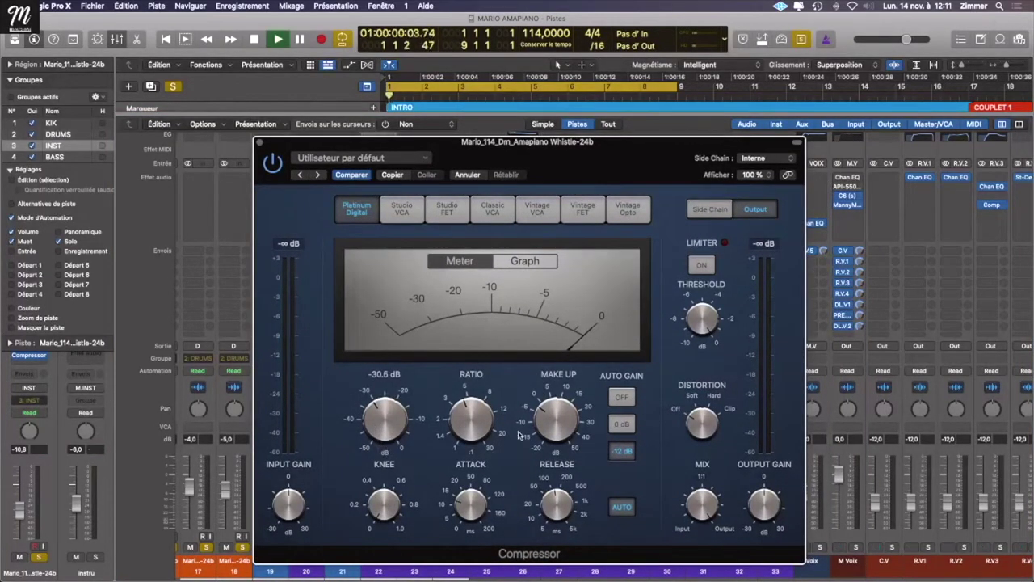
mouse_move(553, 426)
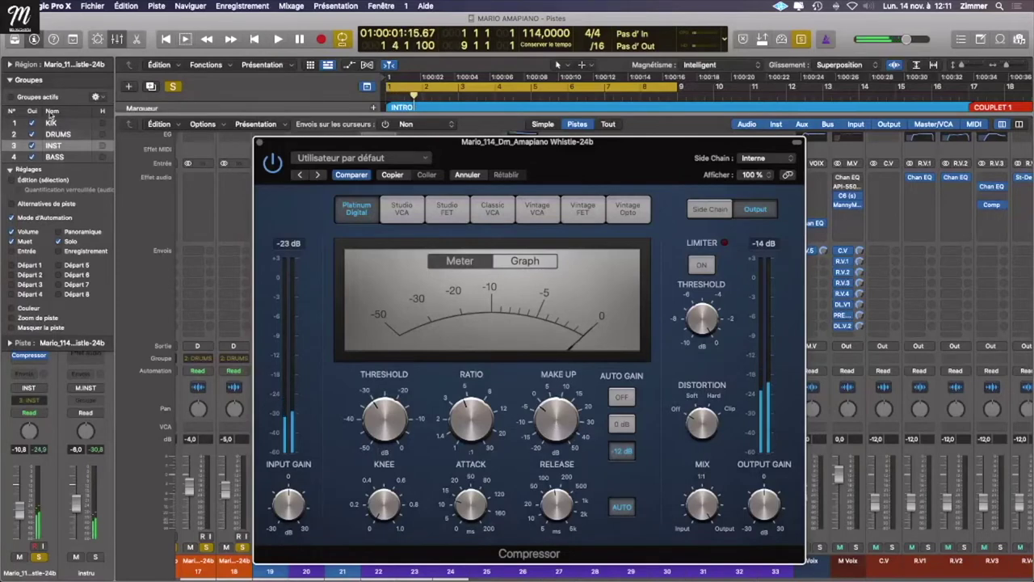
click(259, 143)
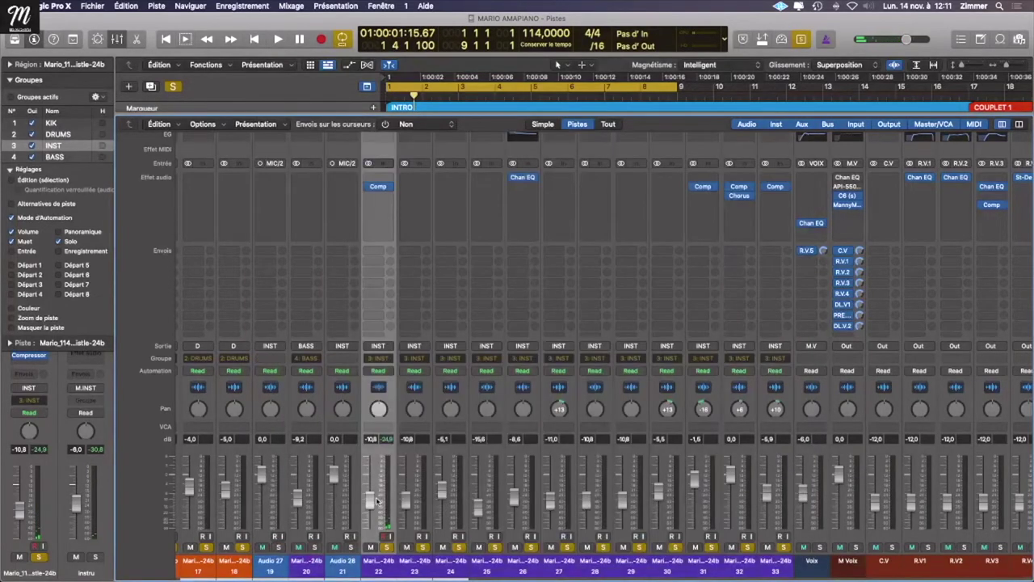
key(space)
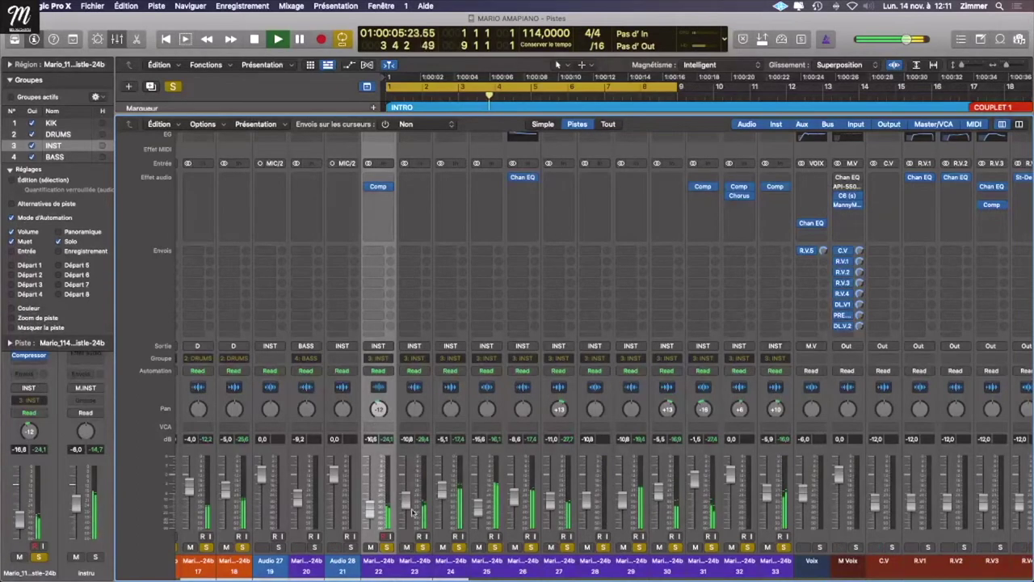
Step: Insert a stereo Compressor on Arp SYnth track 23 and set its threshold to -29.5 dB during playback
click(418, 556)
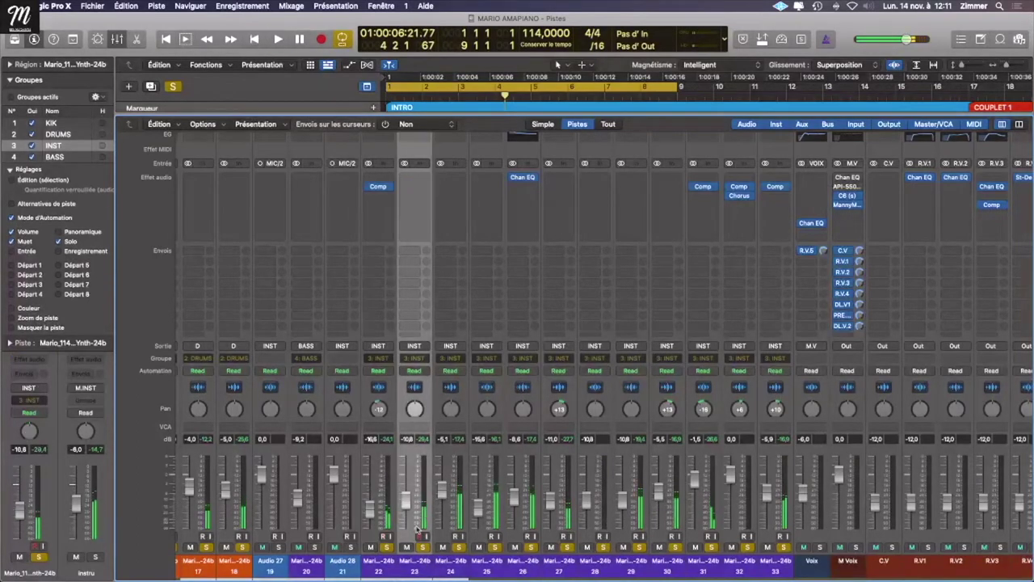
key(Return)
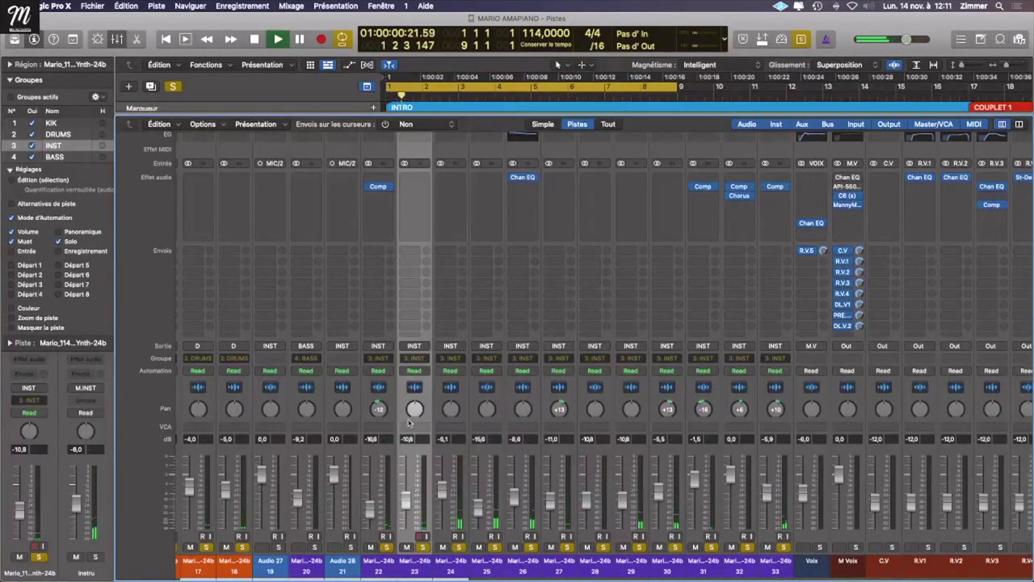
click(413, 187)
click(297, 322)
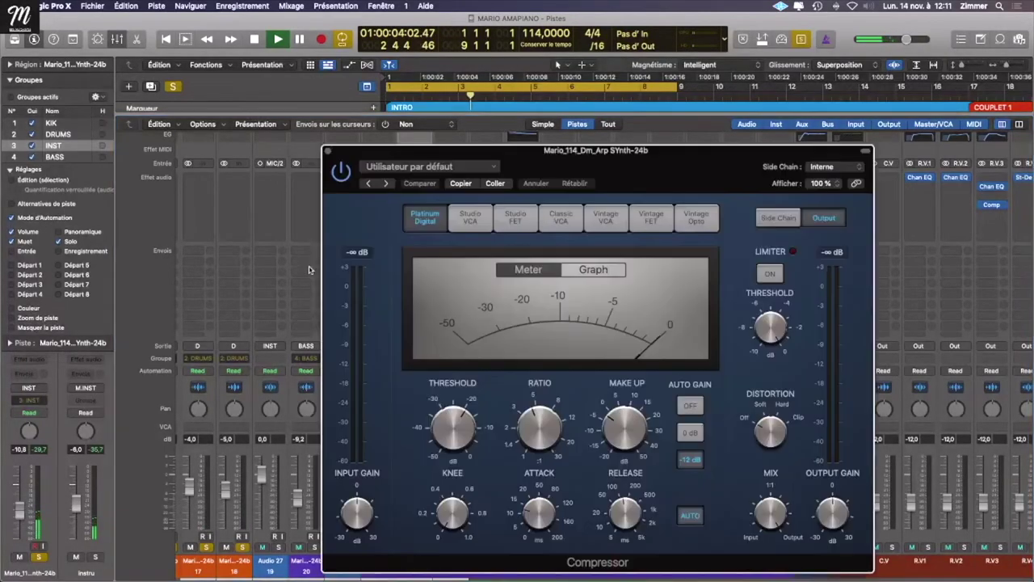
drag(452, 426, 458, 457)
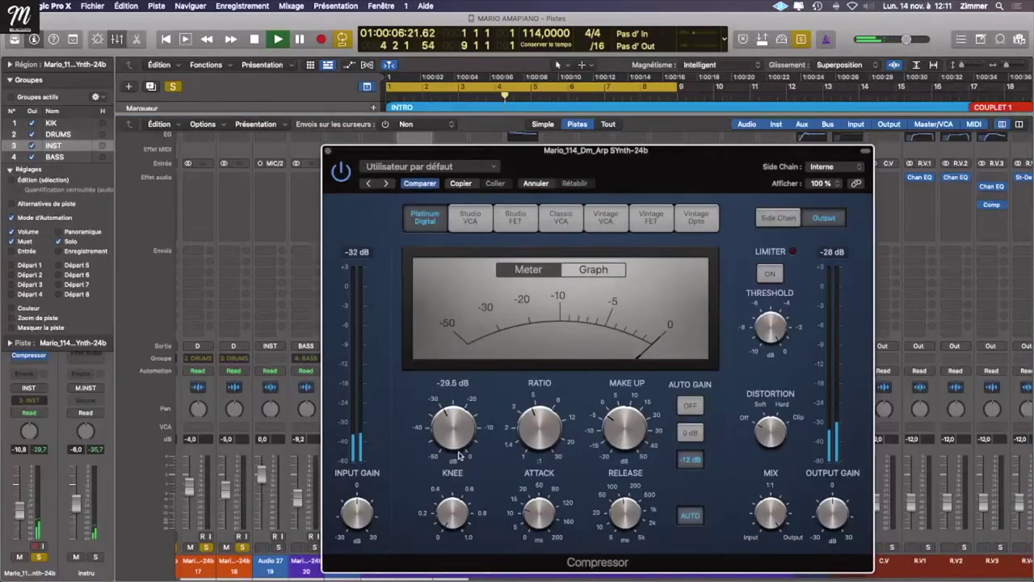
key(super+w)
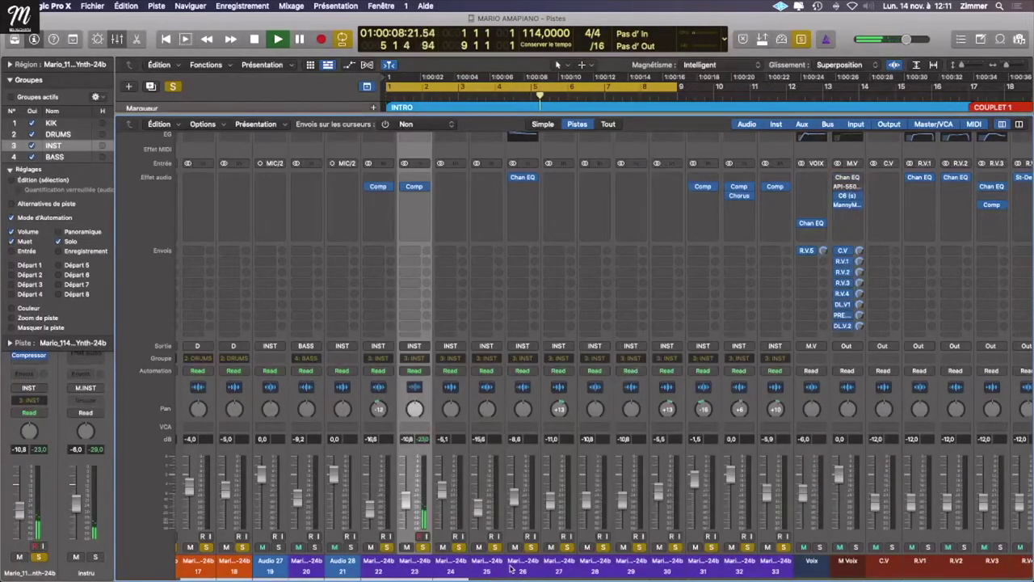
Step: Replay the intro from the start and set track 23's volume to -3.2 dB and its pan to about -9
key(Return)
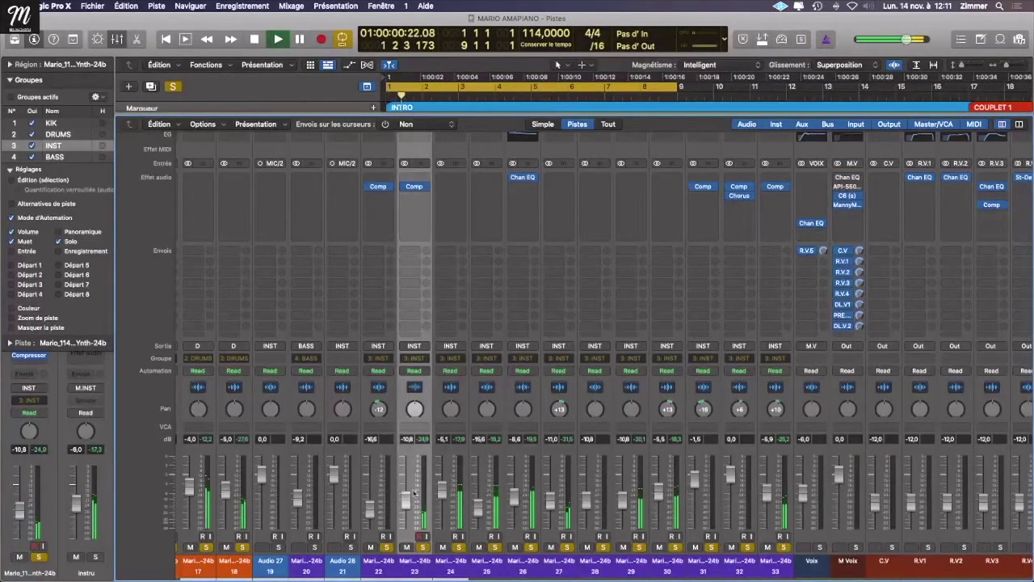
drag(406, 500, 406, 484)
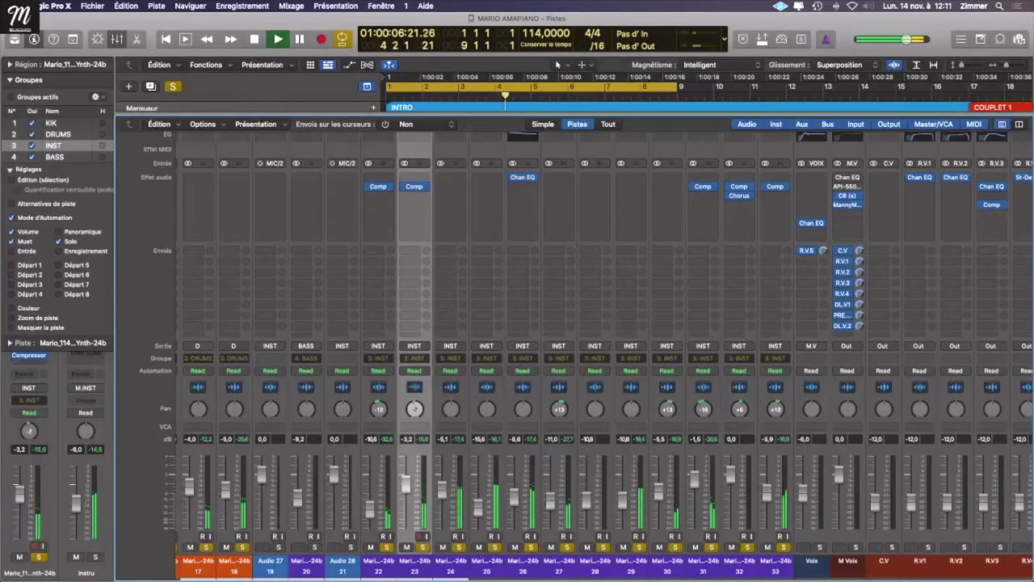
drag(414, 409, 414, 412)
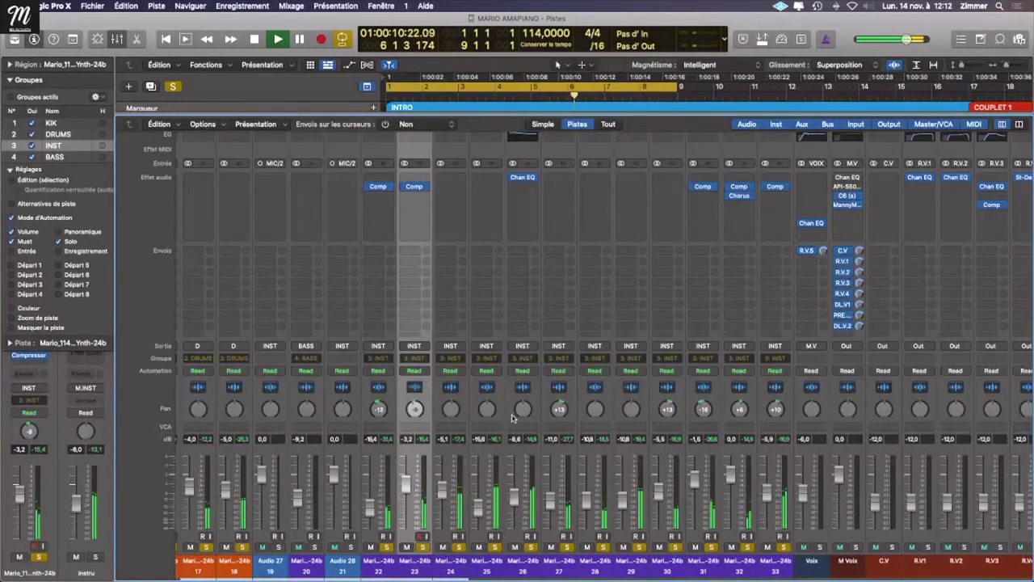
Step: Stop playback and review drum tracks 7 to 18 in the arrangement and in the mixer
key(x)
key(super+Up)
key(super+Up)
key(super+Up)
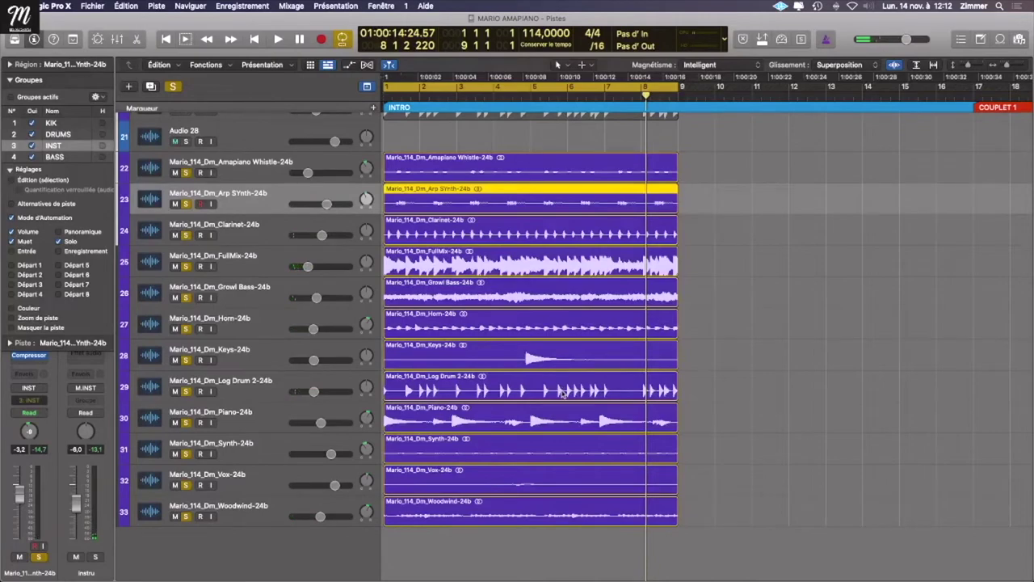
scroll(563, 391, up, 10)
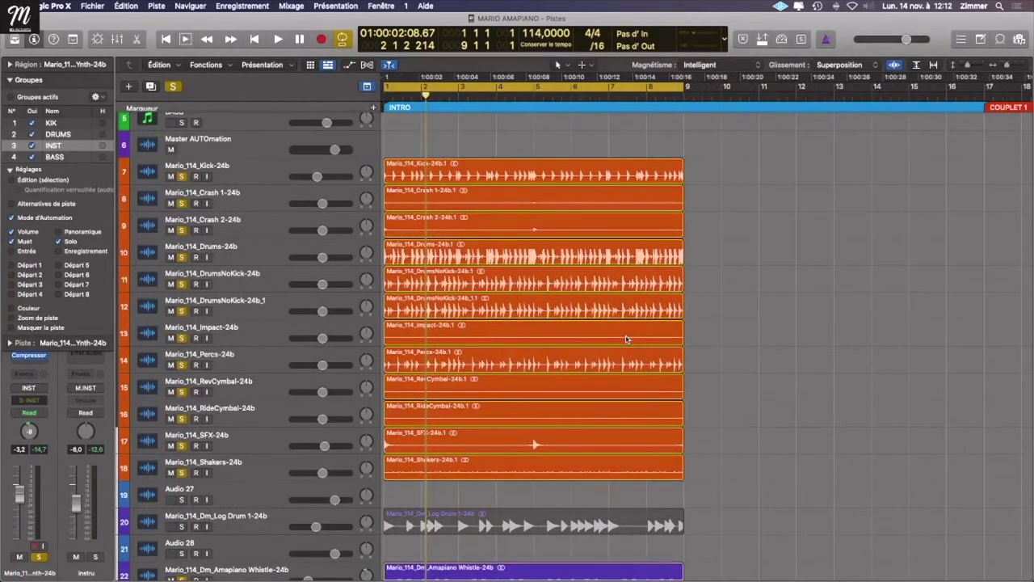
key(x)
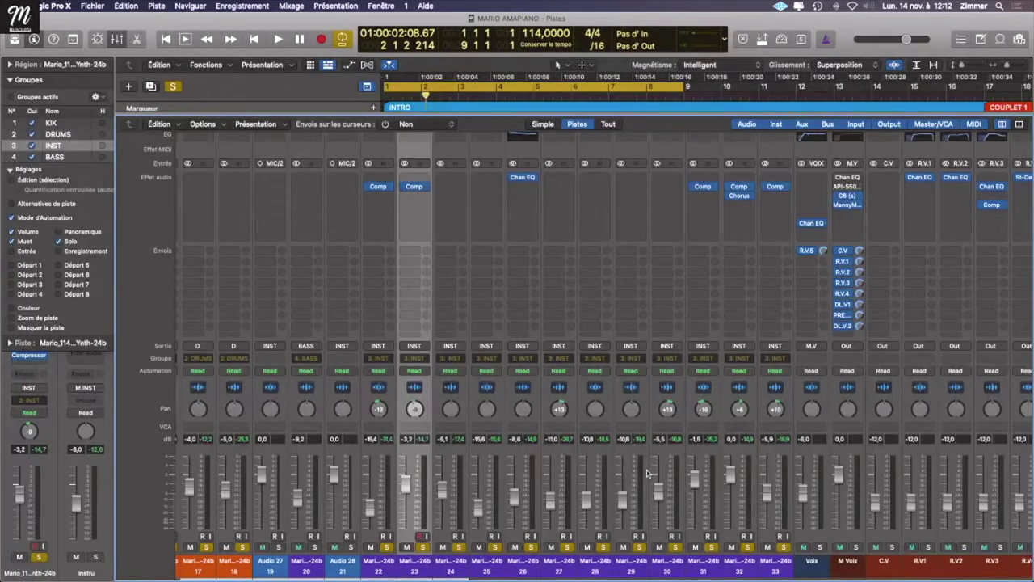
scroll(646, 472, left, 10)
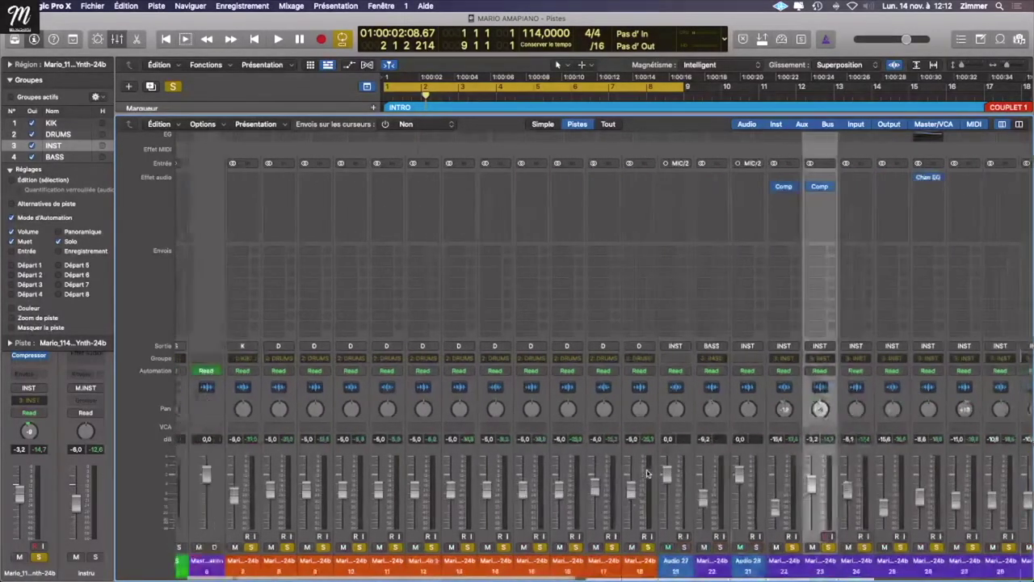
scroll(517, 383, right, 5)
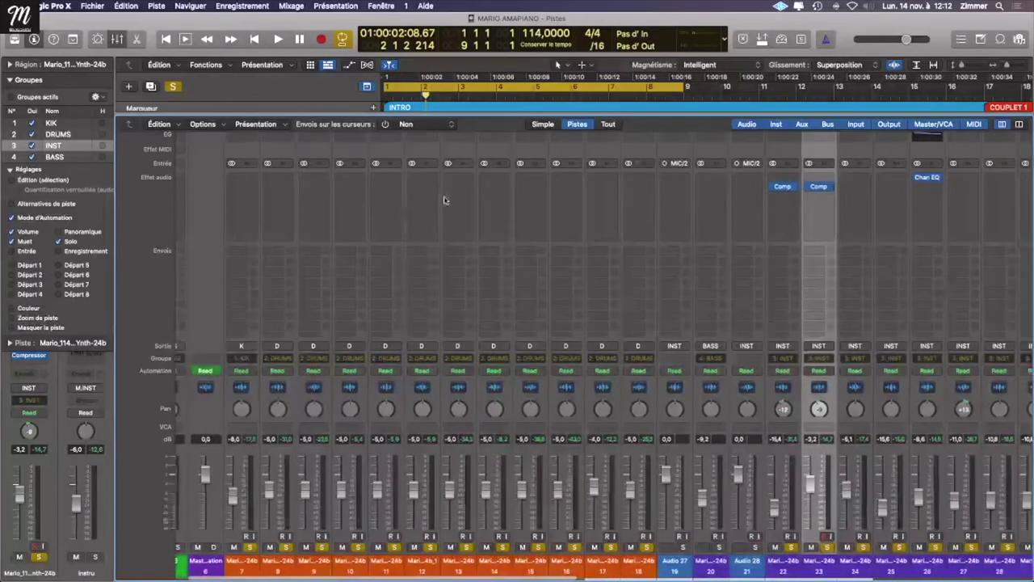
scroll(674, 464, left, 5)
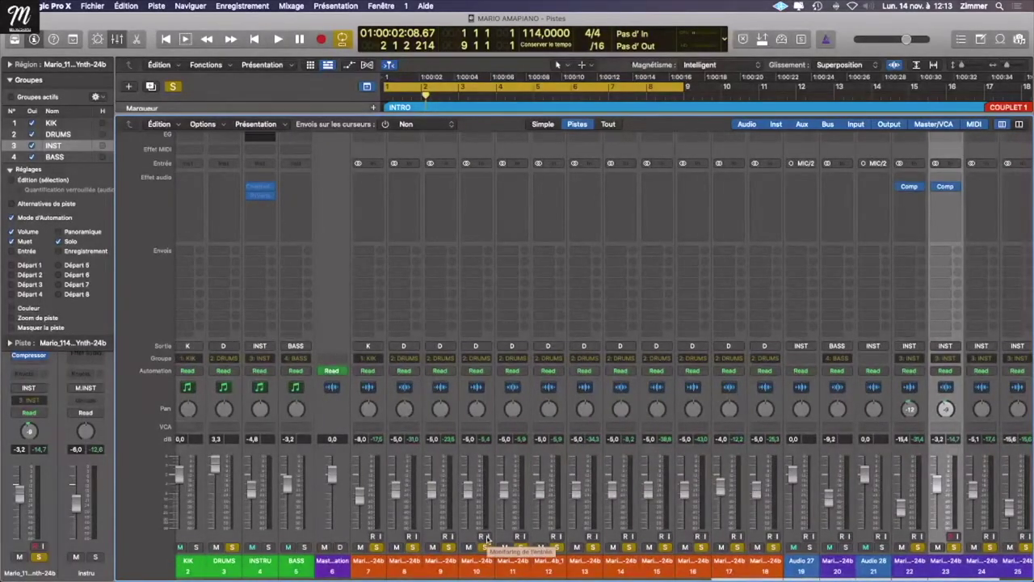
Step: Play the intro and raise Kick track 7's volume to -3.4 dB
click(367, 560)
key(space)
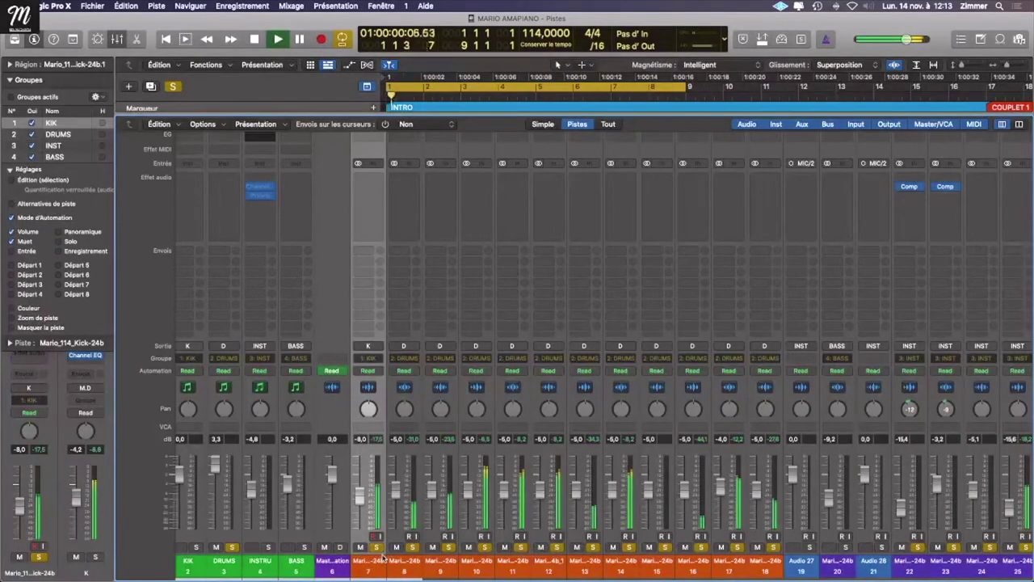
drag(360, 497, 360, 483)
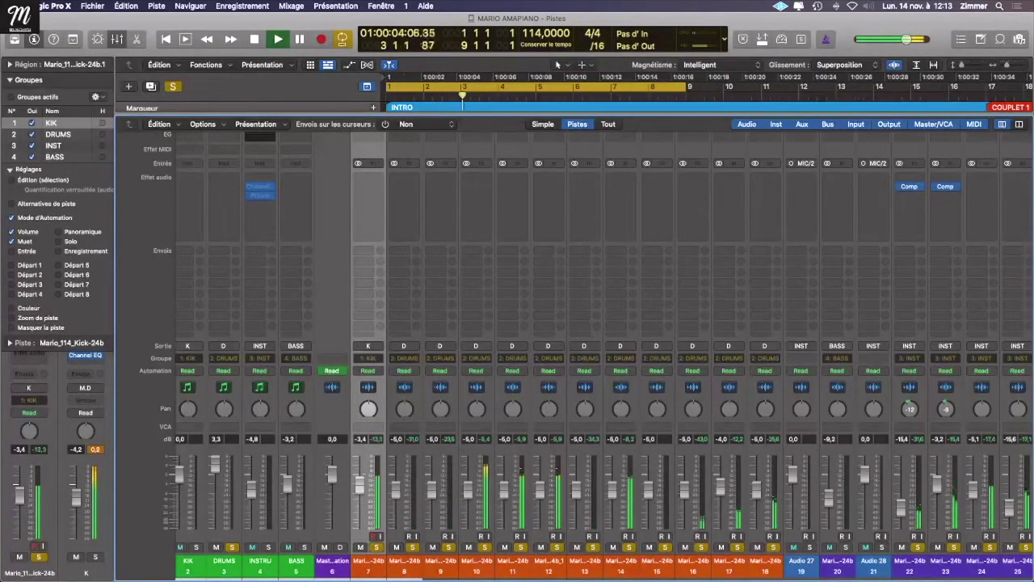
Step: Audition Drums track 10 alone from the start of the intro and set its volume to -8.0 dB
click(408, 563)
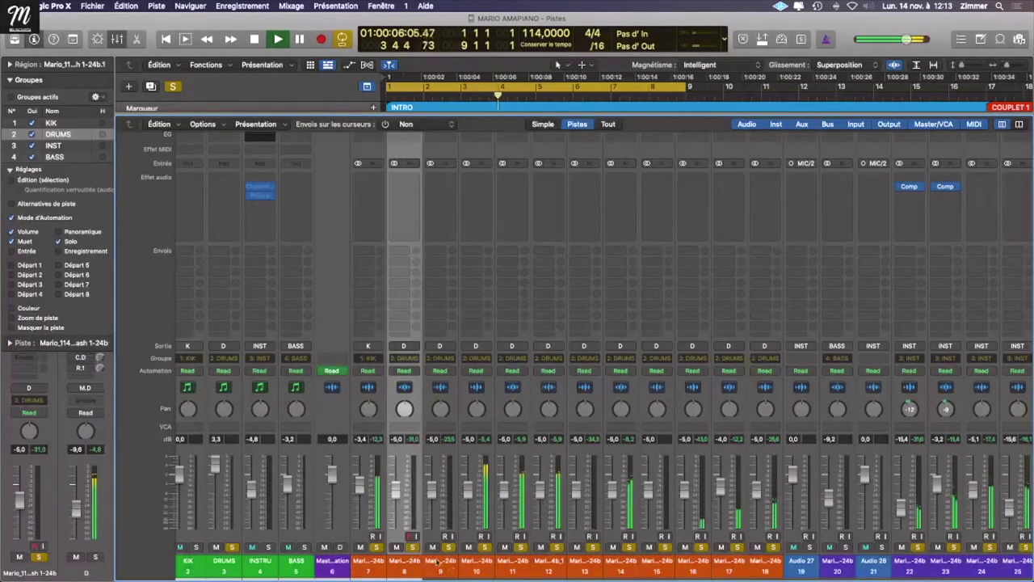
click(477, 569)
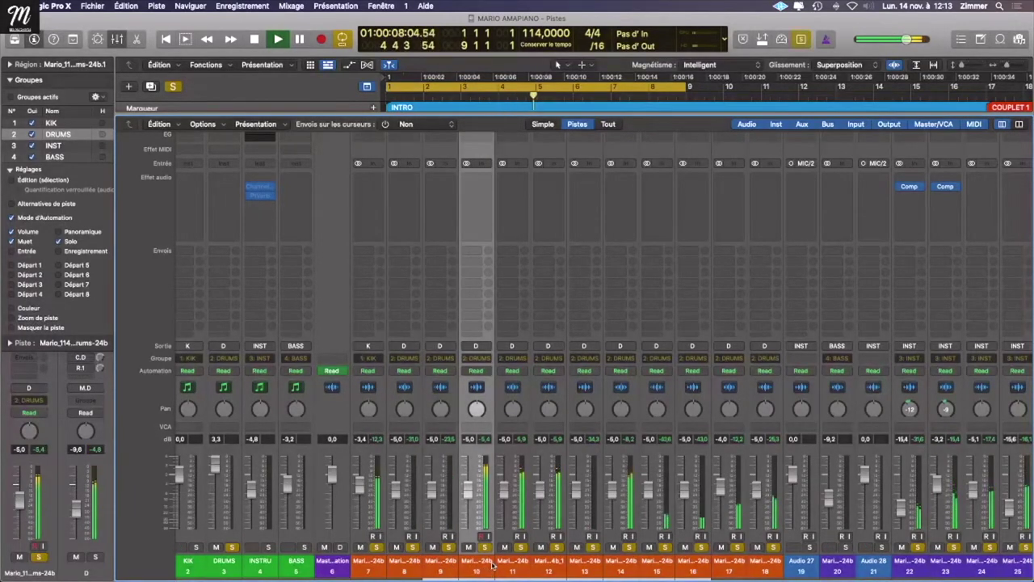
key(Return)
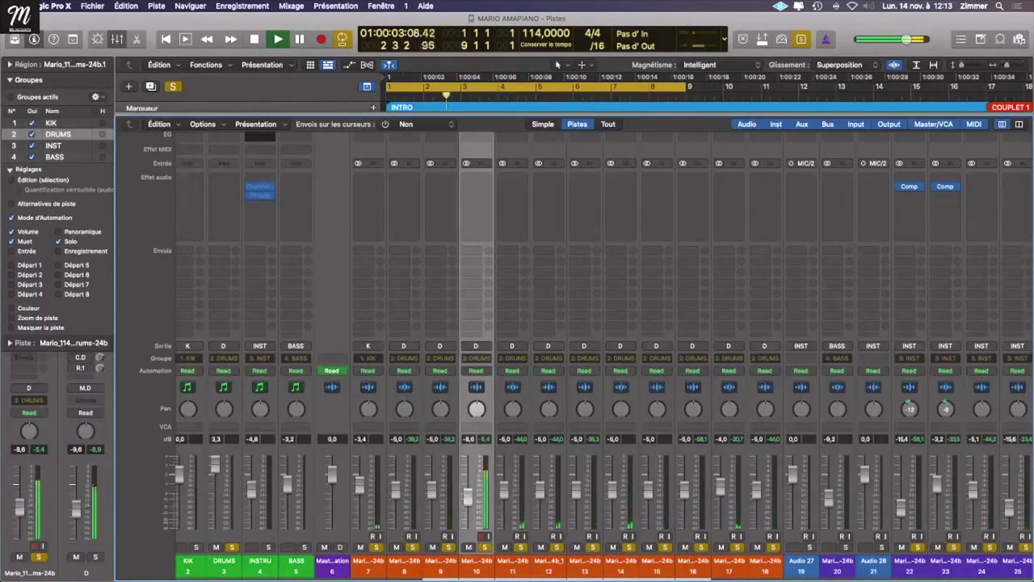
key(Return)
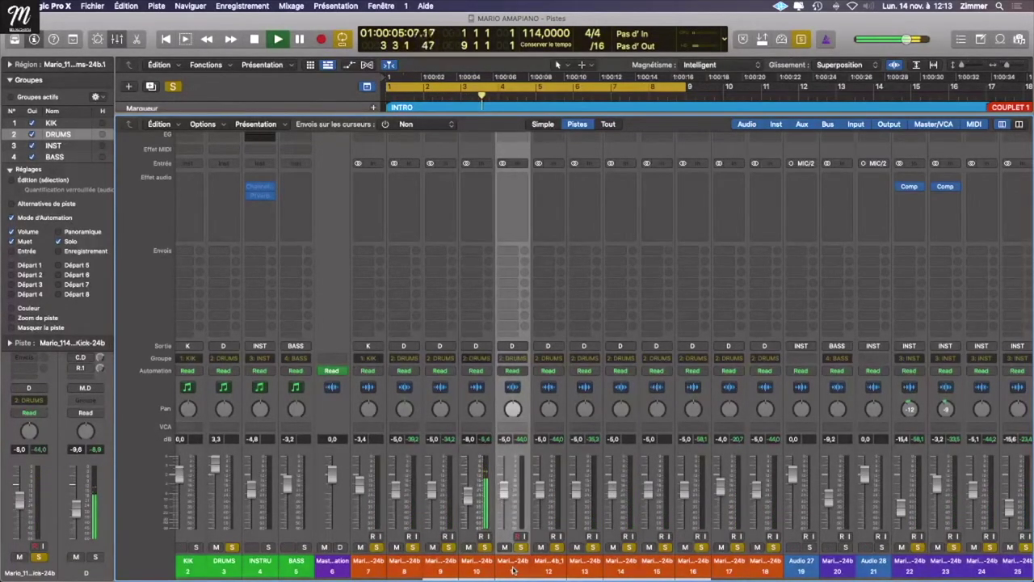
Step: Locate DrumsNoKick track 11 in the arrangement and audition it alone from the start of the intro
click(515, 555)
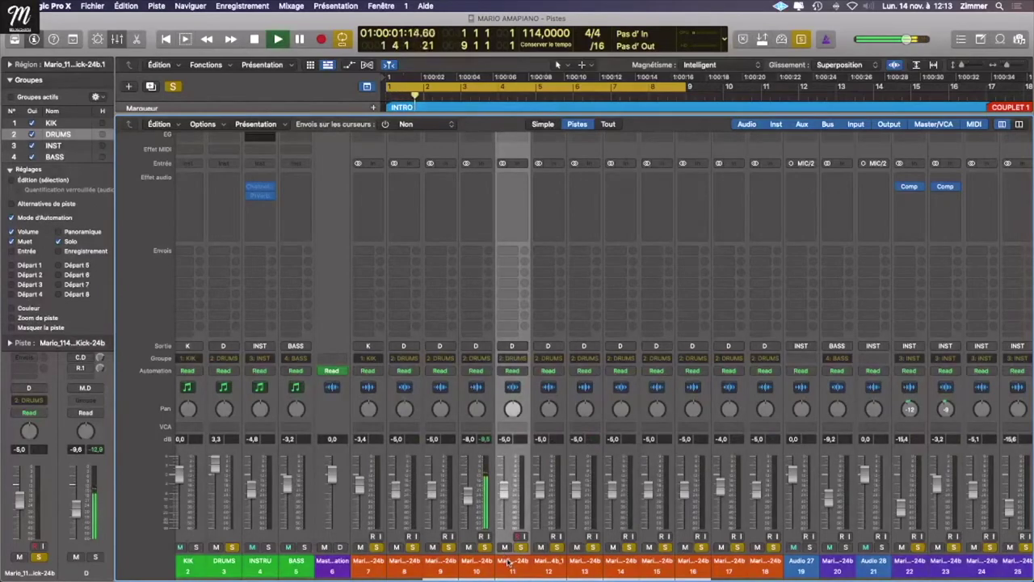
key(Return)
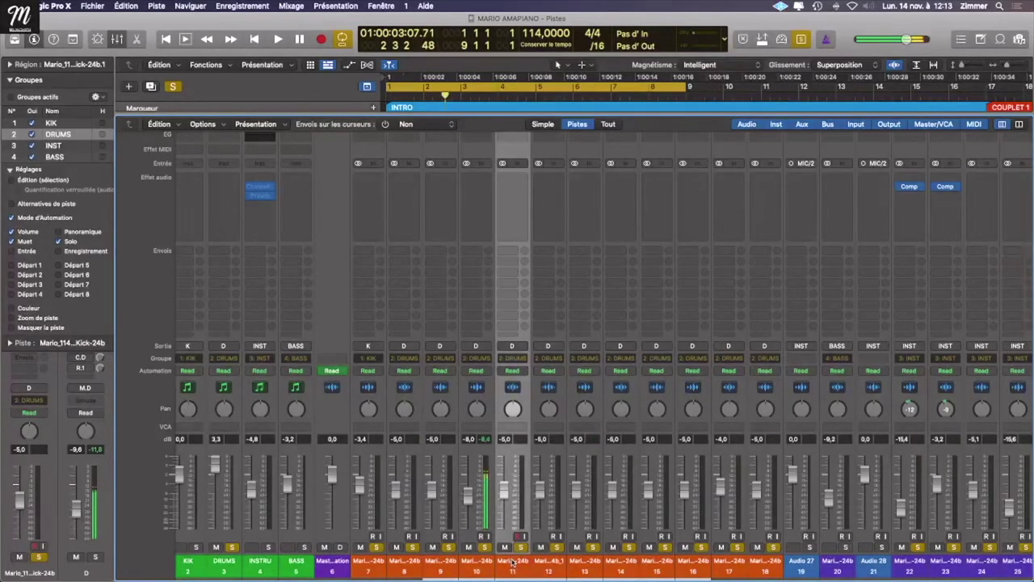
key(x)
scroll(443, 346, up, 5)
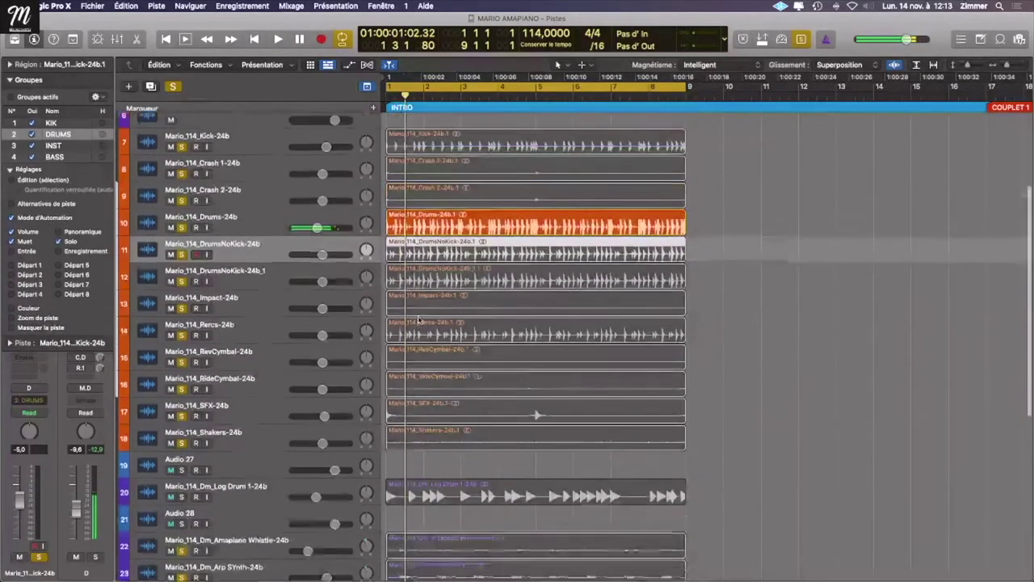
key(Return)
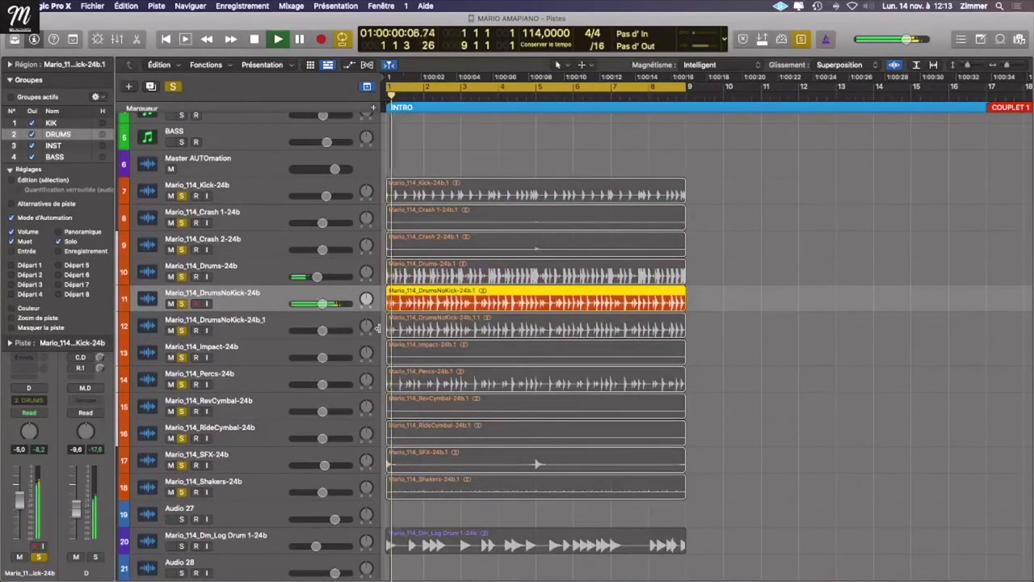
Step: Insert a stereo Compressor on DrumsNoKick track 11 and set its threshold to about -25.5 dB
key(x)
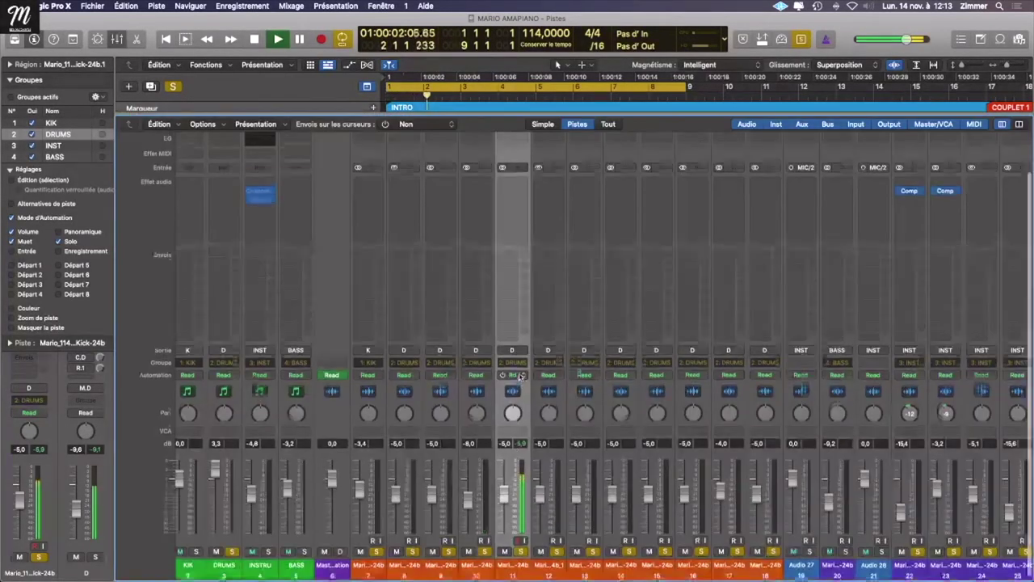
scroll(514, 408, up, 1)
click(511, 201)
mouse_move(537, 223)
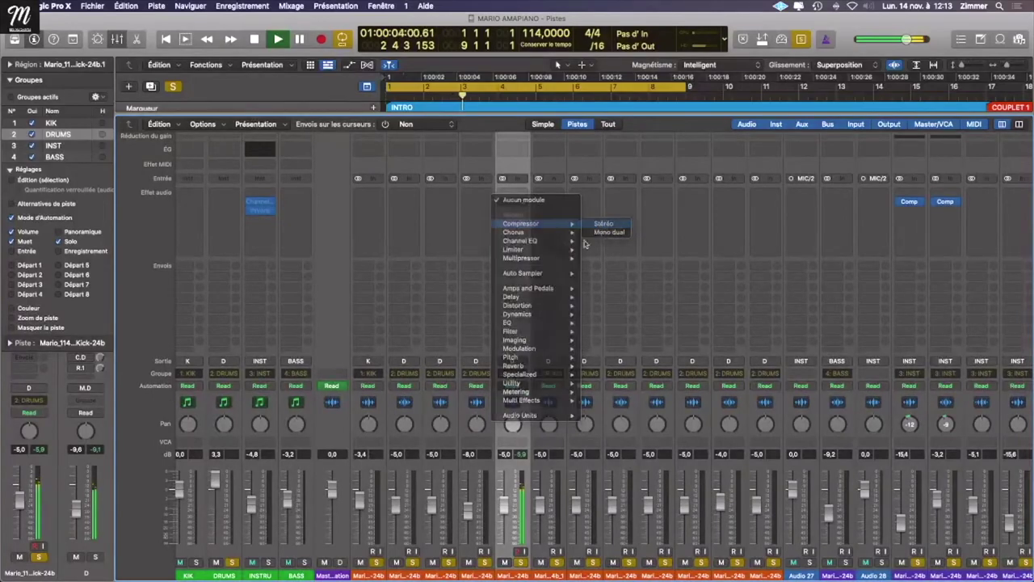
click(600, 224)
drag(449, 426, 458, 448)
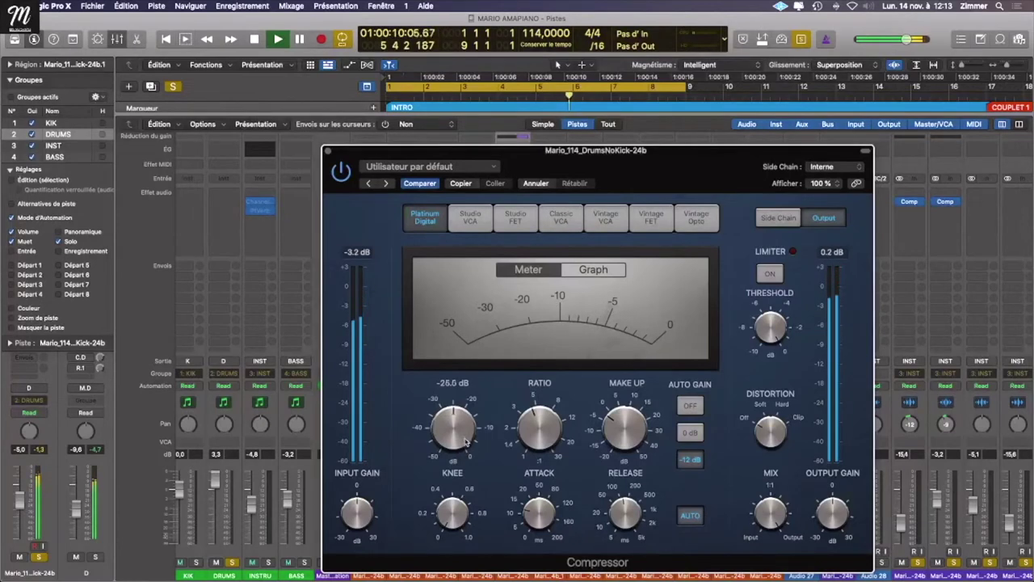
Step: Set the release of DrumsNoKick track 11's Compressor to about 1300 ms and lengthen its attack
mouse_move(626, 513)
drag(626, 513, 624, 485)
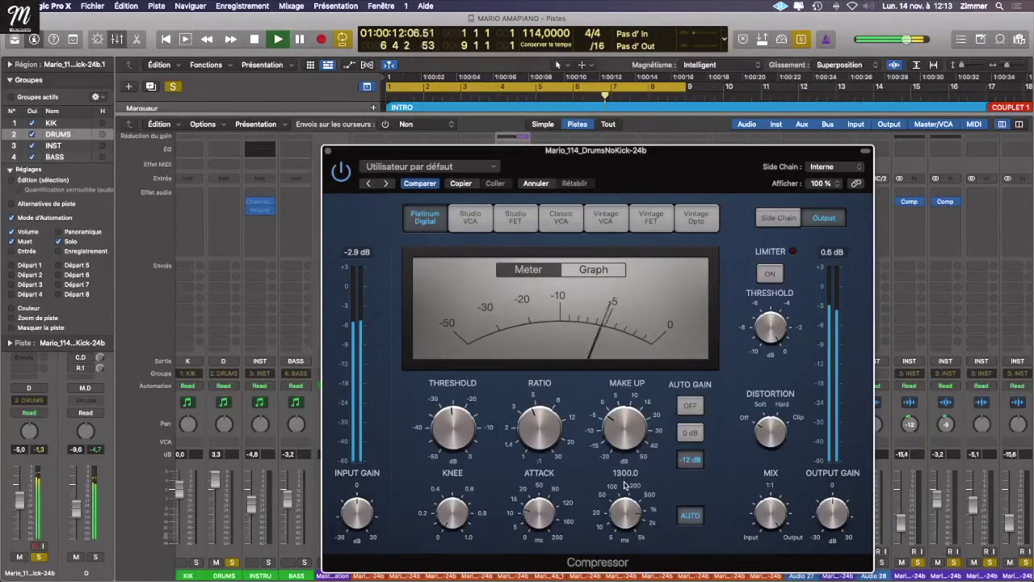
mouse_move(537, 476)
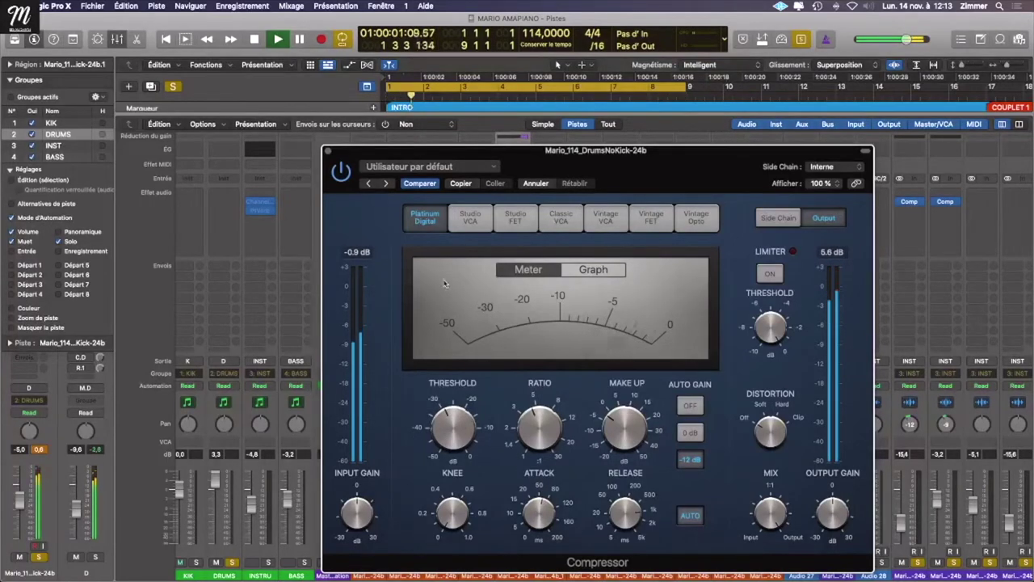
click(327, 152)
click(521, 454)
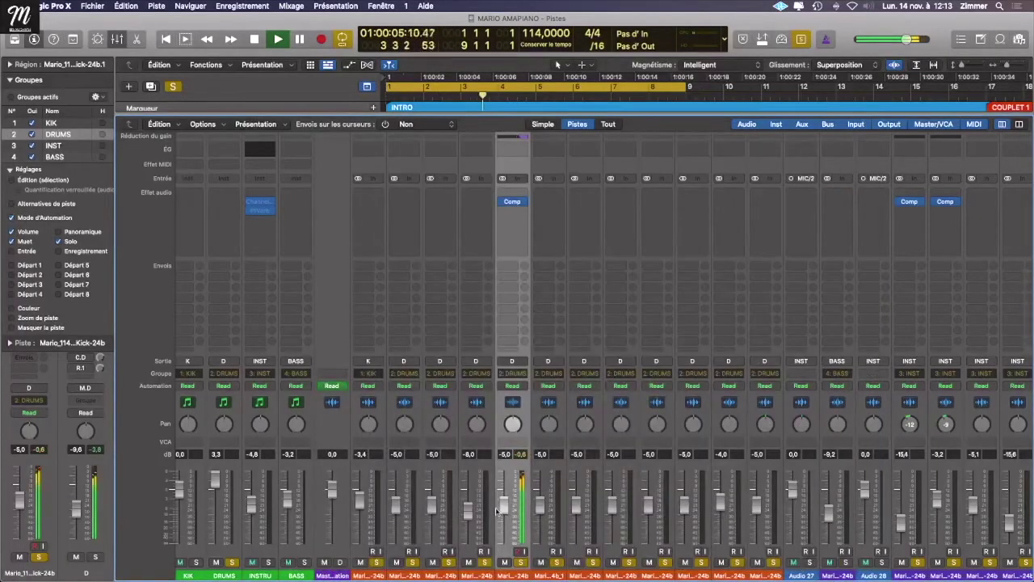
Step: Reduce the output gain of DrumsNoKick track 11's Compressor to -2.0 dB
click(517, 204)
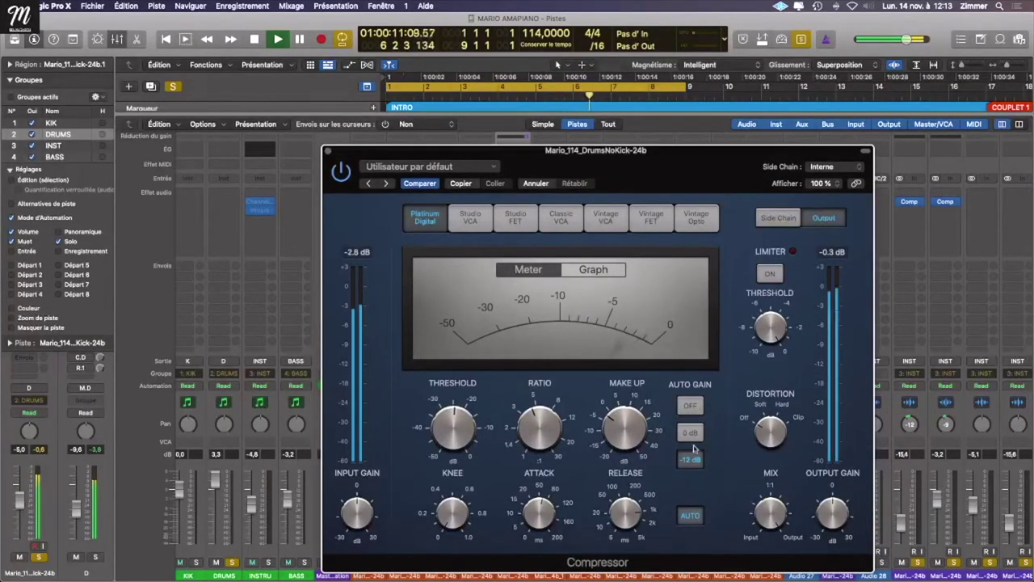
mouse_move(833, 514)
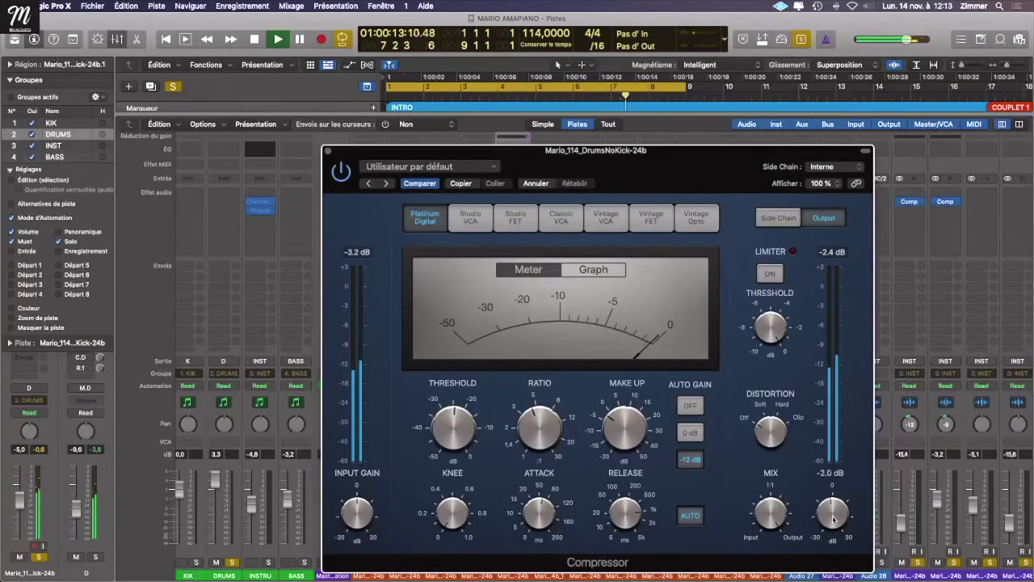
click(328, 152)
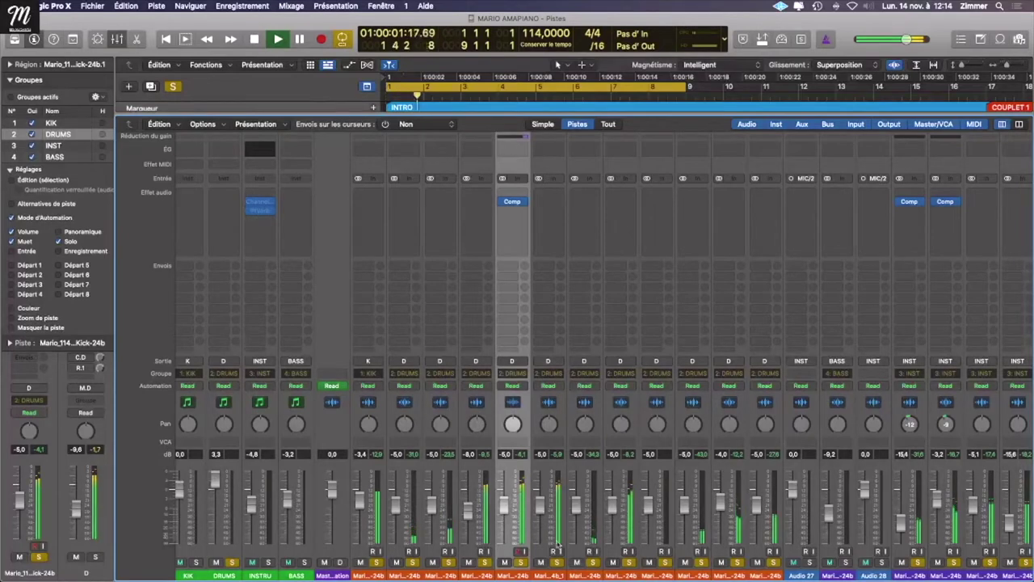
Step: Audition track 12 alone from the start of the intro and check Impact track 13 in the arrangement
click(559, 574)
scroll(556, 533, down, 1)
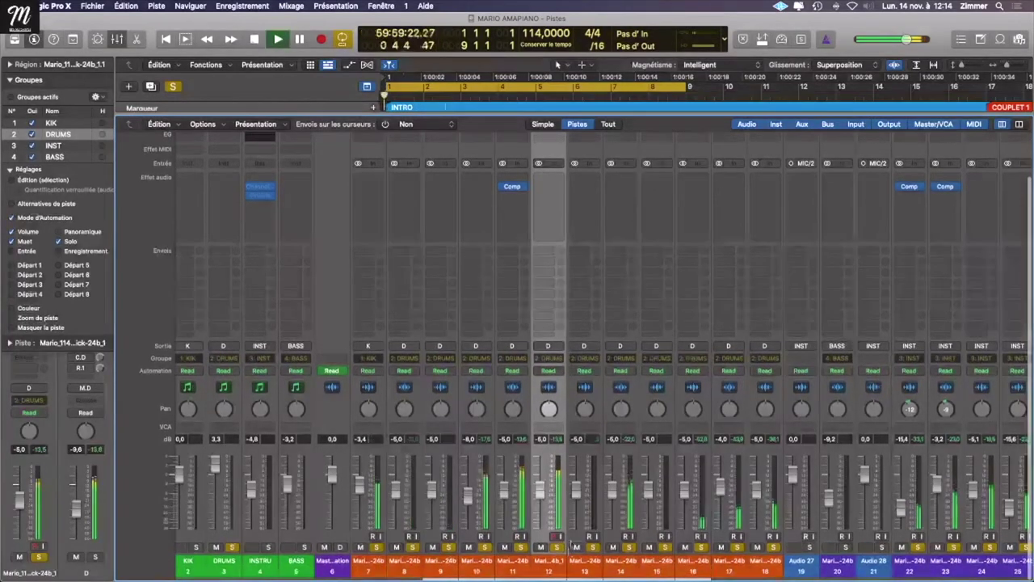
key(Return)
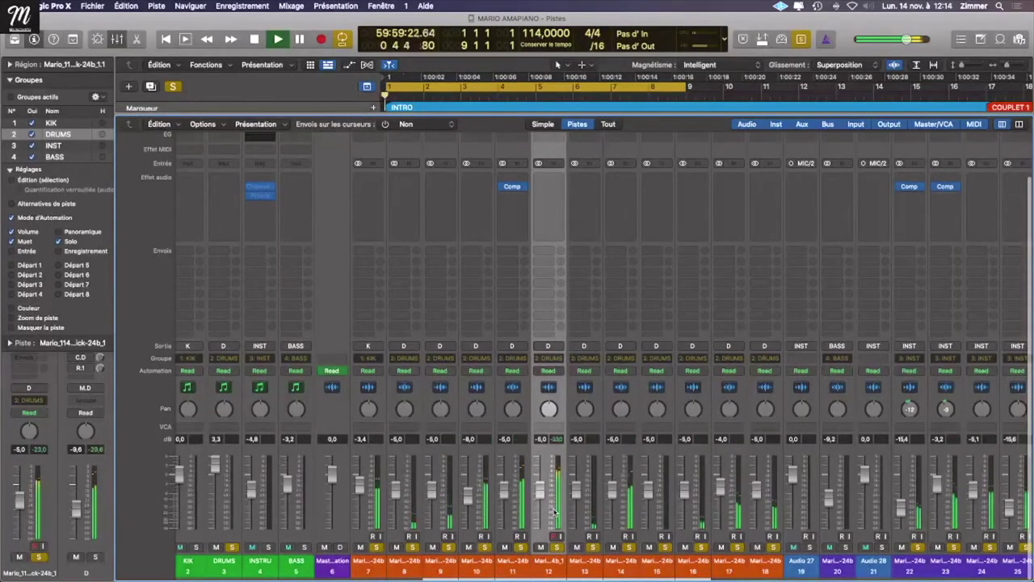
click(586, 568)
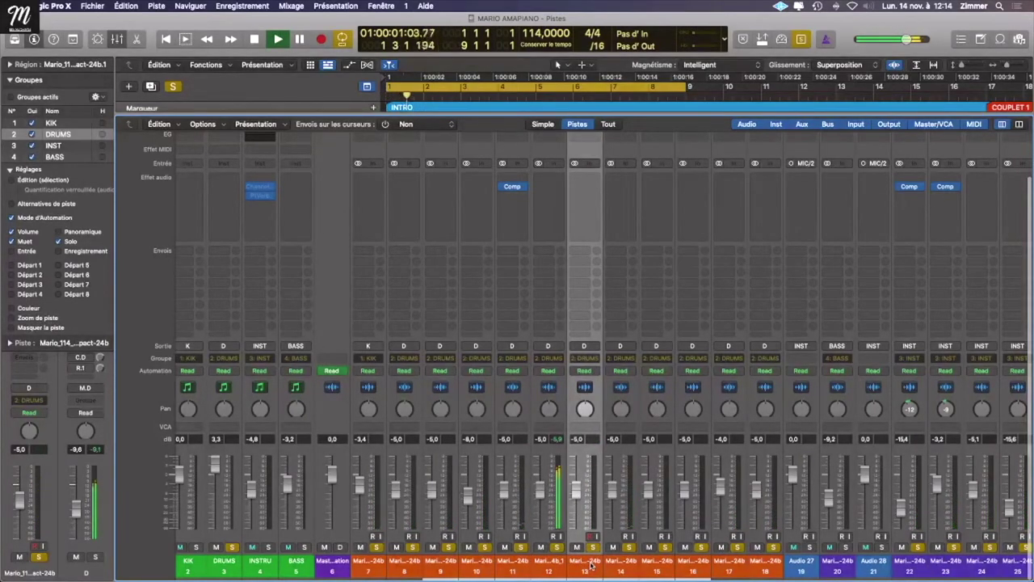
key(x)
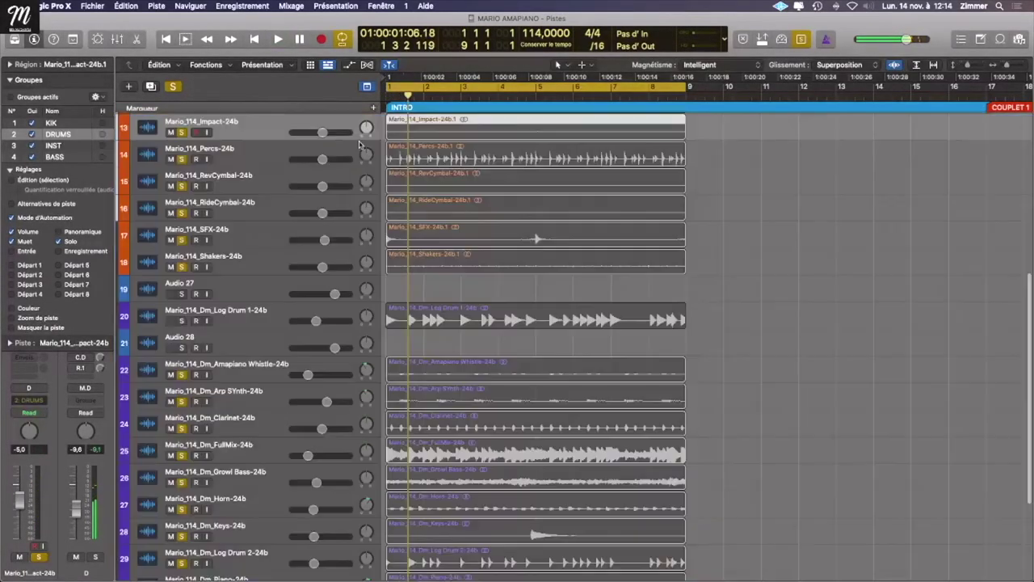
Step: Audition Percs track 14 alone, pan it to +7 and insert a stereo Compressor on it
click(221, 156)
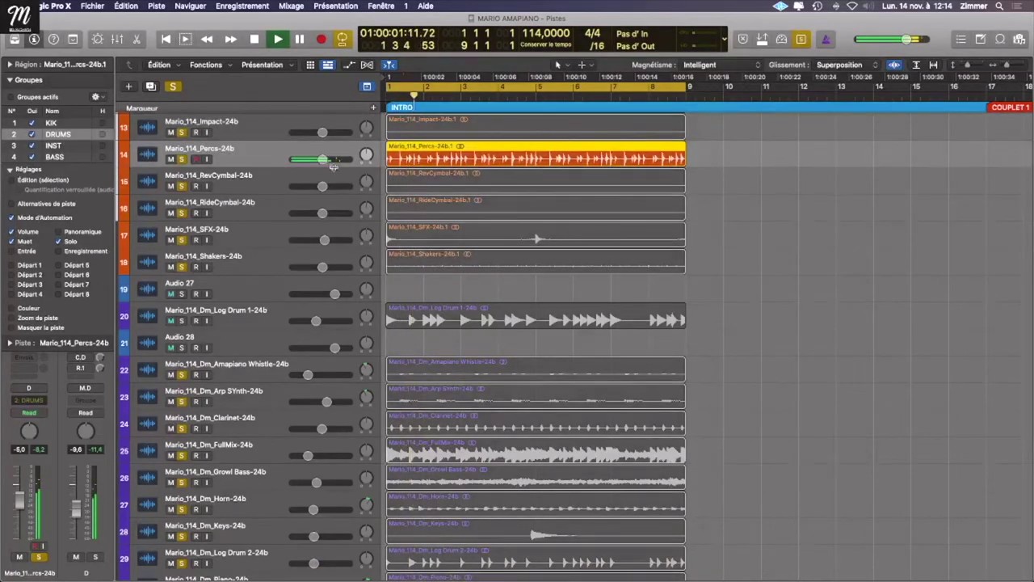
key(x)
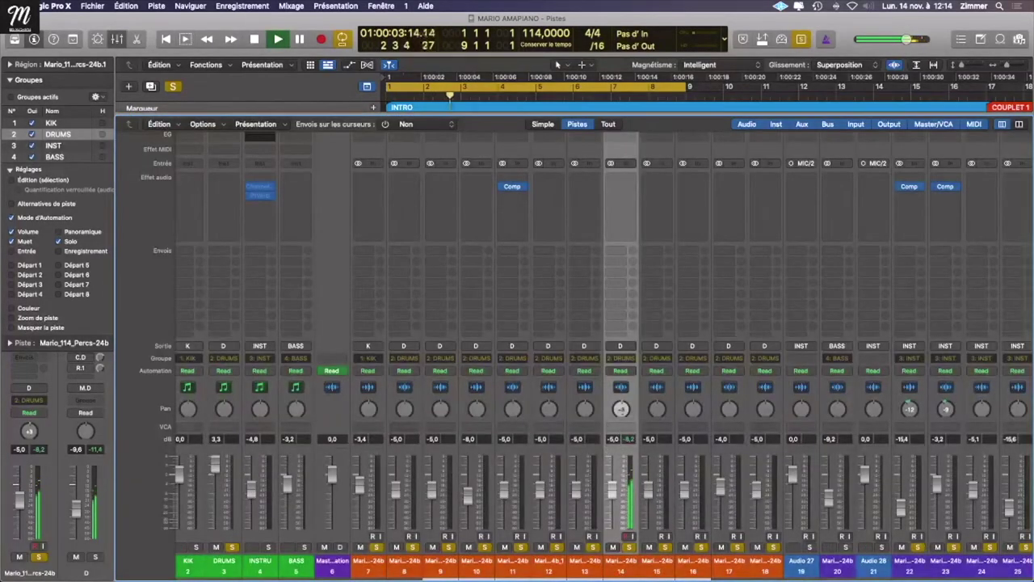
click(629, 178)
mouse_move(659, 200)
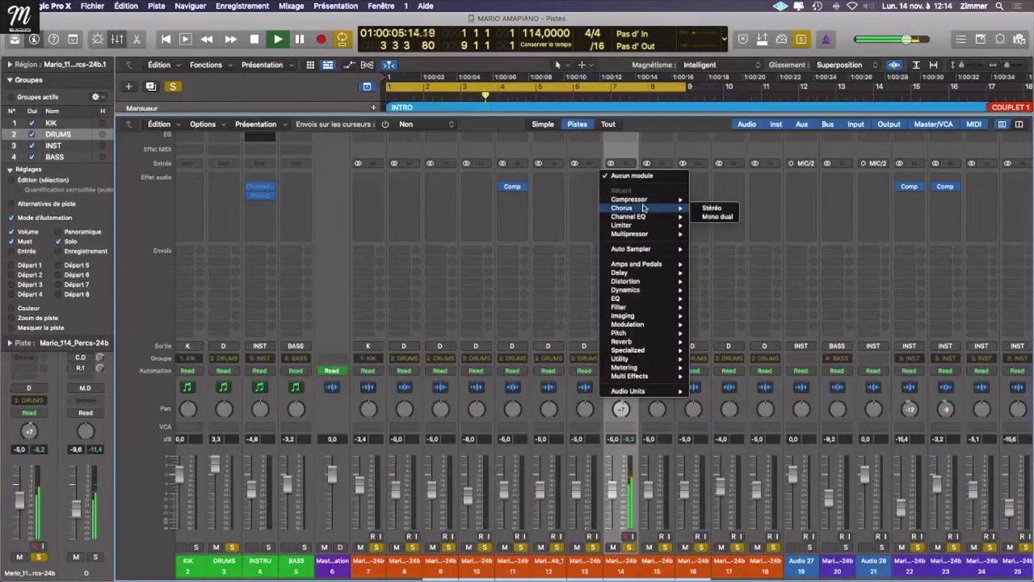
click(711, 200)
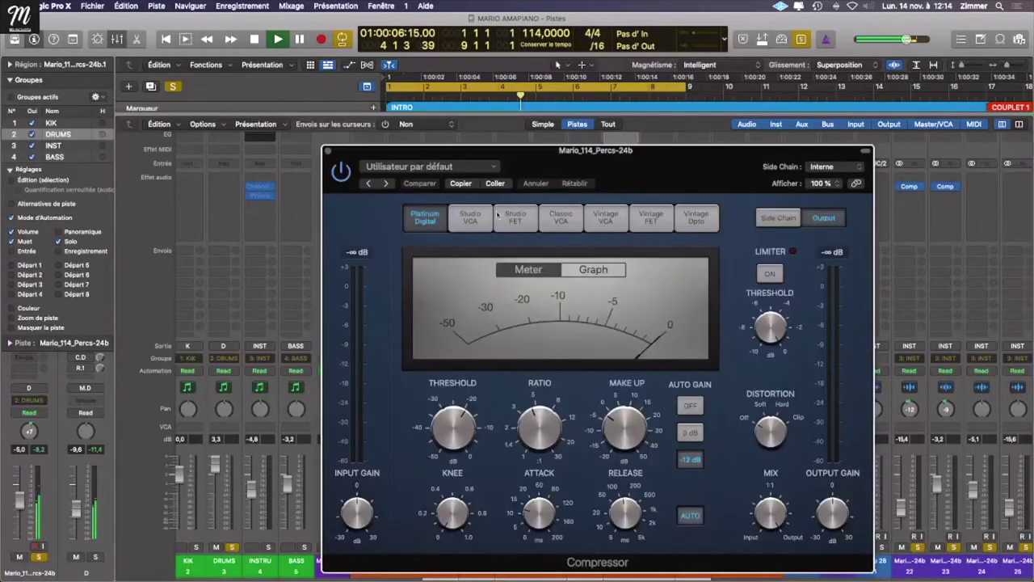
Step: Set the threshold of the Percs Compressor to about -28 dB and the track's volume to -5.3 dB
scroll(454, 446, down, 3)
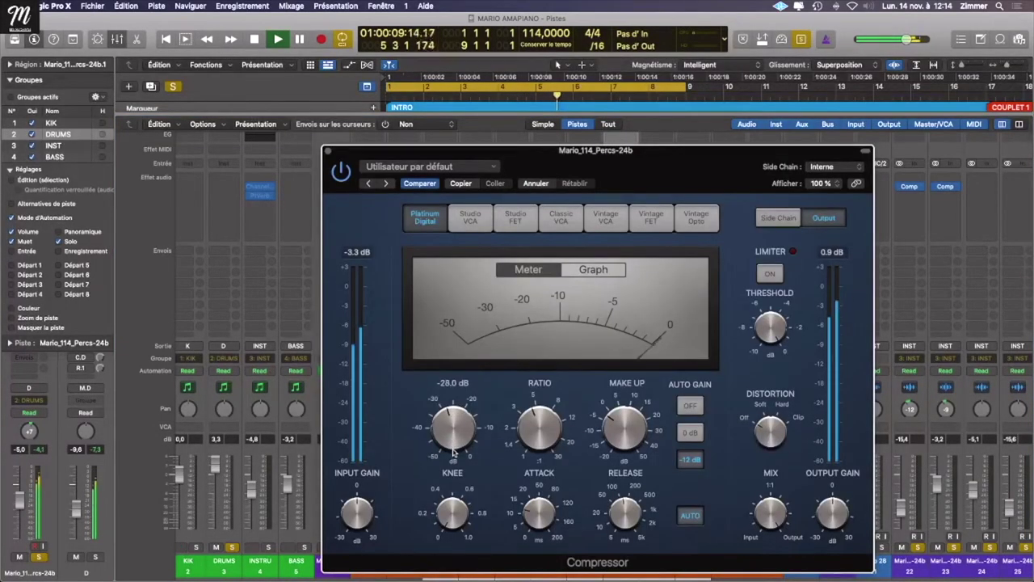
scroll(635, 436, down, 2)
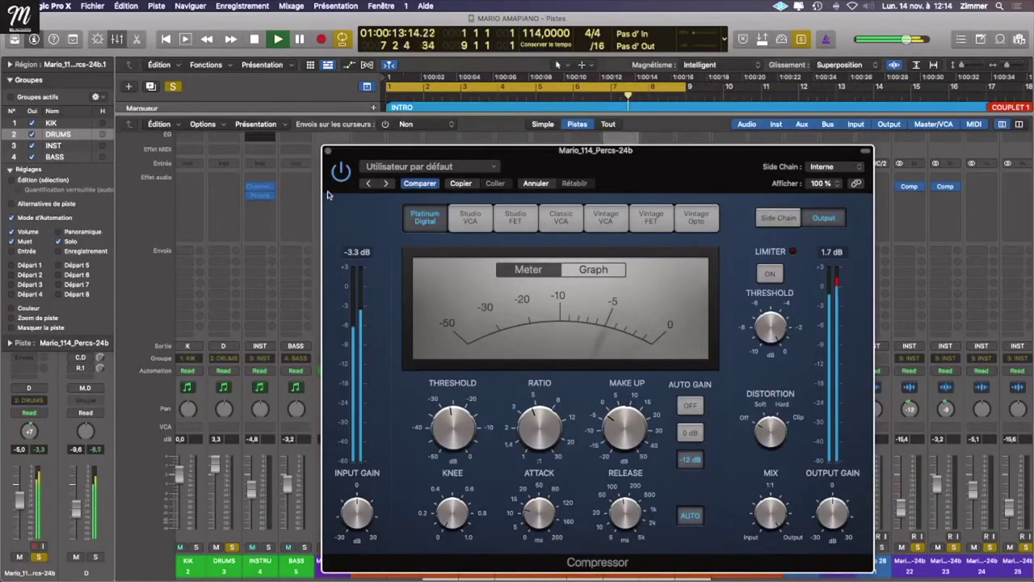
click(329, 154)
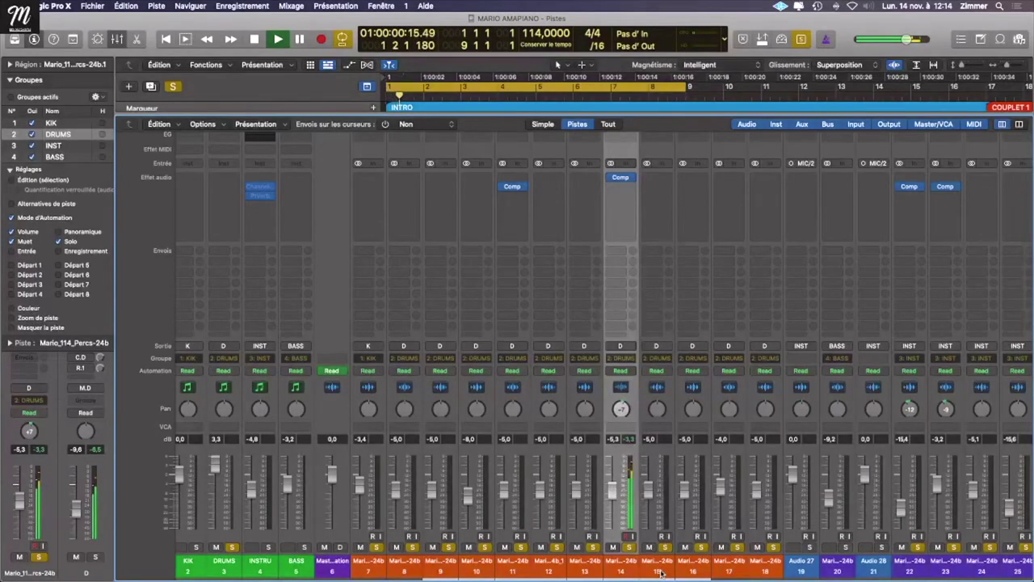
Step: Play all the tracks together from the start of the intro and raise Percs track 14's volume to -1.9 dB
click(660, 572)
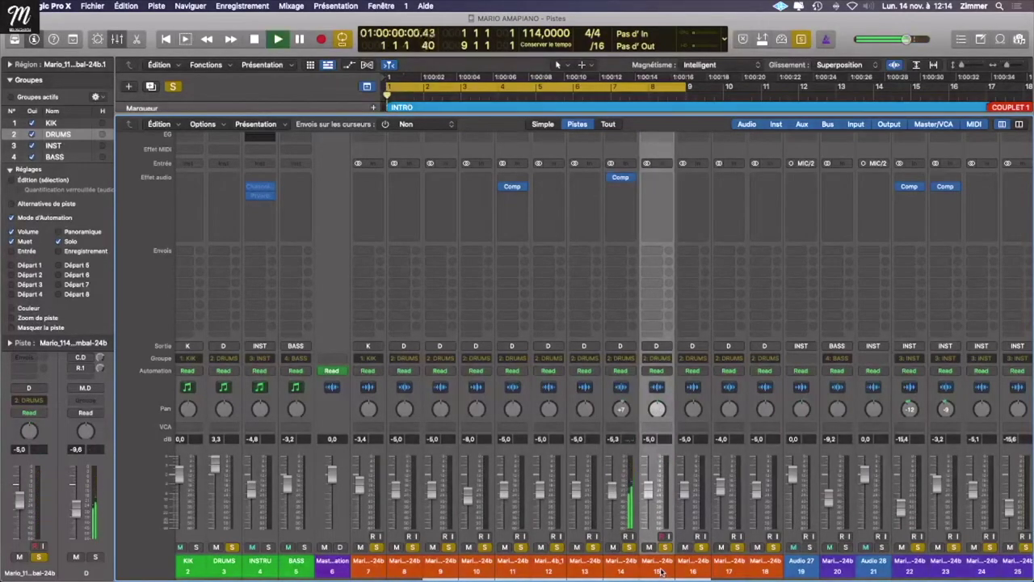
key(x)
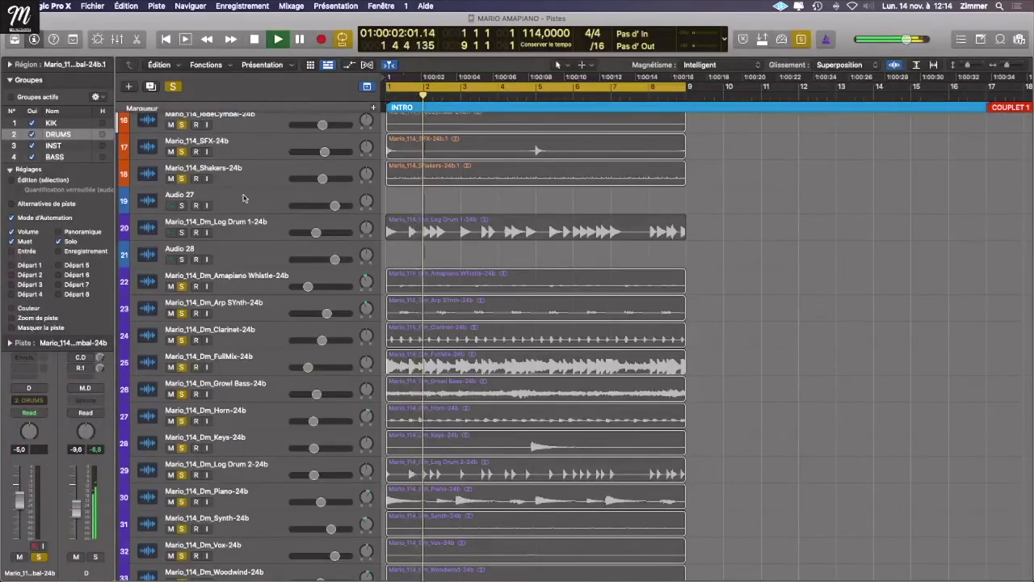
key(space)
key(space)
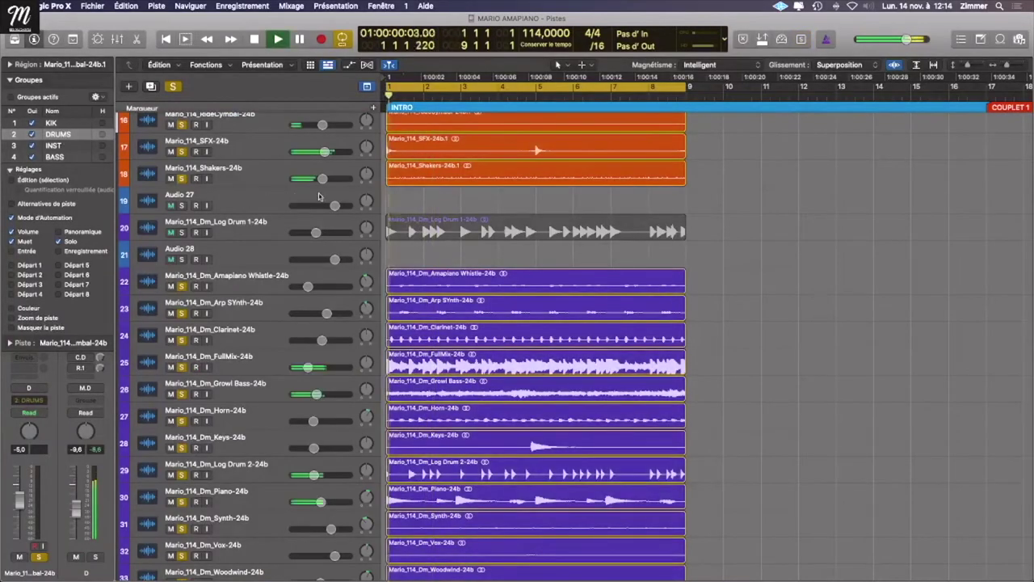
scroll(443, 250, up, 3)
scroll(441, 250, up, 2)
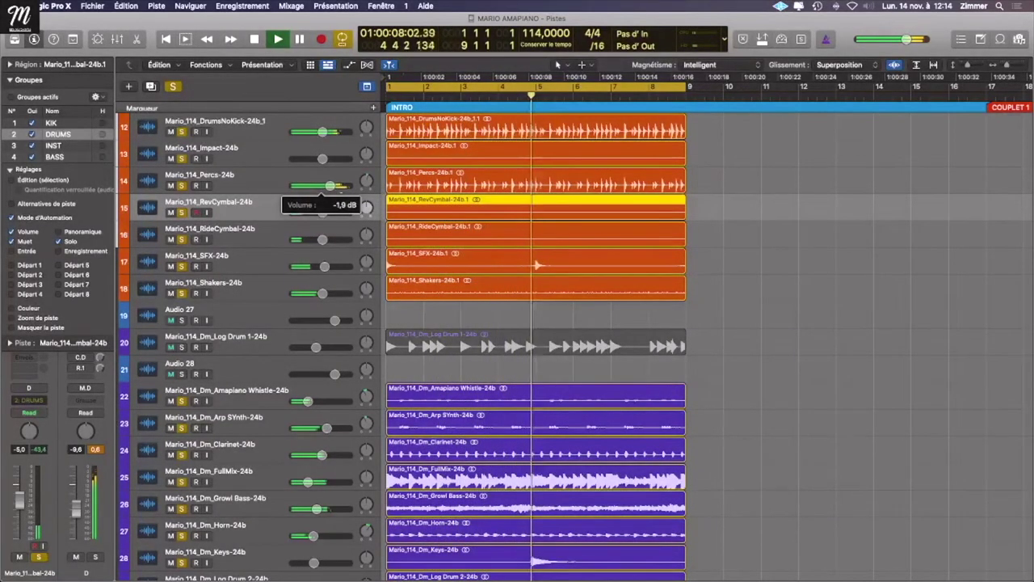
Step: Audition RevCymbal track 15 alone with enlarged track heights, raise its volume to -0.5 dB and replay the passage before bar 5
key(space)
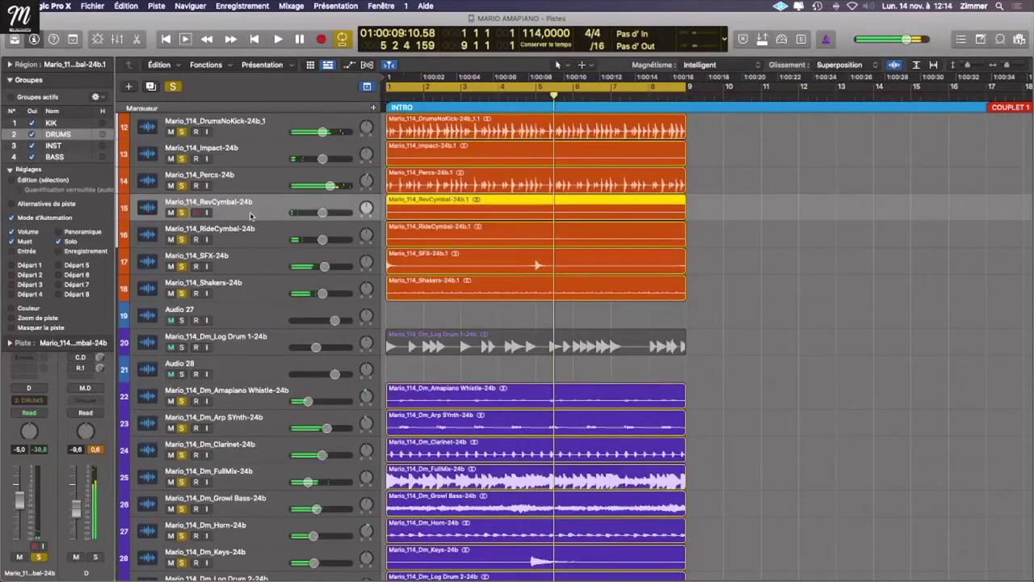
key(s)
key(Return)
key(space)
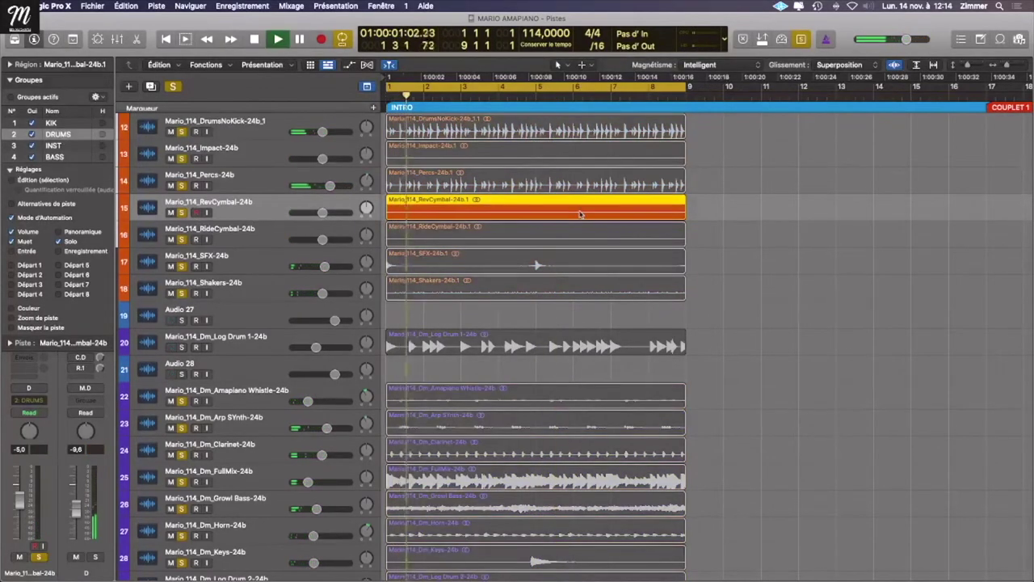
key(super+Down)
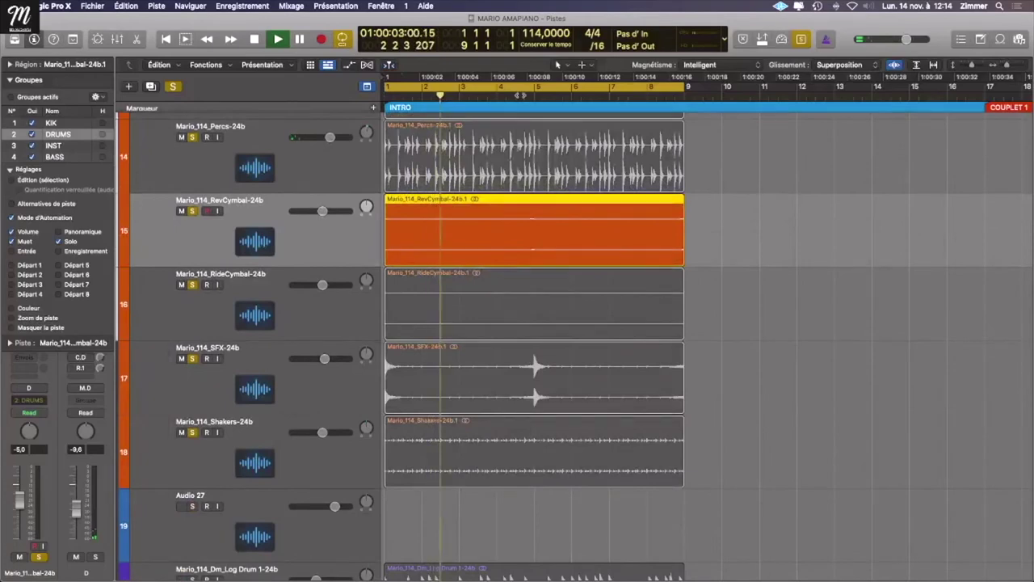
drag(322, 211, 329, 211)
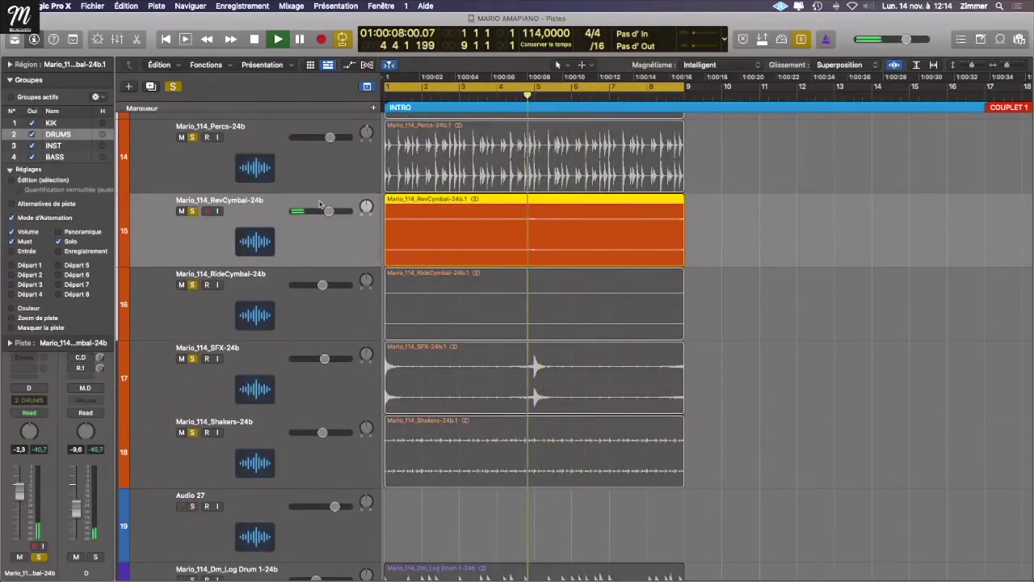
drag(329, 211, 333, 211)
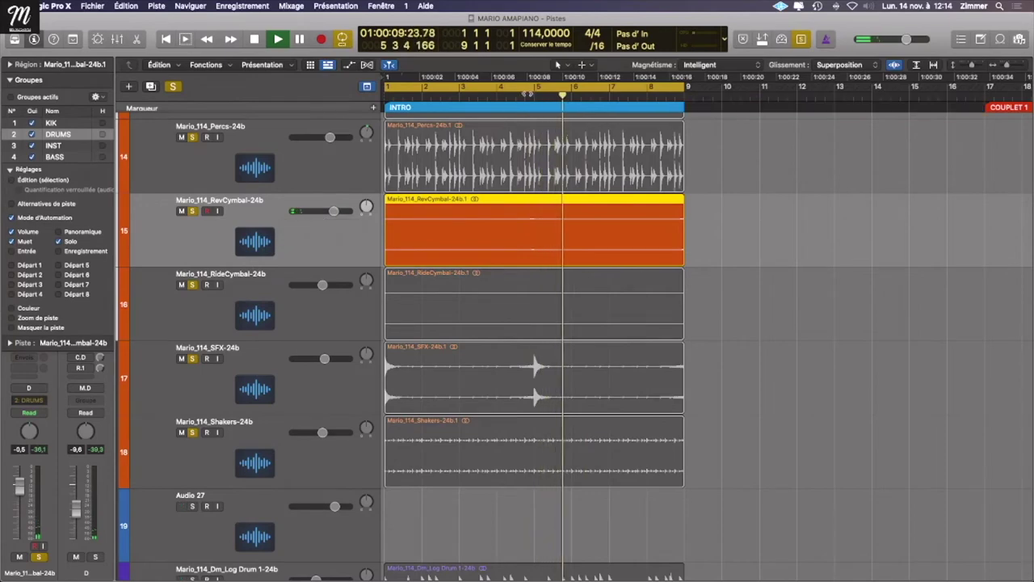
click(526, 95)
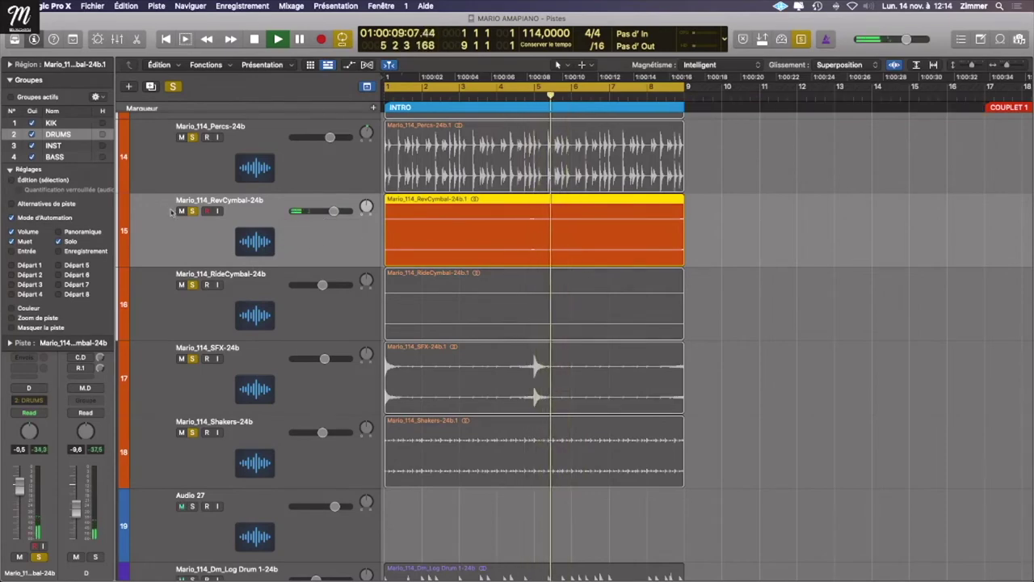
Step: Replay the passage before bar 5 with all the tracks and raise RevCymbal track 15's volume to 6.0 dB
key(super+a)
click(514, 96)
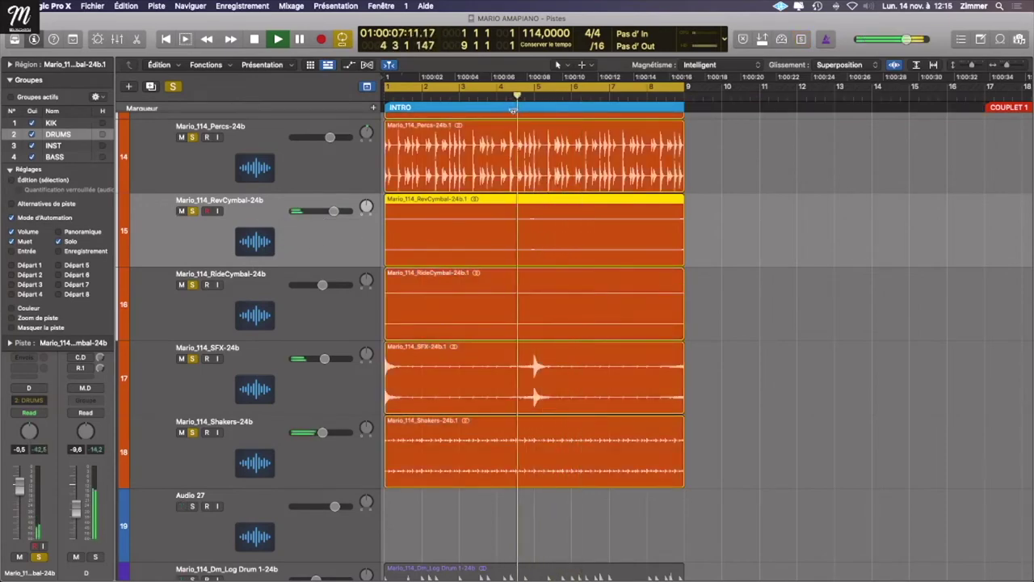
drag(334, 211, 349, 211)
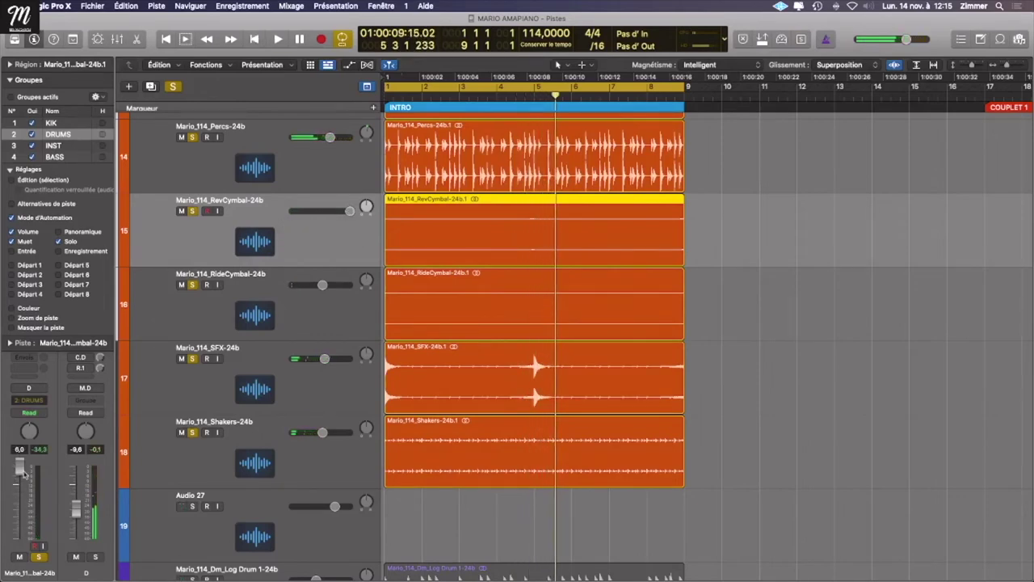
Step: Add a Channel EQ to RevCymbal track 15, boosting the highs by about +8.3 dB at 6200 Hz and +1.1 dB at 3340 Hz
click(10, 82)
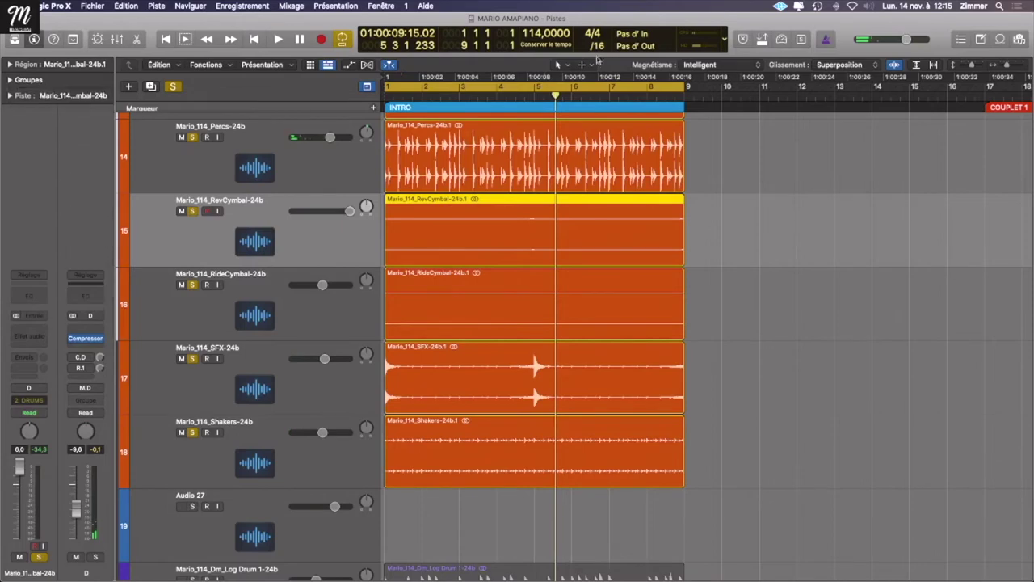
double_click(533, 95)
click(518, 96)
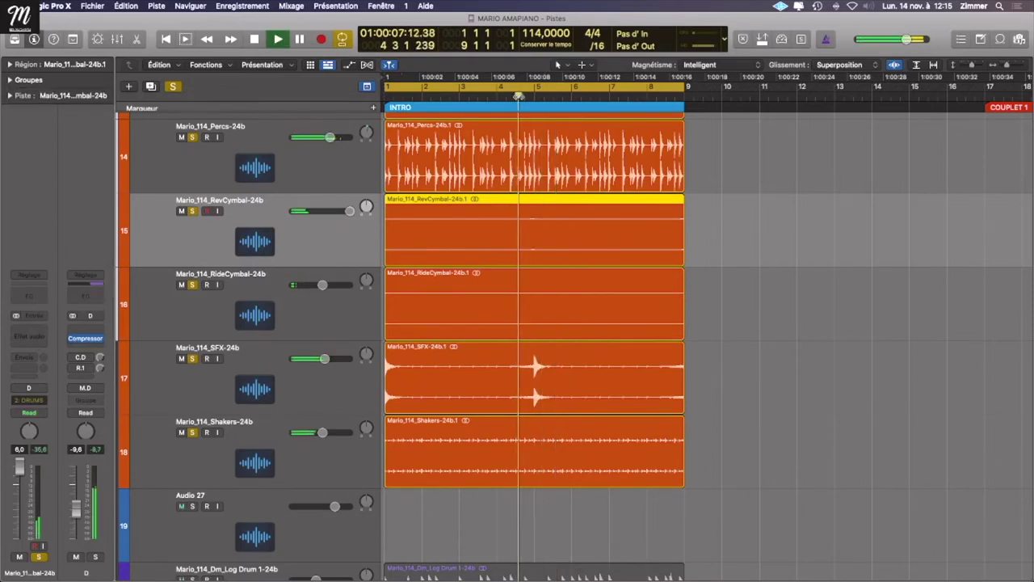
click(42, 304)
drag(611, 277, 684, 233)
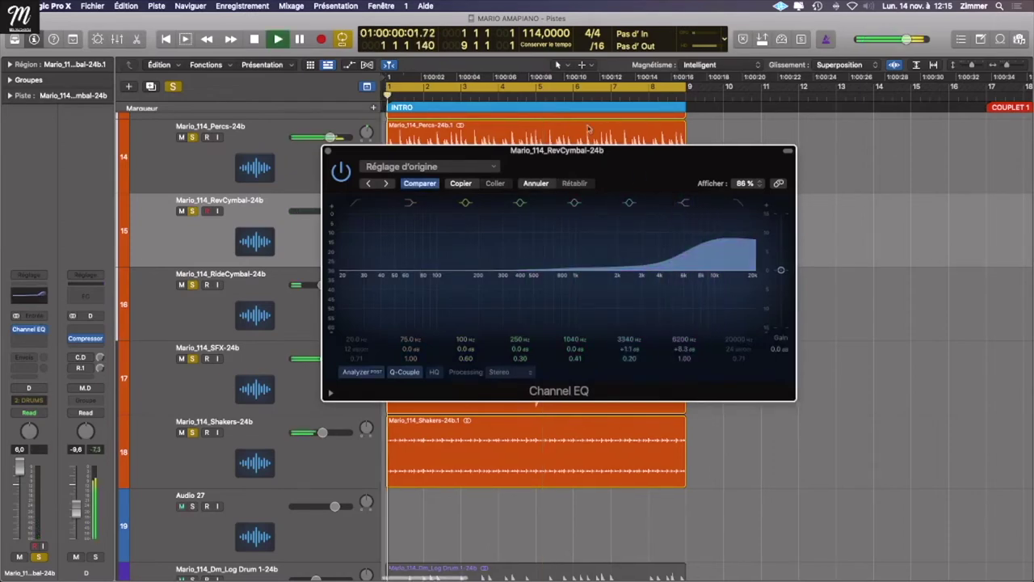
click(523, 99)
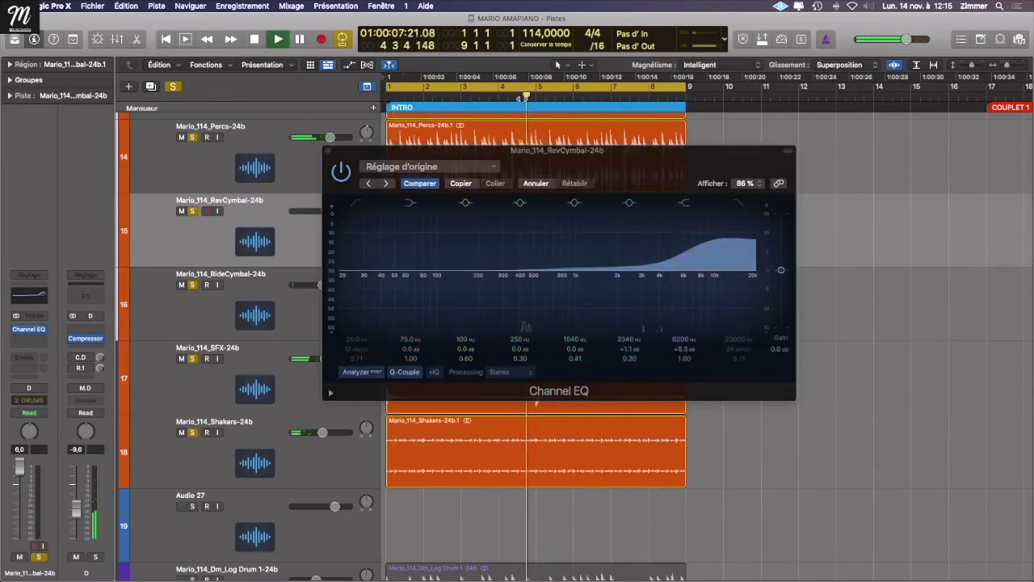
Step: Add a stereo Compressor to RevCymbal track 15, set its threshold to about -26 dB and replay the passage before bar 5
key(space)
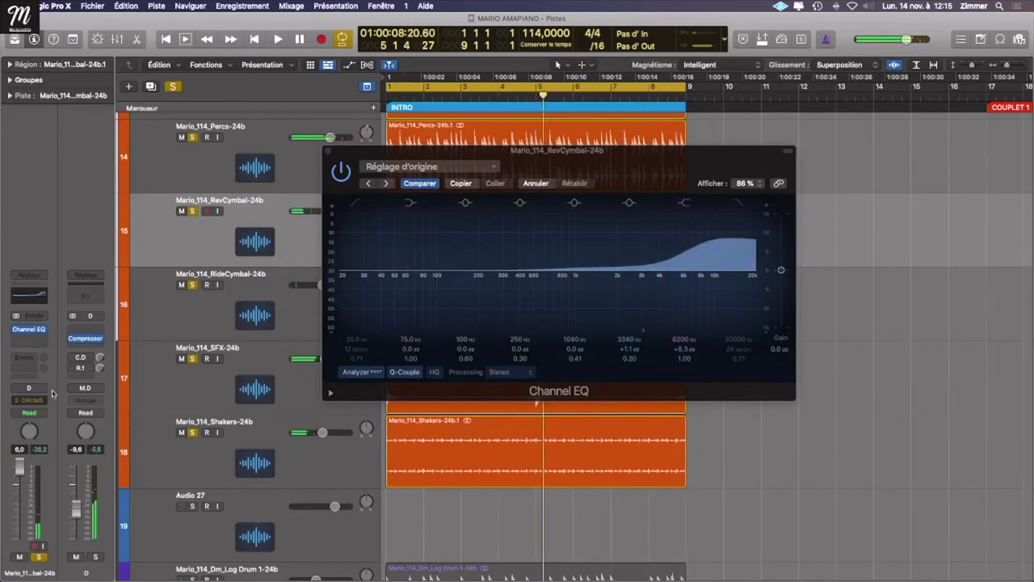
click(35, 338)
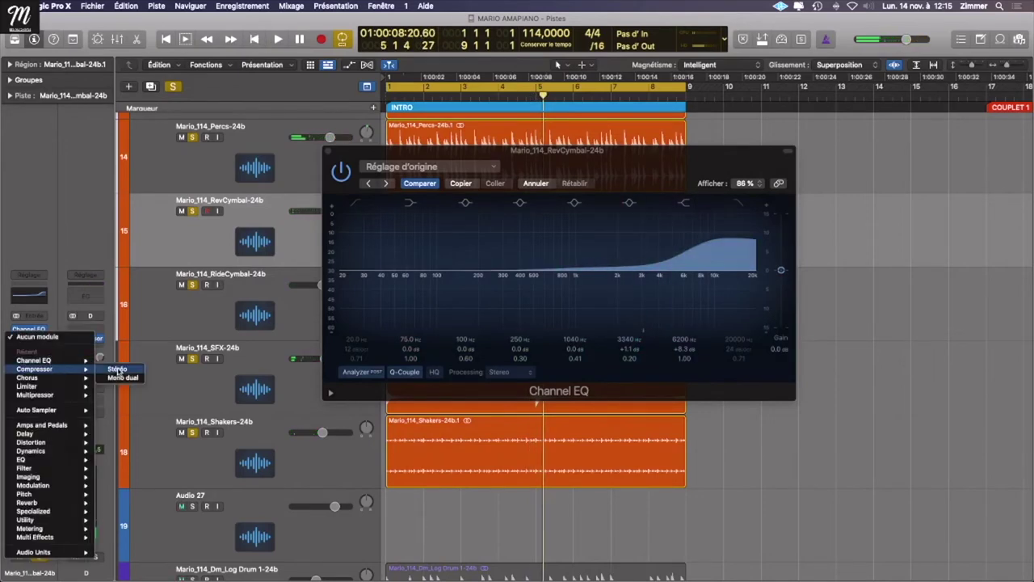
click(117, 369)
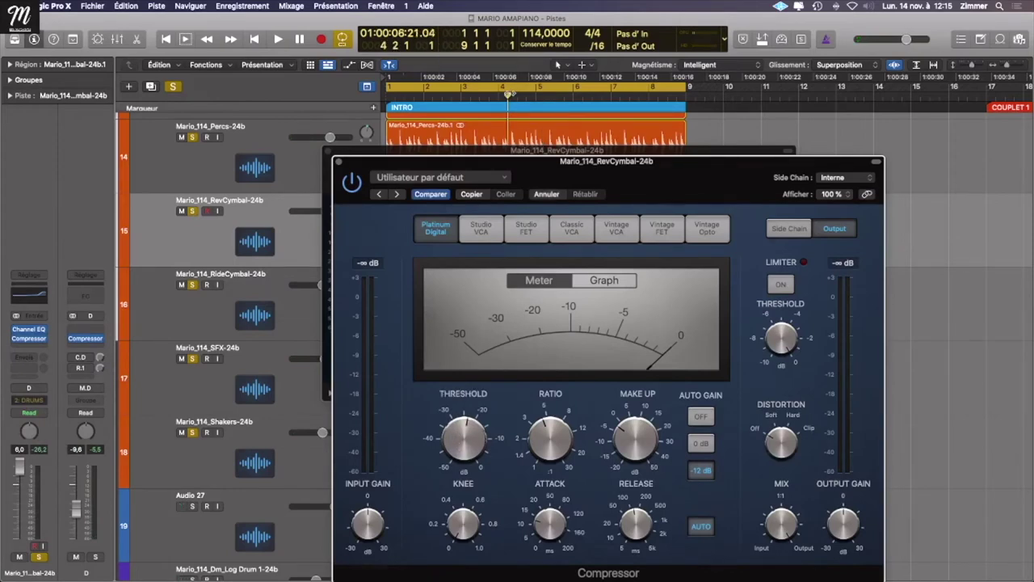
key(space)
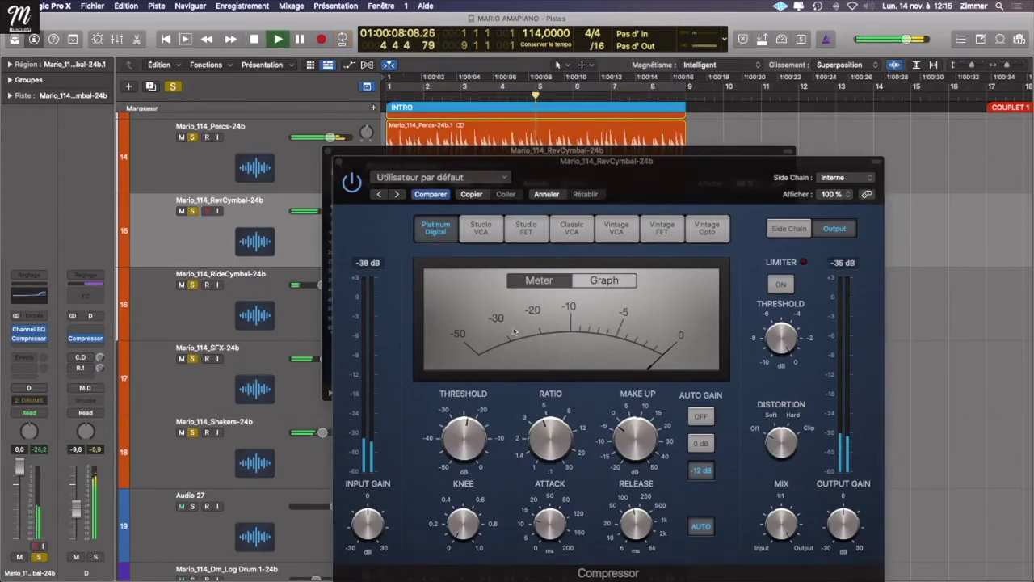
drag(461, 441, 461, 450)
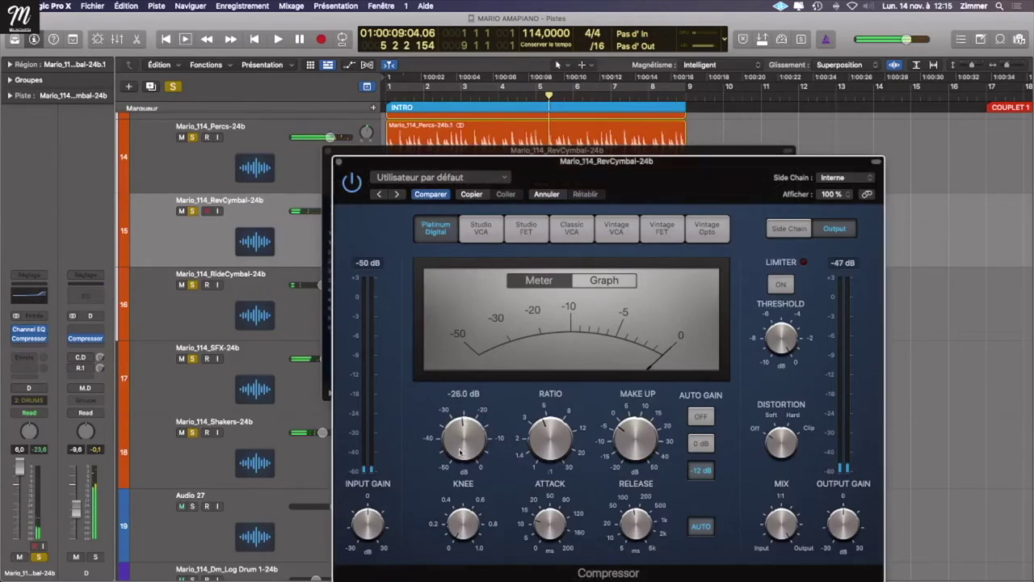
click(522, 103)
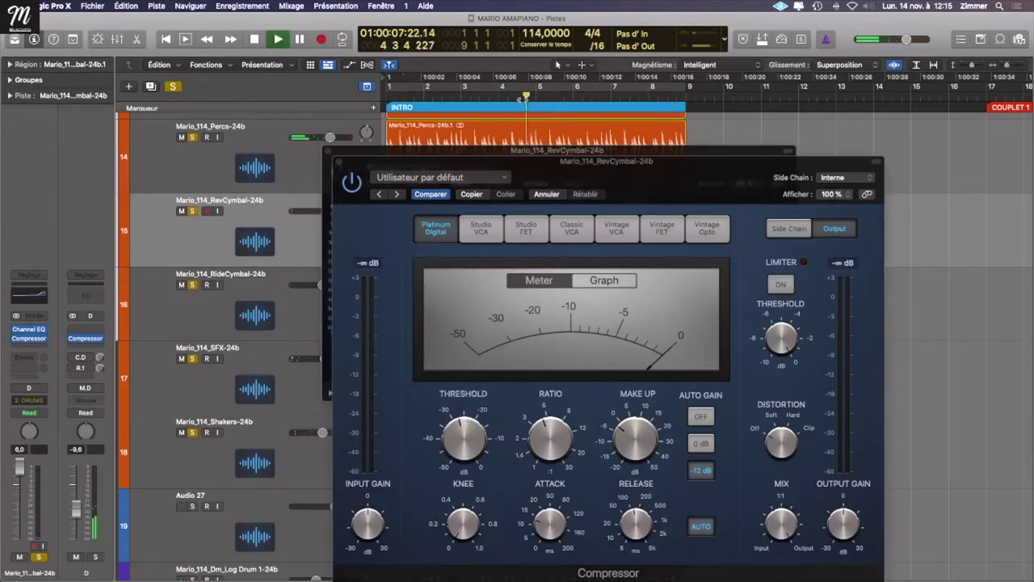
click(339, 160)
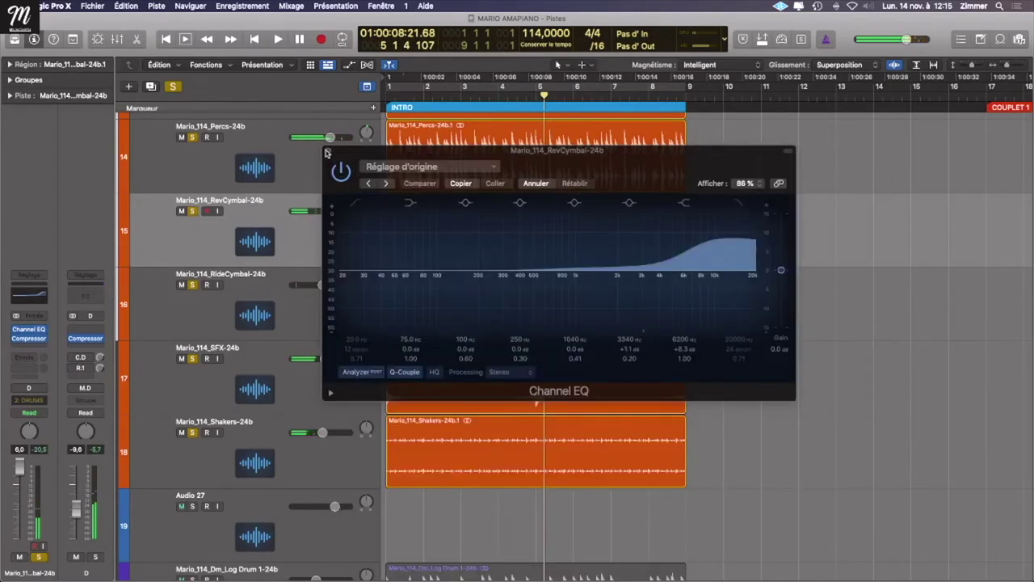
click(329, 151)
Step: Solo RevCymbal track 15, set the loop from bar 4 to bar 6 and audition the cymbal
key(ctrl+s)
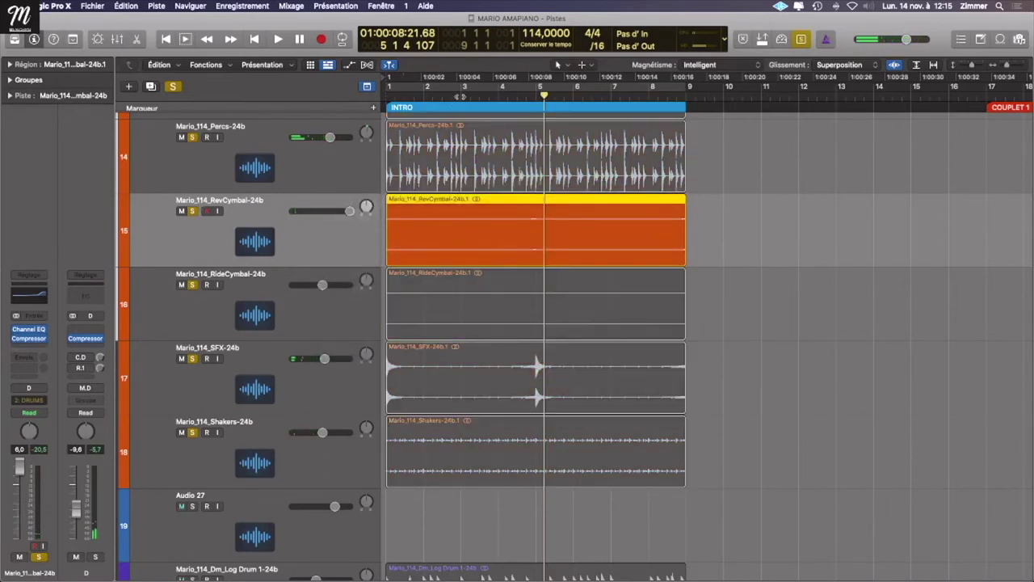
drag(501, 90, 575, 87)
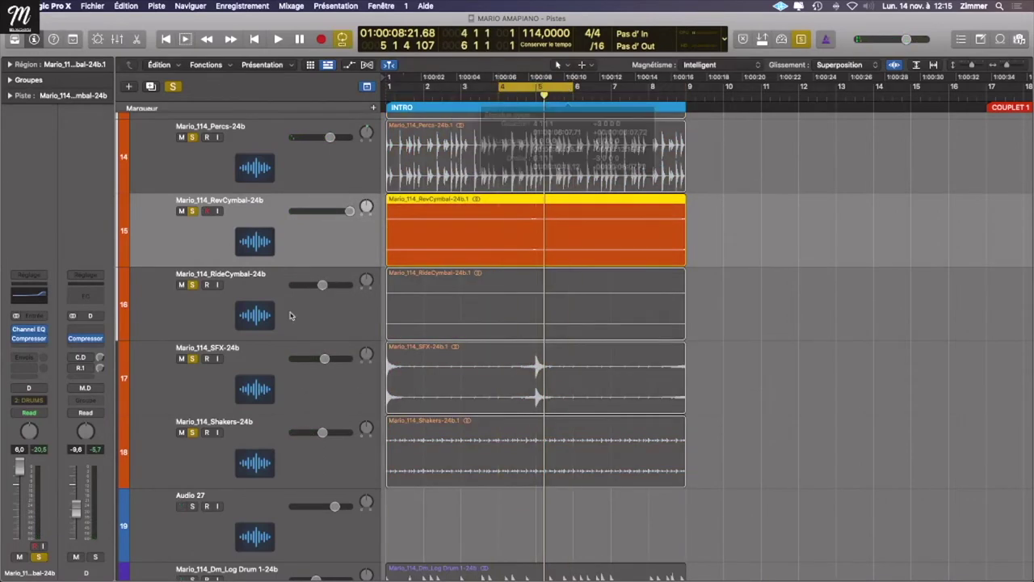
key(space)
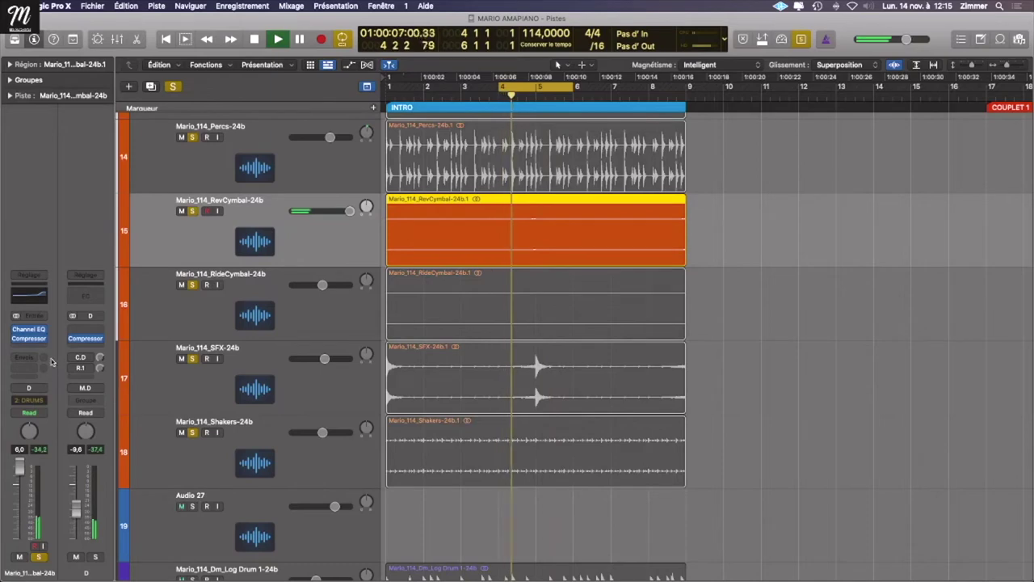
key(space)
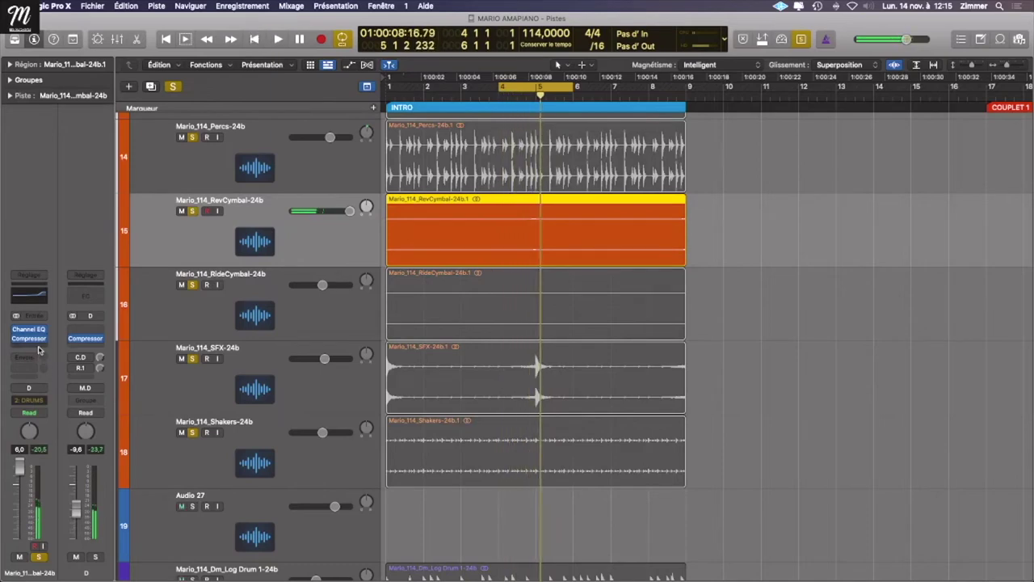
Step: Add a Stereo Delay with its default settings to RevCymbal track 15 and audition the soloed cymbal
click(43, 348)
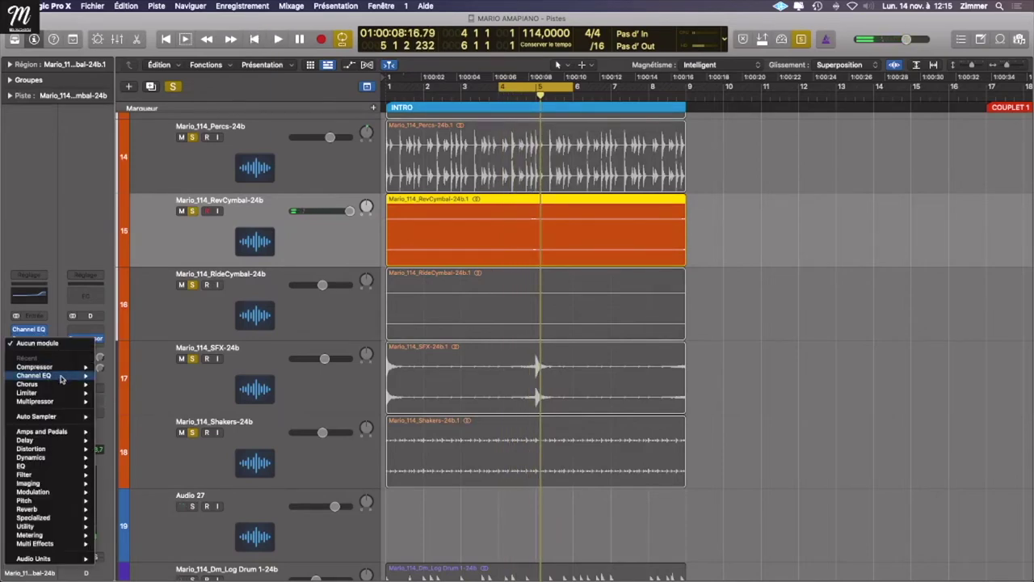
mouse_move(61, 441)
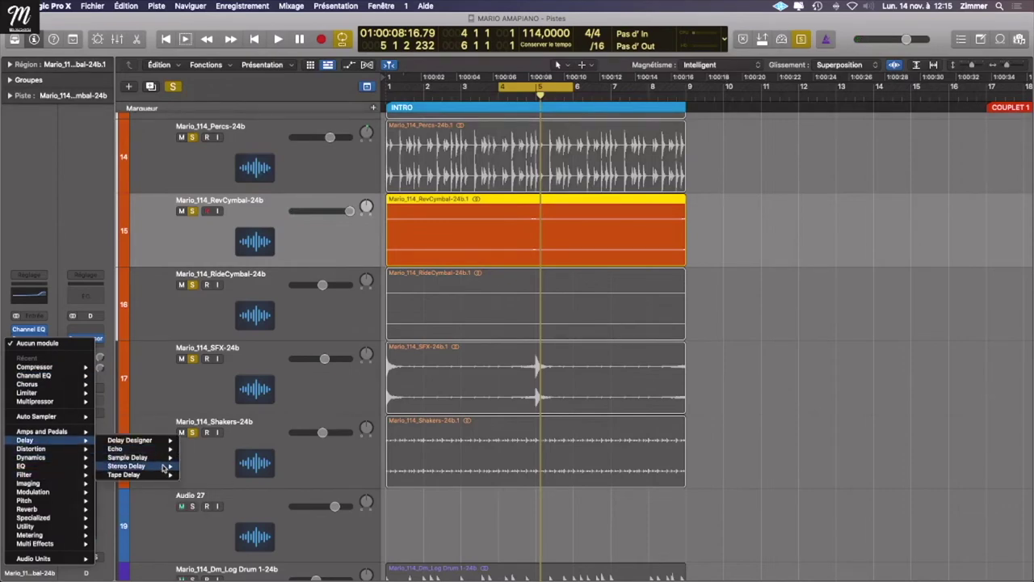
click(126, 466)
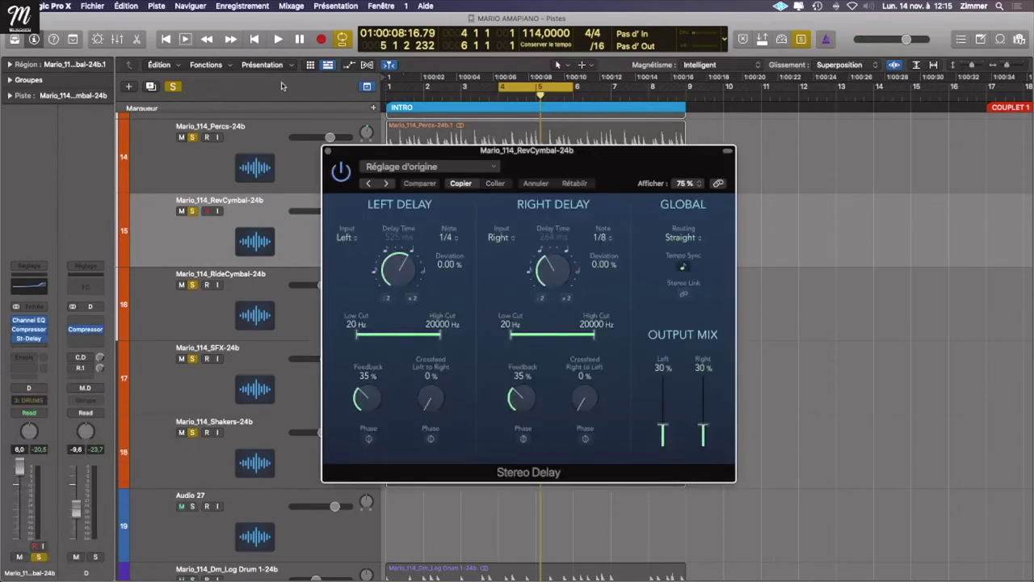
click(328, 152)
key(space)
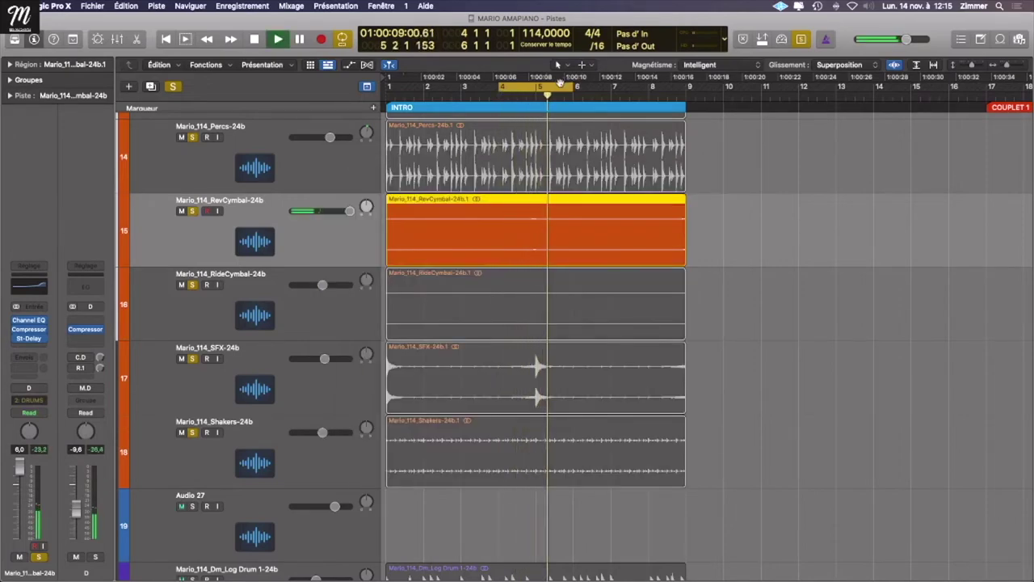
key(space)
Step: Replay the loop with all the tracks and lower RevCymbal track 15's volume to 3.1 dB
click(224, 235)
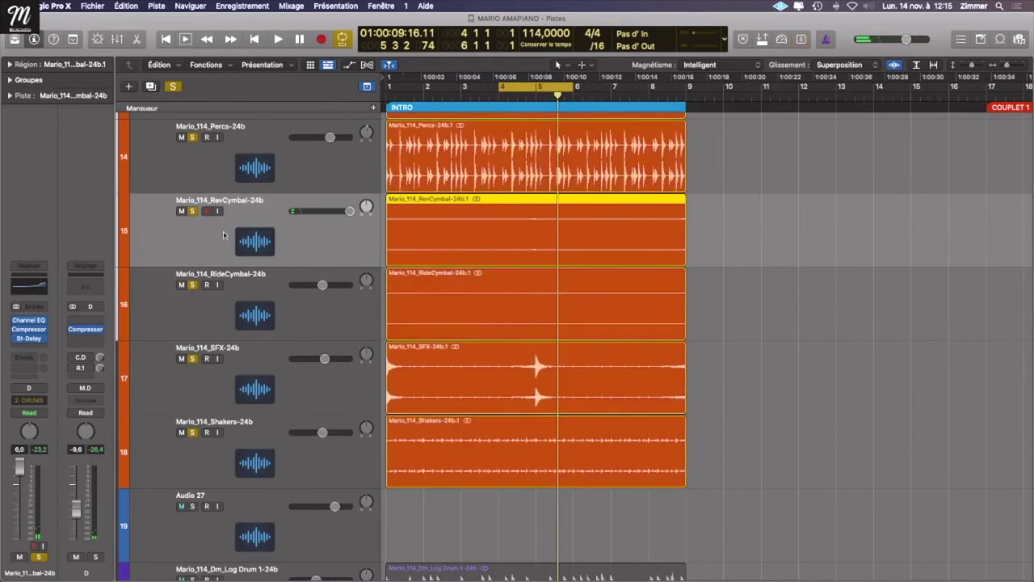
key(space)
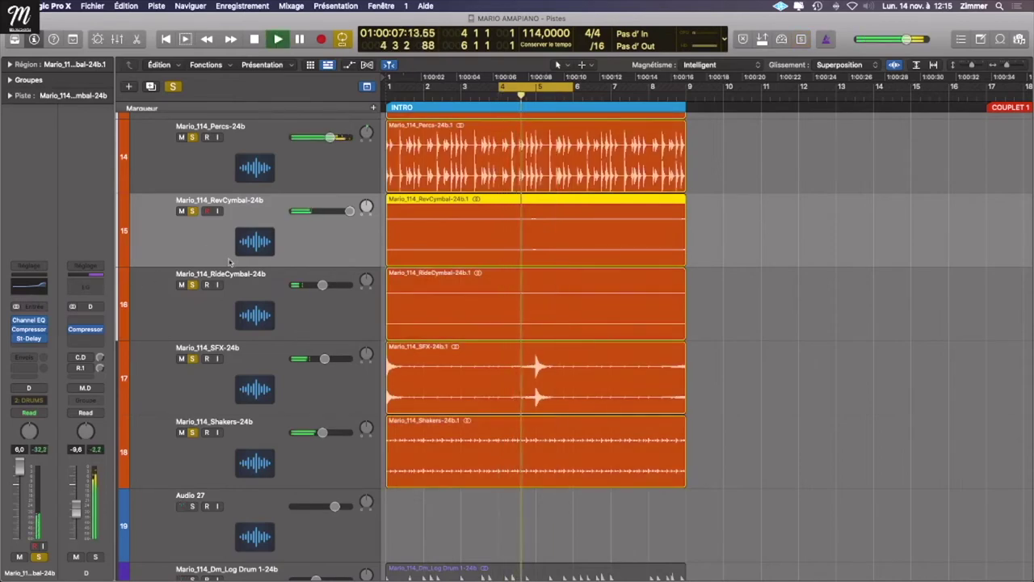
key(space)
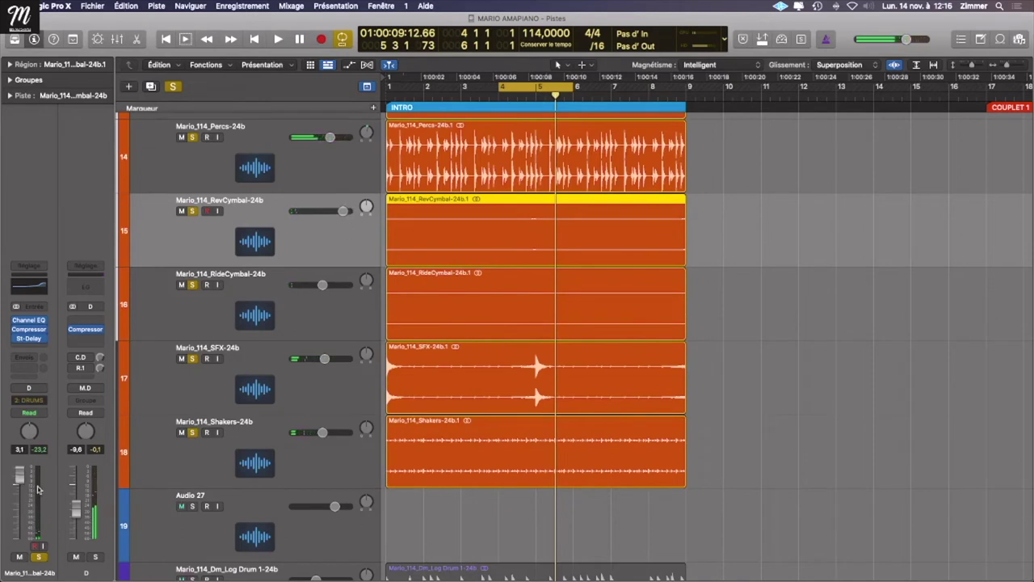
key(space)
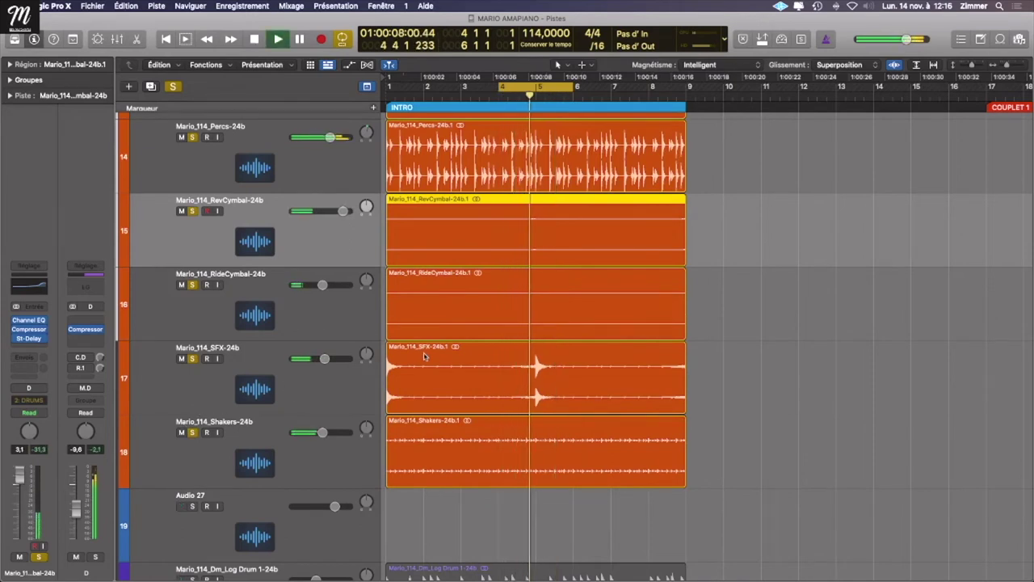
key(space)
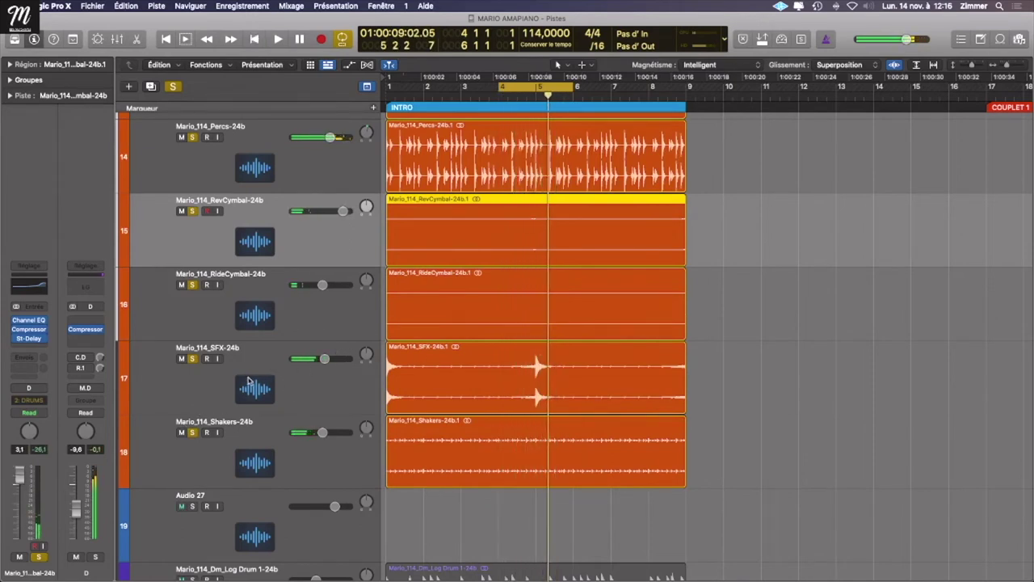
Step: Solo SFX track 17 over its region, pan it to -7 and add a Channel EQ boosting +3.6 dB at 71 Hz and +10.4 dB at 9600 Hz
click(249, 380)
key(super+u)
key(space)
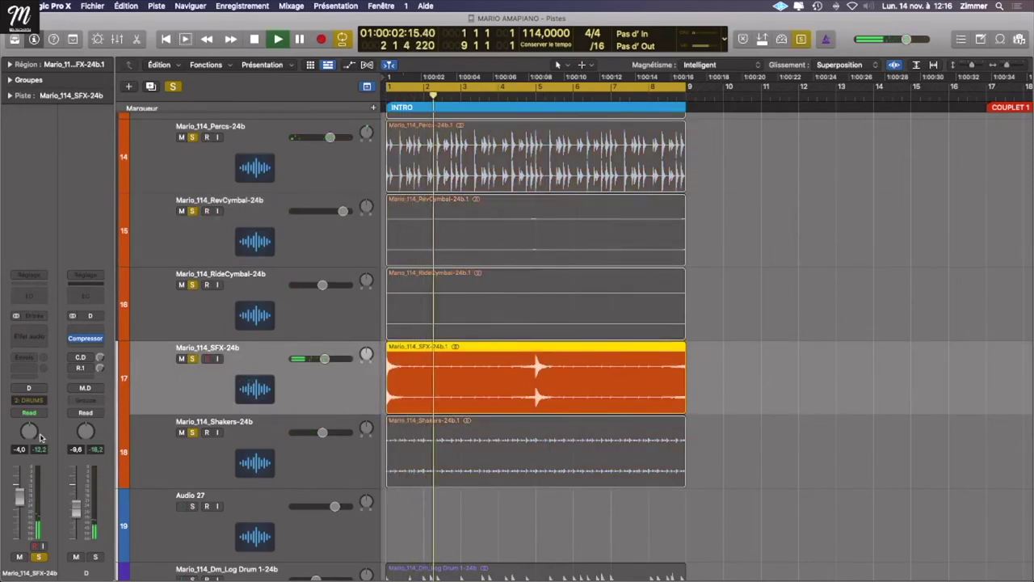
double_click(29, 294)
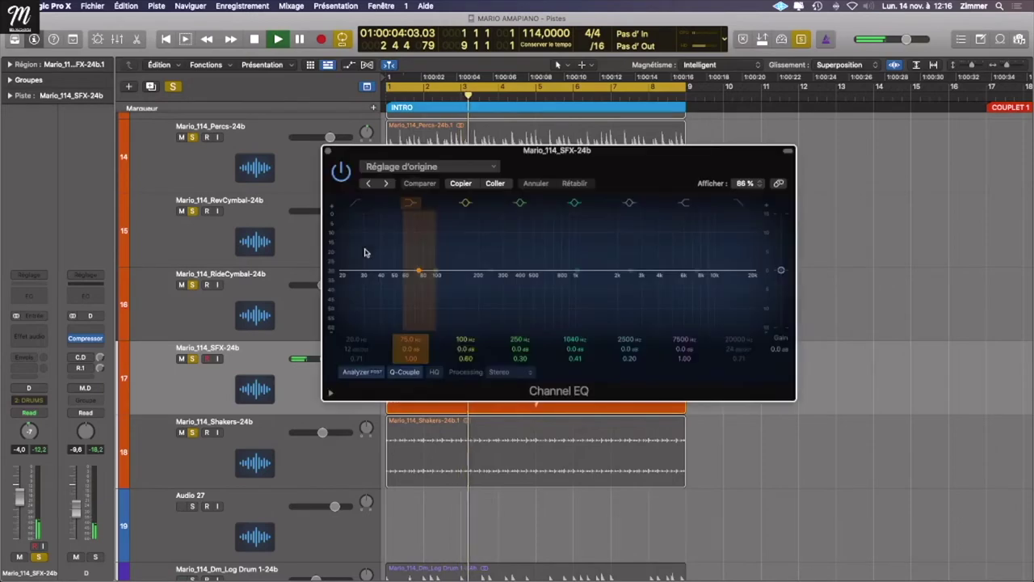
drag(387, 270, 386, 260)
drag(630, 271, 734, 232)
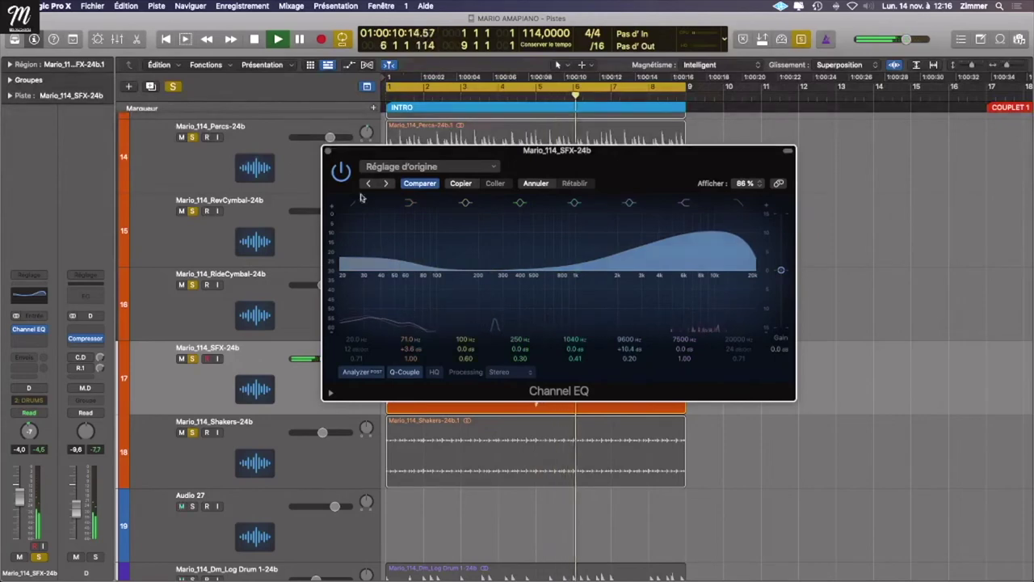
Step: Enable the low cut in SFX track 17's EQ, reduce the 9600 Hz boost to +5.5 dB and set the high shelf to 4360 Hz
click(28, 328)
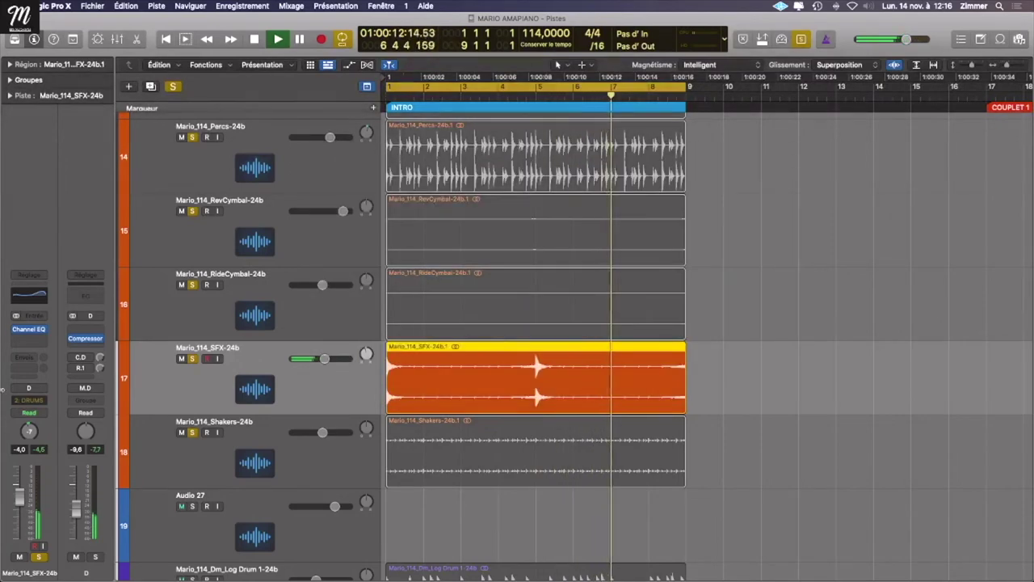
click(28, 337)
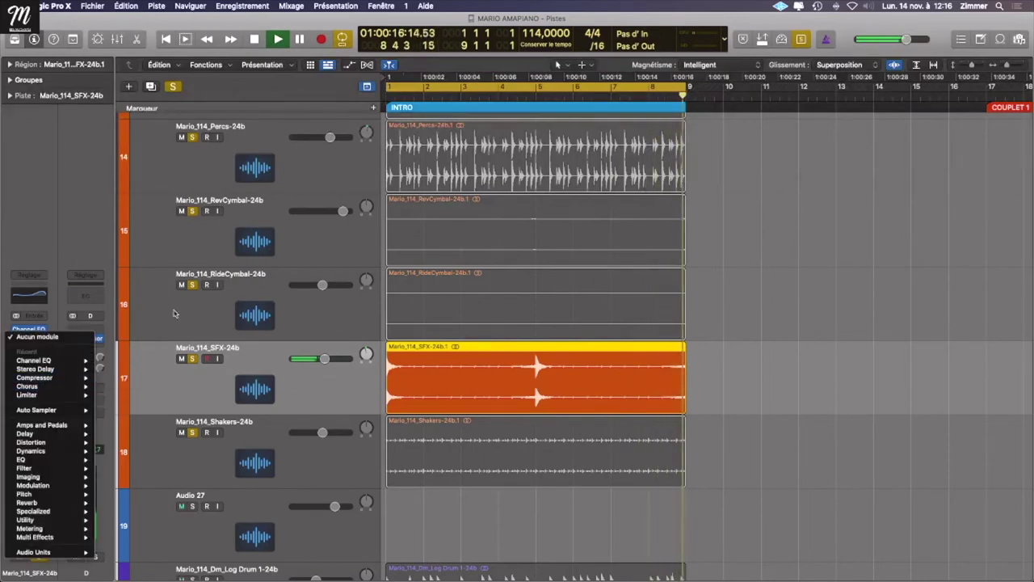
key(Escape)
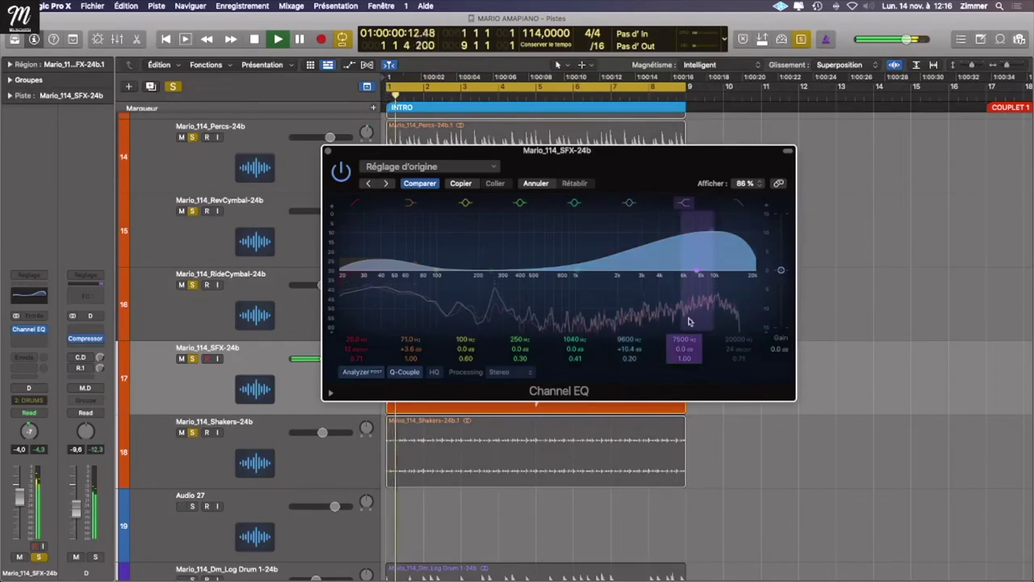
drag(688, 334, 687, 355)
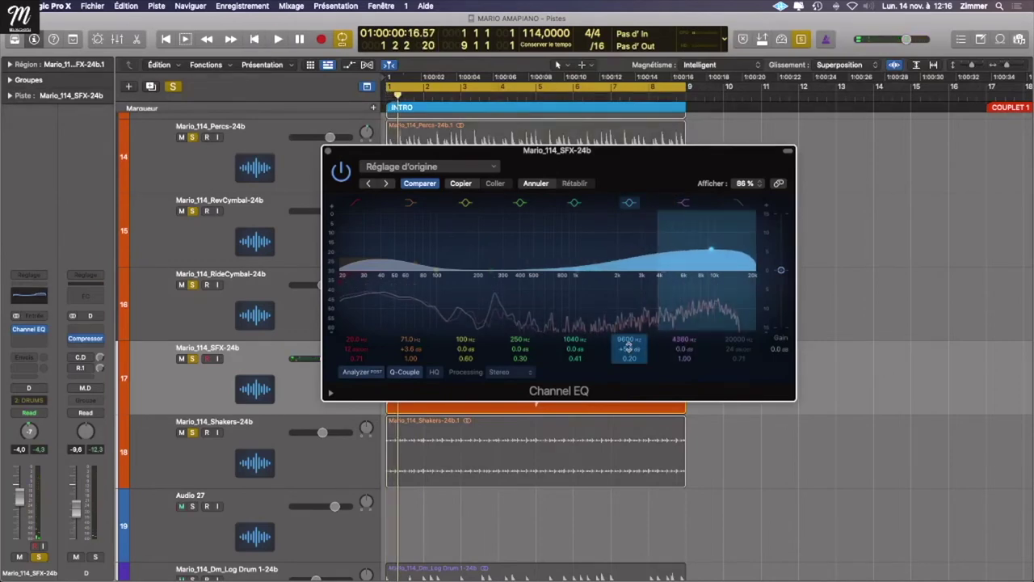
key(space)
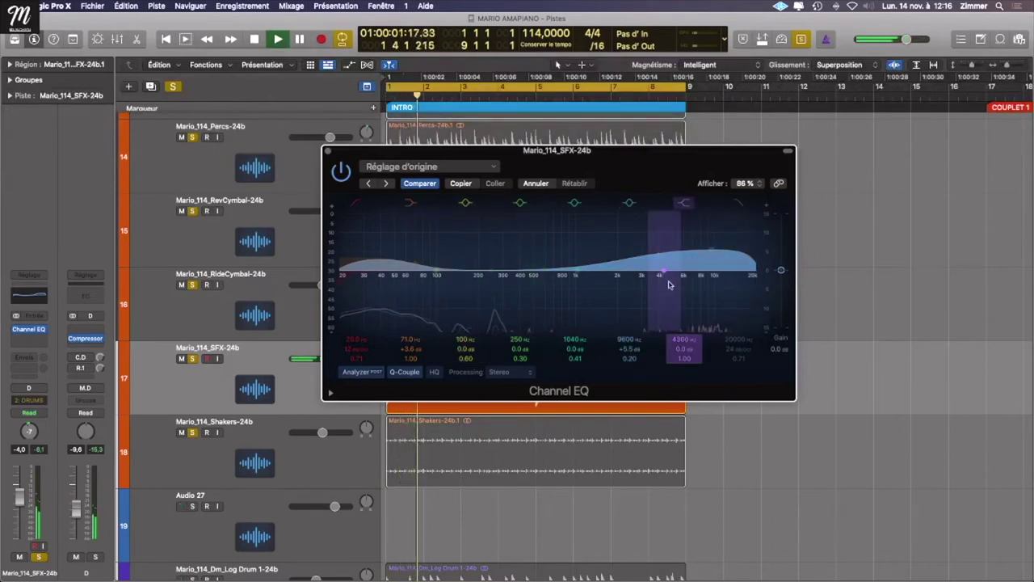
Step: Set SFX track 17's high shelf to -6.7 dB at 4460 Hz and the neighbouring peak band to +6.3 dB at 9350 Hz
drag(669, 284, 665, 316)
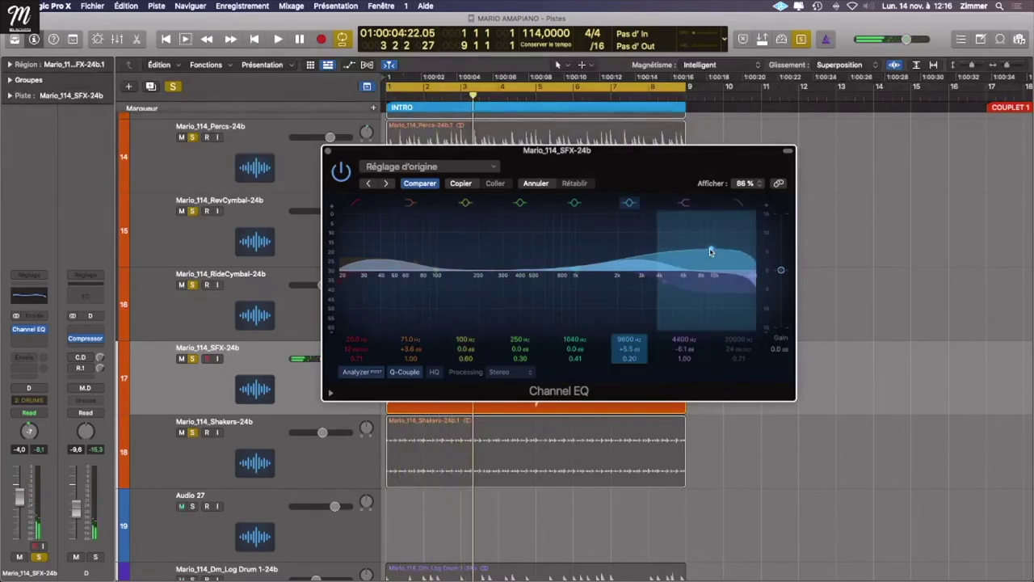
drag(711, 252, 709, 245)
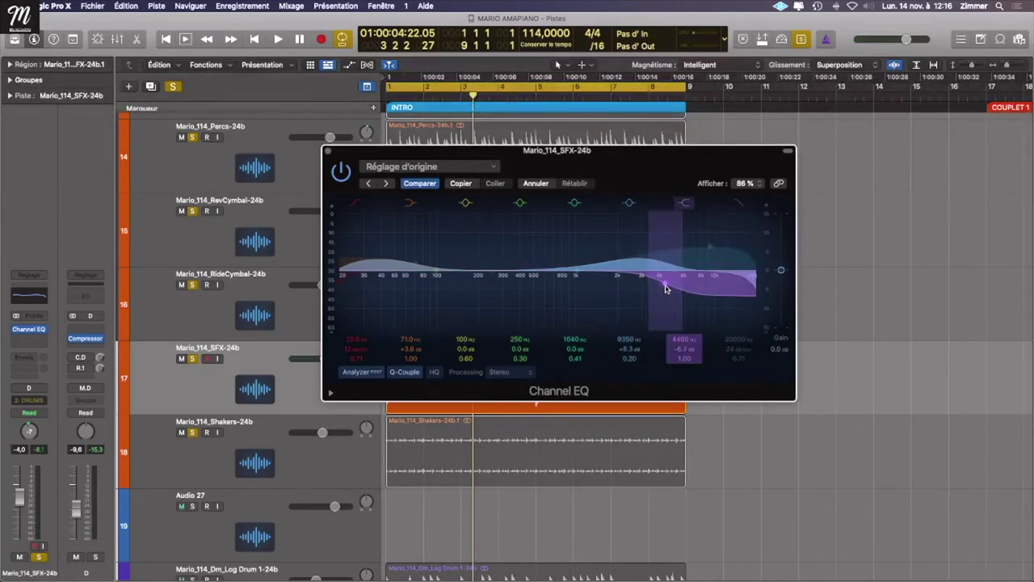
key(Return)
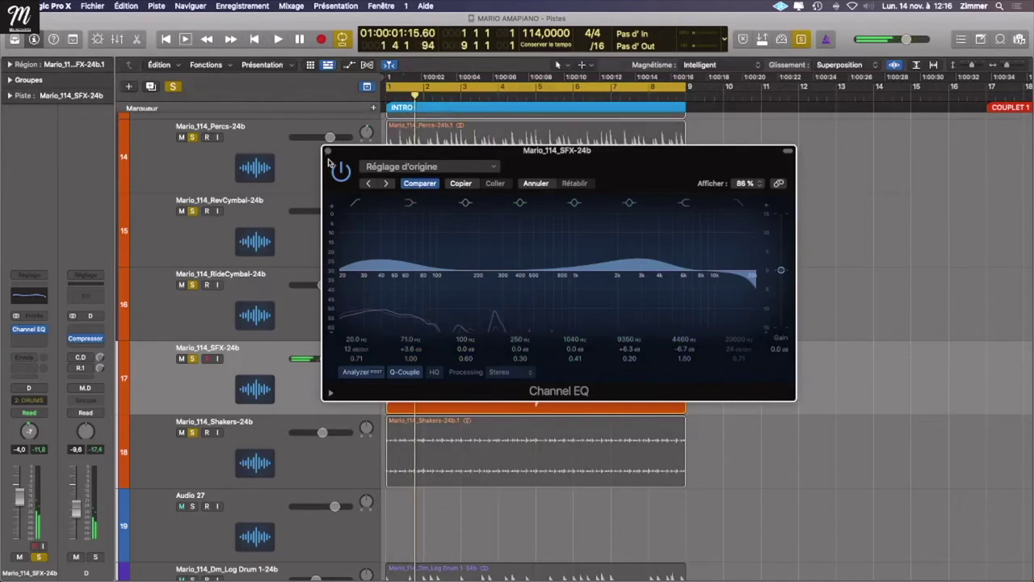
Step: Replay the intro from the start with all the tracks, show the mixer and close the SFX track's EQ
key(space)
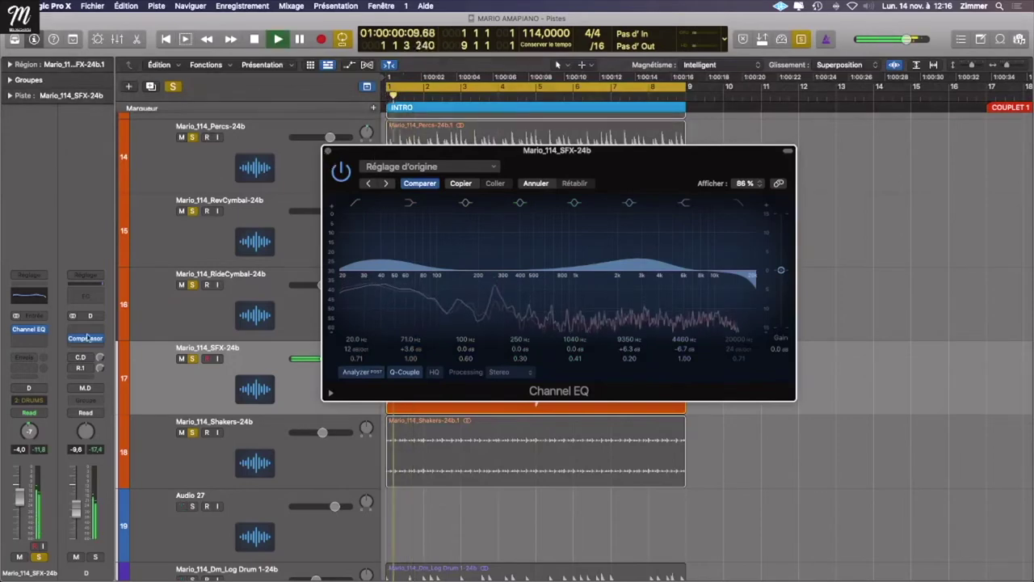
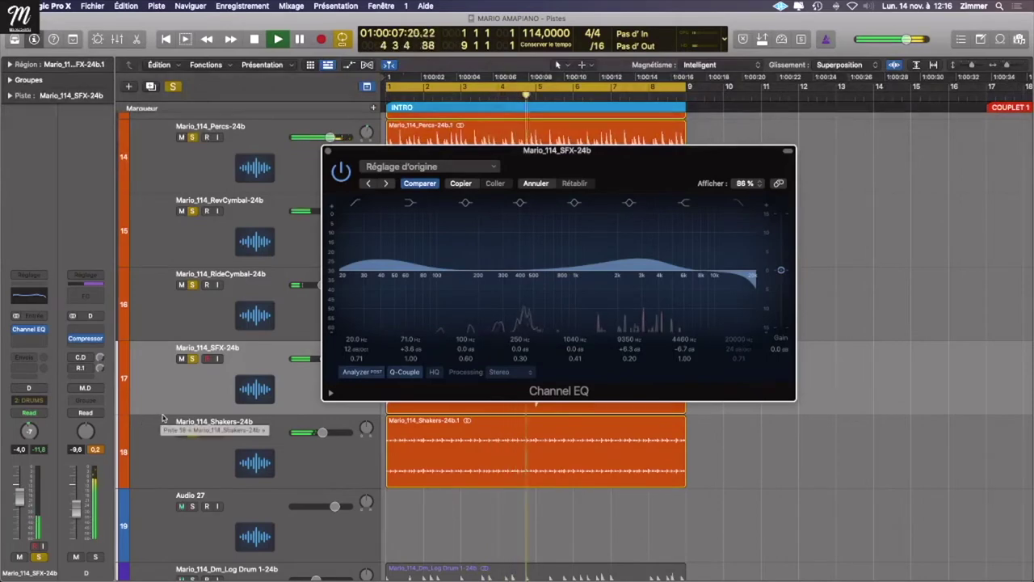
key(x)
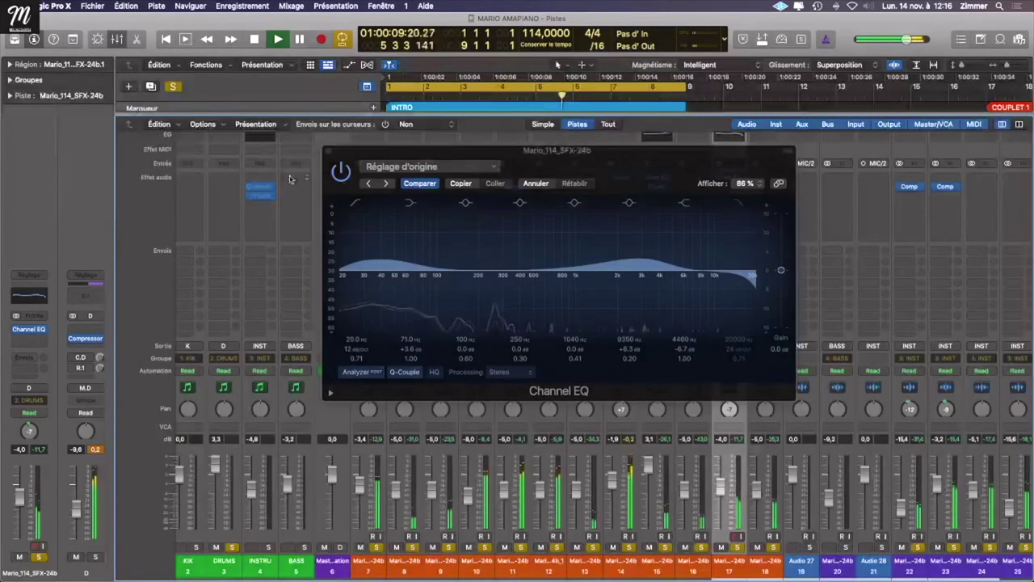
click(326, 151)
key(space)
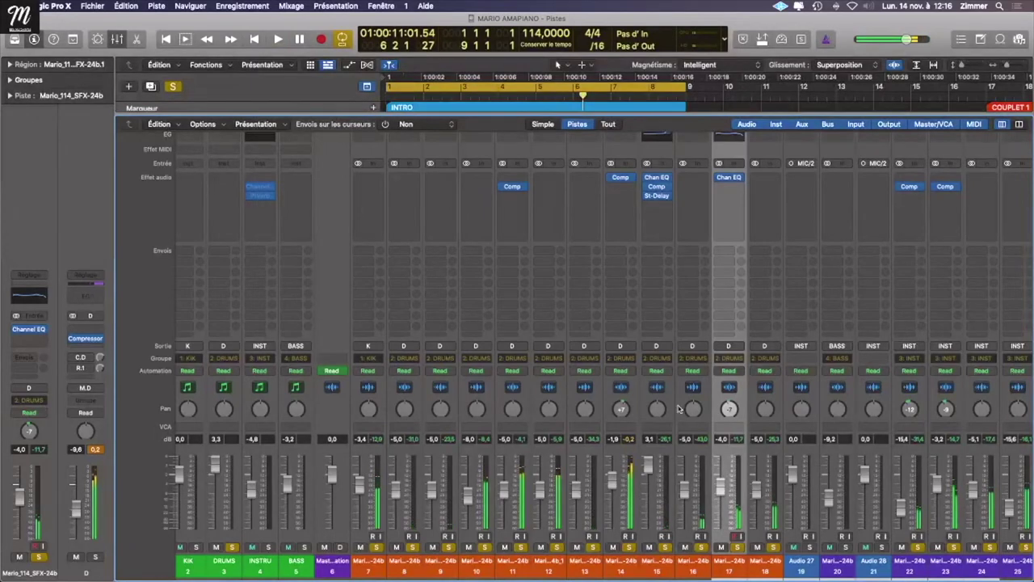
Step: Insert a stereo Compressor on Shakers track 18, lower its threshold while the intro plays and close the plug-in
click(759, 484)
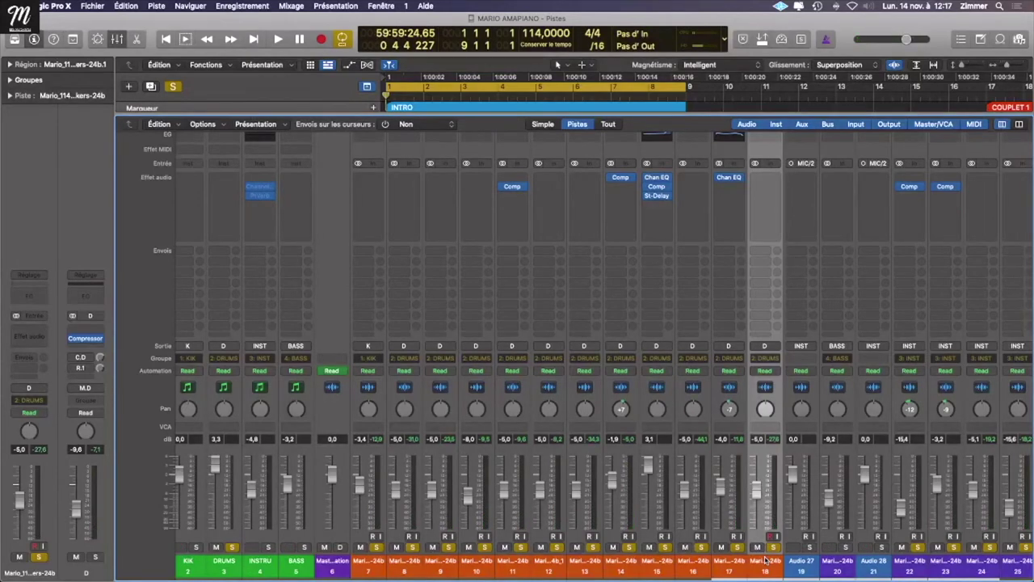
scroll(764, 559, right, 3)
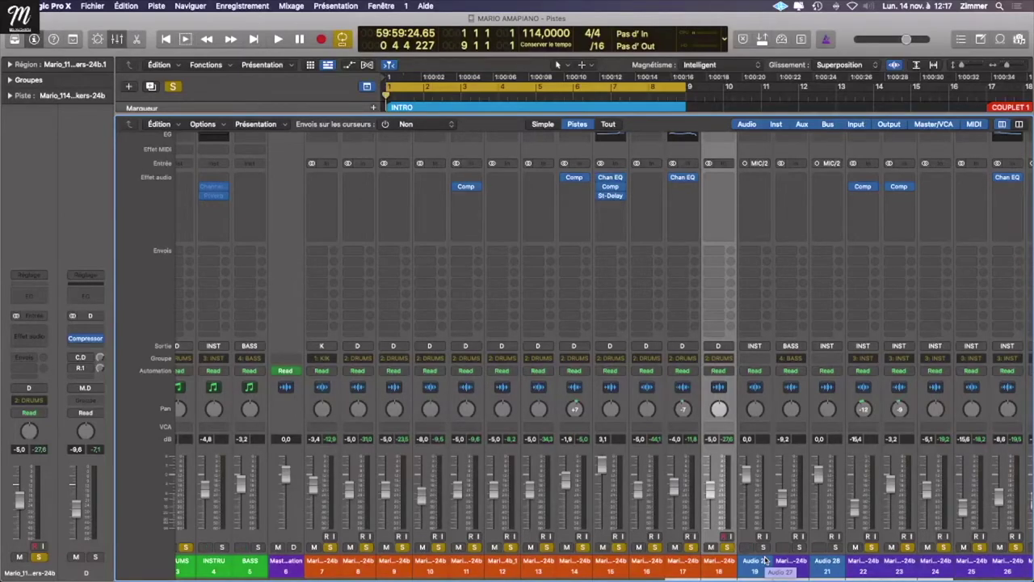
key(space)
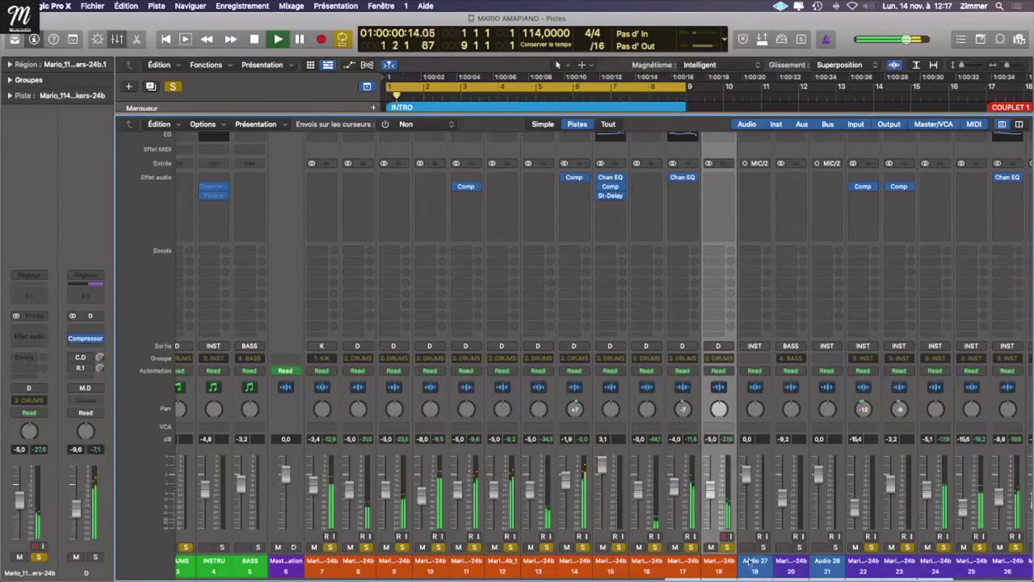
key(space)
key(space)
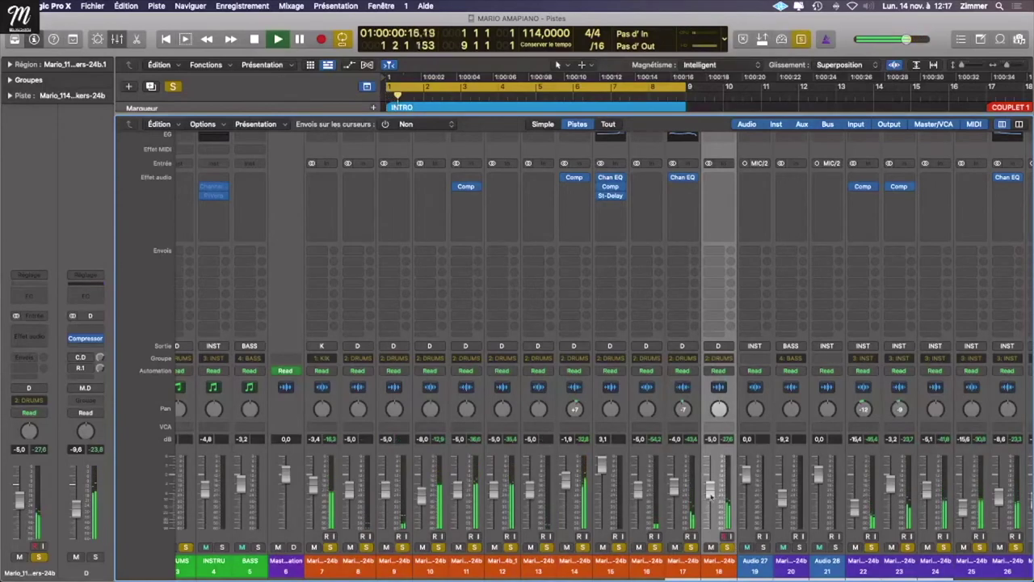
click(727, 181)
mouse_move(767, 219)
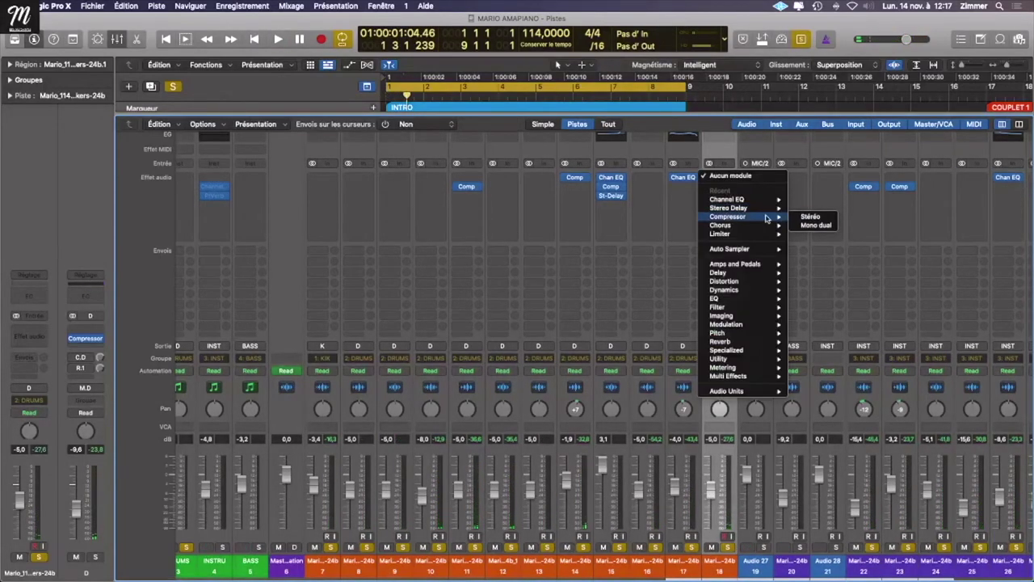
click(826, 217)
key(space)
drag(456, 430, 459, 459)
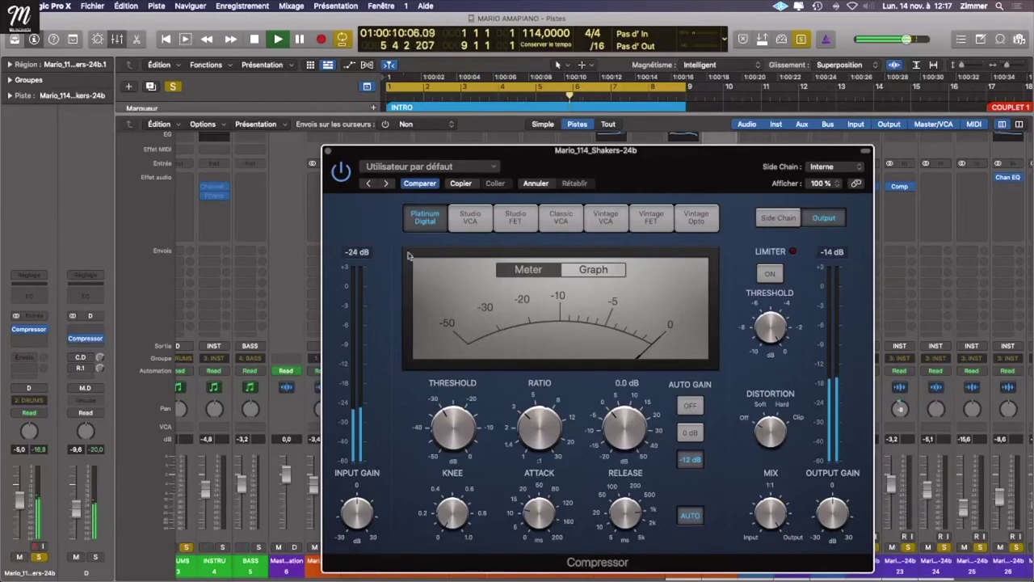
click(327, 152)
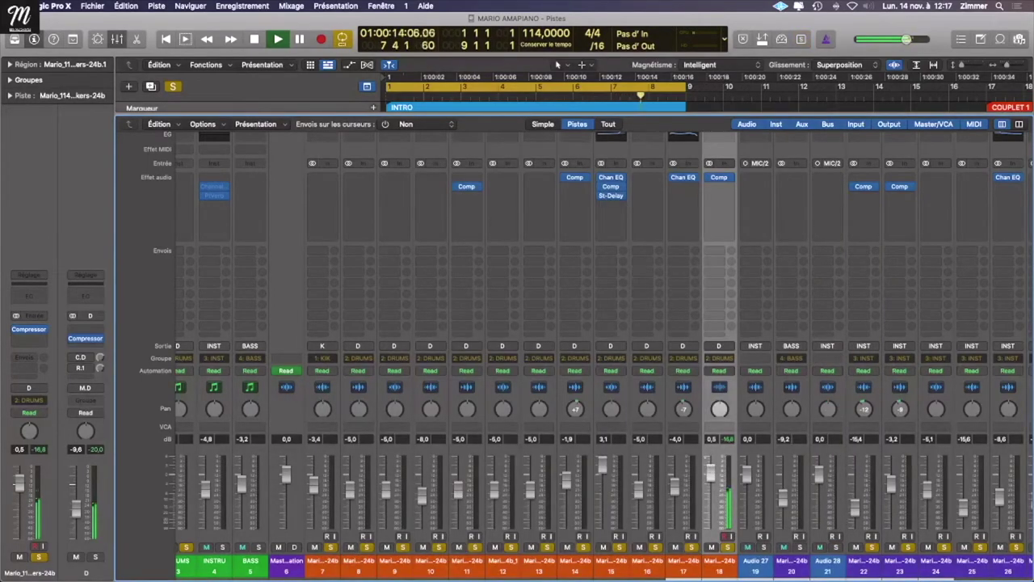
Step: Pan Shakers track 18 to +4, add a stereo Chorus with its mix at 97 % and set the track's level to 0.6 dB
drag(710, 468, 710, 478)
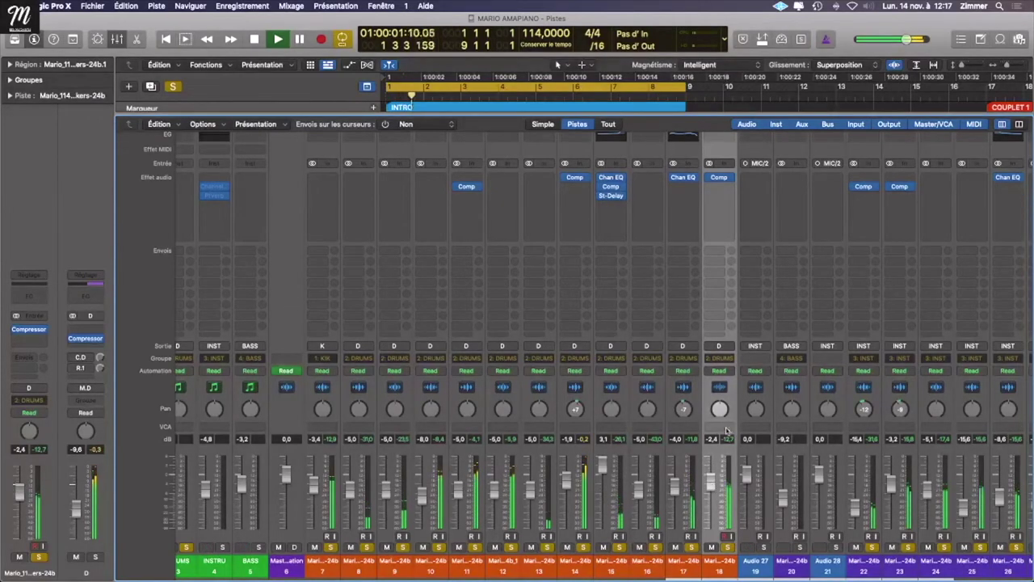
click(730, 177)
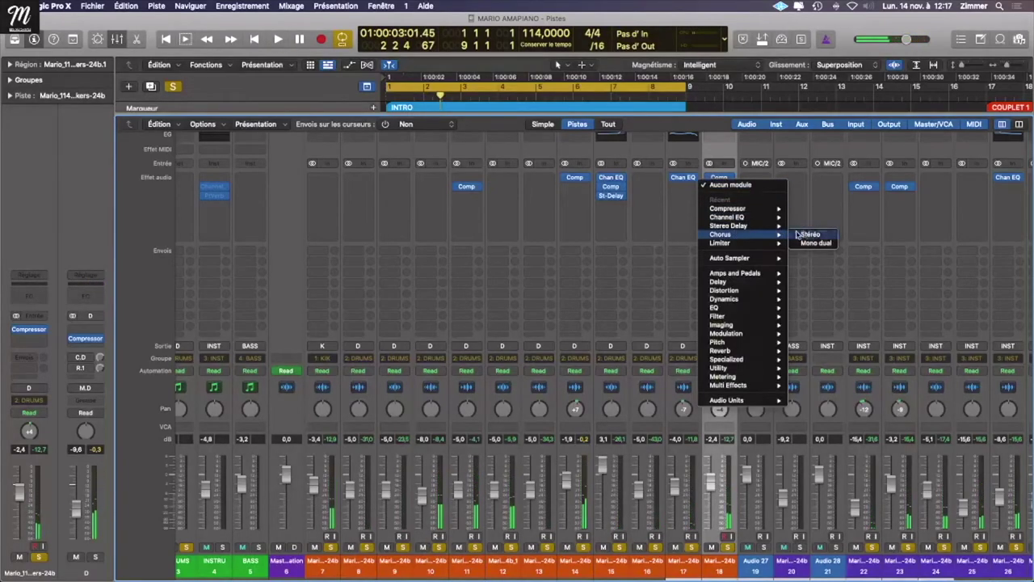
click(808, 234)
drag(494, 242, 495, 218)
key(space)
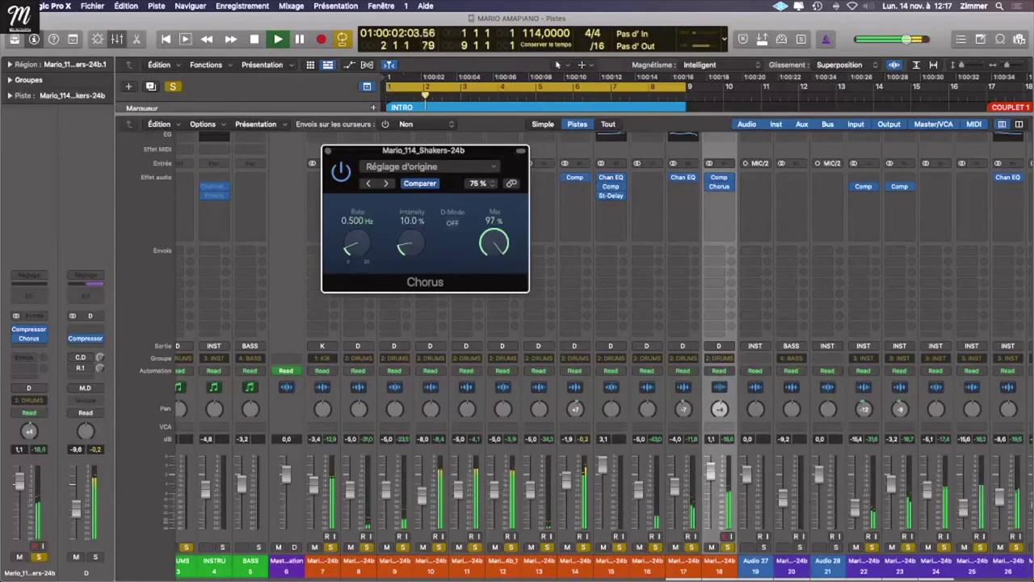
click(751, 322)
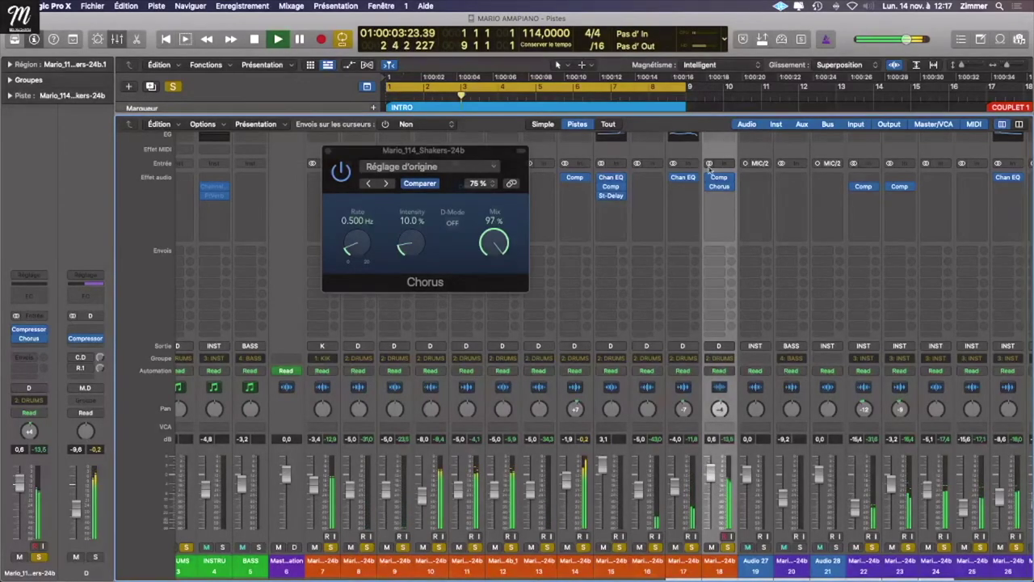
Step: Add a Channel EQ to Shakers track 18, boosting +3.3 dB at 3040 Hz and setting the high shelf to +3.8 dB at 5900 Hz
click(717, 136)
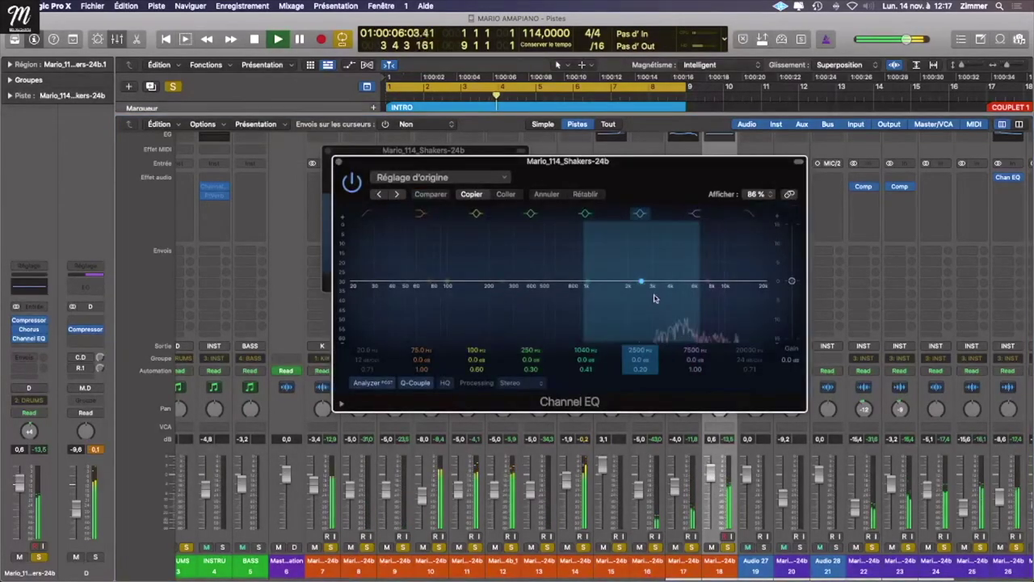
drag(655, 296, 656, 273)
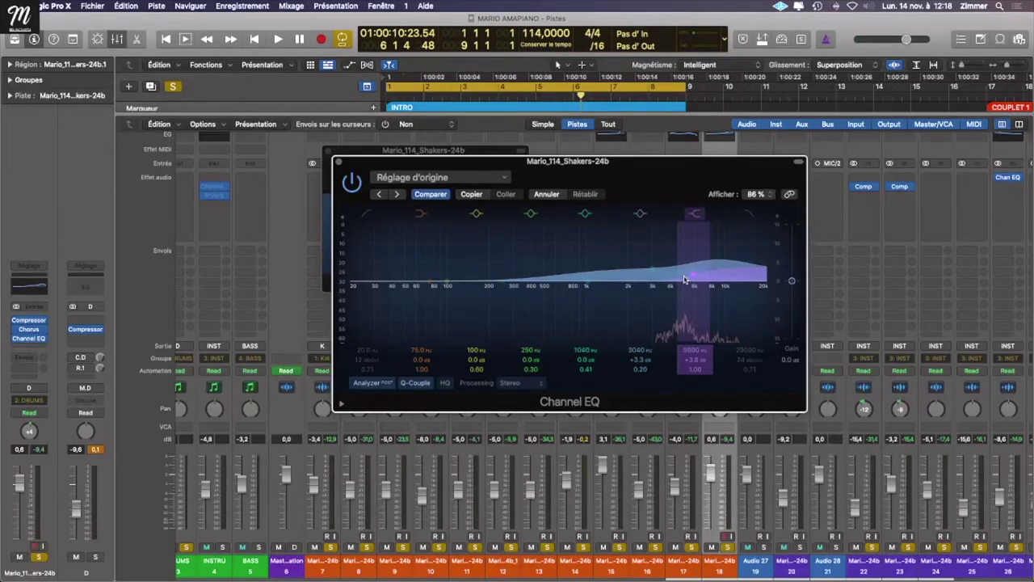
drag(663, 191, 643, 197)
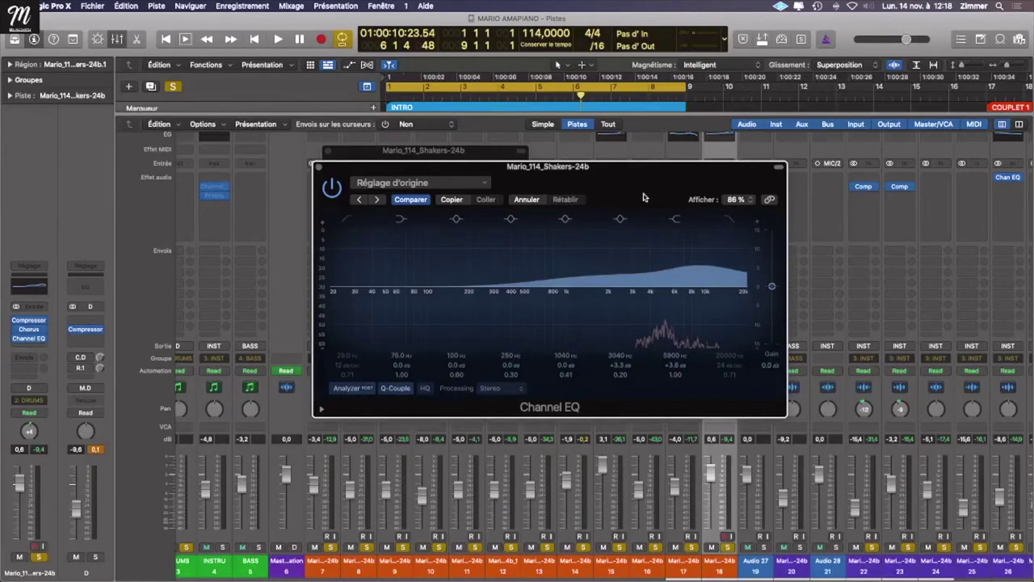
Step: Raise the Shakers EQ boosts to +4.3 dB at 3080 Hz and +7.2 dB at 6000 Hz during playback and close the EQ
key(space)
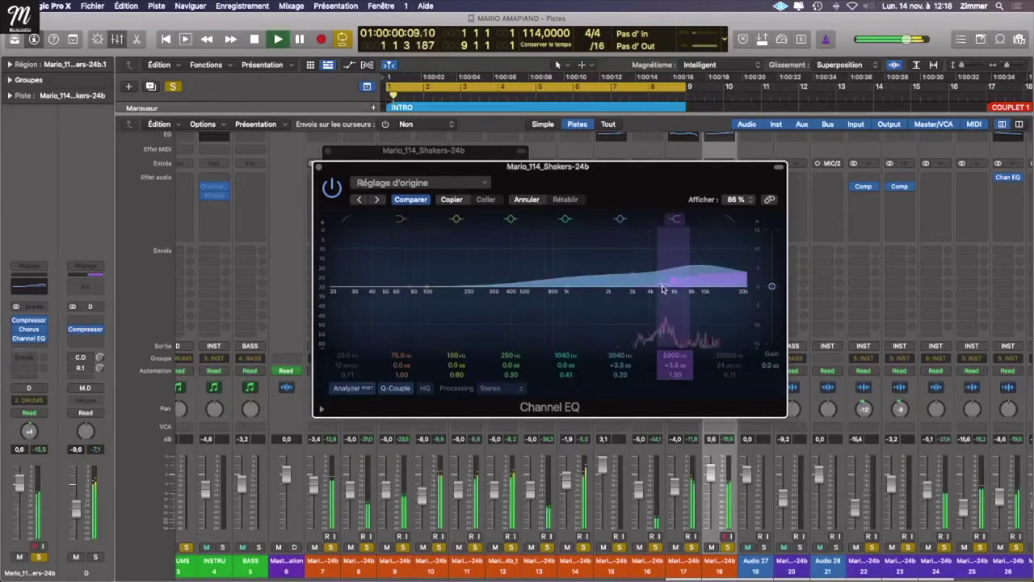
drag(675, 283, 624, 272)
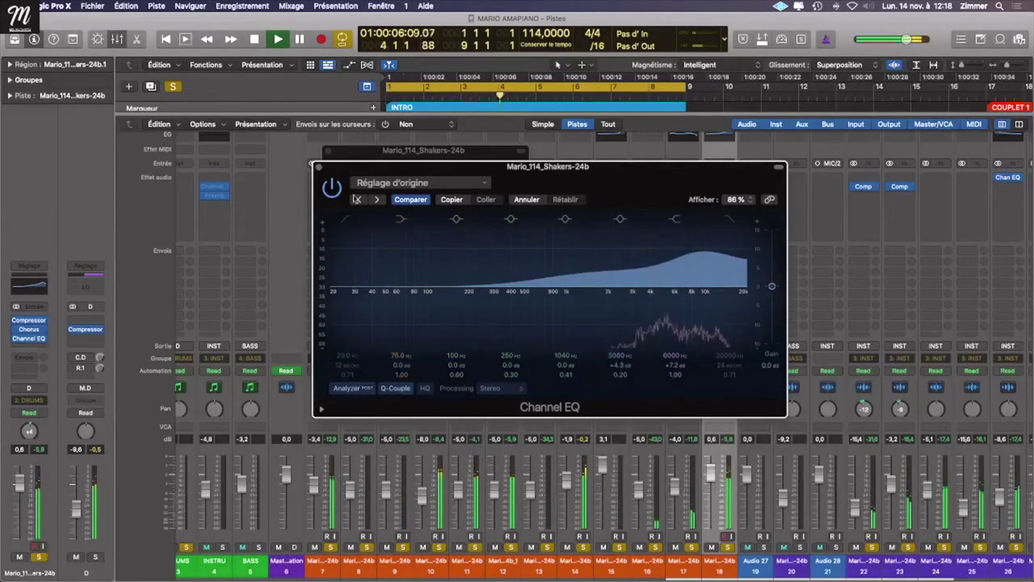
click(319, 167)
Step: Replay the intro from the start, comparing Shakers track 18 with its compressor, chorus and EQ bypassed and enabled
key(space)
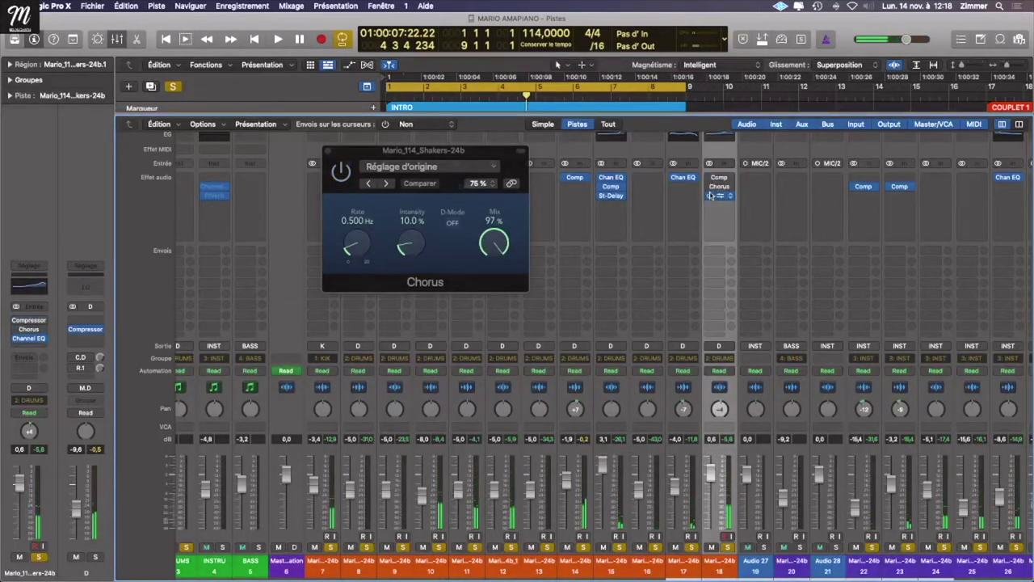
key(Return)
key(space)
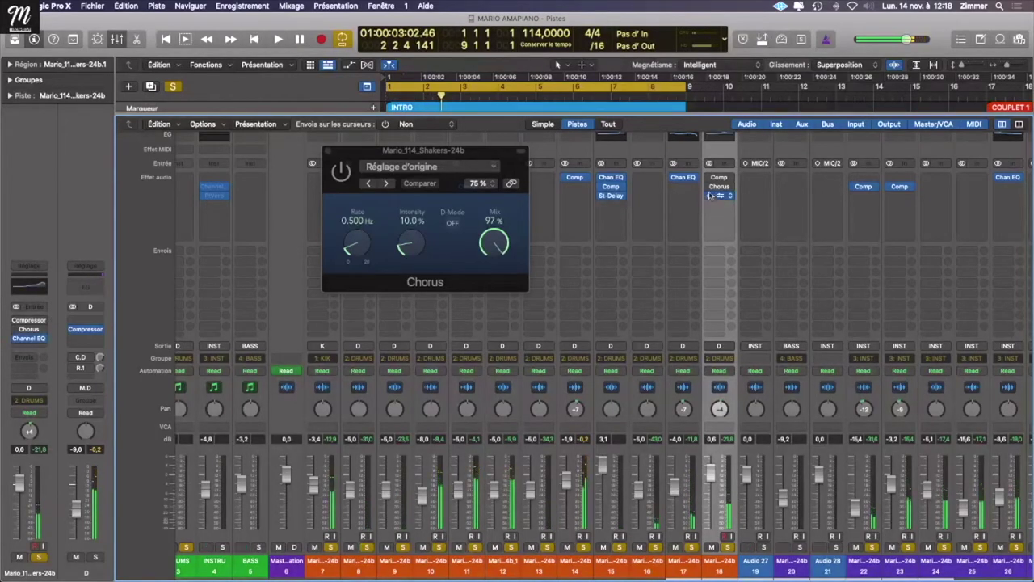
key(Return)
key(space)
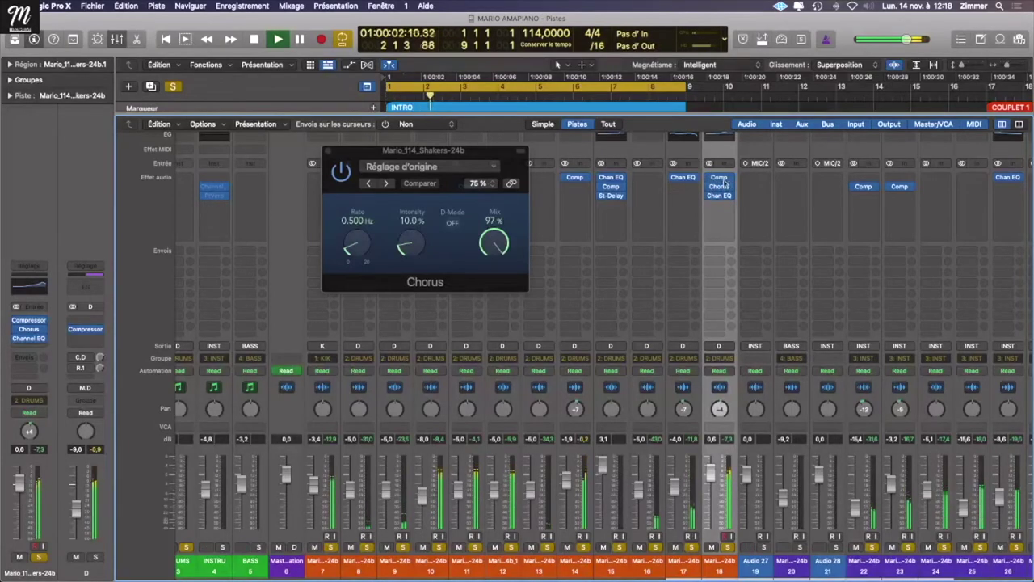
Step: Enable the high cut in the Shakers EQ at 16000 Hz with a 24 dB/octave slope and close the EQ and Chorus
click(722, 197)
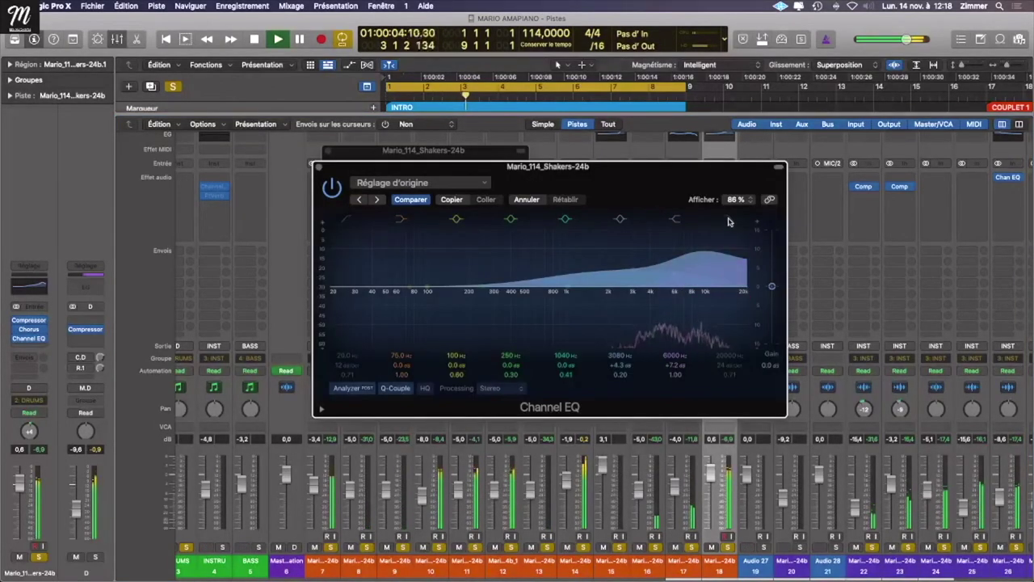
drag(731, 344, 727, 344)
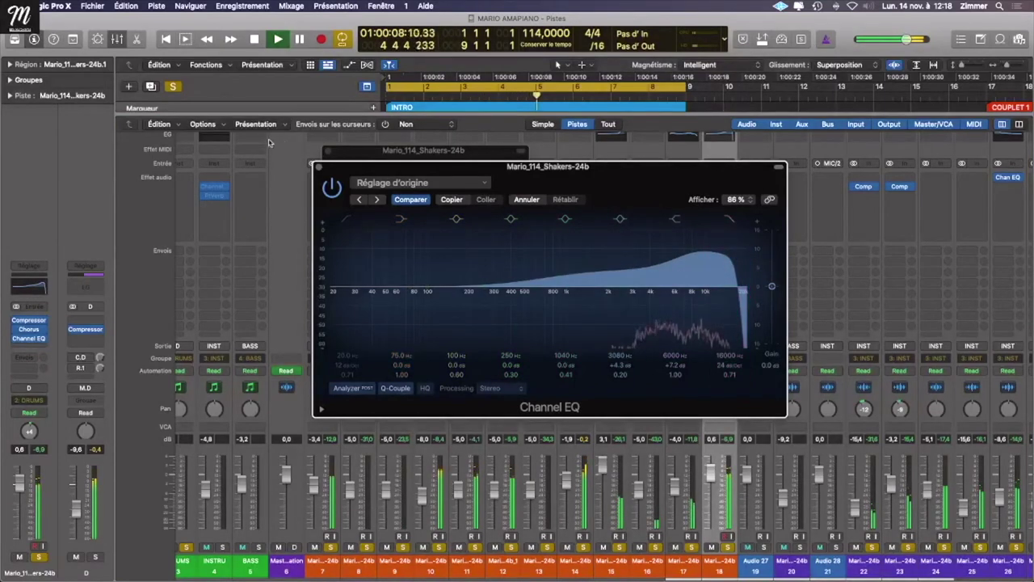
click(317, 167)
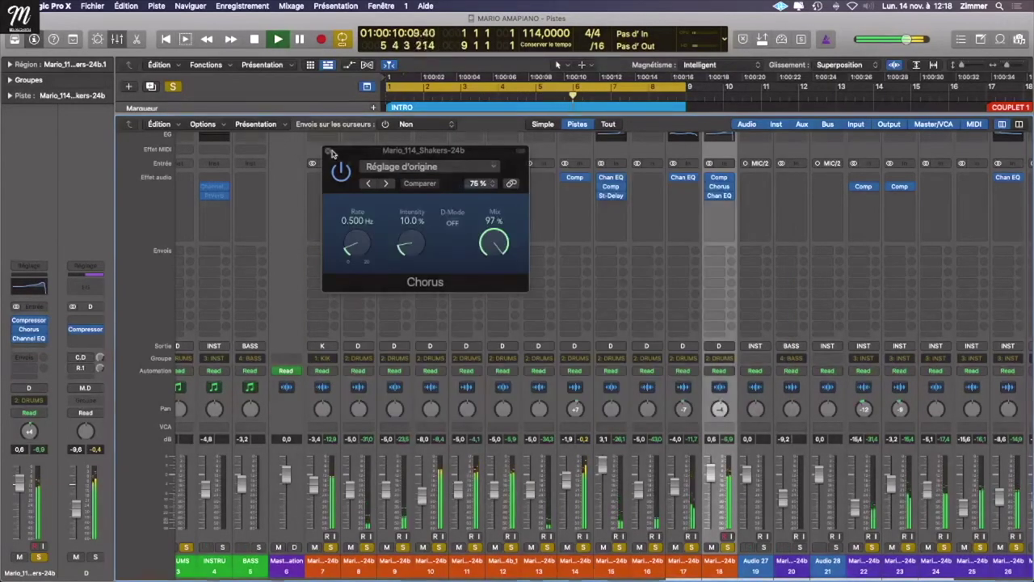
click(323, 151)
Step: Hide the mixer, reduce the track height in the arrangement and clear the solo on all tracks
key(x)
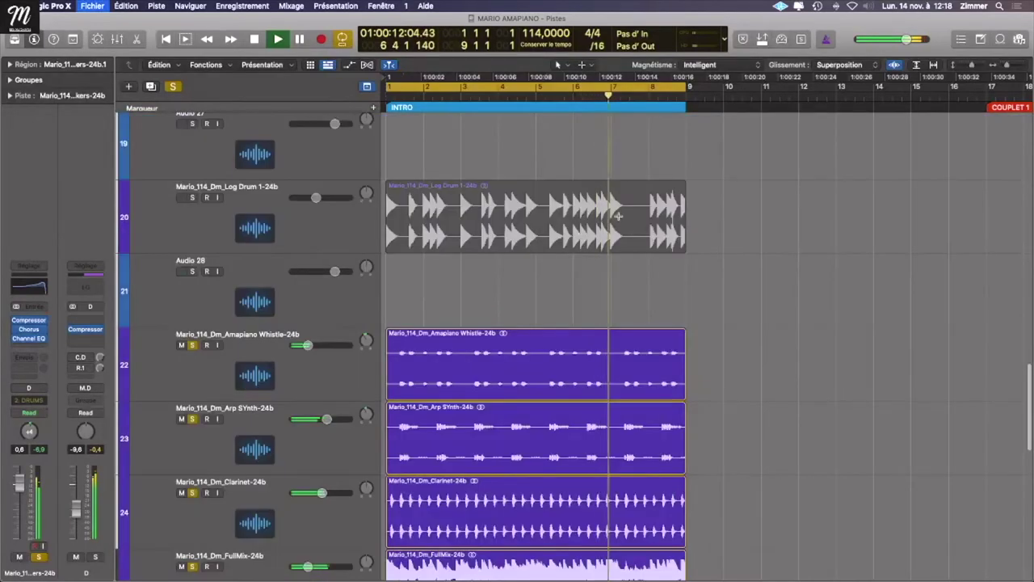
key(super+Up)
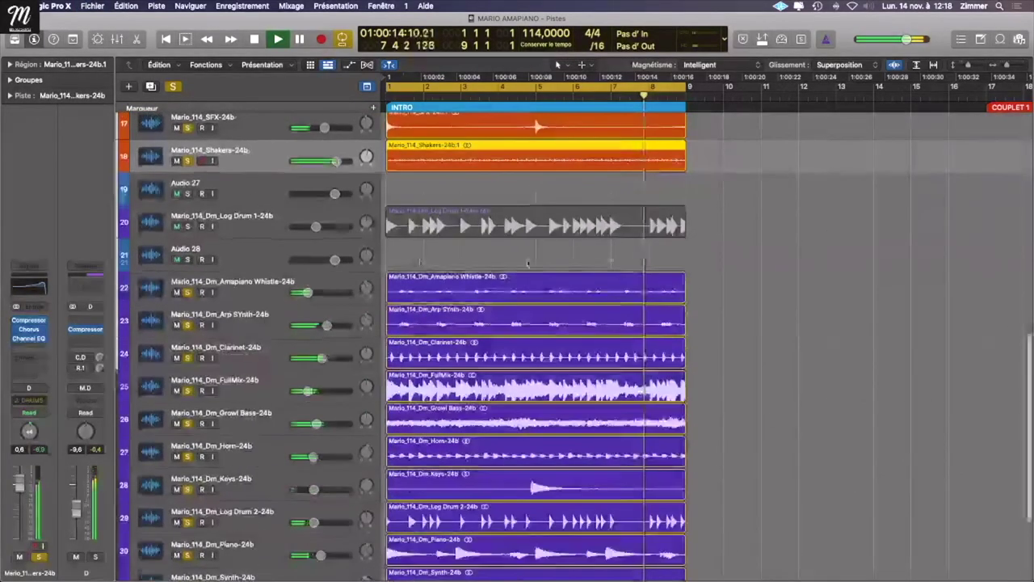
click(413, 232)
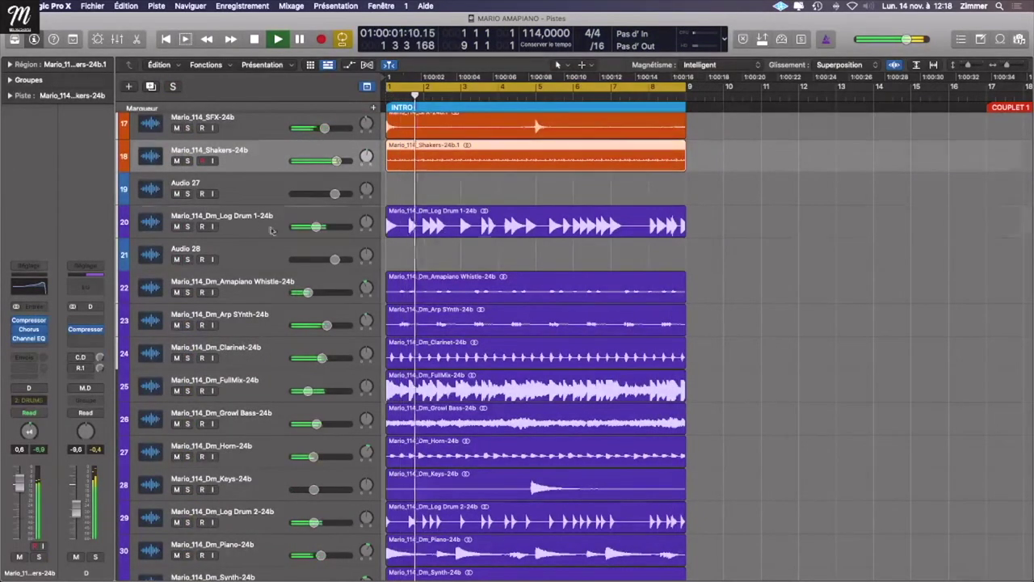
Step: Add a Channel EQ to Log Drum 1 track 20, enable its low cut while soloed, close the EQ and unsolo the track
click(398, 223)
key(alt+e)
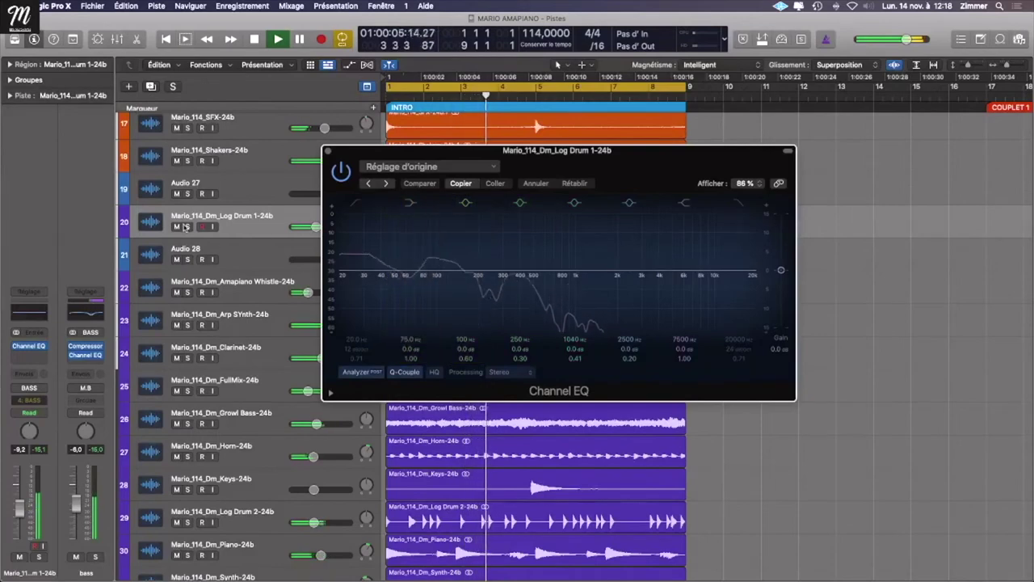
key(s)
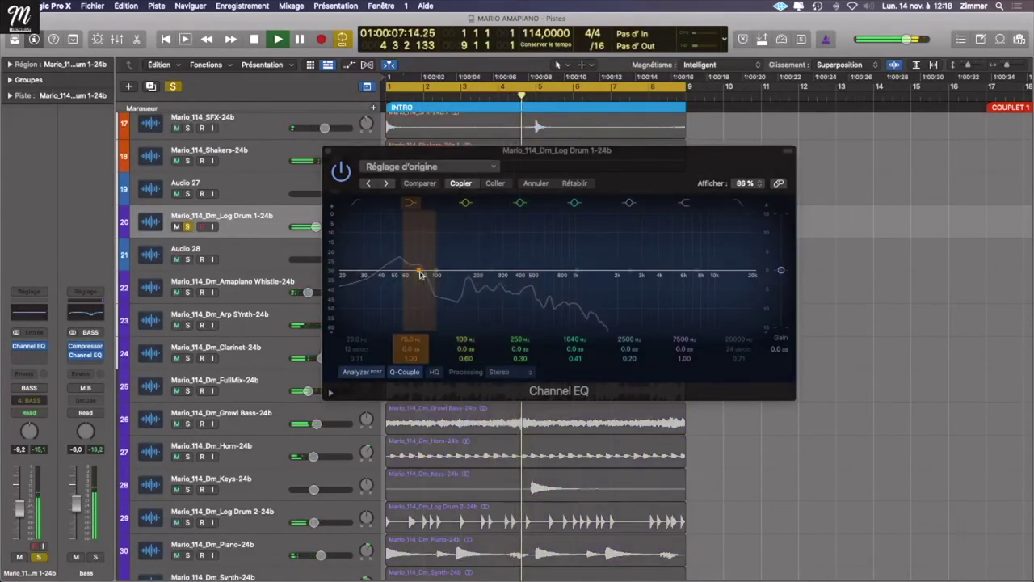
click(354, 203)
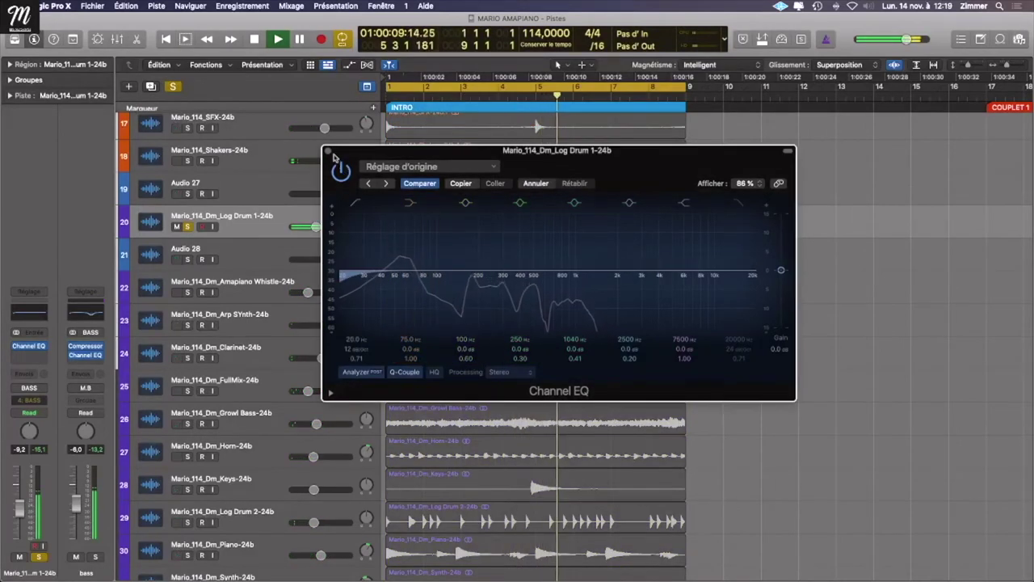
click(327, 151)
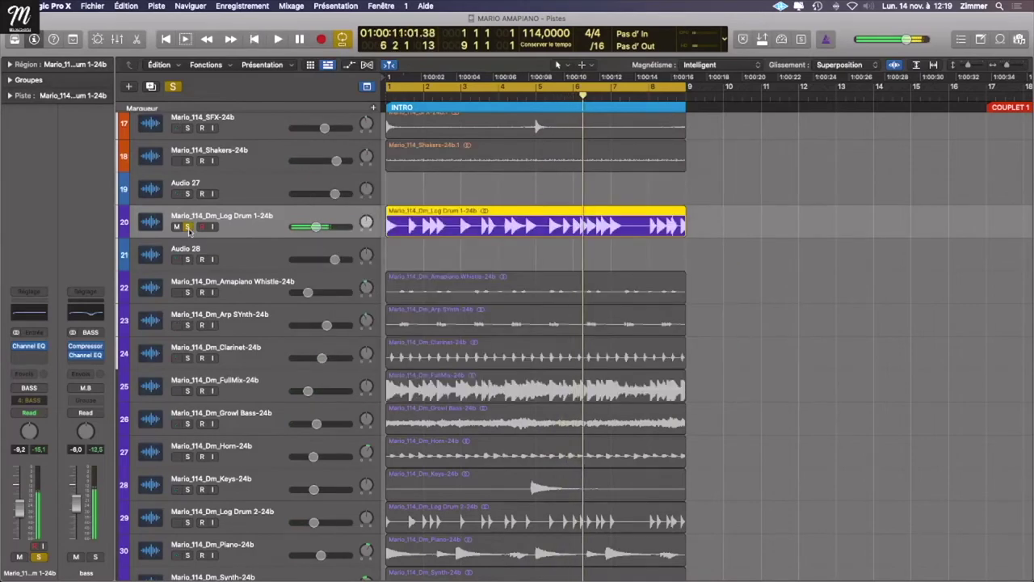
click(187, 227)
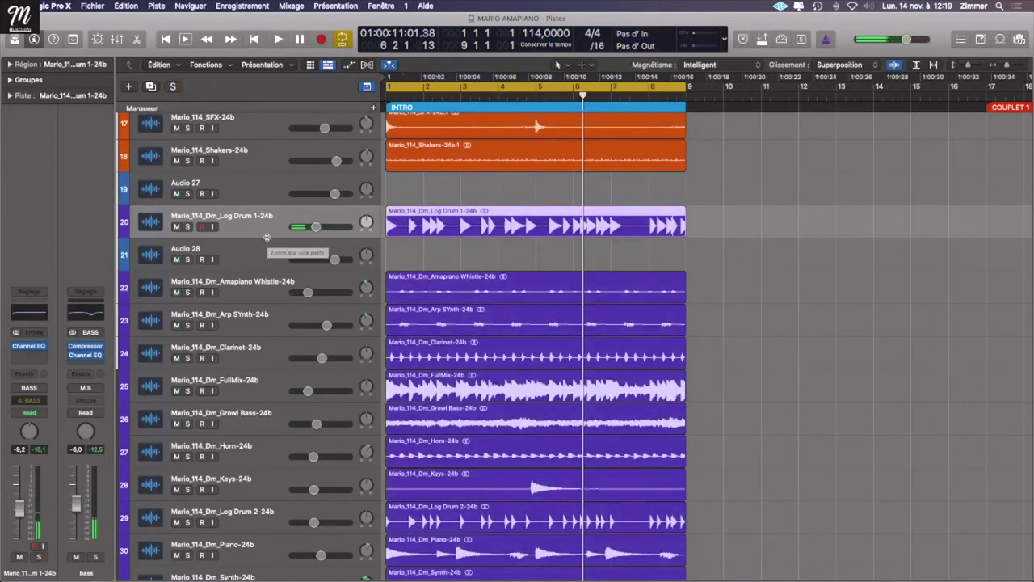
Step: Replay the intro from the start with all tracks and show the bus and master channels in the mixer
key(Return)
key(space)
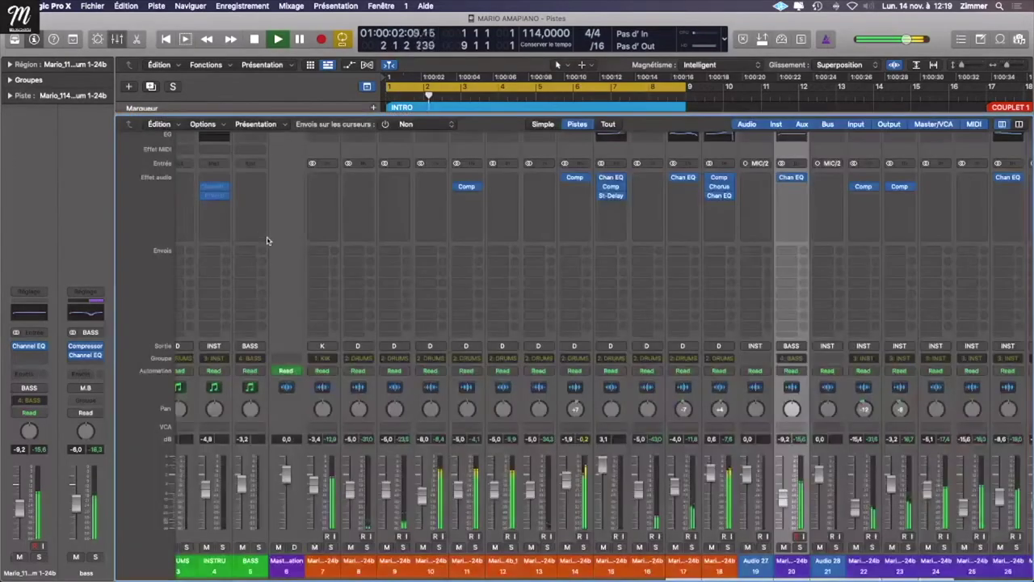
key(x)
scroll(374, 384, right, 10)
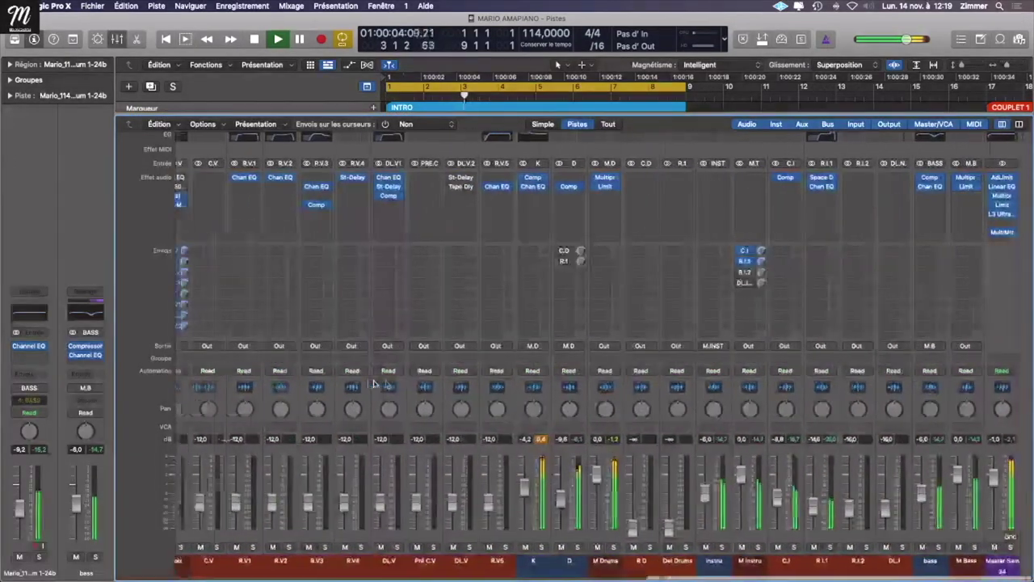
key(space)
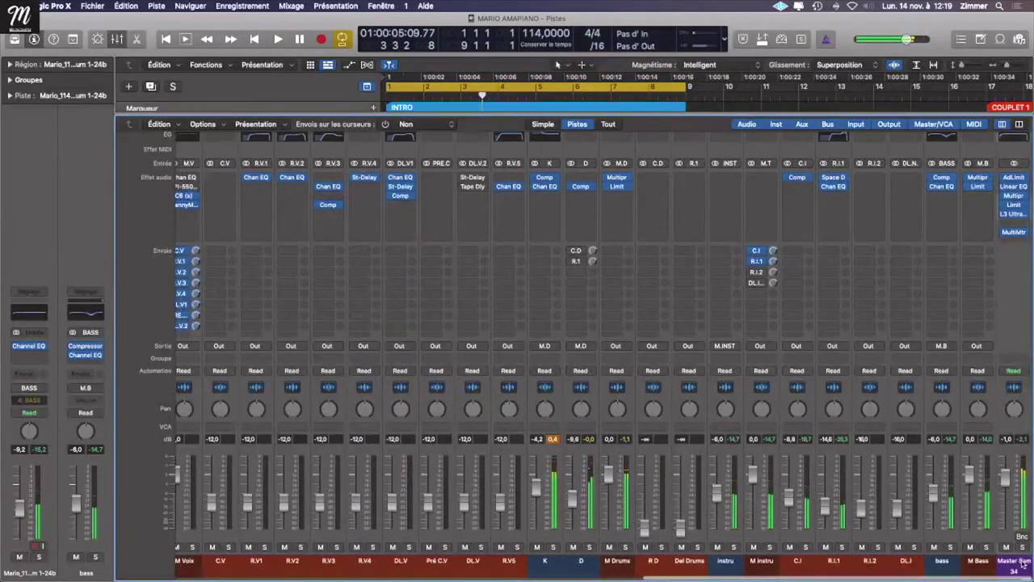
Step: Open the Adaptive Limiter and Linear Phase EQ on the master channel to examine their settings
click(1023, 563)
click(1012, 178)
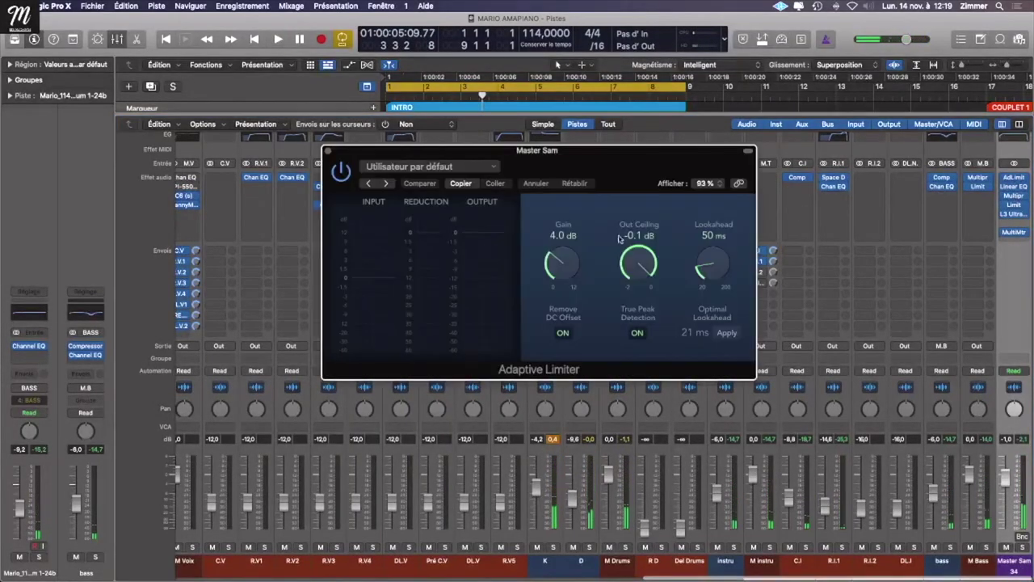
click(1014, 188)
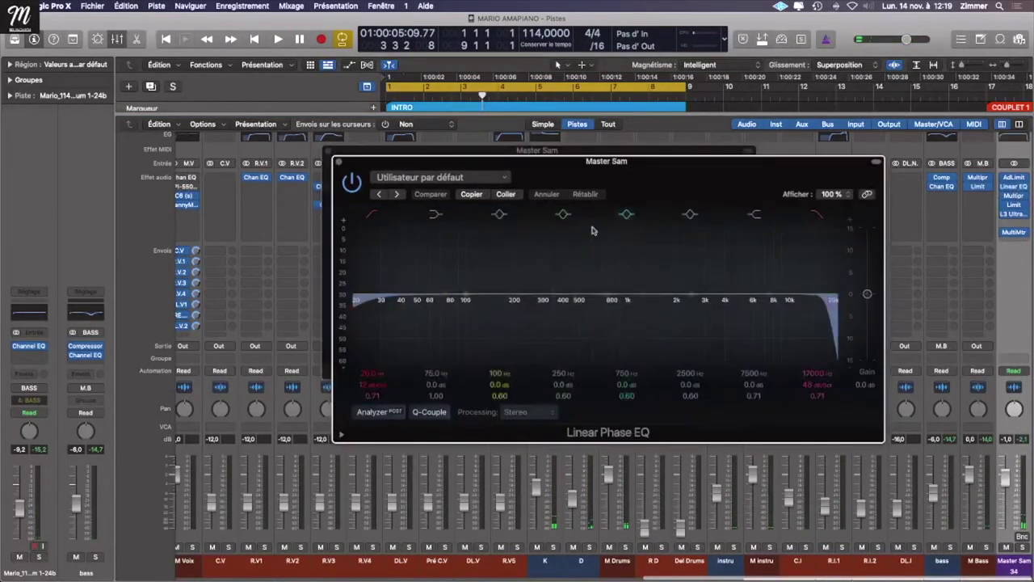
Step: Move the Linear Phase EQ aside, then open the master channel's Multipressor and Limiter in turn to examine their settings, closing each
drag(630, 188, 578, 190)
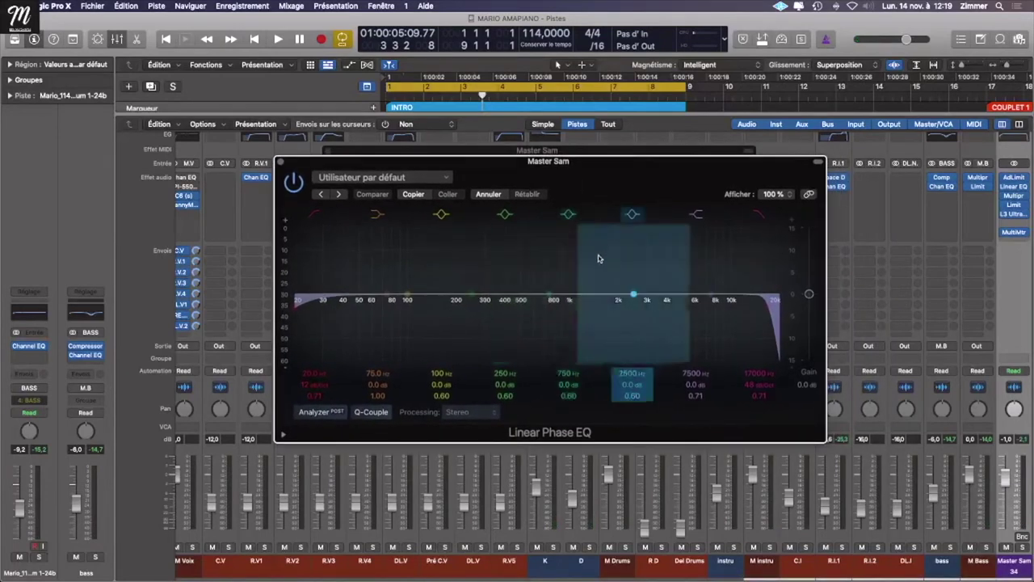
click(1012, 198)
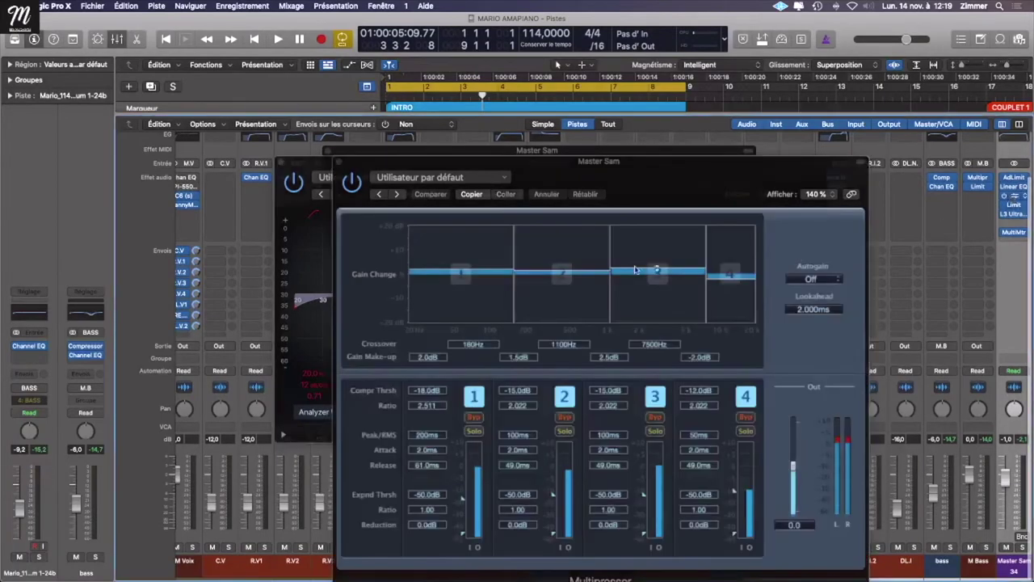
click(340, 165)
click(1014, 205)
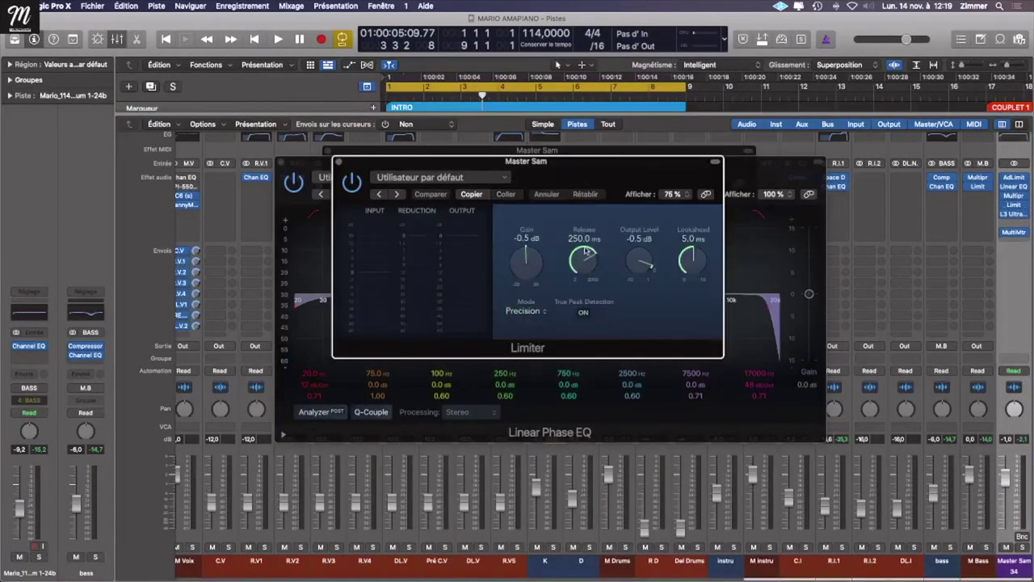
click(338, 163)
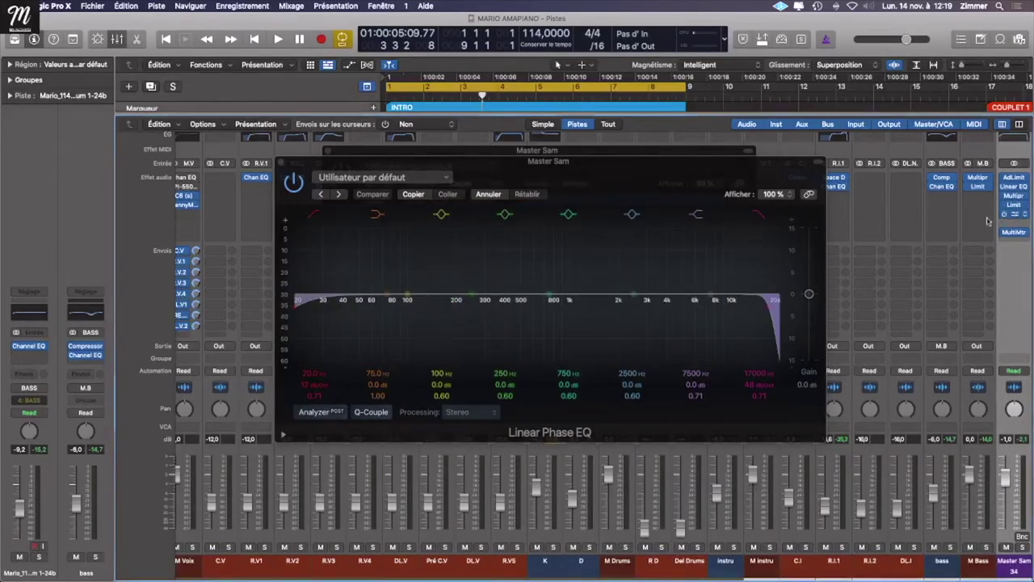
Step: Open the L3 UltraMaximizer on the master channel and set its quantization to 16 Bits
click(1016, 214)
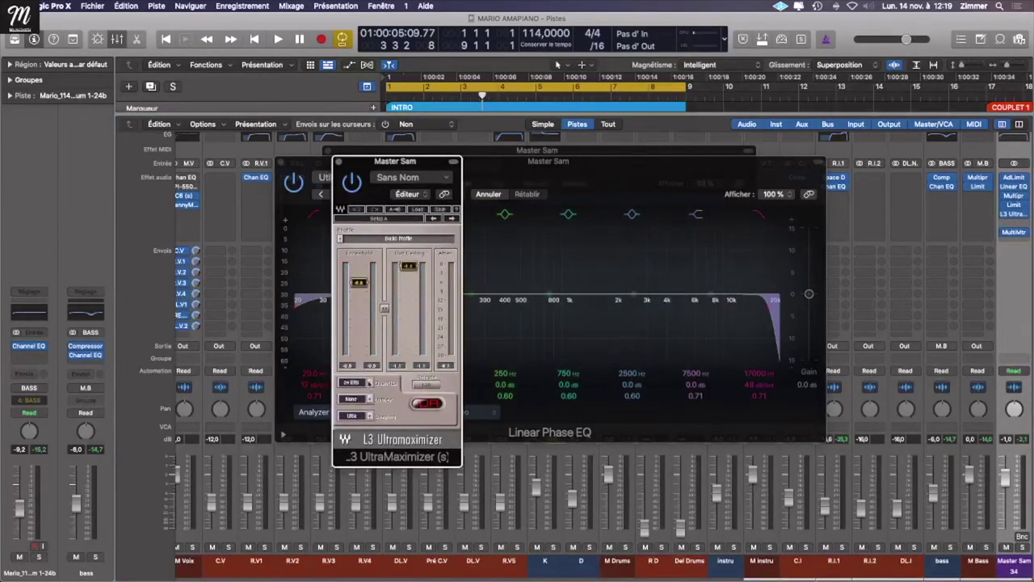
click(368, 383)
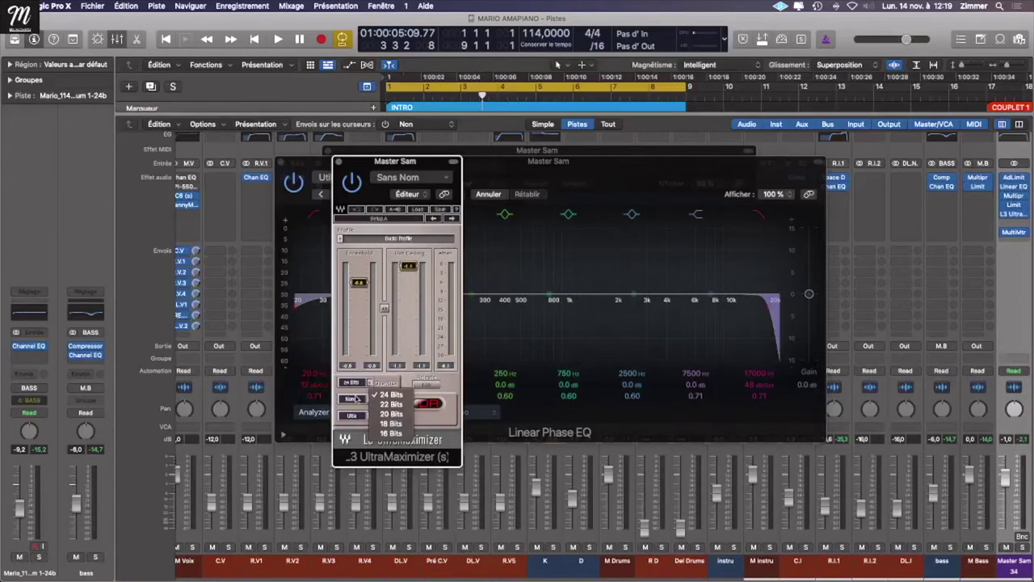
click(395, 434)
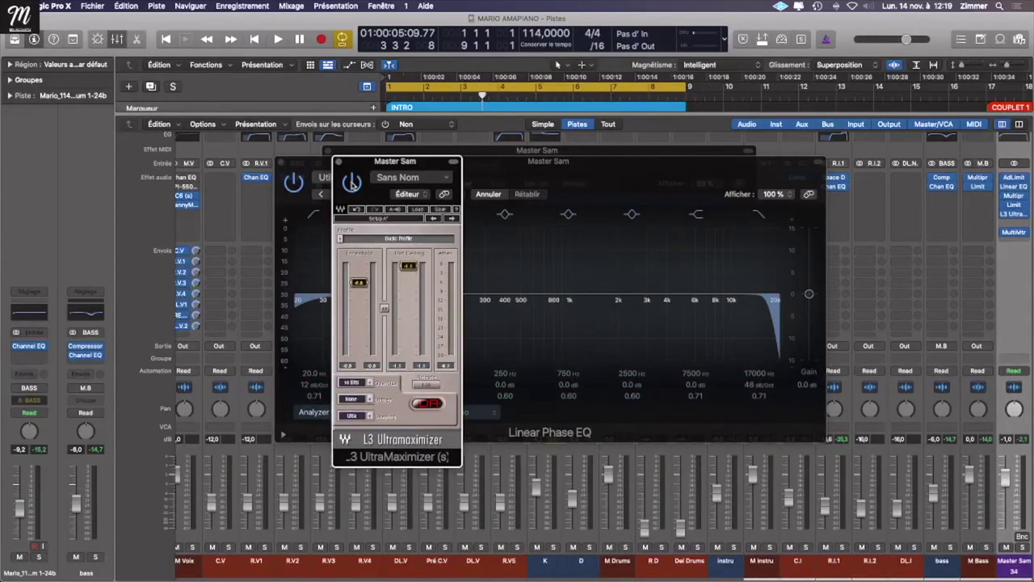
Step: Compare the intro's sound with the L3 UltraMaximizer bypassed and active, and close all master plug-in windows
key(space)
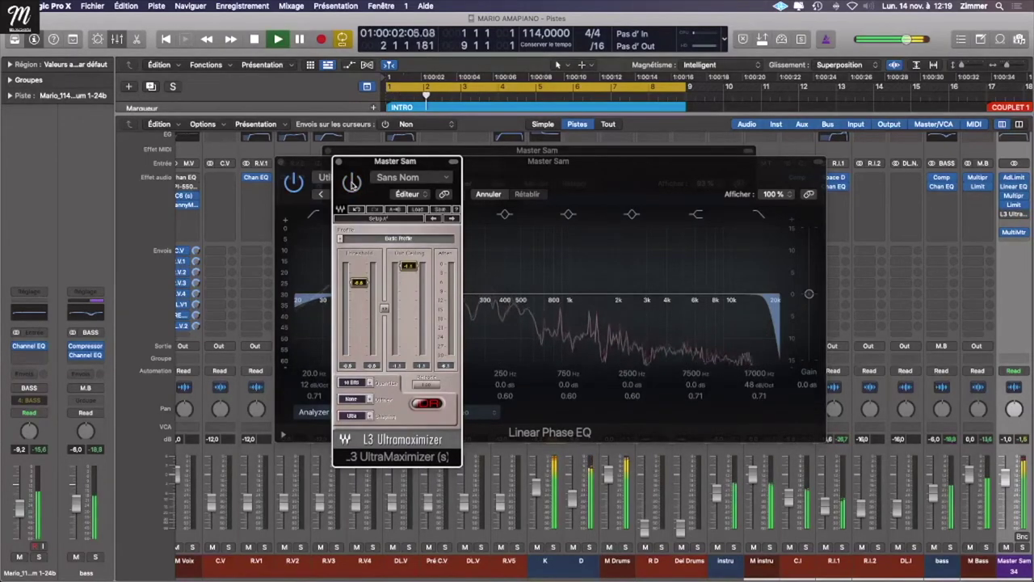
key(space)
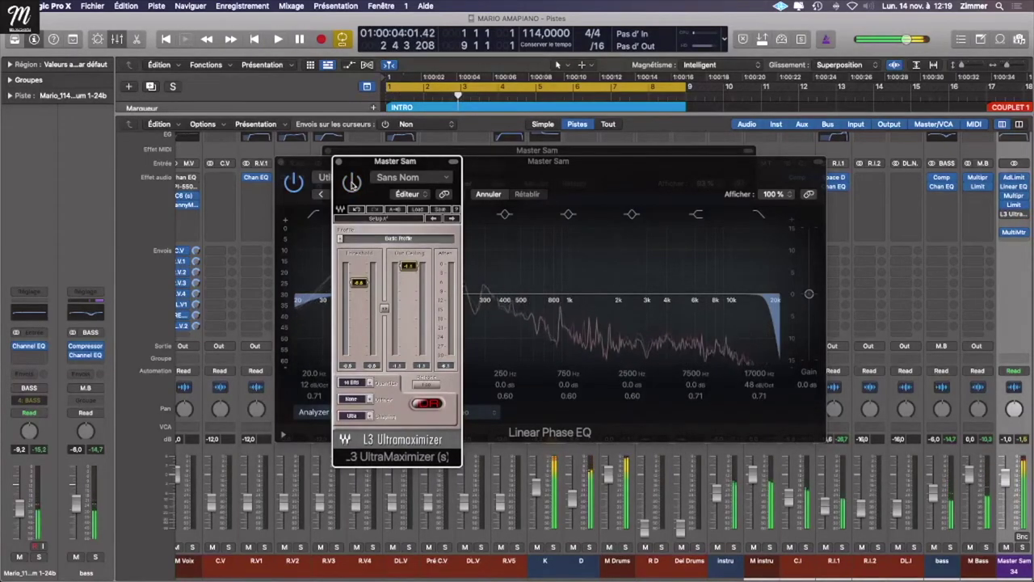
key(space)
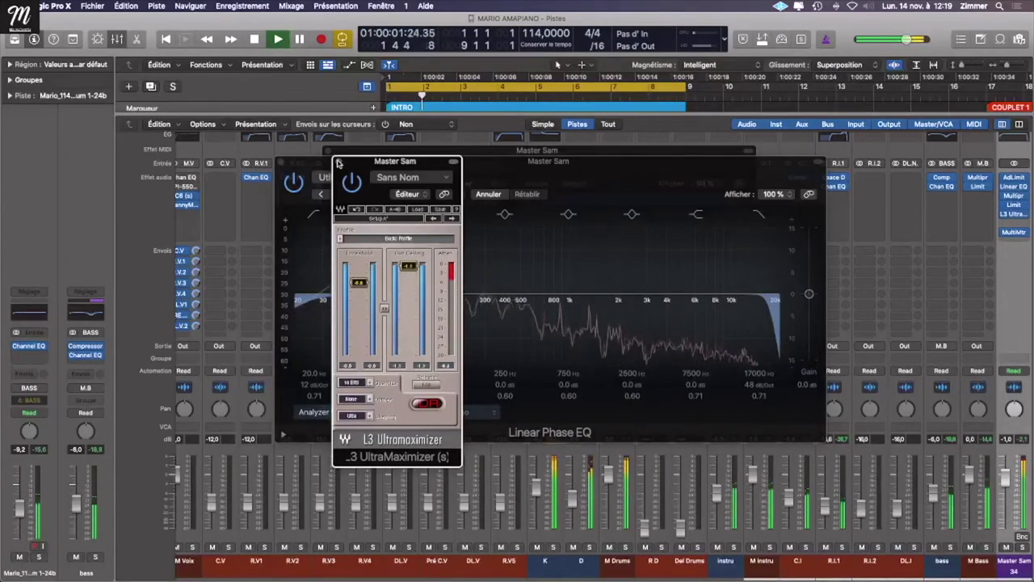
key(space)
click(338, 162)
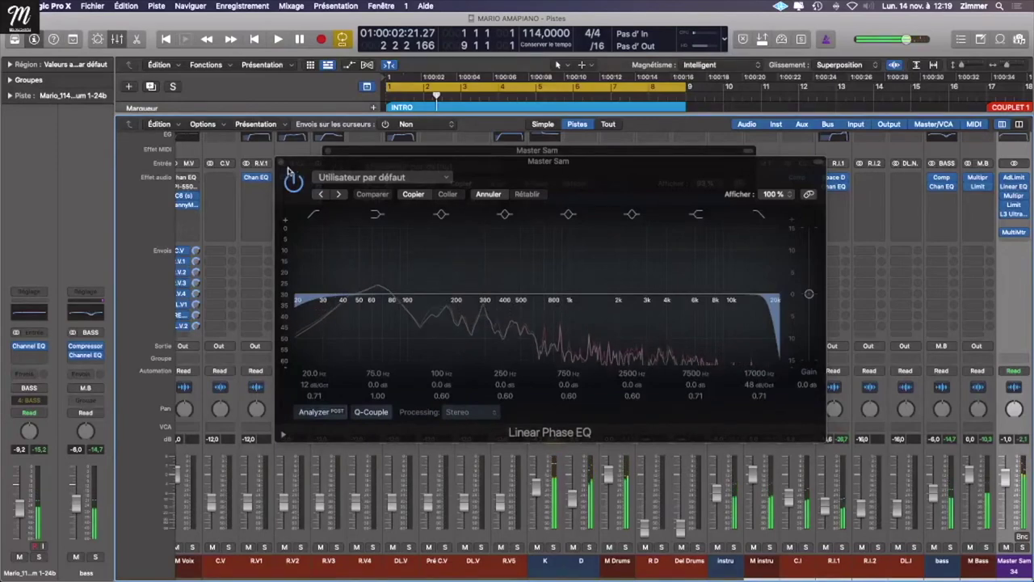
key(super+w)
click(330, 154)
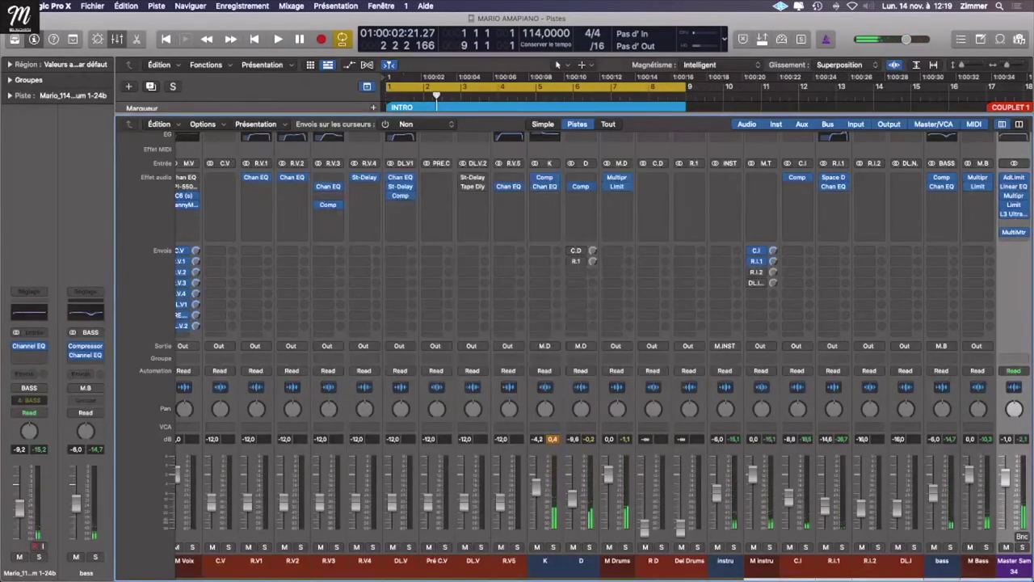
Step: Replay the intro from the start, hide the mixer and stop playback
key(Return)
key(space)
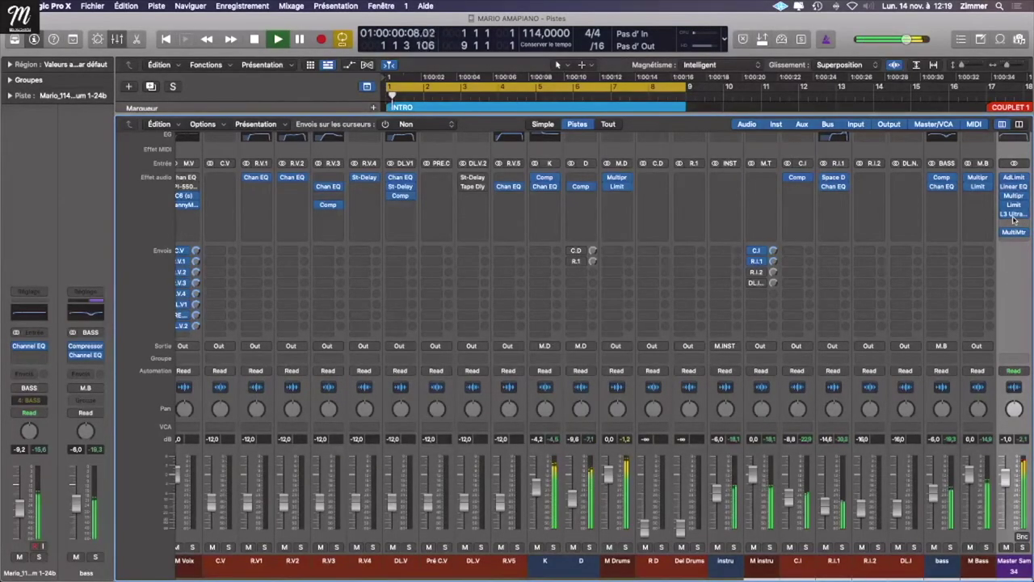
key(x)
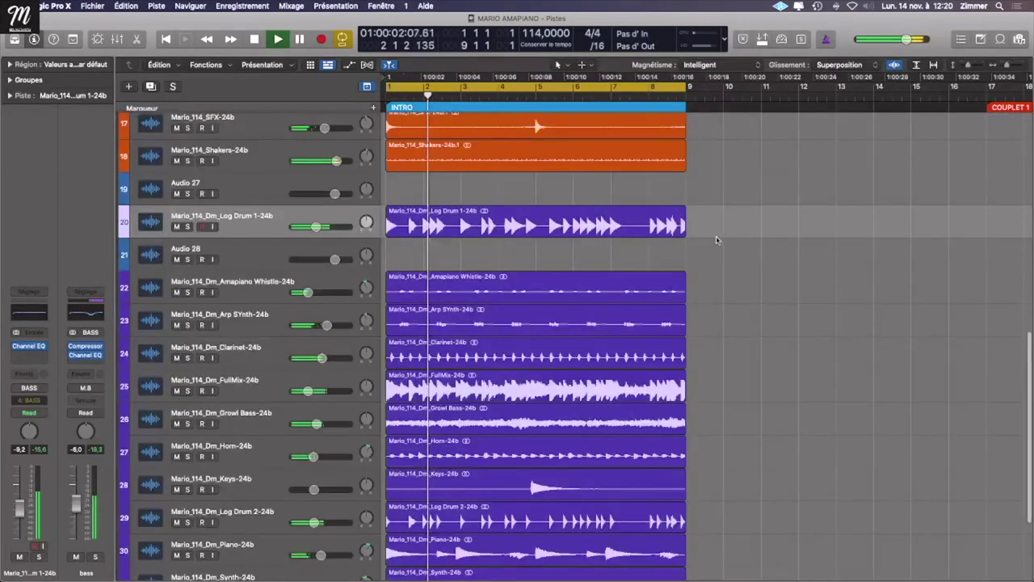
key(space)
key(ctrl+Right)
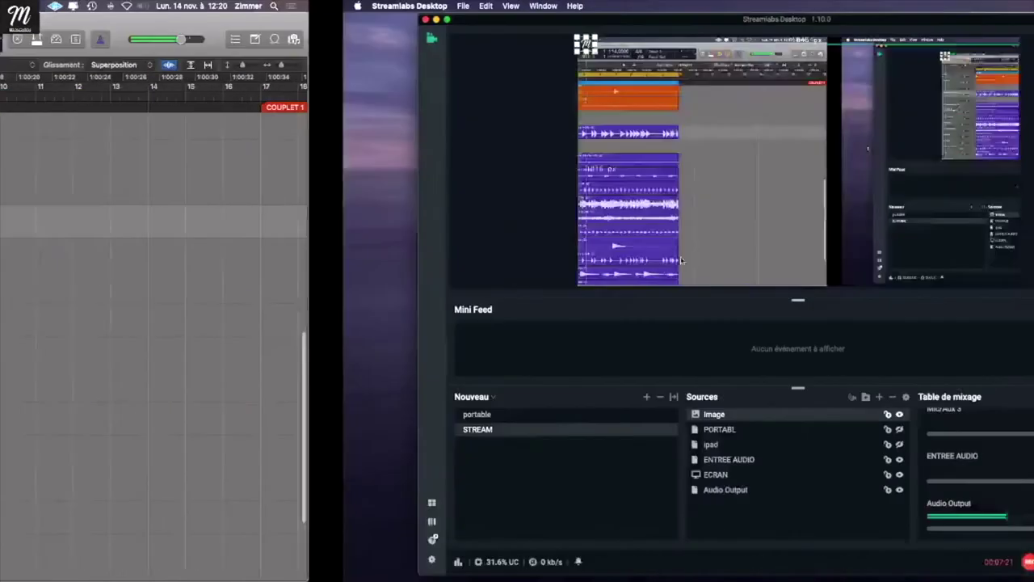
key(ctrl+Left)
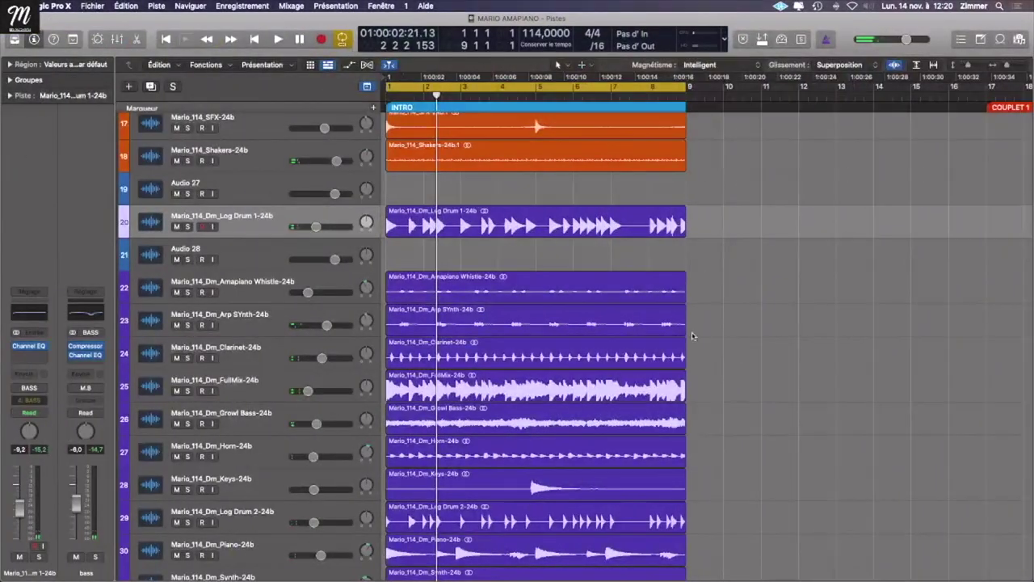
key(space)
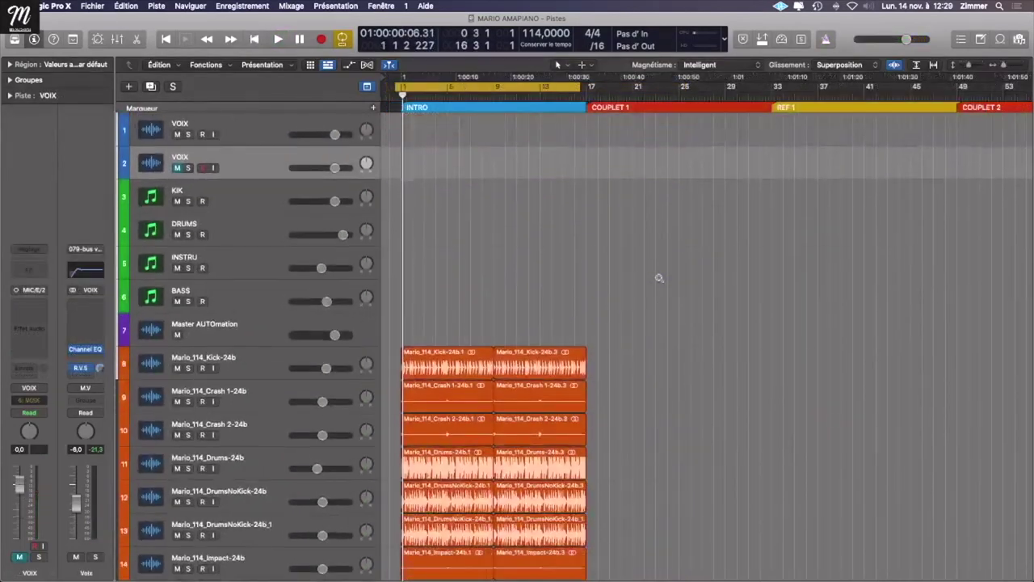
Step: Set the cycle range over the full INTRO section, from bar 1 to bar 17
key(super+Left)
key(super+Left)
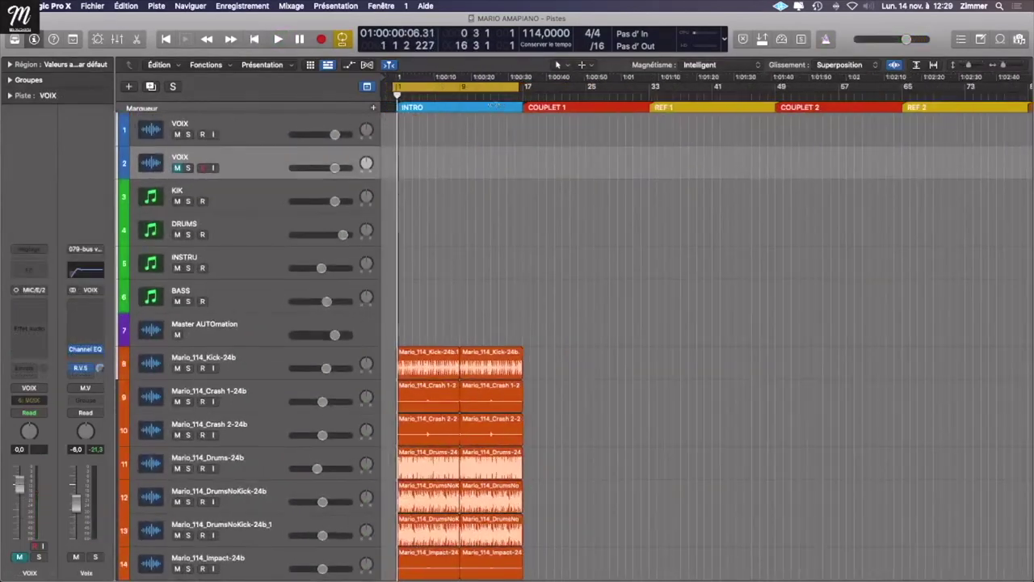
click(483, 90)
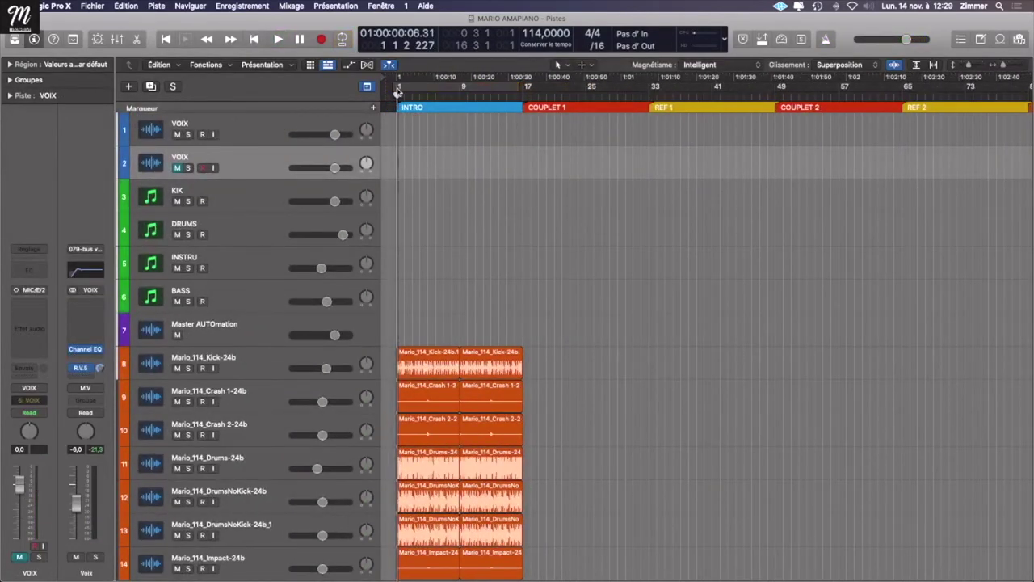
drag(397, 90, 522, 91)
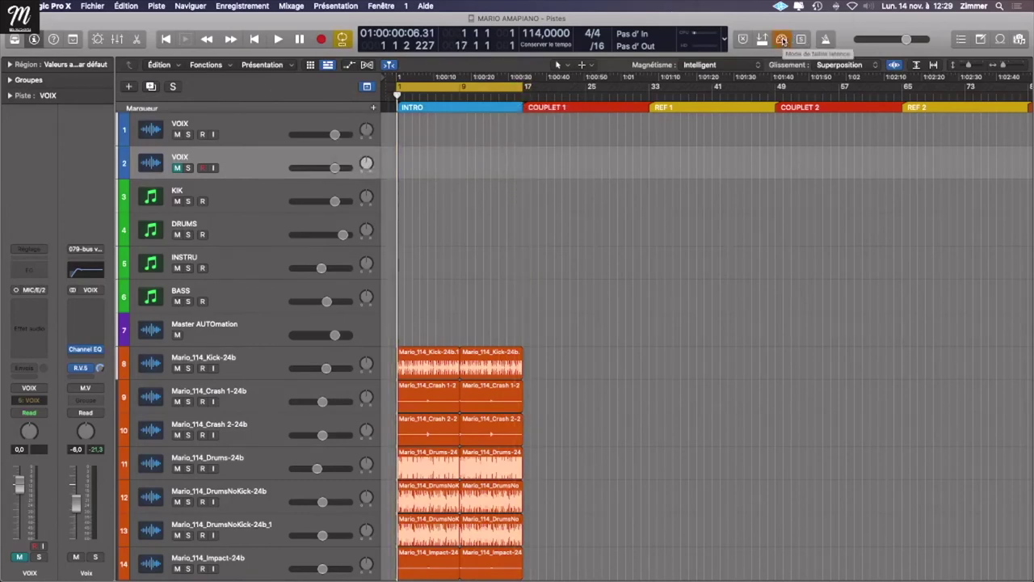
Step: Record a vocal take over the whole intro on VOIX track 1
click(228, 132)
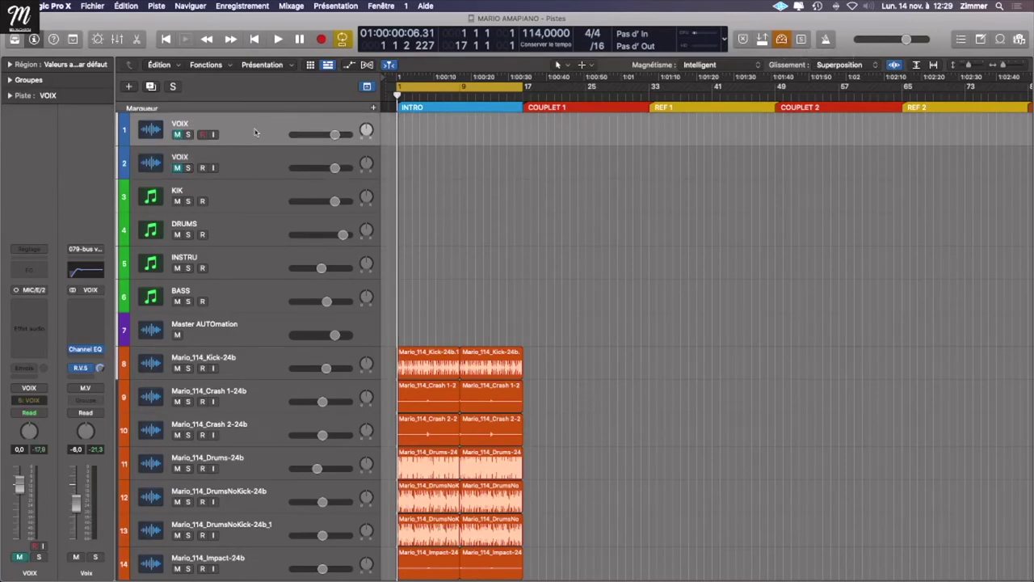
key(r)
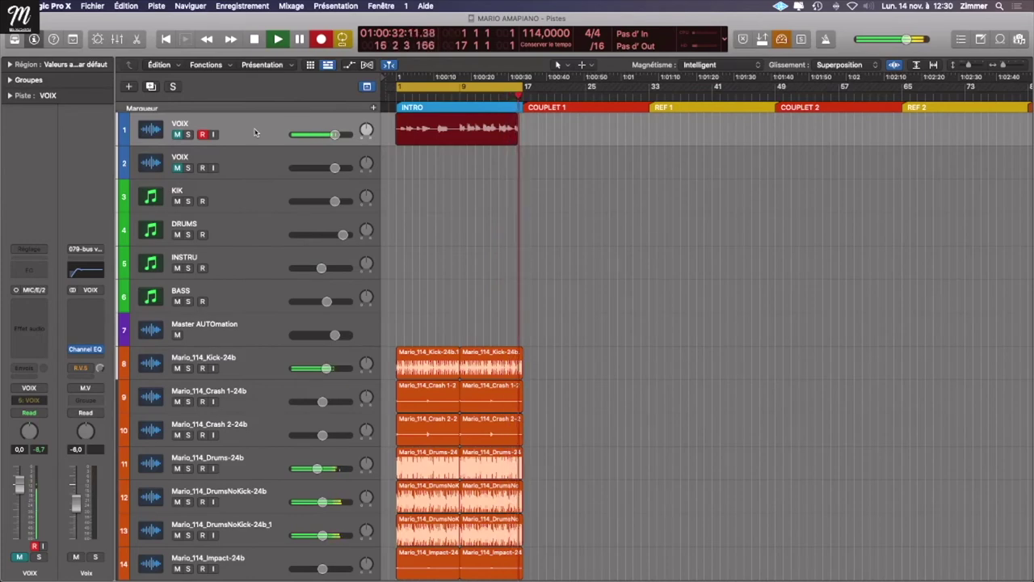
key(space)
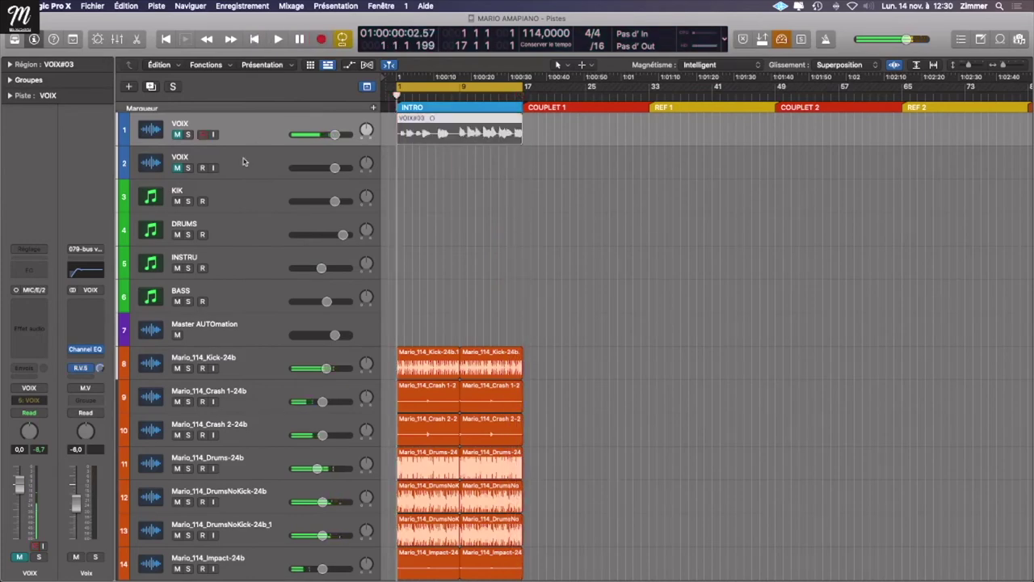
Step: Record a second vocal take over the whole intro on VOIX track 2
click(244, 162)
key(r)
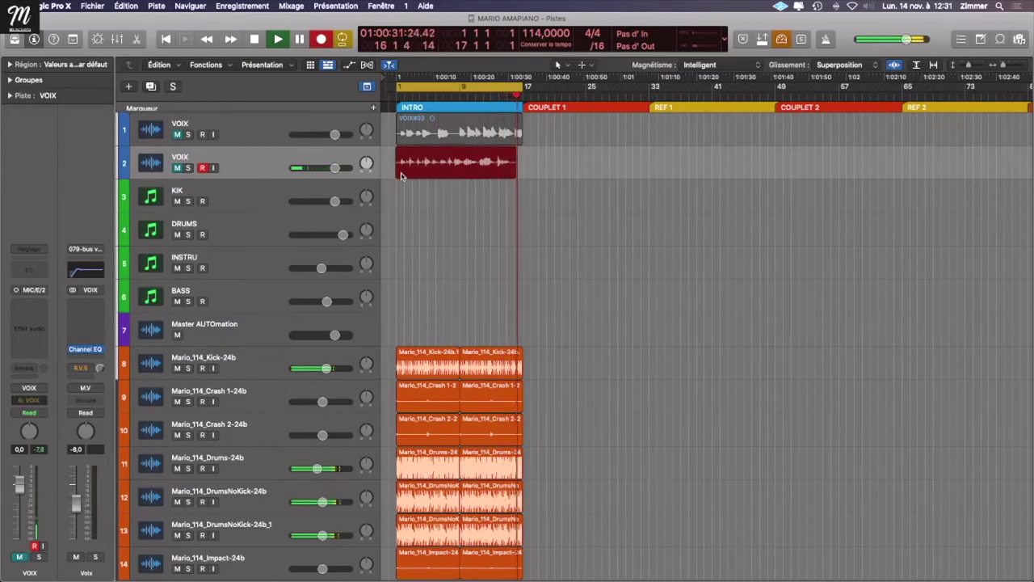
key(space)
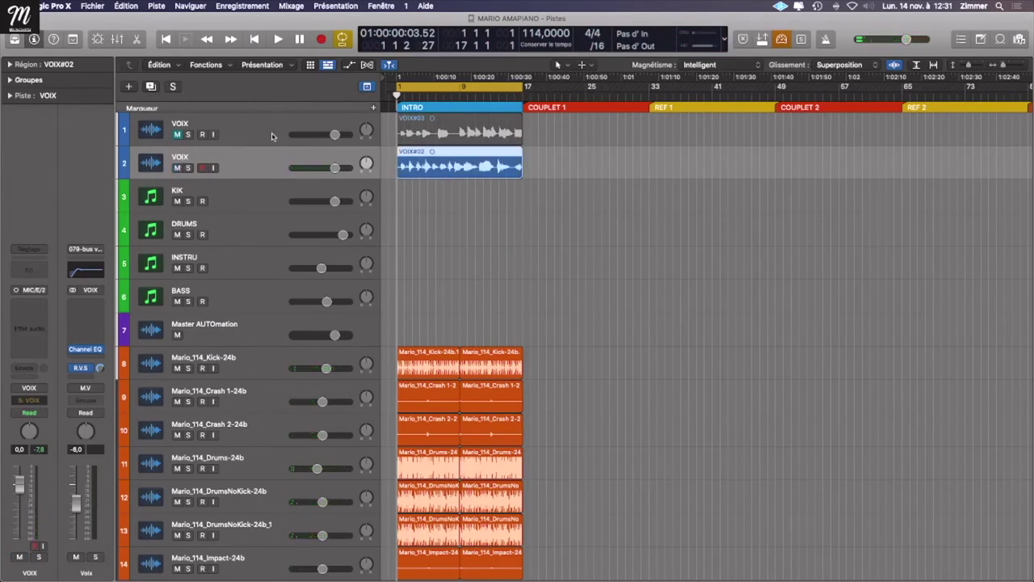
Step: Examine the input choices of VOIX track 1 in the mixer, keep Input 2 (MIC/LINE/HZ 2) and hide the mixer
click(271, 136)
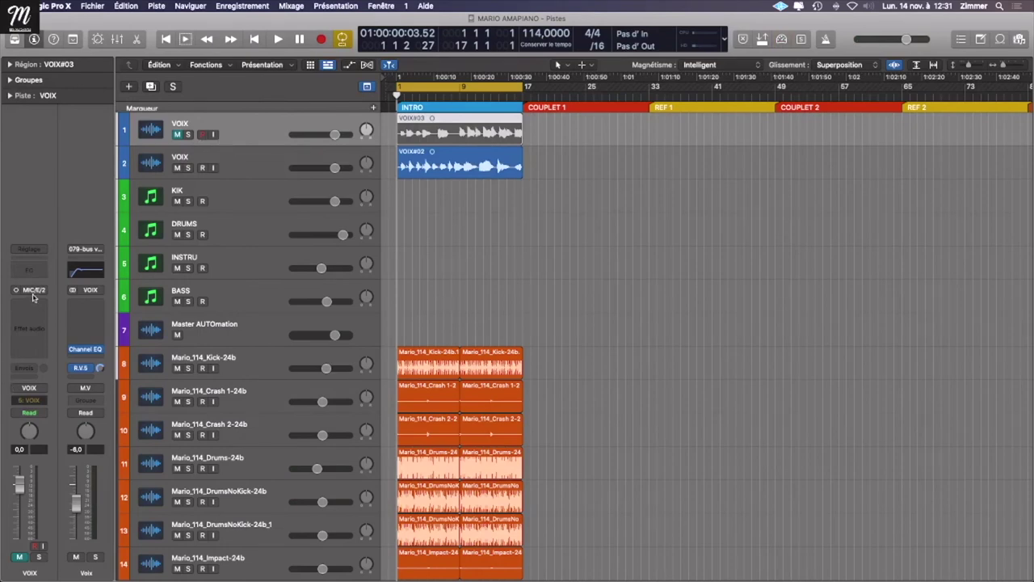
key(x)
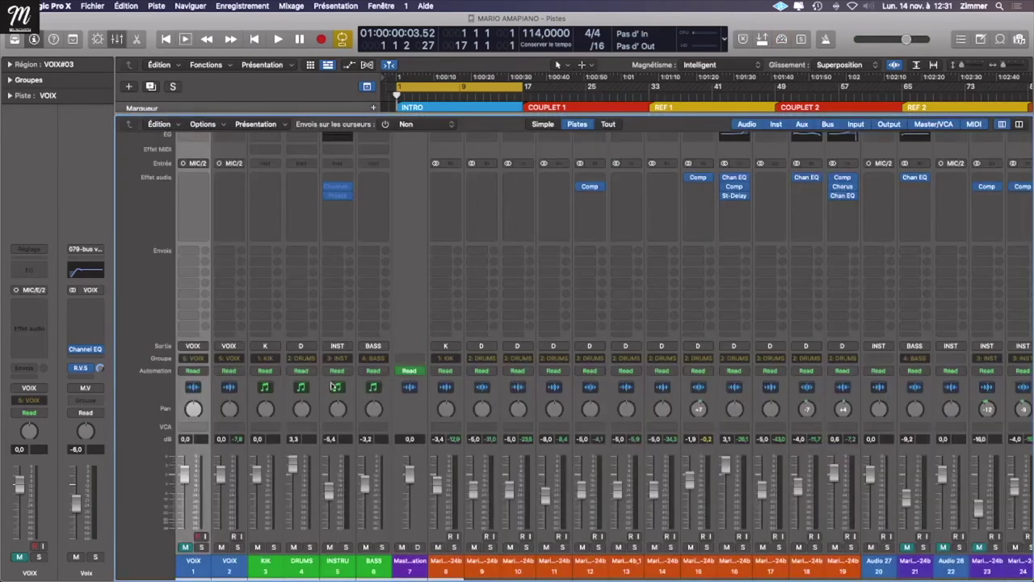
click(198, 164)
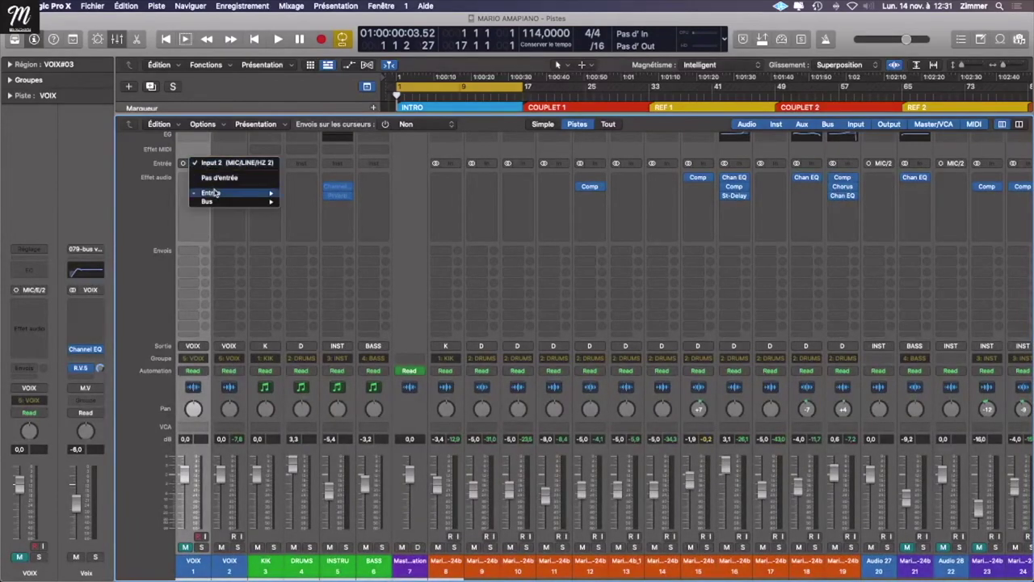
mouse_move(242, 193)
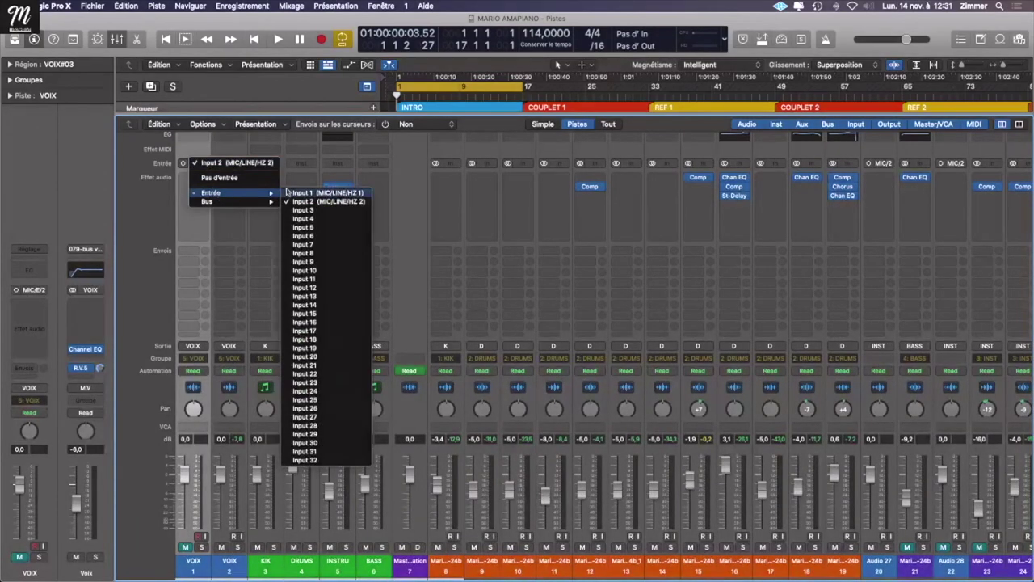
click(333, 201)
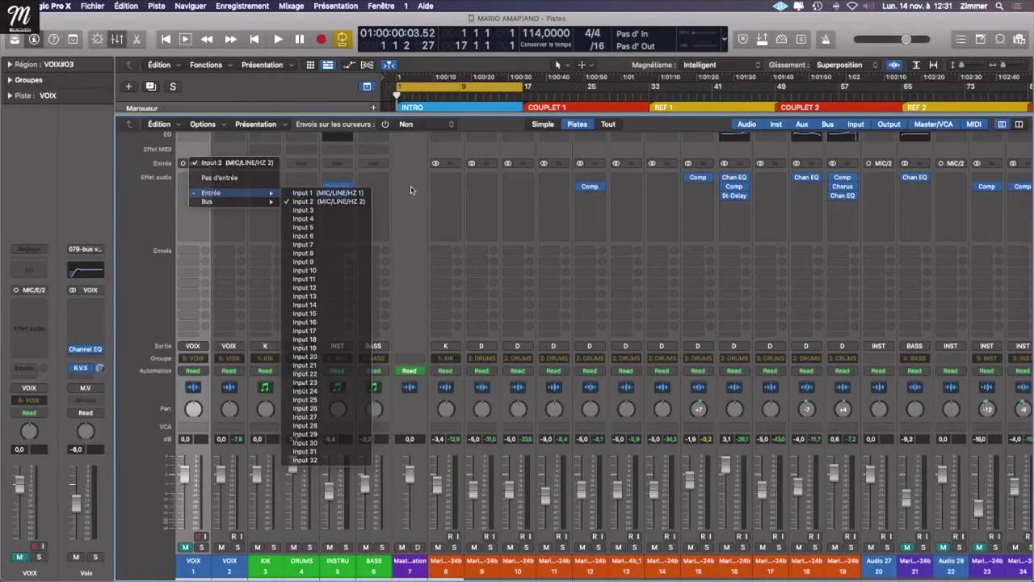
key(x)
Step: Mute VOIX track 2 and unmute VOIX track 1
key(space)
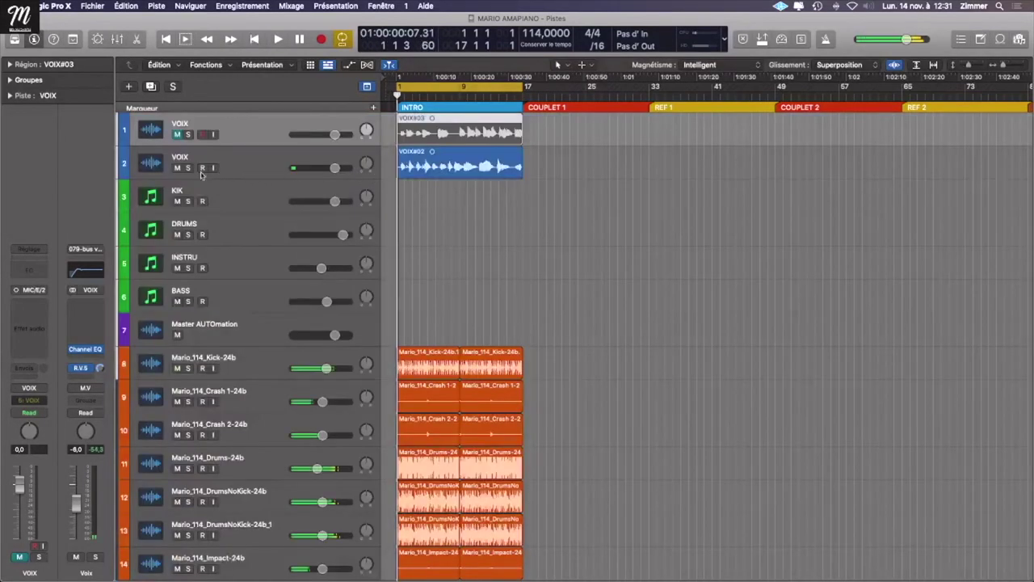
click(177, 167)
click(177, 134)
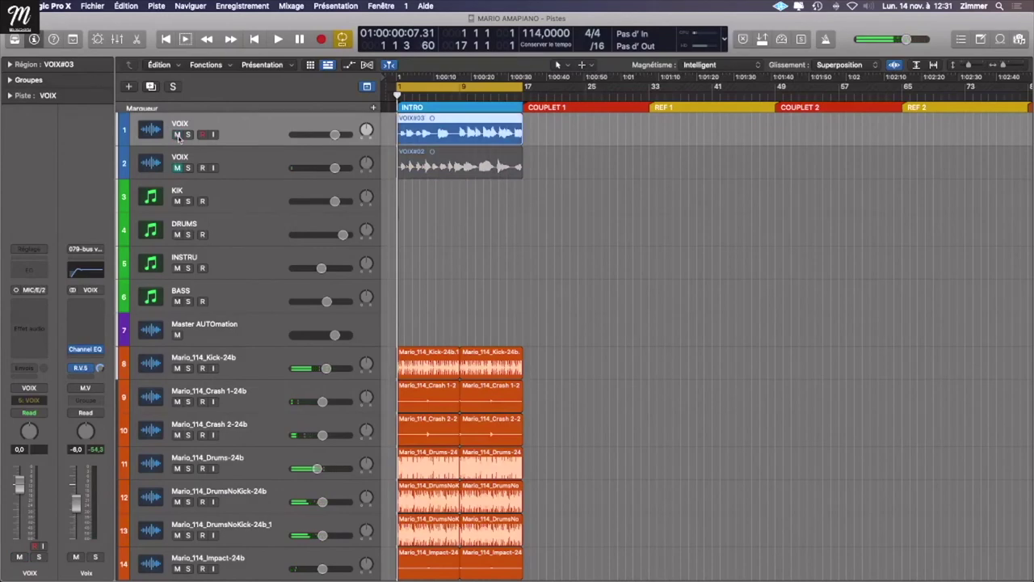
Step: Play the intro with the vocal take of VOIX track 1, show the mixer and stop playback
key(space)
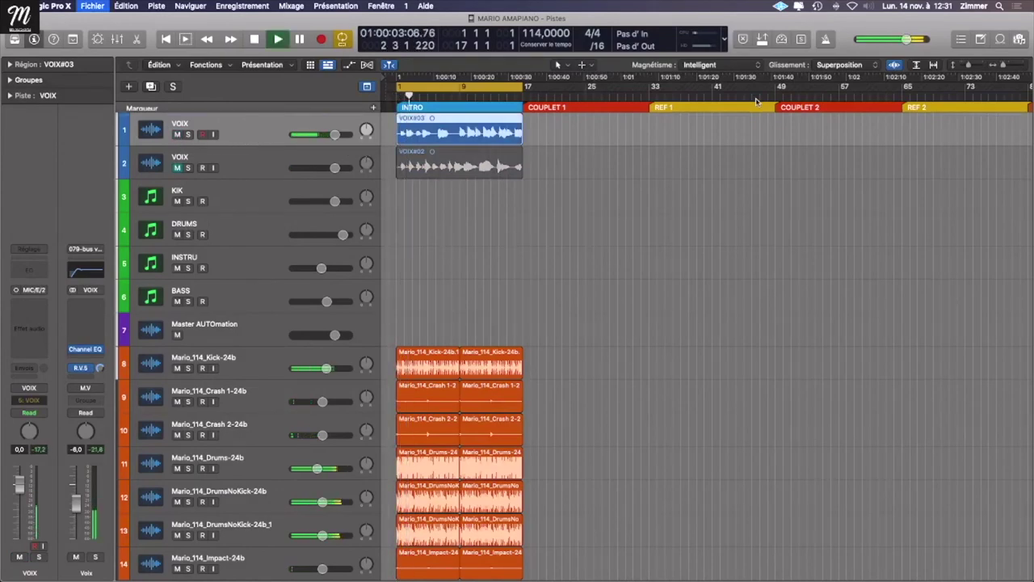
key(x)
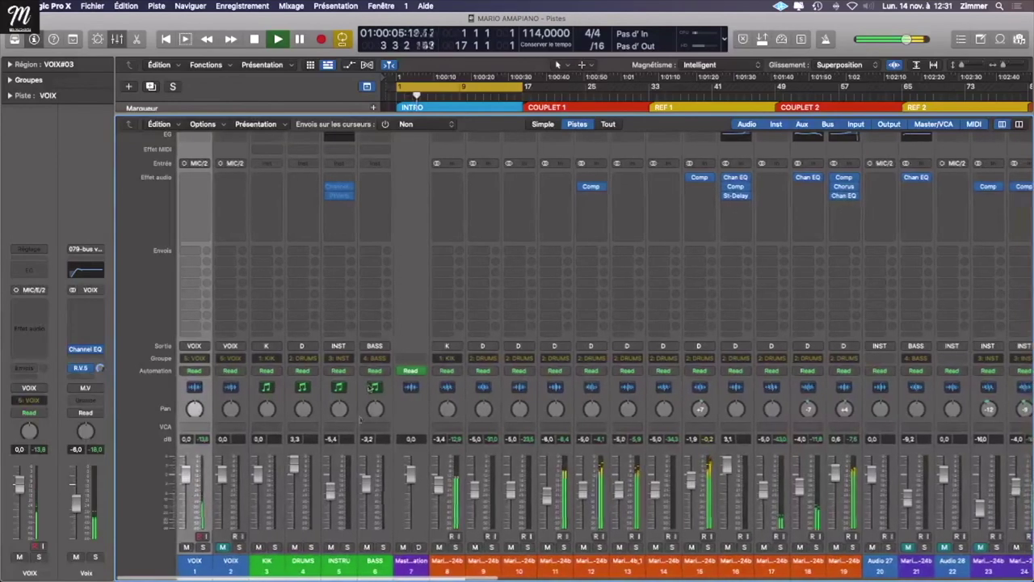
key(space)
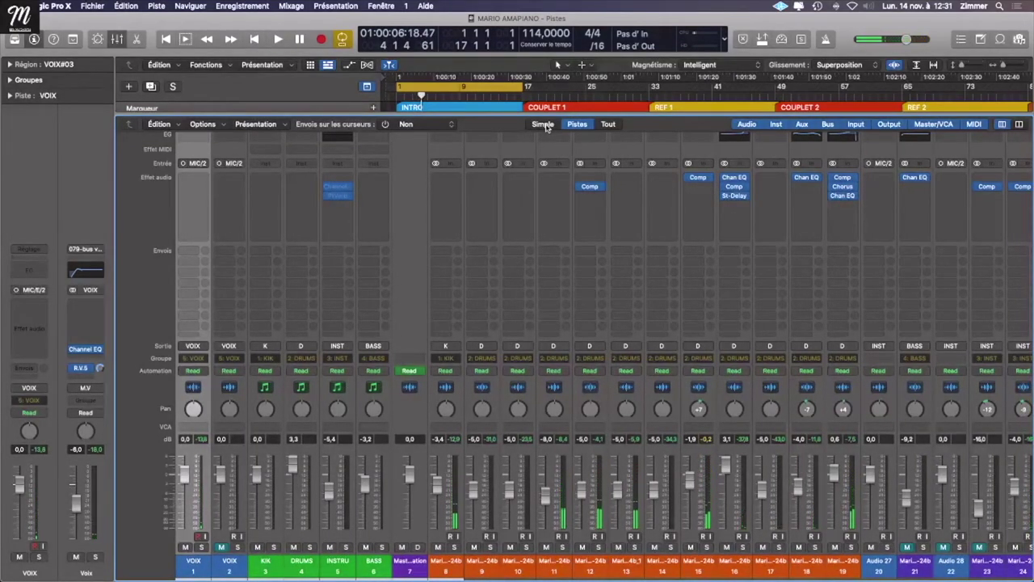
Step: Switch the mixer to the Simple view, play the intro and lower the VOIX track 1 level to -3.8 dB
click(543, 124)
key(space)
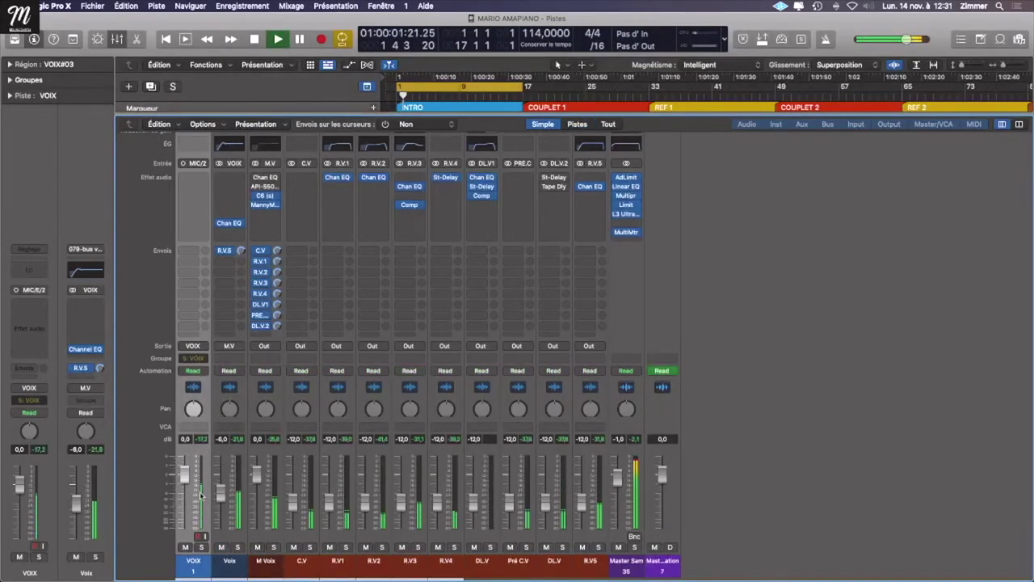
drag(185, 475, 185, 487)
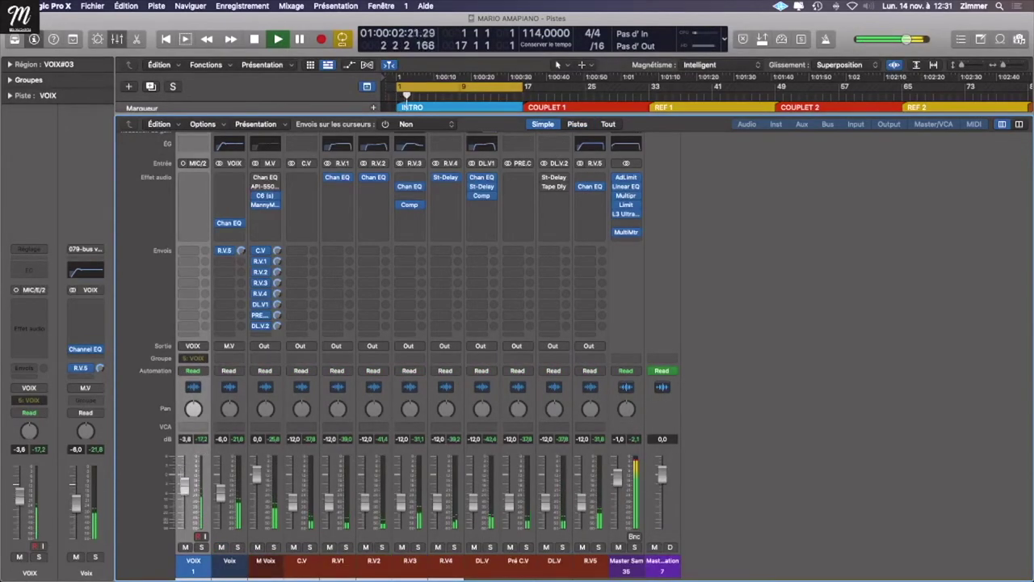
Step: Review the settings of the C6 and MannyM TripleD plug-ins on the M Voix bus and close both windows
click(265, 196)
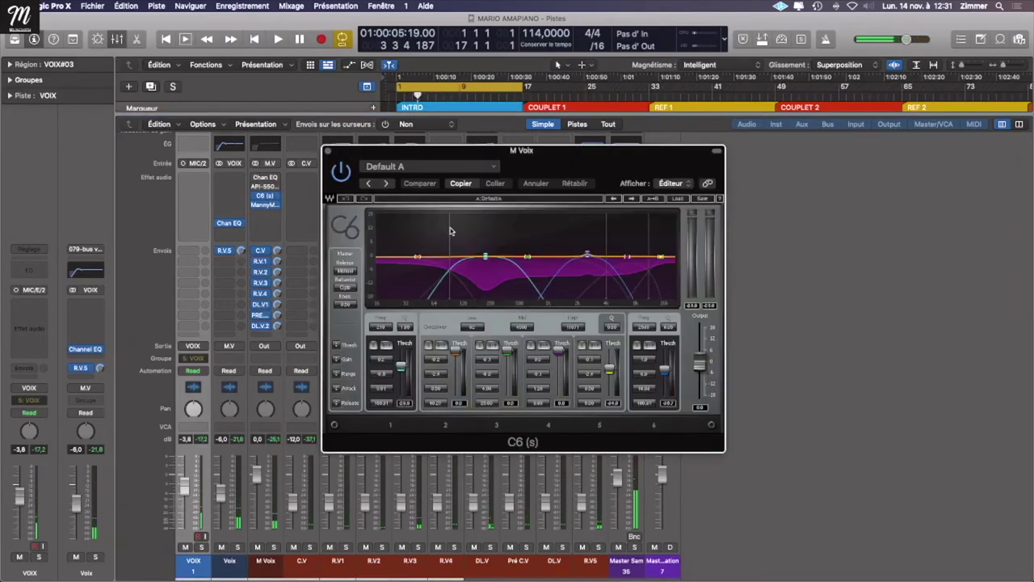
click(327, 152)
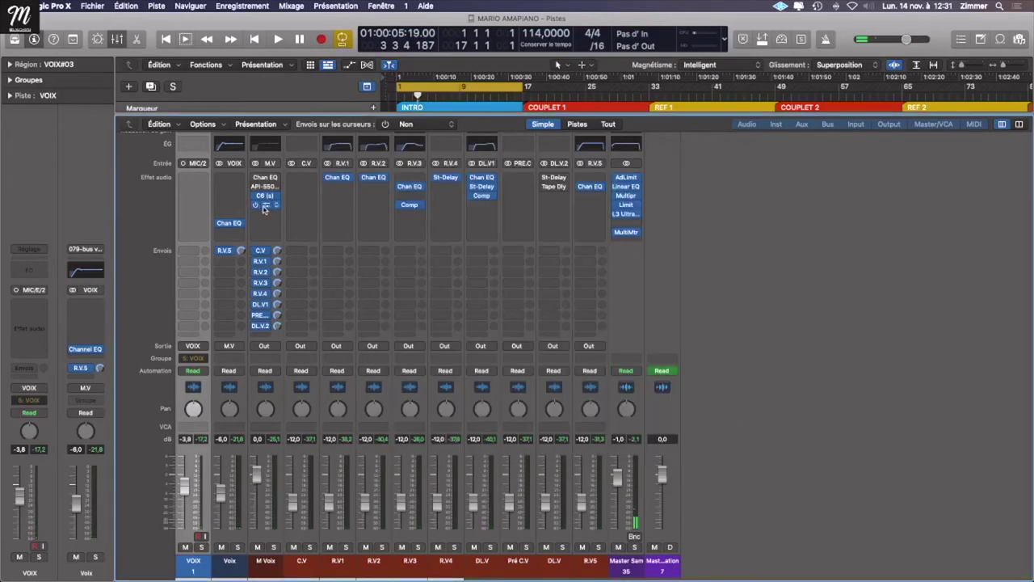
click(269, 206)
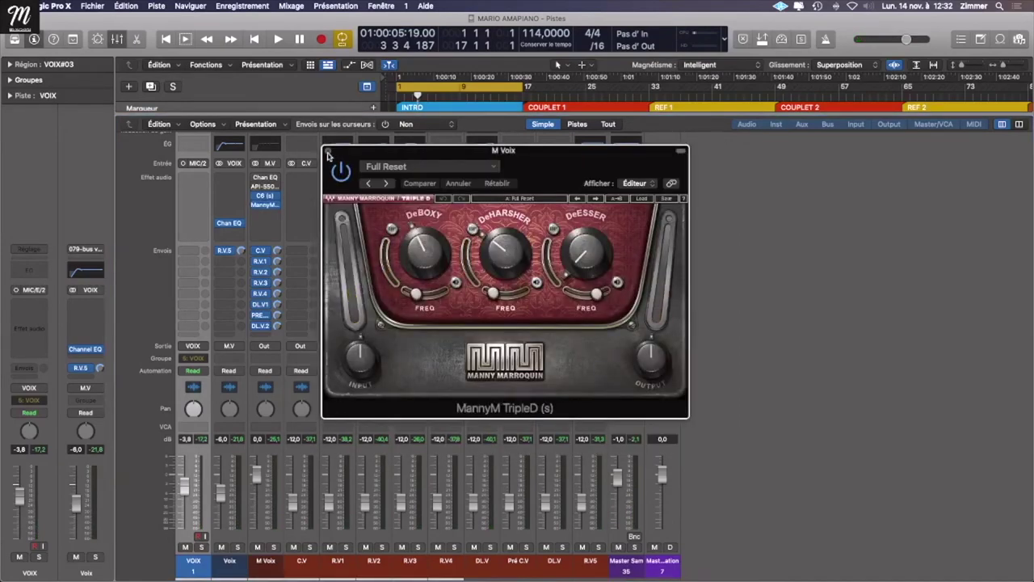
click(327, 152)
Step: Insert a Compressor on the C.V bus and play the intro, setting VOIX track 1 to -5.3 dB and C.V to -7.2 dB
click(311, 182)
mouse_move(315, 216)
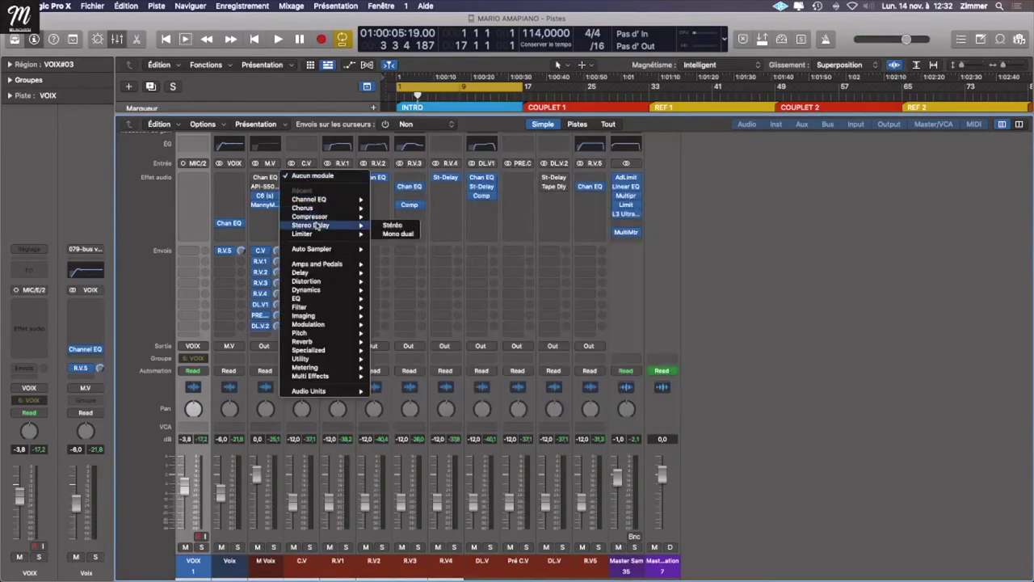
click(409, 217)
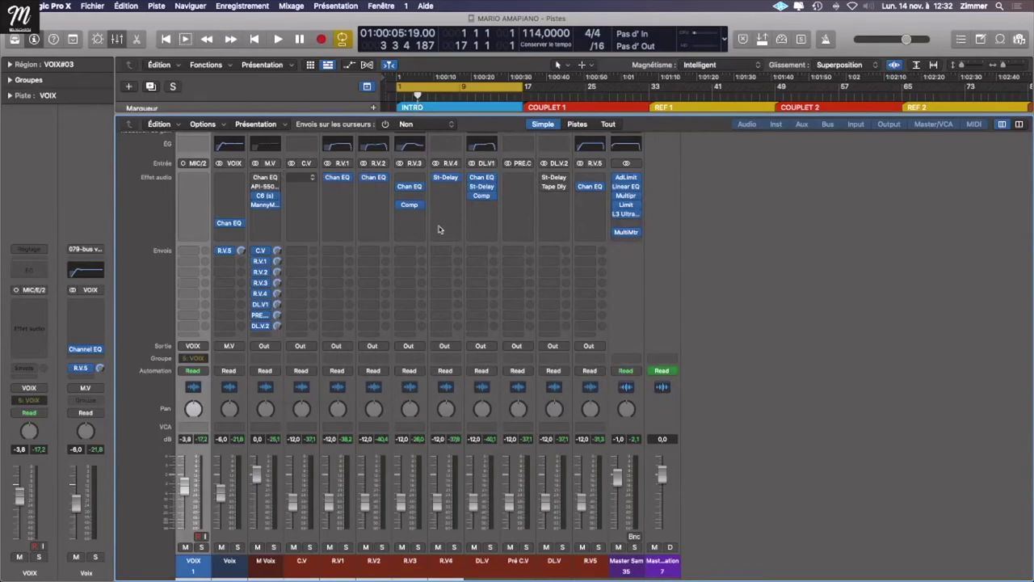
key(Return)
key(space)
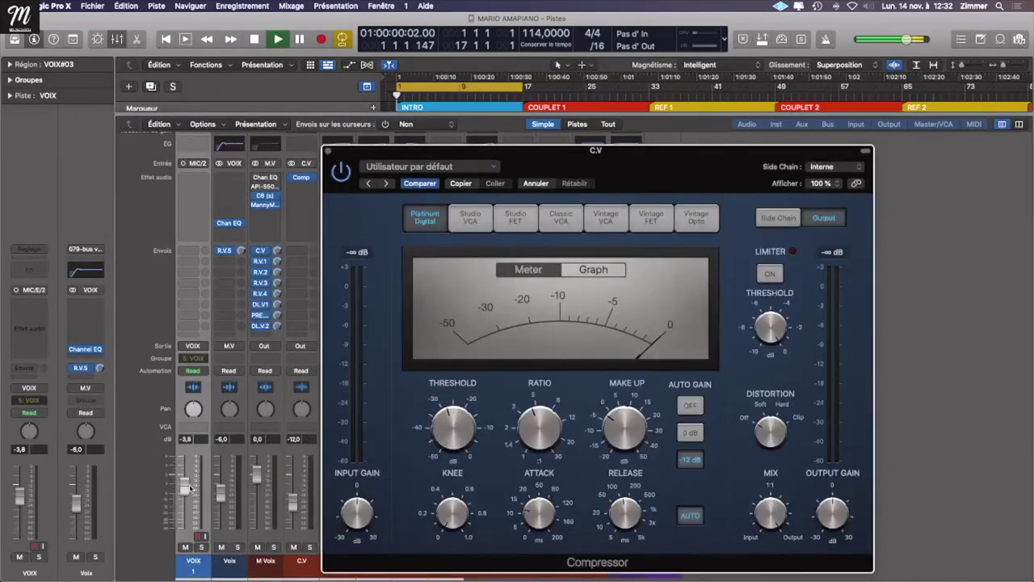
key(space)
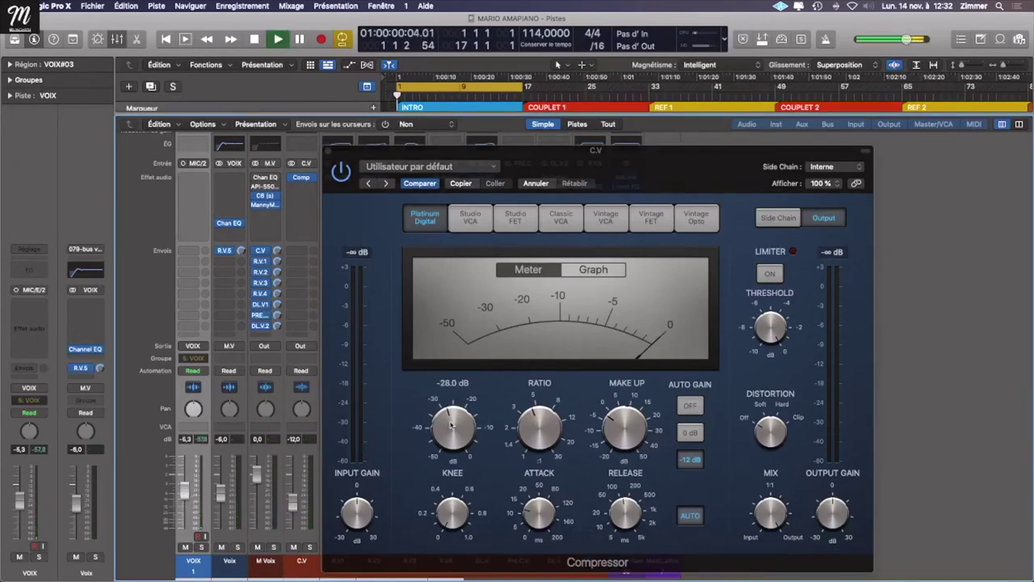
key(space)
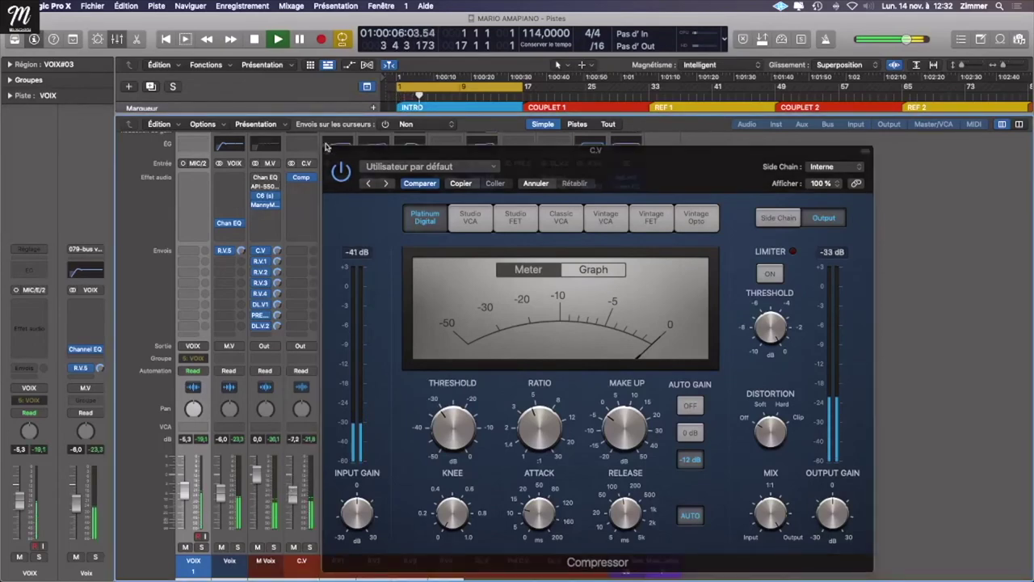
Step: Enable the Channel EQ with the Correction voix preset on the M Voix bus and close the plug-in windows
click(266, 179)
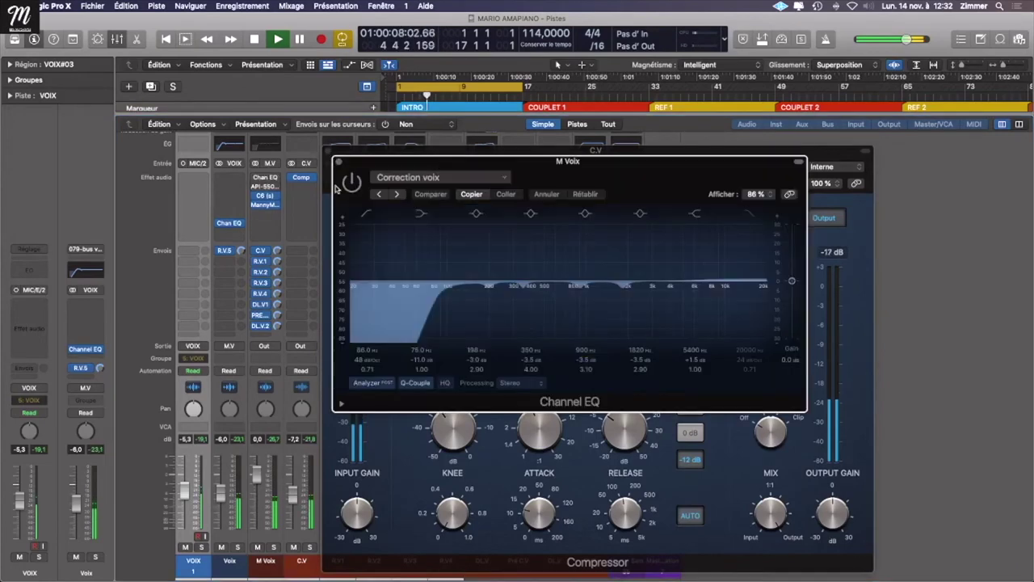
click(265, 178)
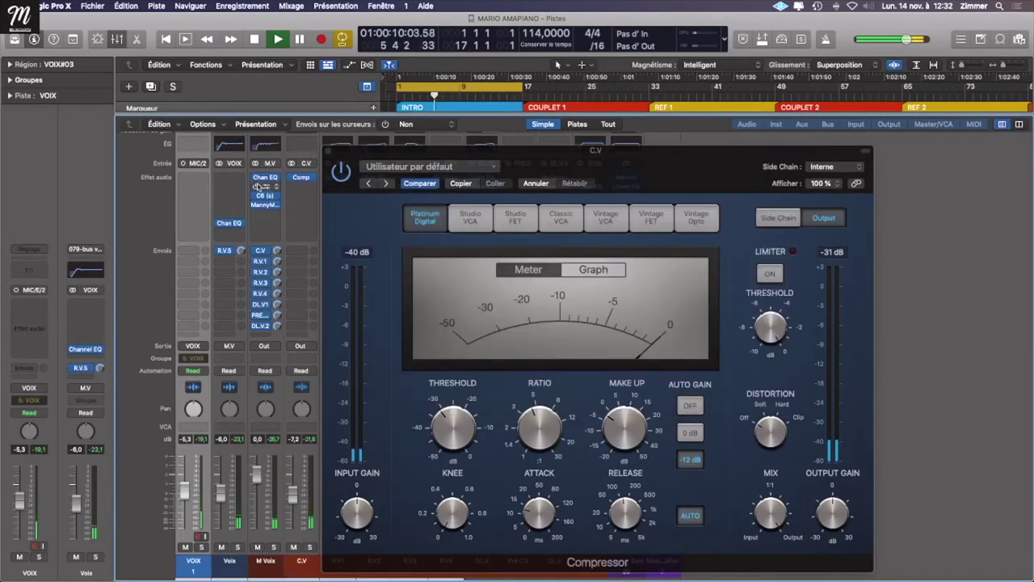
click(329, 153)
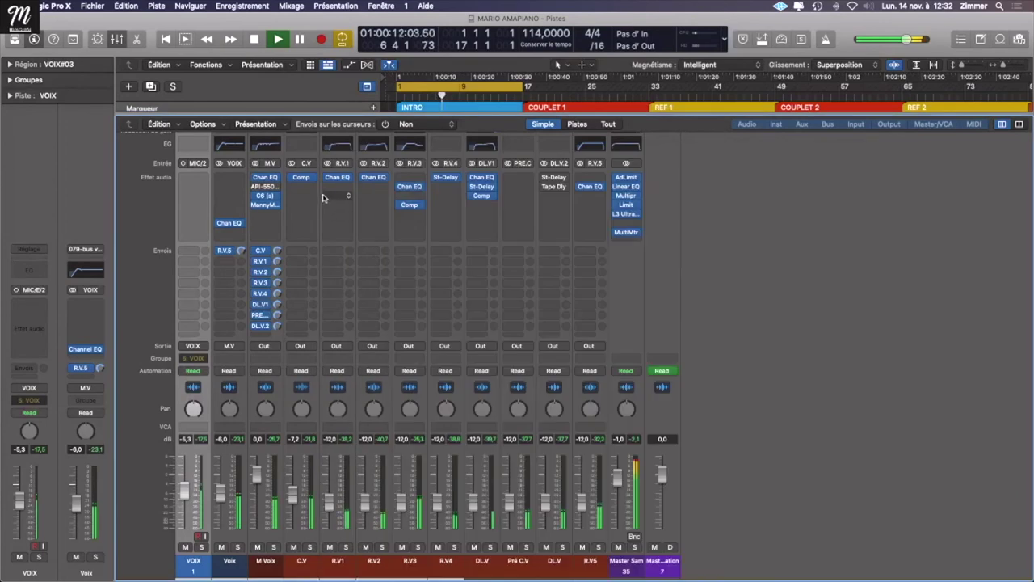
Step: Insert Space Designer on the R.V1 bus and load the Large Spaces room preset 01.8s Bright Chamber
click(346, 187)
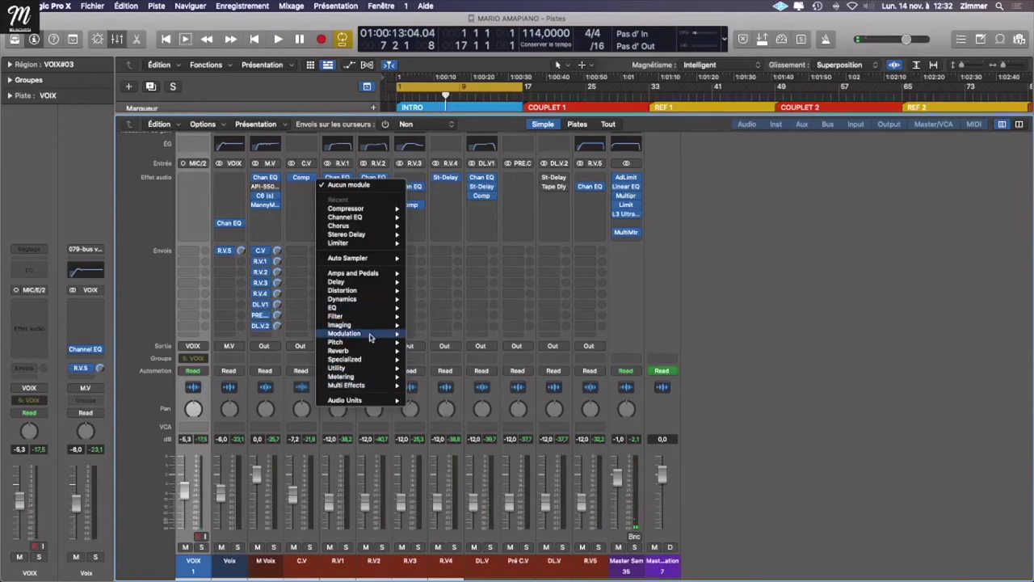
click(452, 376)
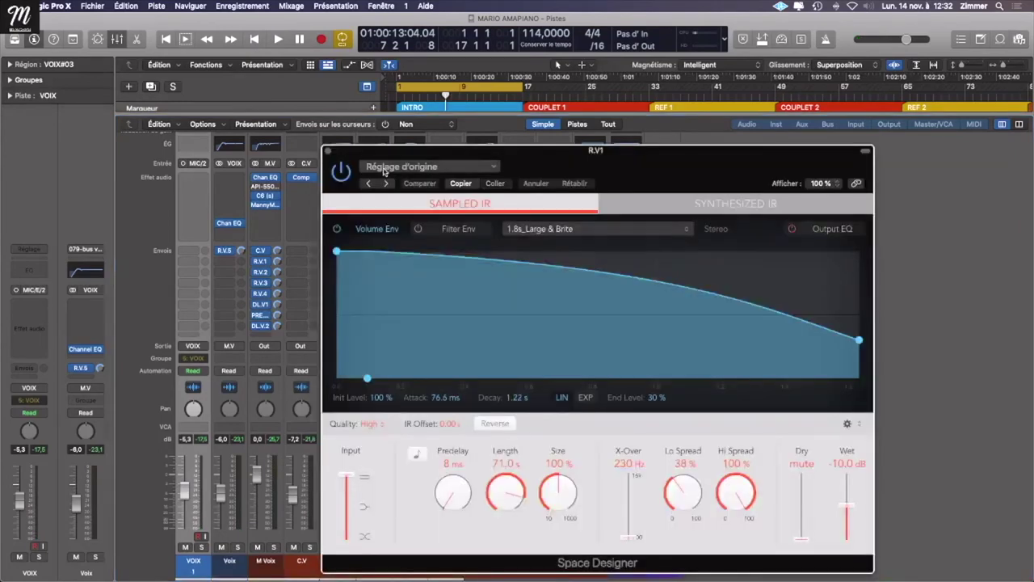
click(414, 167)
click(415, 167)
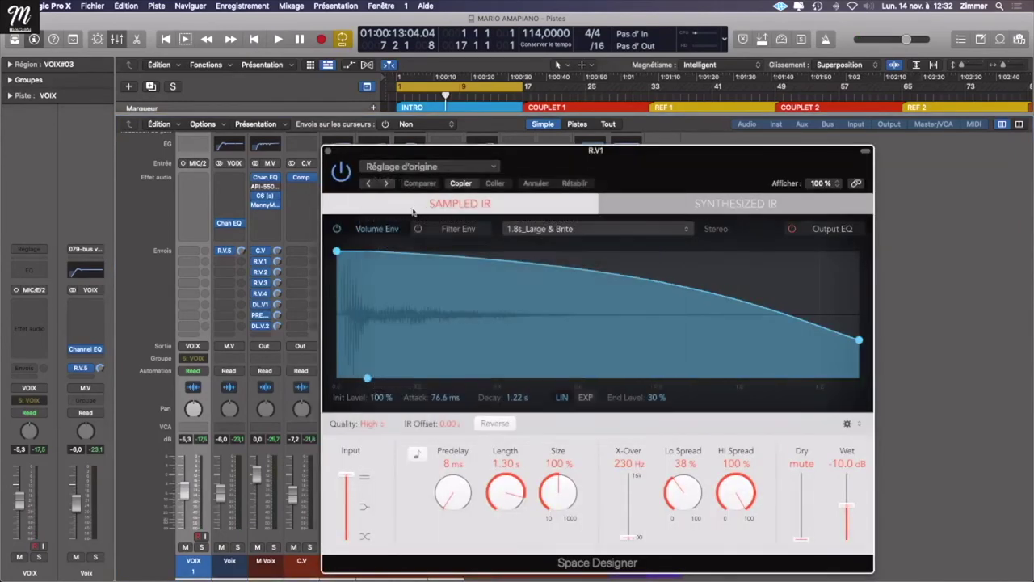
click(414, 166)
mouse_move(450, 376)
mouse_move(748, 376)
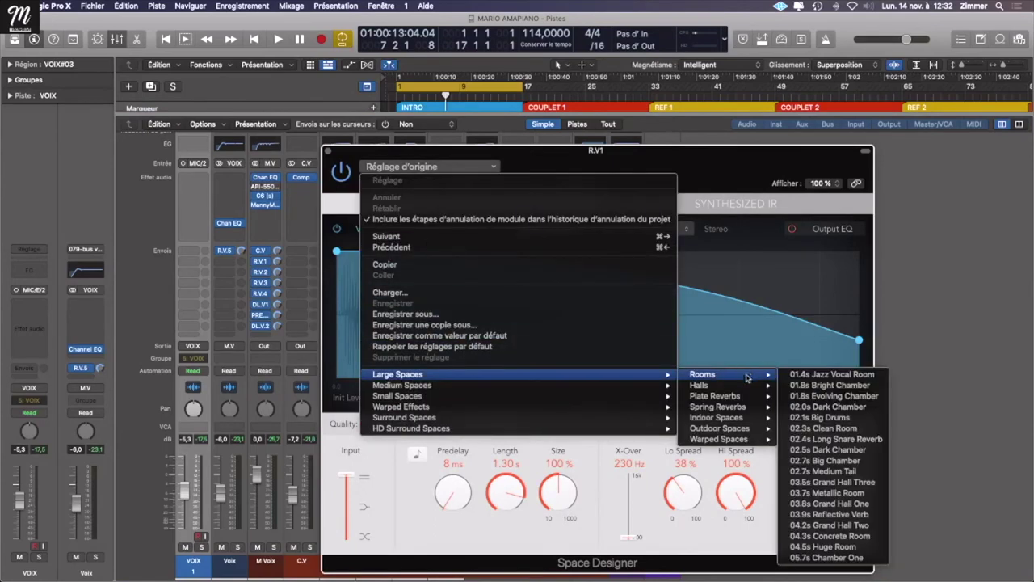
click(825, 385)
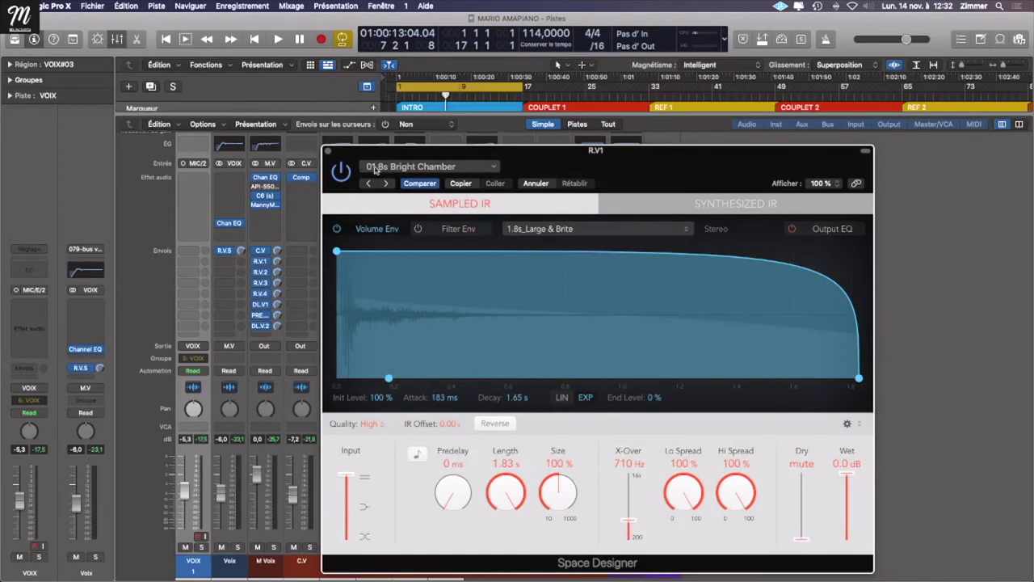
click(328, 152)
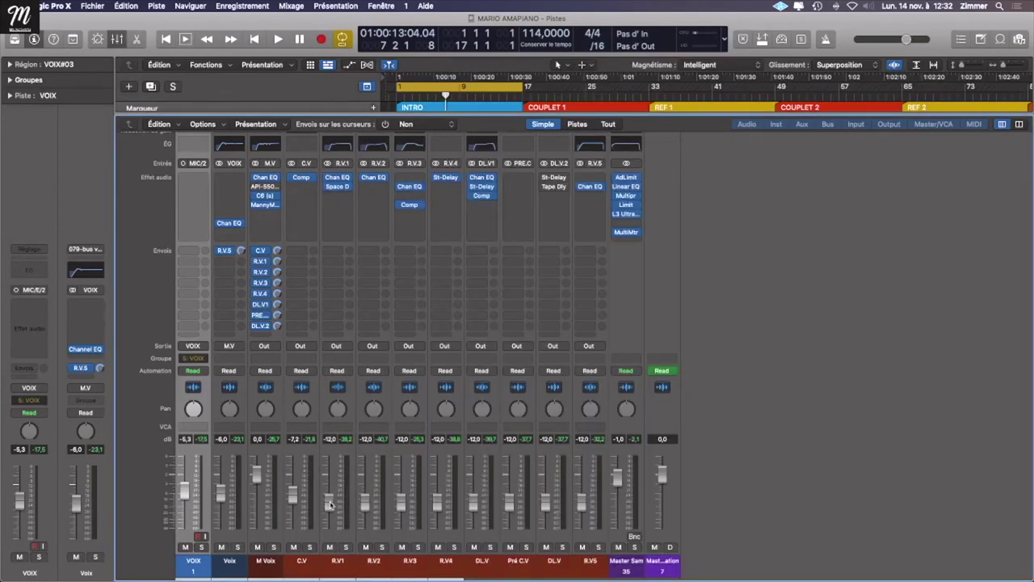
Step: During playback, raise R.V1 to -9.6 dB and, soloed in turn, R.V4 to -5.8 dB and the DL.V1 bus to -7.6 dB
key(space)
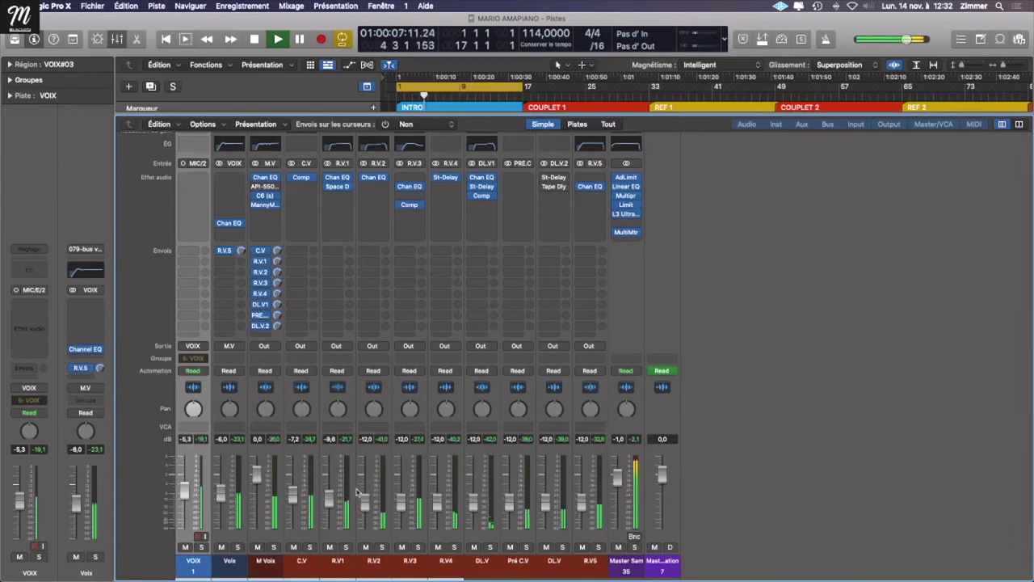
click(457, 548)
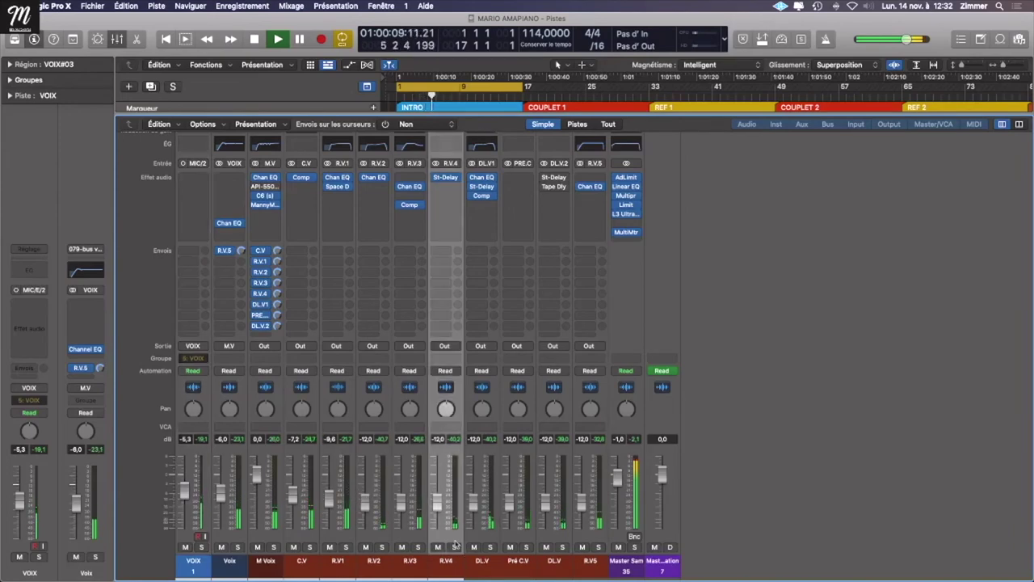
click(456, 547)
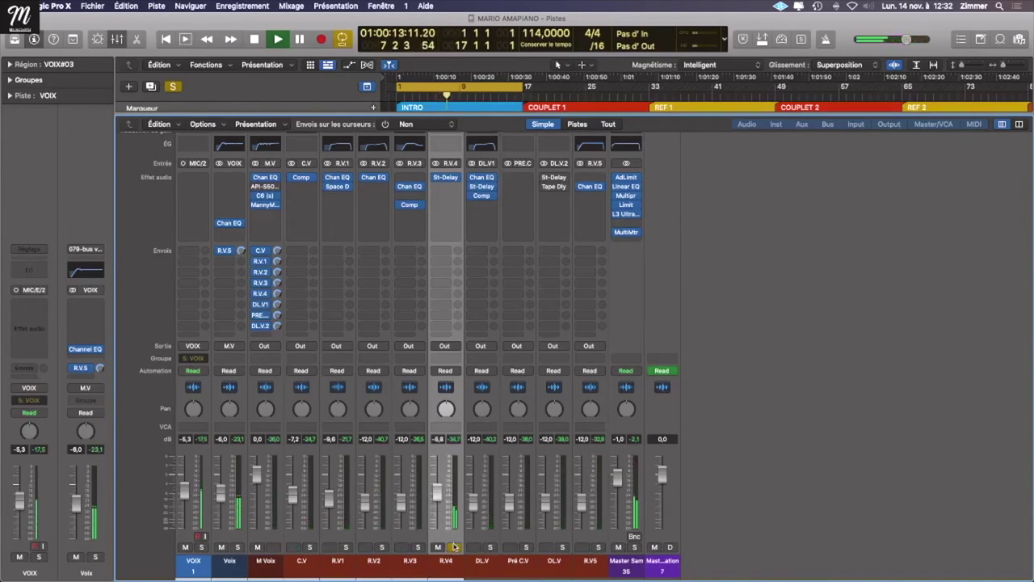
click(455, 547)
click(489, 546)
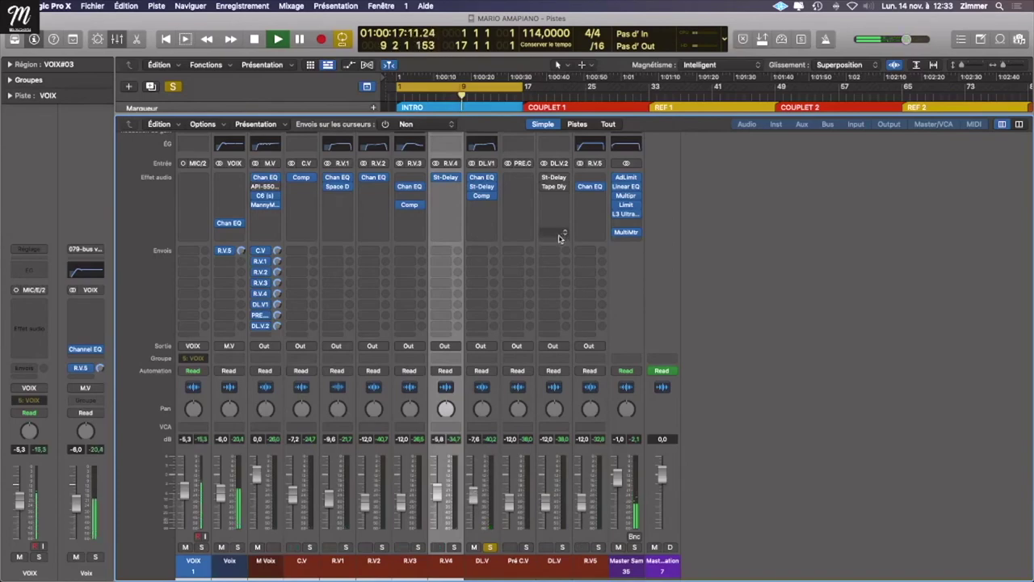
click(489, 546)
Step: Solo the DL.V2 bus, enable its Tape Delay and review the delay's settings
click(562, 547)
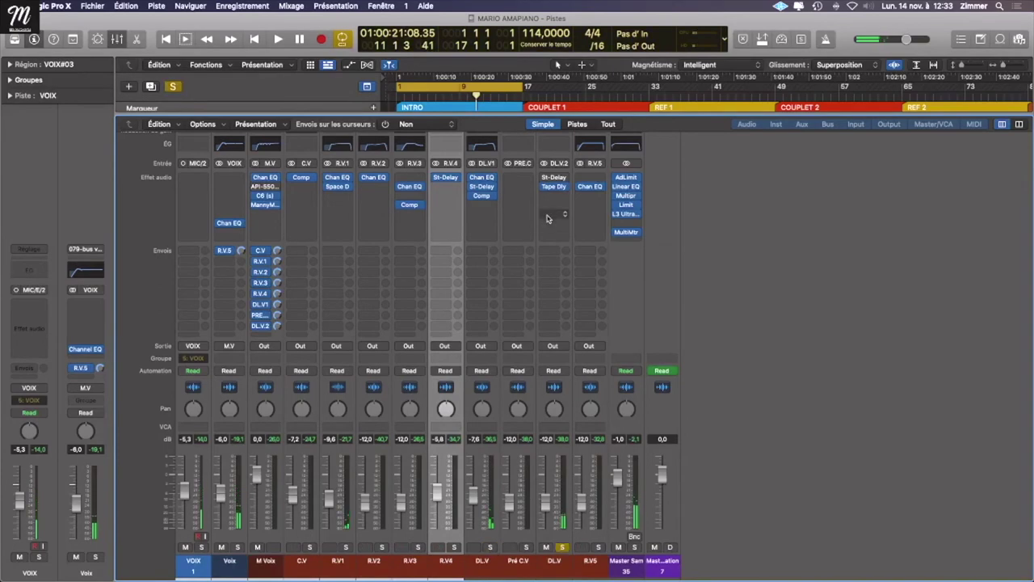
click(554, 187)
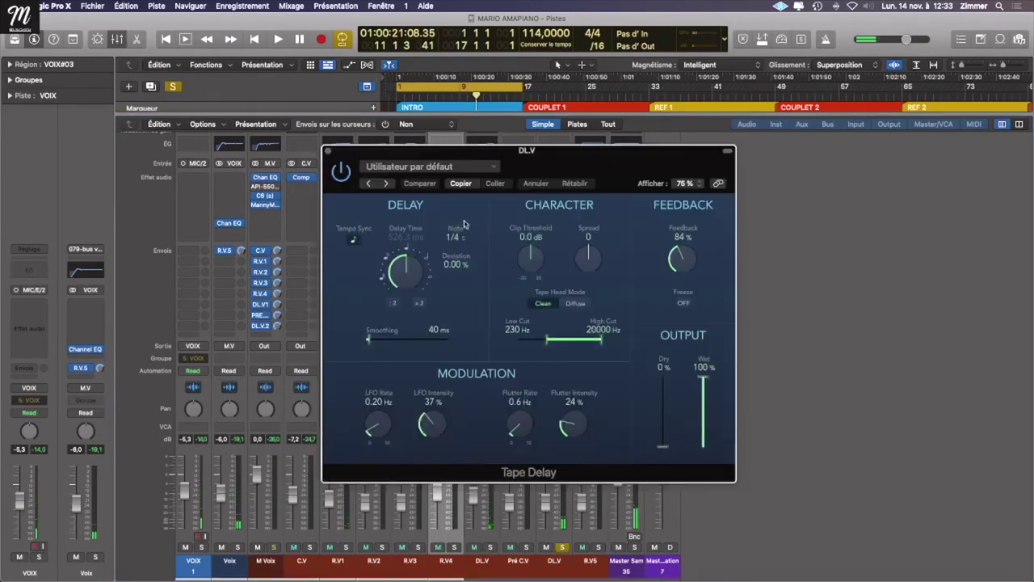
click(327, 152)
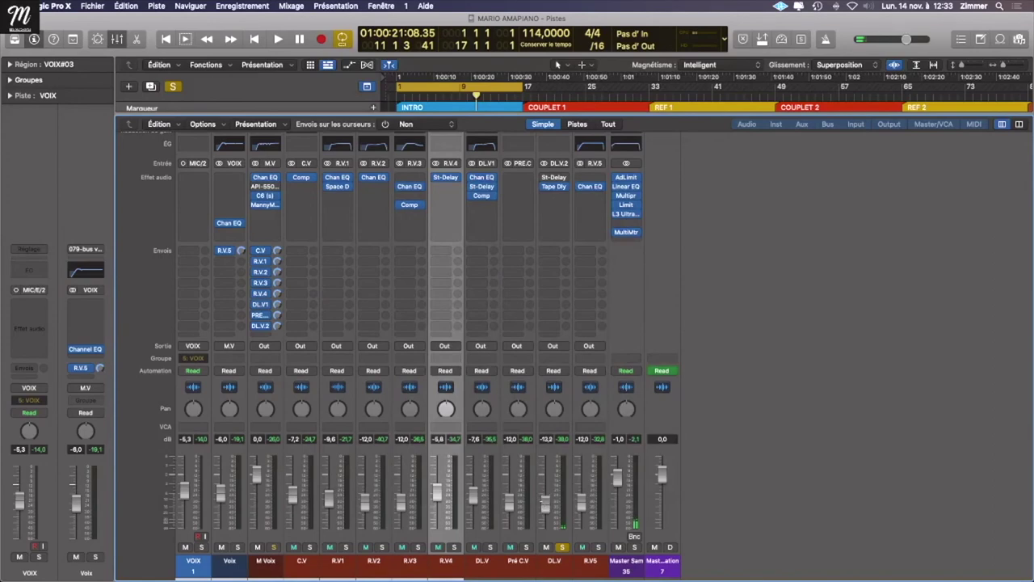
Step: Play the intro, set DL.V2 to -13.4 dB and unsolo it, trim C.V to -6.6 dB and R.V1 to -10.6 dB, and hide the mixer
key(space)
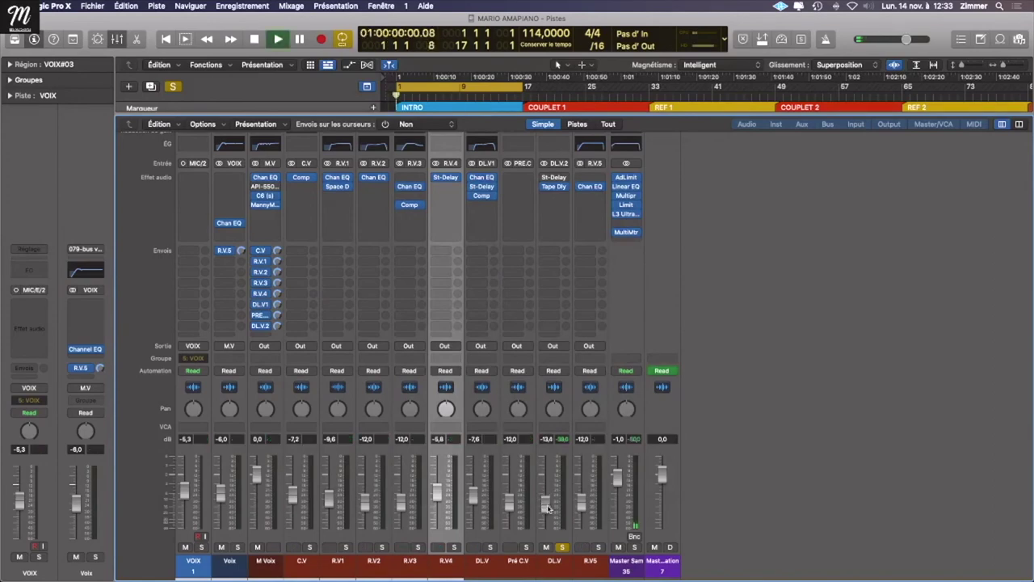
click(562, 547)
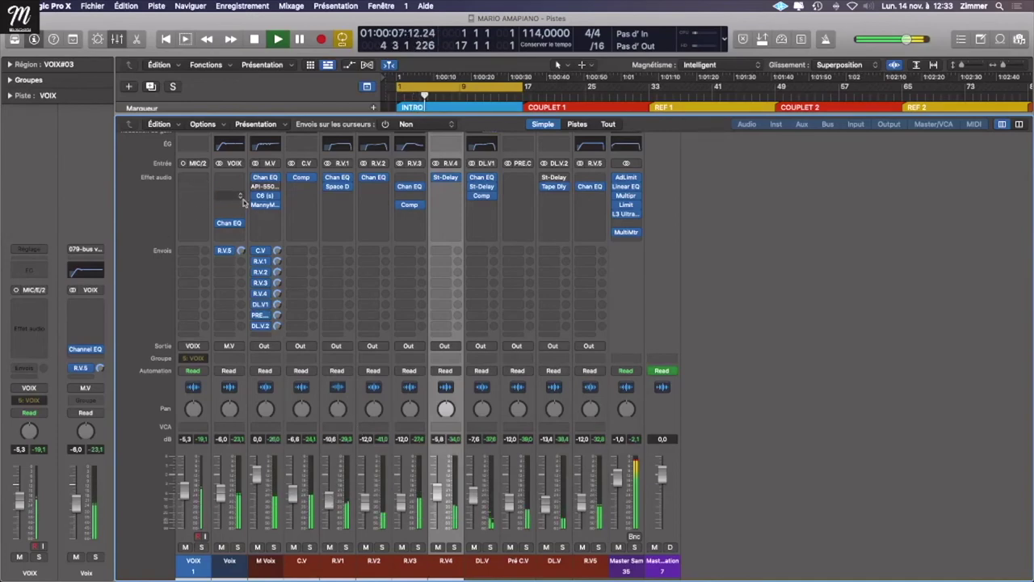
key(x)
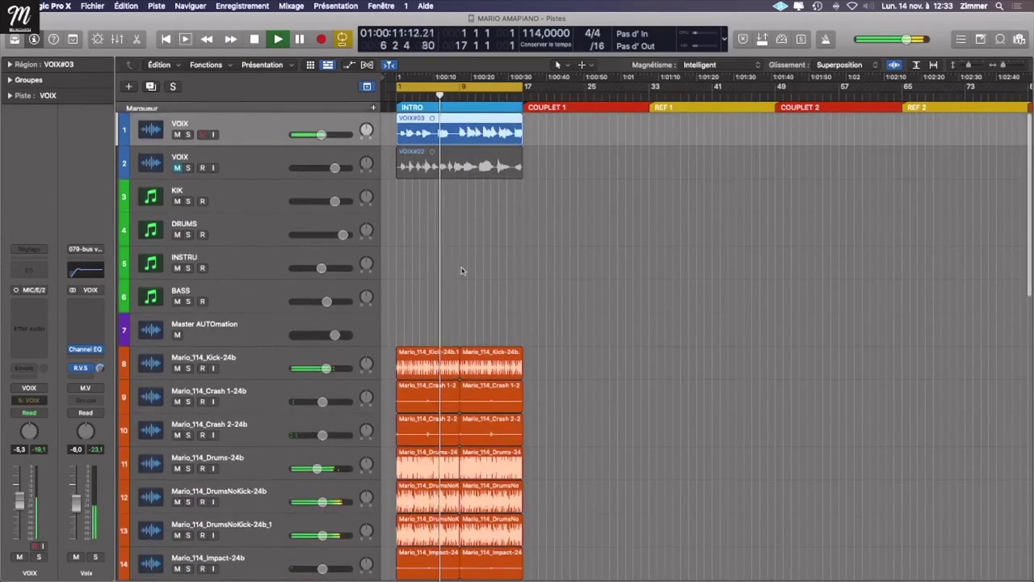
key(space)
Step: Load the Radio Effect channel strip setting on VOIX track 1
click(36, 252)
click(42, 258)
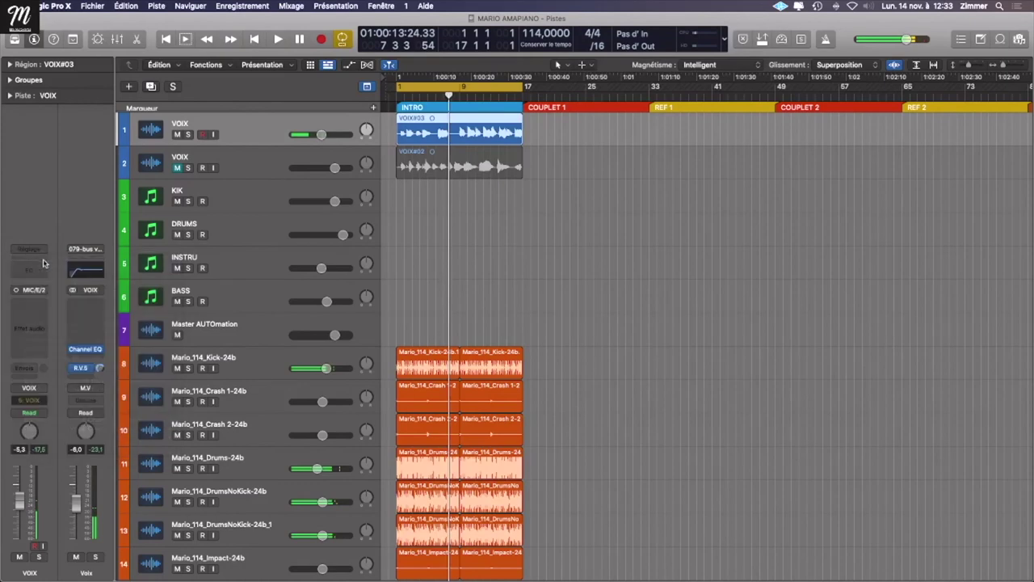
click(45, 252)
click(46, 259)
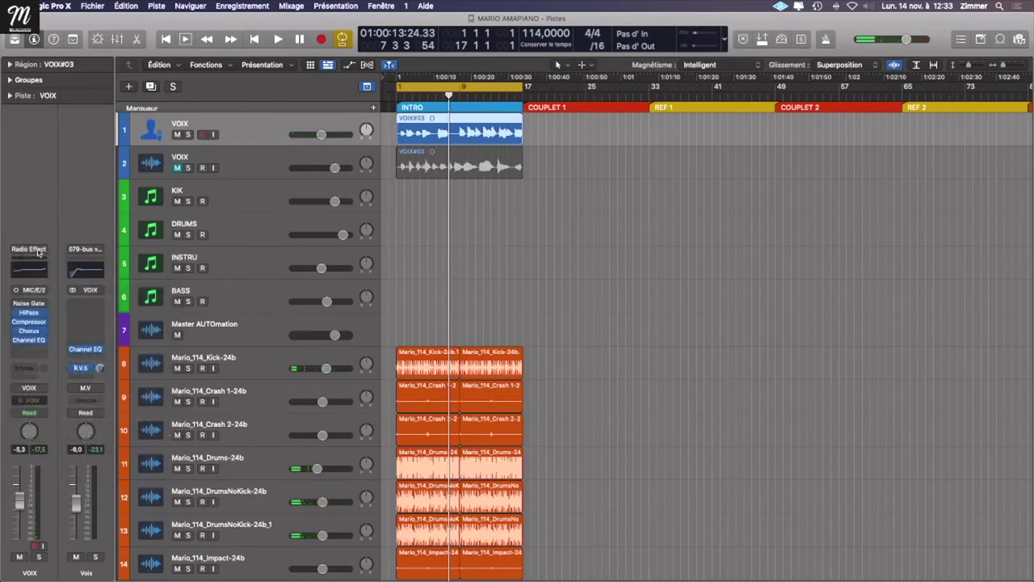
Step: Load the 032-ROBOT performance as the channel strip setting of VOIX track 1 and play the intro from the start
click(38, 251)
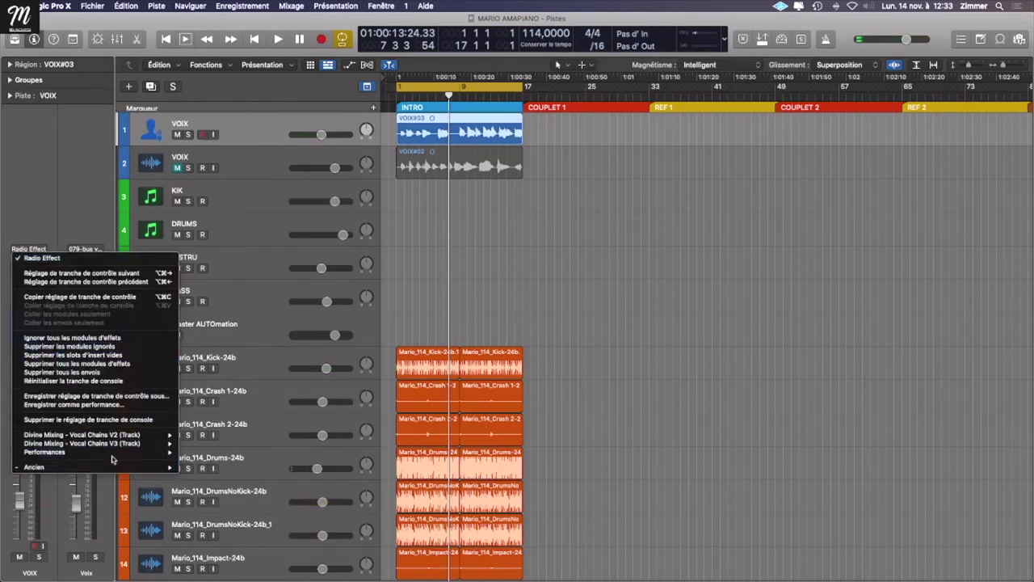
mouse_move(170, 452)
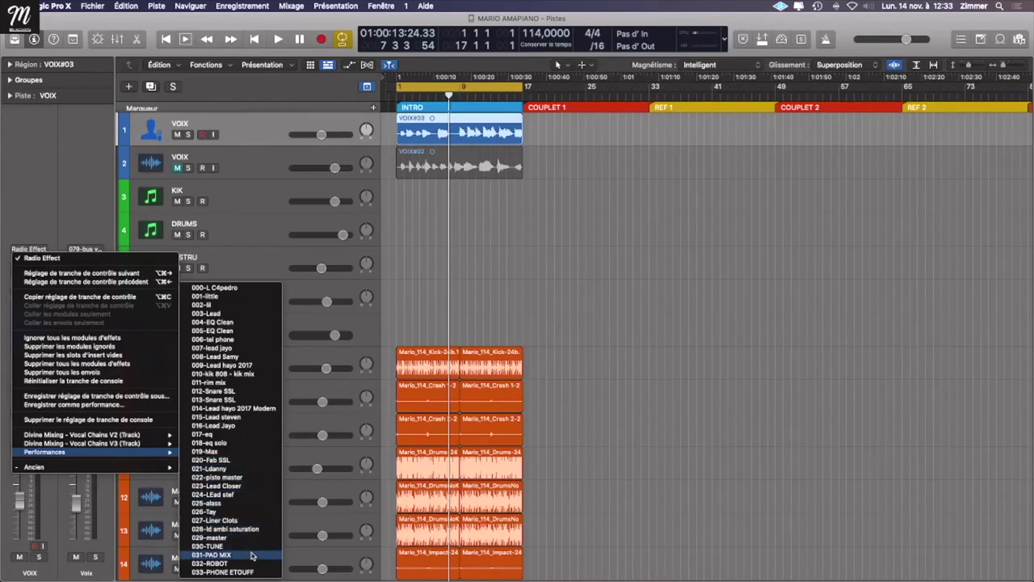
key(Escape)
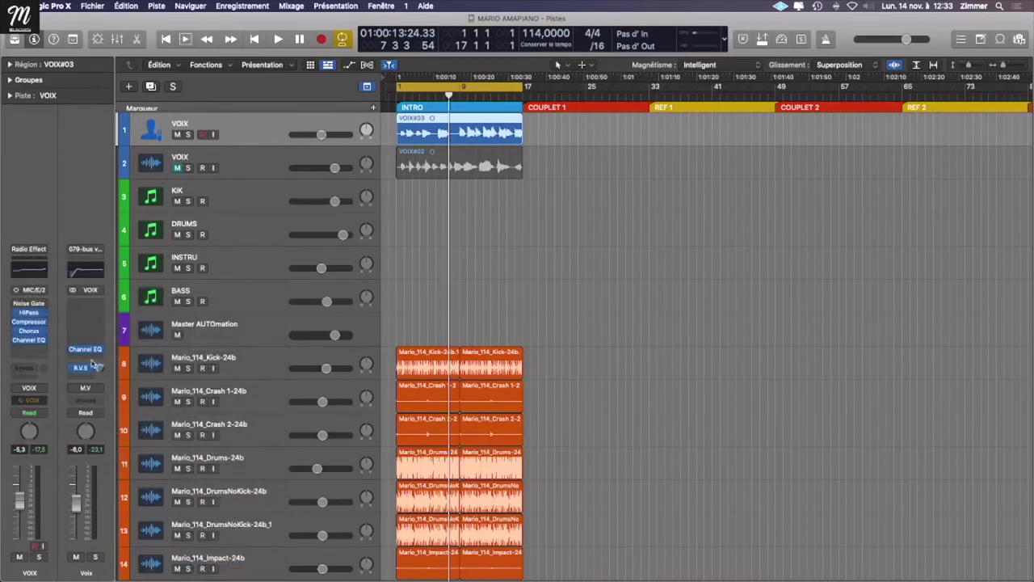
key(Return)
key(space)
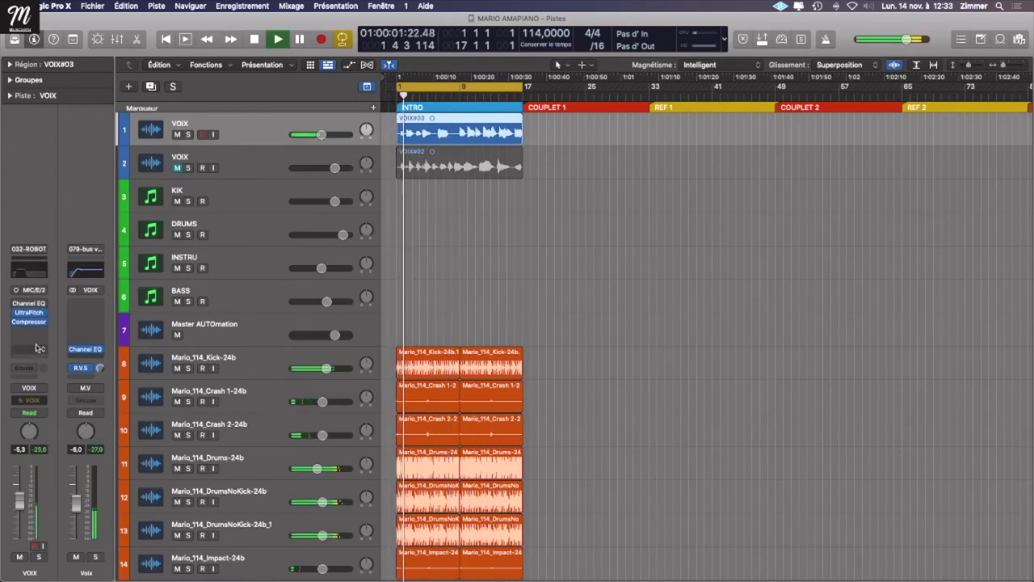
Step: Duplicate VOIX track 1 with its settings and copy the VOIX#03 region onto the new track at the intro's start
mouse_move(28, 305)
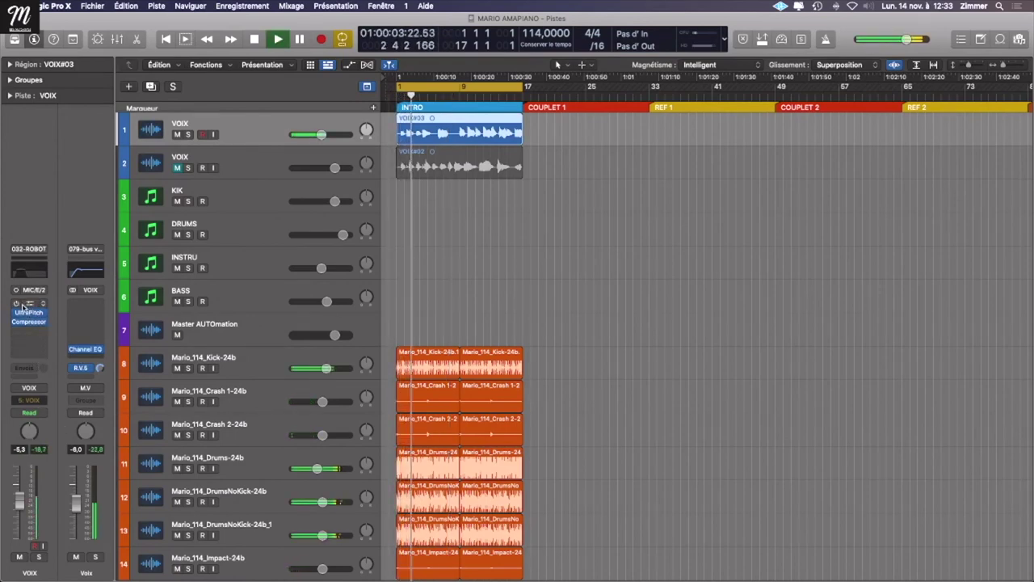
click(29, 249)
click(270, 155)
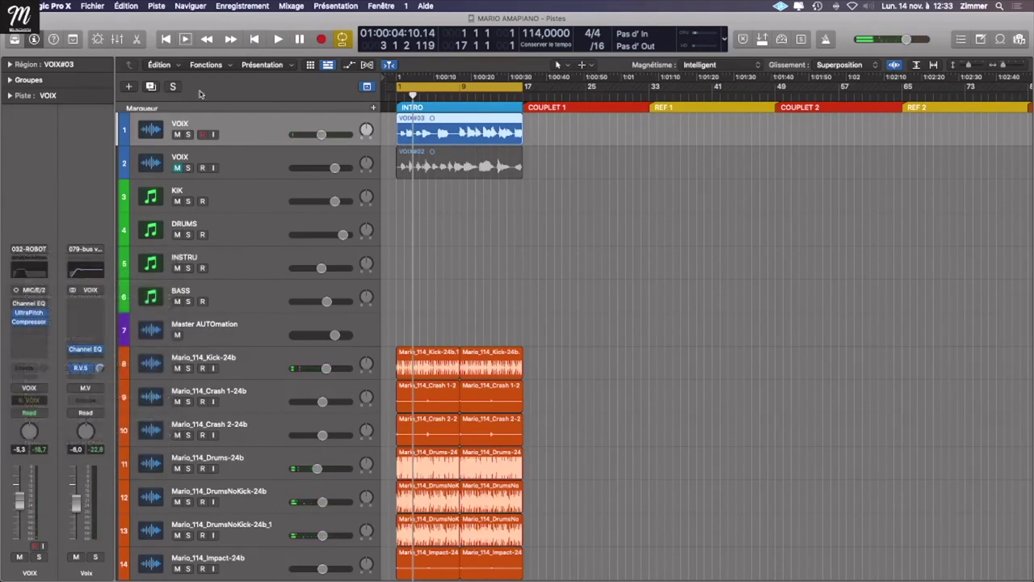
key(super+d)
drag(420, 130, 405, 167)
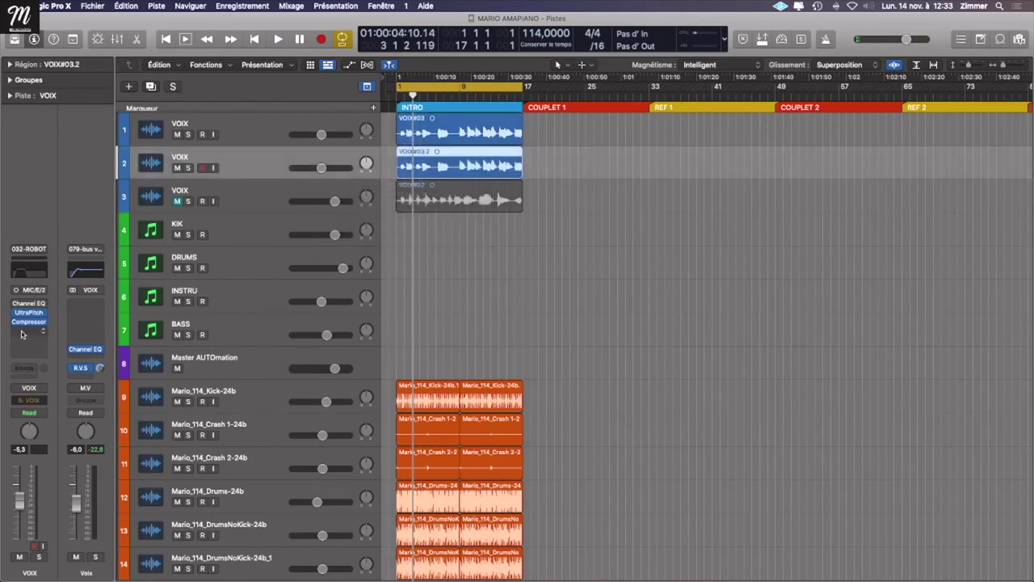
Step: Play the intro, bypass UltraPitch and Compressor on VOIX track 2, audition its Channel EQ on and off, and set VOIX track 1 to -8.8 dB
key(space)
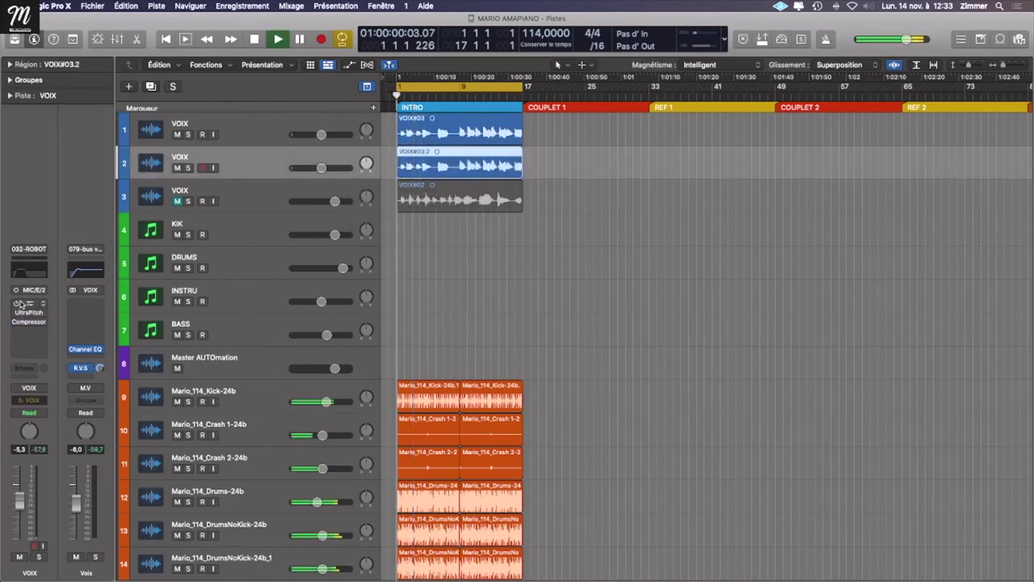
click(28, 302)
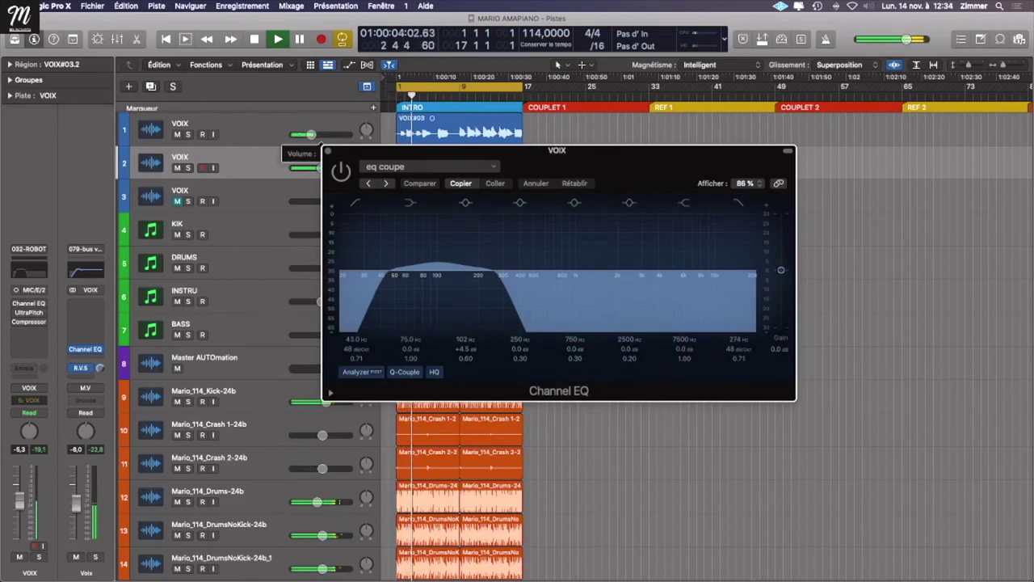
drag(356, 169, 566, 176)
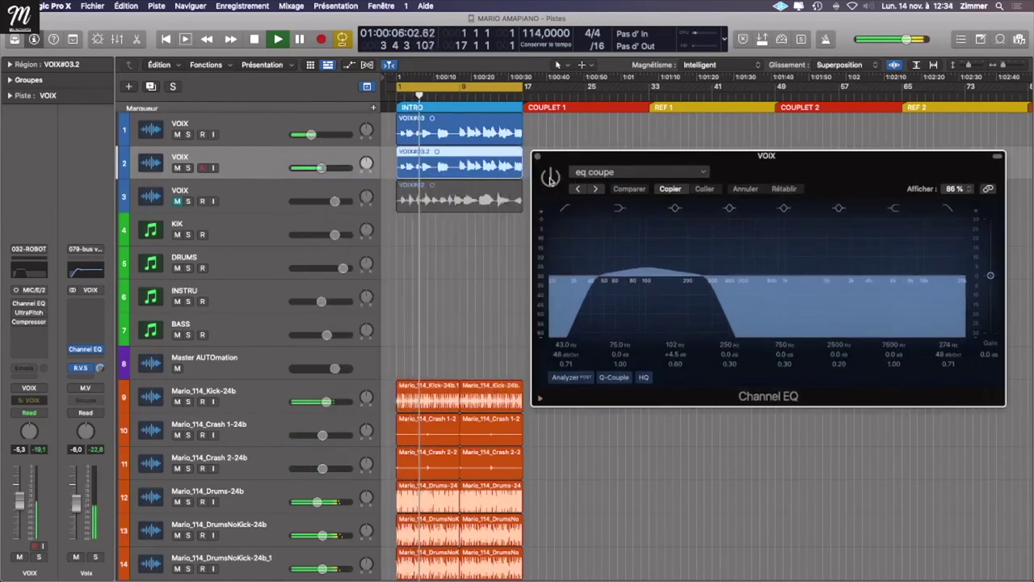
click(549, 176)
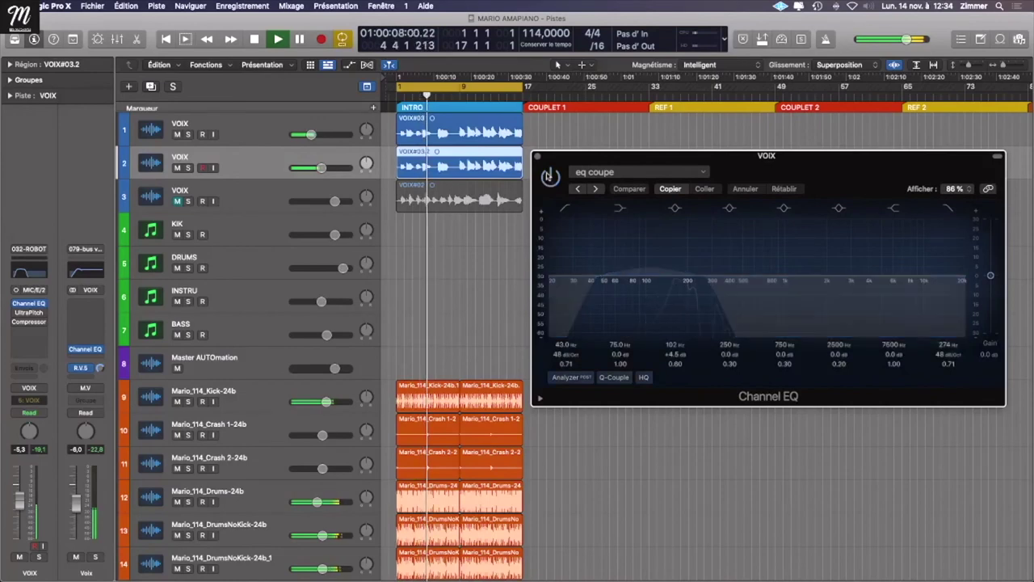
click(535, 155)
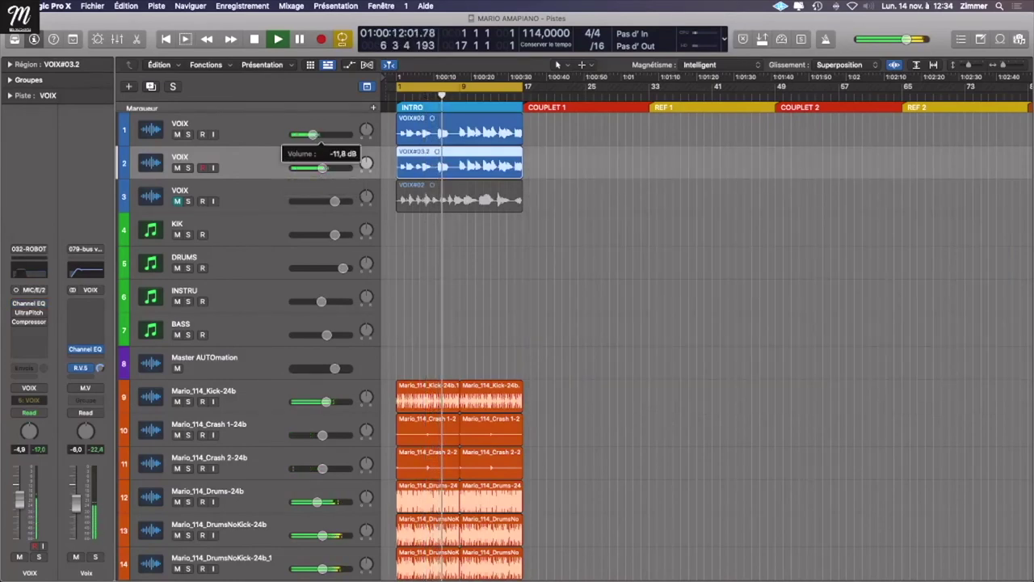
drag(312, 134, 317, 134)
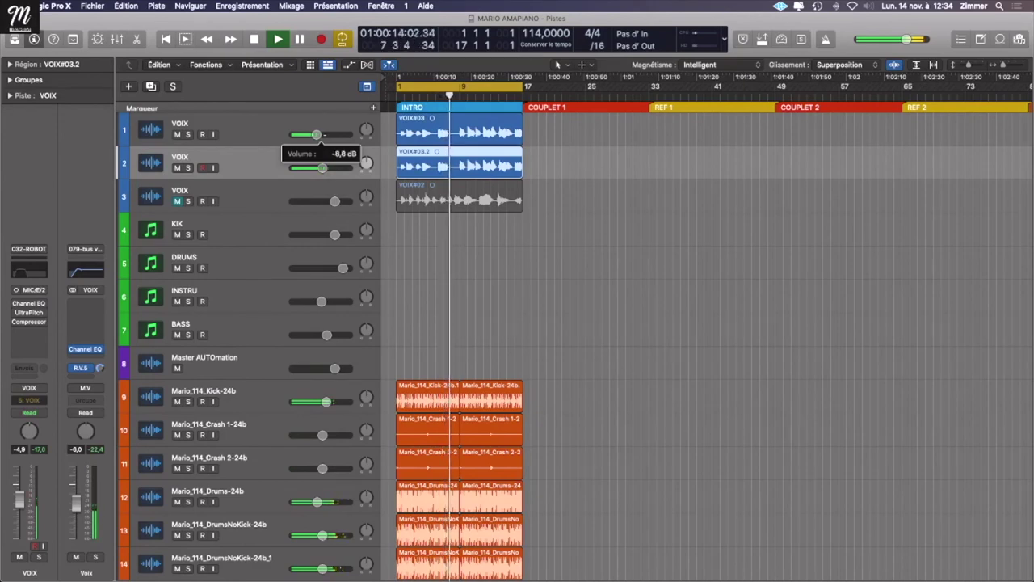
Step: Insert FabFilter Pro-R after the Compressor on VOIX track 2 and lower its Mix
click(39, 331)
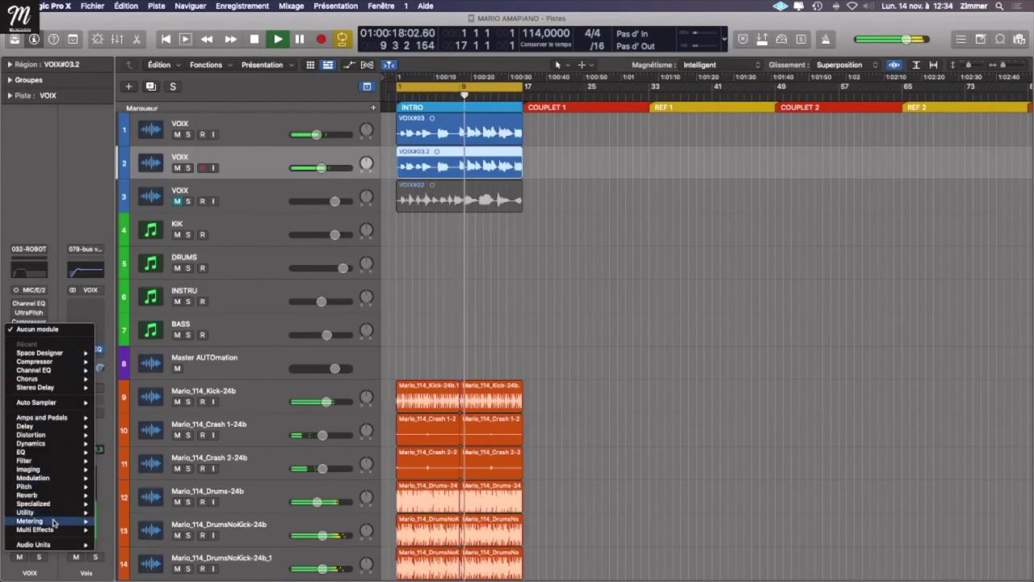
mouse_move(56, 530)
mouse_move(36, 544)
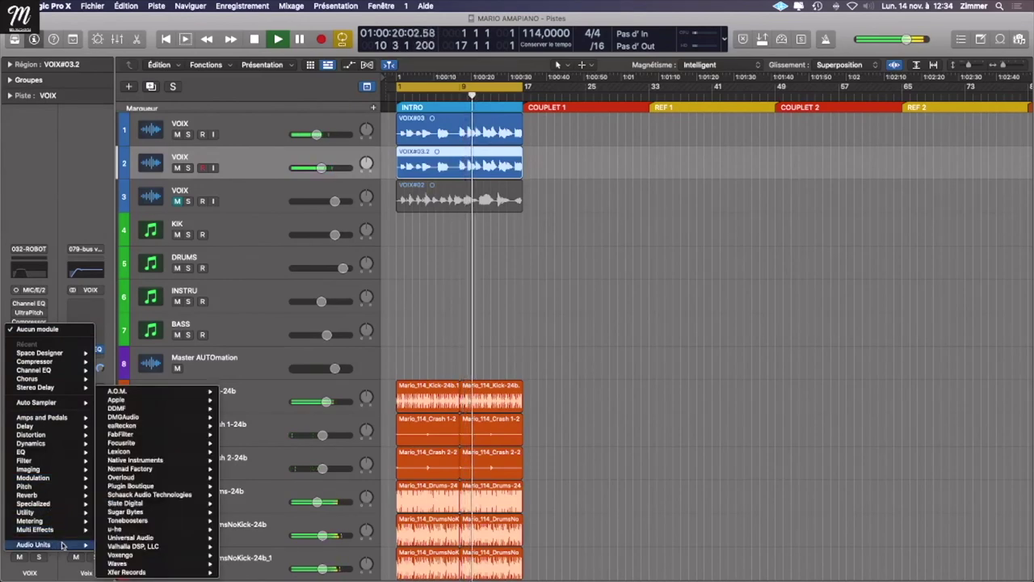
mouse_move(152, 443)
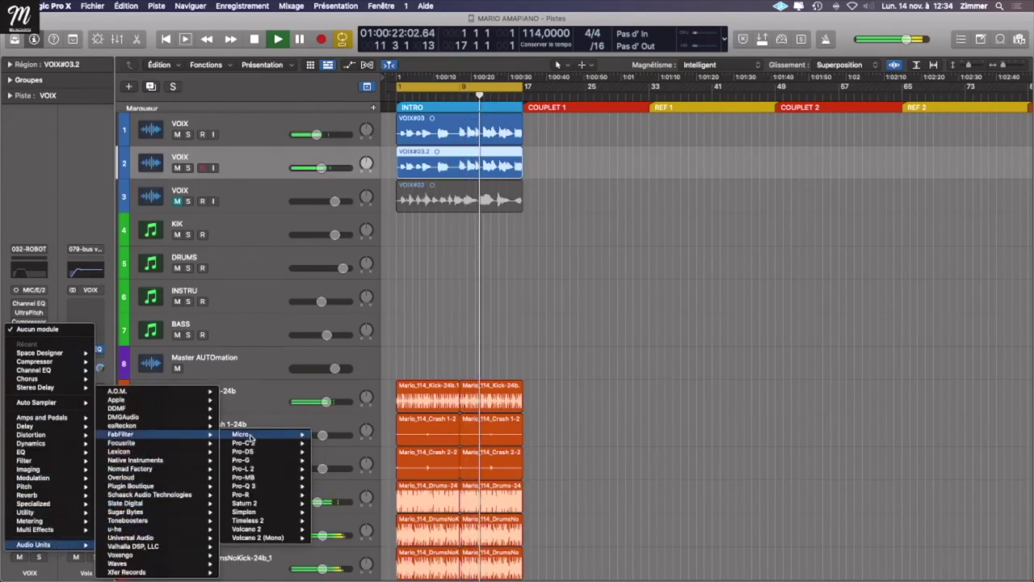
click(246, 495)
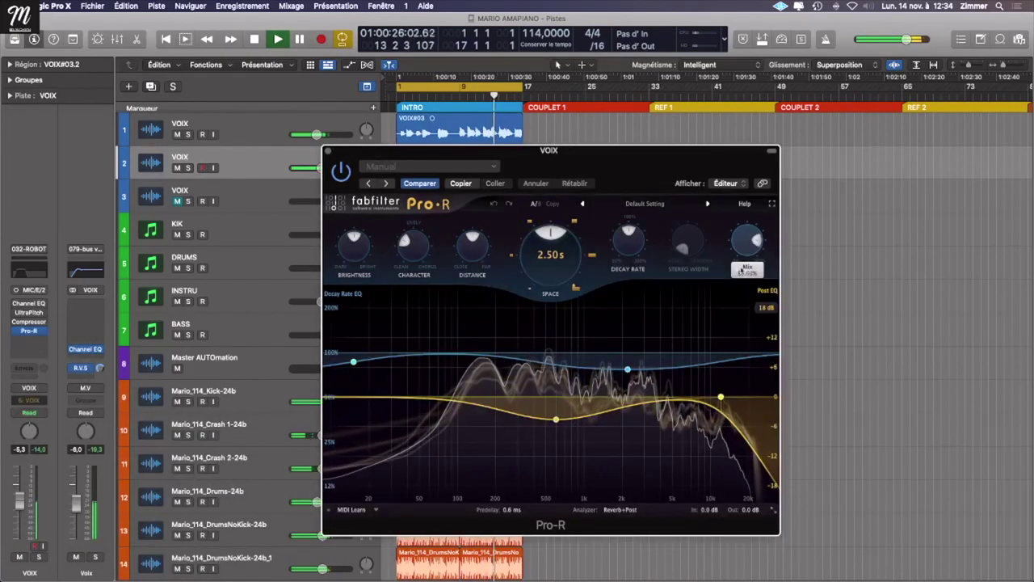
drag(743, 247, 742, 334)
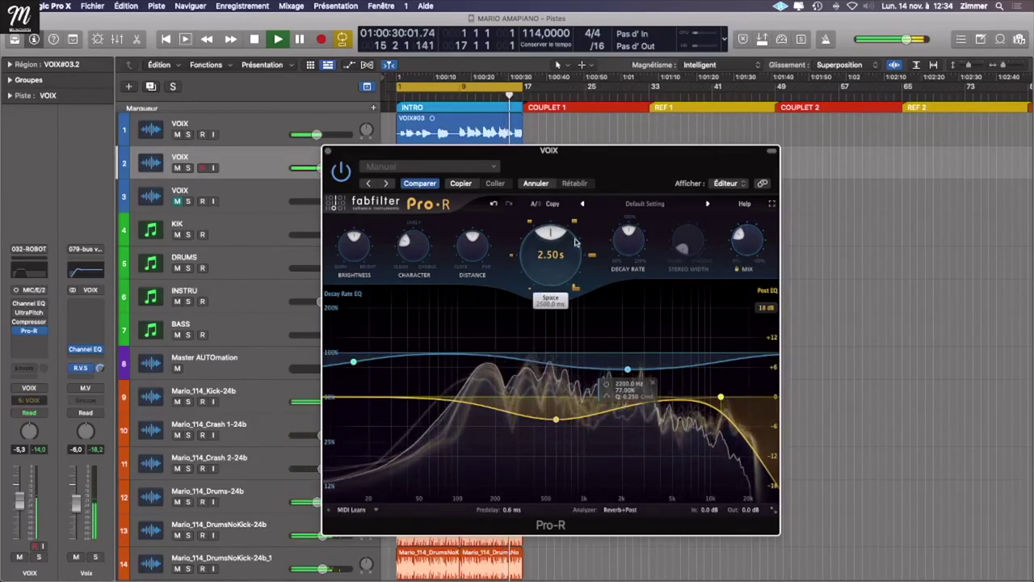
mouse_move(744, 236)
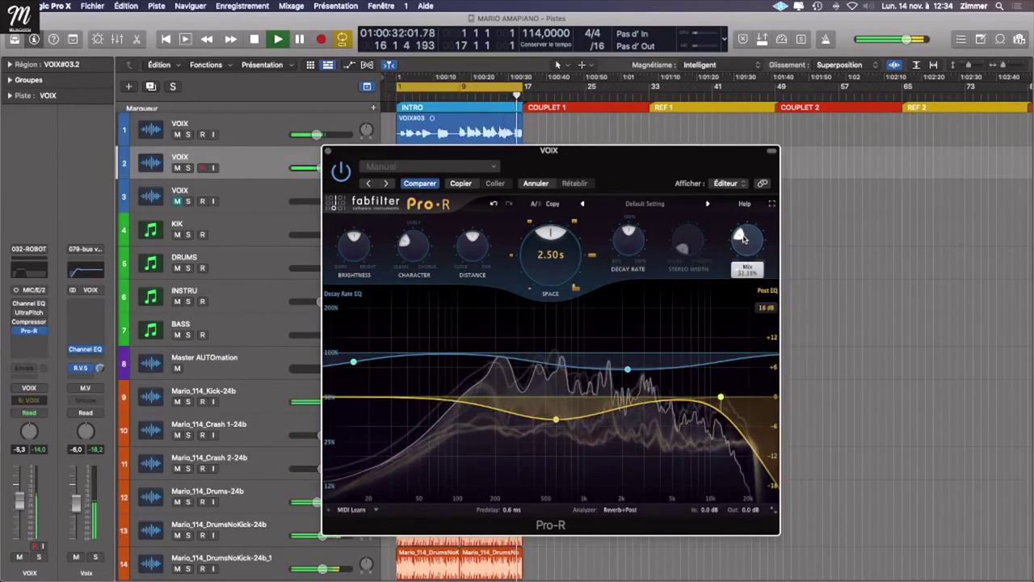
click(326, 151)
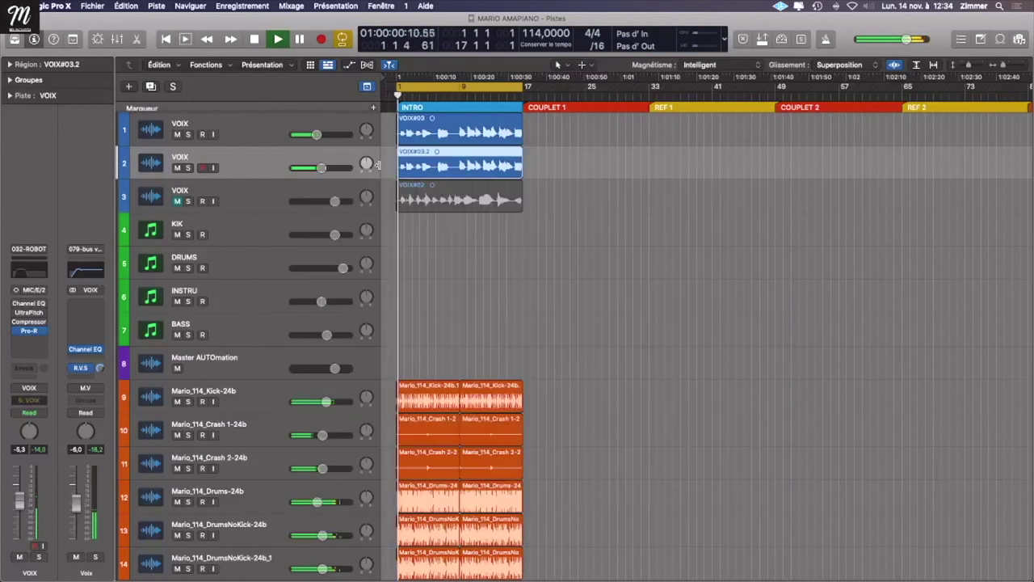
Step: Pan VOIX track 2 to +14 and track 1 to the opposite side, and unmute VOIX track 3 at -7.2 dB
drag(366, 130, 366, 153)
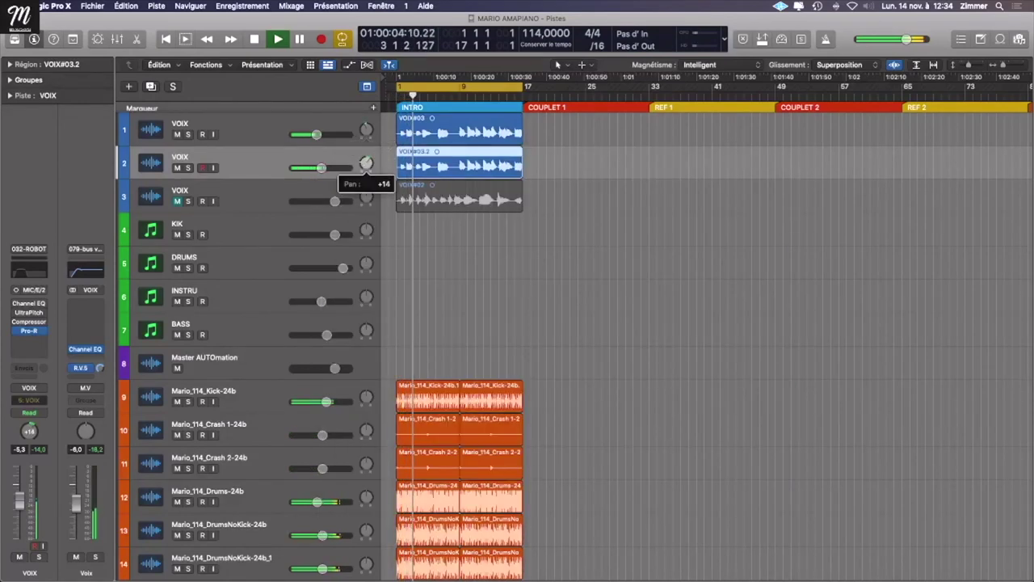
click(177, 201)
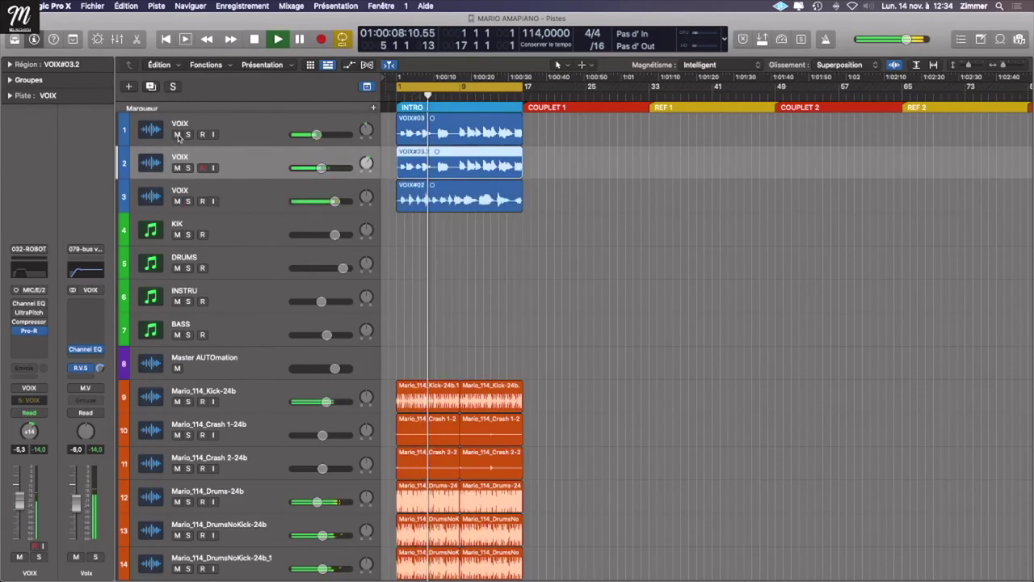
drag(334, 201, 317, 202)
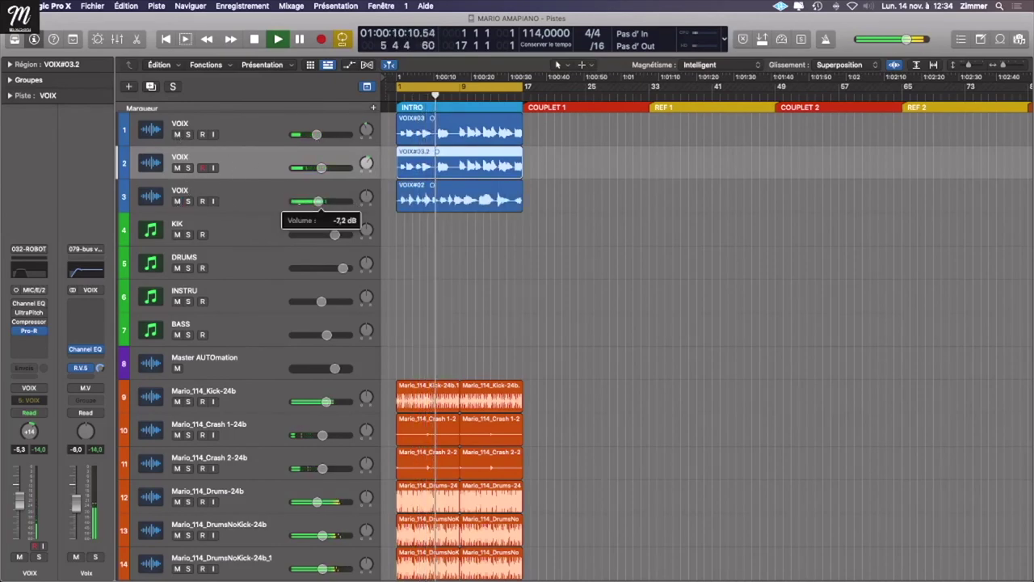
click(243, 204)
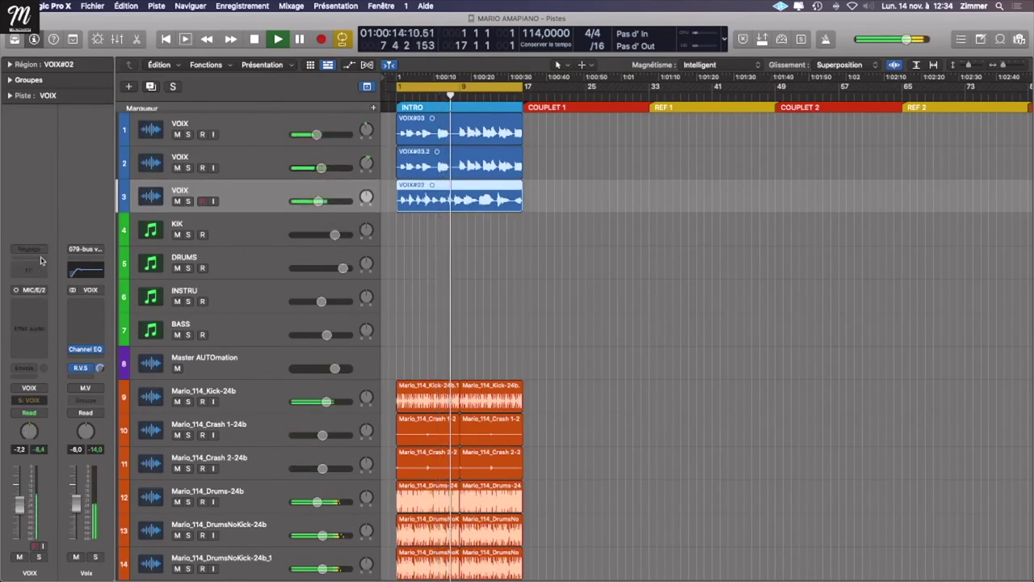
click(33, 367)
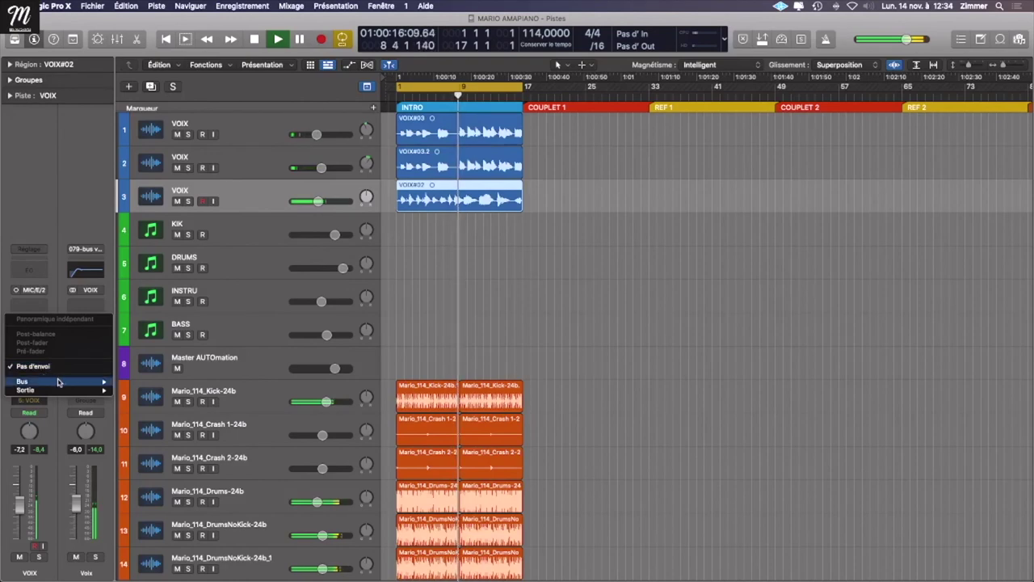
key(Escape)
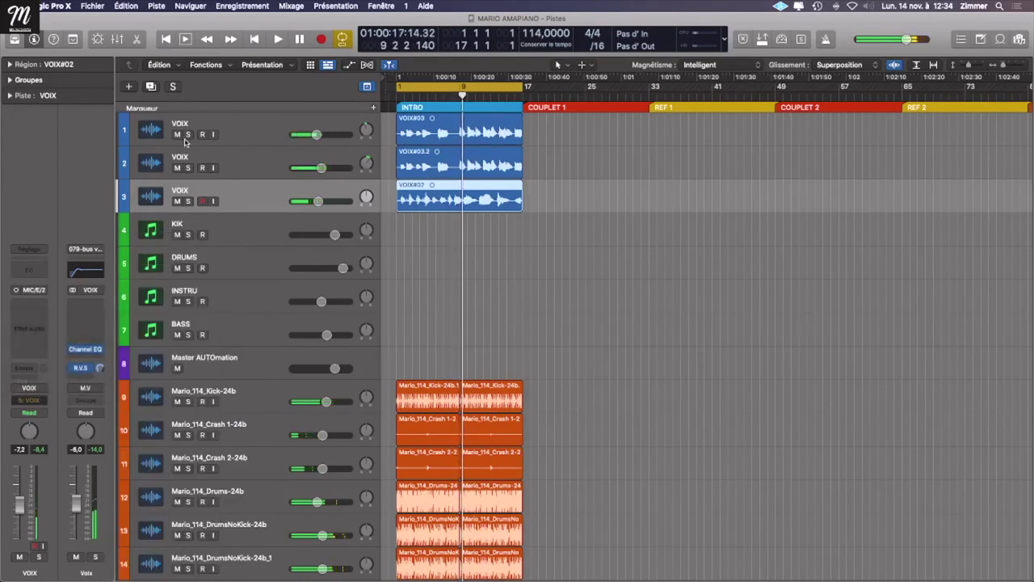
Step: Mute VOIX tracks 1 and 2 and load the 006-tel phone performance as the channel strip setting of VOIX track 3
click(177, 134)
click(177, 167)
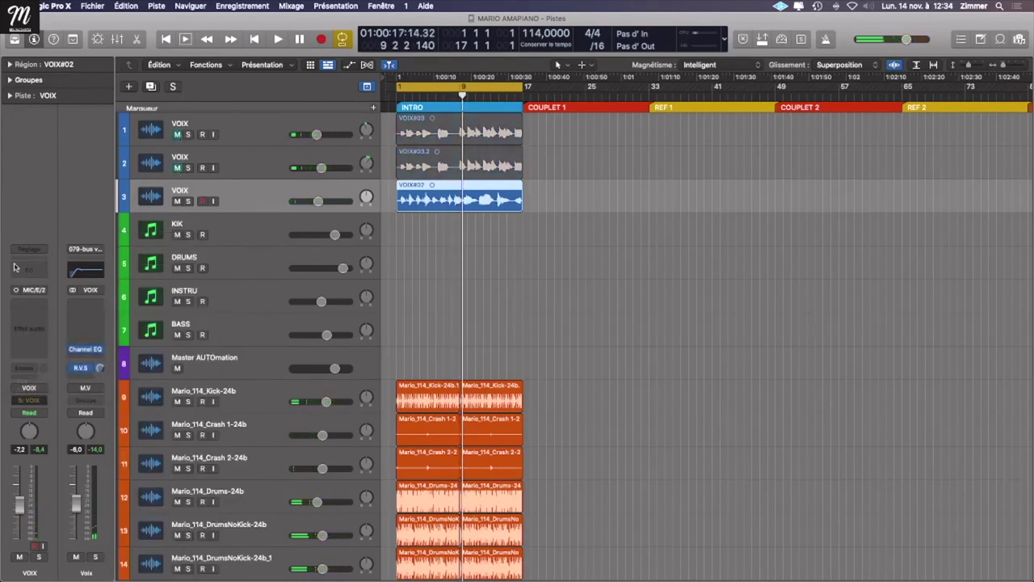
click(43, 251)
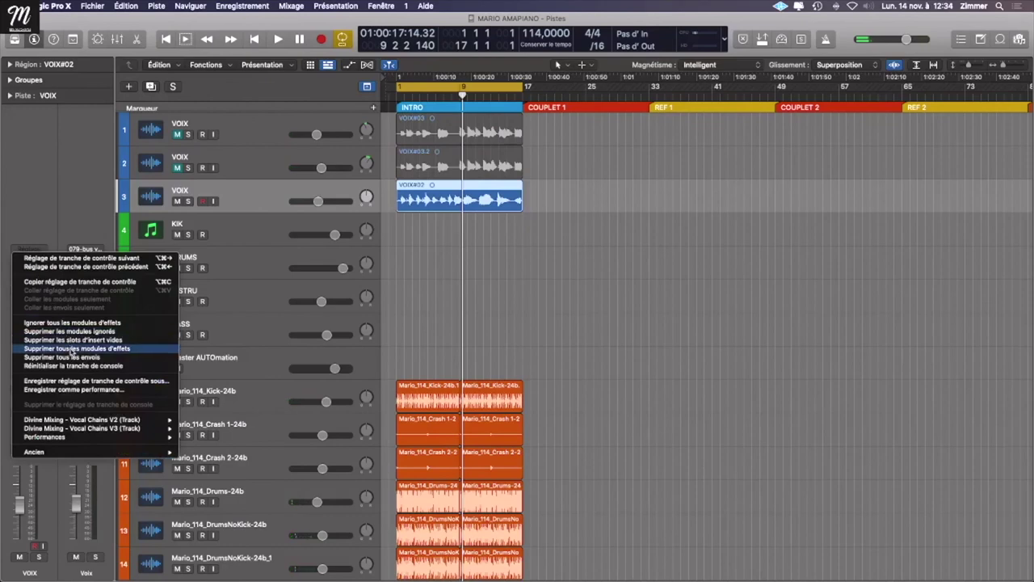
mouse_move(137, 454)
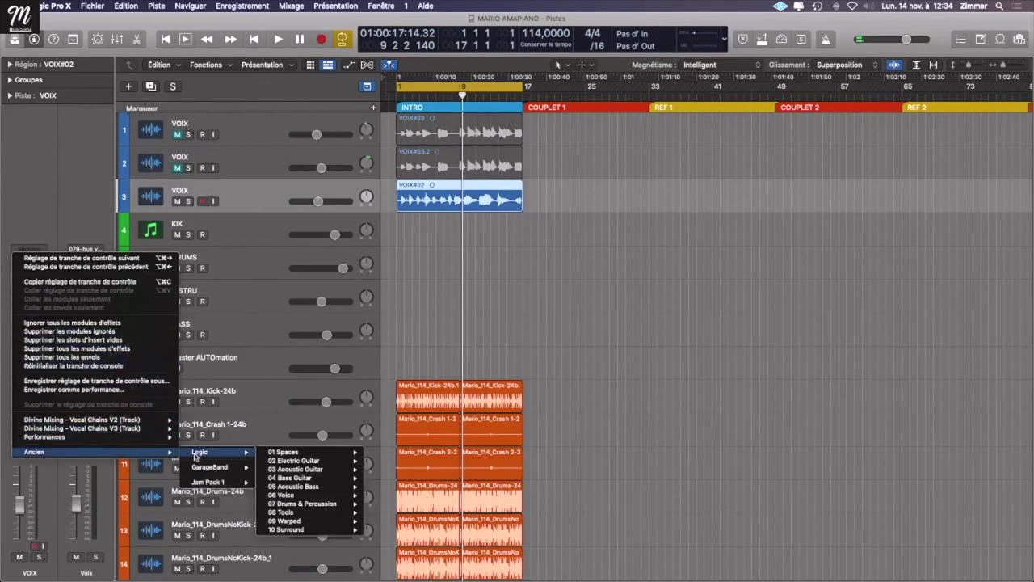
mouse_move(146, 437)
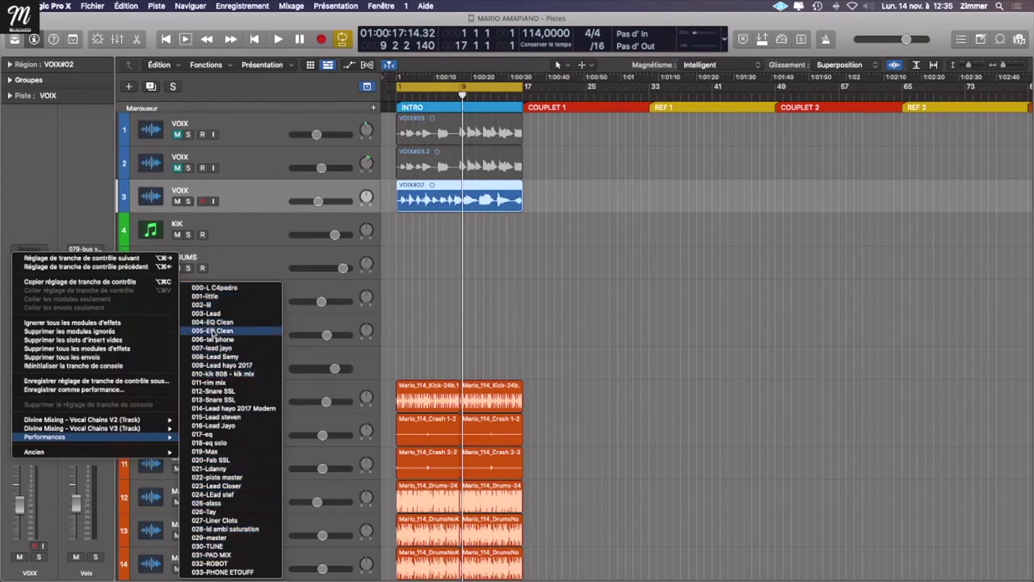
click(214, 339)
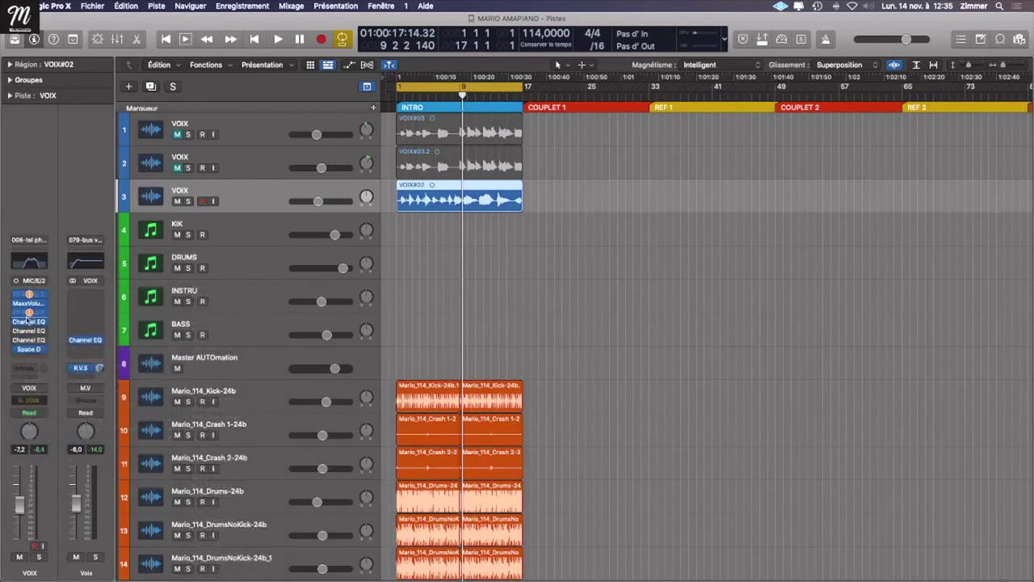
Step: Remove the two unavailable FF Pro-Q 2 modules from the channel strip of VOIX track 3
click(45, 313)
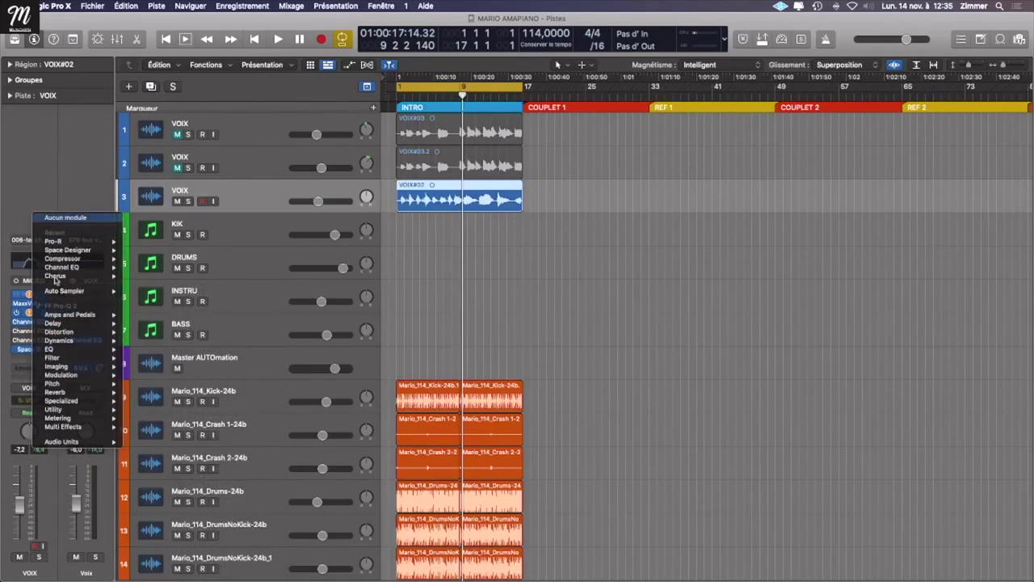
click(65, 212)
click(43, 299)
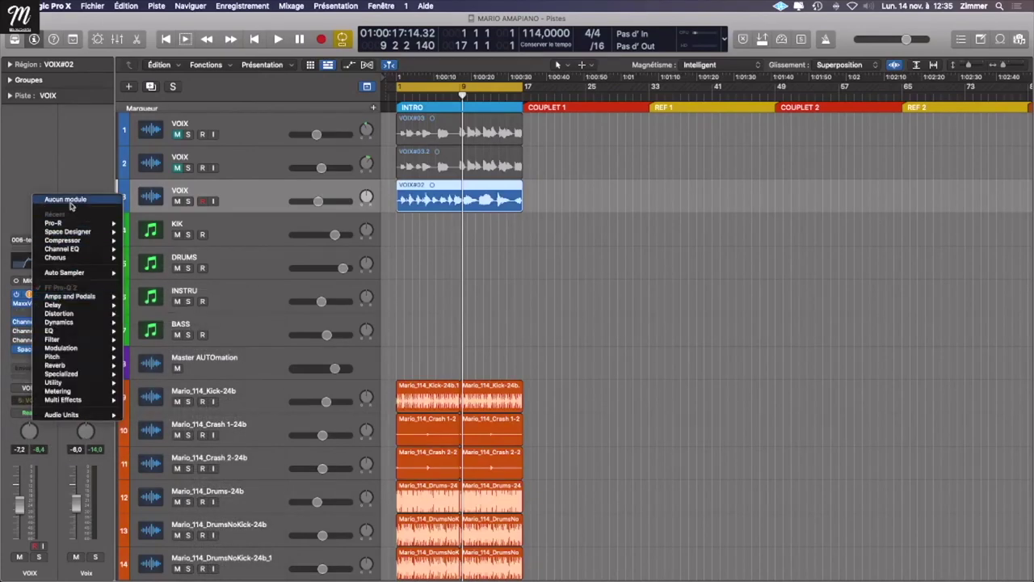
click(70, 202)
Step: Insert a mono FabFilter Pro-Q 3 in the first effect slot of VOIX track 3
click(44, 294)
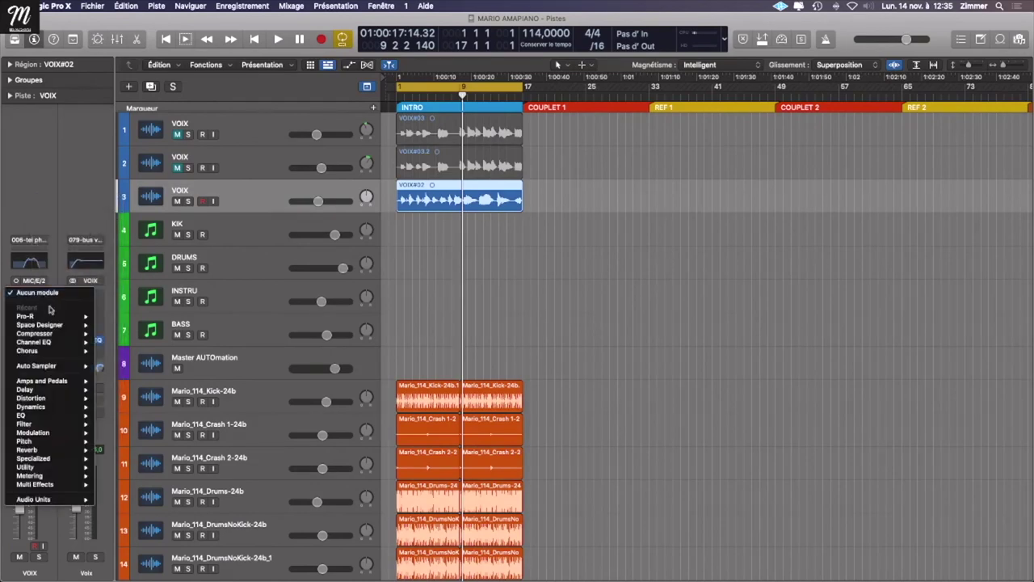
mouse_move(68, 502)
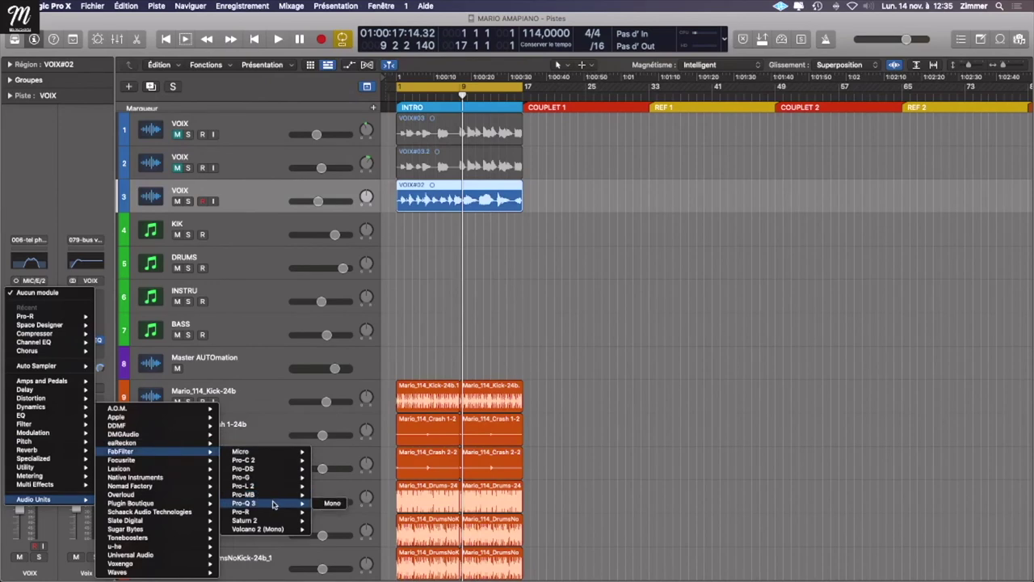
click(335, 503)
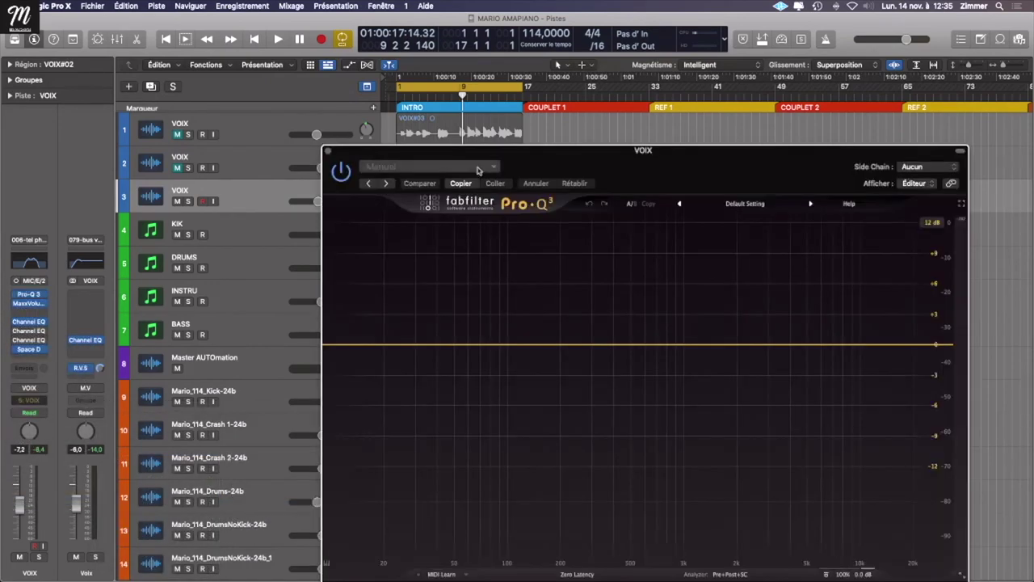
Step: Load the Phone preset from the V1 Preset Folder in the Pro-Q 3 on VOIX track 3
click(477, 169)
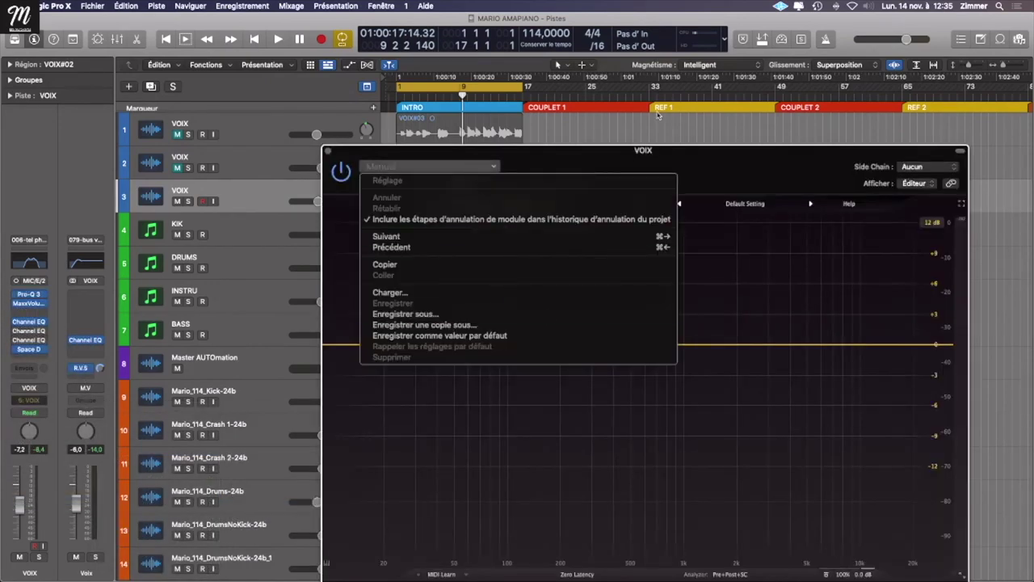
click(697, 146)
click(725, 204)
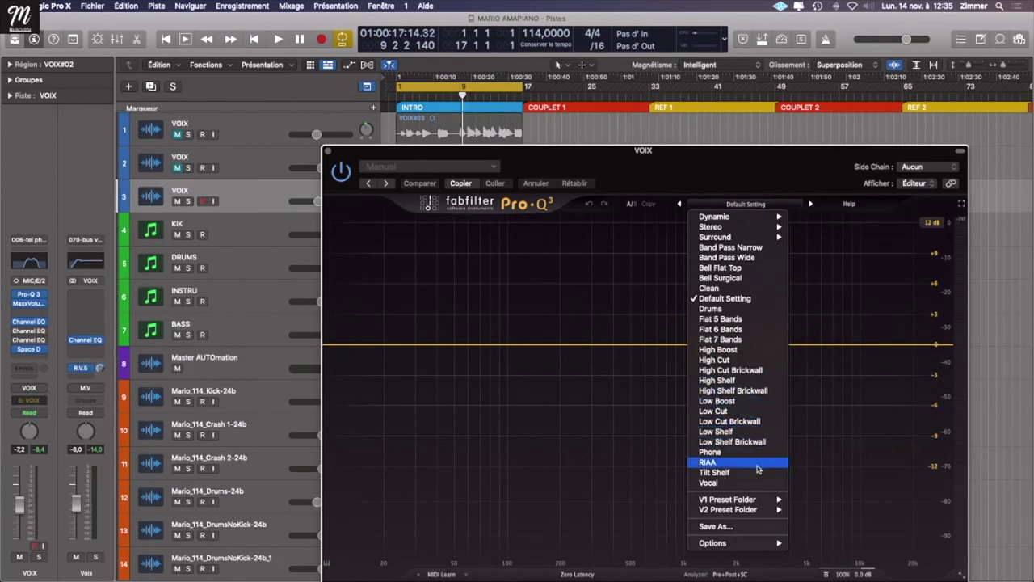
mouse_move(759, 500)
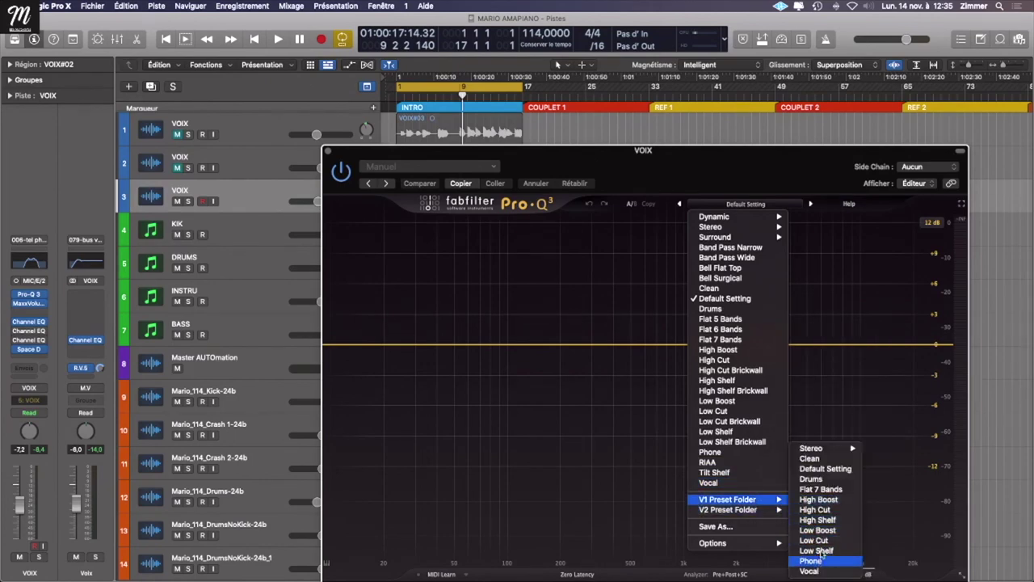
click(811, 560)
Step: Play the intro with VOIX track 3 soloed and lower its volume to -16.2 dB
key(space)
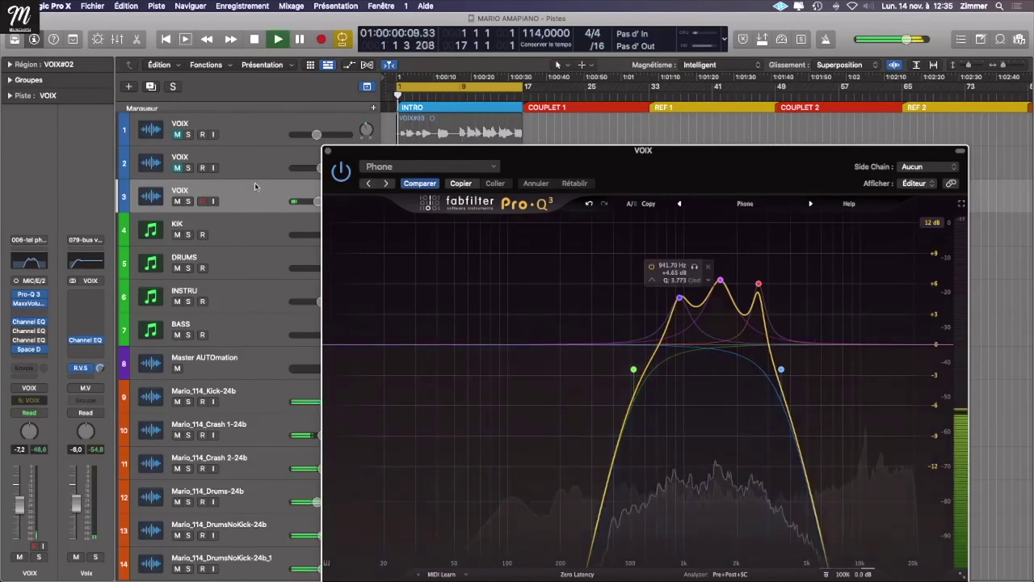
key(s)
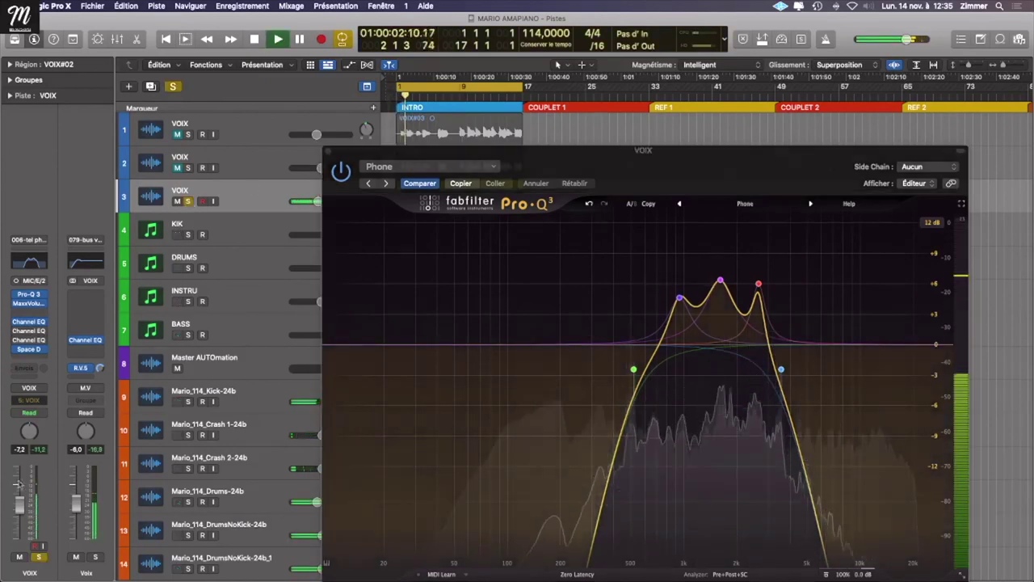
click(27, 372)
click(50, 320)
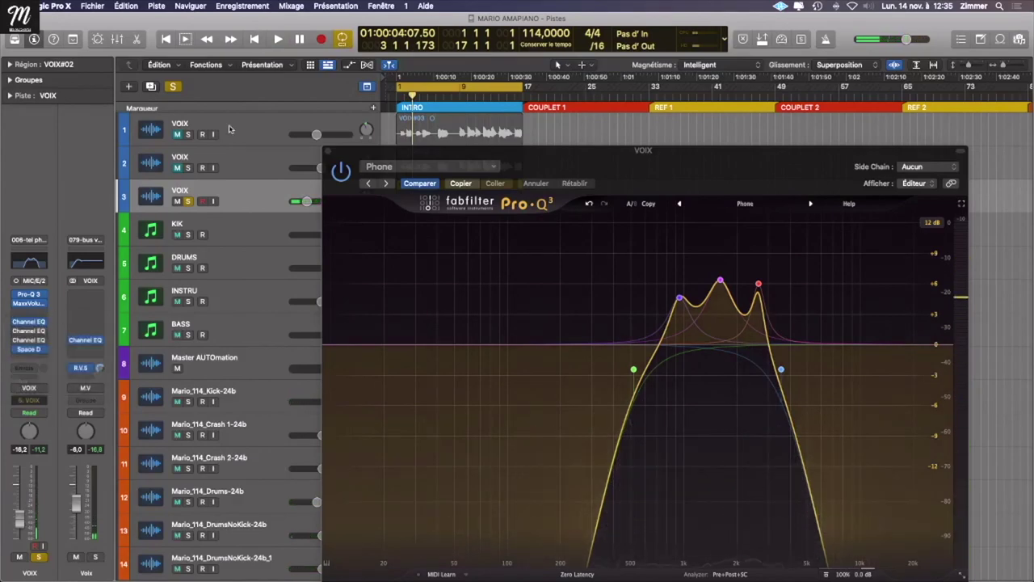
Step: Send VOIX track 3 to Bus 7 and load the 008-dl ambi performance on the Bus 7 auxiliary channel
click(25, 368)
mouse_move(33, 381)
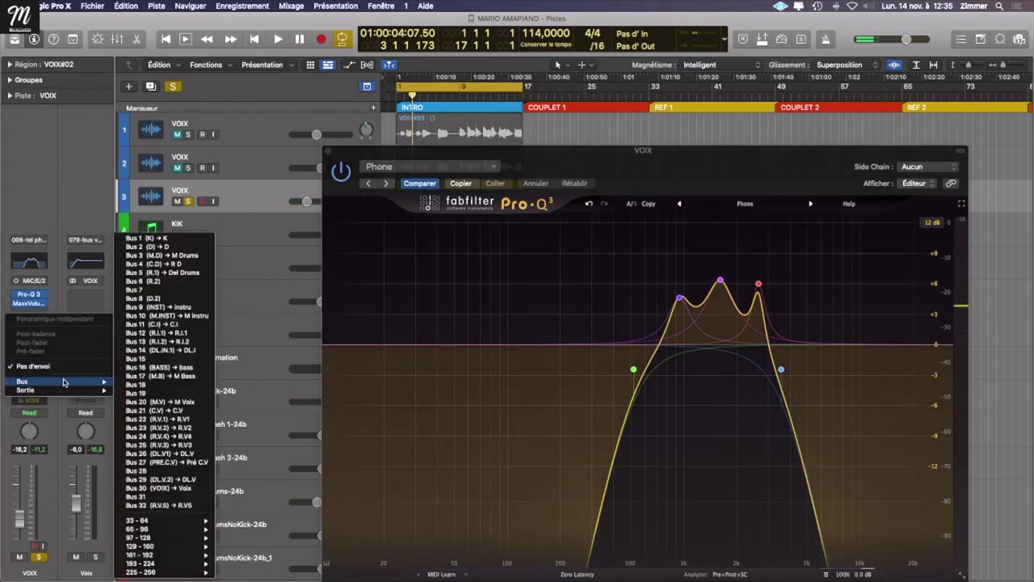
click(159, 289)
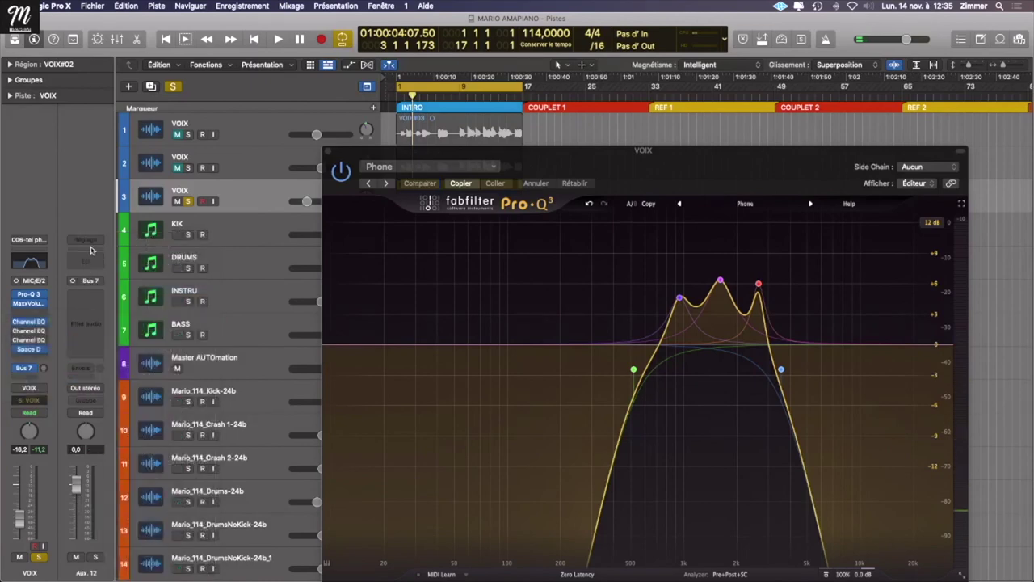
click(92, 243)
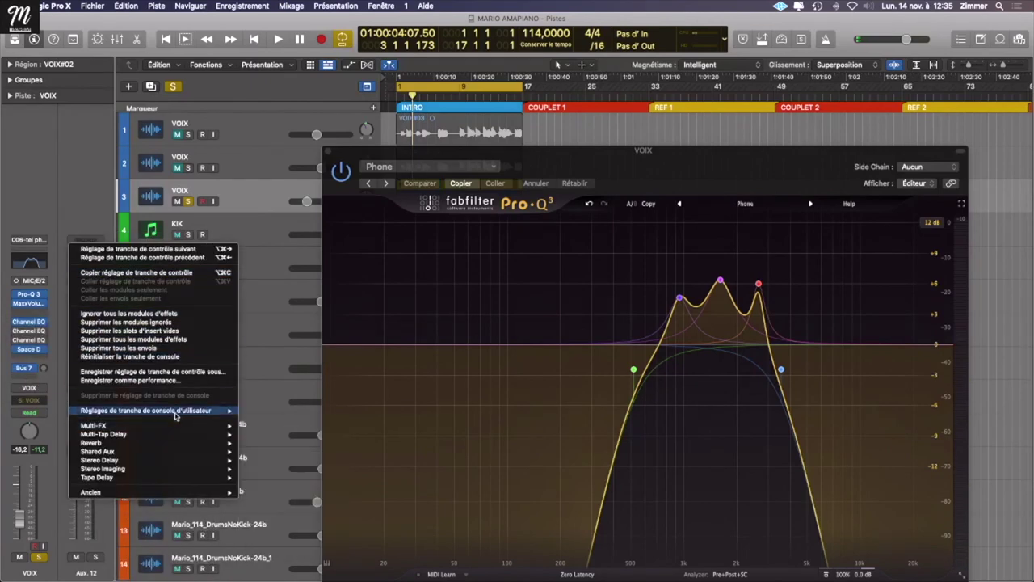
mouse_move(233, 411)
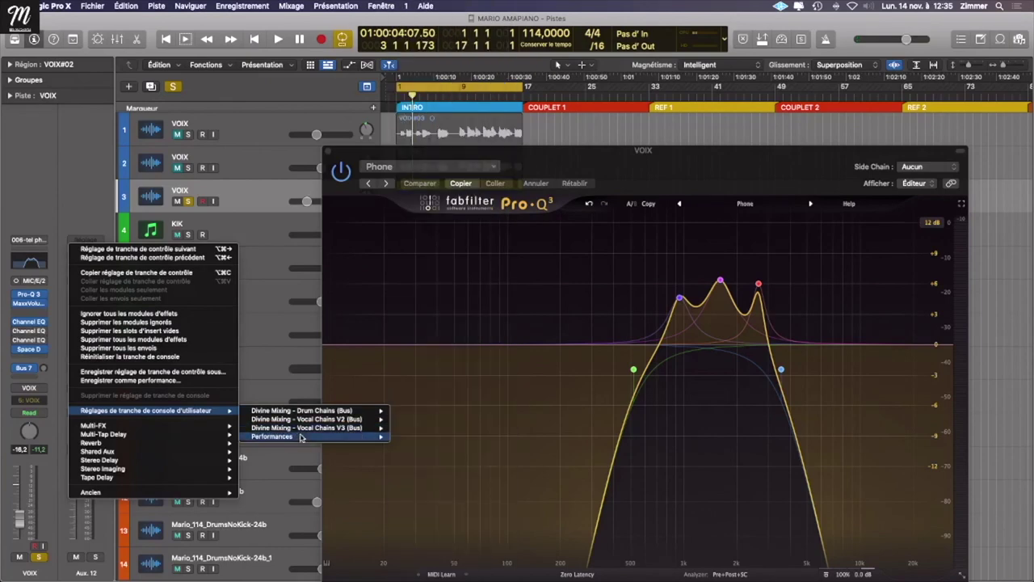
mouse_move(306, 437)
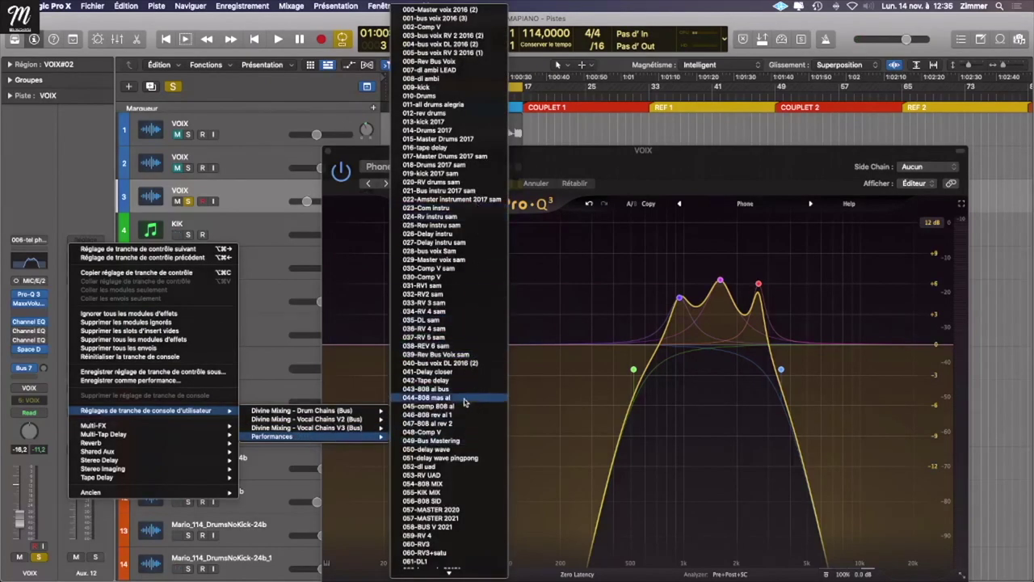
scroll(472, 420, down, 1)
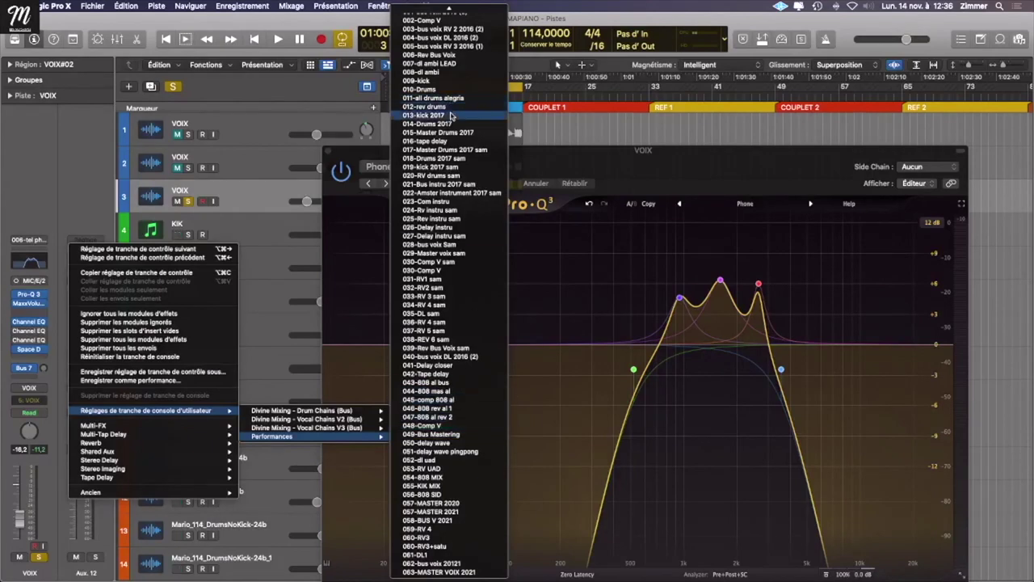
click(41, 501)
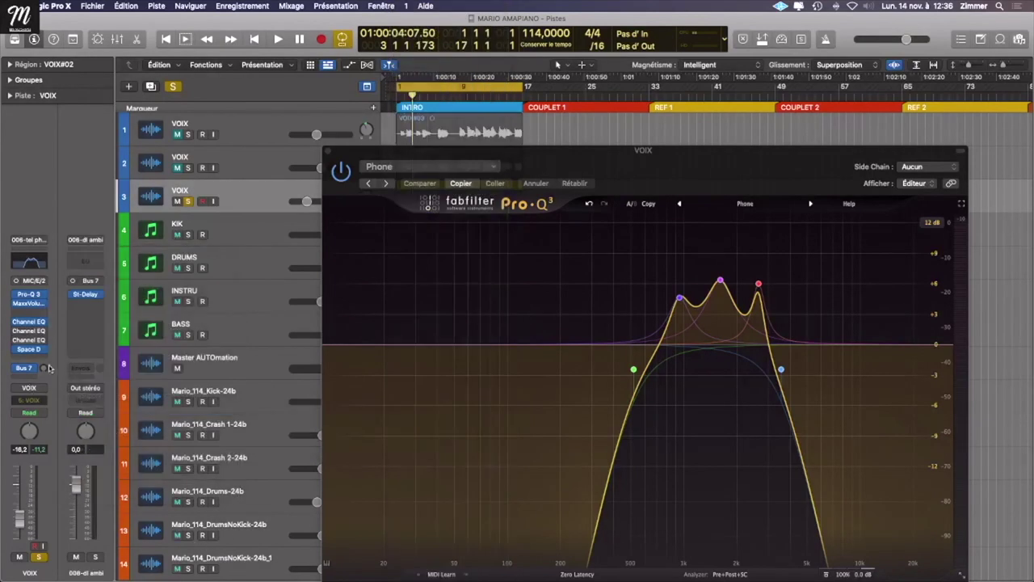
Step: During playback, set the Bus 7 send to about -7.3 dB, VOIX track 3's pan to +27 and the delay auxiliary's volume to -2.1 dB
key(space)
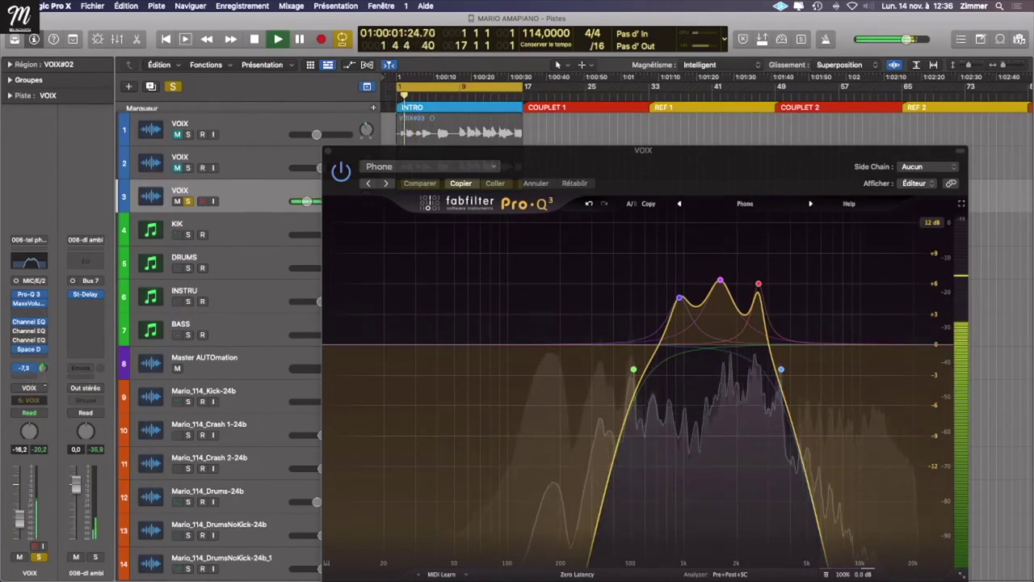
drag(76, 484, 77, 501)
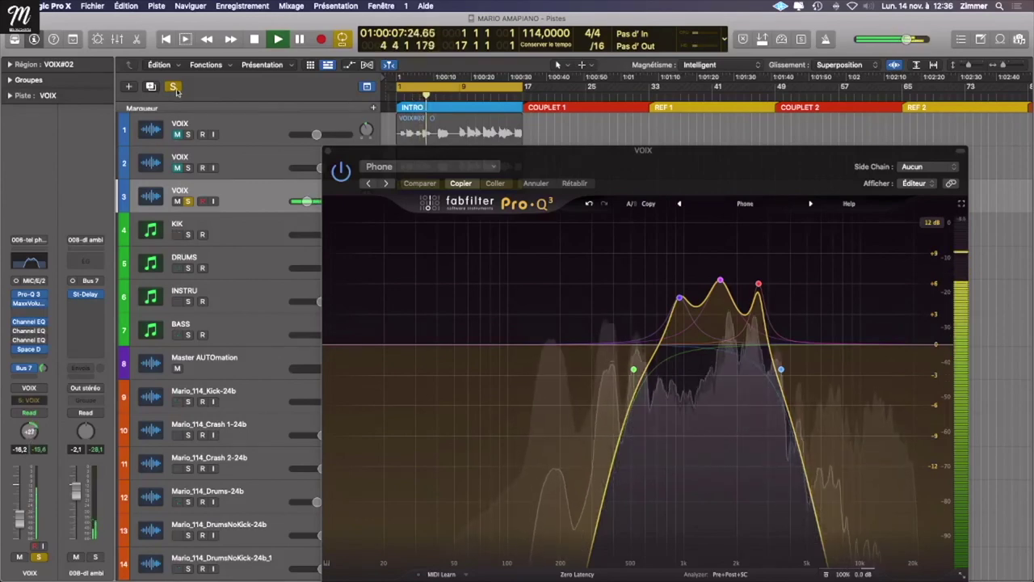
Step: Unsolo VOIX track 3, unmute VOIX tracks 1 and 2, close the equalizer and lower track 3 to -21.0 dB with pan +28
key(s)
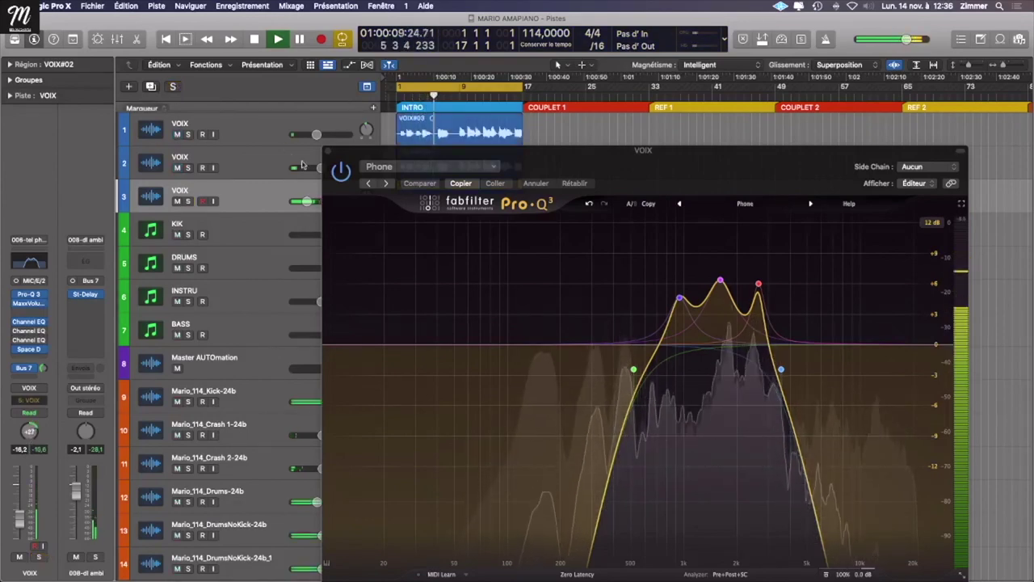
click(329, 151)
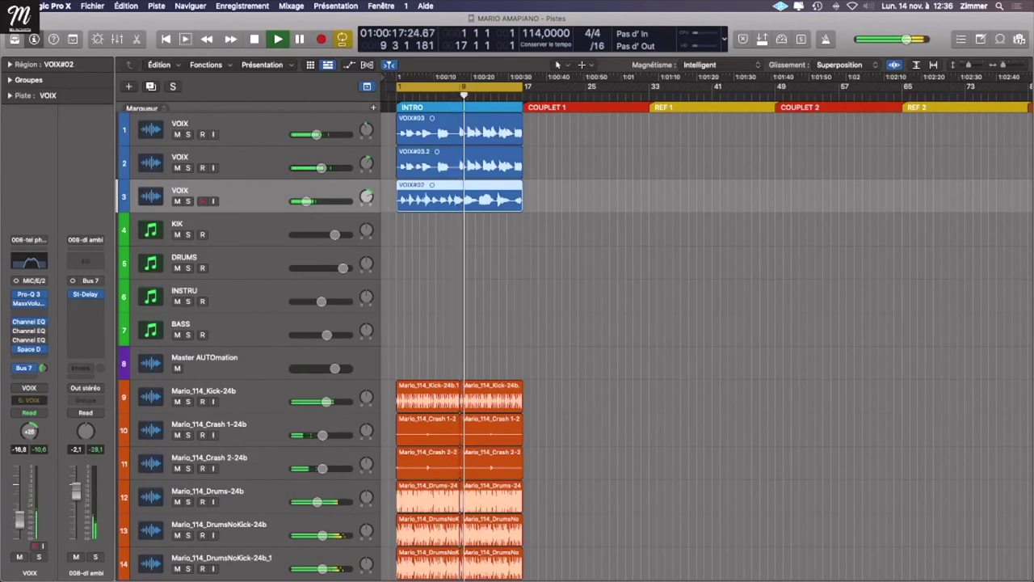
drag(26, 521, 28, 532)
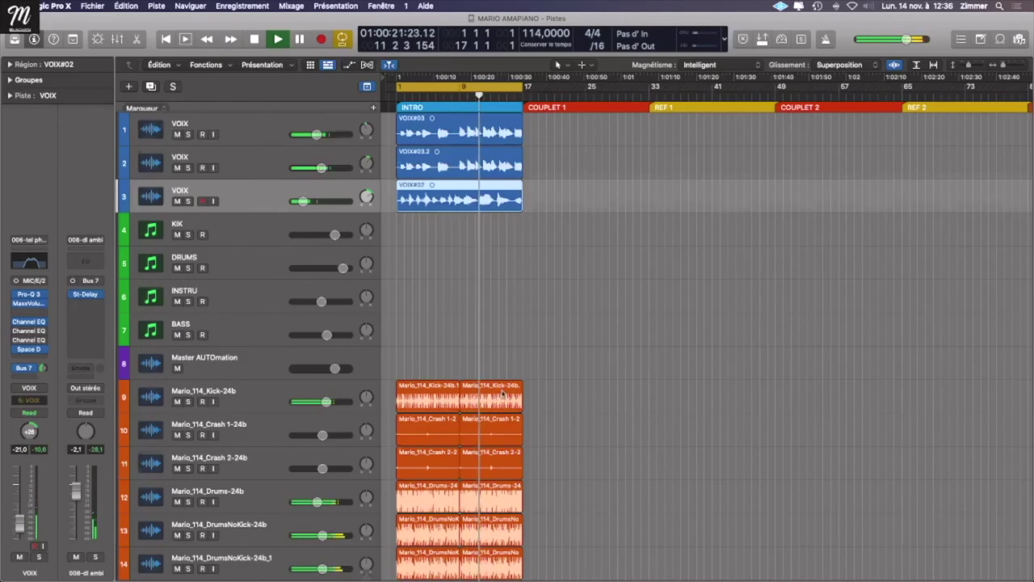
Step: Show all tracks in the mixer, mute VOIX track 3 during playback, then close the mixer and stop playback
key(super+Up)
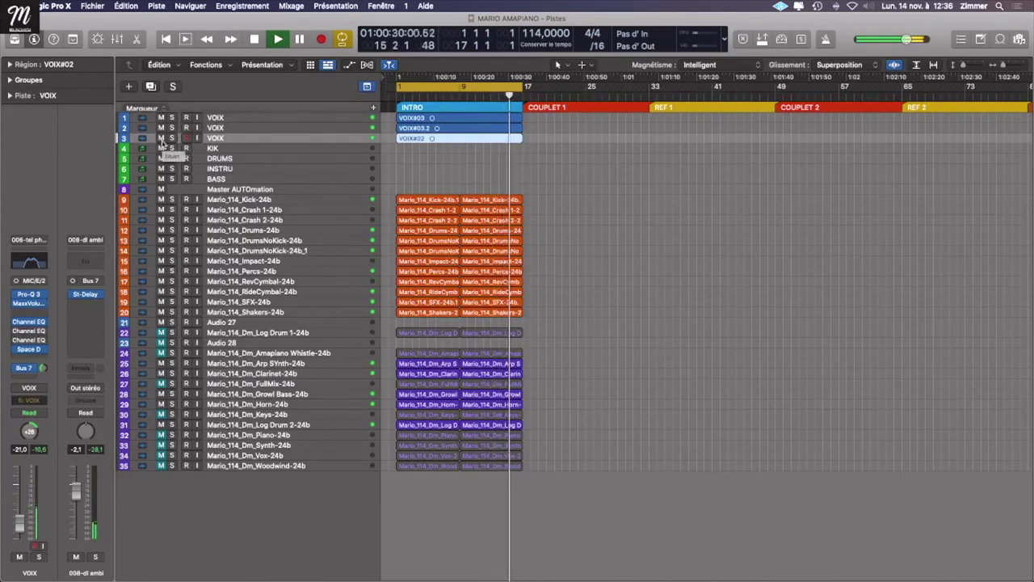
key(x)
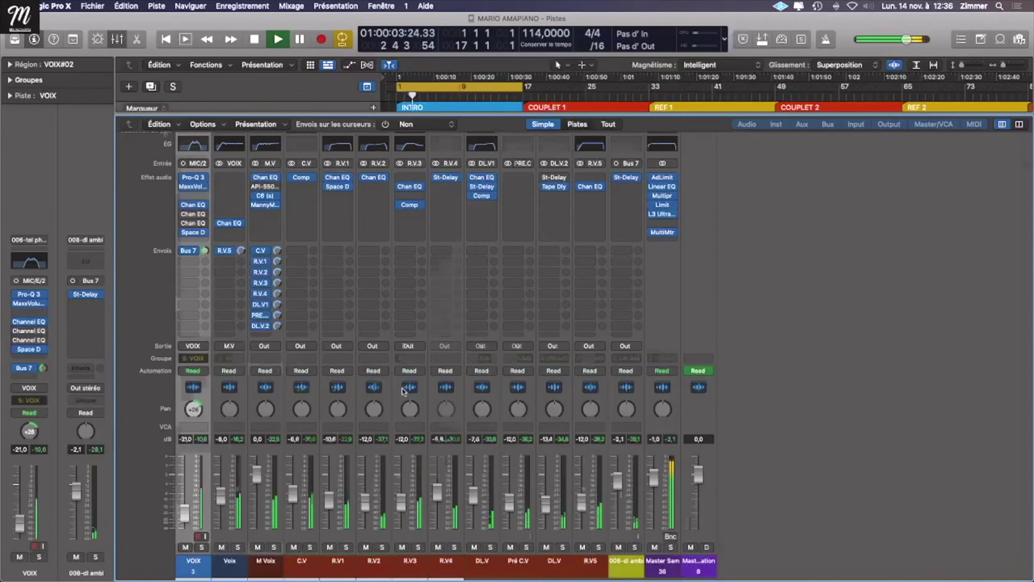
click(578, 125)
scroll(275, 525, right, 1)
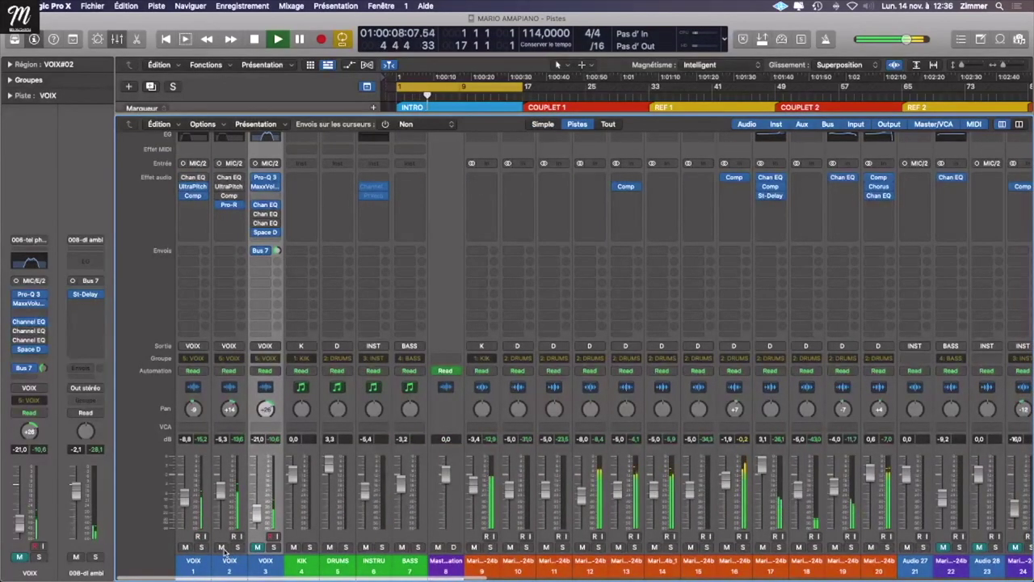
key(x)
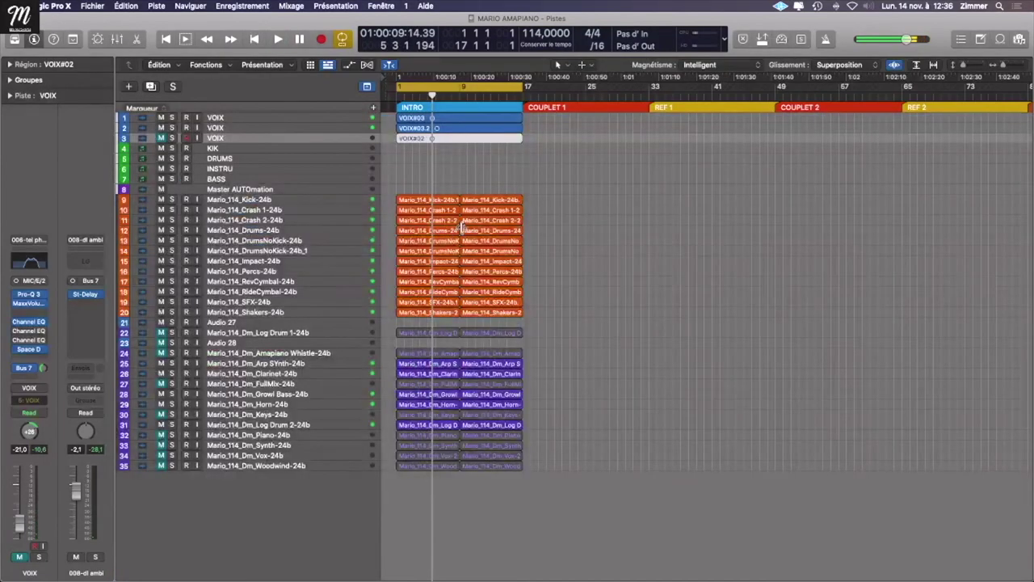